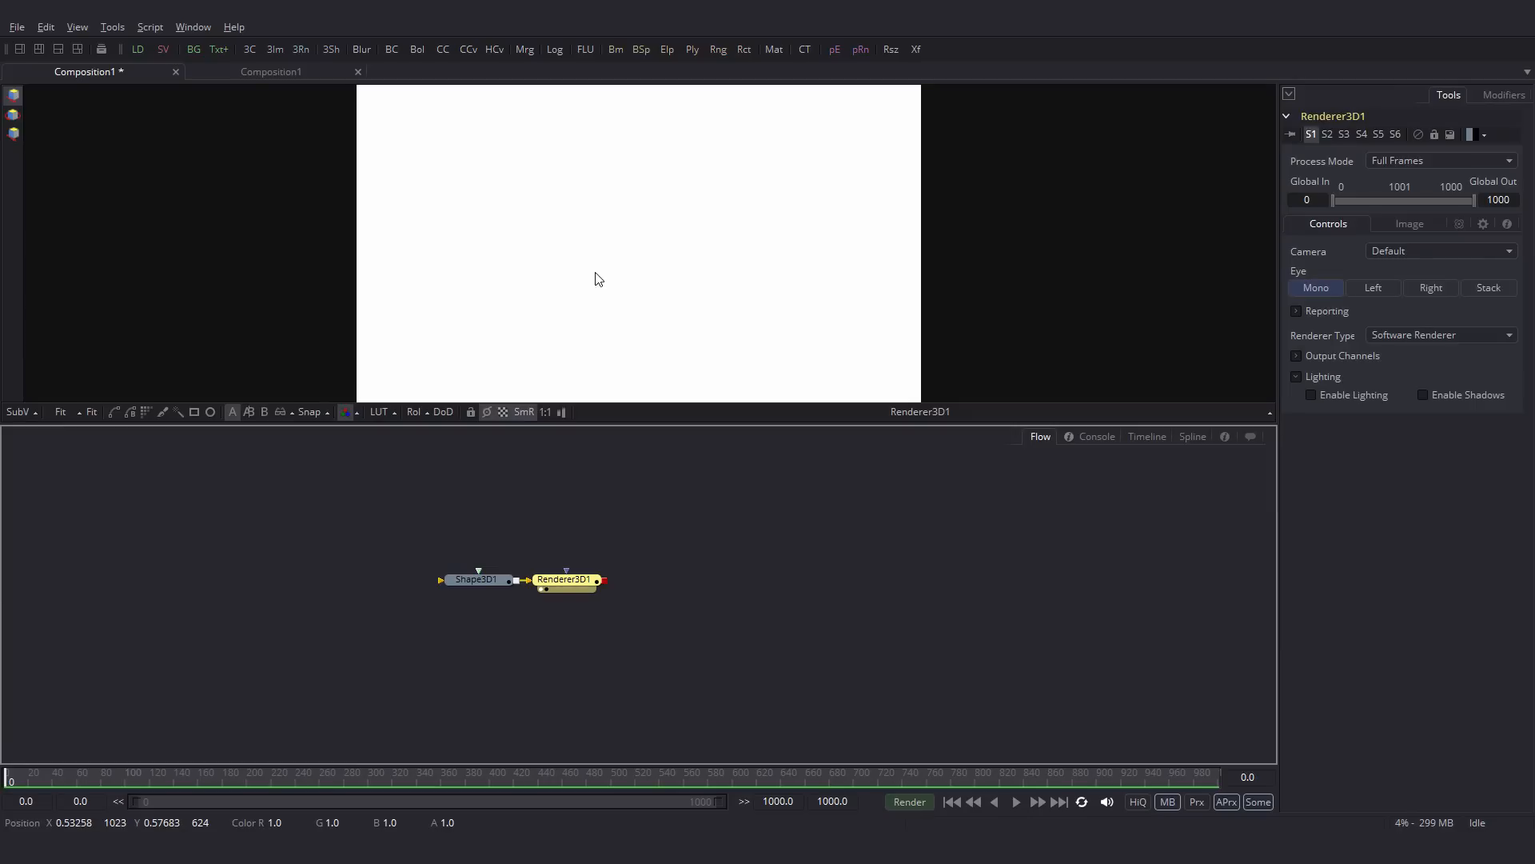
Step: Rotate the Shape3D1 torus 90 degrees around X and reduce its uniform scale to about 0.26
{"action": "left_click", "coordinate": [460, 579]}
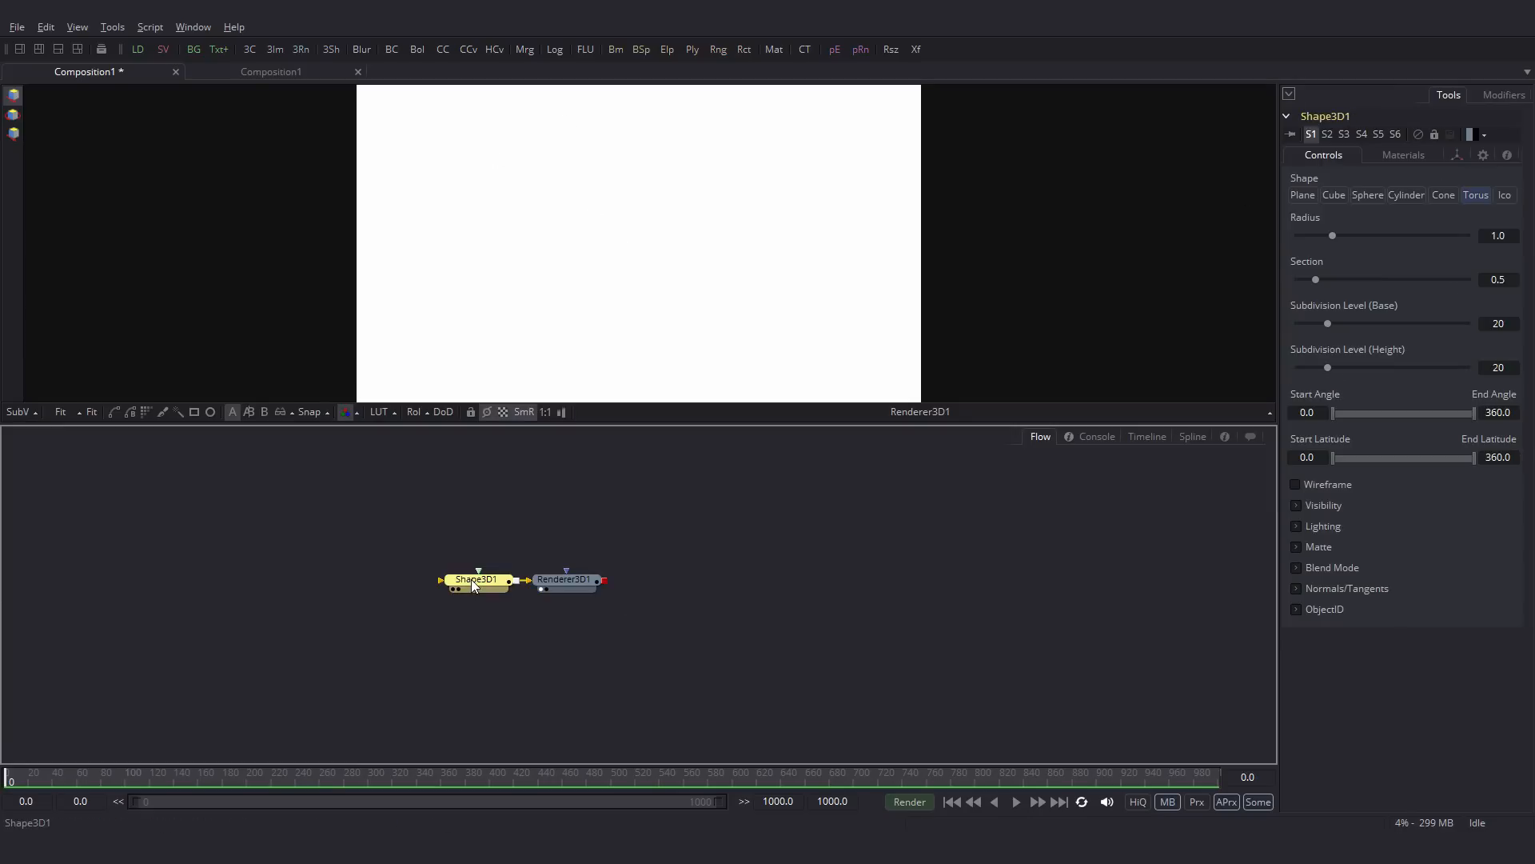
{"action": "left_click", "coordinate": [1457, 155]}
{"action": "left_click", "coordinate": [1497, 398]}
{"action": "type", "text": "90"}
{"action": "key", "text": "Tab"}
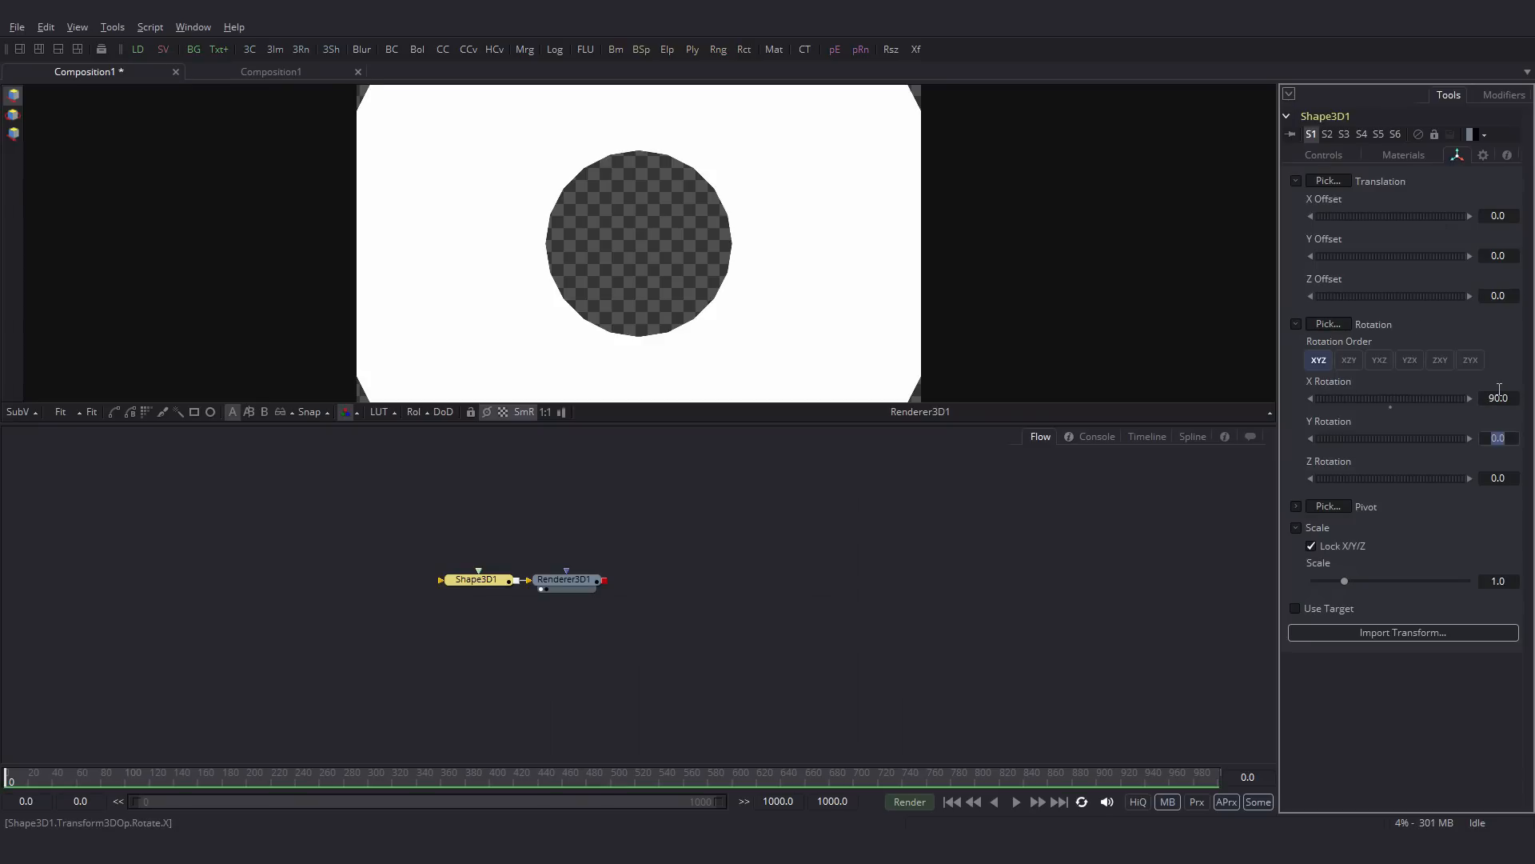
{"action": "left_click_drag", "start_coordinate": [1344, 581], "coordinate": [1322, 581]}
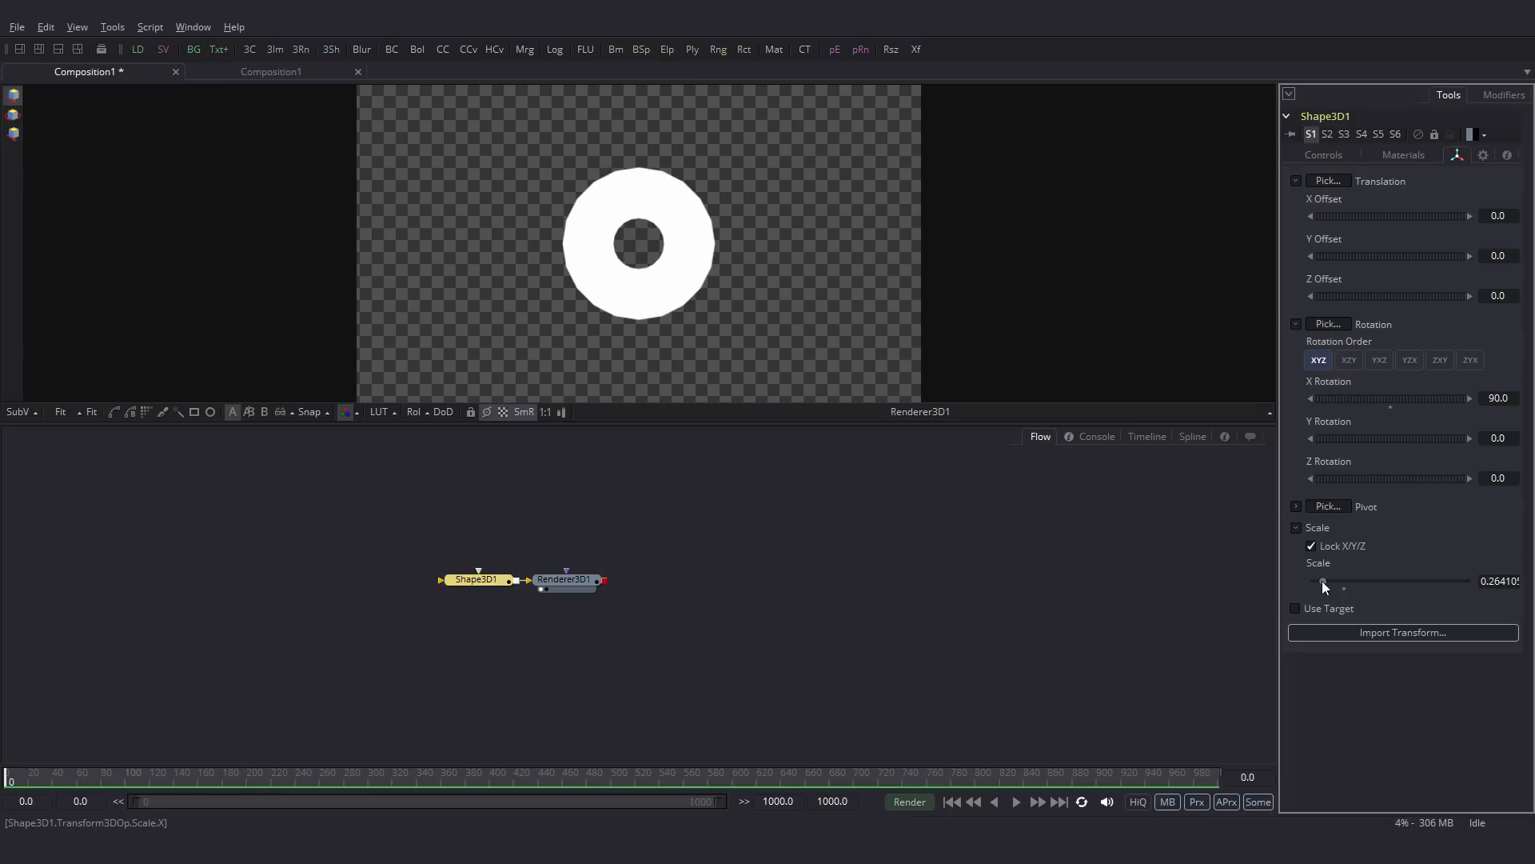
Step: Raise both the base and height subdivision levels of the torus to 100
{"action": "left_click", "coordinate": [1326, 156]}
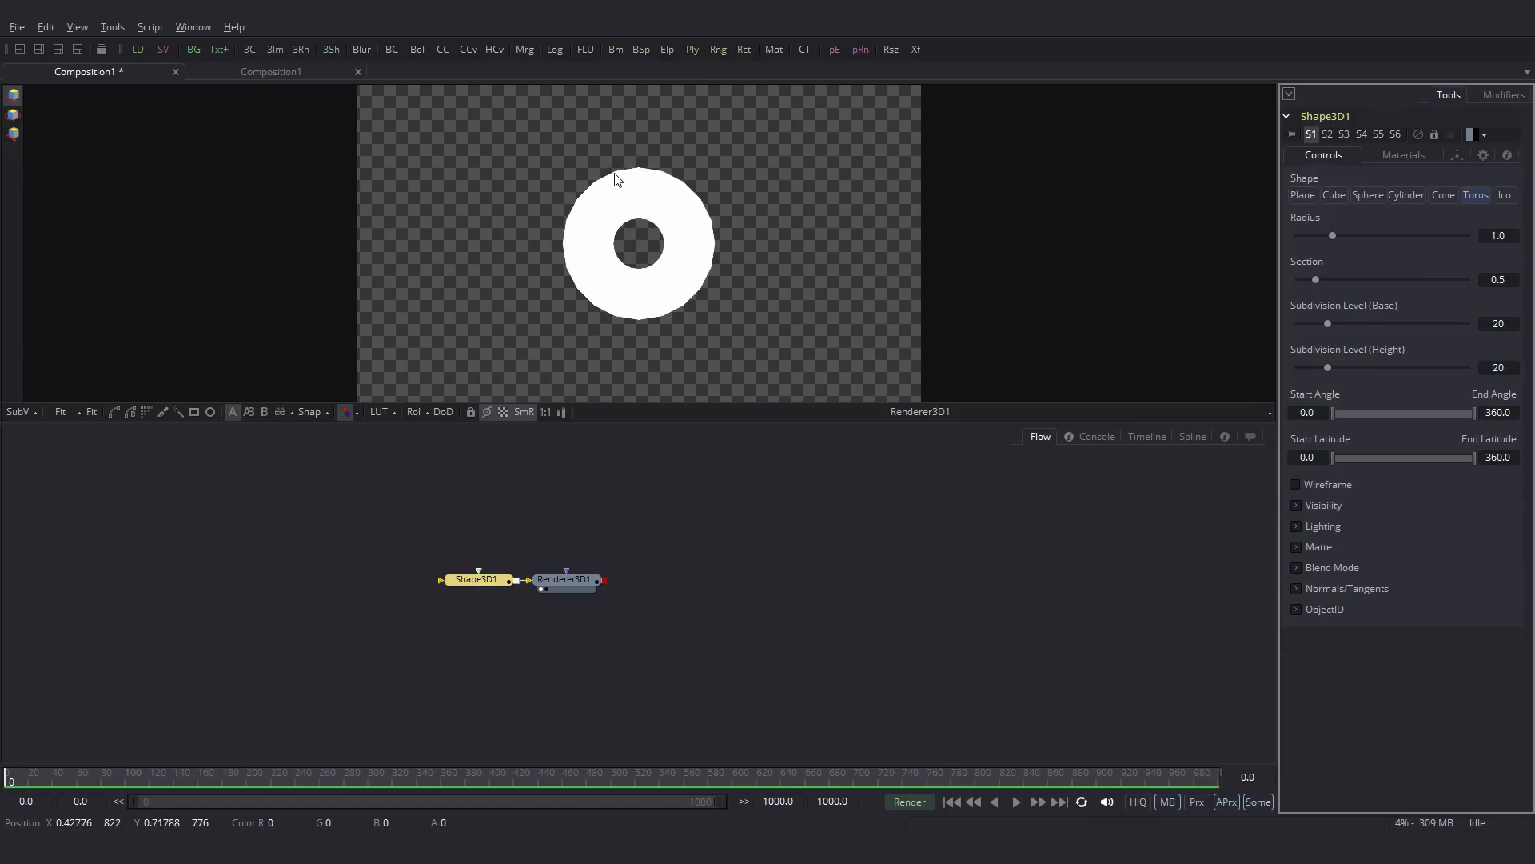
{"action": "left_click_drag", "start_coordinate": [1329, 323], "coordinate": [1466, 324]}
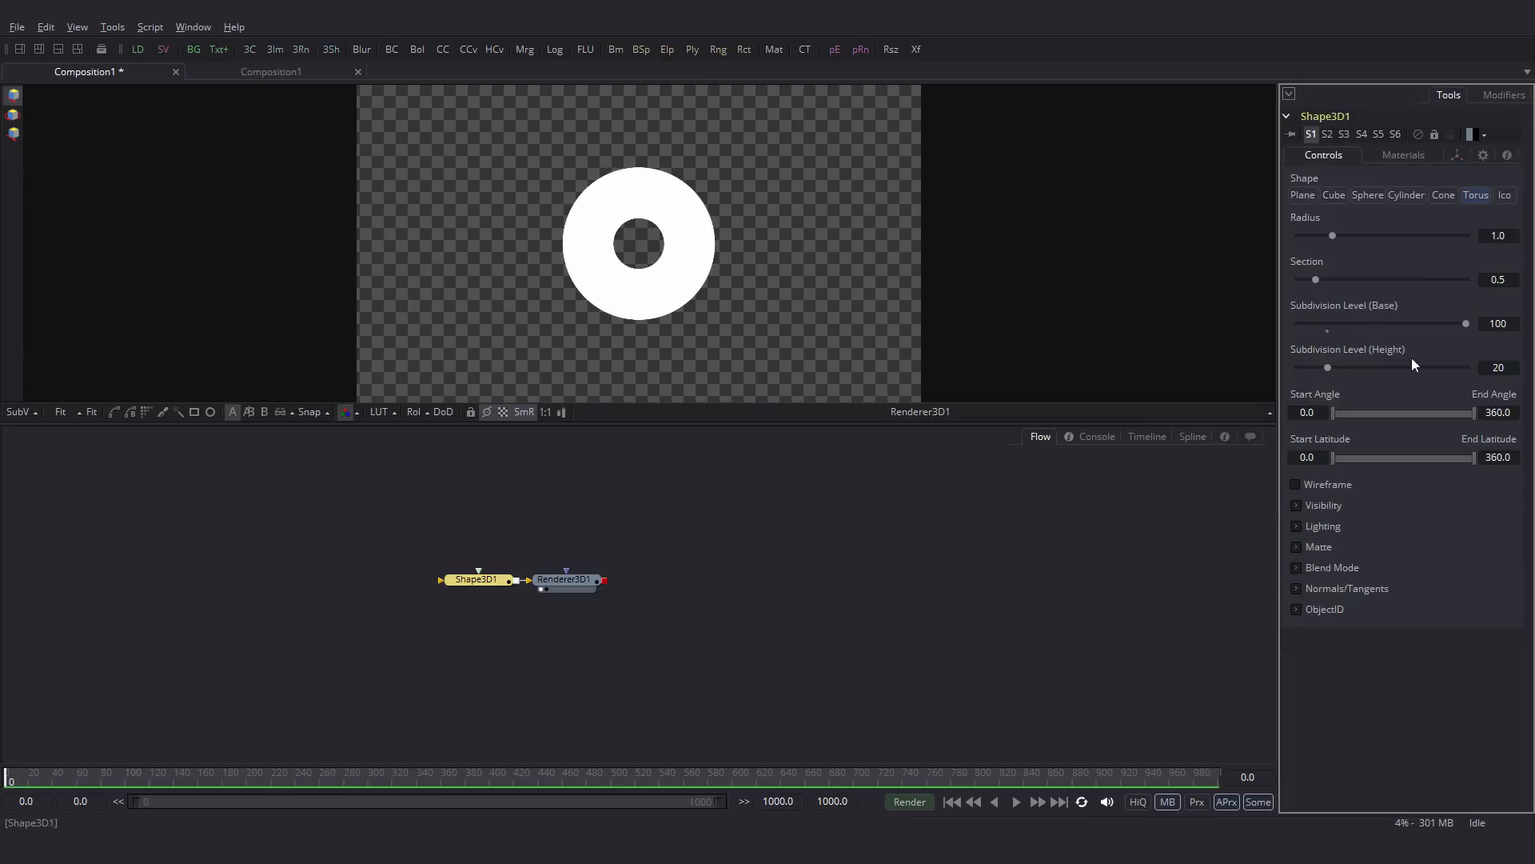
{"action": "left_click_drag", "start_coordinate": [1382, 367], "coordinate": [1472, 367]}
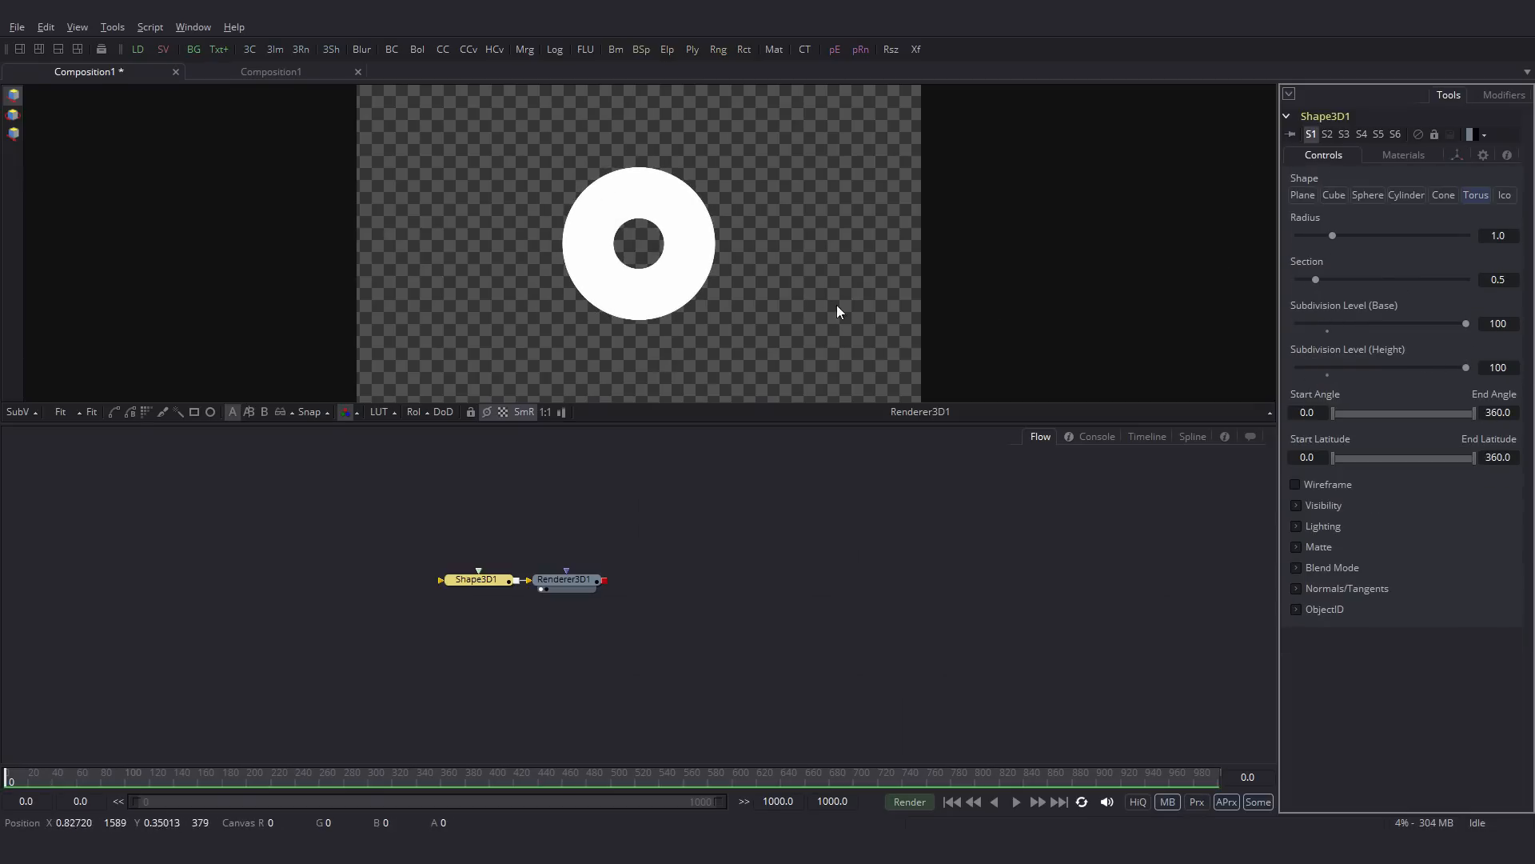
{"action": "mouse_move", "coordinate": [1333, 413]}
{"action": "left_mouse_down"}
{"action": "mouse_move", "coordinate": [1355, 413]}
{"action": "mouse_move", "coordinate": [1327, 414]}
{"action": "left_mouse_up"}
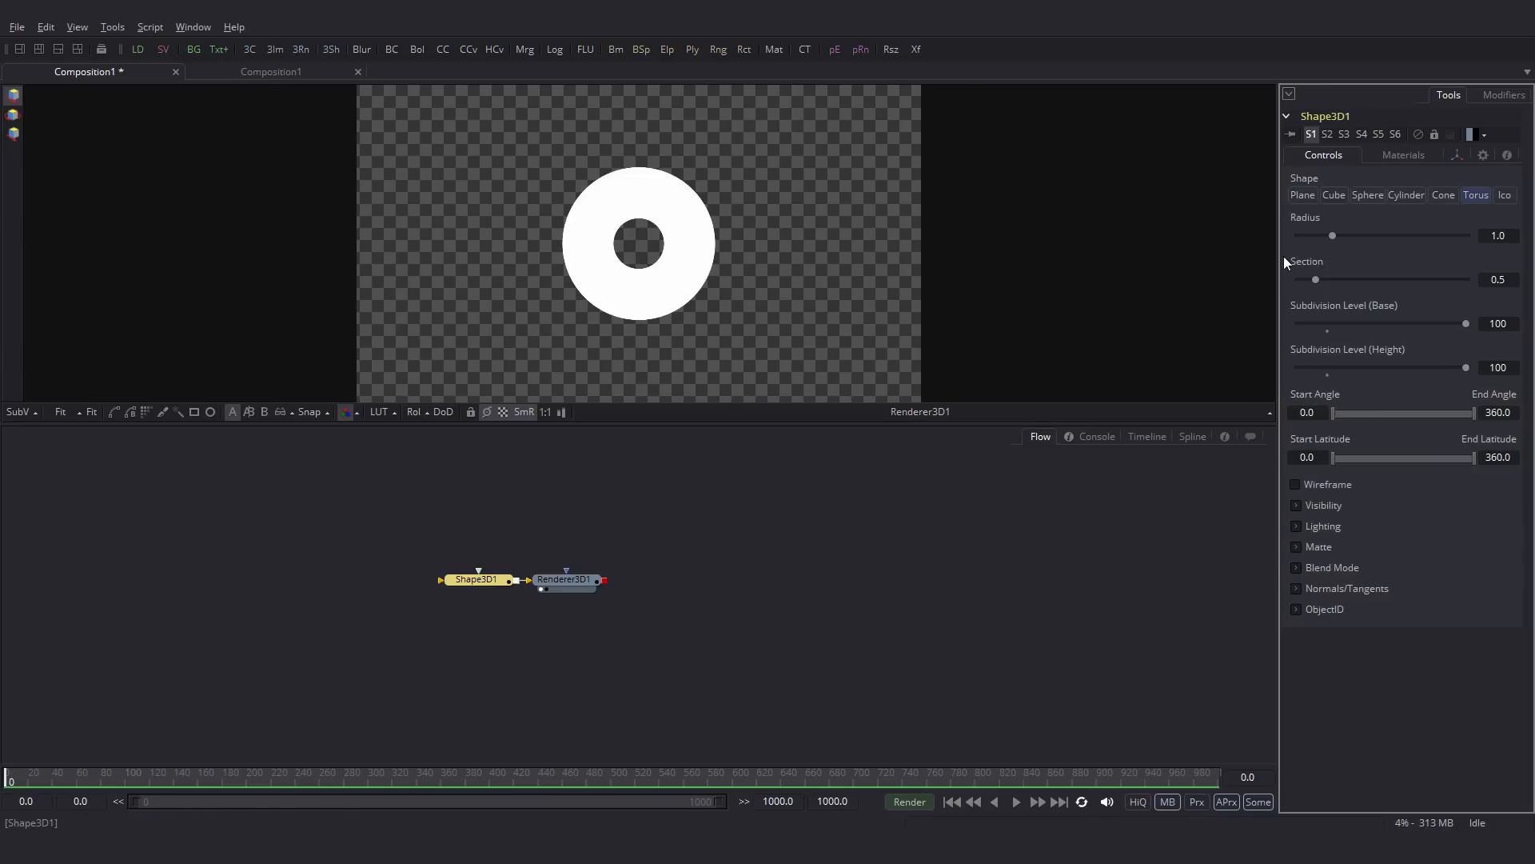
Step: Set the torus's Z rotation to 90 degrees and return to its shape controls
{"action": "left_click", "coordinate": [1455, 155]}
{"action": "left_click", "coordinate": [1506, 478]}
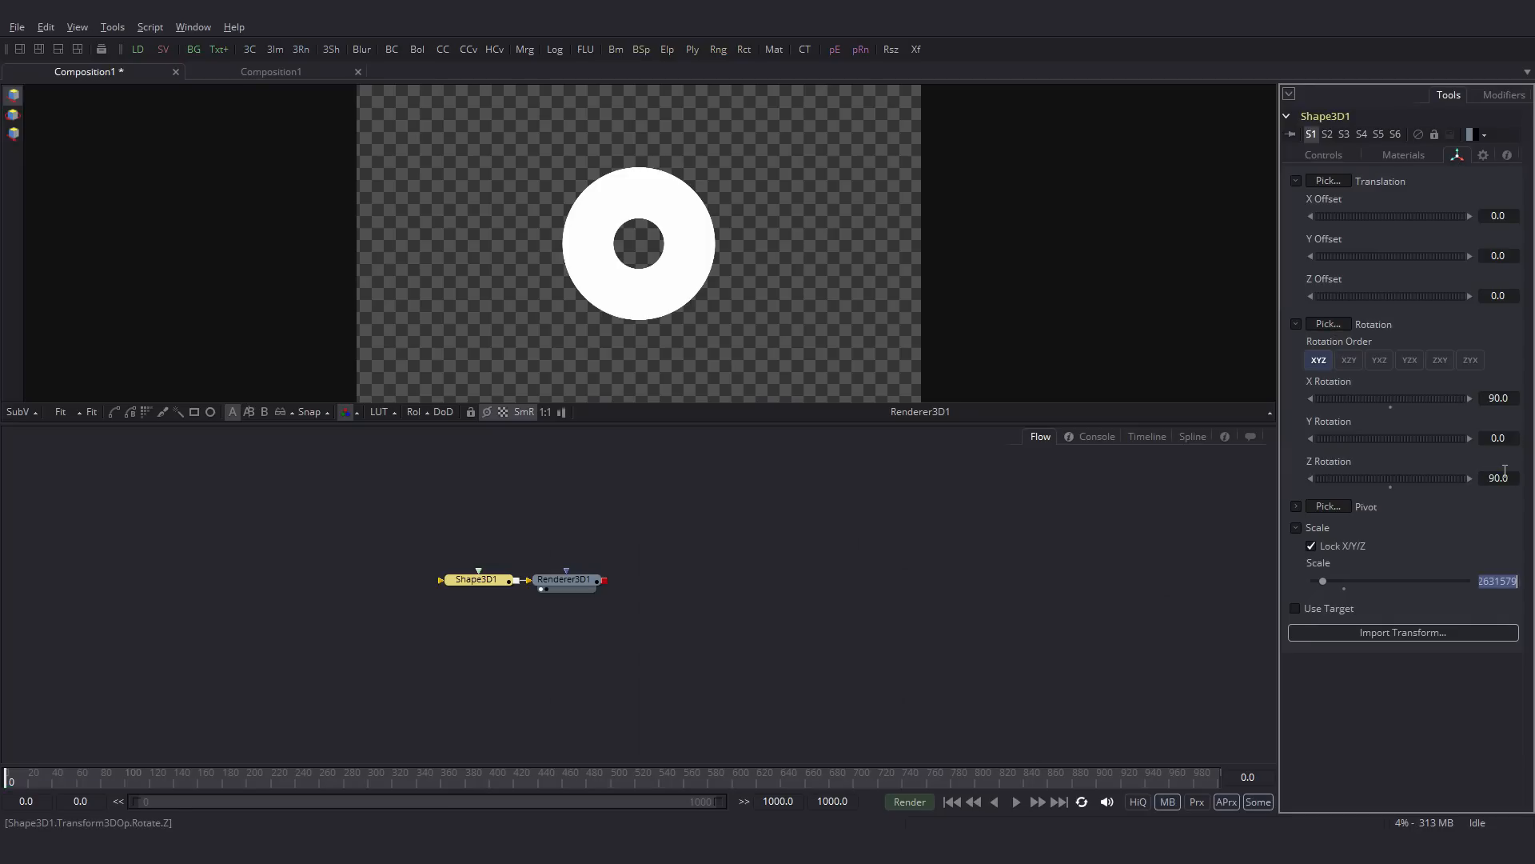
{"action": "left_click", "coordinate": [1340, 157]}
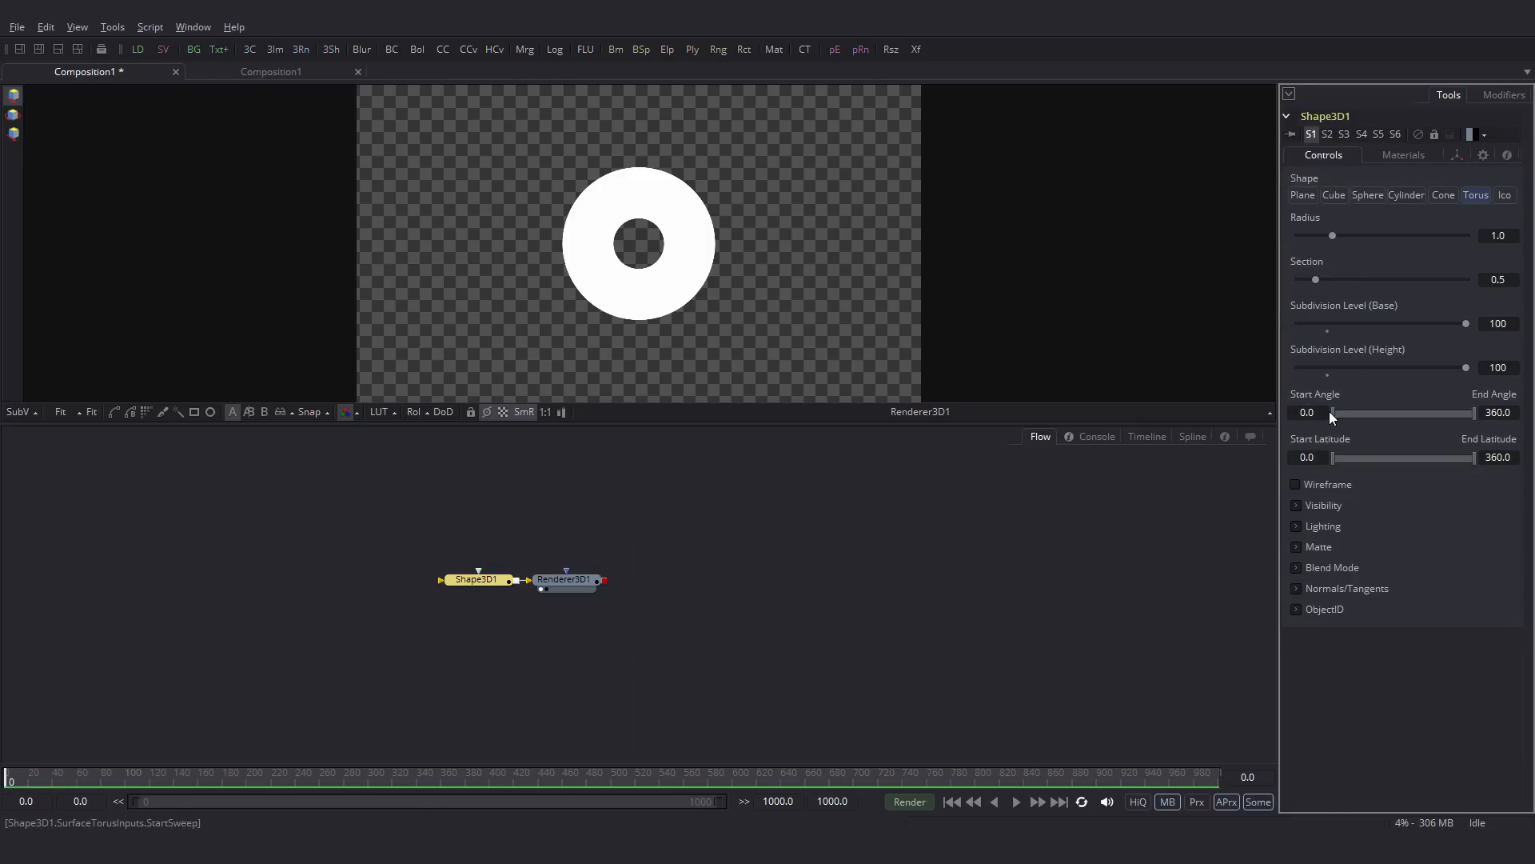
{"action": "mouse_move", "coordinate": [1329, 410]}
{"action": "left_mouse_down"}
{"action": "mouse_move", "coordinate": [1352, 412]}
{"action": "mouse_move", "coordinate": [1331, 412]}
{"action": "left_mouse_up"}
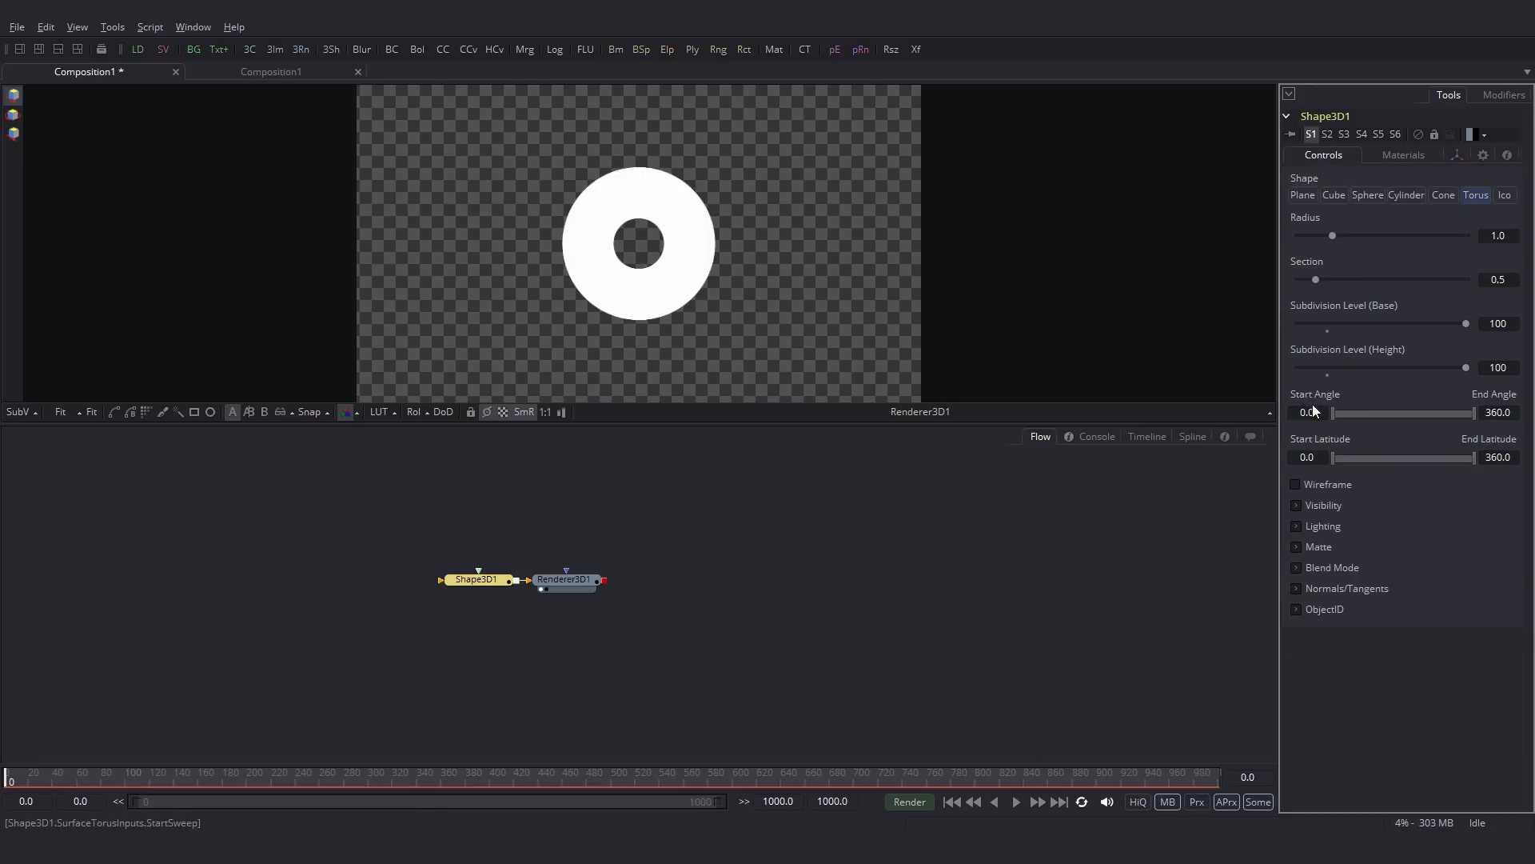
Step: Set both the render end time and the global end time to 54 and return to frame 0
{"action": "left_click", "coordinate": [473, 583]}
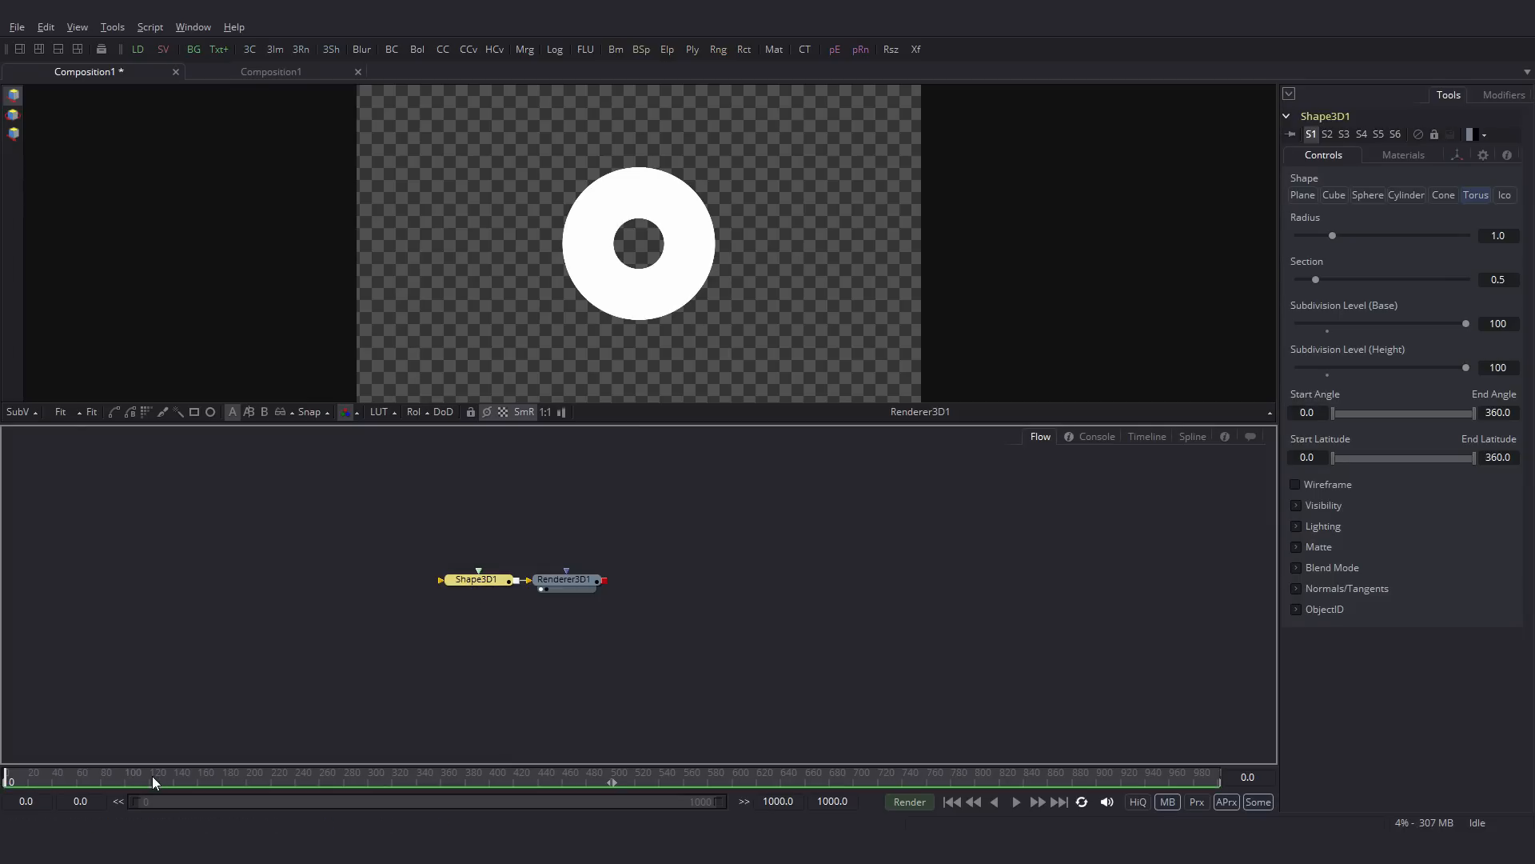
{"action": "left_click", "coordinate": [788, 802]}
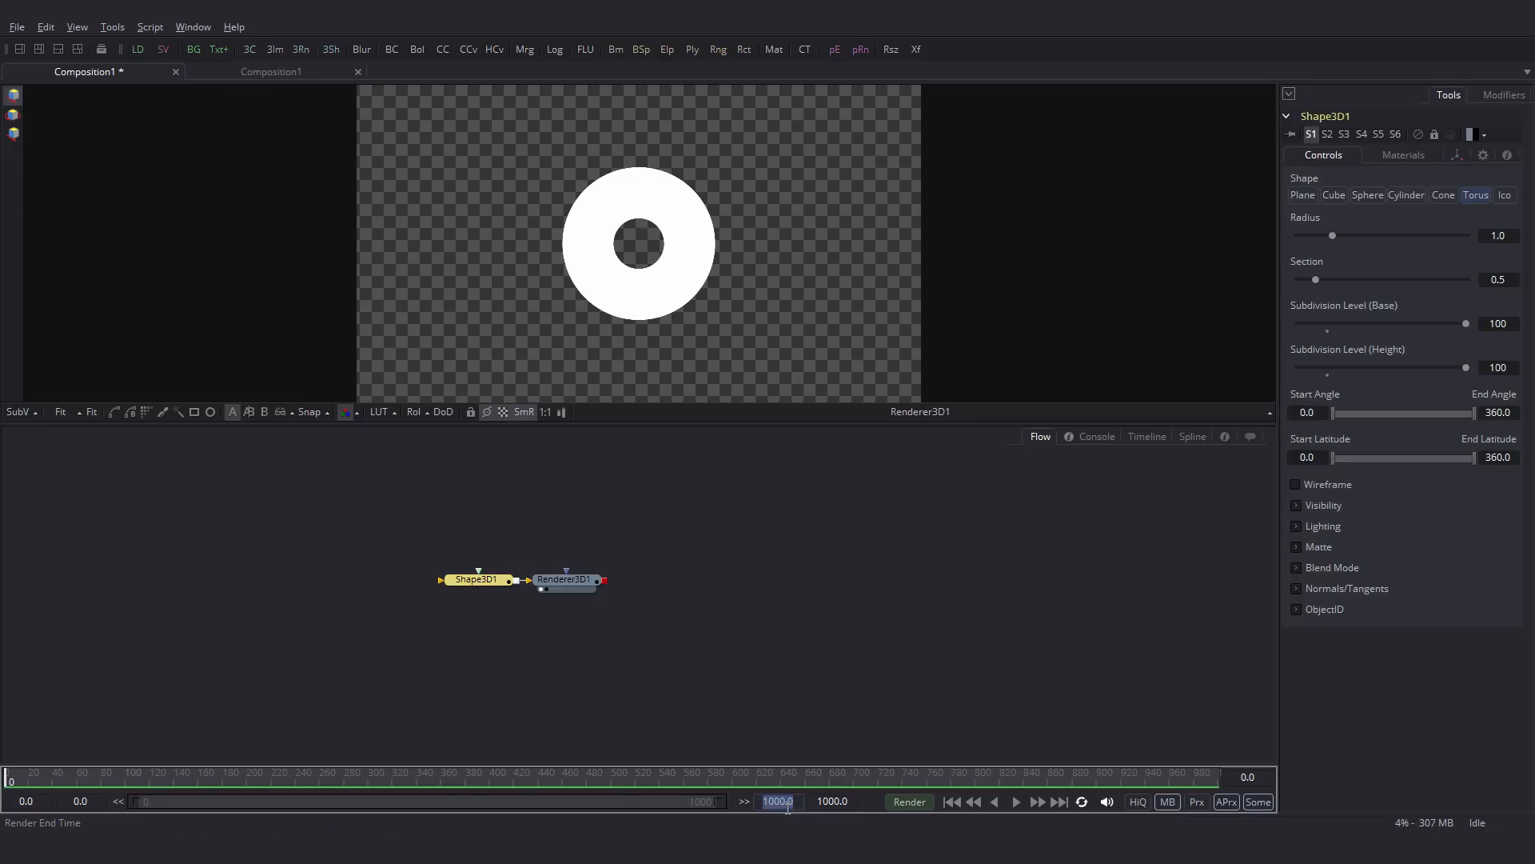
{"action": "type", "text": "54"}
{"action": "key", "text": "Return"}
{"action": "left_click", "coordinate": [826, 801]}
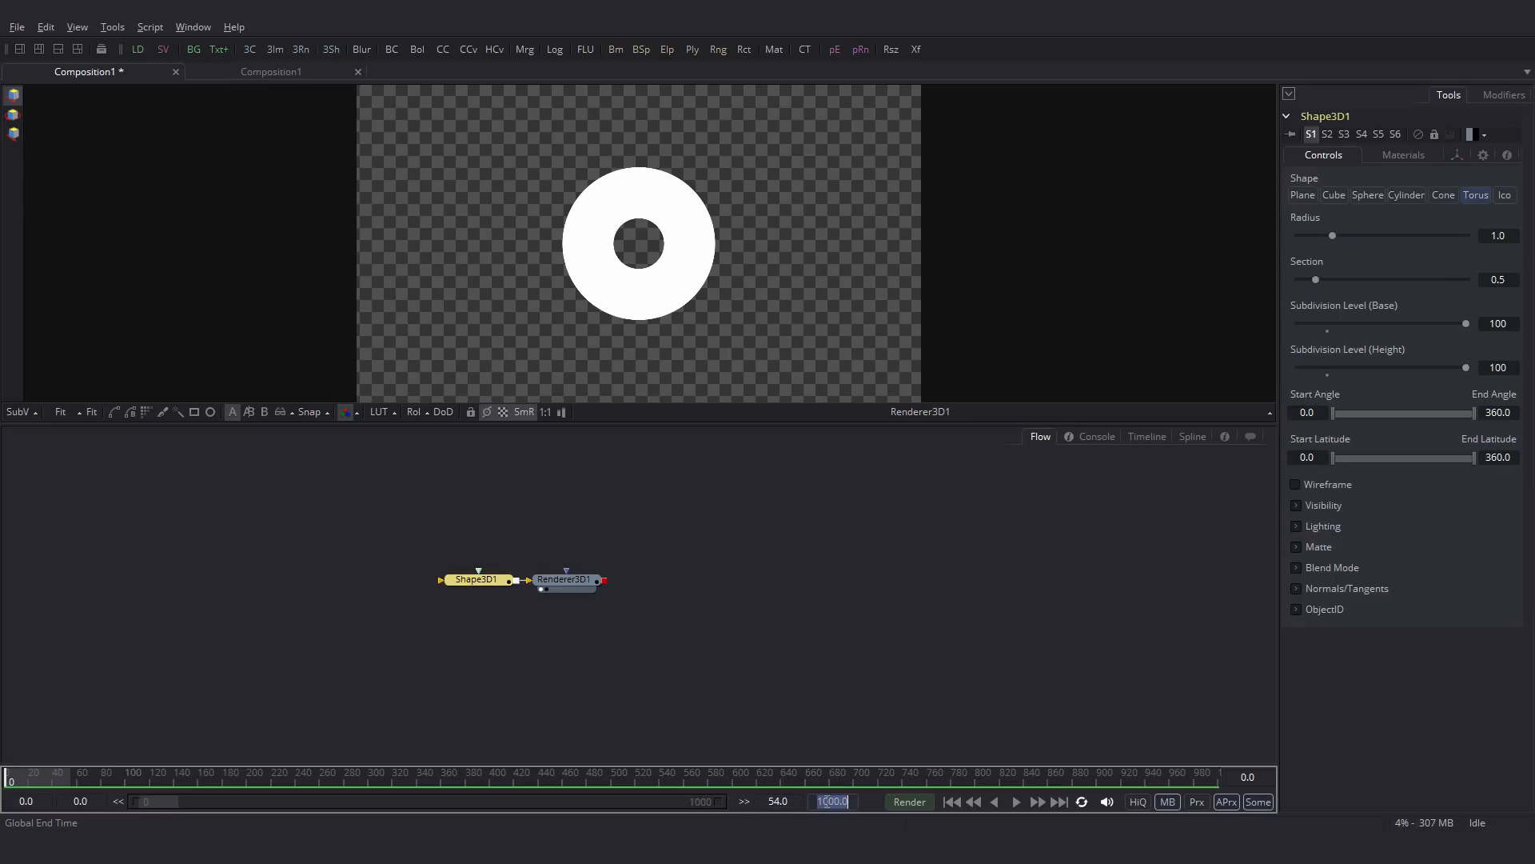
{"action": "type", "text": "54"}
{"action": "key", "text": "Return"}
{"action": "left_click_drag", "start_coordinate": [506, 776], "coordinate": [14, 774]}
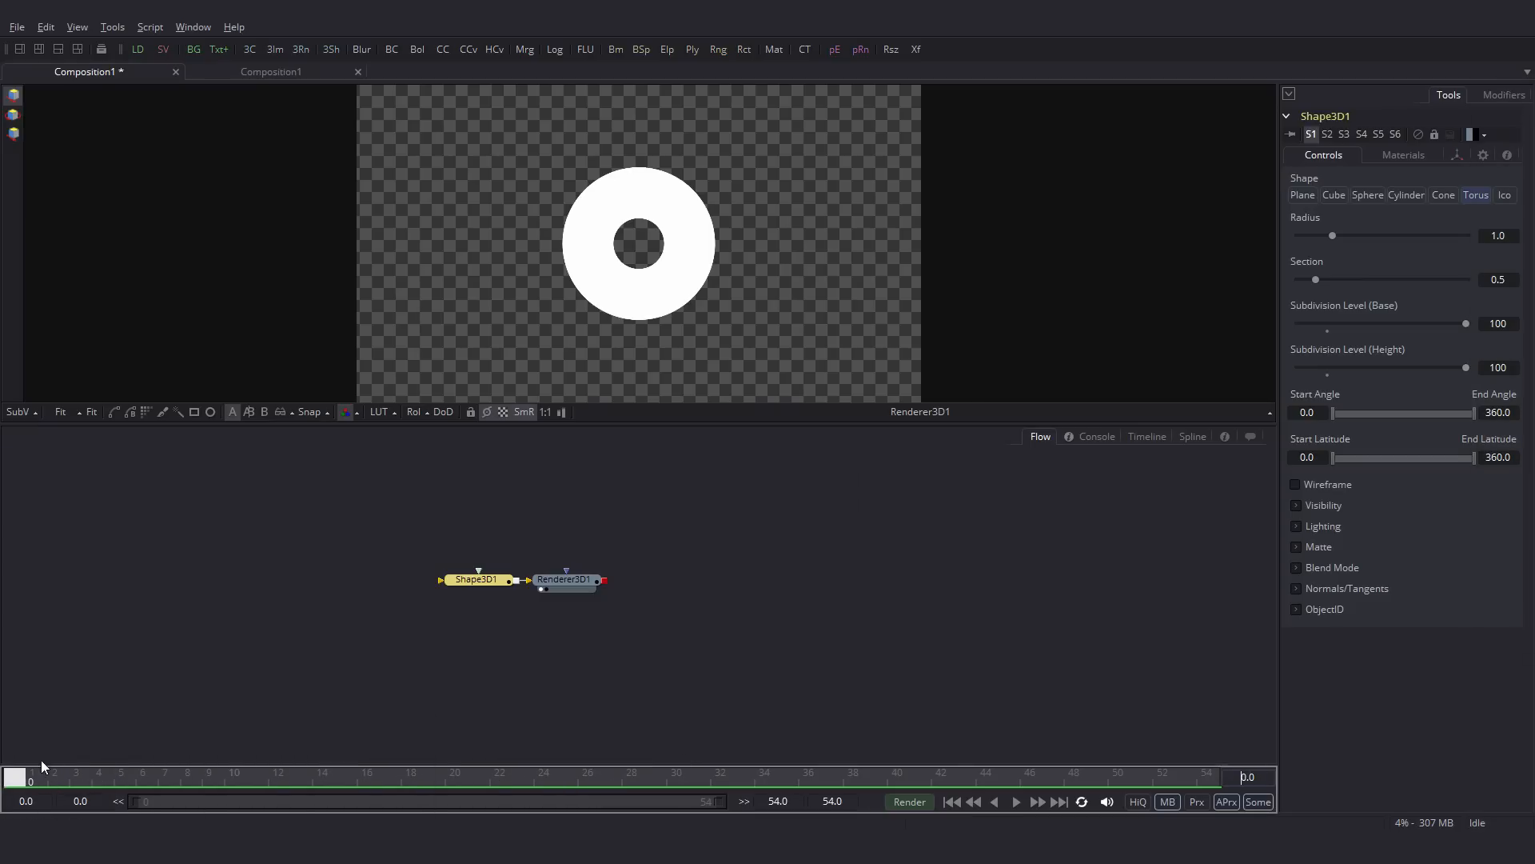
Step: Reduce the torus's End Angle to 0 and animate both Start Angle and End Angle at frame 0
{"action": "left_click_drag", "start_coordinate": [1476, 414], "coordinate": [1327, 414]}
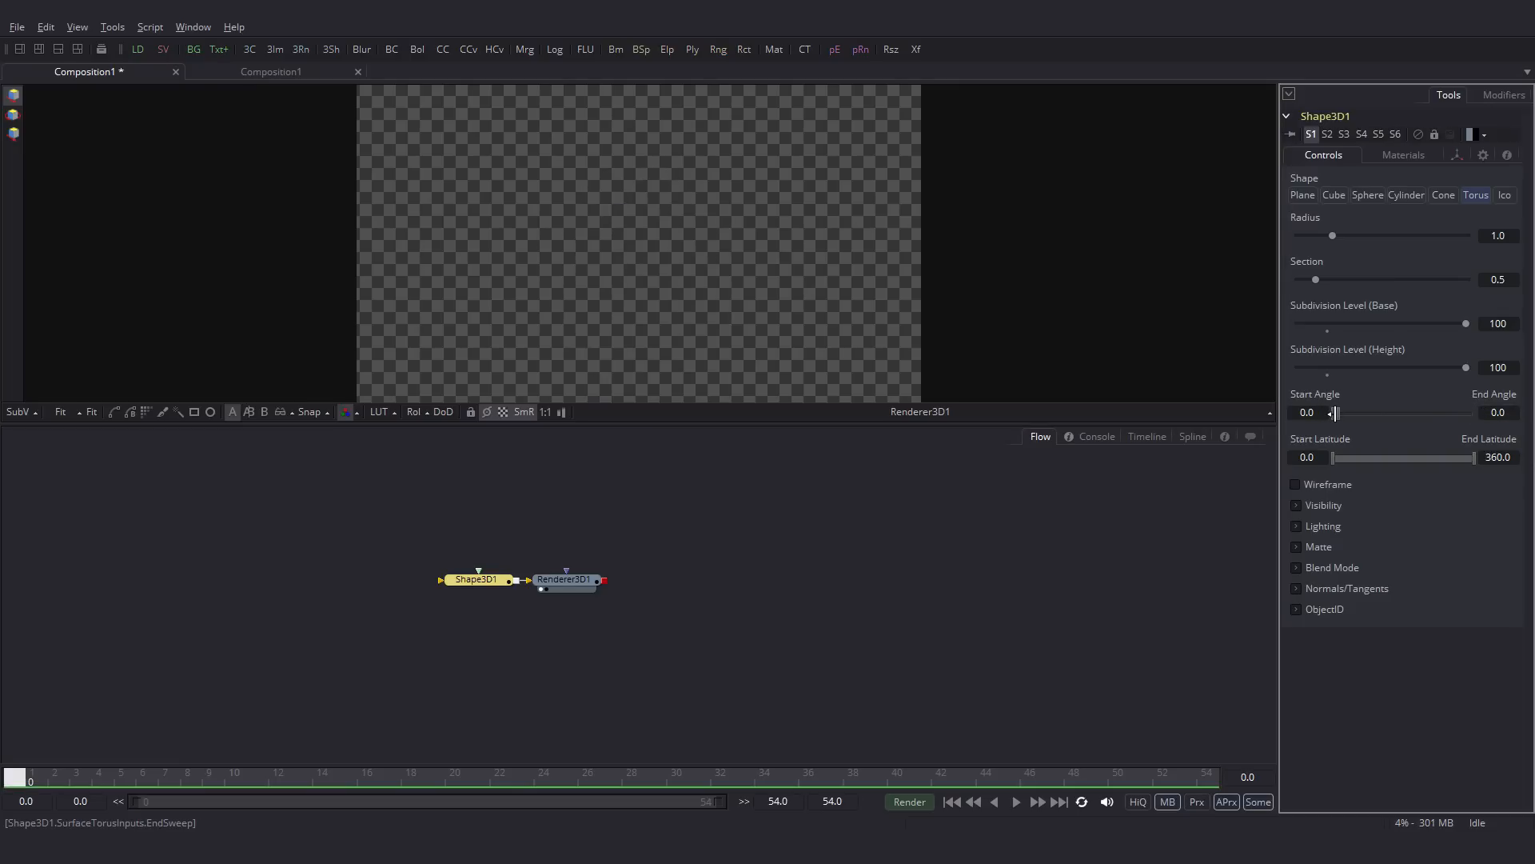
{"action": "right_click", "coordinate": [1331, 414]}
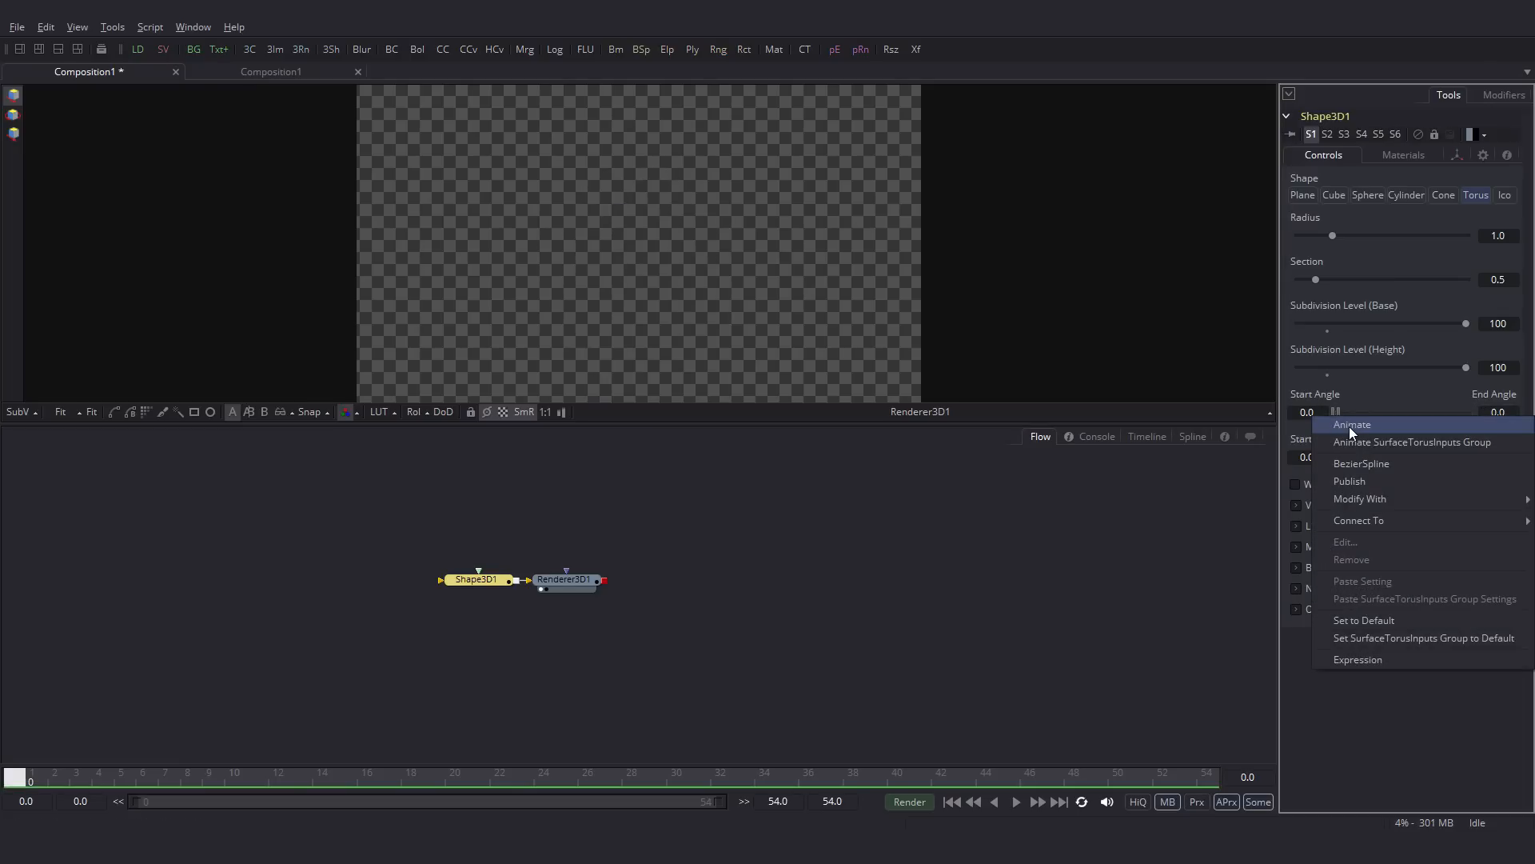
{"action": "left_click", "coordinate": [1350, 425]}
{"action": "right_click", "coordinate": [1331, 415]}
{"action": "left_click", "coordinate": [1359, 395]}
{"action": "right_click", "coordinate": [1330, 413]}
{"action": "left_click", "coordinate": [1347, 421]}
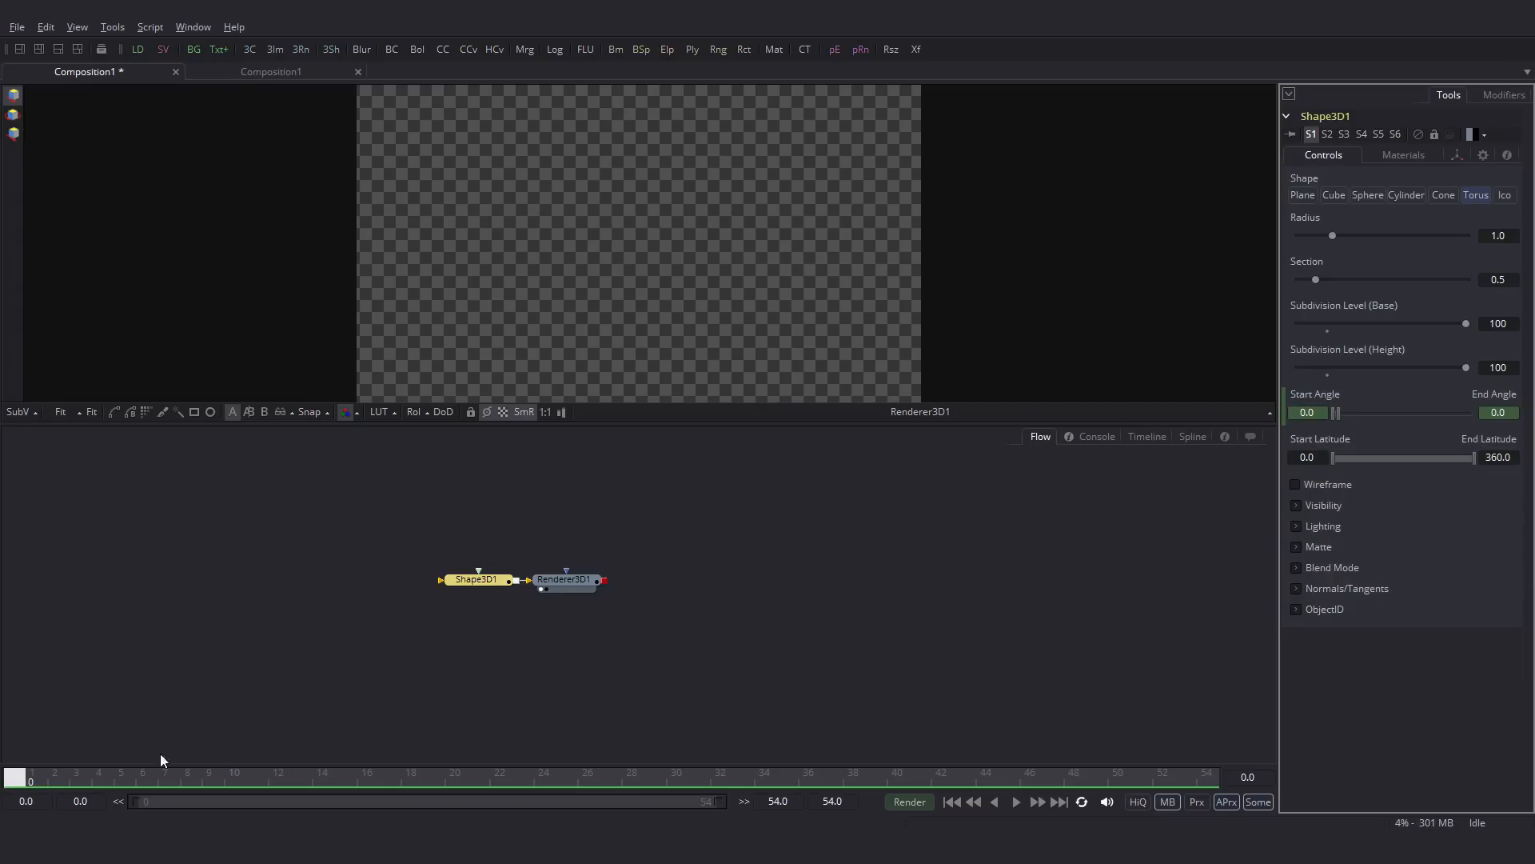
Step: Keyframe Start Angle and End Angle at 360 on frame 17 and scrub through the animation
{"action": "left_click_drag", "start_coordinate": [132, 776], "coordinate": [392, 772]}
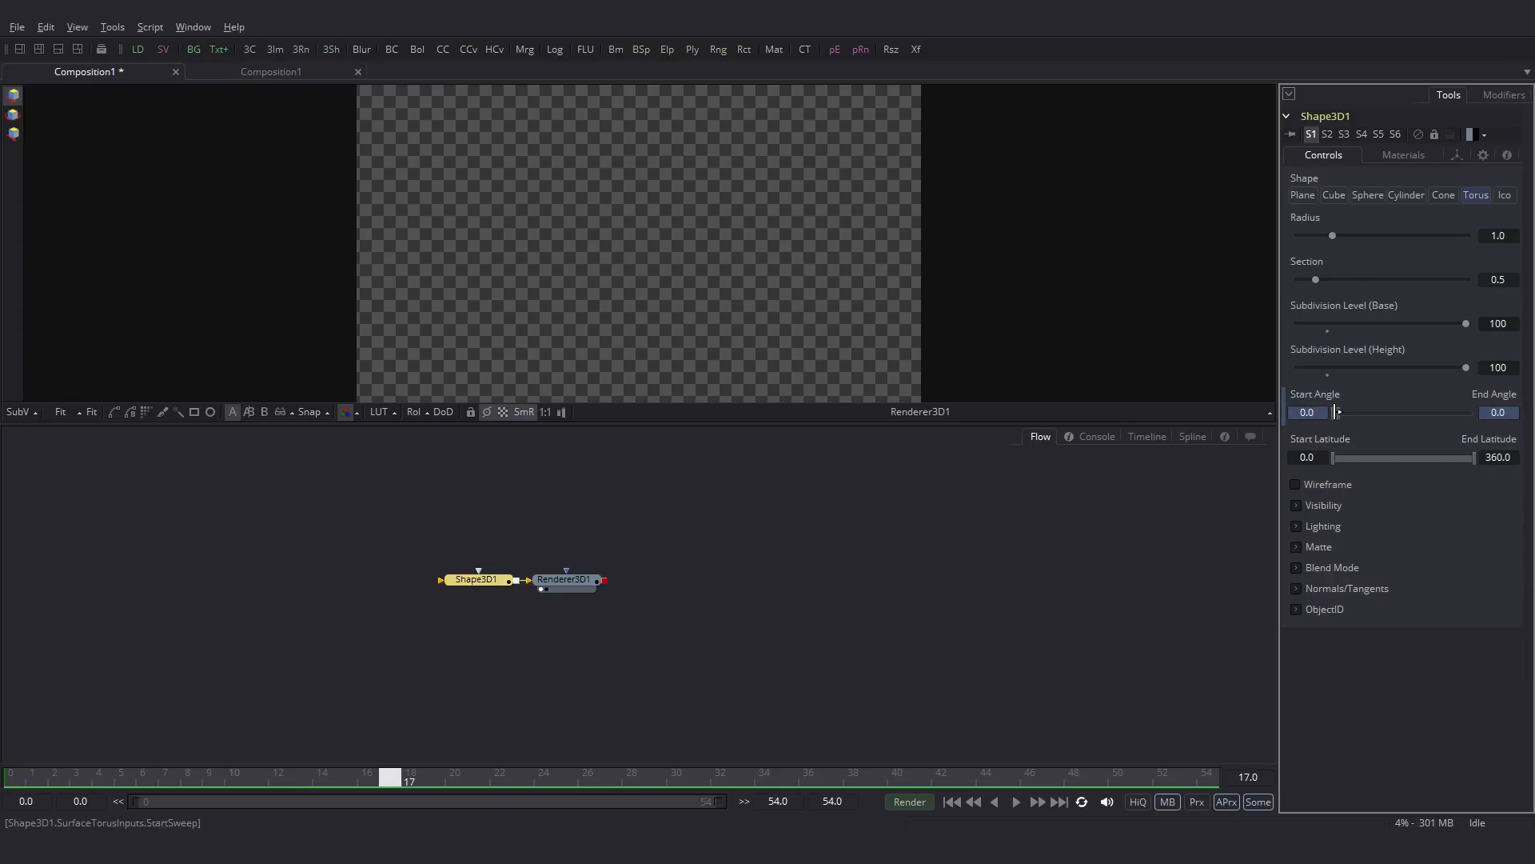
{"action": "left_click_drag", "start_coordinate": [1334, 412], "coordinate": [1472, 413]}
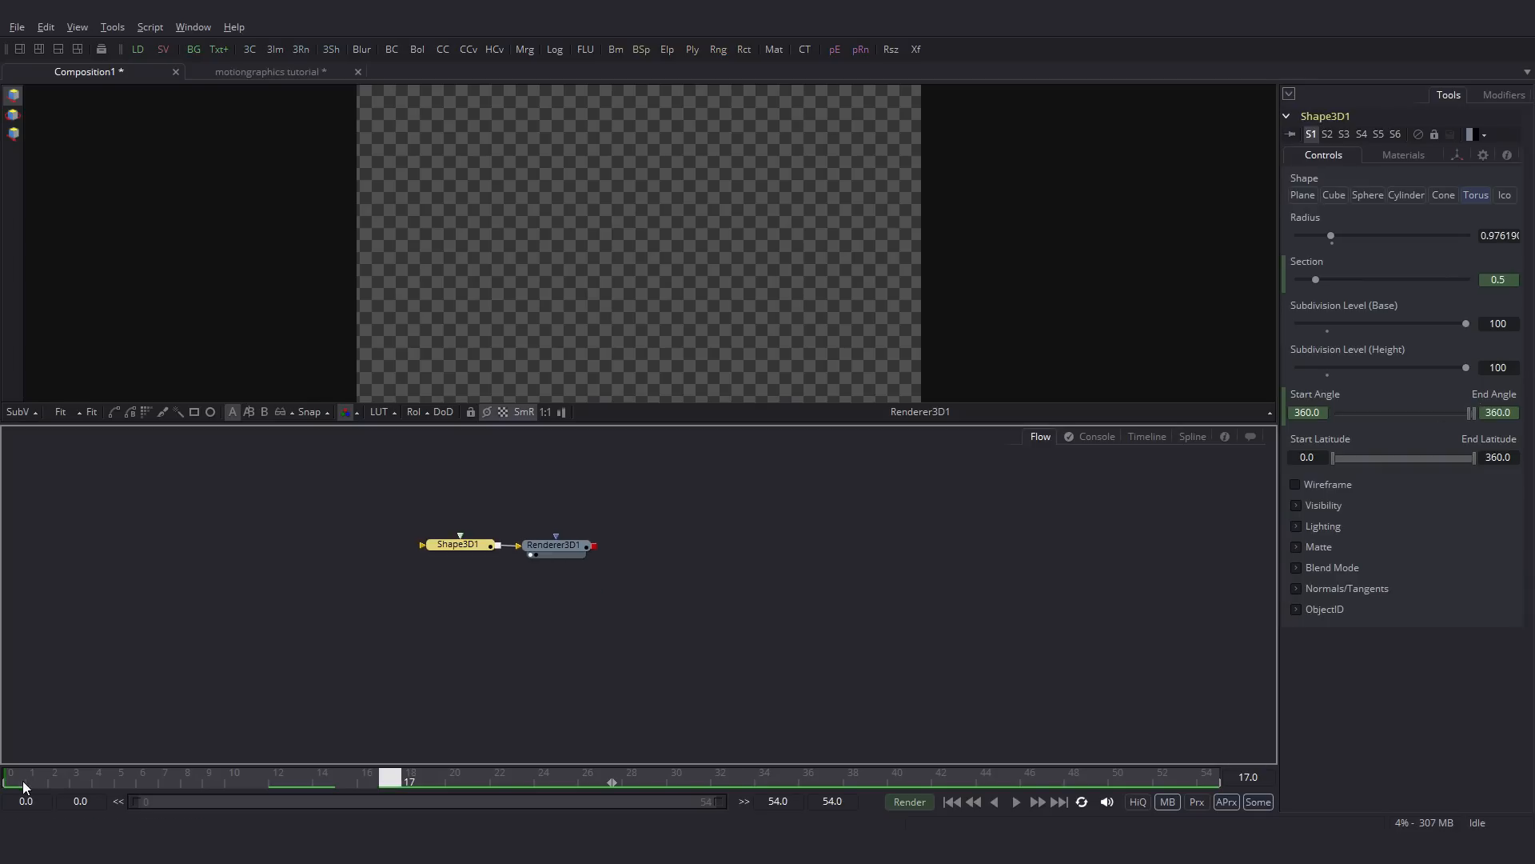
{"action": "left_click_drag", "start_coordinate": [22, 780], "coordinate": [104, 774]}
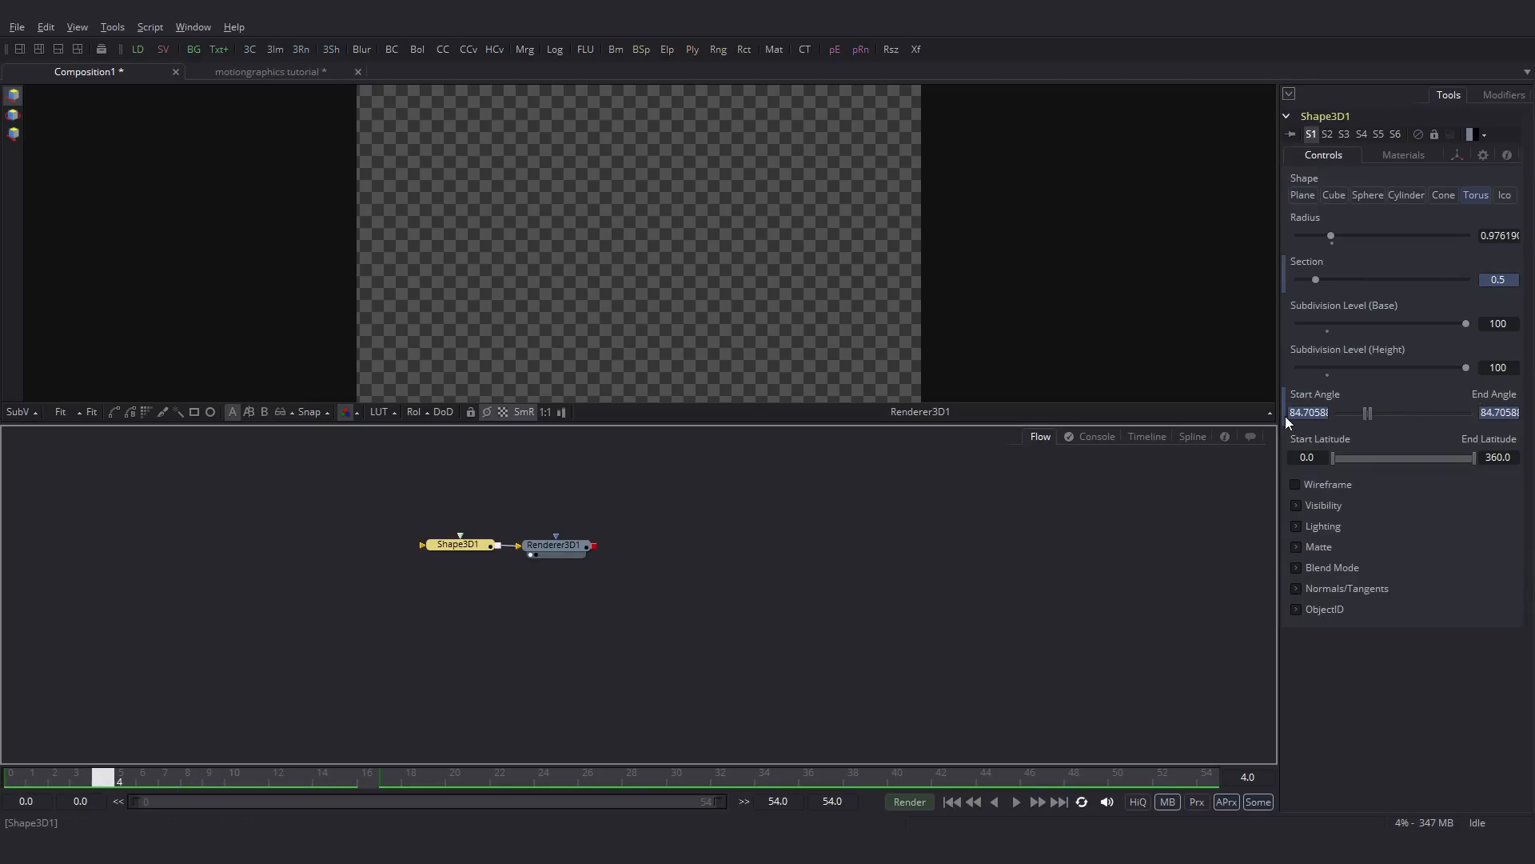
{"action": "left_click", "coordinate": [16, 777]}
{"action": "left_click", "coordinate": [390, 777]}
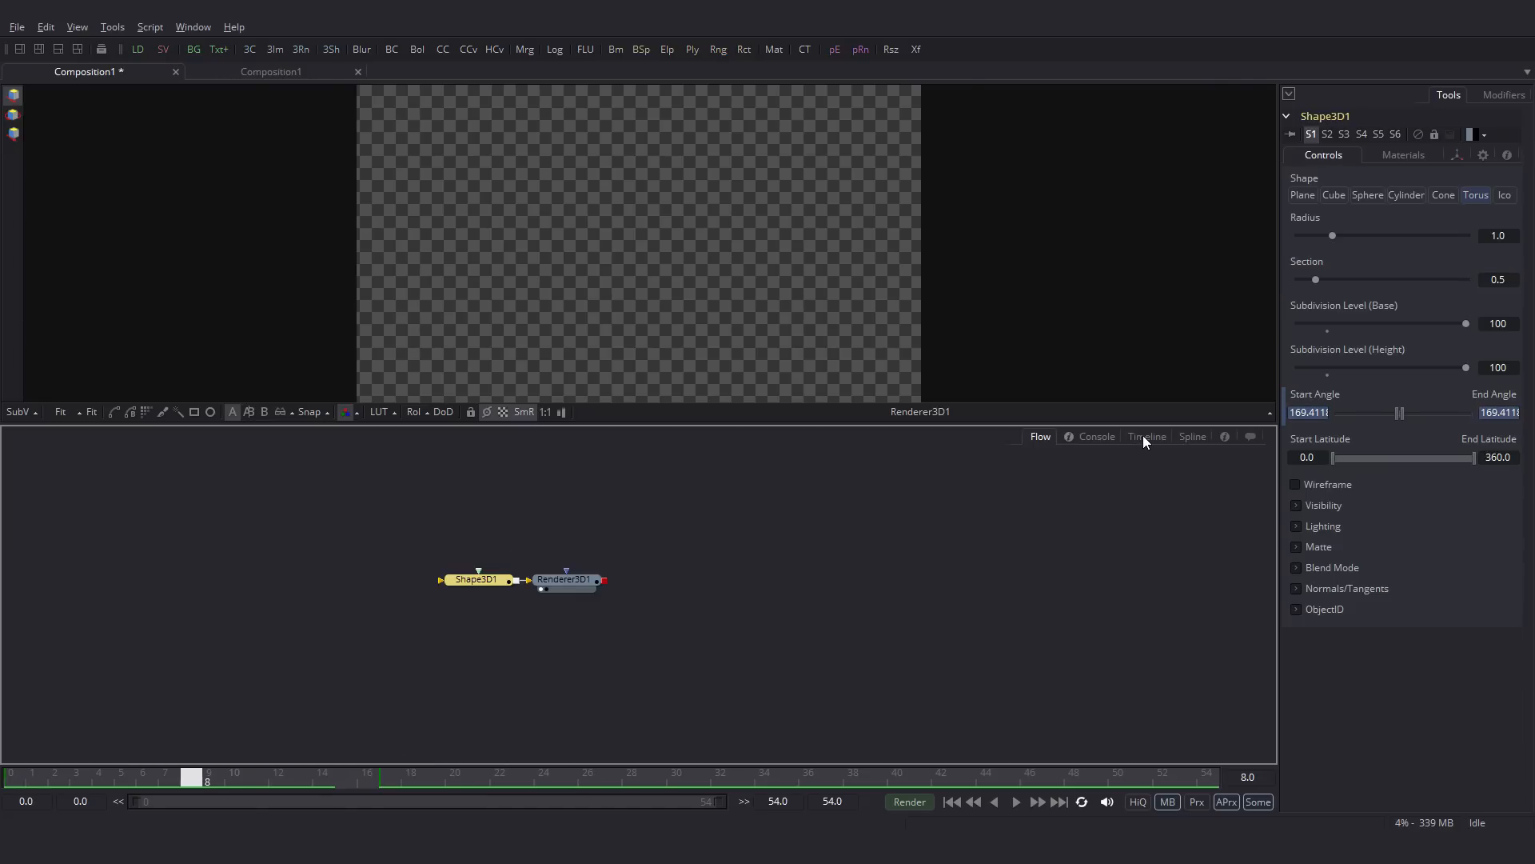
Step: Delay both End Angle keyframes of Shape3D1 by three frames and scrub through the offset animation
{"action": "left_click", "coordinate": [1145, 437]}
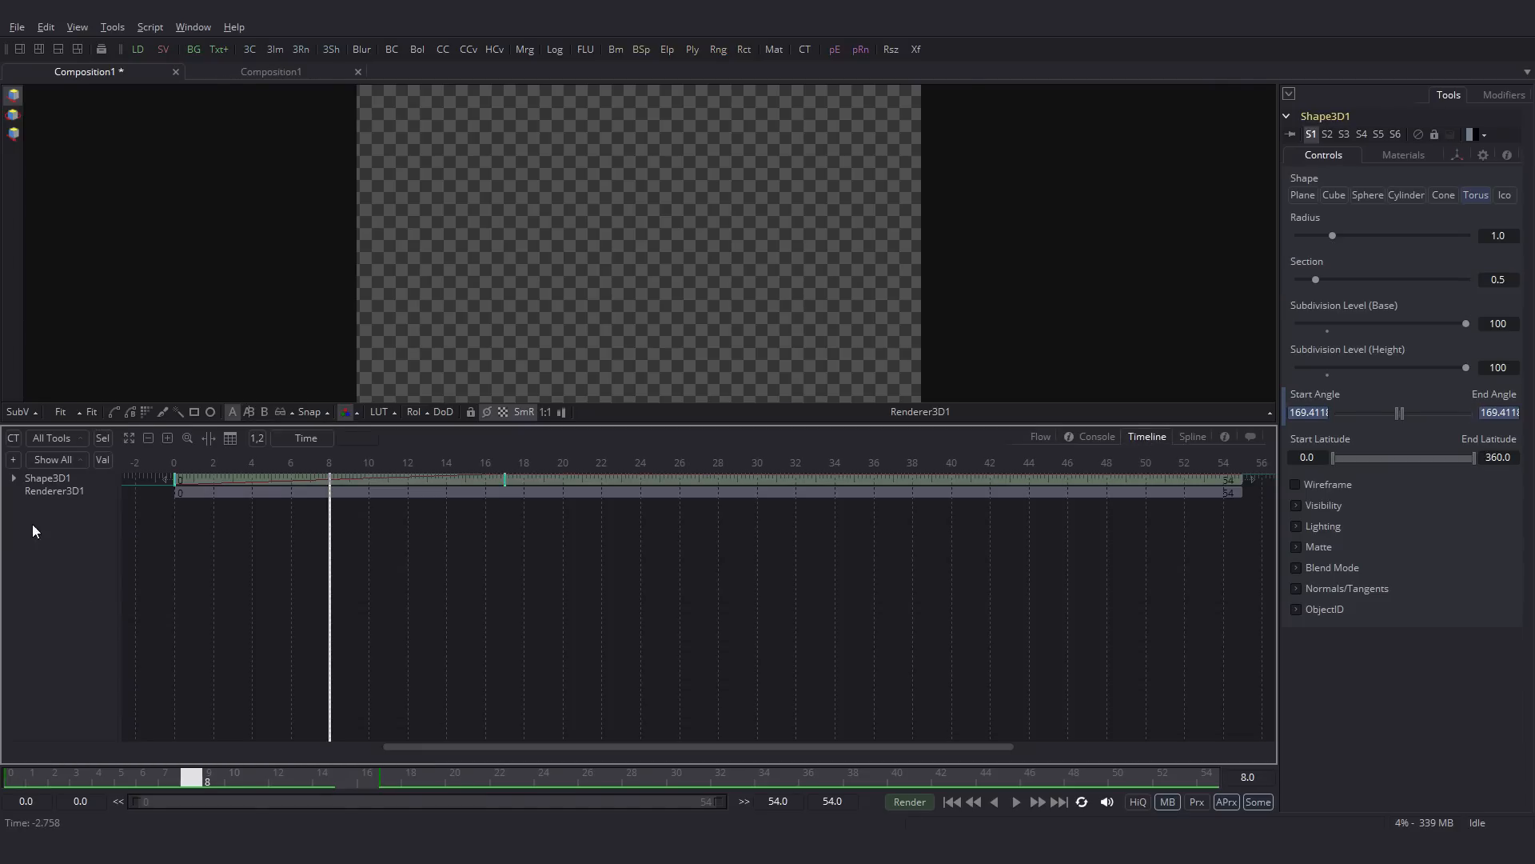
{"action": "left_click", "coordinate": [102, 438]}
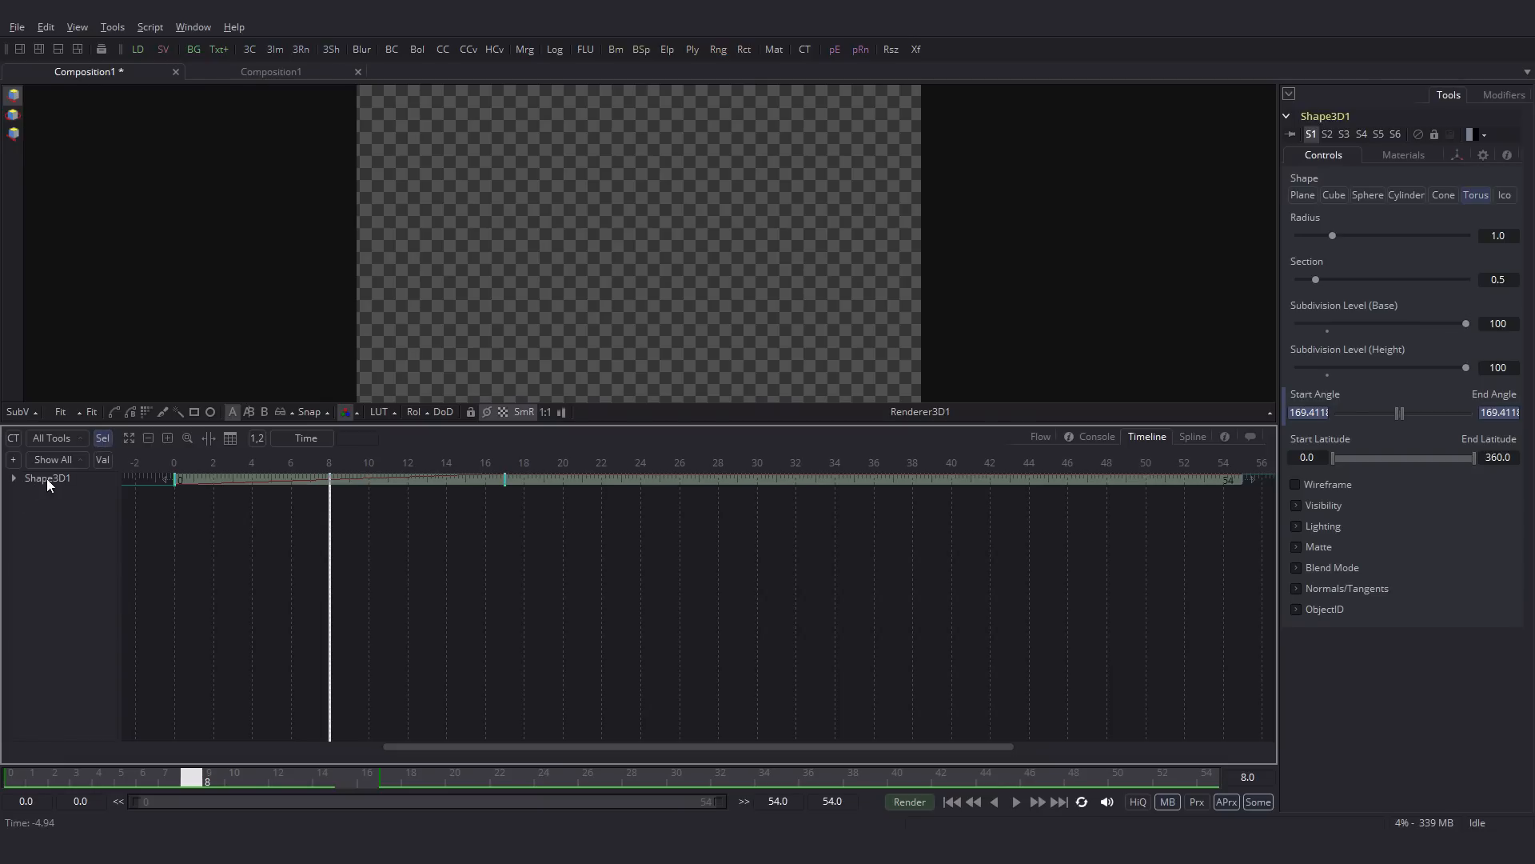
{"action": "left_click", "coordinate": [13, 477]}
{"action": "left_click_drag", "start_coordinate": [169, 507], "coordinate": [525, 518]}
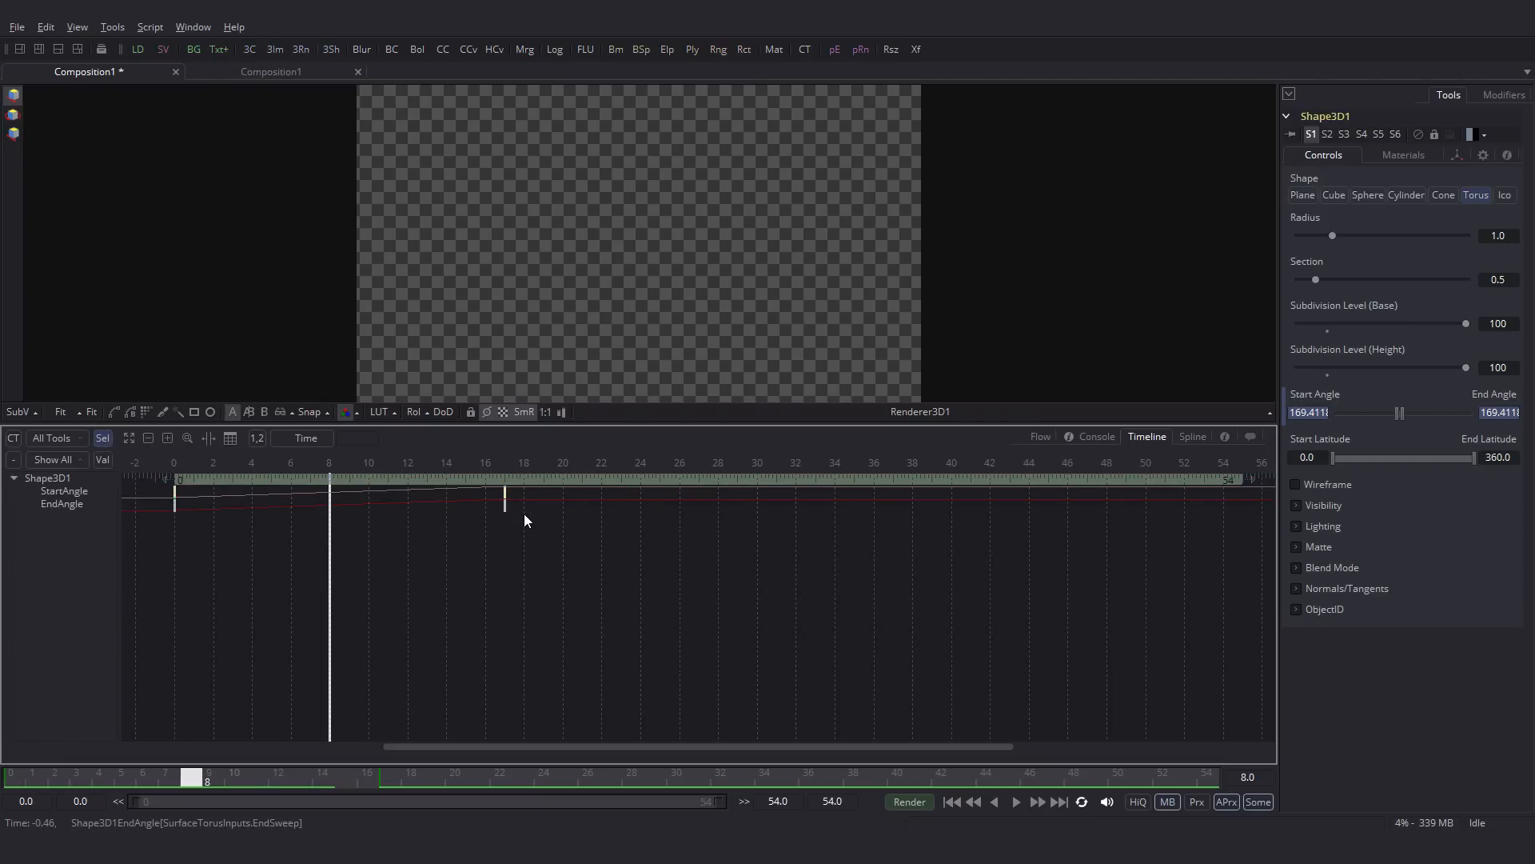
{"action": "key", "text": "Right"}
{"action": "key", "text": "Right"}
{"action": "key", "text": "Right"}
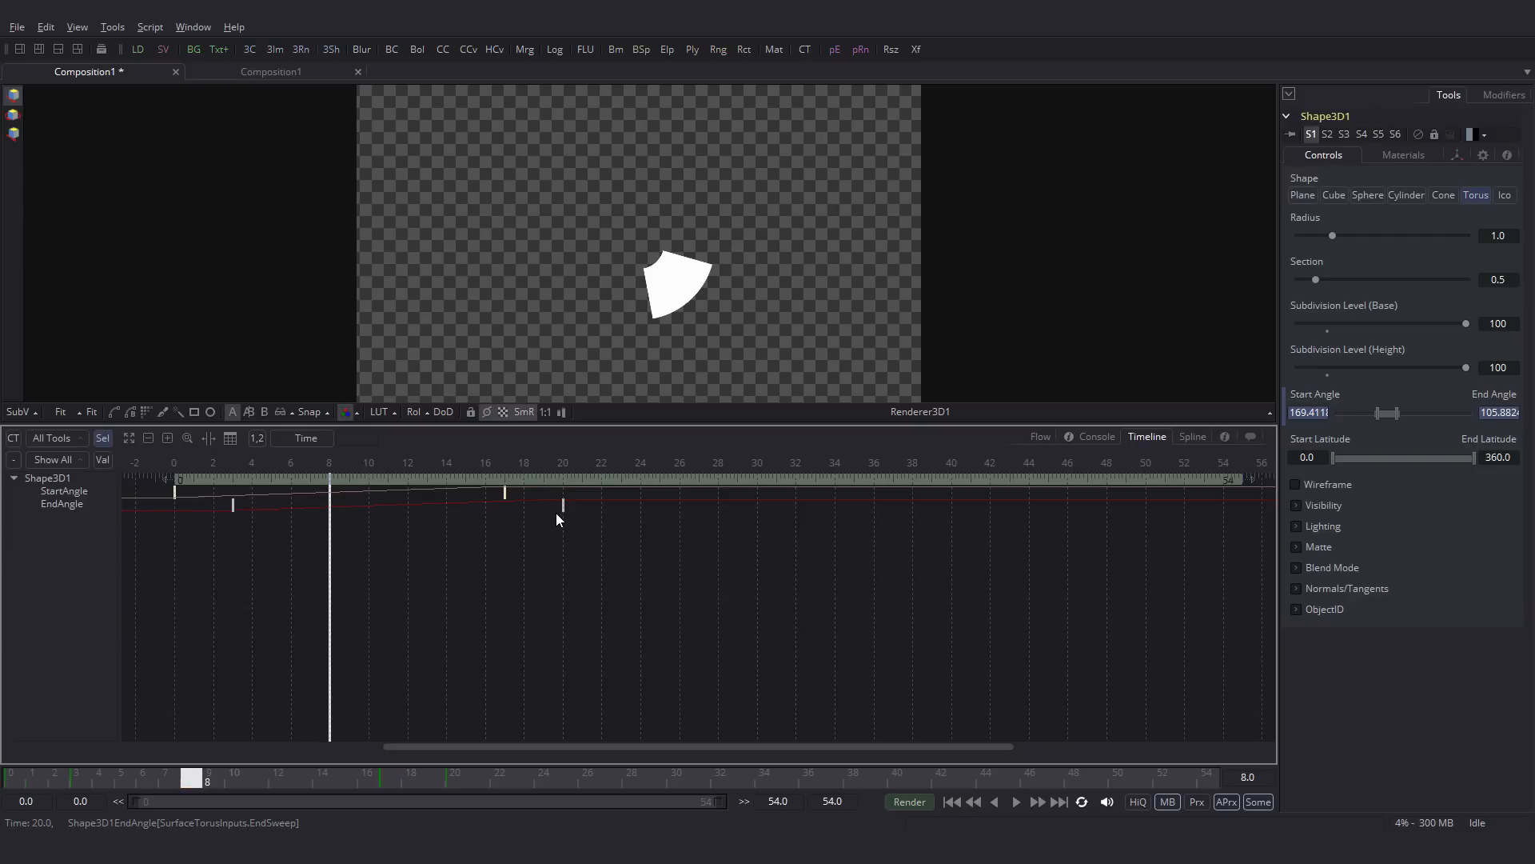
{"action": "left_click_drag", "start_coordinate": [26, 776], "coordinate": [299, 774]}
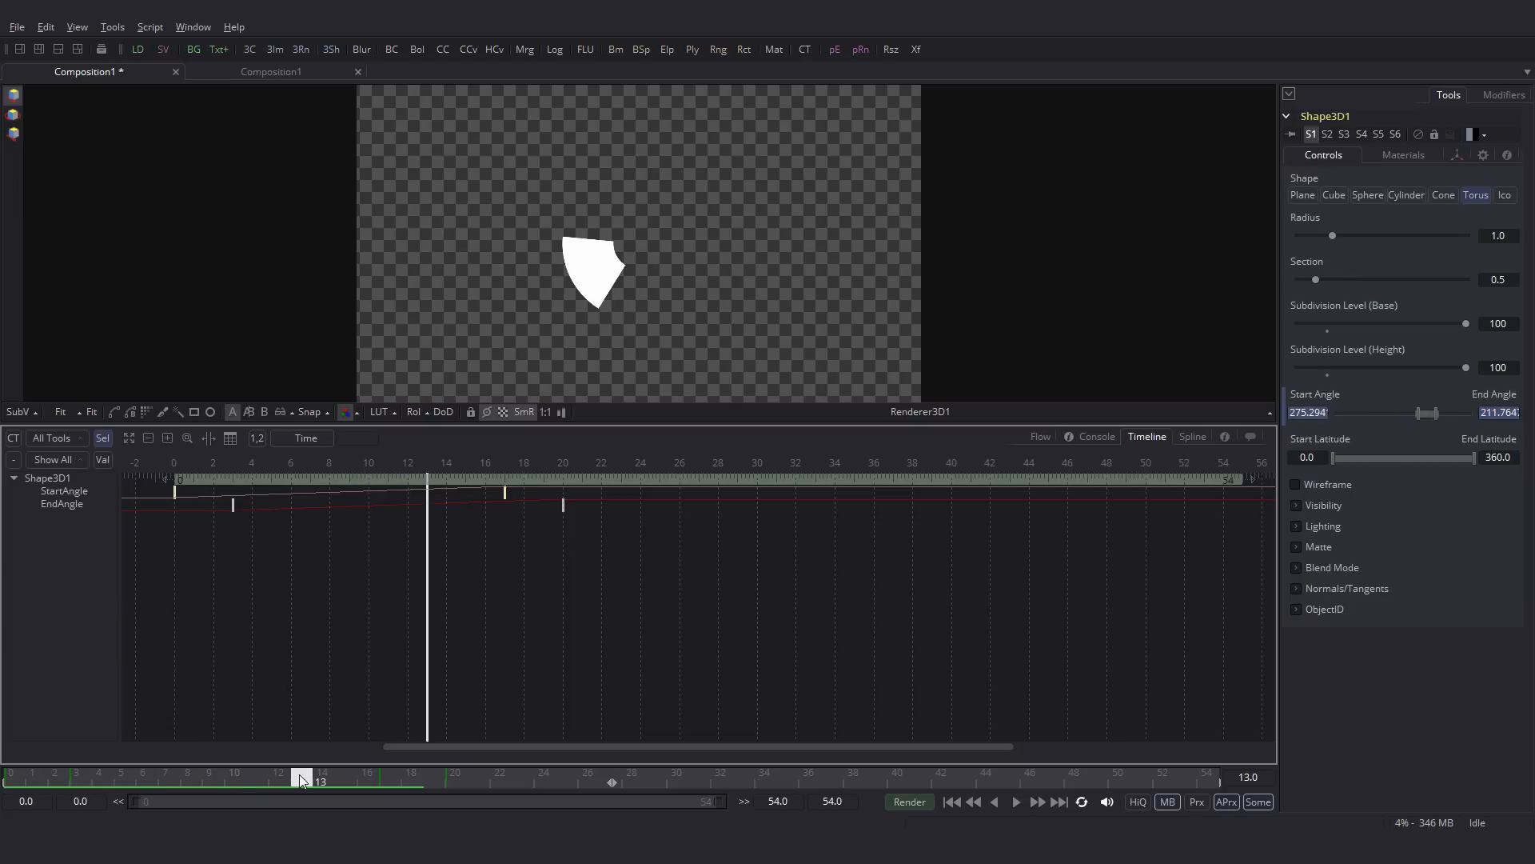
Step: Smooth the Start Angle spline and extend the last keyframe's incoming handle back to about frame 6
{"action": "left_click", "coordinate": [1192, 437]}
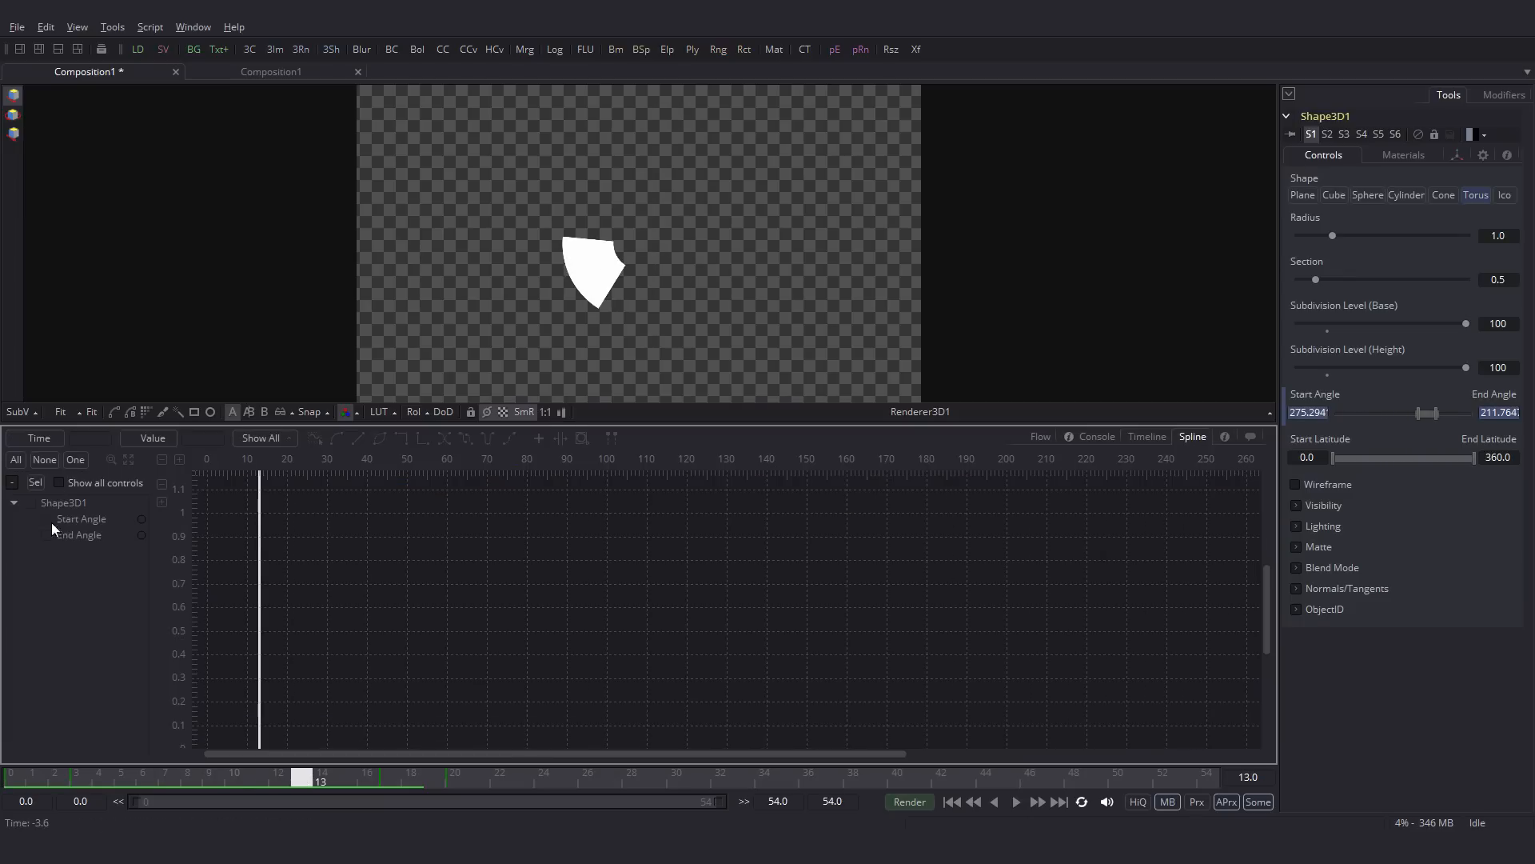
{"action": "left_click", "coordinate": [75, 519]}
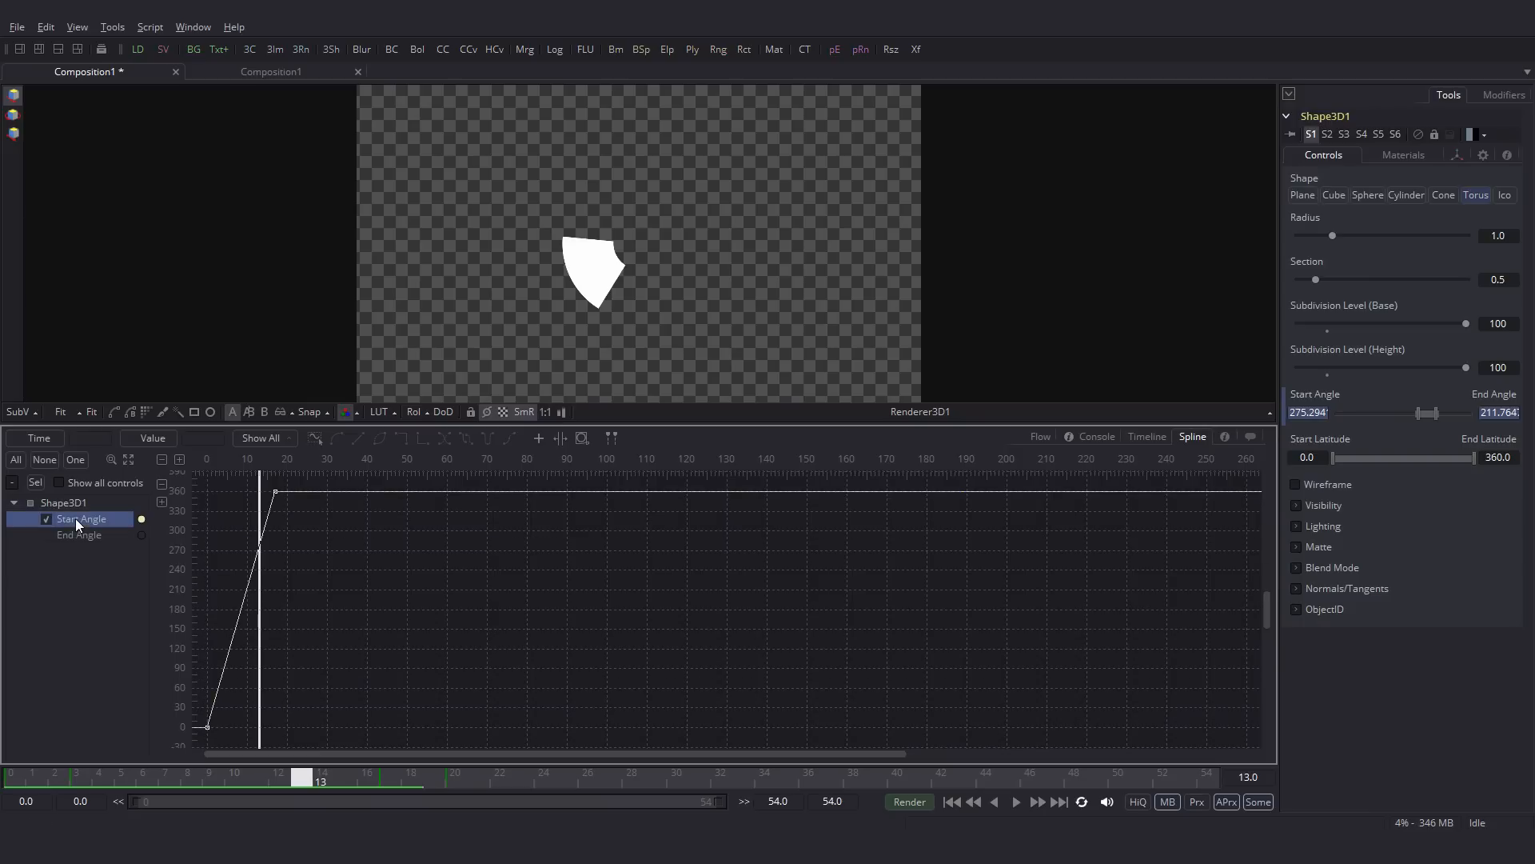
{"action": "left_click", "coordinate": [128, 460]}
{"action": "key", "text": "ctrl+a"}
{"action": "left_click", "coordinate": [342, 447]}
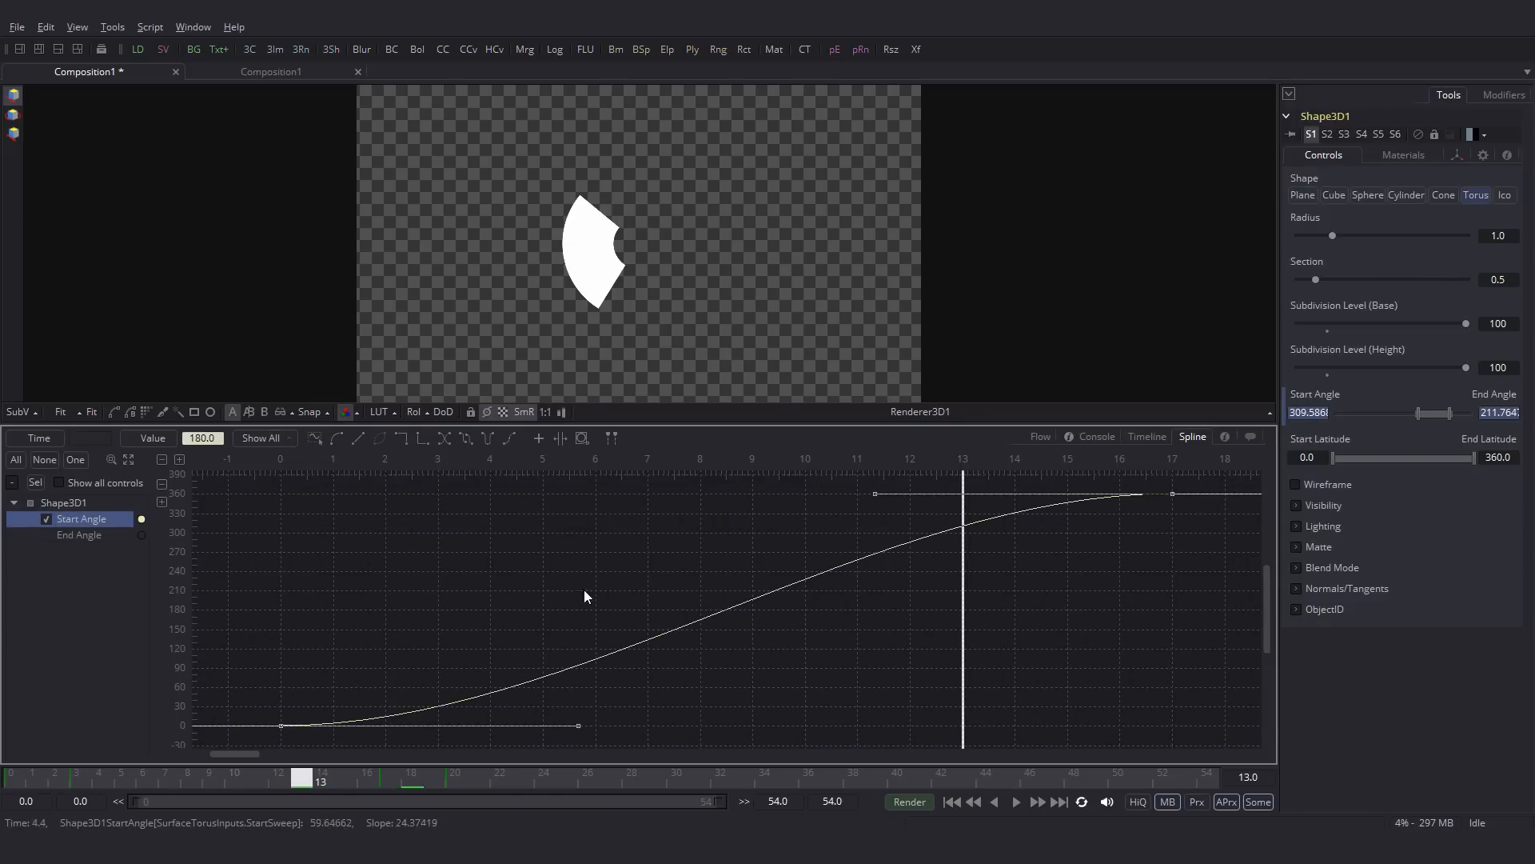
{"action": "left_click_drag", "start_coordinate": [871, 500], "coordinate": [593, 499]}
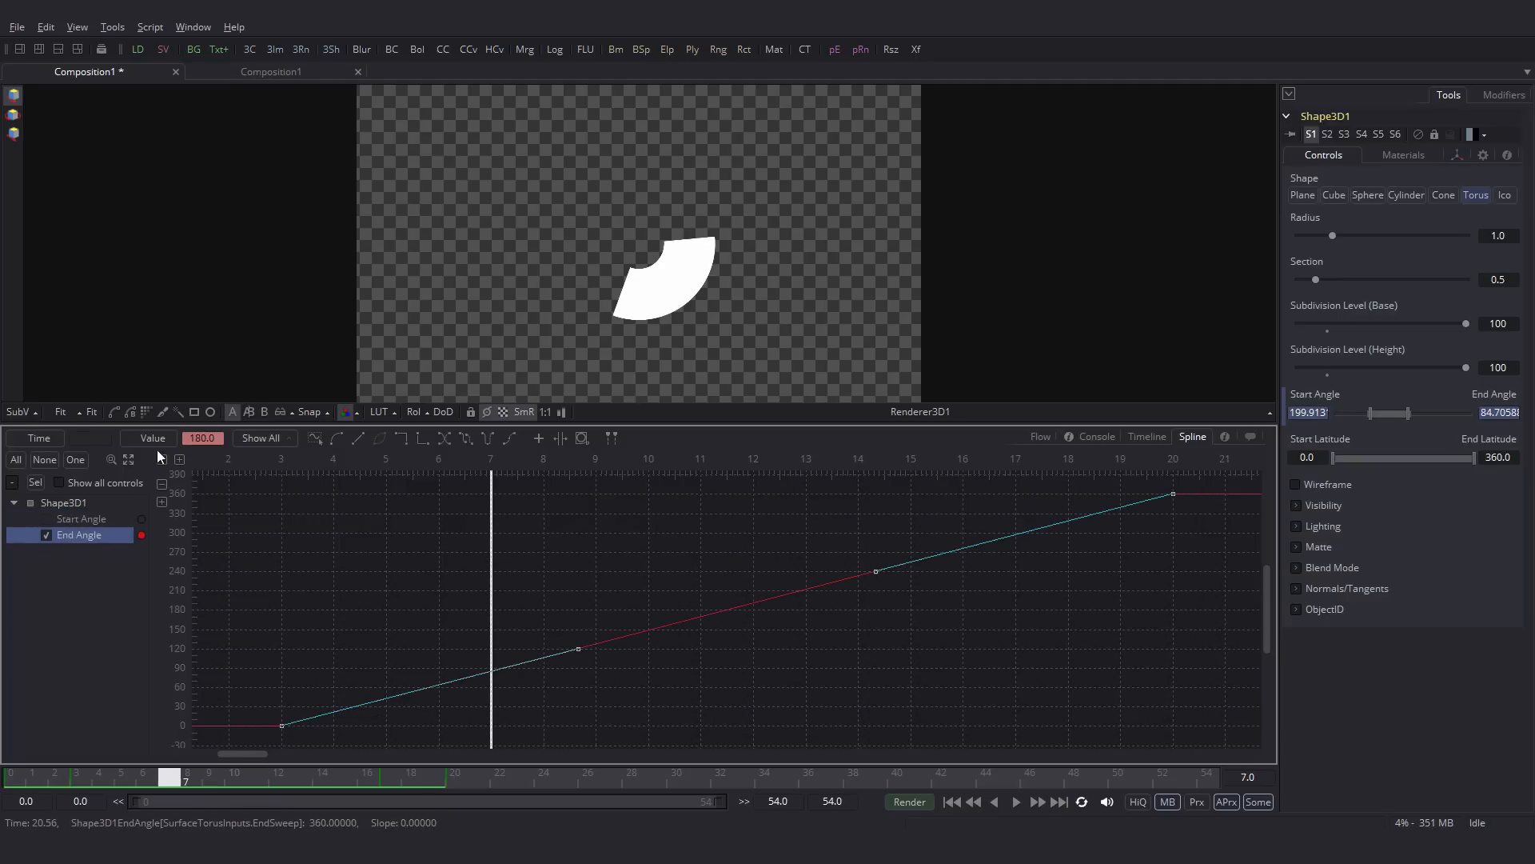
Step: Smooth the End Angle spline, extend its last keyframe's handle back to frame 8, and play the animation
{"action": "key", "text": "s"}
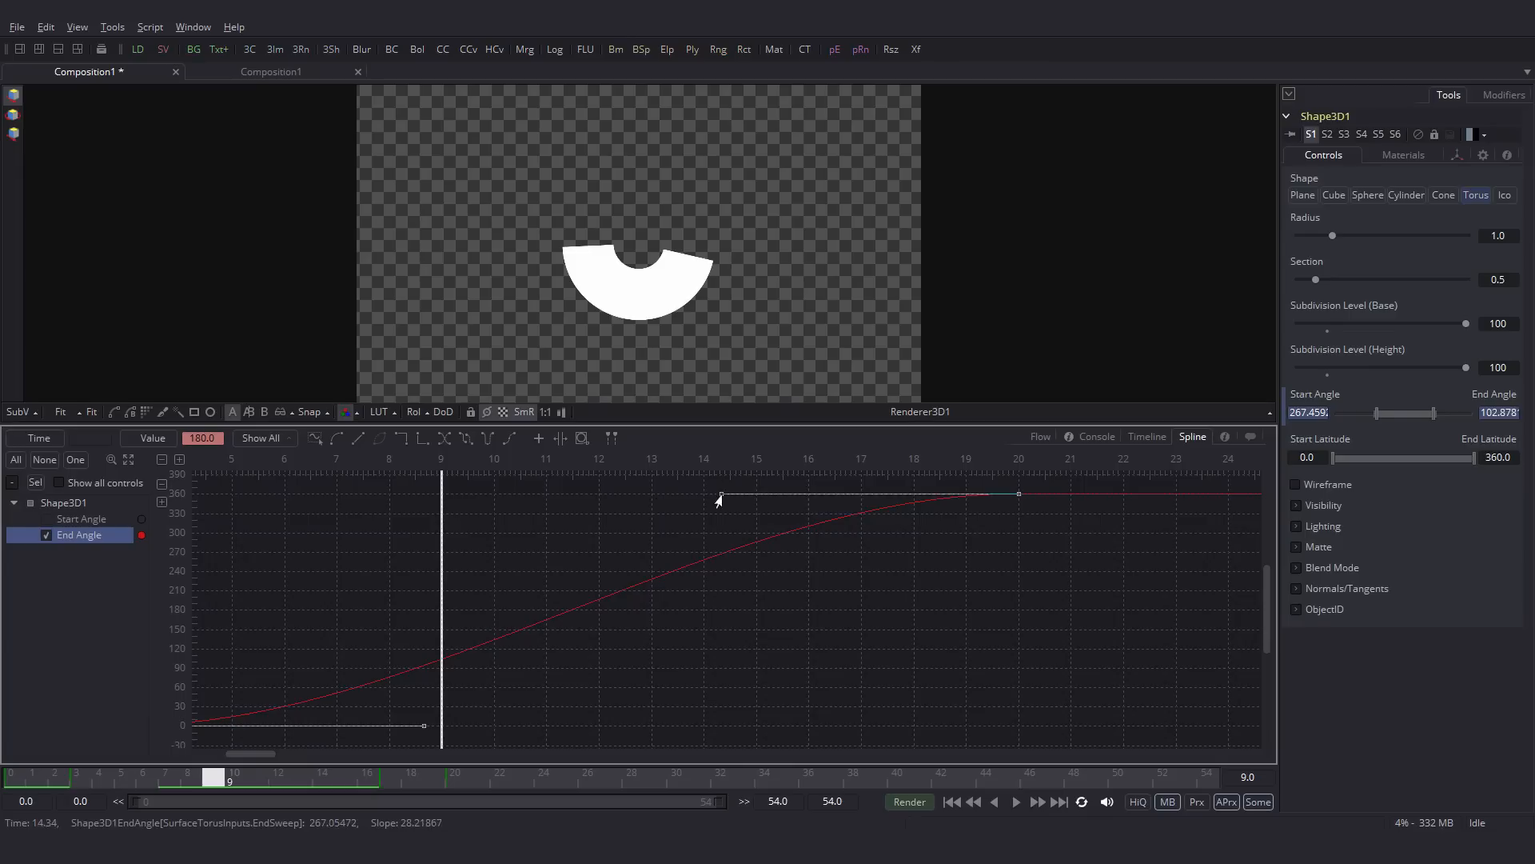
{"action": "left_click_drag", "start_coordinate": [721, 495], "coordinate": [389, 495]}
{"action": "left_click", "coordinate": [952, 802]}
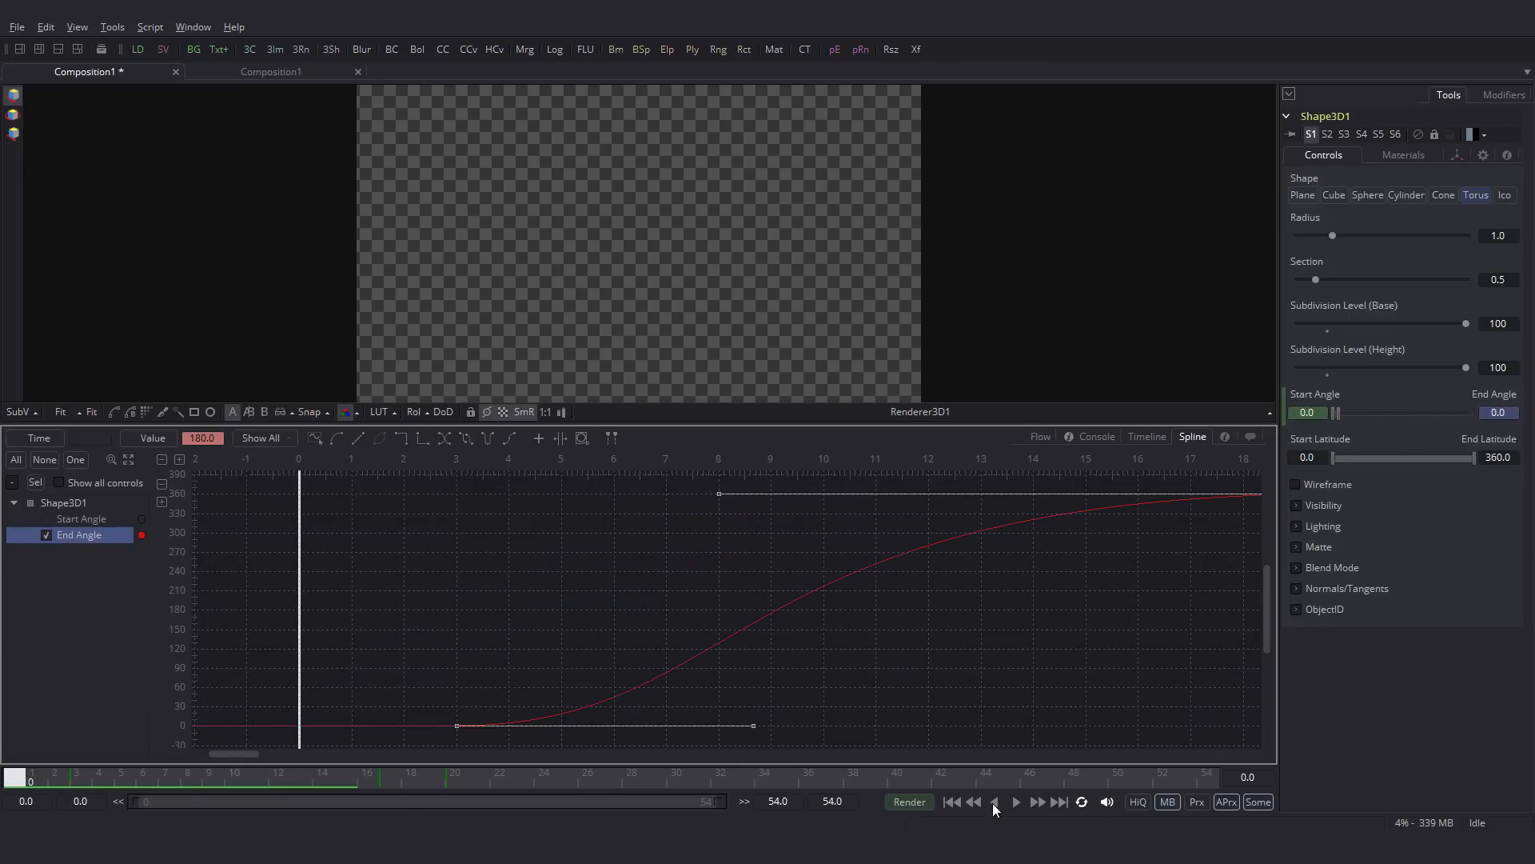
{"action": "left_click", "coordinate": [1016, 802]}
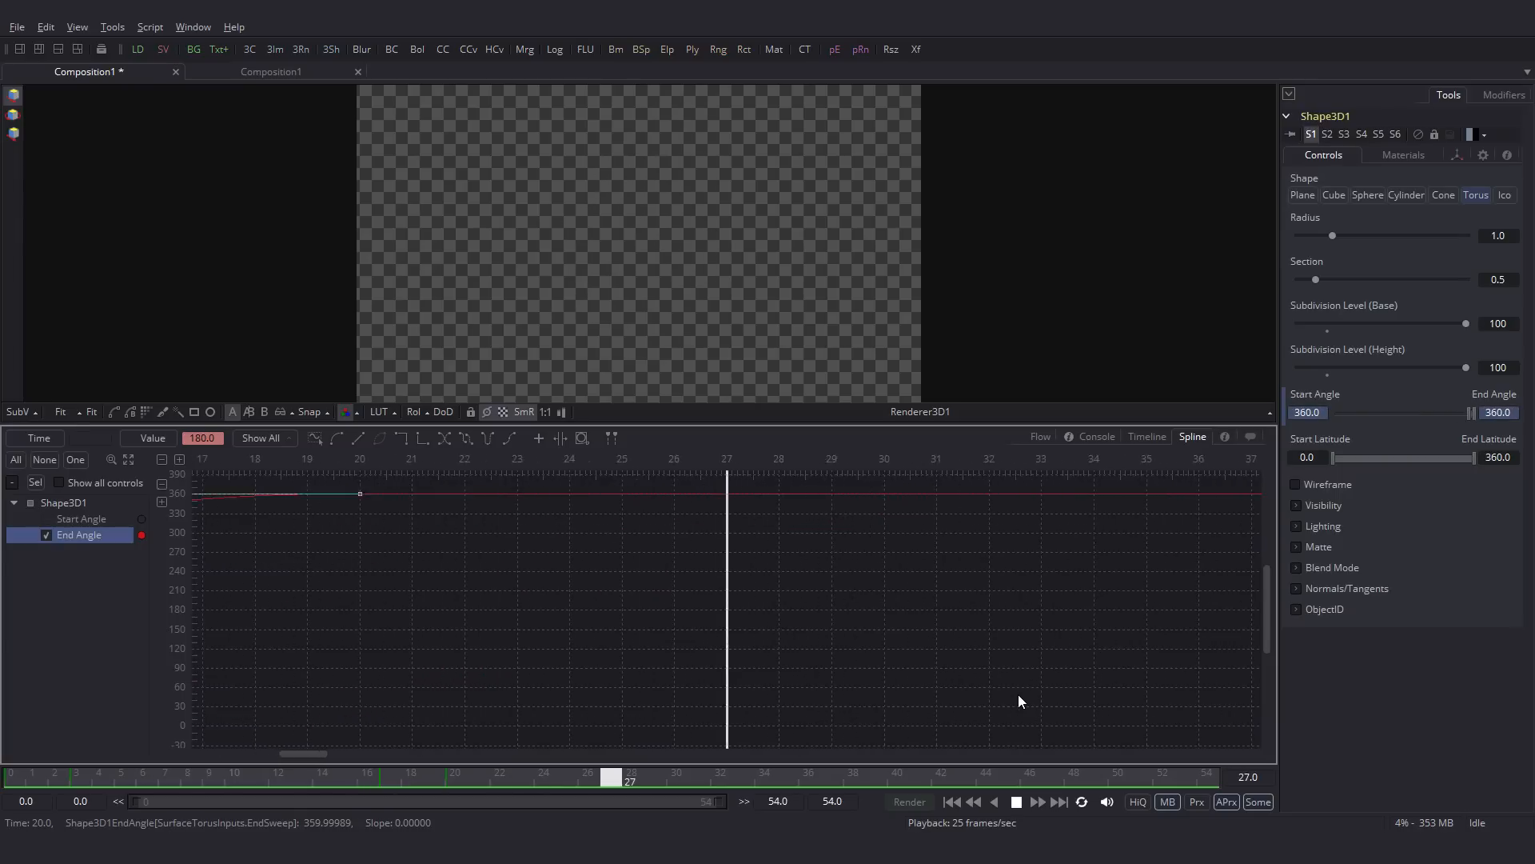
Step: Shorten the first End Angle keyframe's handle to frame 7 and replay the animation from frame 0
{"action": "left_click_drag", "start_coordinate": [34, 771], "coordinate": [213, 775]}
{"action": "left_click_drag", "start_coordinate": [422, 726], "coordinate": [337, 725]}
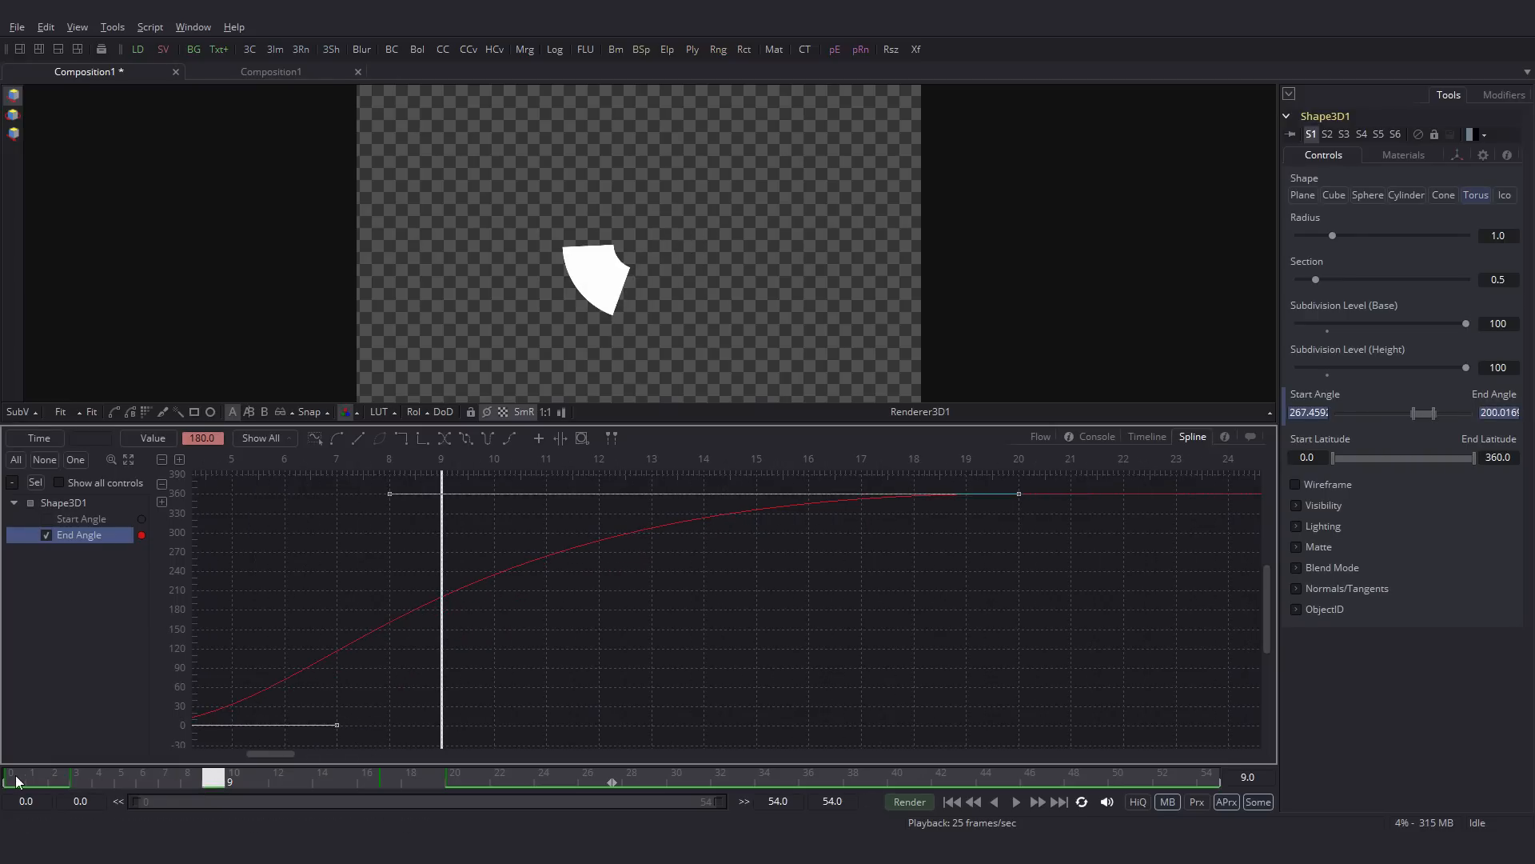
{"action": "left_click", "coordinate": [16, 779]}
{"action": "left_click", "coordinate": [1017, 801]}
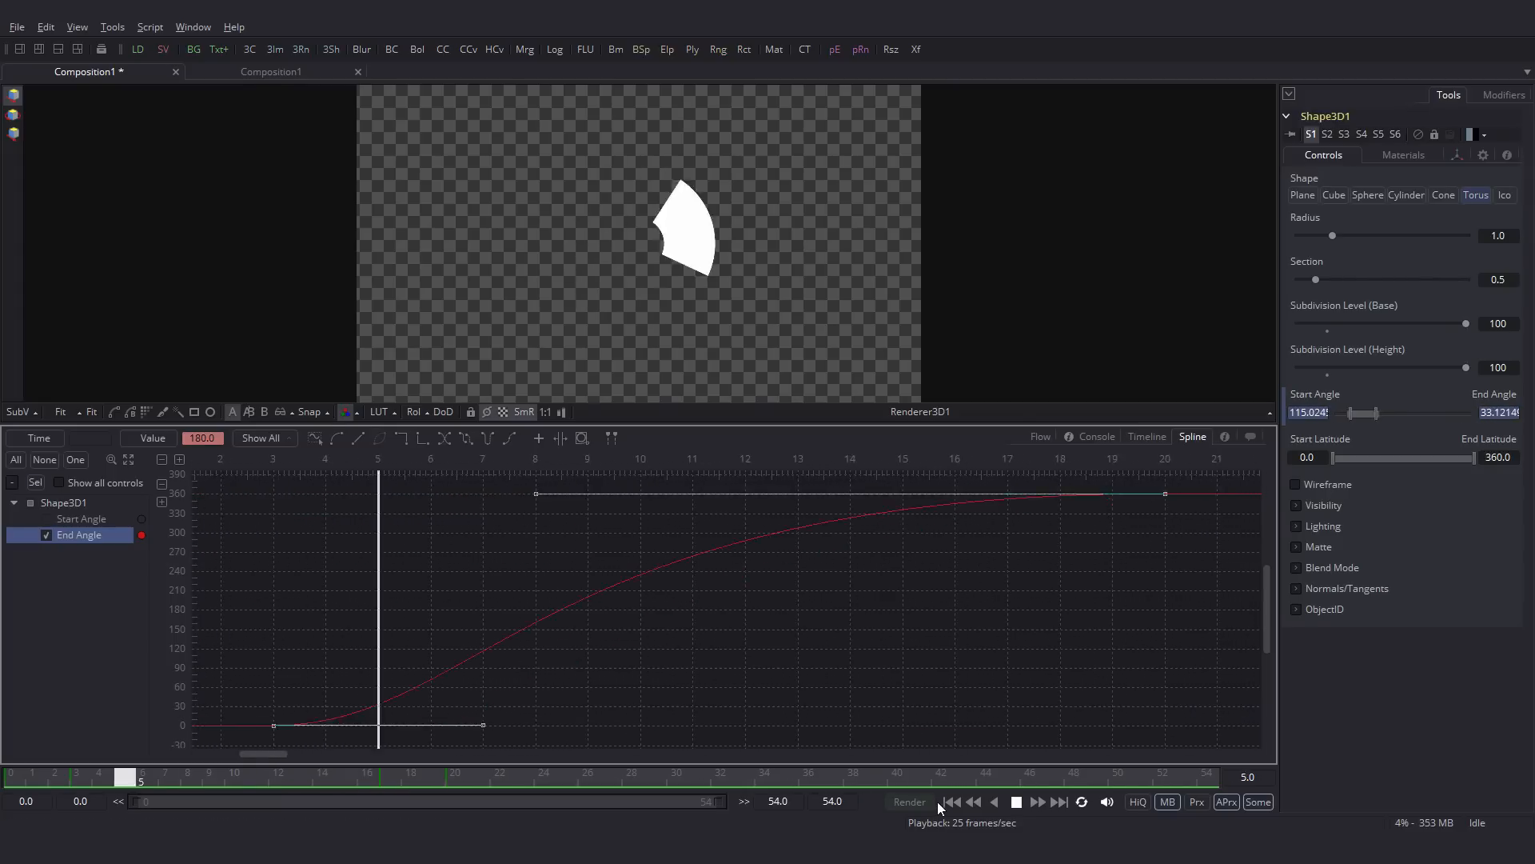
Step: Stop playback and duplicate the Shape3D1 and Renderer3D1 nodes as a second connected pair above the originals
{"action": "left_click", "coordinate": [1016, 801]}
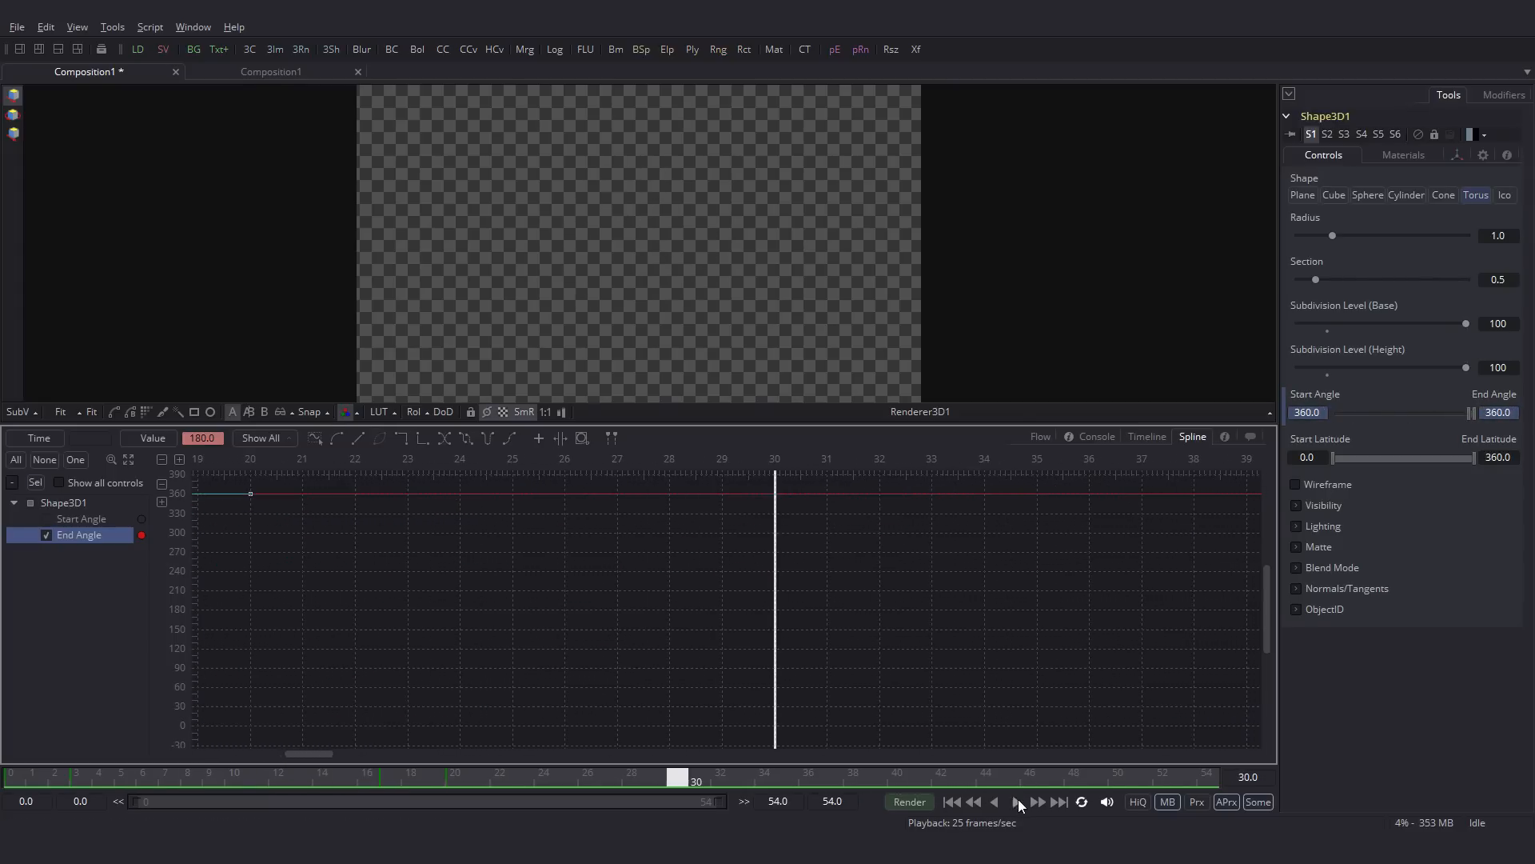
{"action": "left_click", "coordinate": [1040, 437]}
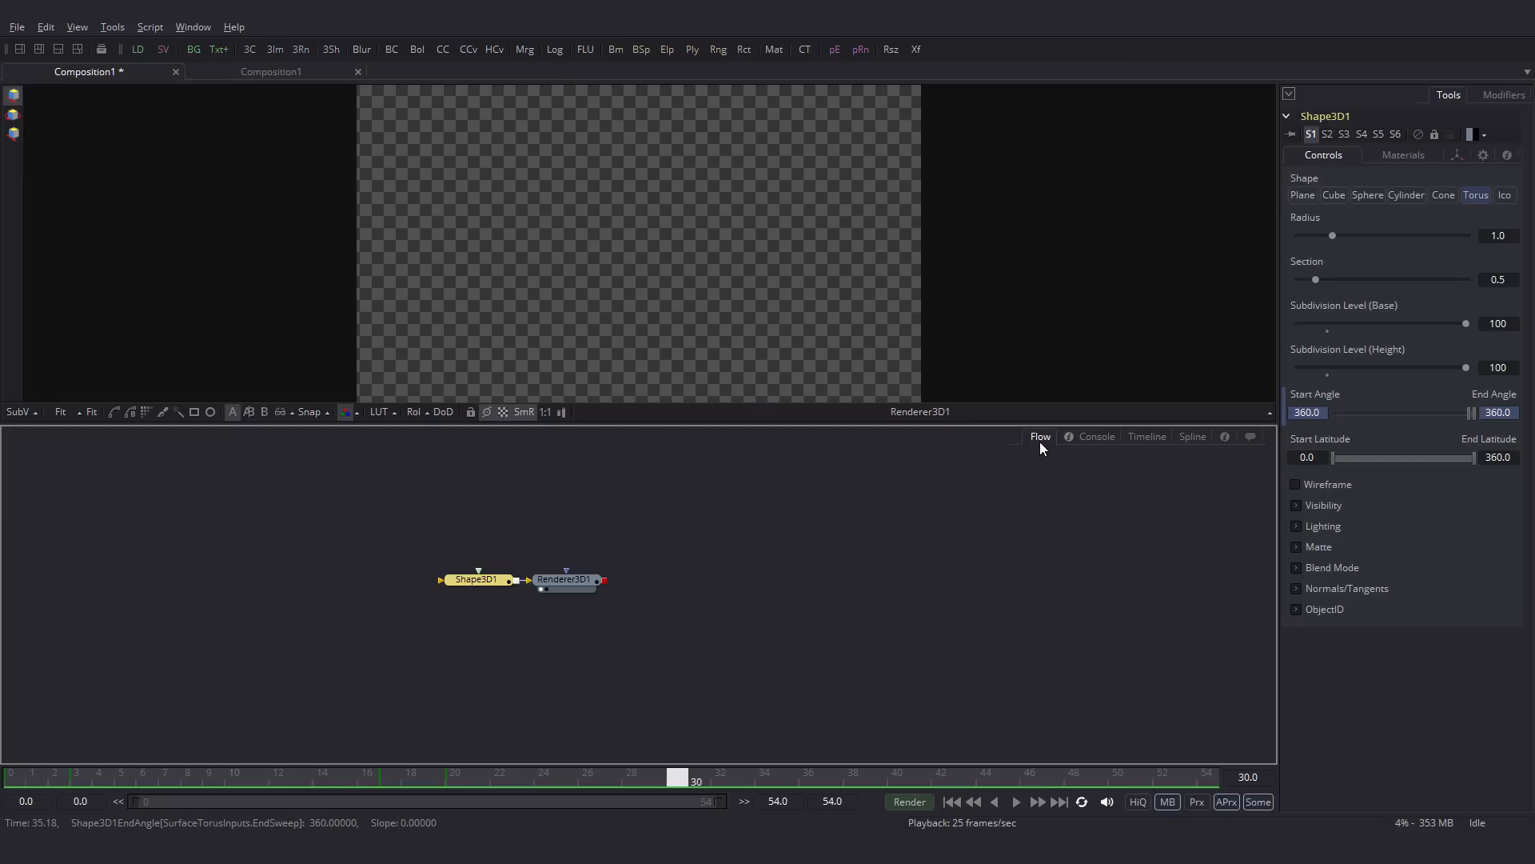
{"action": "left_click", "coordinate": [581, 579]}
{"action": "left_click_drag", "start_coordinate": [462, 540], "coordinate": [550, 603]}
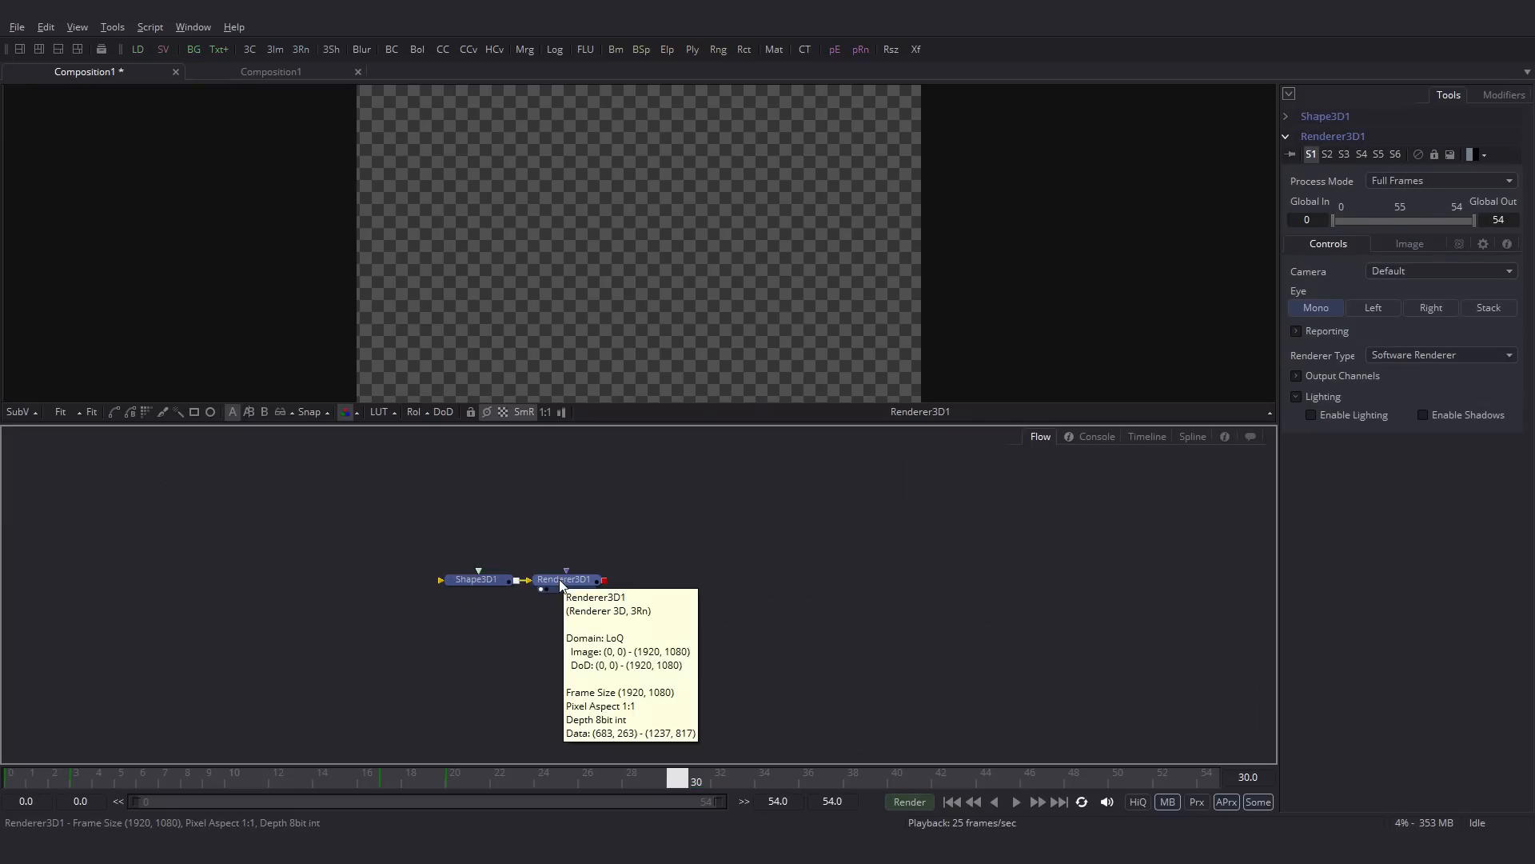
{"action": "left_click", "coordinate": [519, 527]}
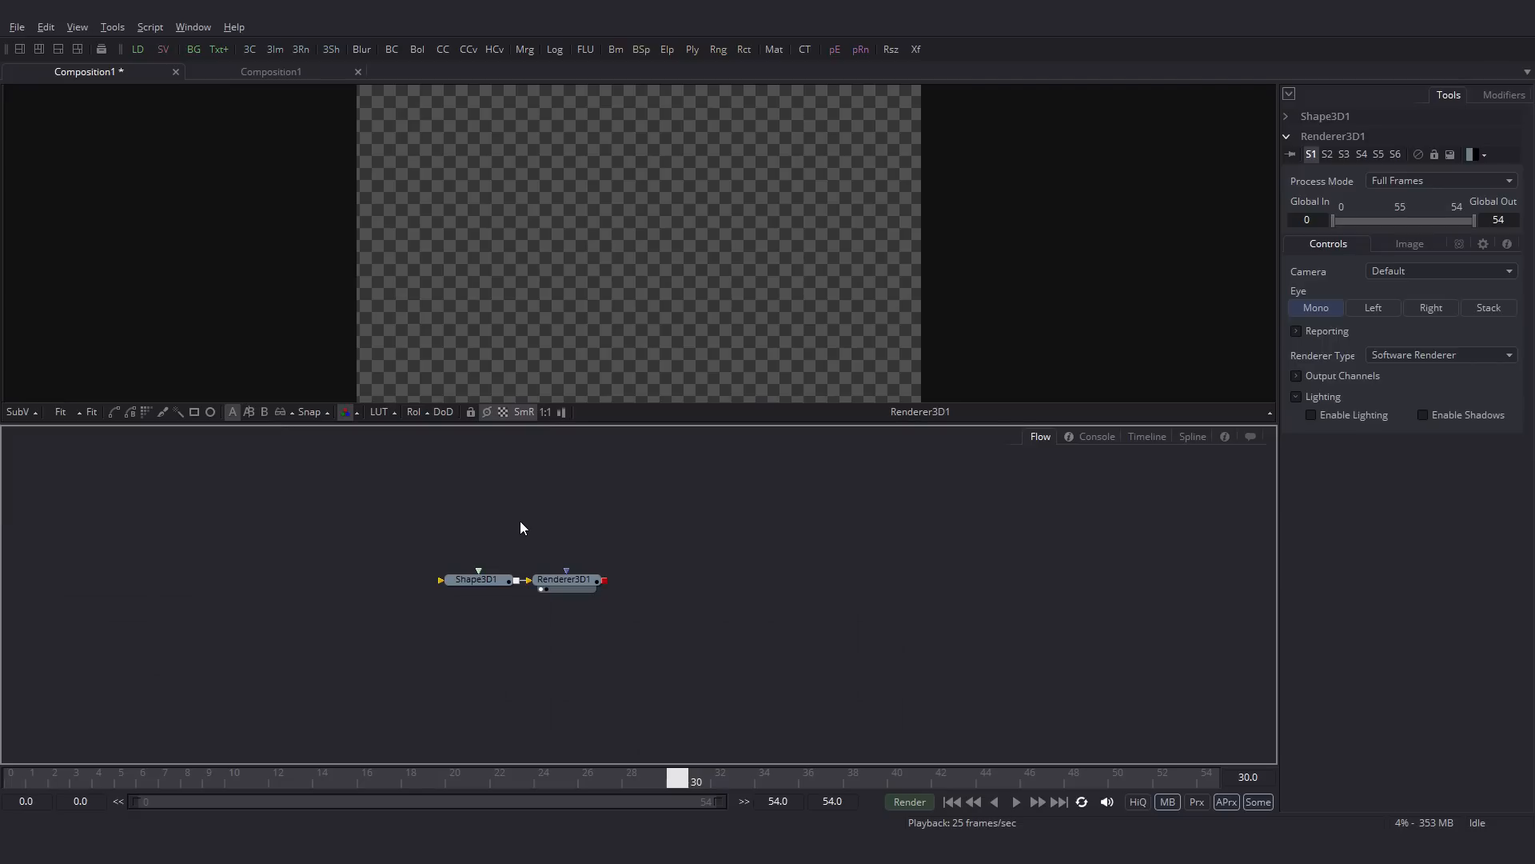
{"action": "key", "text": "ctrl+v"}
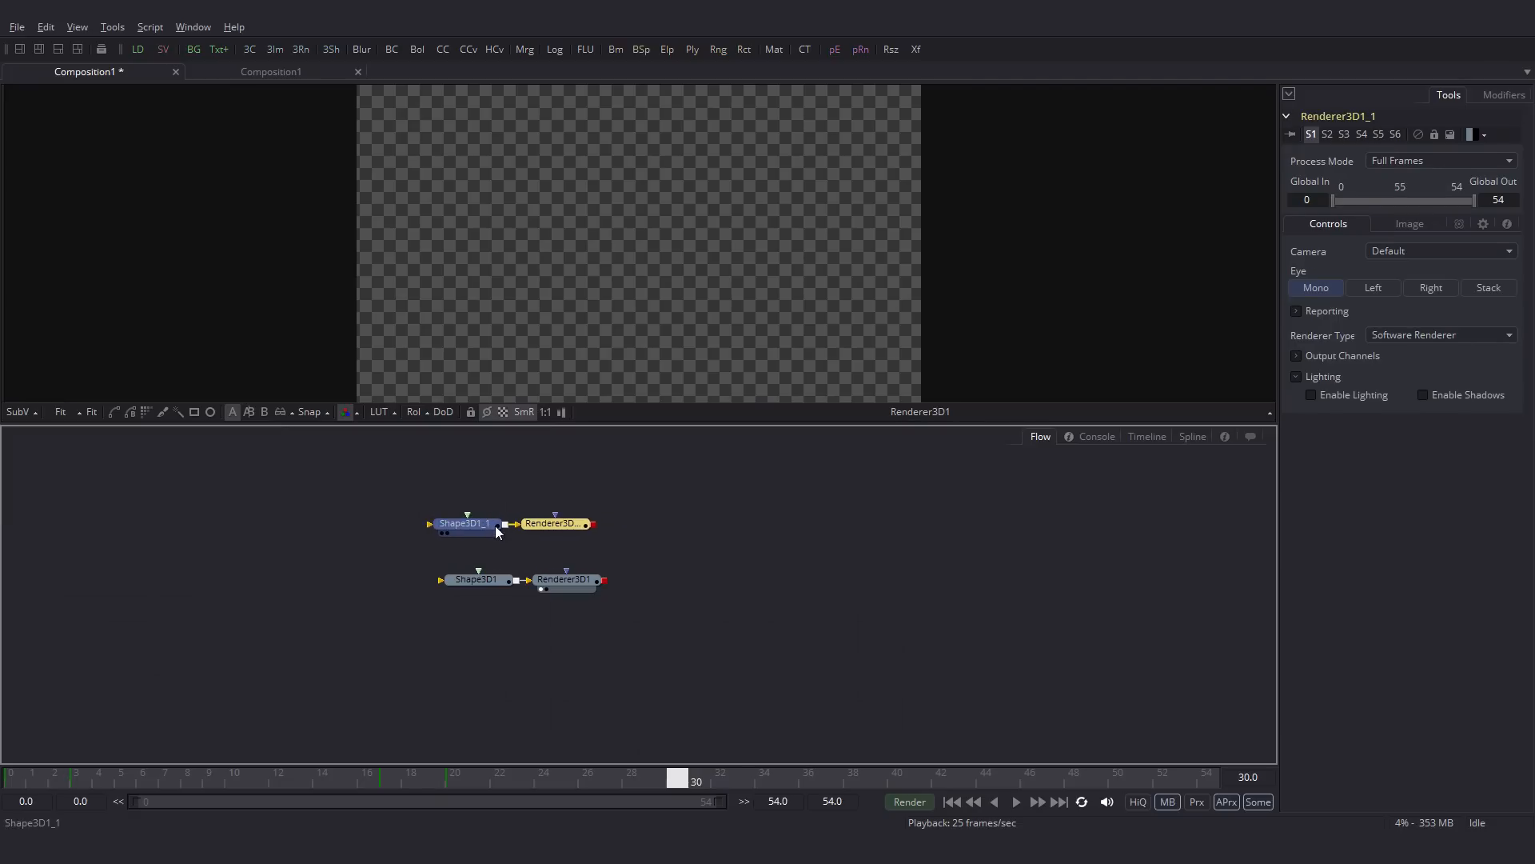
Step: View Renderer3D1_1 and give Shape3D1_1 a mint-green diffuse colour of about R 0.37, G 1.0, B 0.68
{"action": "left_click", "coordinate": [493, 525]}
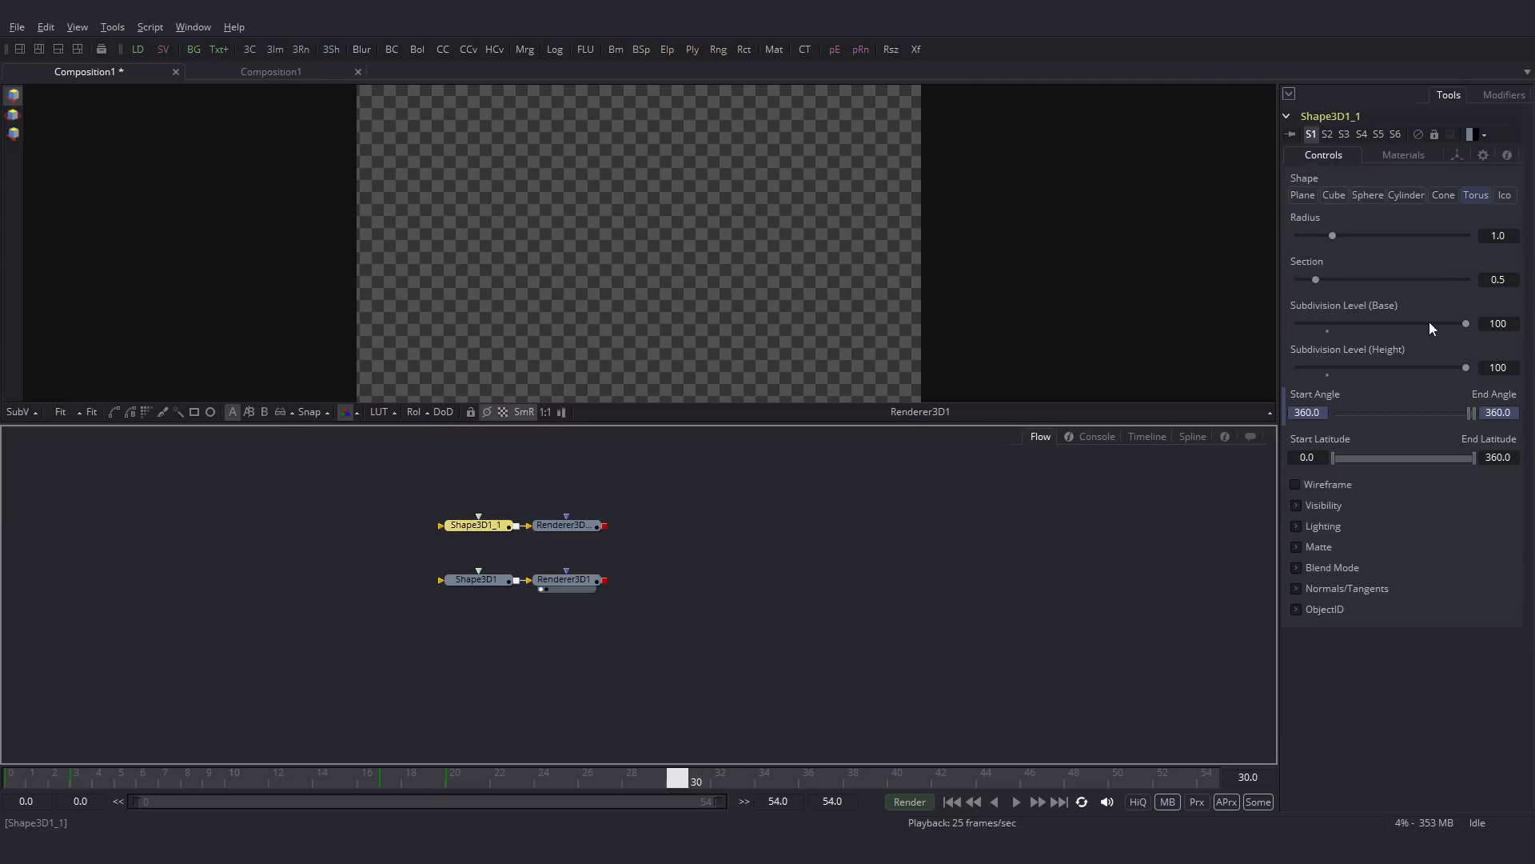
{"action": "left_click", "coordinate": [1404, 154]}
{"action": "left_click_drag", "start_coordinate": [569, 525], "coordinate": [574, 506]}
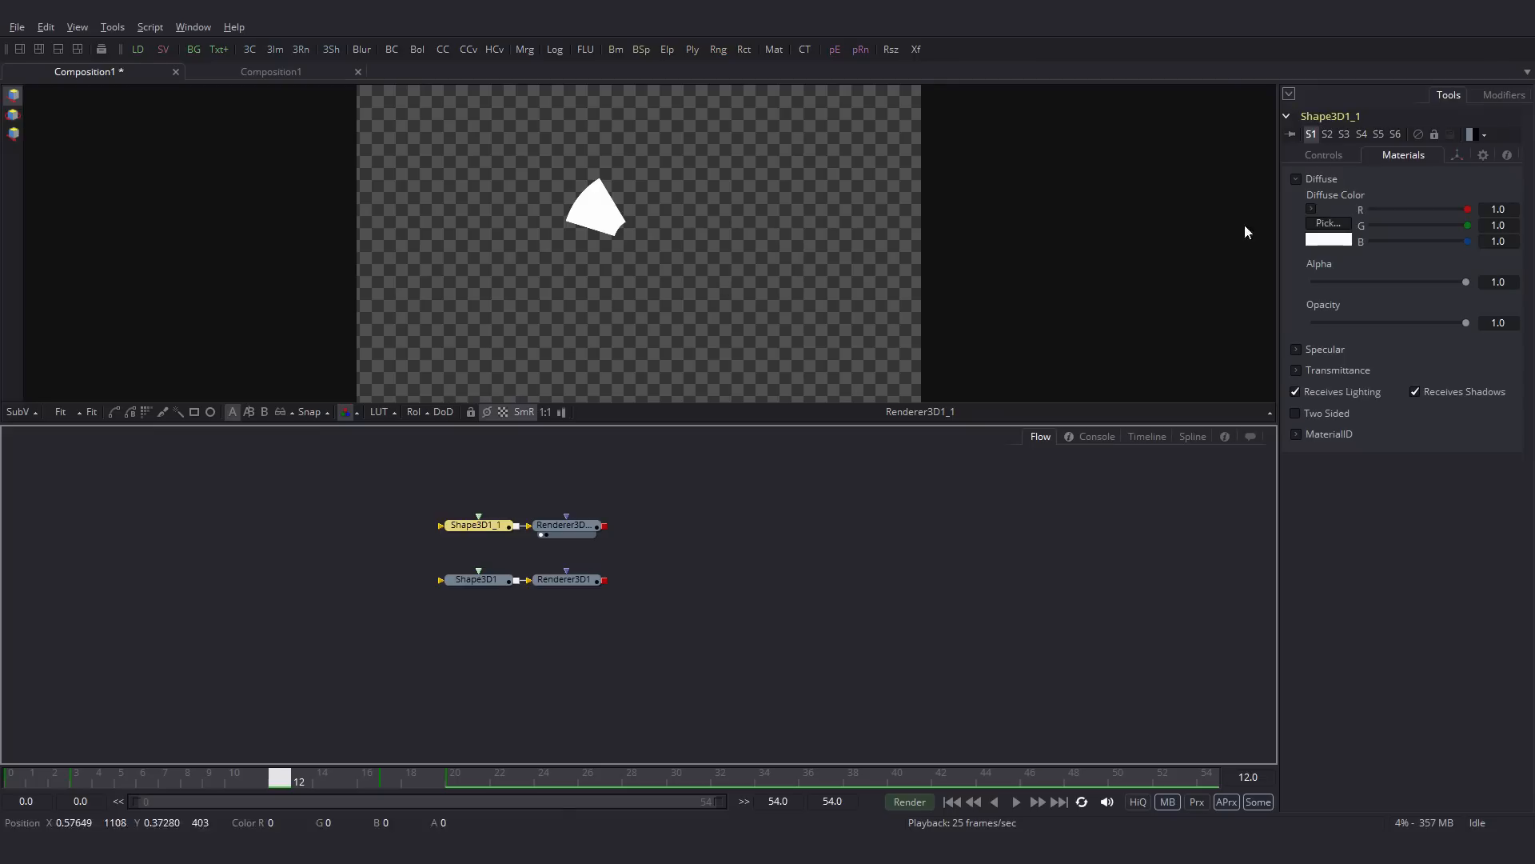
{"action": "left_click", "coordinate": [1313, 208]}
{"action": "left_click", "coordinate": [1313, 207]}
{"action": "left_click_drag", "start_coordinate": [1345, 255], "coordinate": [1337, 247]}
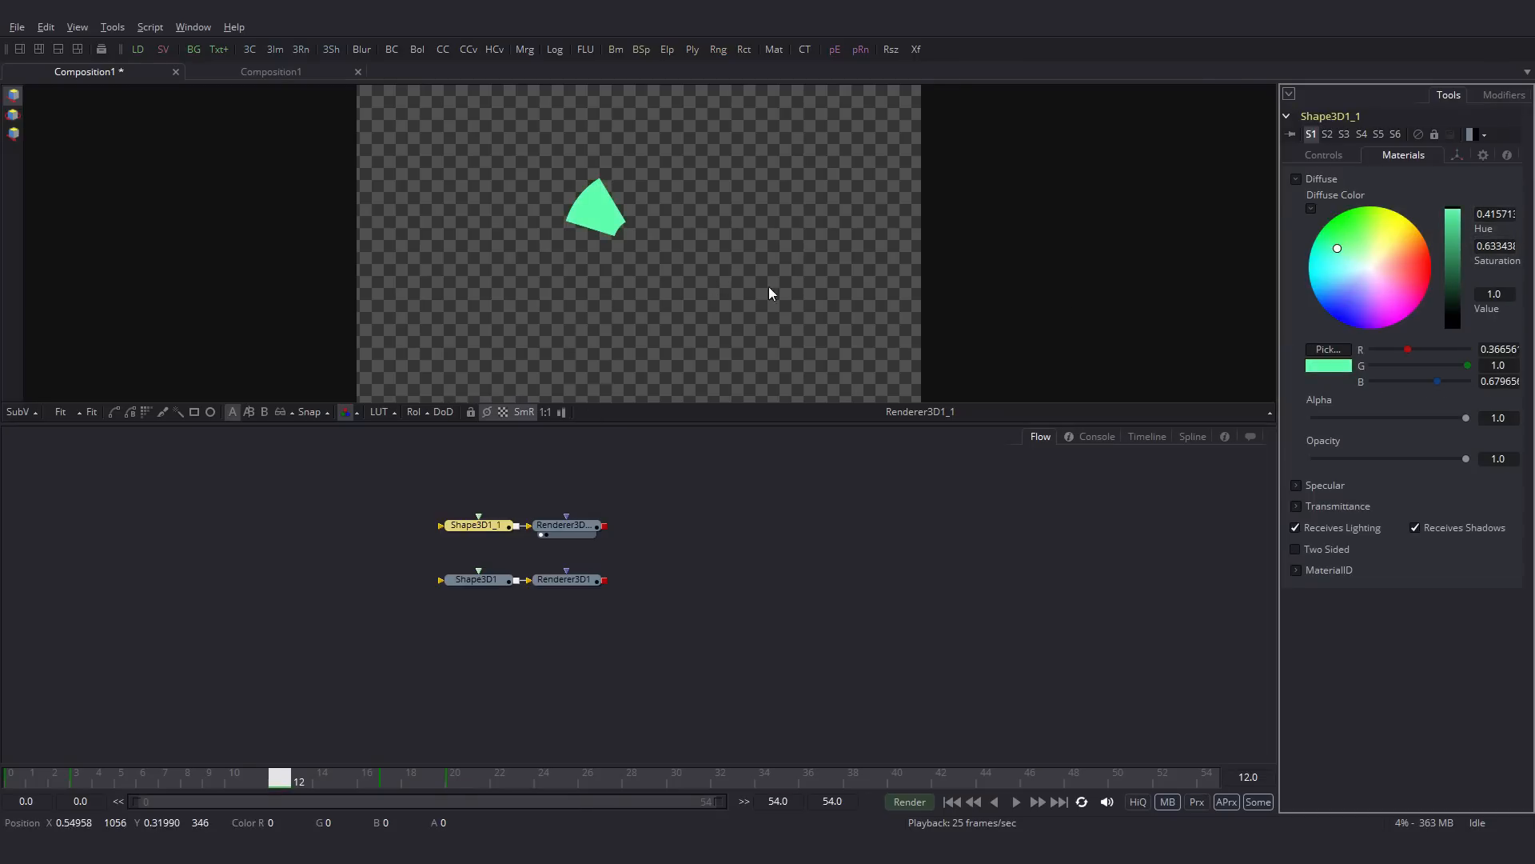
{"action": "left_click", "coordinate": [736, 305]}
Step: Set the Section of the green torus Shape3D1_1 to 0.2
{"action": "left_click", "coordinate": [1334, 157]}
{"action": "left_click_drag", "start_coordinate": [1316, 276], "coordinate": [1304, 277]}
{"action": "left_click", "coordinate": [1497, 279]}
{"action": "type", "text": "0.2"}
{"action": "key", "text": "Tab"}
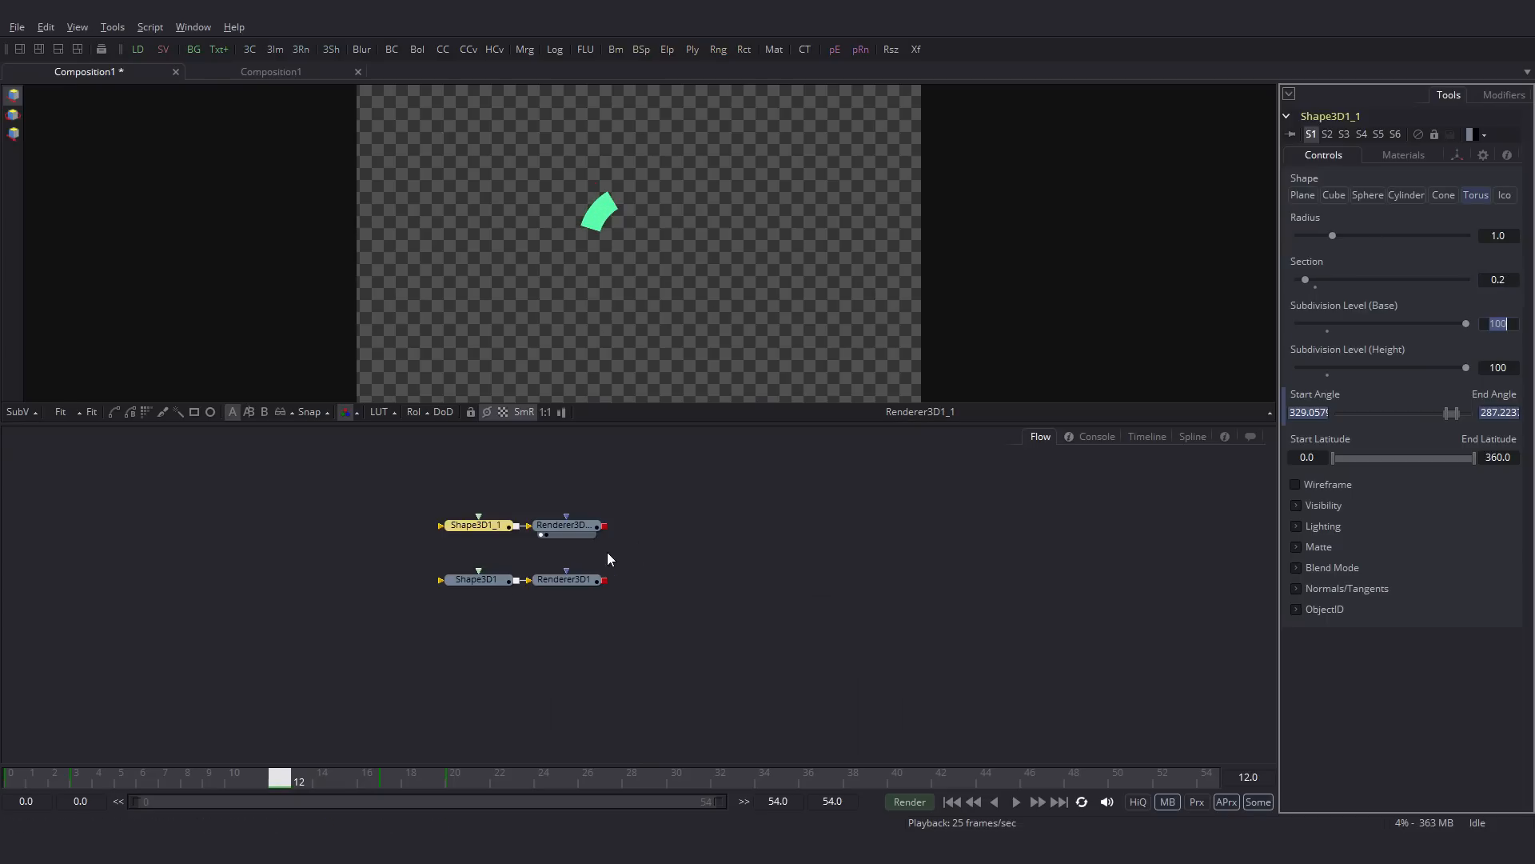
Step: Merge the green ring's render over Renderer3D1 and display Merge1 in the viewer
{"action": "left_click_drag", "start_coordinate": [606, 528], "coordinate": [606, 583]}
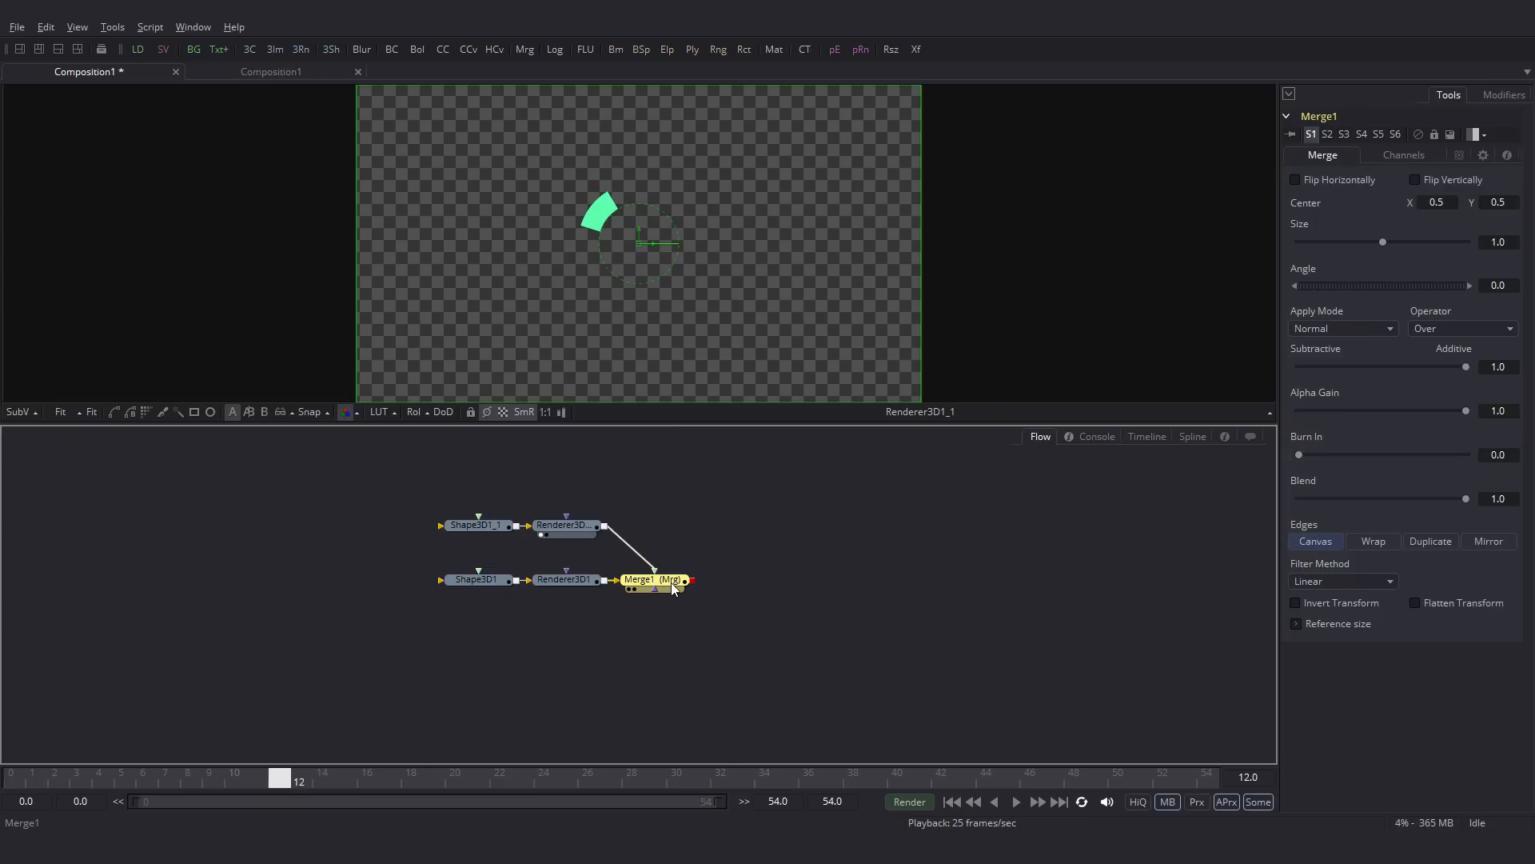
{"action": "left_click_drag", "start_coordinate": [654, 579], "coordinate": [709, 350]}
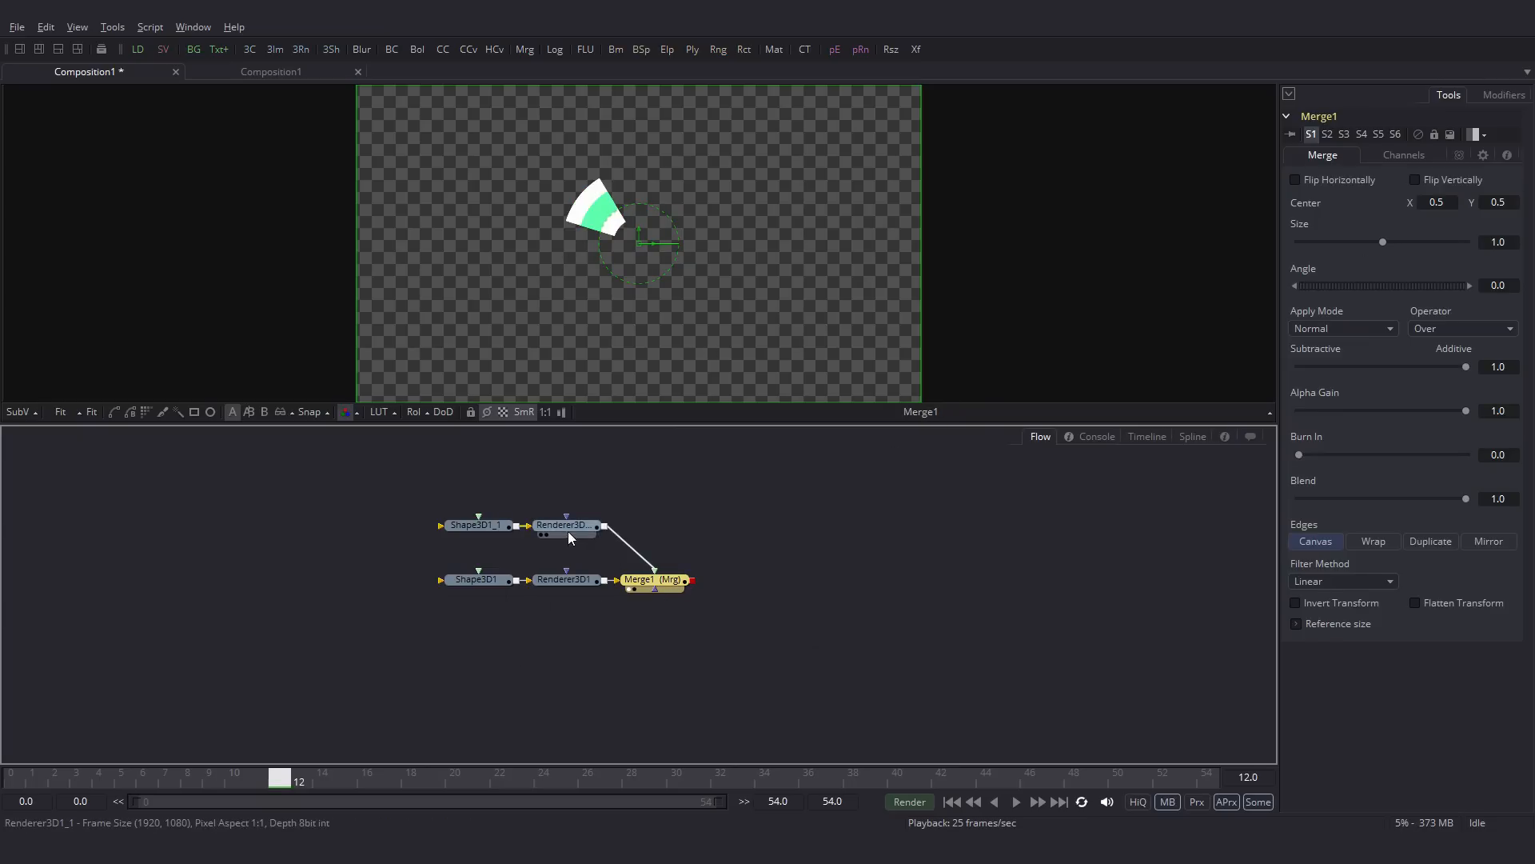
Step: Thin the green torus Shape3D1_1 by setting its Section to 0.1
{"action": "left_click", "coordinate": [473, 525]}
{"action": "left_click", "coordinate": [1508, 280]}
{"action": "type", "text": "0.1"}
{"action": "key", "text": "Tab"}
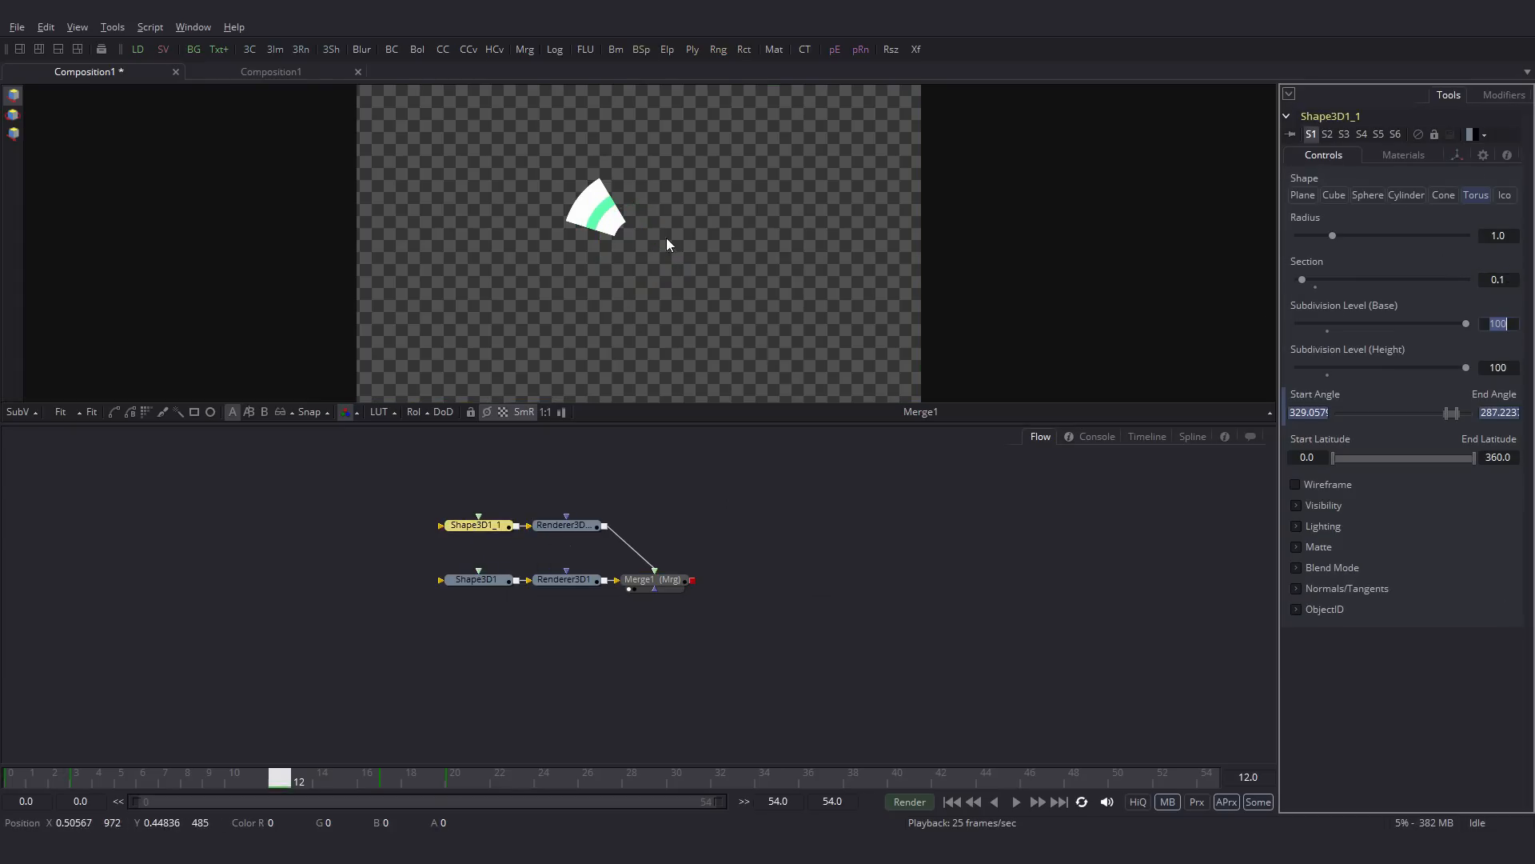
Step: Rename the Shape3D1 node as White
{"action": "left_click", "coordinate": [486, 588]}
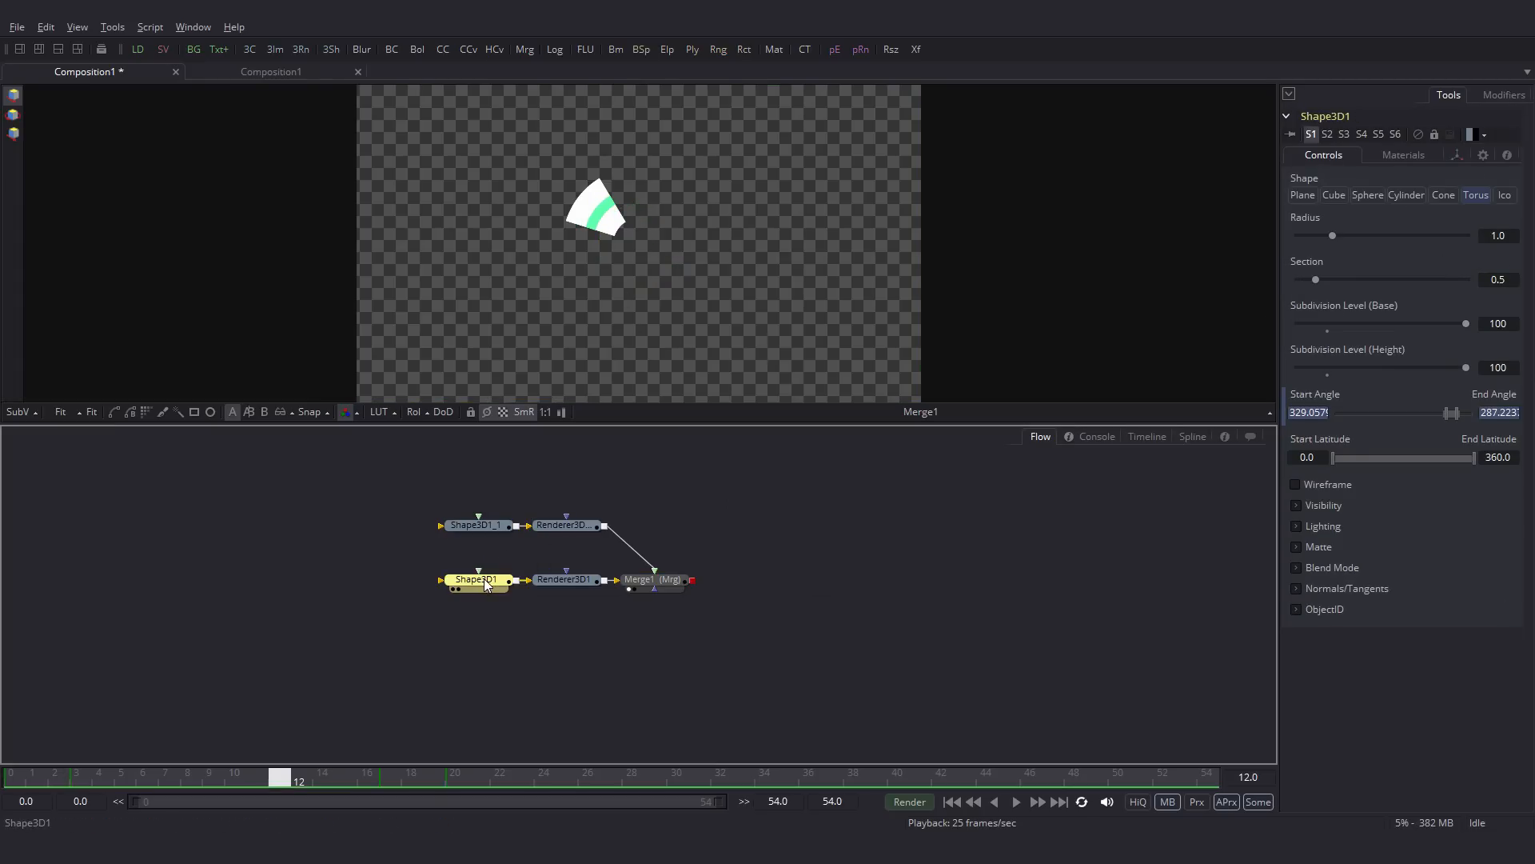
{"action": "key", "text": "F2"}
{"action": "key", "text": "BackSpace"}
{"action": "key", "text": "BackSpace"}
{"action": "key", "text": "BackSpace"}
{"action": "key", "text": "BackSpace"}
{"action": "key", "text": "BackSpace"}
{"action": "key", "text": "BackSpace"}
{"action": "key", "text": "BackSpace"}
{"action": "key", "text": "BackSpace"}
{"action": "type", "text": "White"}
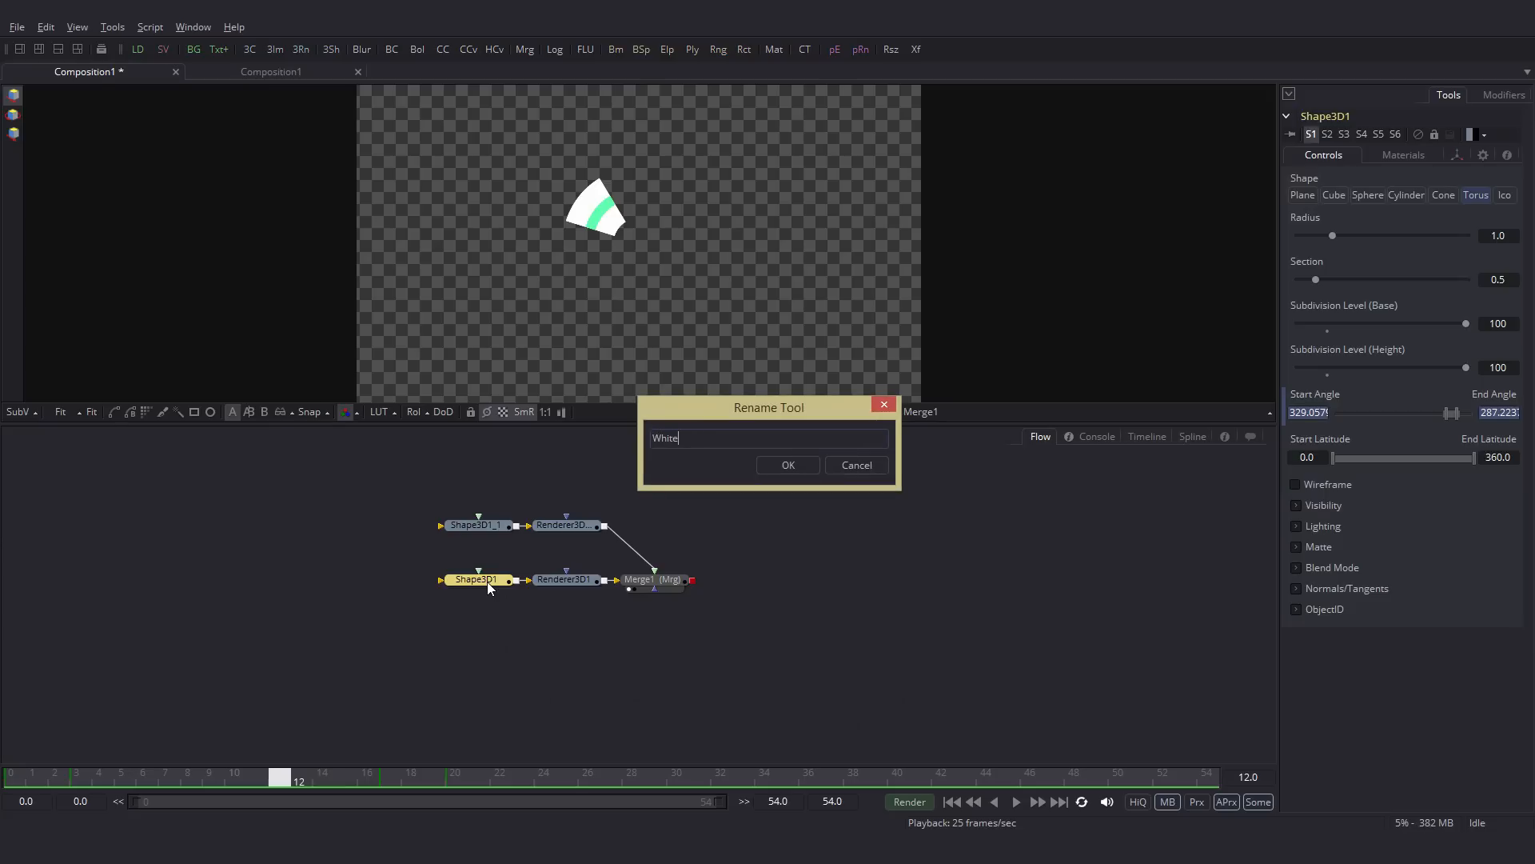
{"action": "key", "text": "Return"}
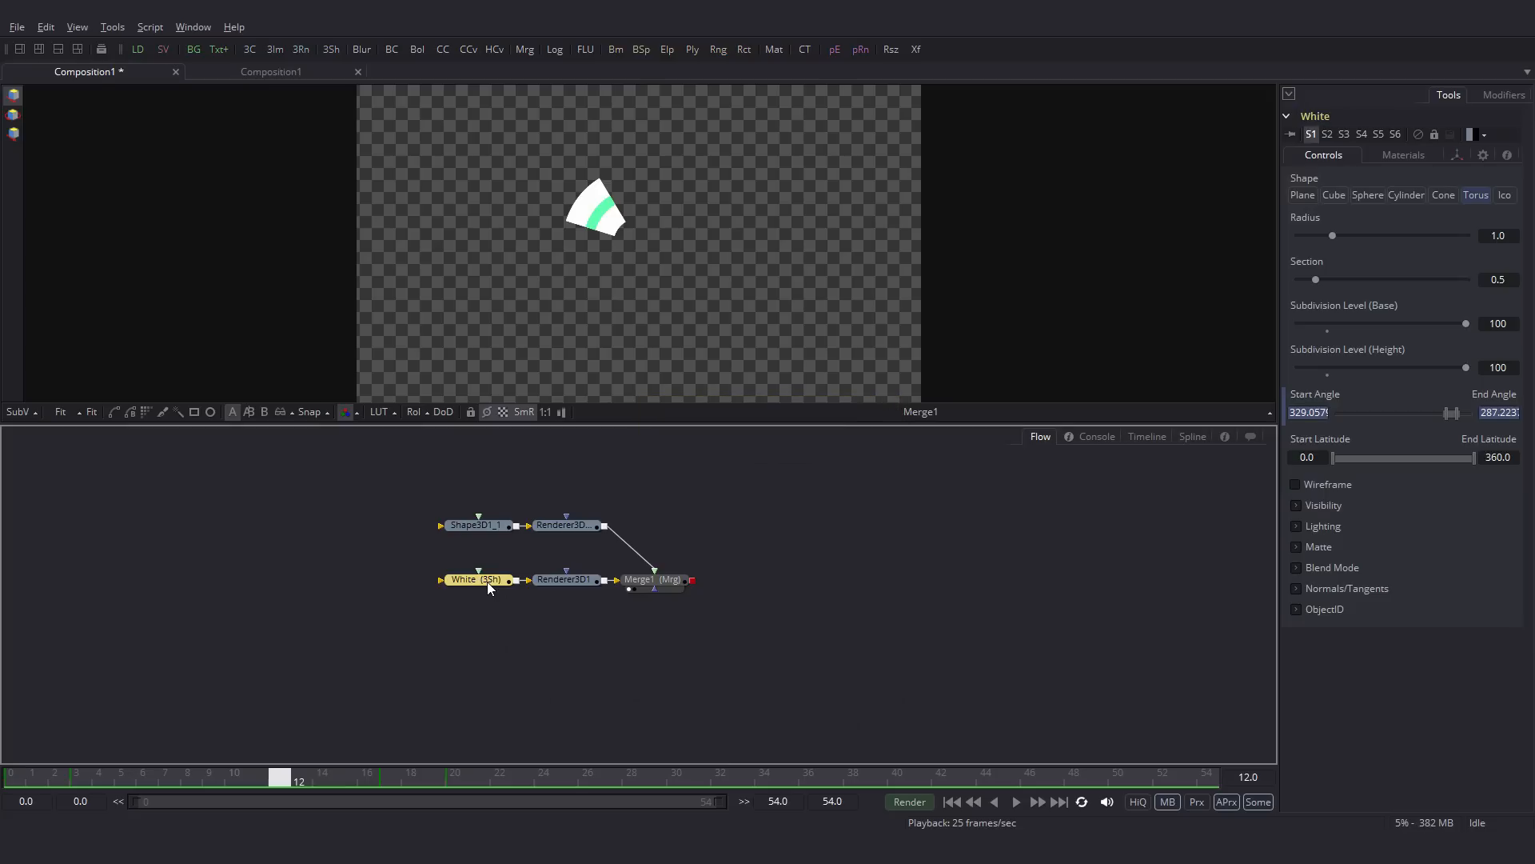
Step: Rename the Shape3D1_1 node as Green
{"action": "left_click", "coordinate": [497, 528]}
{"action": "key", "text": "F2"}
{"action": "key", "text": "BackSpace"}
{"action": "key", "text": "BackSpace"}
{"action": "key", "text": "BackSpace"}
{"action": "key", "text": "BackSpace"}
{"action": "key", "text": "BackSpace"}
{"action": "key", "text": "BackSpace"}
{"action": "key", "text": "BackSpace"}
{"action": "key", "text": "BackSpace"}
{"action": "key", "text": "BackSpace"}
{"action": "key", "text": "BackSpace"}
{"action": "type", "text": "Green"}
{"action": "key", "text": "Return"}
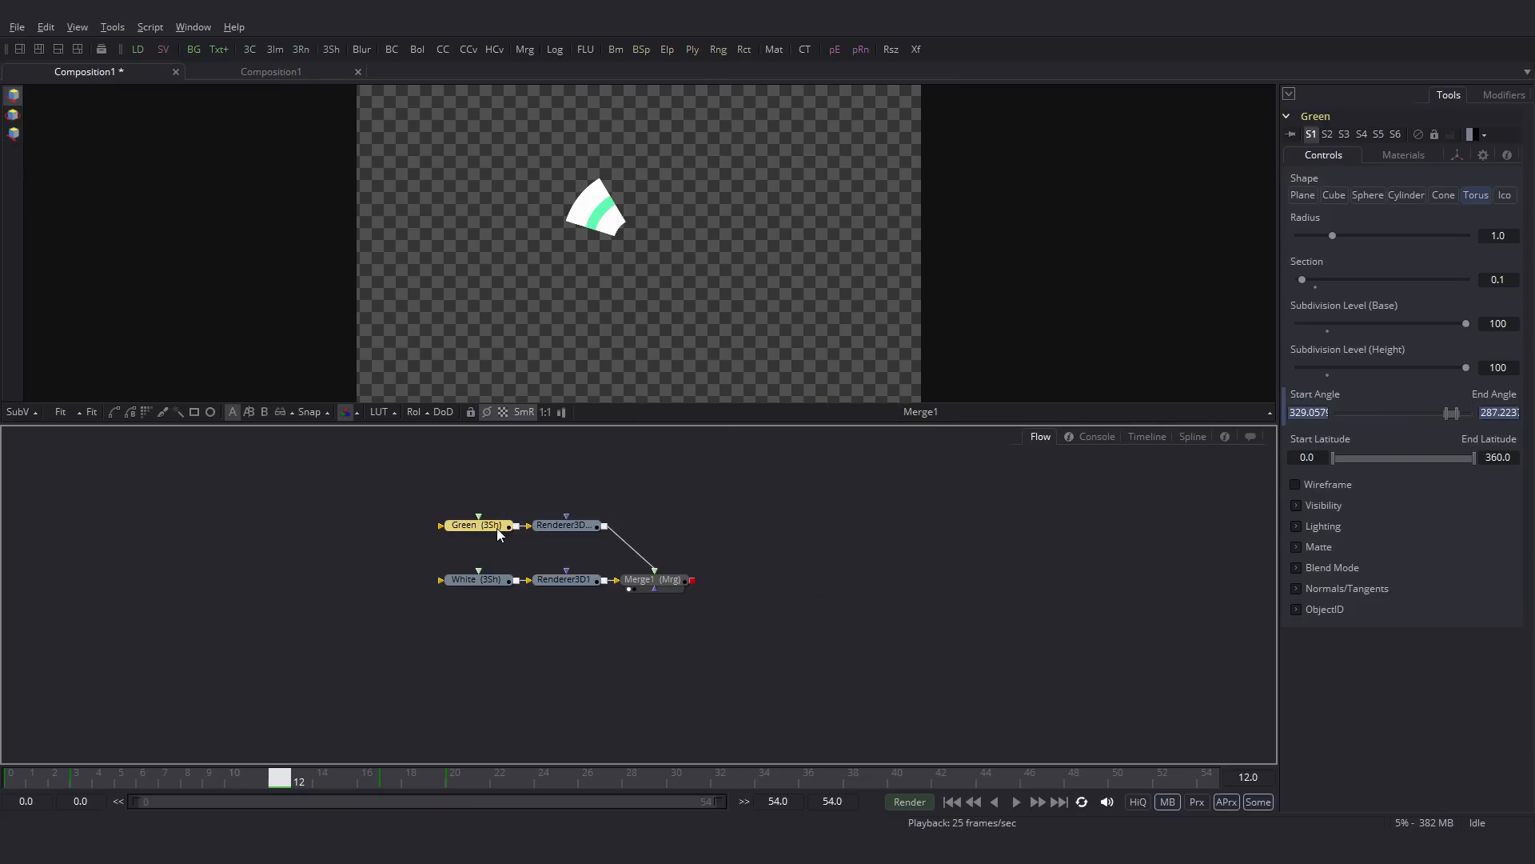
Step: Delay all Start Angle and End Angle keyframes of Green by three frames and scrub through the offset animation
{"action": "left_click", "coordinate": [1146, 437]}
{"action": "left_click", "coordinate": [13, 478]}
{"action": "left_click_drag", "start_coordinate": [160, 491], "coordinate": [568, 518]}
{"action": "left_click_drag", "start_coordinate": [175, 499], "coordinate": [229, 498]}
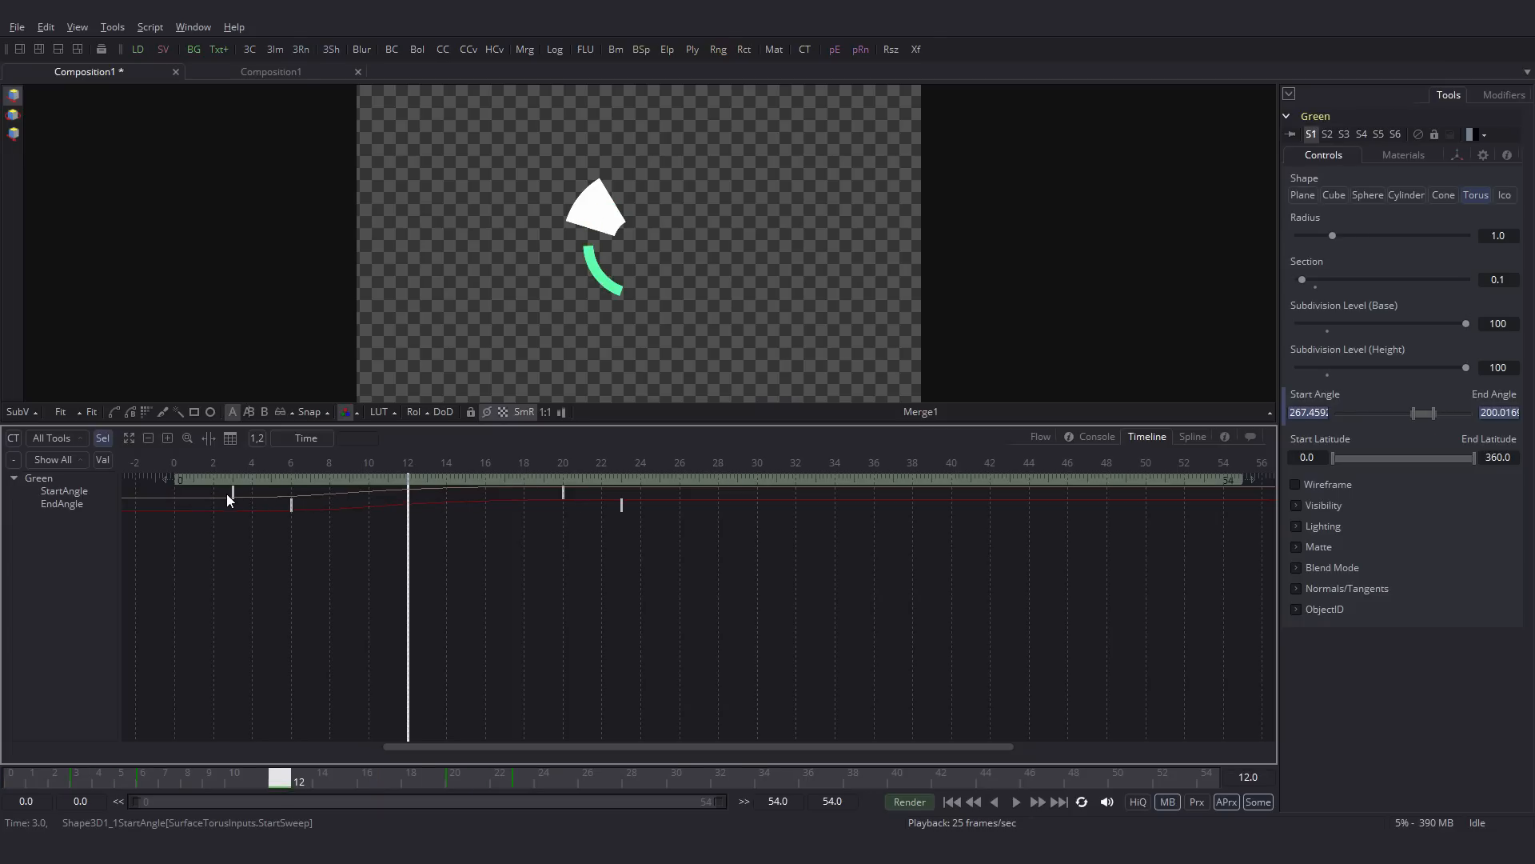
{"action": "left_click_drag", "start_coordinate": [14, 780], "coordinate": [248, 804]}
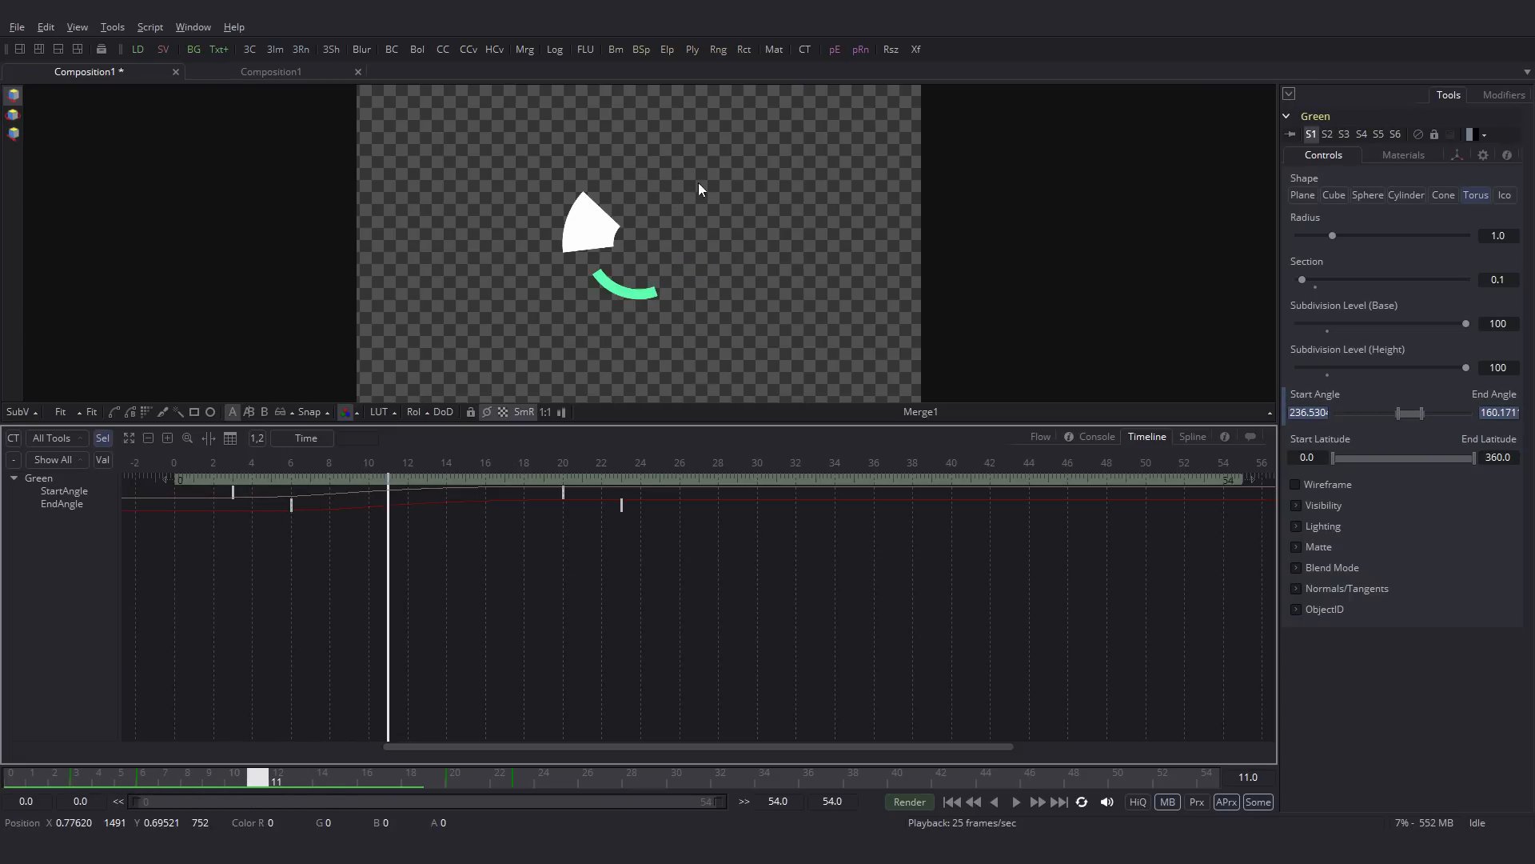
{"action": "left_click_drag", "start_coordinate": [12, 781], "coordinate": [243, 781]}
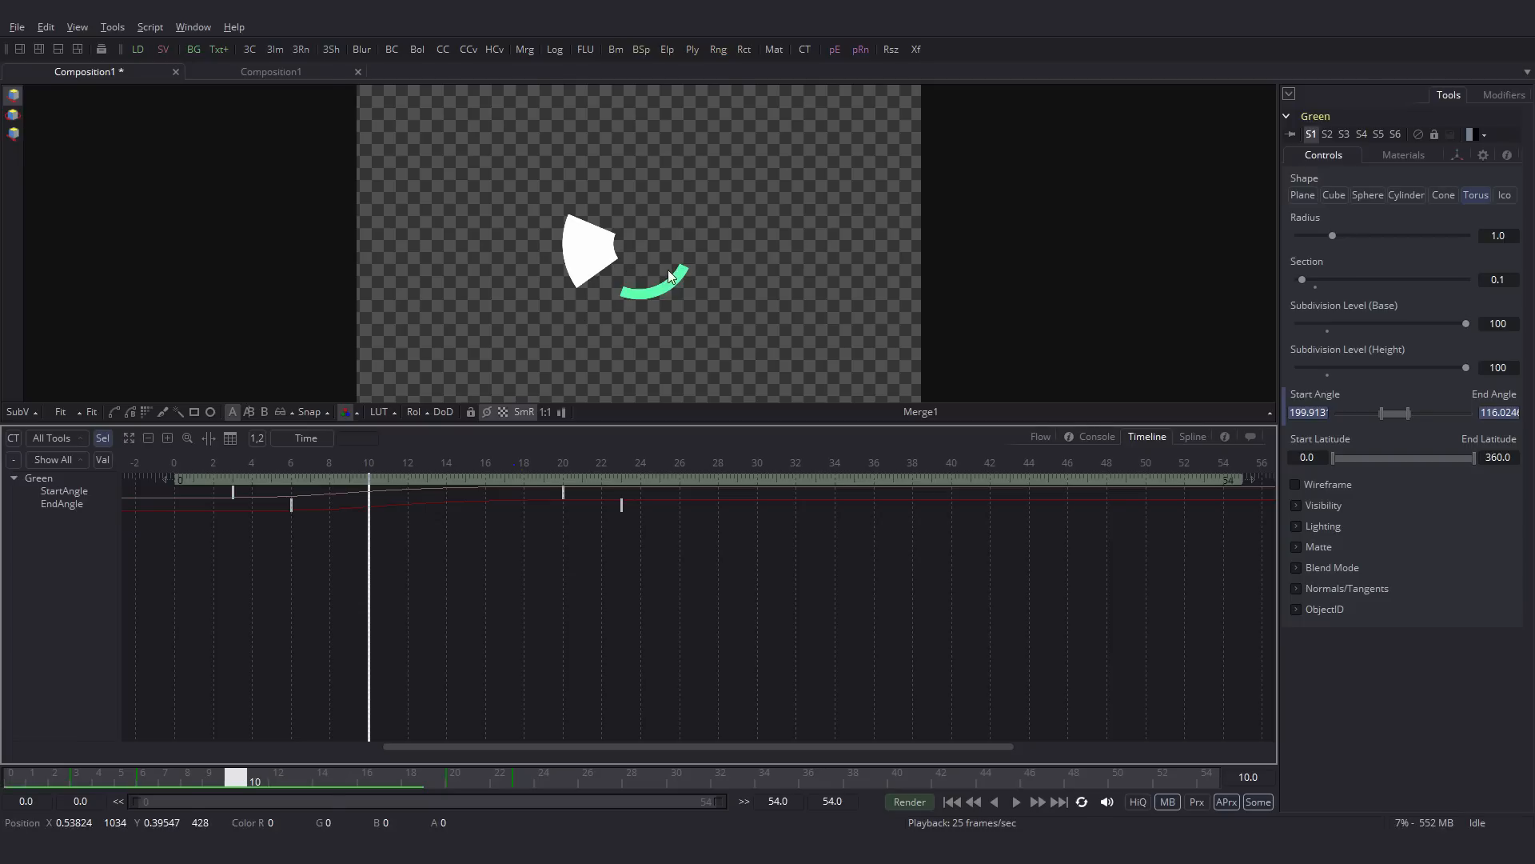
Step: Shorten the outgoing handle of White's first Start Angle keyframe to about frame 2 and scrub to frame 8
{"action": "left_click", "coordinate": [1041, 437]}
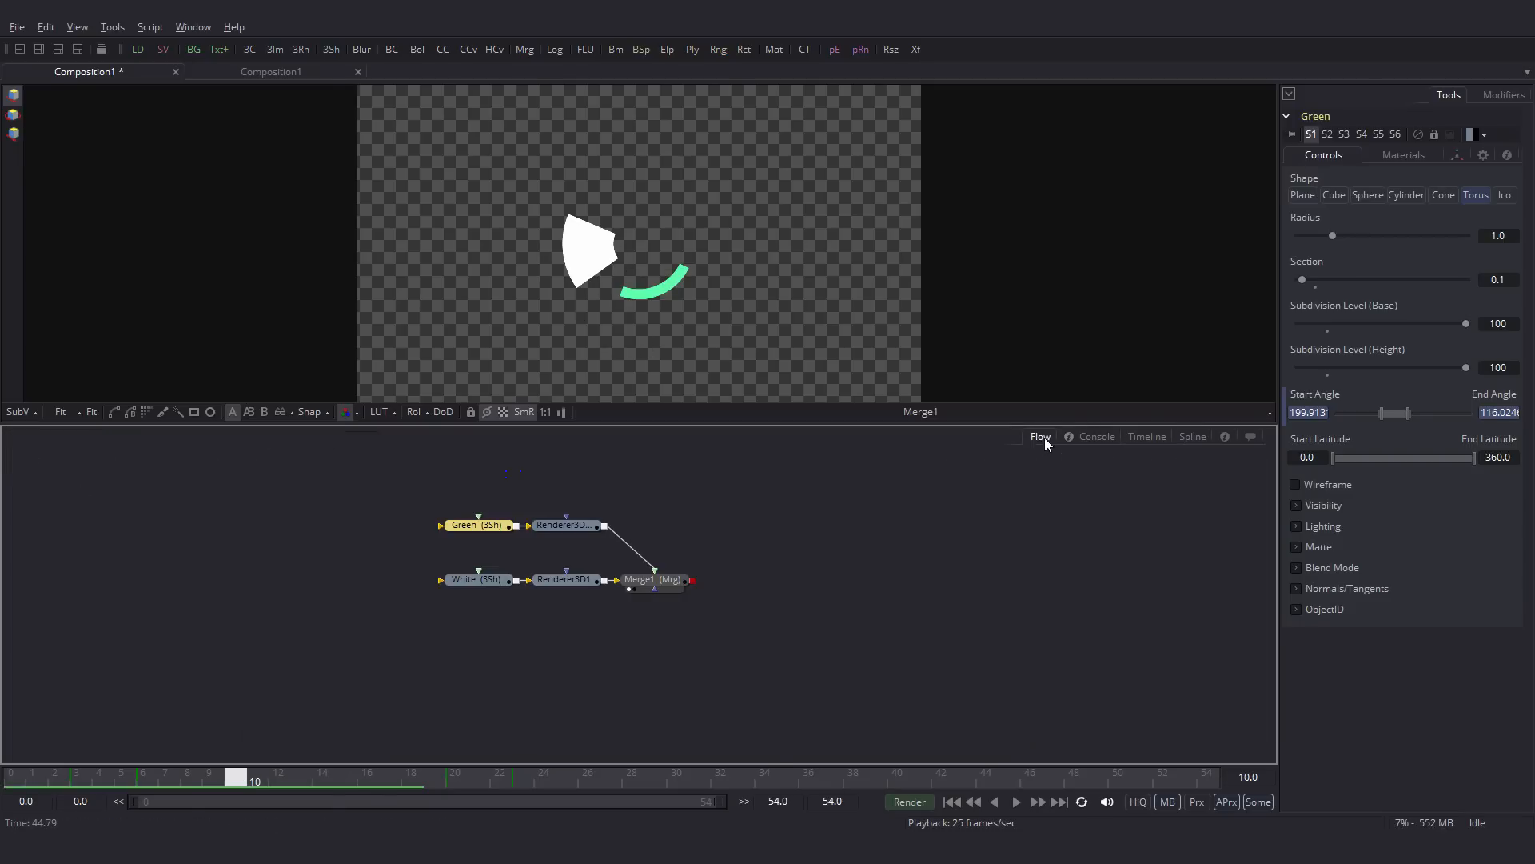
{"action": "left_click", "coordinate": [477, 577]}
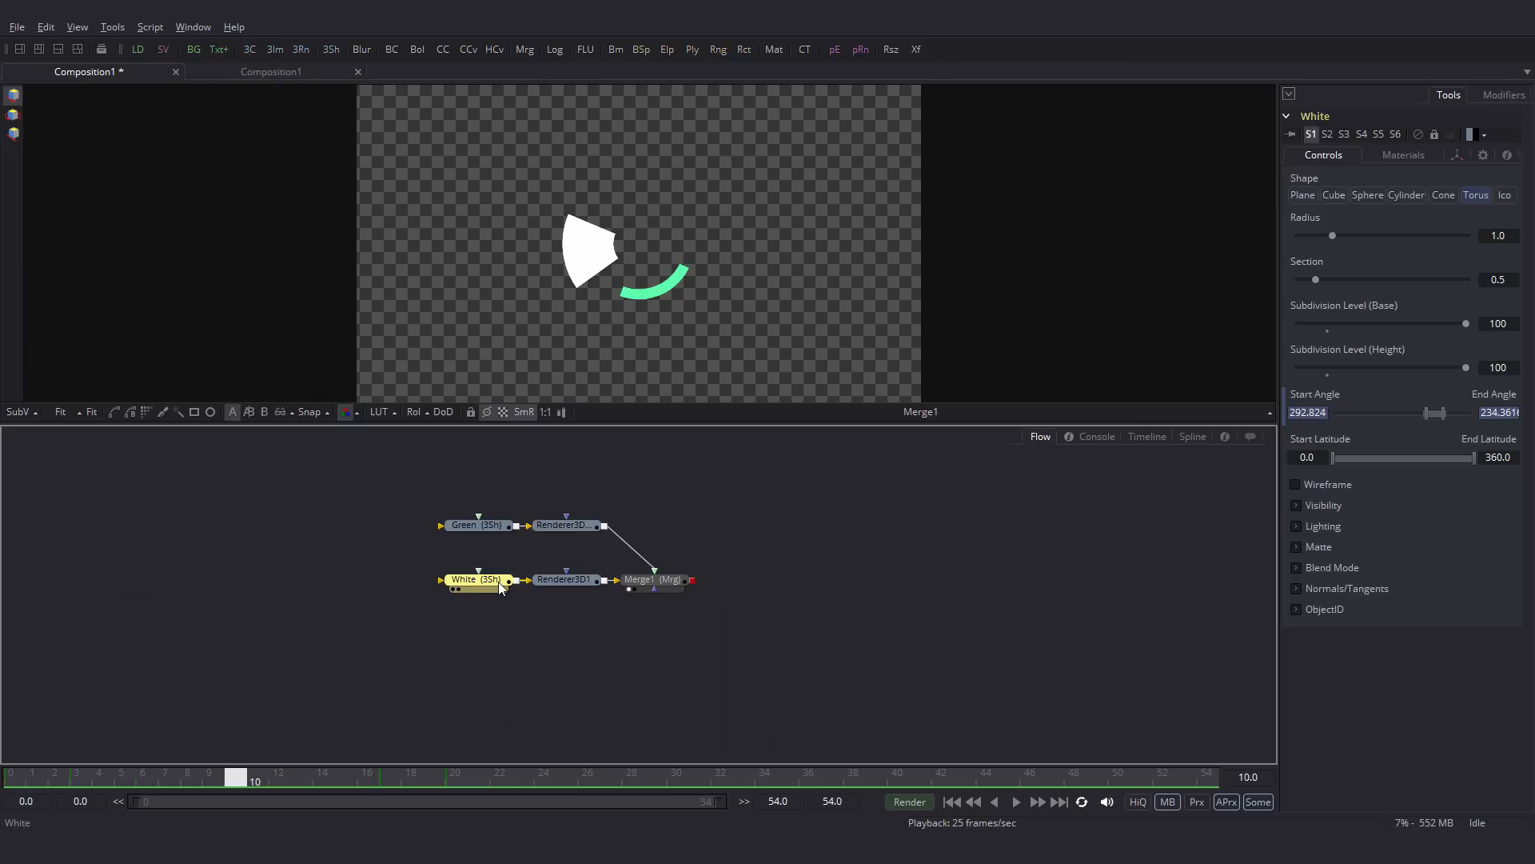
{"action": "left_click", "coordinate": [1186, 437]}
{"action": "left_click", "coordinate": [36, 484]}
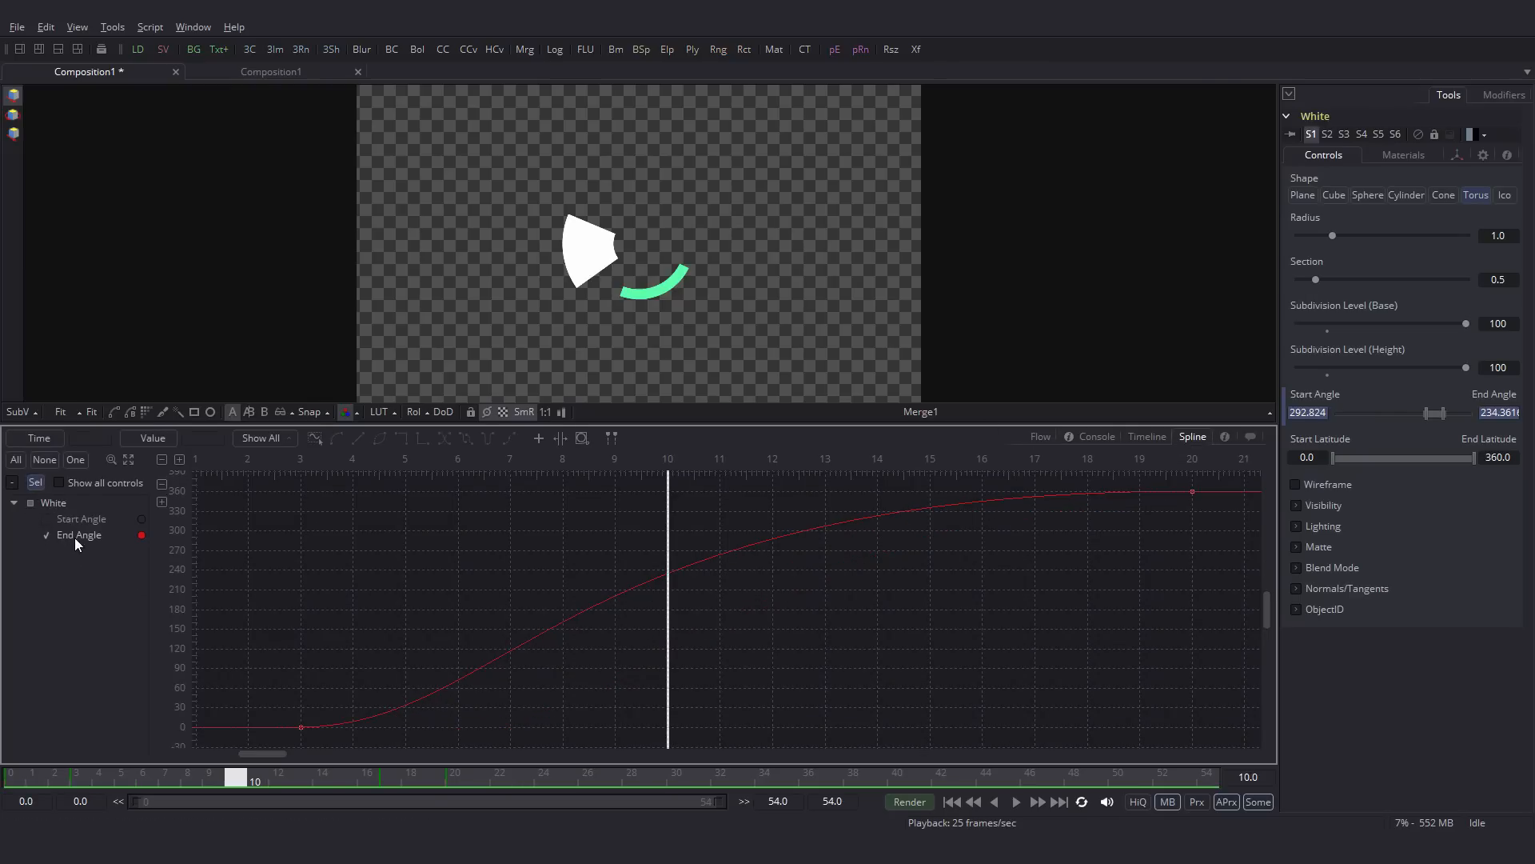
{"action": "left_click", "coordinate": [85, 520]}
{"action": "left_click", "coordinate": [128, 459]}
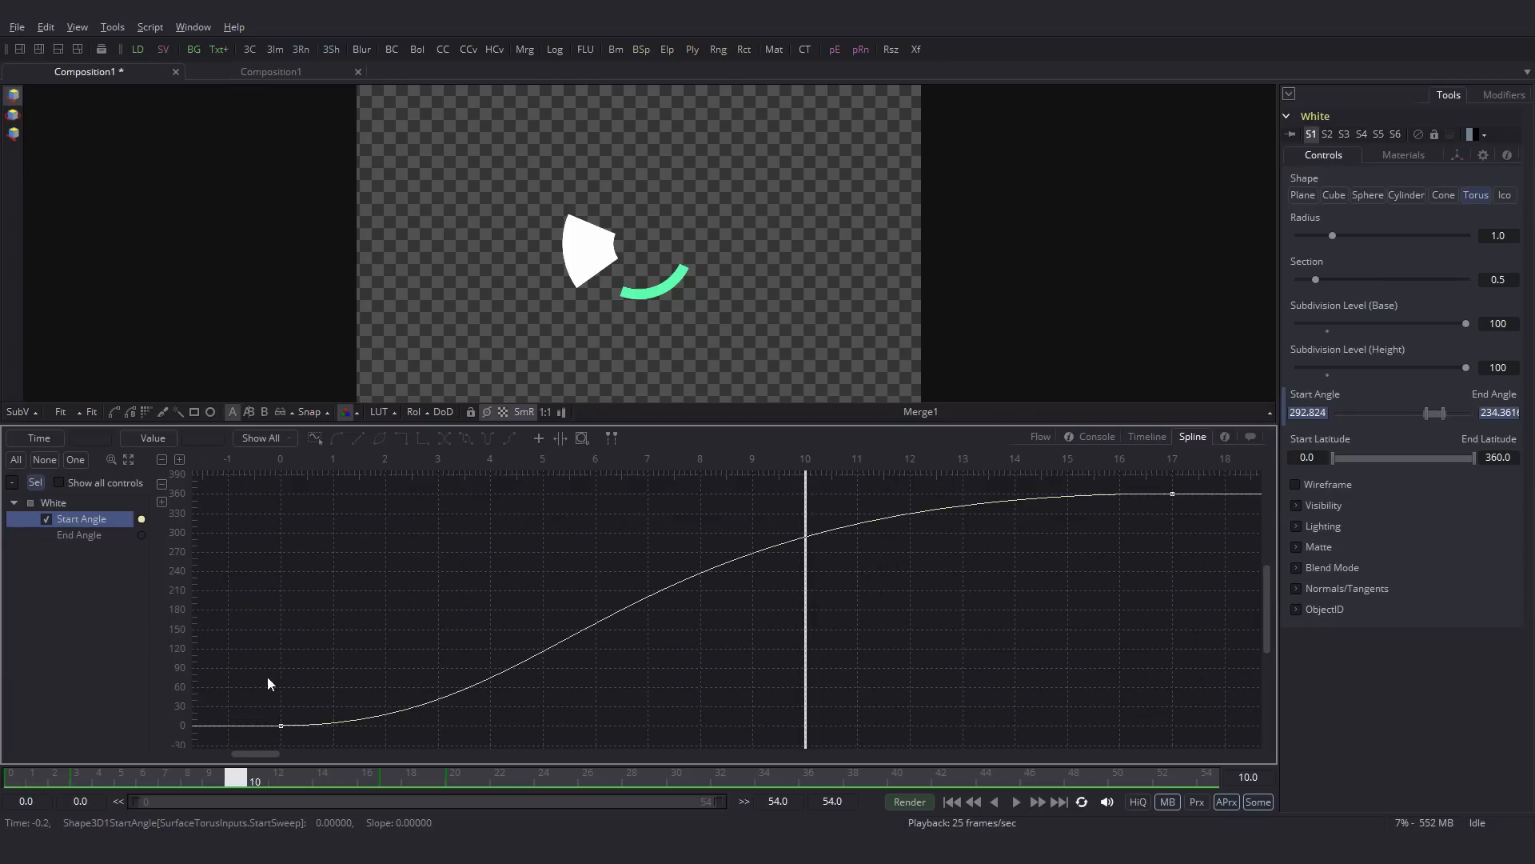
{"action": "left_click", "coordinate": [281, 725]}
{"action": "left_click_drag", "start_coordinate": [578, 727], "coordinate": [405, 729]}
{"action": "left_click", "coordinate": [64, 780]}
{"action": "left_click_drag", "start_coordinate": [64, 779], "coordinate": [188, 784]}
Step: Move the incoming handles of White's last keyframes to about frame 6 for Start Angle and frame 10 for End Angle
{"action": "mouse_move", "coordinate": [268, 754]}
{"action": "left_mouse_down"}
{"action": "mouse_move", "coordinate": [209, 756]}
{"action": "mouse_move", "coordinate": [248, 766]}
{"action": "left_mouse_up"}
{"action": "left_click_drag", "start_coordinate": [1146, 546], "coordinate": [1037, 479]}
{"action": "left_click_drag", "start_coordinate": [553, 494], "coordinate": [564, 501]}
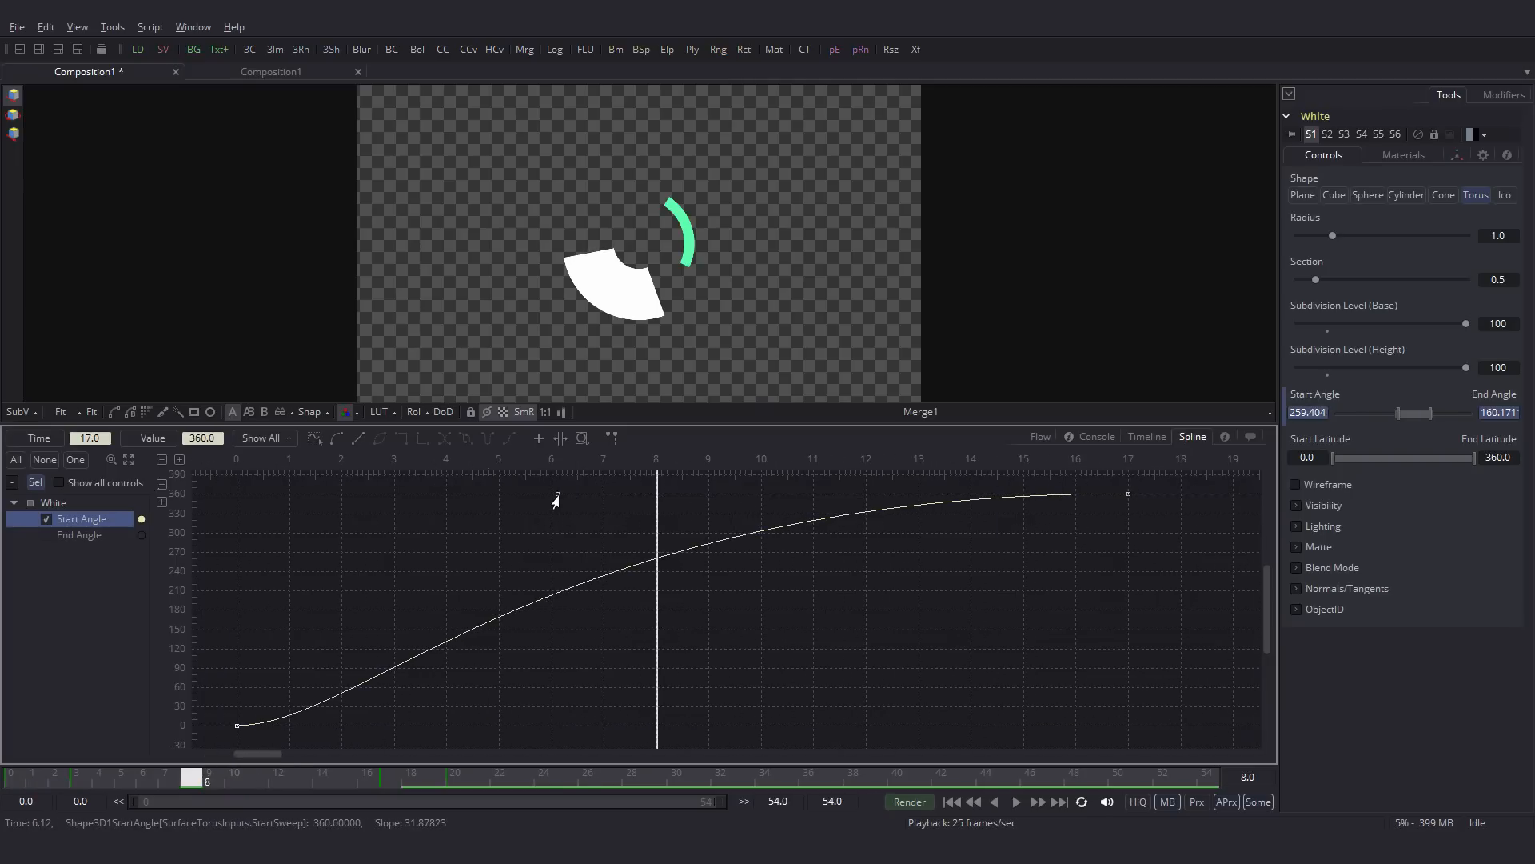
{"action": "left_click", "coordinate": [79, 535]}
{"action": "left_click_drag", "start_coordinate": [1150, 555], "coordinate": [1100, 478]}
{"action": "left_click_drag", "start_coordinate": [487, 492], "coordinate": [584, 497]}
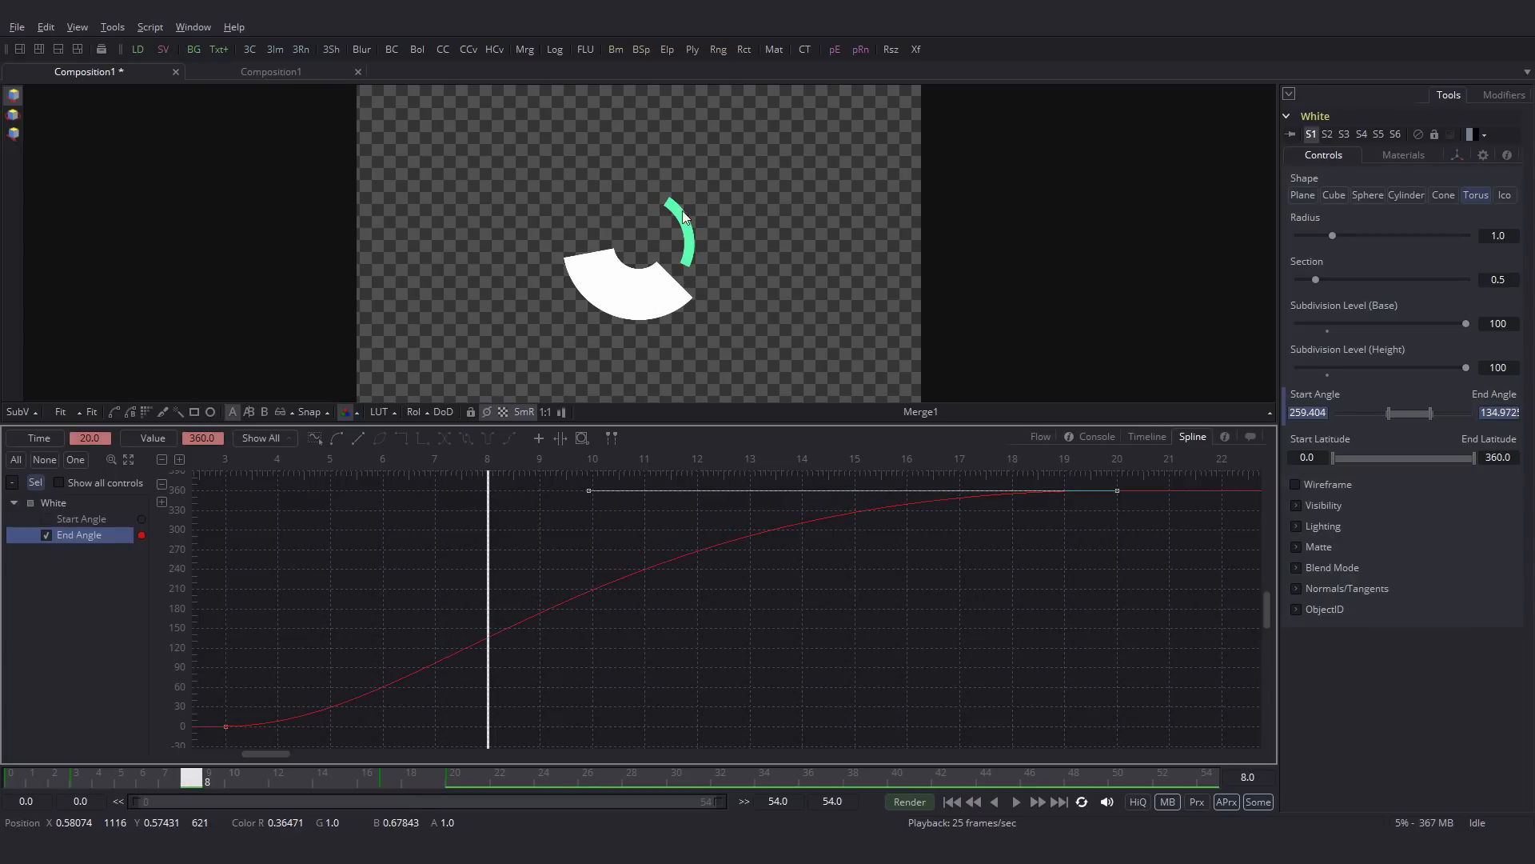
Step: Show Green's splines and extend the last Start Angle keyframe's incoming handle back to about frame 6
{"action": "left_click", "coordinate": [1040, 436]}
{"action": "left_click", "coordinate": [477, 524]}
{"action": "left_click", "coordinate": [1193, 435]}
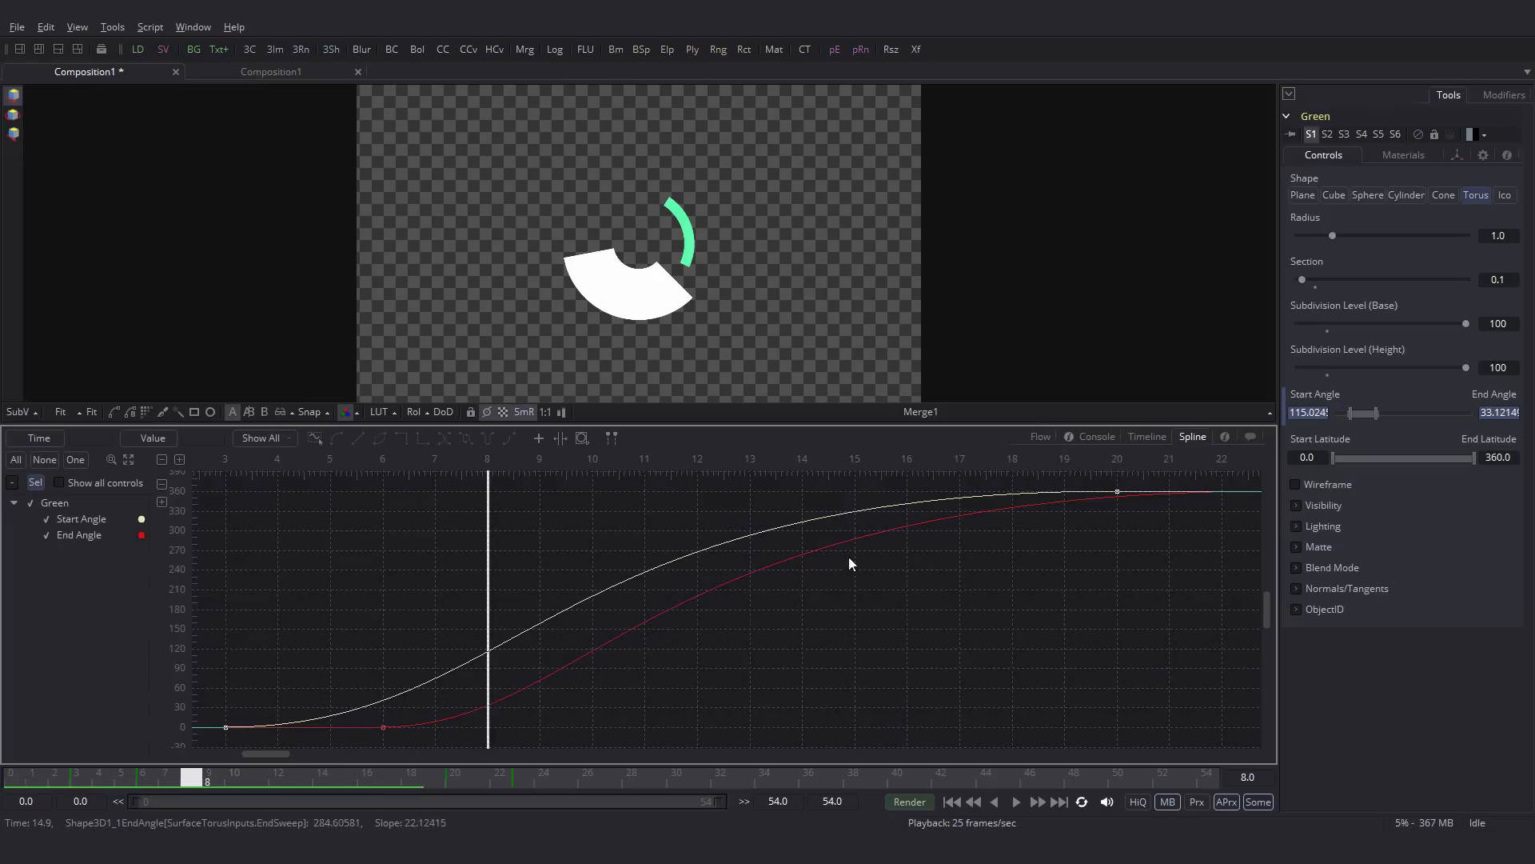
{"action": "left_click", "coordinate": [1119, 491]}
{"action": "left_click_drag", "start_coordinate": [539, 491], "coordinate": [387, 497]}
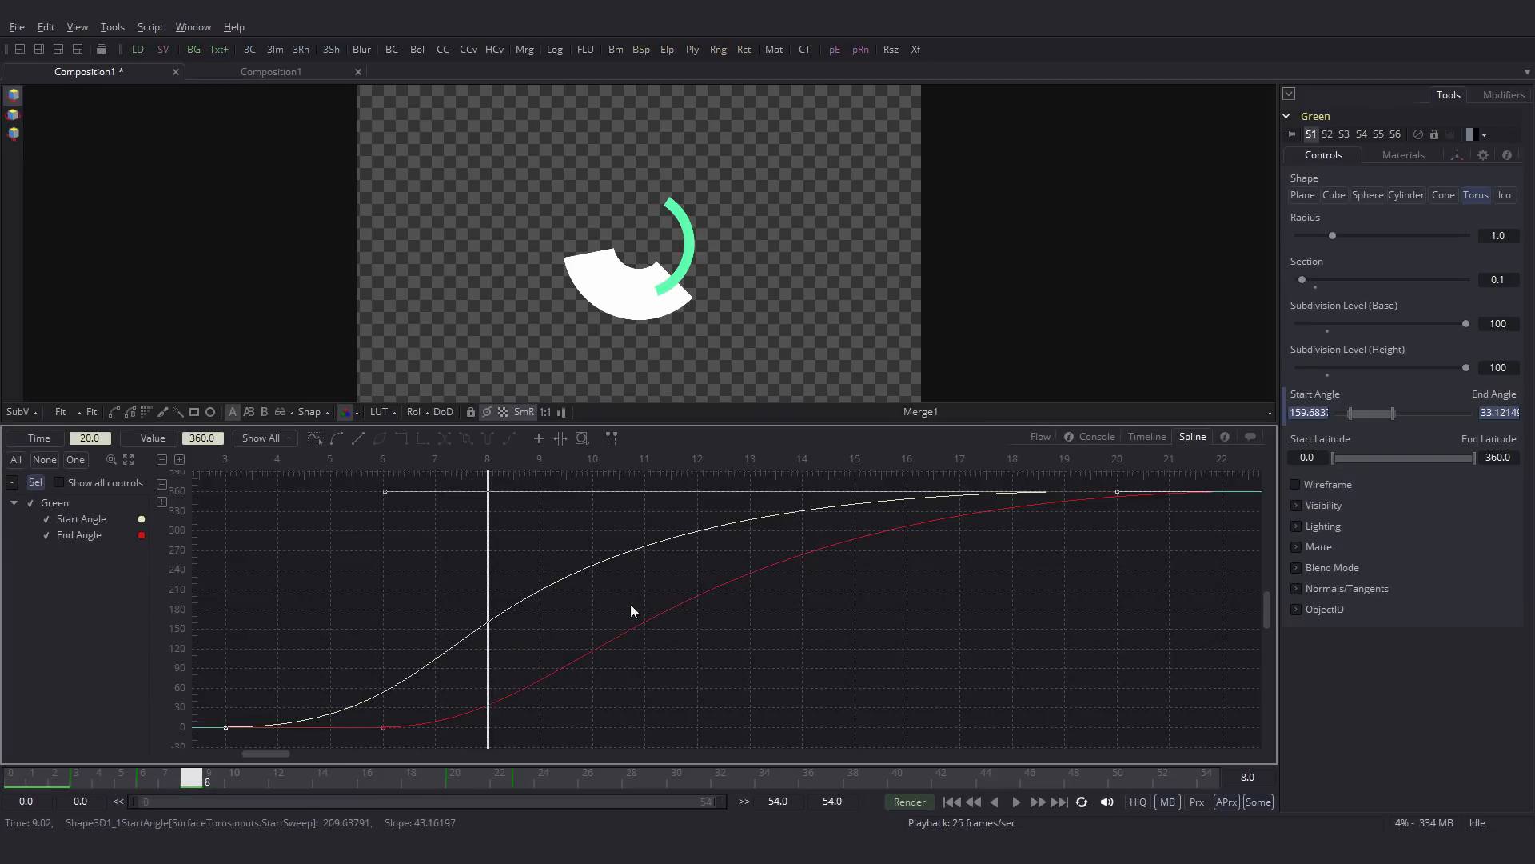
Step: Extend the incoming handle of Green's last End Angle keyframe back to about frame 8
{"action": "left_click", "coordinate": [1197, 547]}
{"action": "left_click_drag", "start_coordinate": [1197, 547], "coordinate": [989, 545]}
{"action": "left_click", "coordinate": [1068, 490]}
{"action": "left_click_drag", "start_coordinate": [835, 577], "coordinate": [995, 585]}
{"action": "left_click_drag", "start_coordinate": [597, 497], "coordinate": [439, 501]}
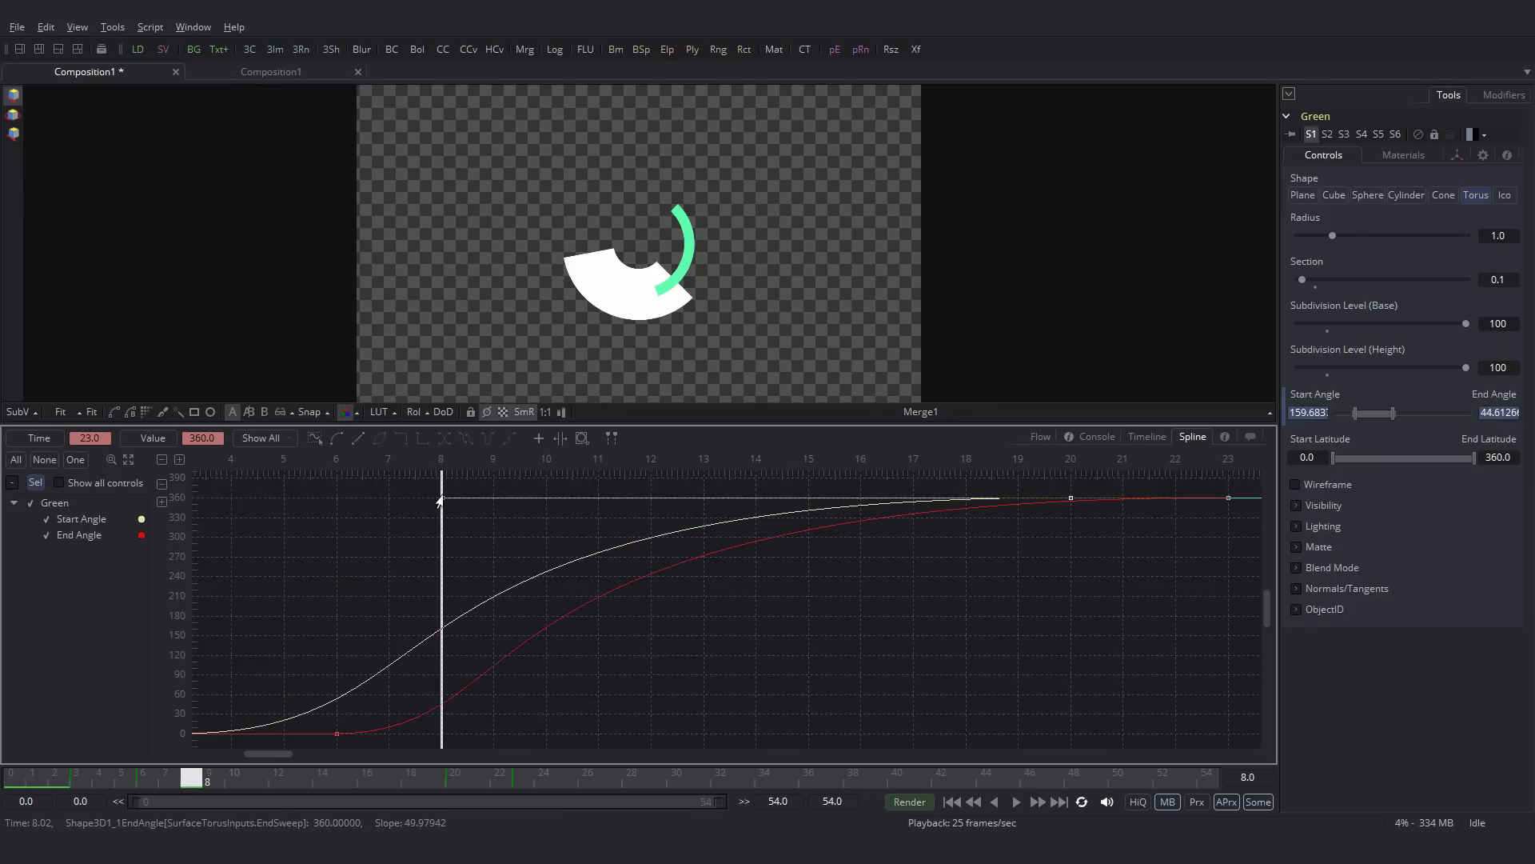
Step: Shorten the outgoing handle of Green's first Start Angle keyframe at frame 3
{"action": "left_click_drag", "start_coordinate": [552, 647], "coordinate": [711, 588]}
{"action": "left_click_drag", "start_coordinate": [475, 670], "coordinate": [548, 704]}
{"action": "left_click_drag", "start_coordinate": [704, 676], "coordinate": [457, 683]}
{"action": "left_click", "coordinate": [502, 682]}
{"action": "left_click_drag", "start_coordinate": [908, 551], "coordinate": [741, 634]}
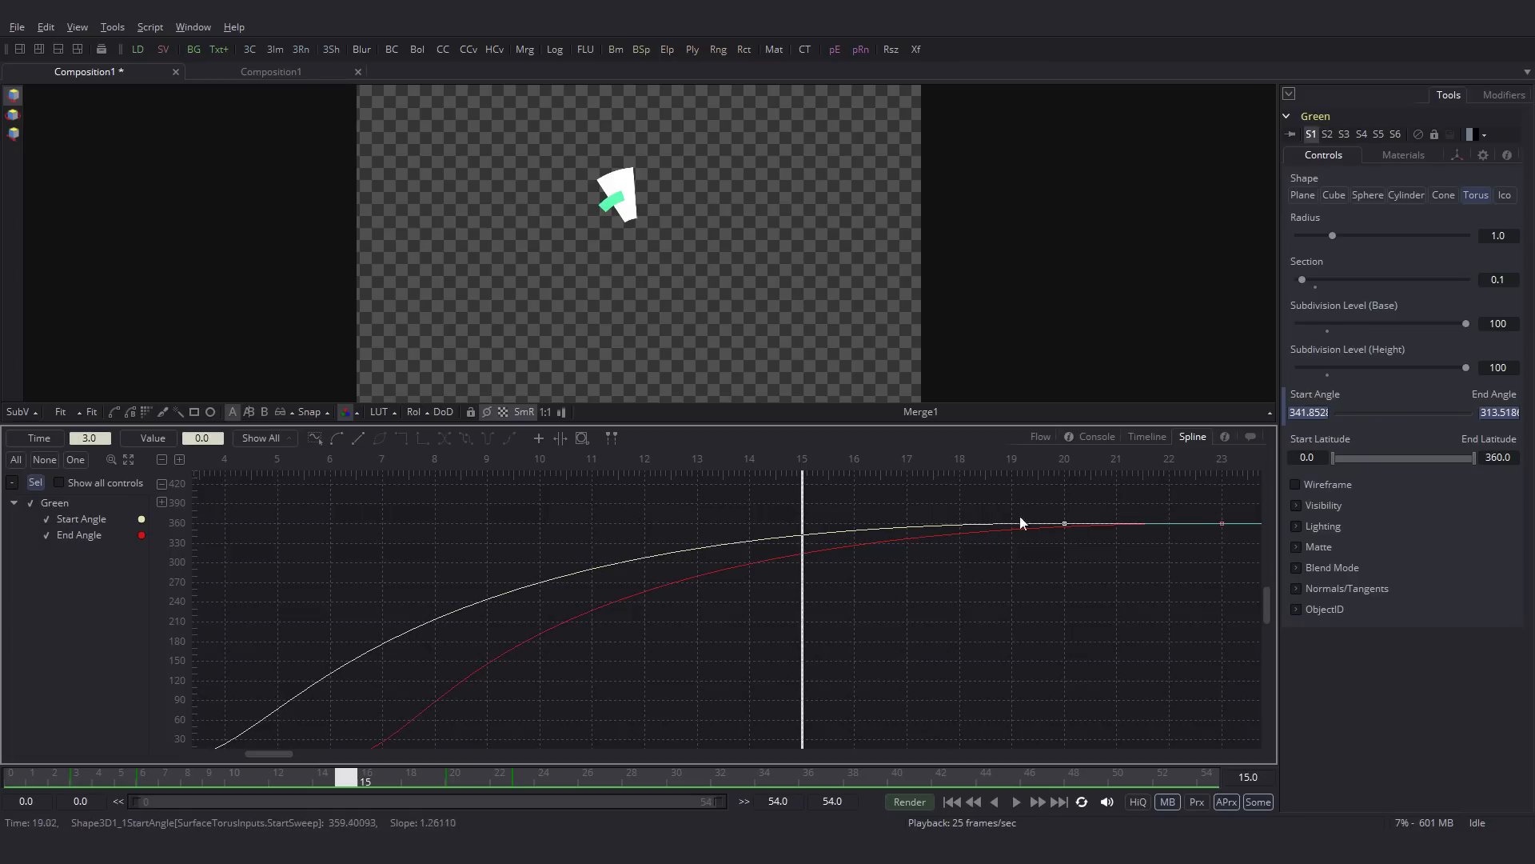
Step: Move the incoming handles of Green's last keyframes to about frame 5.7 for Start Angle and frame 10 for End Angle, then scrub
{"action": "left_click_drag", "start_coordinate": [1033, 512], "coordinate": [1085, 547]}
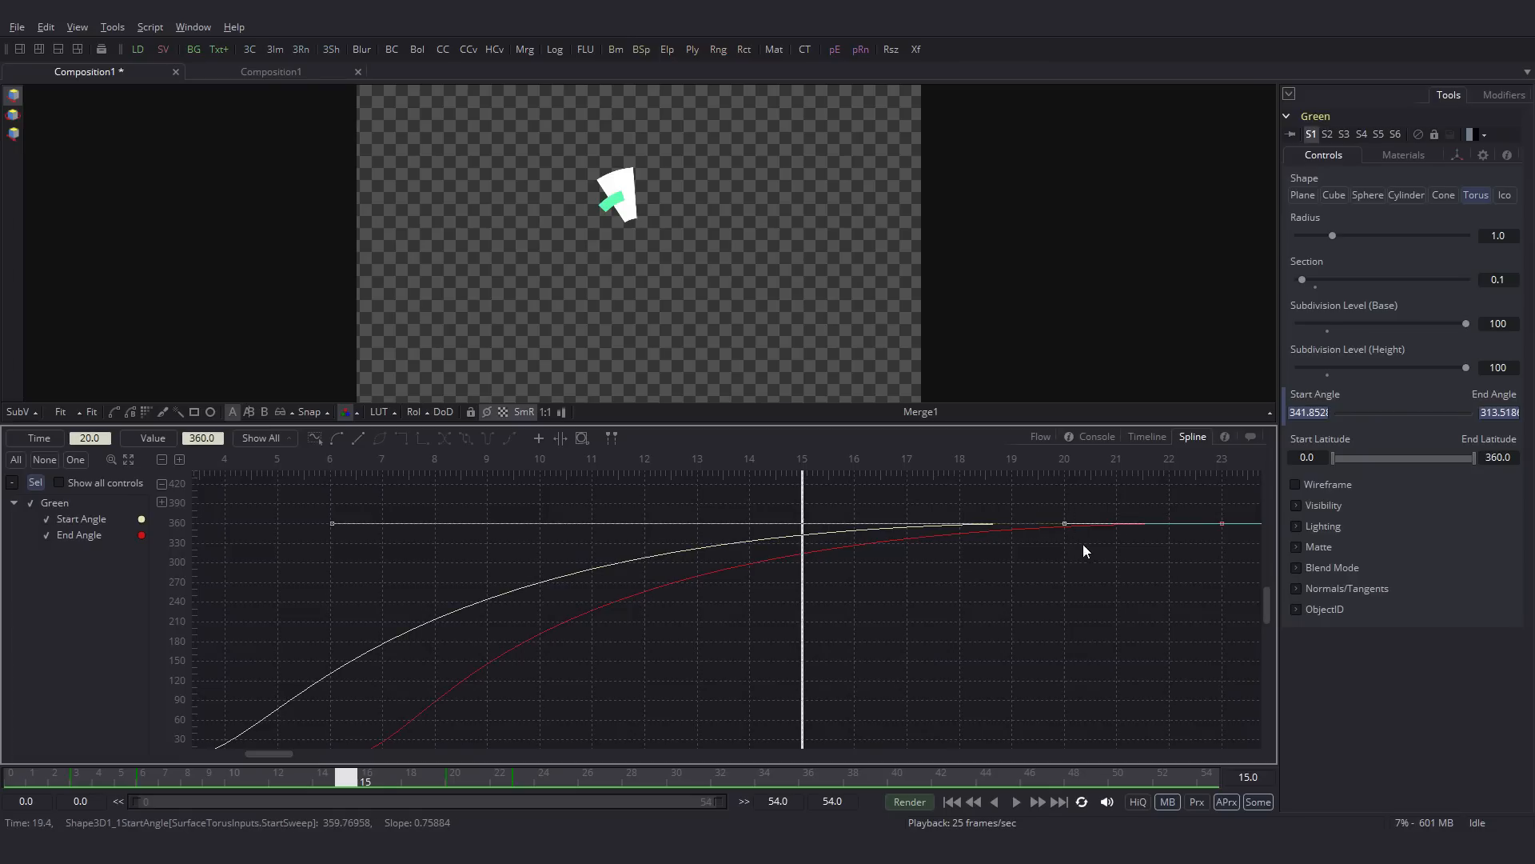
{"action": "left_click_drag", "start_coordinate": [331, 523], "coordinate": [312, 528]}
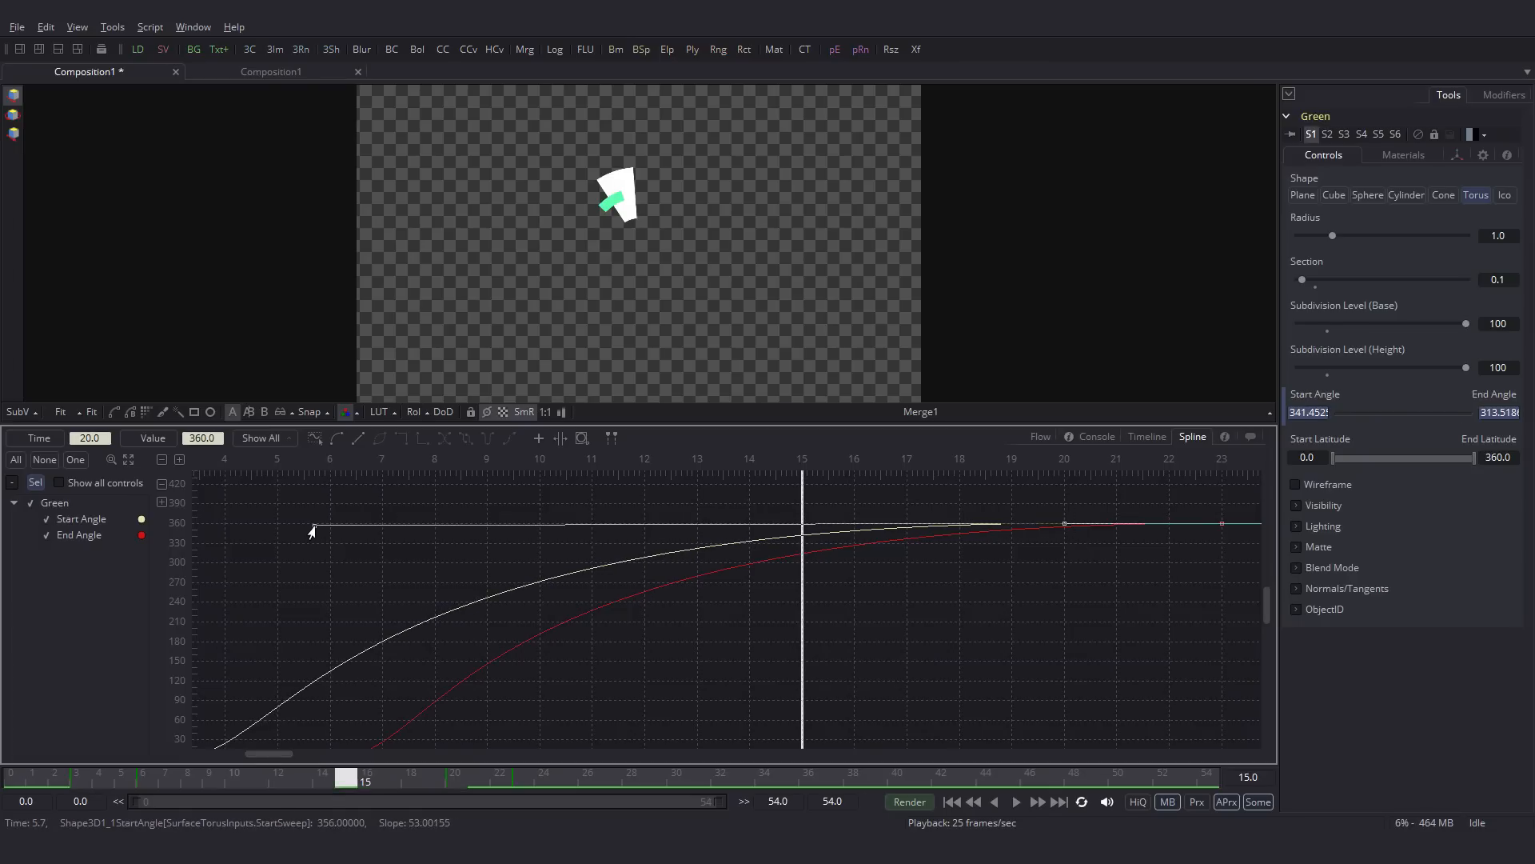
{"action": "left_click", "coordinate": [1222, 523]}
{"action": "left_click_drag", "start_coordinate": [438, 524], "coordinate": [524, 526]}
{"action": "scroll", "coordinate": [666, 628], "scroll_direction": "down", "scroll_amount": 2}
{"action": "left_click_drag", "start_coordinate": [12, 774], "coordinate": [303, 765]}
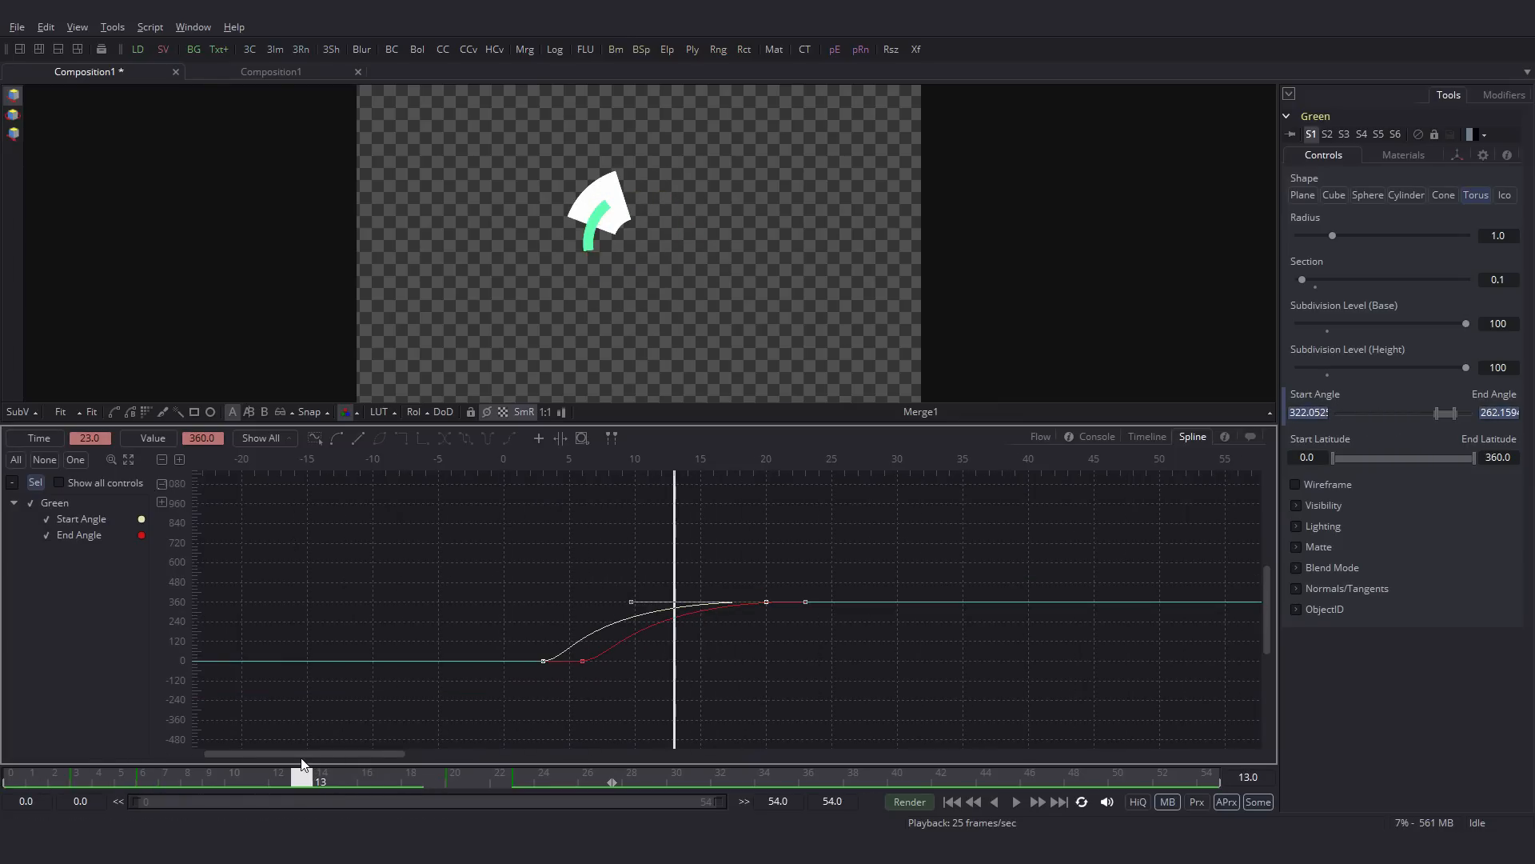
Step: Shorten the incoming handle of White's last End Angle keyframe to about frame 12 and play the animation from frame 0
{"action": "left_click", "coordinate": [1040, 437]}
{"action": "left_click", "coordinate": [478, 583]}
{"action": "left_click", "coordinate": [1191, 436]}
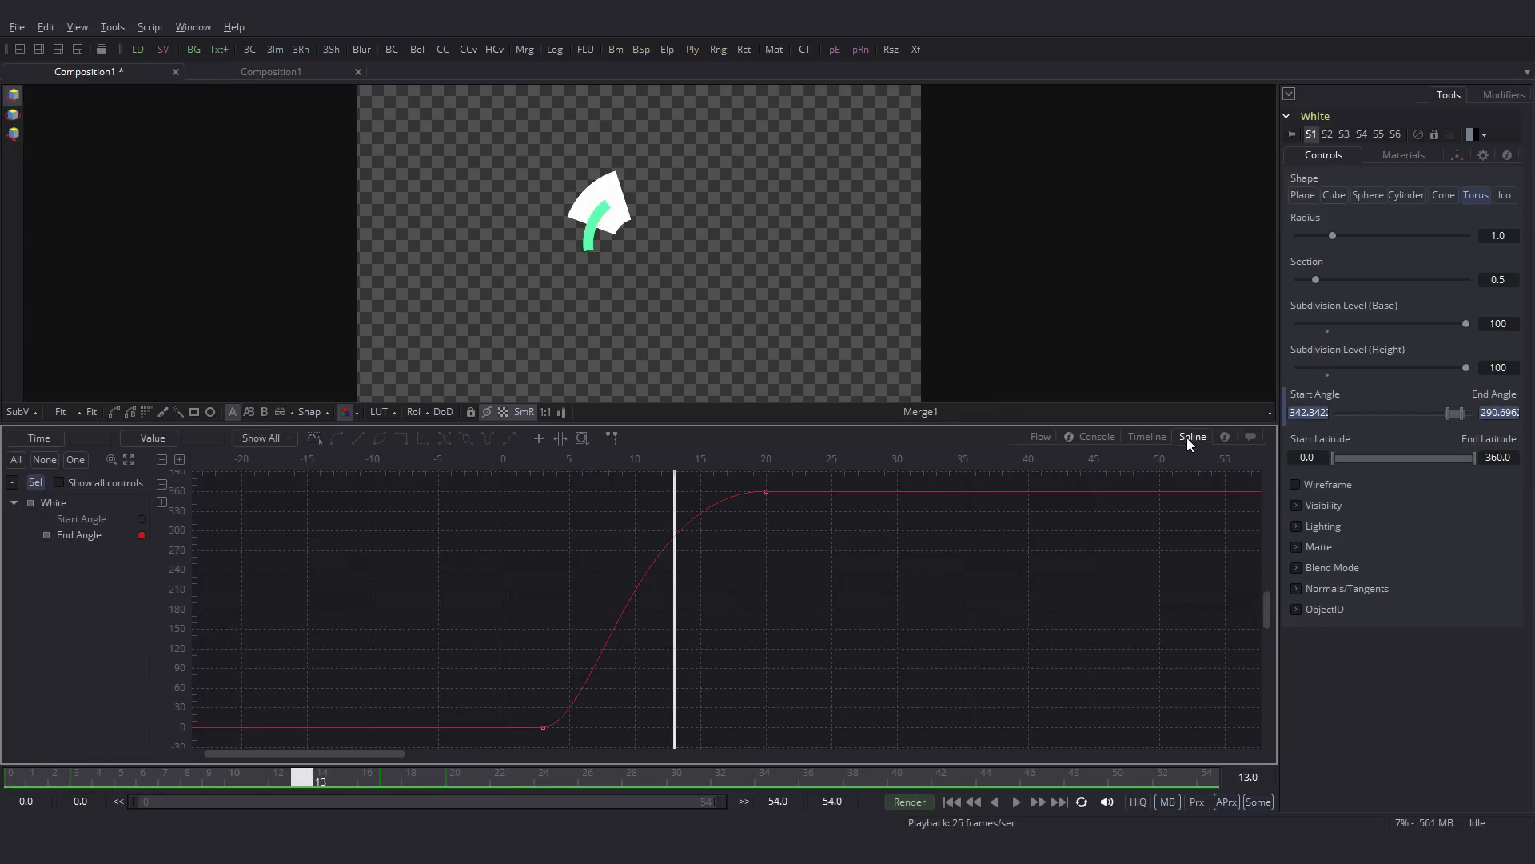
{"action": "left_click_drag", "start_coordinate": [802, 518], "coordinate": [726, 475]}
{"action": "left_click_drag", "start_coordinate": [634, 491], "coordinate": [654, 500]}
{"action": "left_click_drag", "start_coordinate": [152, 774], "coordinate": [11, 774]}
{"action": "left_click", "coordinate": [1015, 801]}
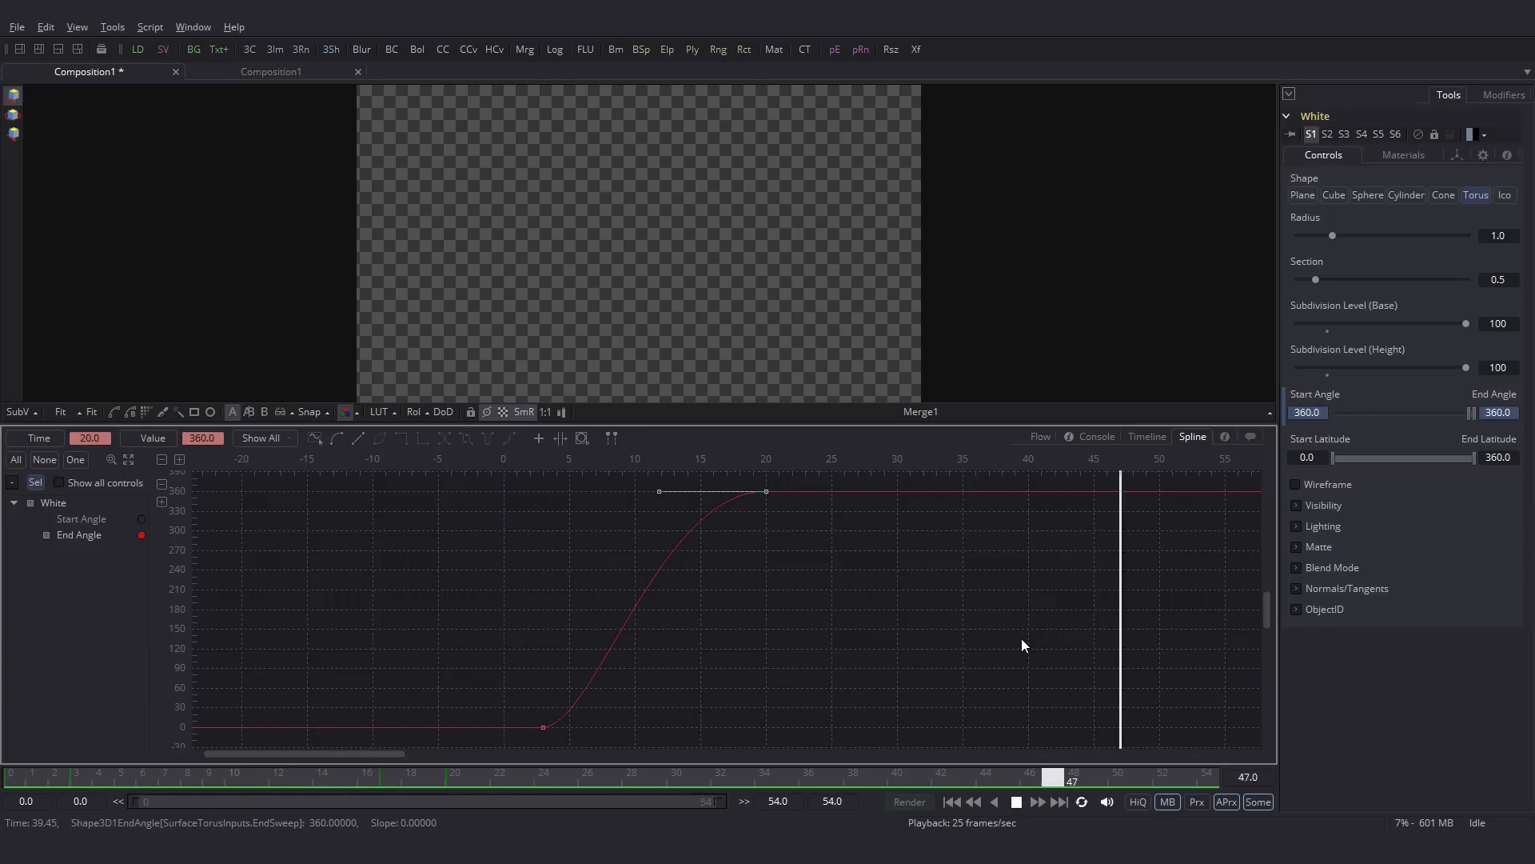
{"action": "left_click", "coordinate": [1016, 801]}
{"action": "left_click", "coordinate": [1041, 437]}
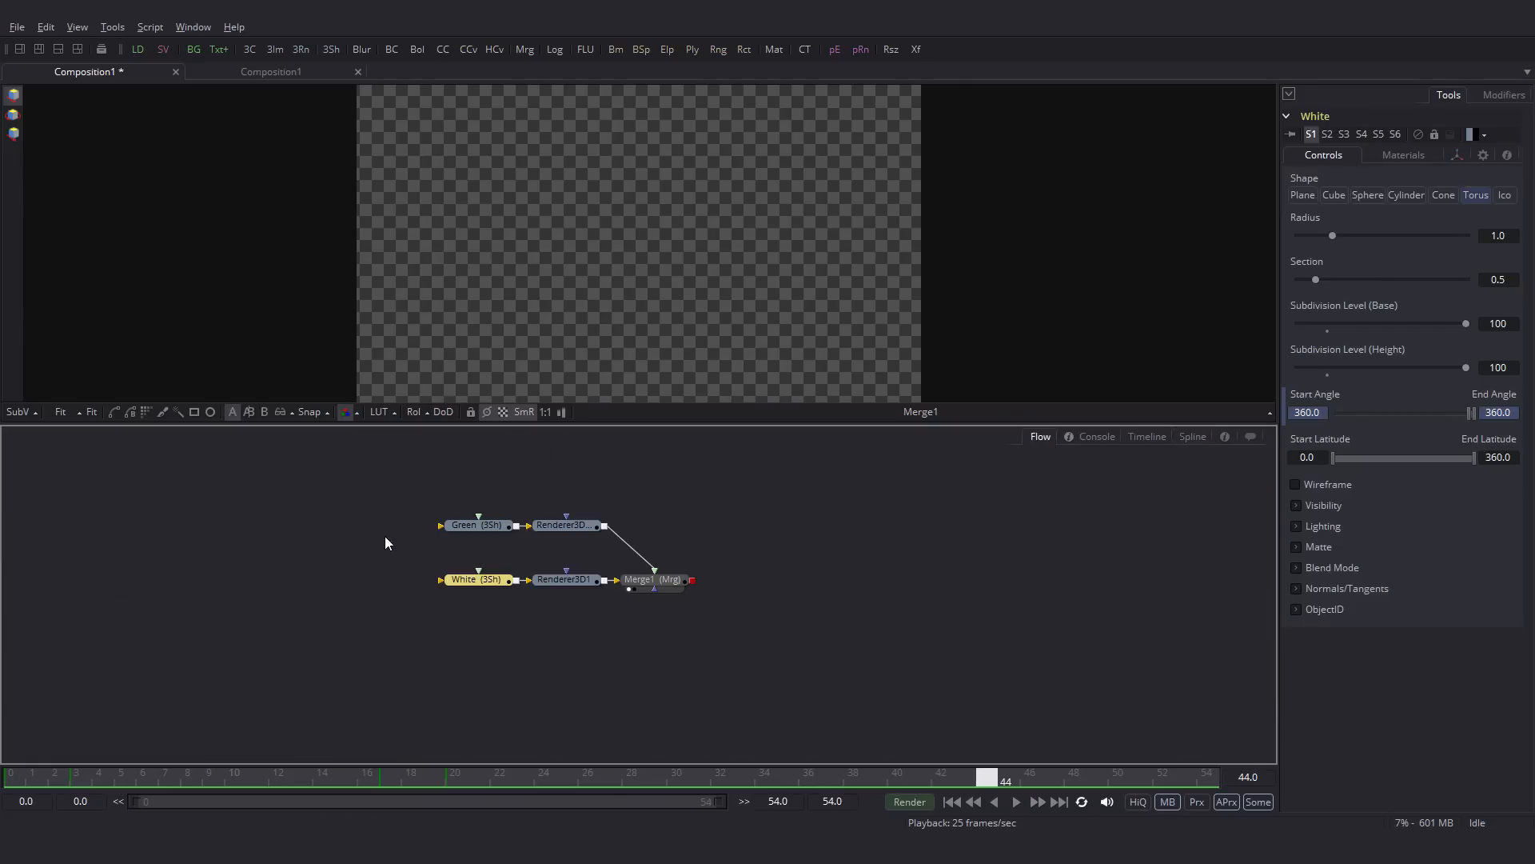
Step: Go to frame 12, add a Background node, and connect it to the Green shape's material input
{"action": "left_click", "coordinate": [478, 524]}
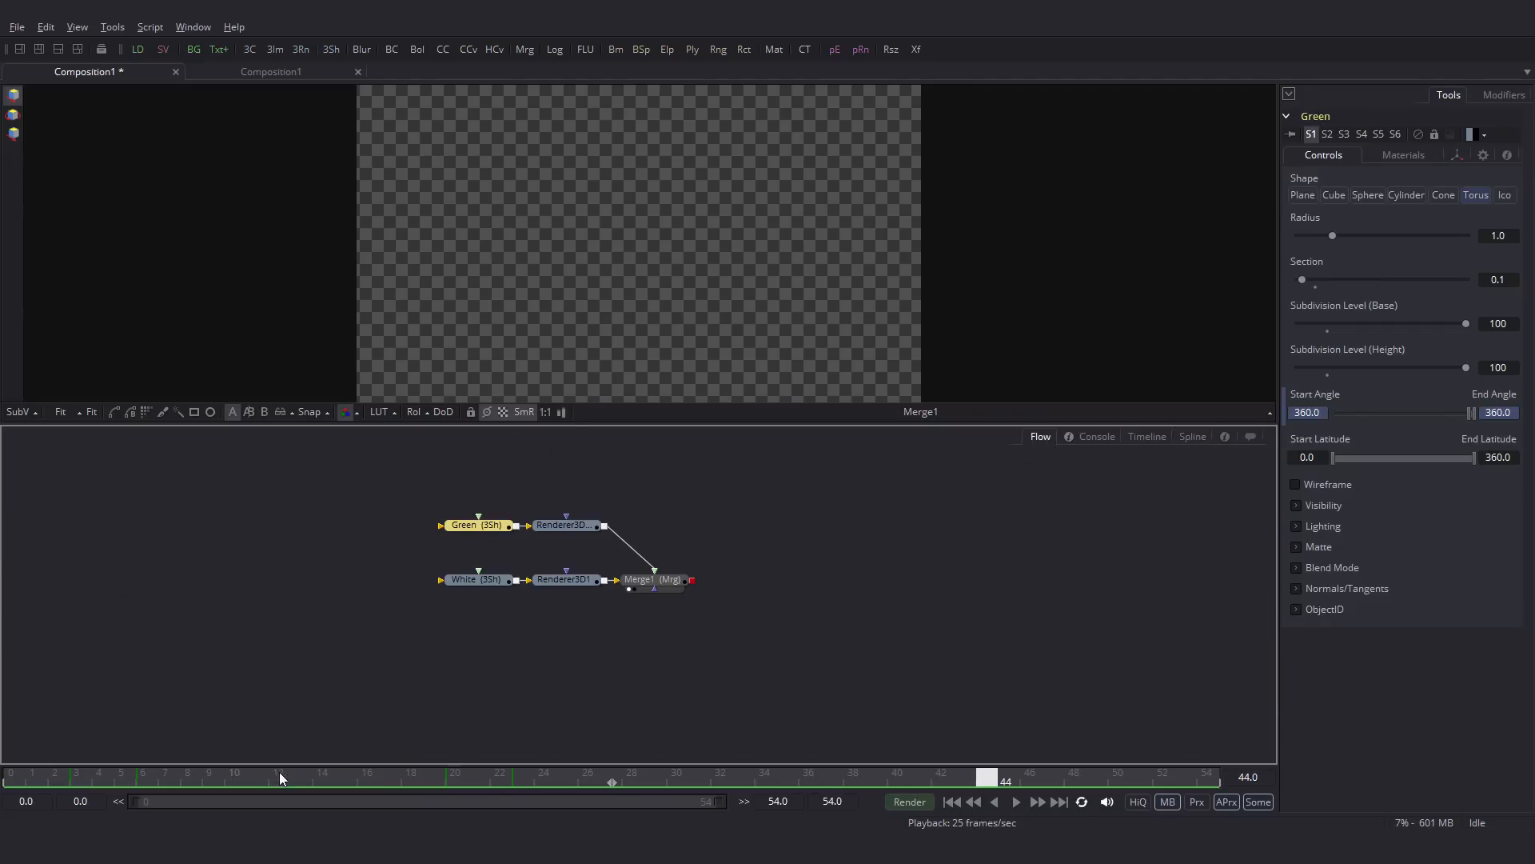
{"action": "left_click", "coordinate": [280, 776]}
{"action": "key", "text": "ctrl+space"}
{"action": "type", "text": "backgr"}
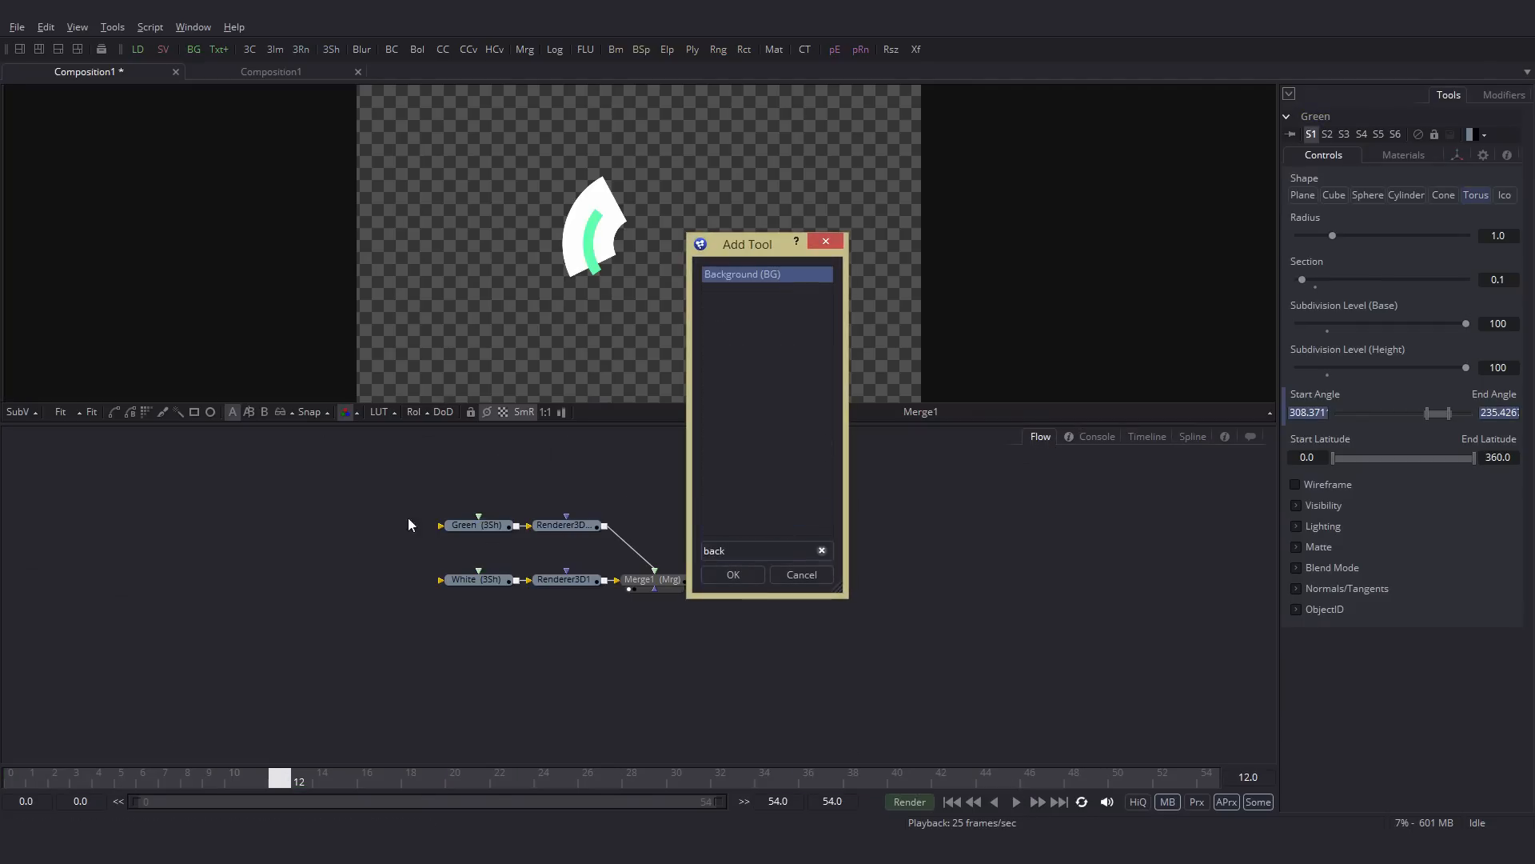
{"action": "key", "text": "Return"}
{"action": "mouse_move", "coordinate": [411, 522]}
{"action": "left_mouse_down"}
{"action": "mouse_move", "coordinate": [458, 526]}
{"action": "mouse_move", "coordinate": [389, 526]}
{"action": "left_mouse_up"}
Step: Set the Background colour to a light turquoise with hue about 0.471, saturation about 0.515 and value 1.0
{"action": "left_click", "coordinate": [1302, 292]}
{"action": "left_click", "coordinate": [1438, 292]}
{"action": "left_click_drag", "start_coordinate": [1339, 320], "coordinate": [1324, 344]}
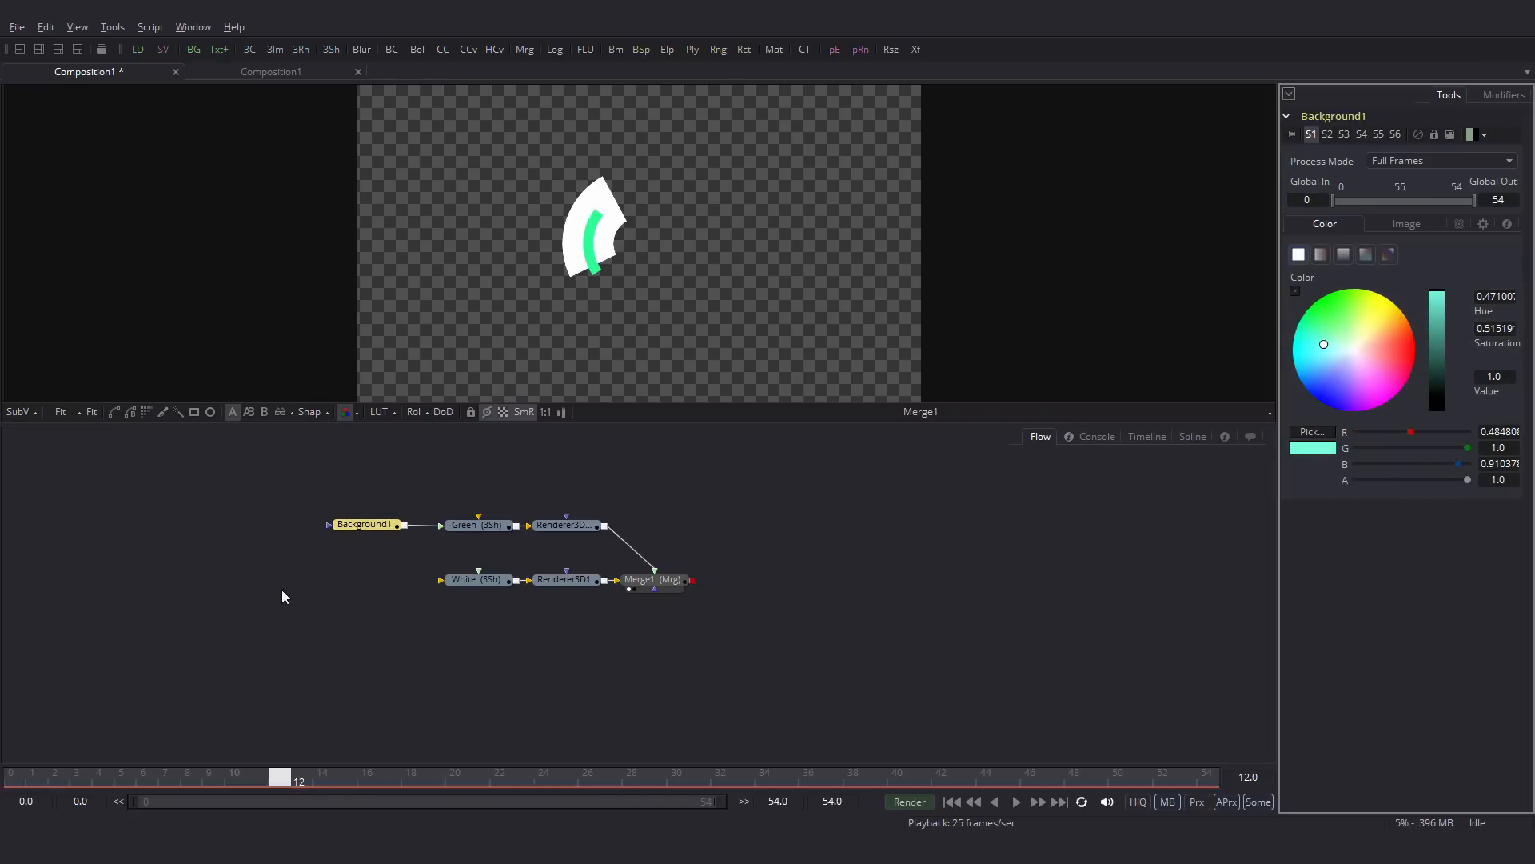
Step: Mask the Background node with two chained rectangle masks and rename it Greenstripes
{"action": "left_click", "coordinate": [194, 411]}
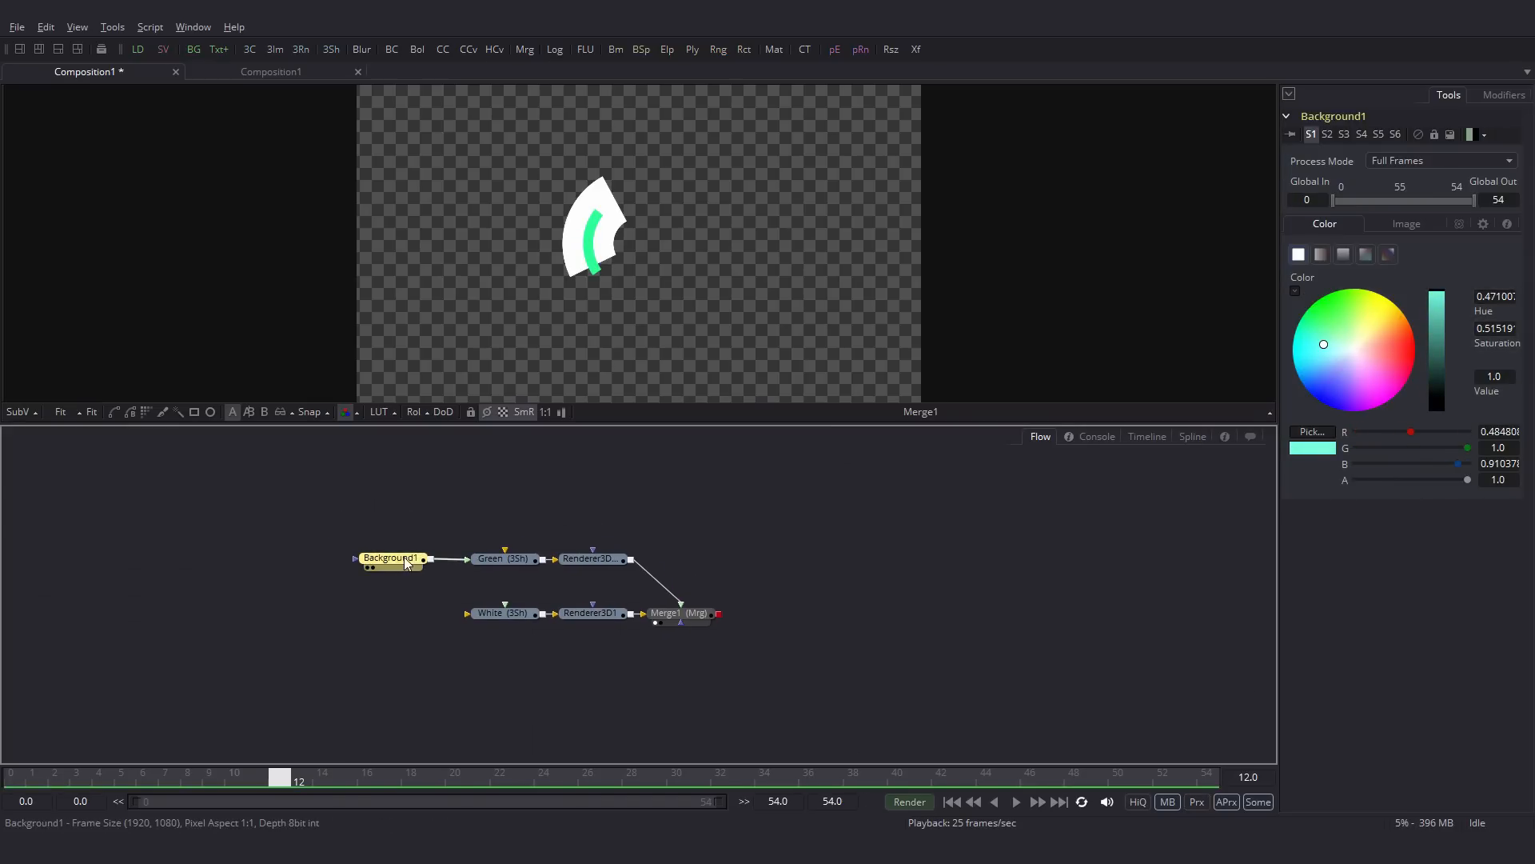
{"action": "left_click", "coordinate": [195, 412]}
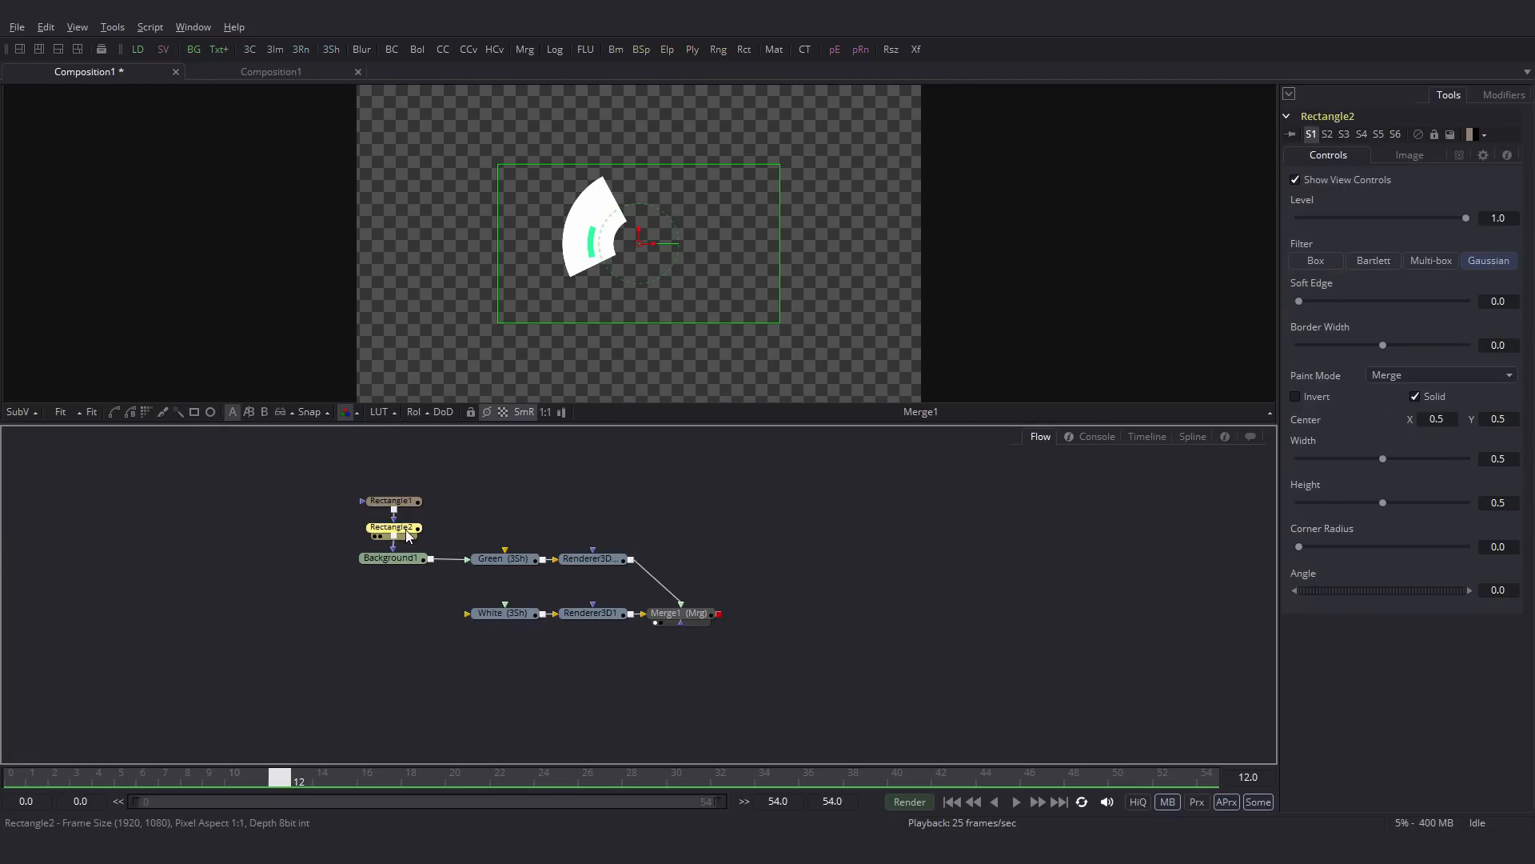
{"action": "left_click", "coordinate": [389, 558]}
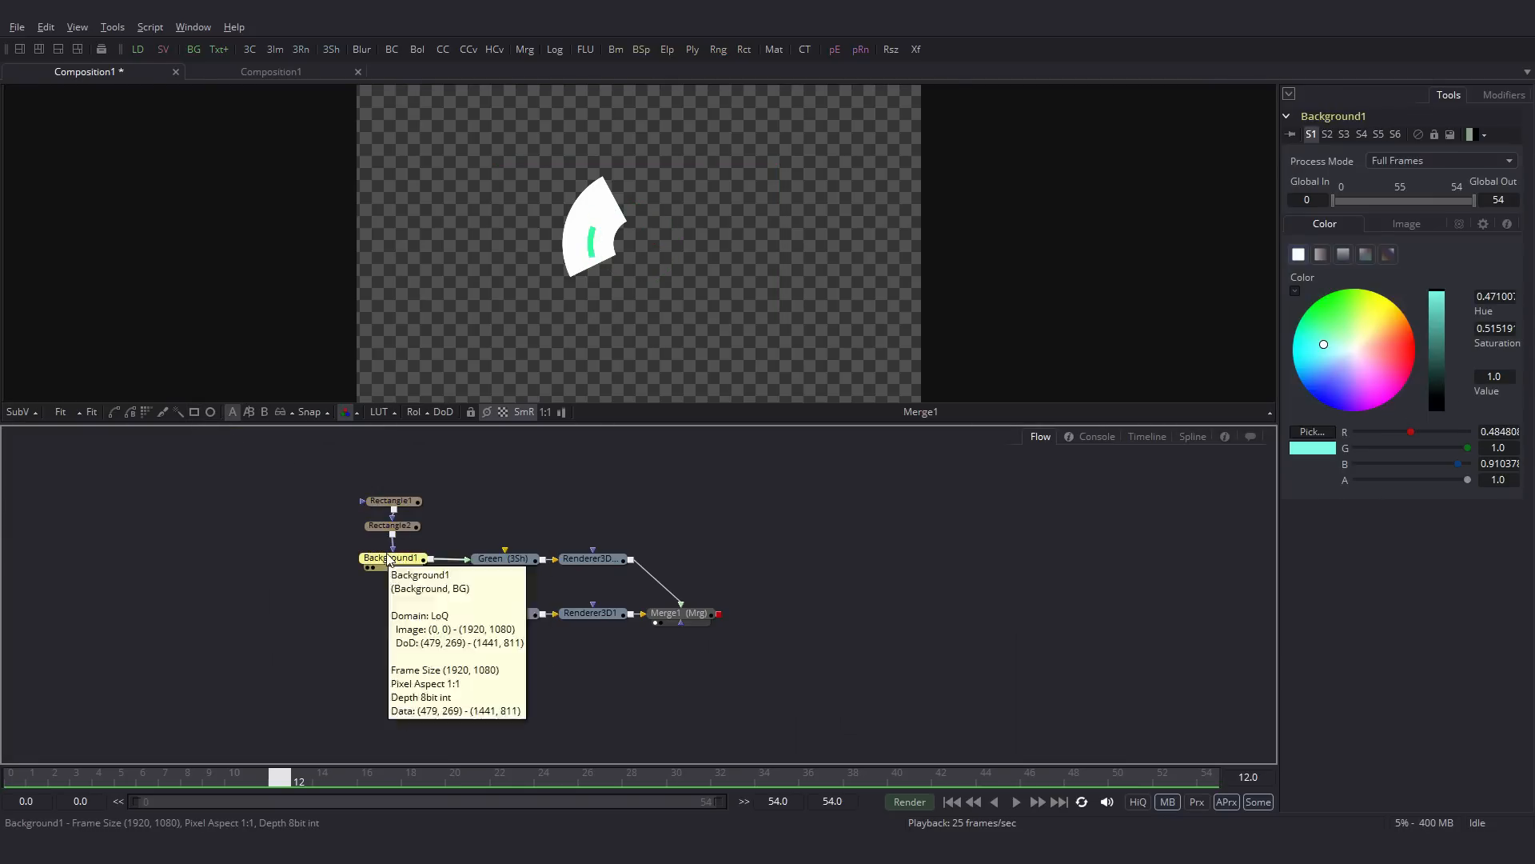
{"action": "key", "text": "F2"}
{"action": "type", "text": "Green str"}
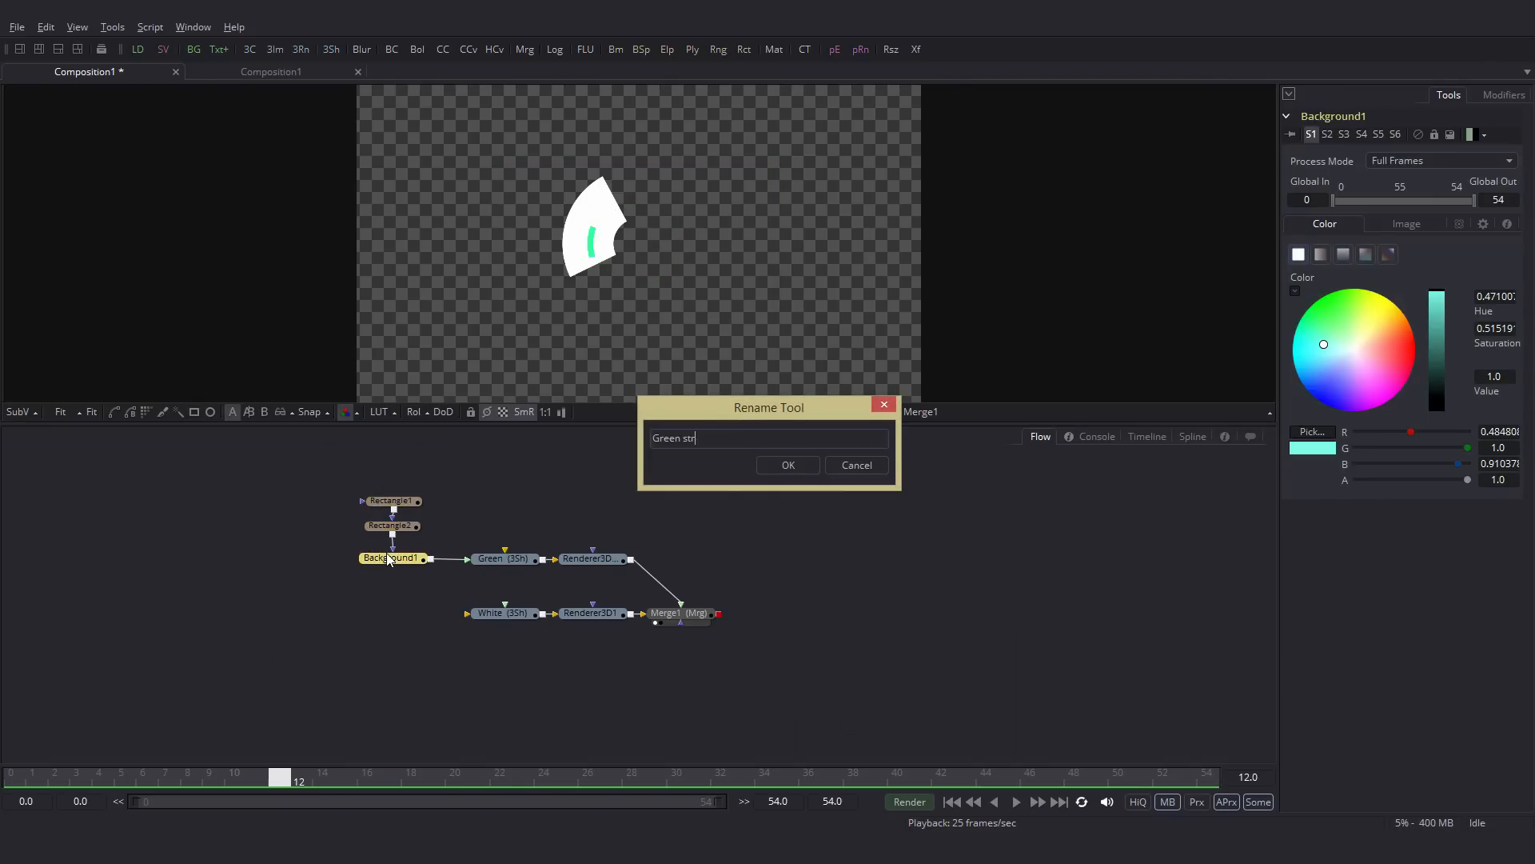
{"action": "type", "text": "ipes"}
{"action": "key", "text": "Return"}
Step: Rename the upper rectangle mask as R1 and the lower one as R2
{"action": "left_click", "coordinate": [400, 502]}
{"action": "key", "text": "F2"}
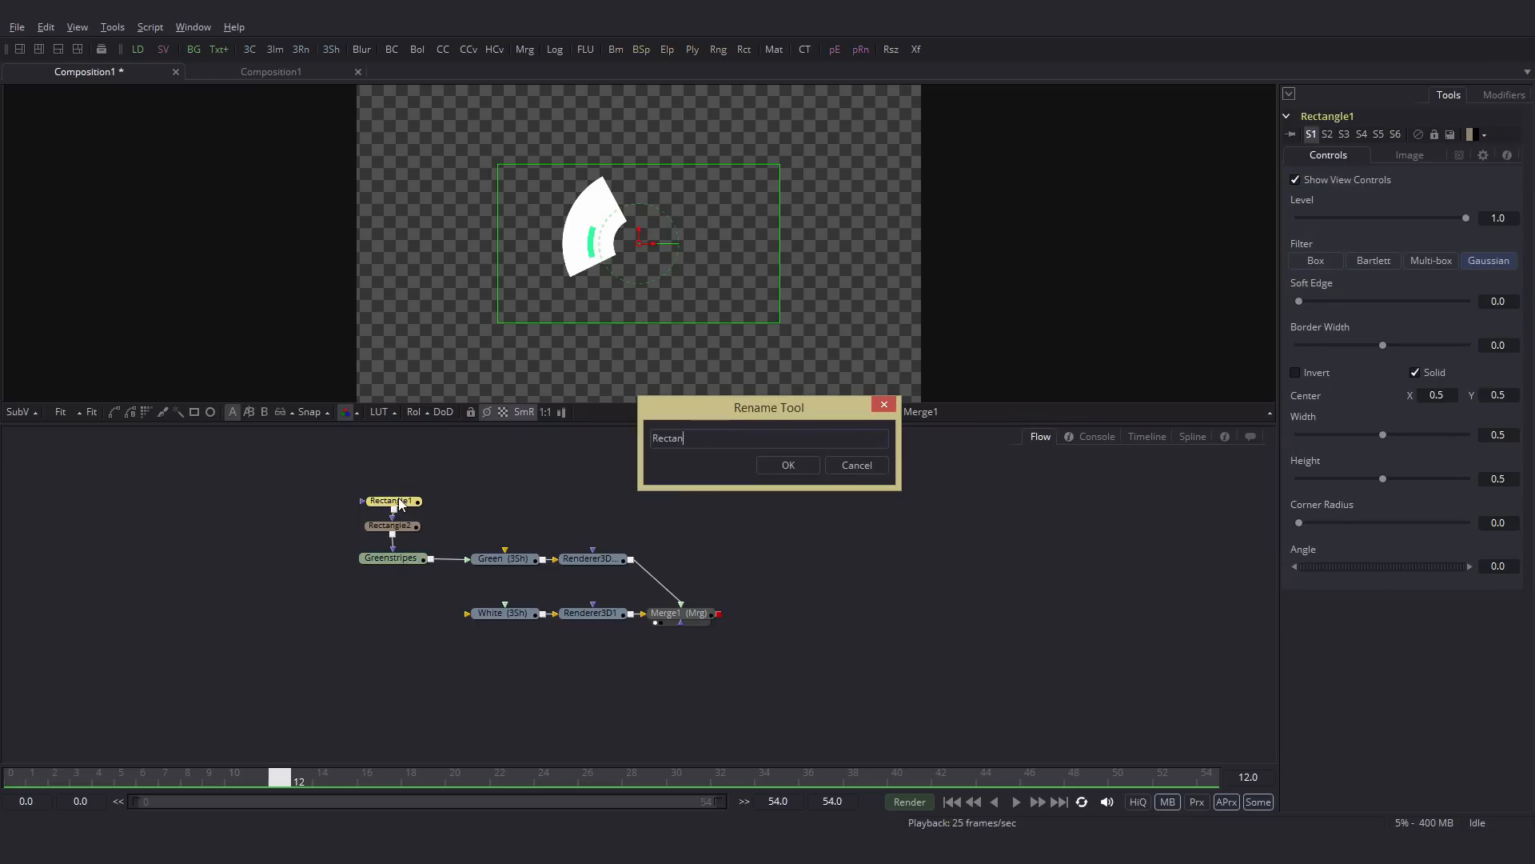
{"action": "type", "text": "R1"}
{"action": "key", "text": "Return"}
{"action": "left_click", "coordinate": [395, 528]}
{"action": "key", "text": "F2"}
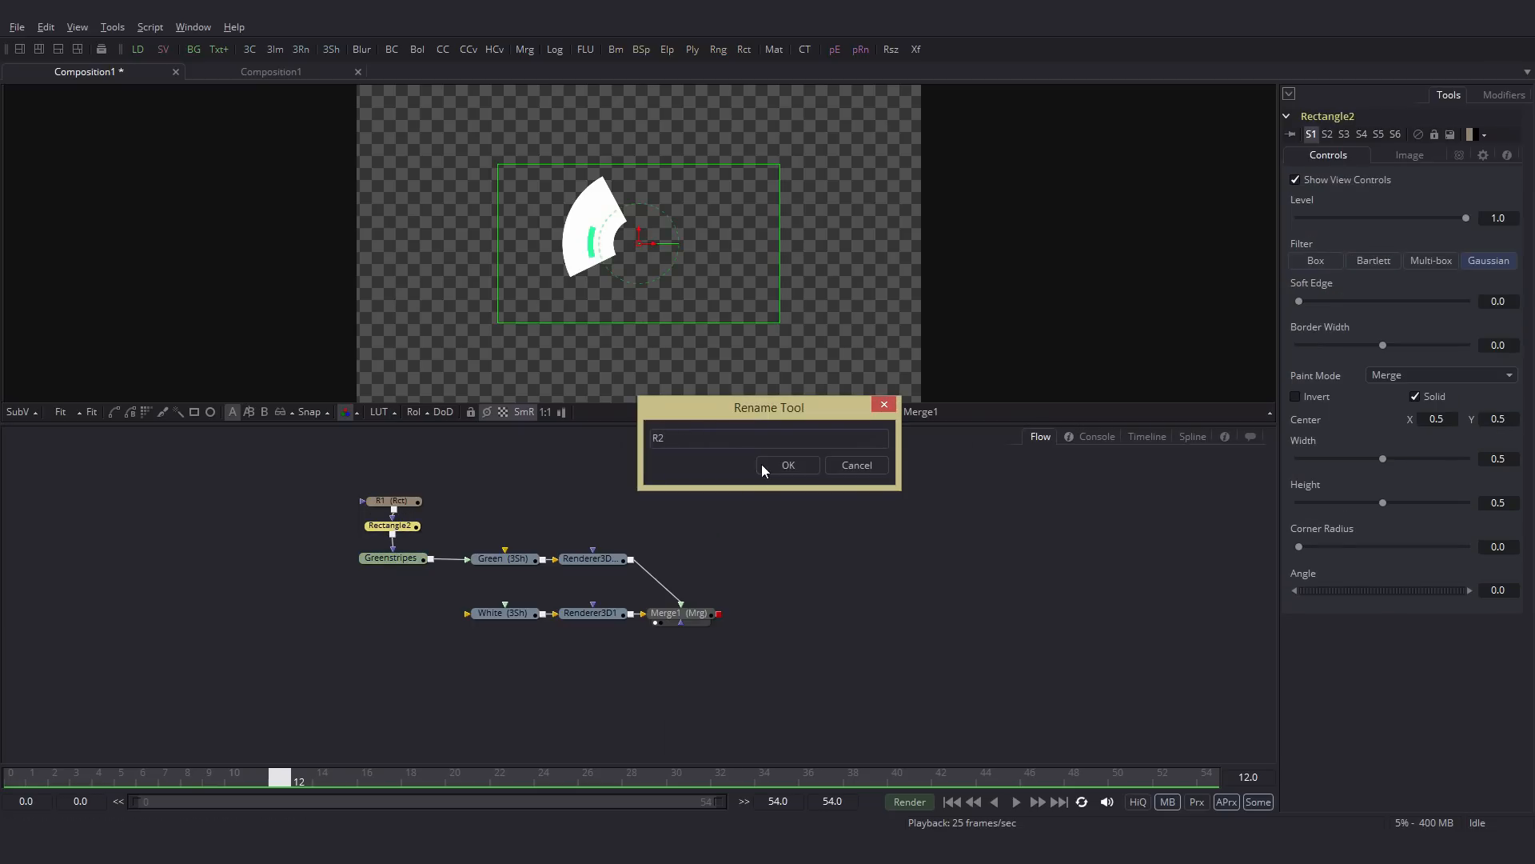
{"action": "left_click", "coordinate": [788, 466]}
Step: View Greenstripes and set its image height to 1920 to make it square
{"action": "left_click", "coordinate": [408, 559]}
{"action": "key", "text": "1"}
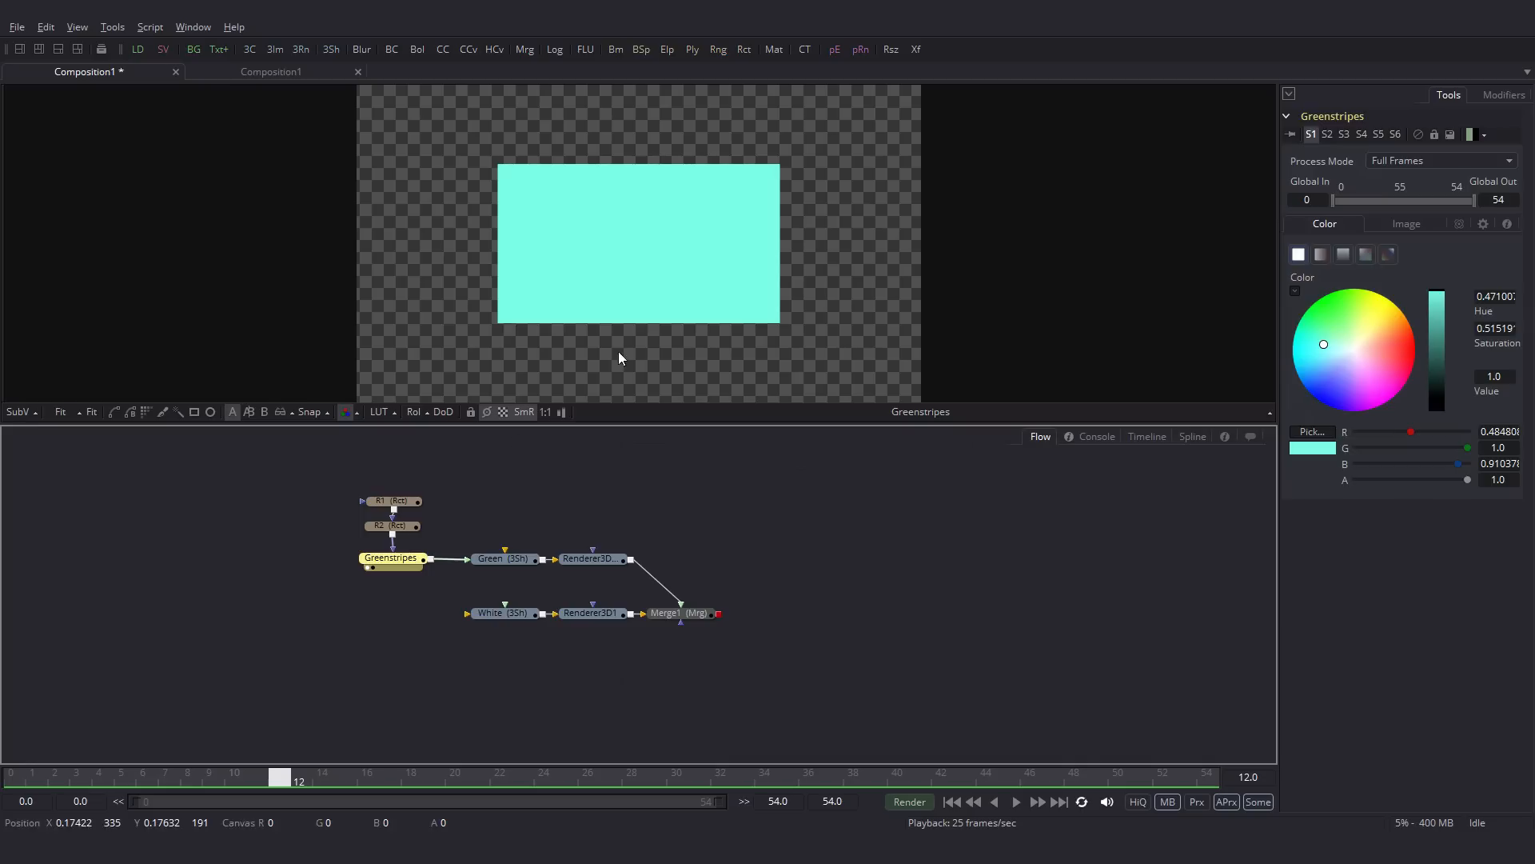
{"action": "left_click", "coordinate": [1417, 226]}
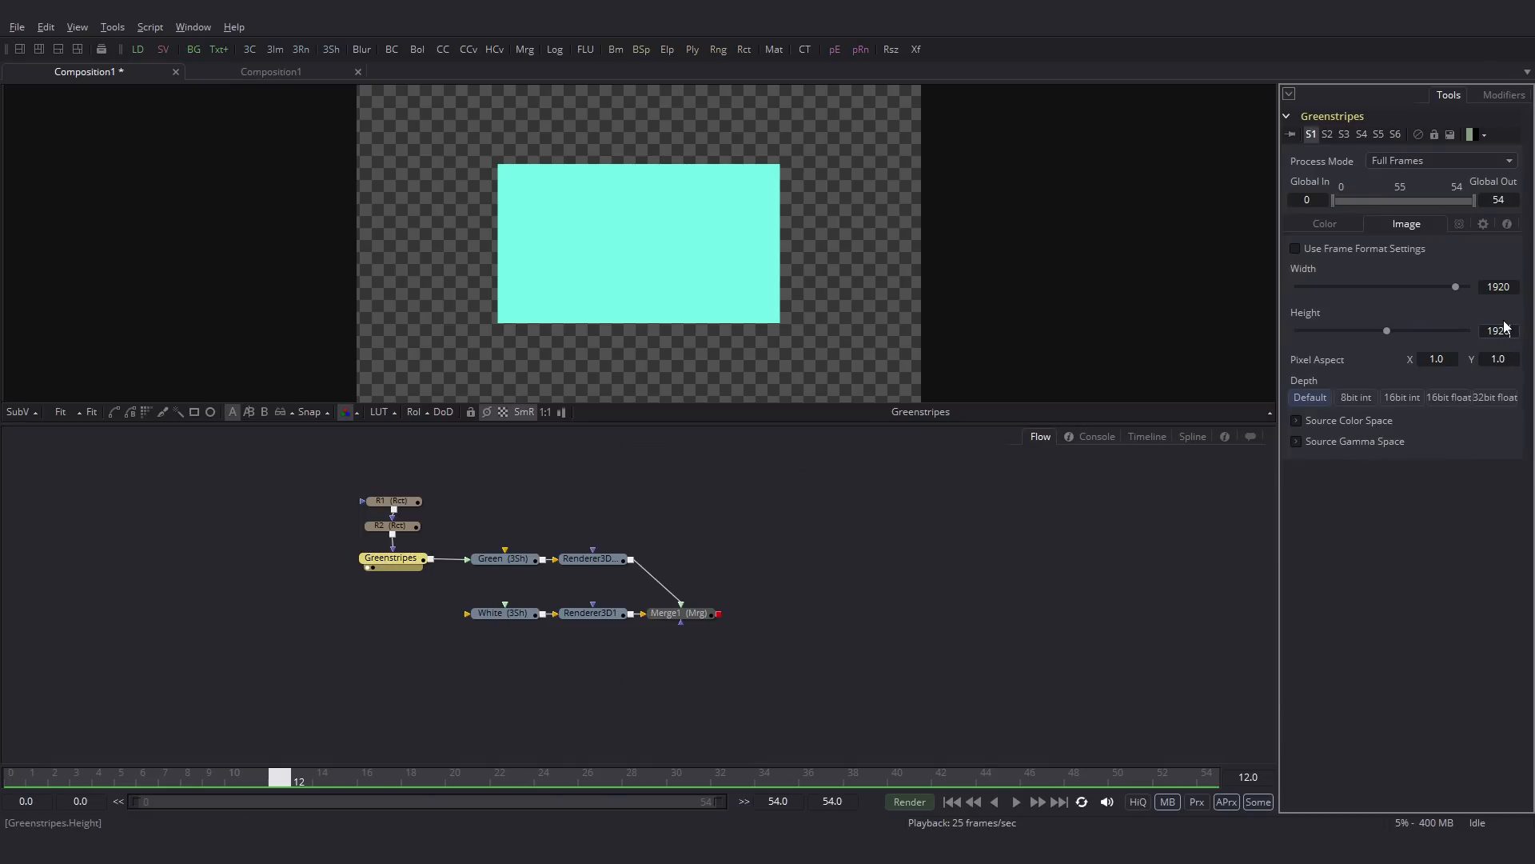
{"action": "key", "text": "Tab"}
Step: Use a two-viewer layout with Greenstripes in one viewer and Merge1 fitted in the other
{"action": "left_click_drag", "start_coordinate": [678, 613], "coordinate": [184, 237]}
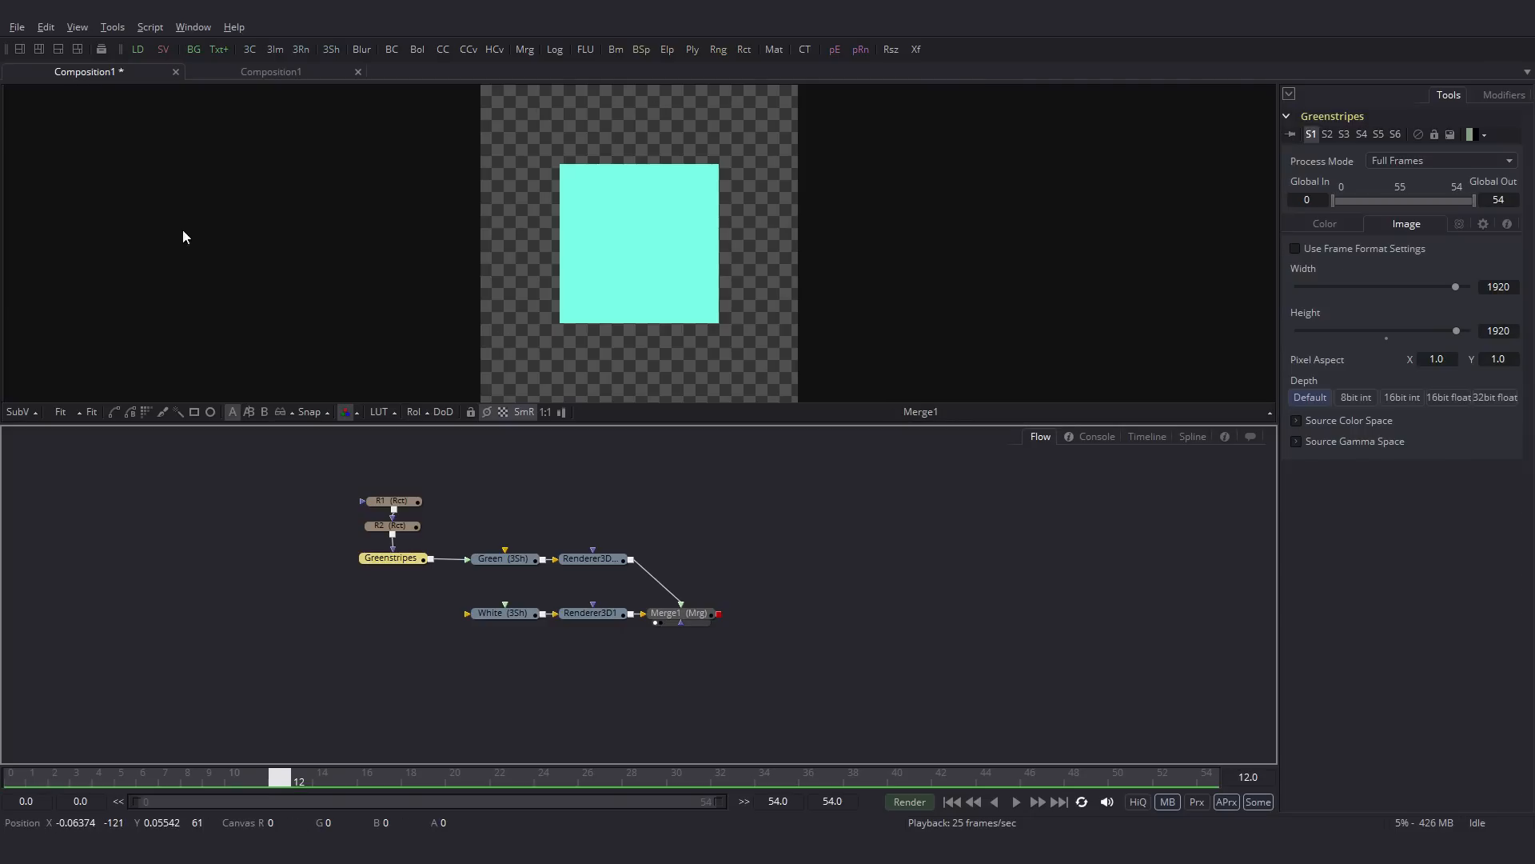
{"action": "left_click", "coordinate": [39, 50]}
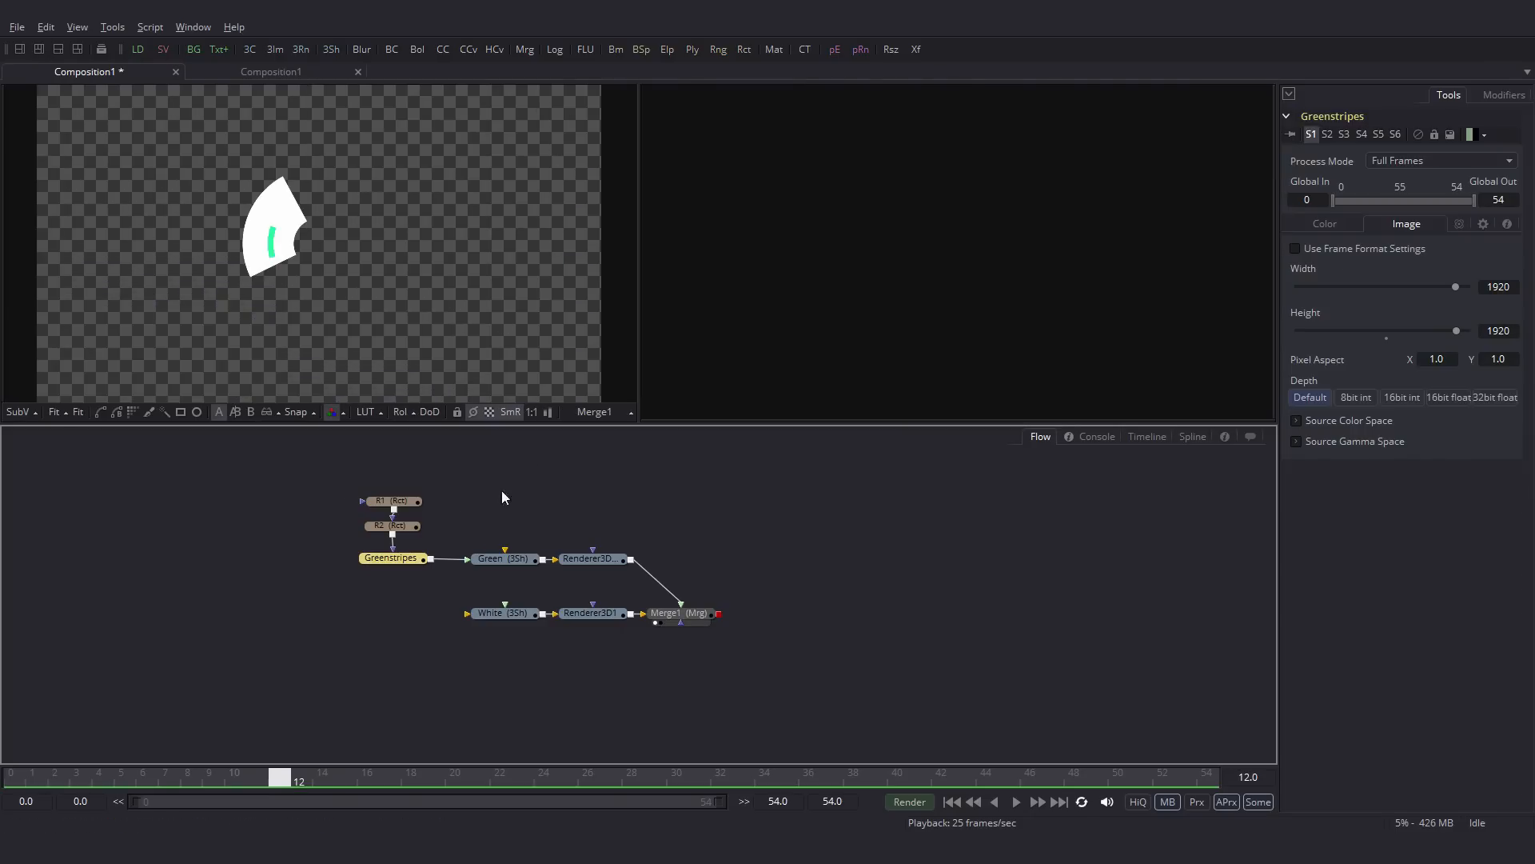
{"action": "key", "text": "1"}
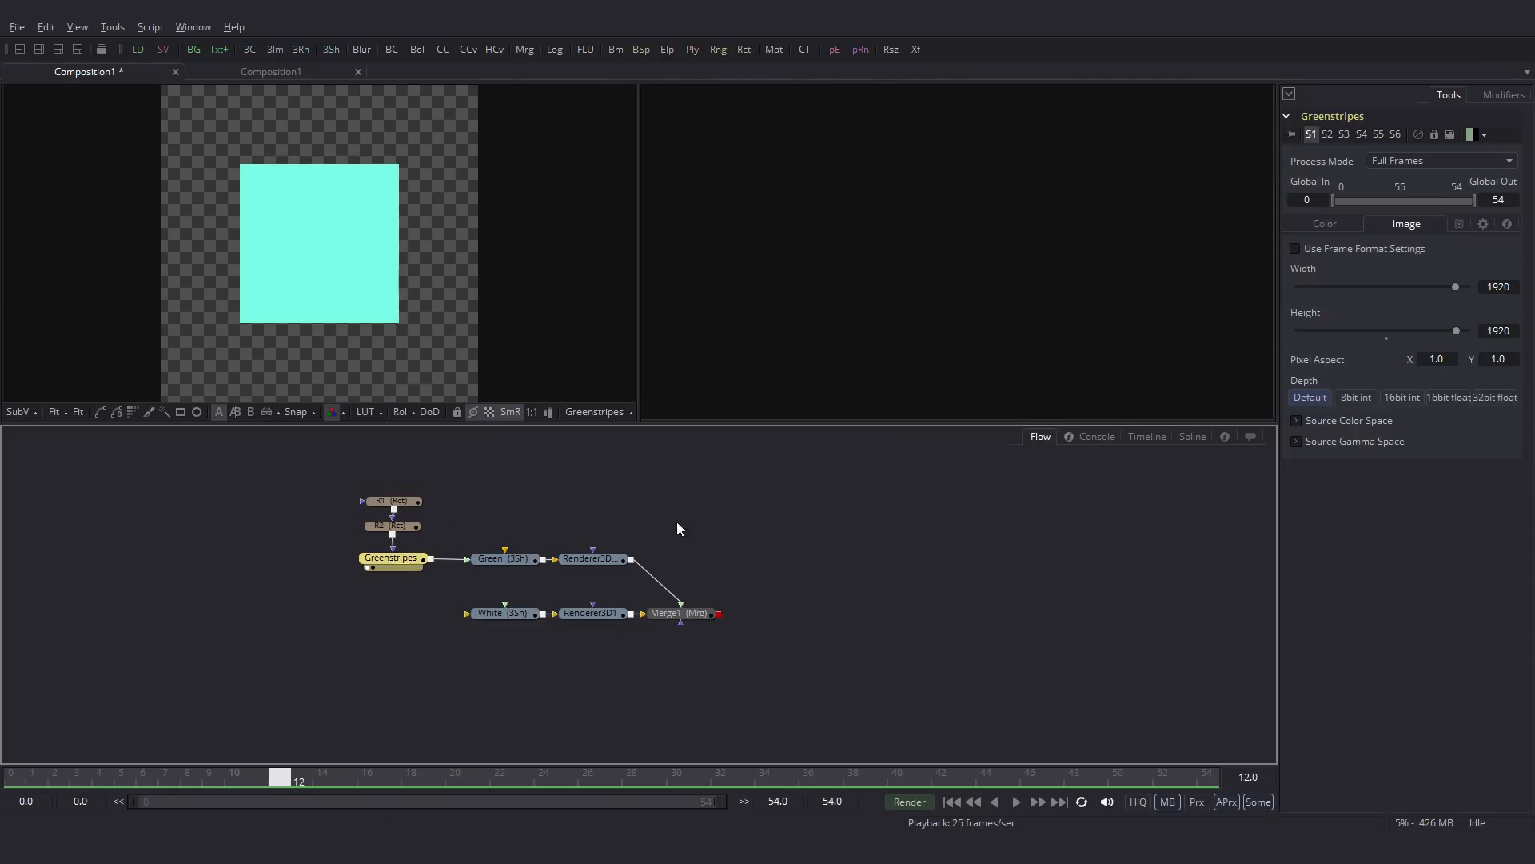
{"action": "left_click", "coordinate": [592, 559]}
{"action": "left_click_drag", "start_coordinate": [679, 612], "coordinate": [872, 276]}
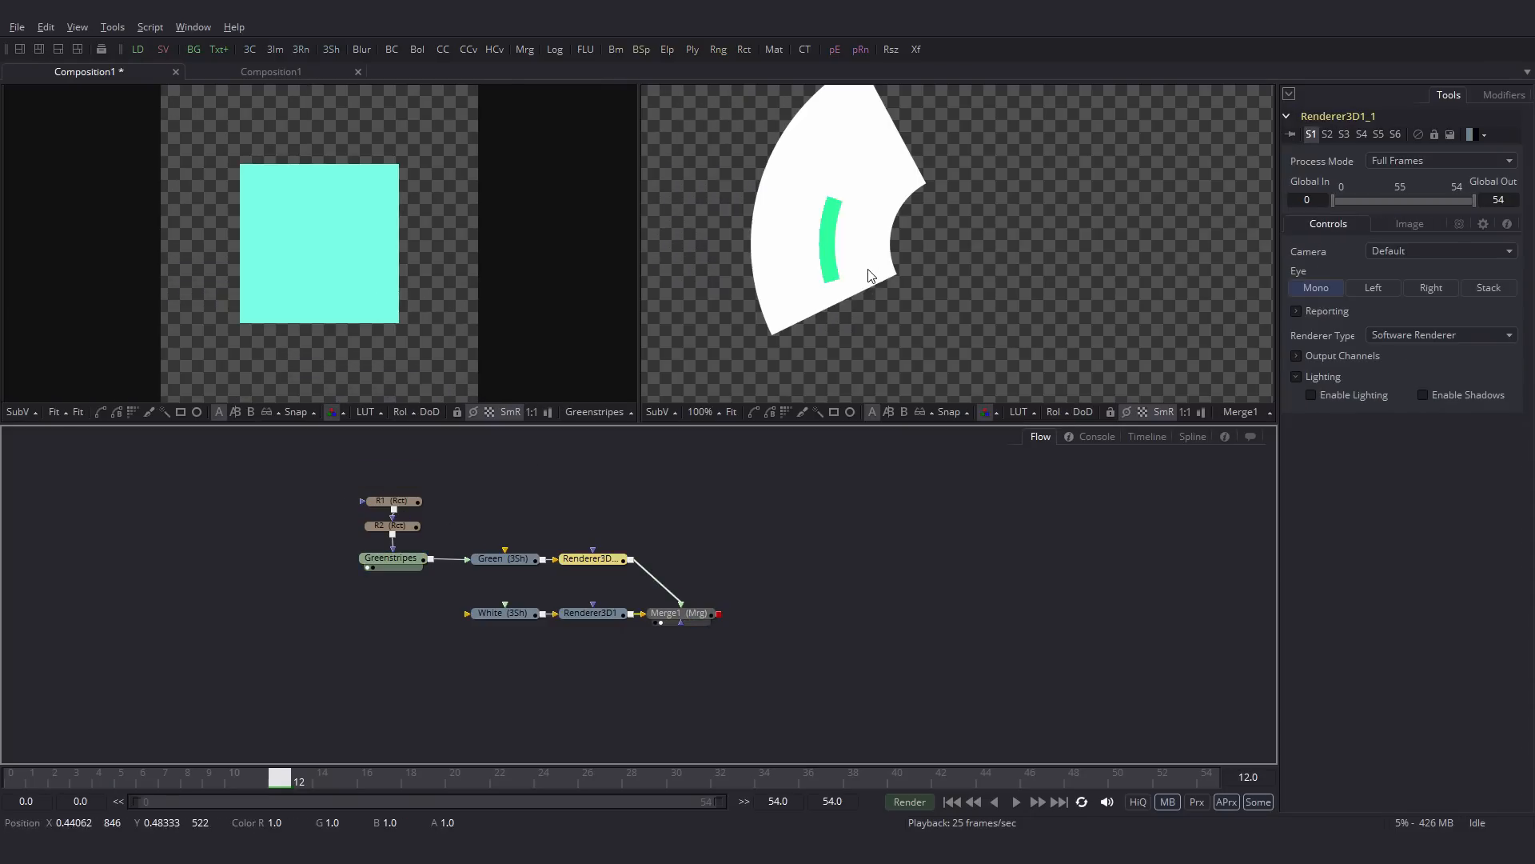
{"action": "left_click", "coordinate": [728, 411]}
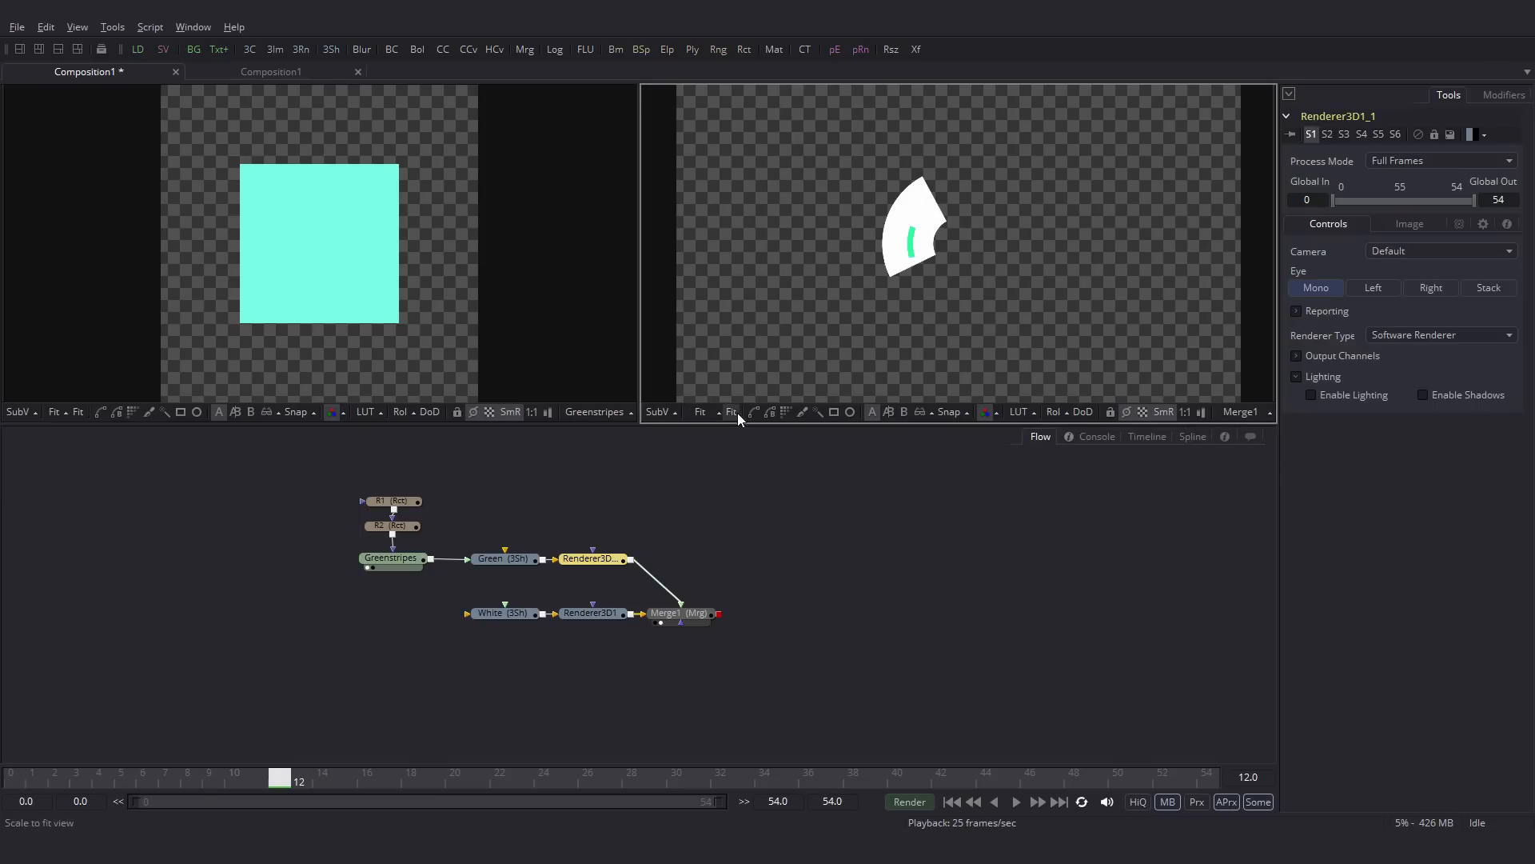
Step: Set R1's width to 1.0 and reshape it into a band over about the upper third of the Greenstripes canvas
{"action": "left_click", "coordinate": [392, 501]}
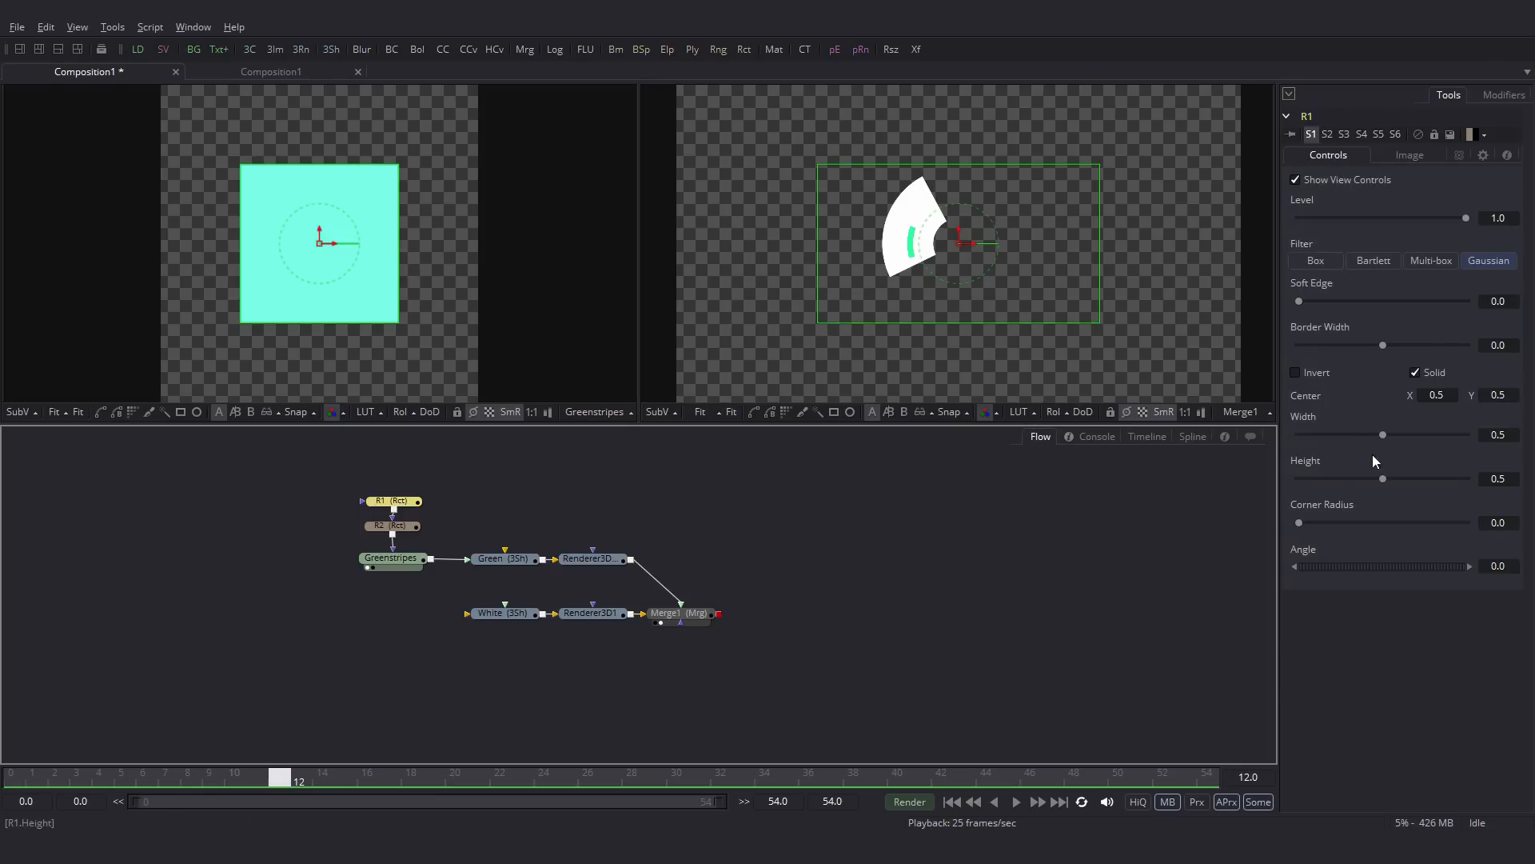
{"action": "left_click_drag", "start_coordinate": [1384, 435], "coordinate": [1475, 436]}
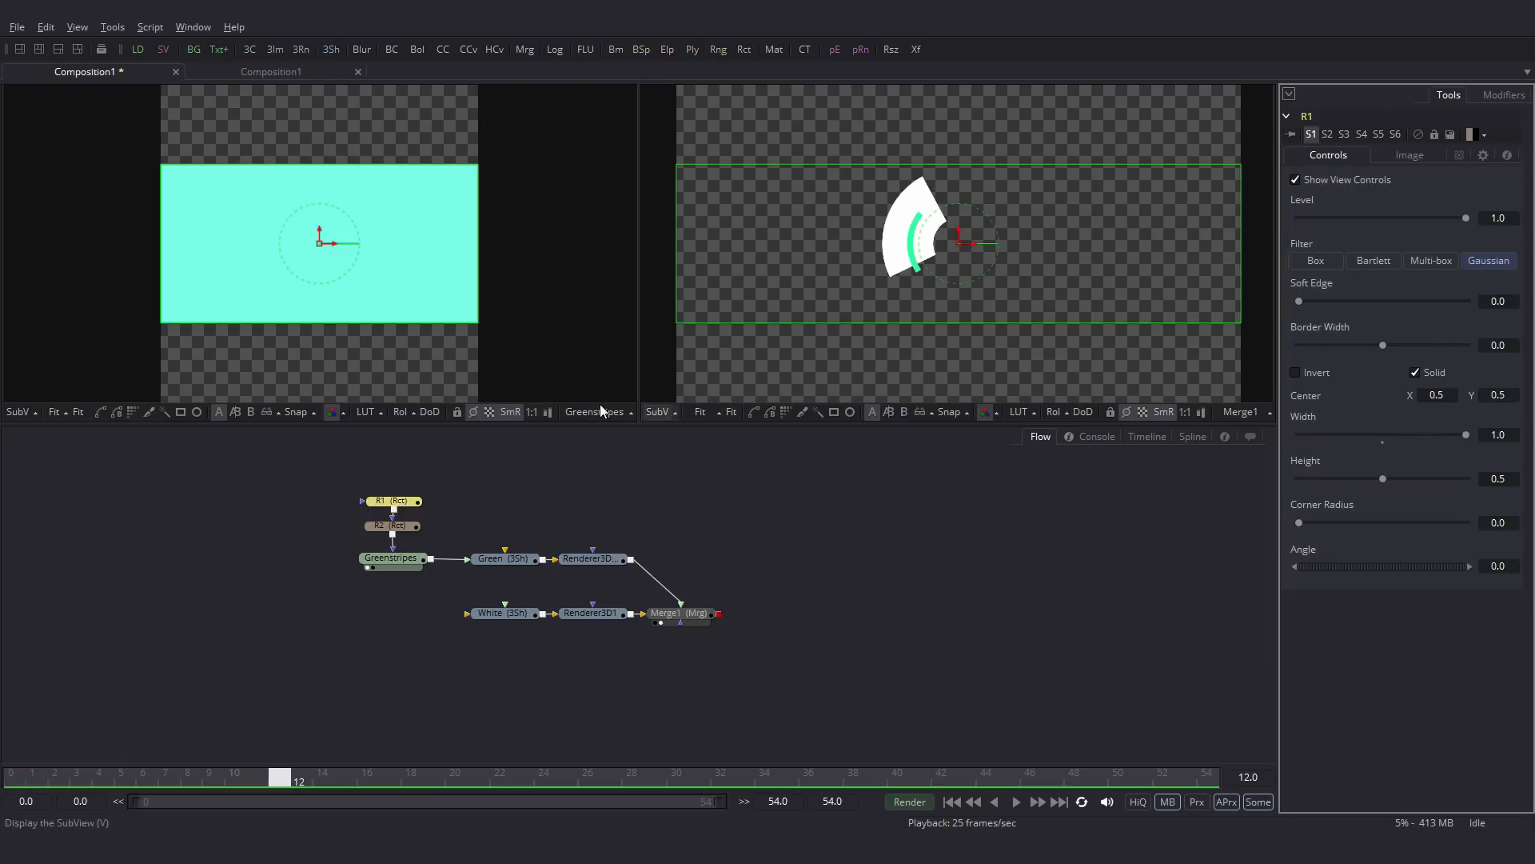
{"action": "left_click_drag", "start_coordinate": [325, 170], "coordinate": [318, 94]}
{"action": "scroll", "coordinate": [453, 241], "scroll_direction": "up", "scroll_amount": 3}
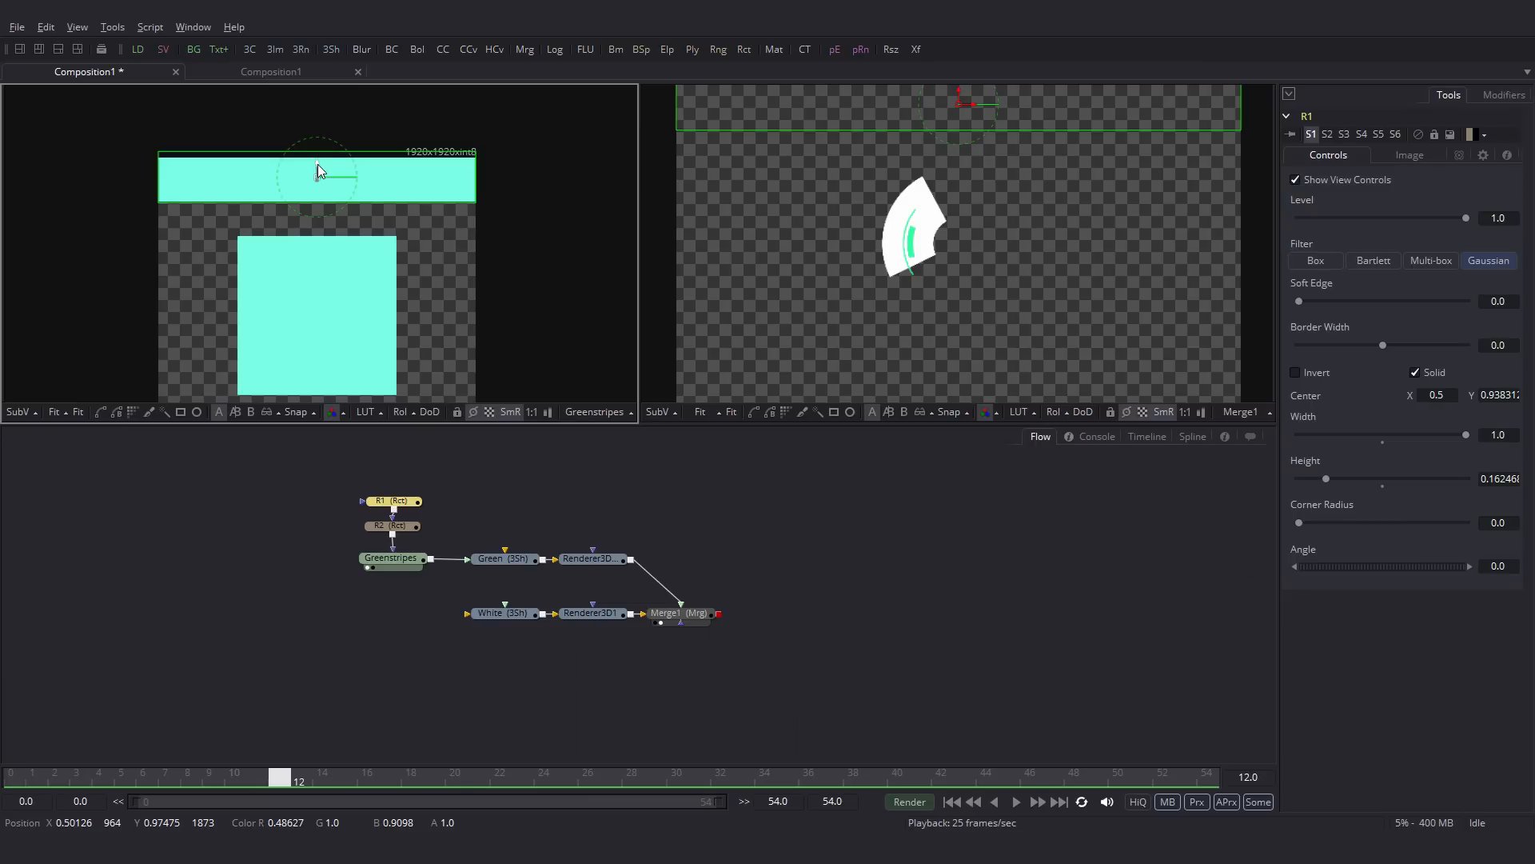
{"action": "left_click_drag", "start_coordinate": [363, 204], "coordinate": [366, 272]}
{"action": "scroll", "coordinate": [427, 324], "scroll_direction": "down", "scroll_amount": 3}
Step: Set R2's width to 1.0 and reduce its height to about 0.17, leaving a narrow gap below R1
{"action": "left_click", "coordinate": [392, 525]}
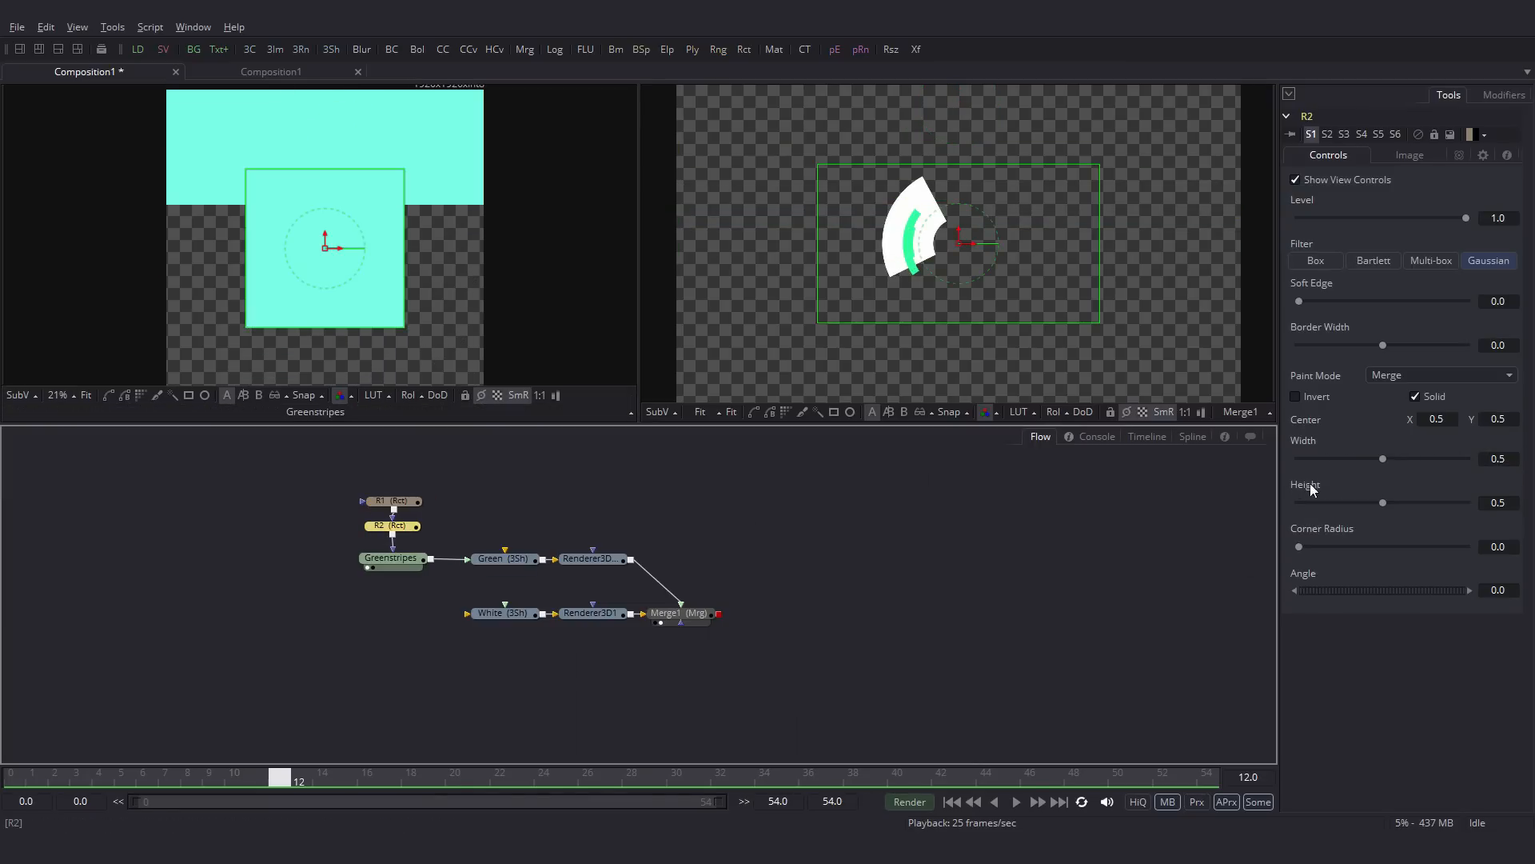
{"action": "left_click_drag", "start_coordinate": [1383, 459], "coordinate": [1467, 459]}
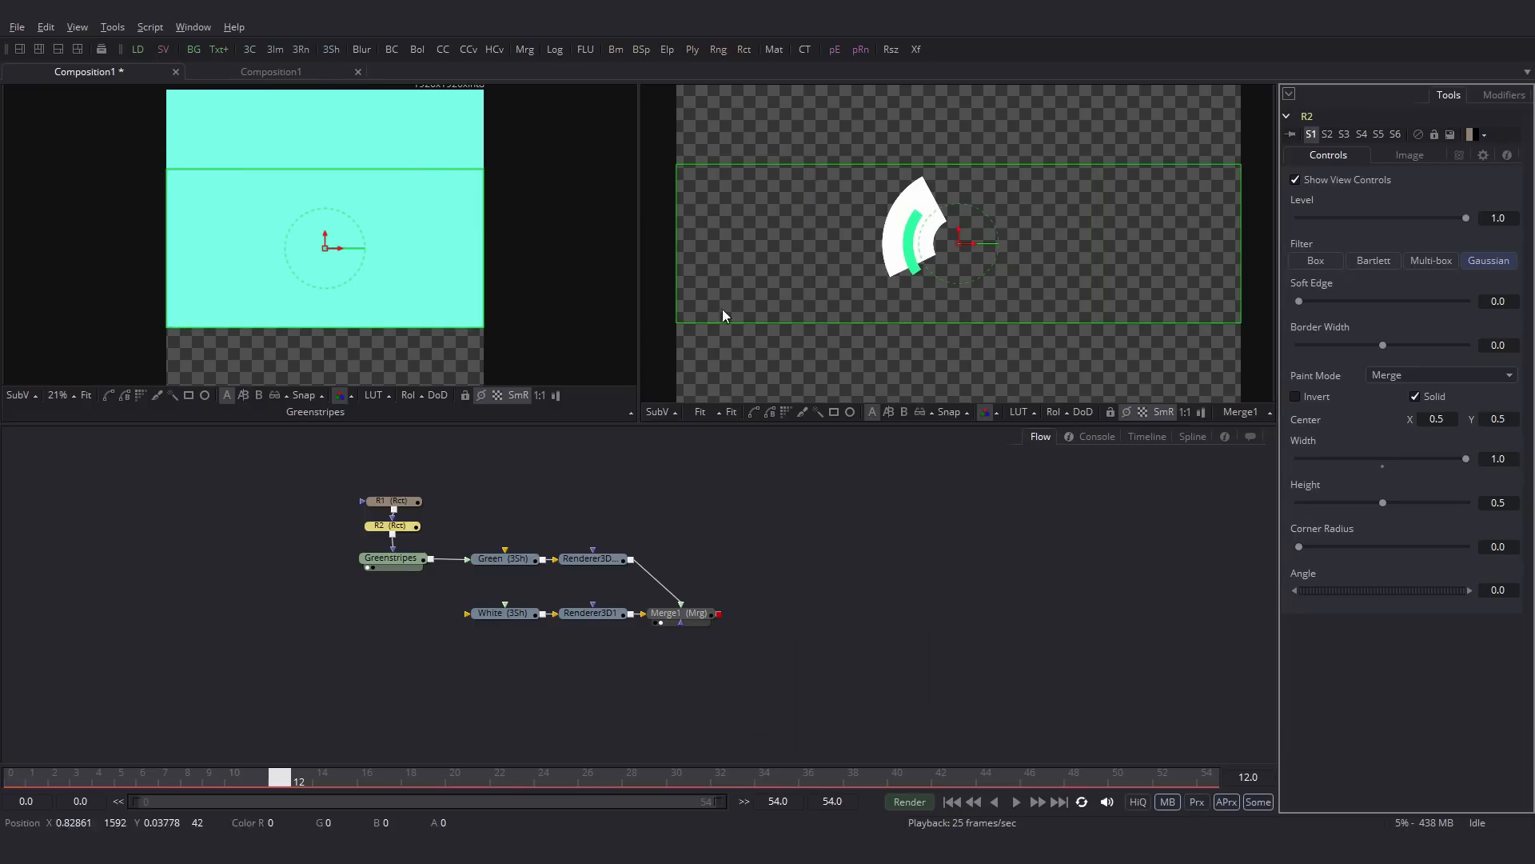
{"action": "left_click_drag", "start_coordinate": [390, 171], "coordinate": [382, 224]}
{"action": "scroll", "coordinate": [958, 295], "scroll_direction": "up", "scroll_amount": 2}
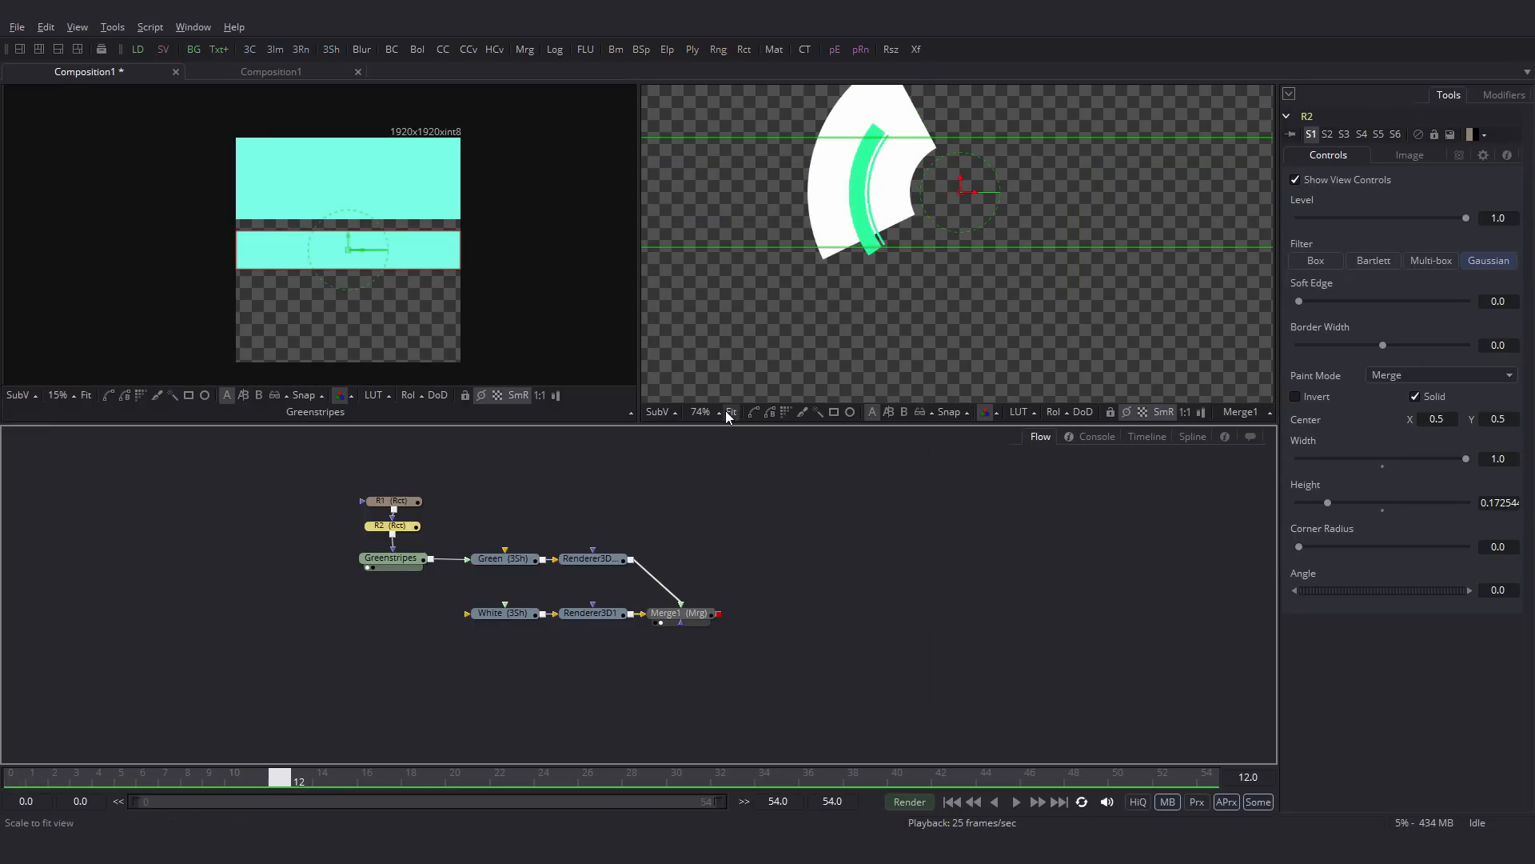
Step: Fit the Merge1 view, play the animation from frame 0, and scrub to frame 7 to check the stripes
{"action": "left_click", "coordinate": [727, 412]}
{"action": "left_click", "coordinate": [560, 504]}
{"action": "left_click", "coordinate": [12, 776]}
{"action": "key", "text": "space"}
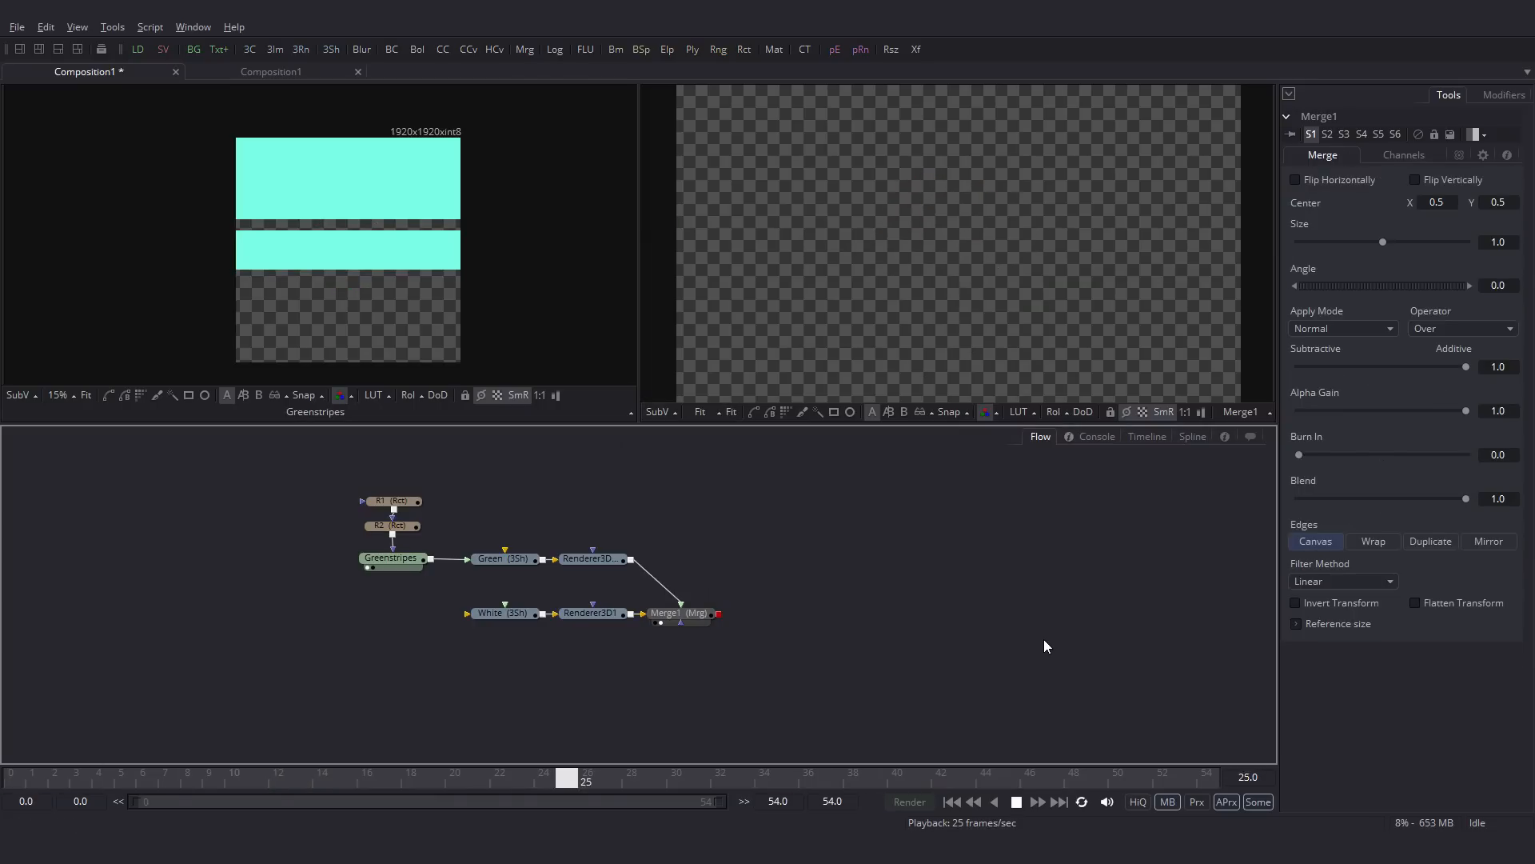
{"action": "key", "text": "space"}
{"action": "left_click_drag", "start_coordinate": [20, 781], "coordinate": [186, 781]}
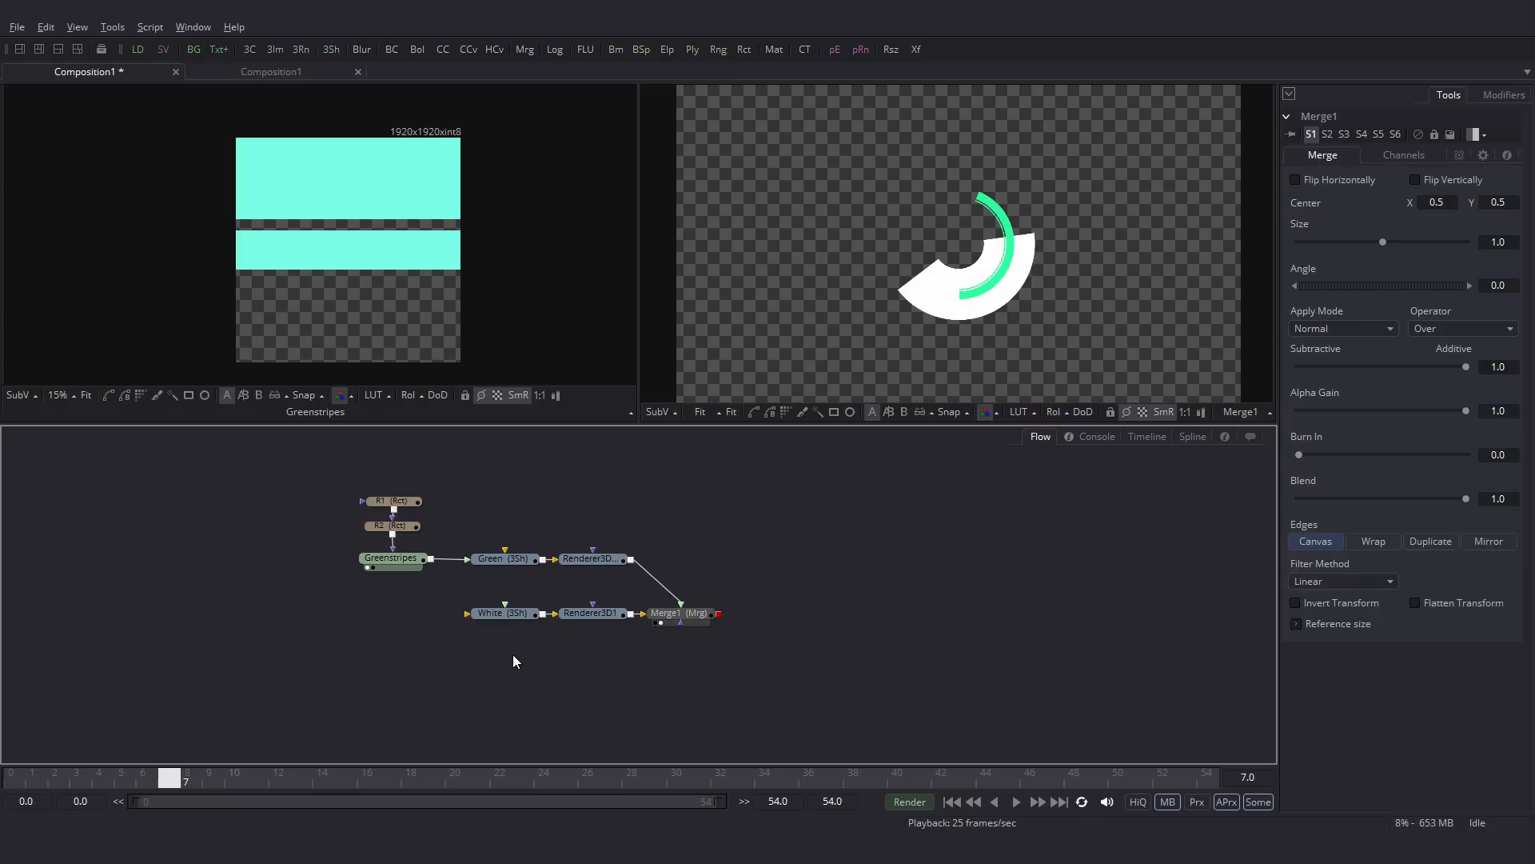
Step: Add a Text+ node, merge it with Merge1's output, and show the new merge in the second viewer
{"action": "key", "text": "shift+space"}
{"action": "type", "text": "text"}
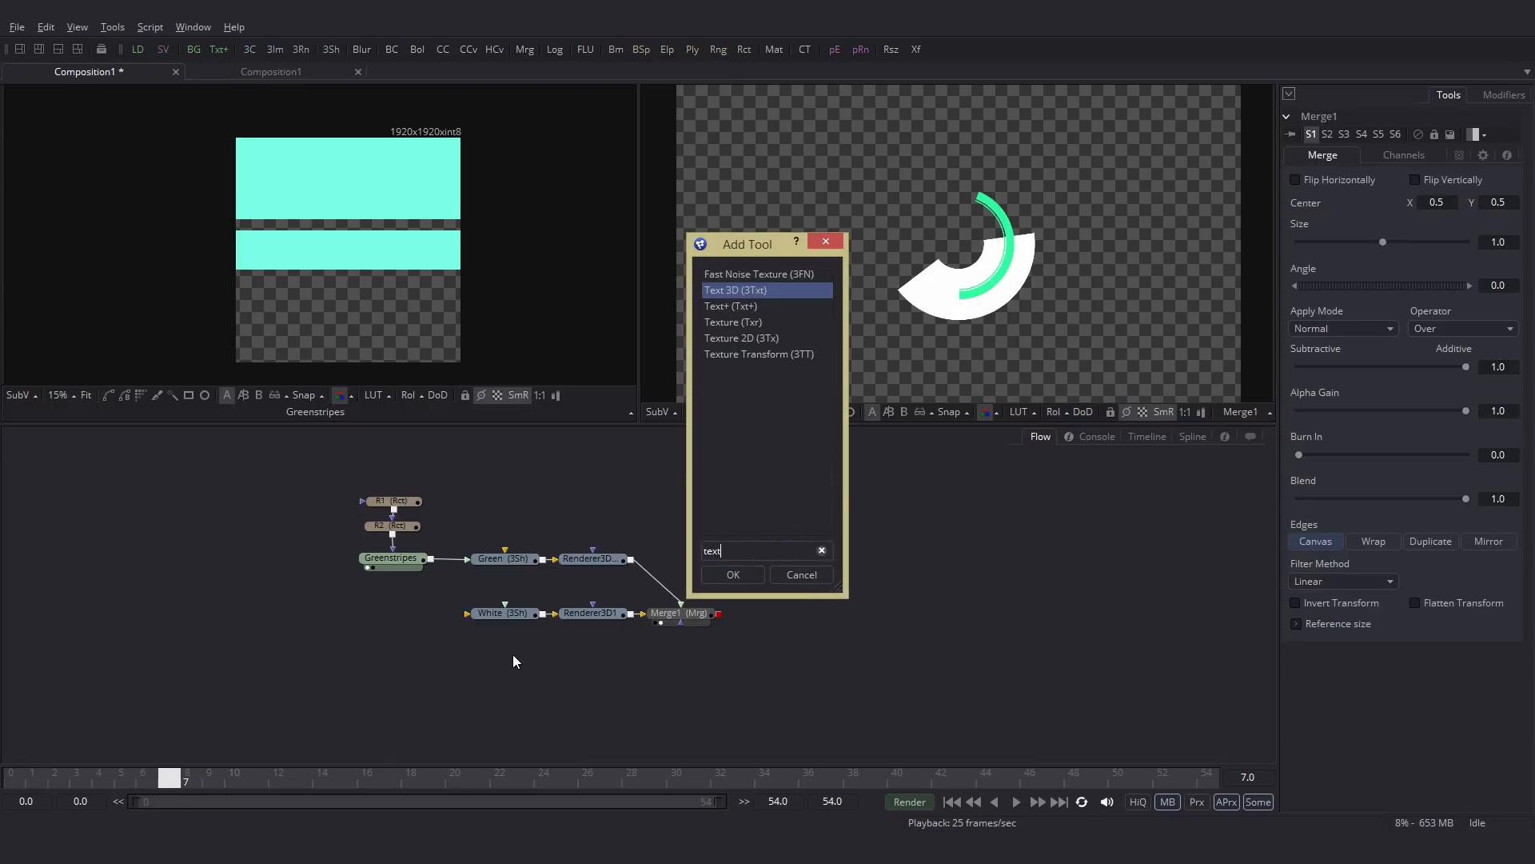
{"action": "type", "text": "+"}
{"action": "left_click", "coordinate": [750, 569]}
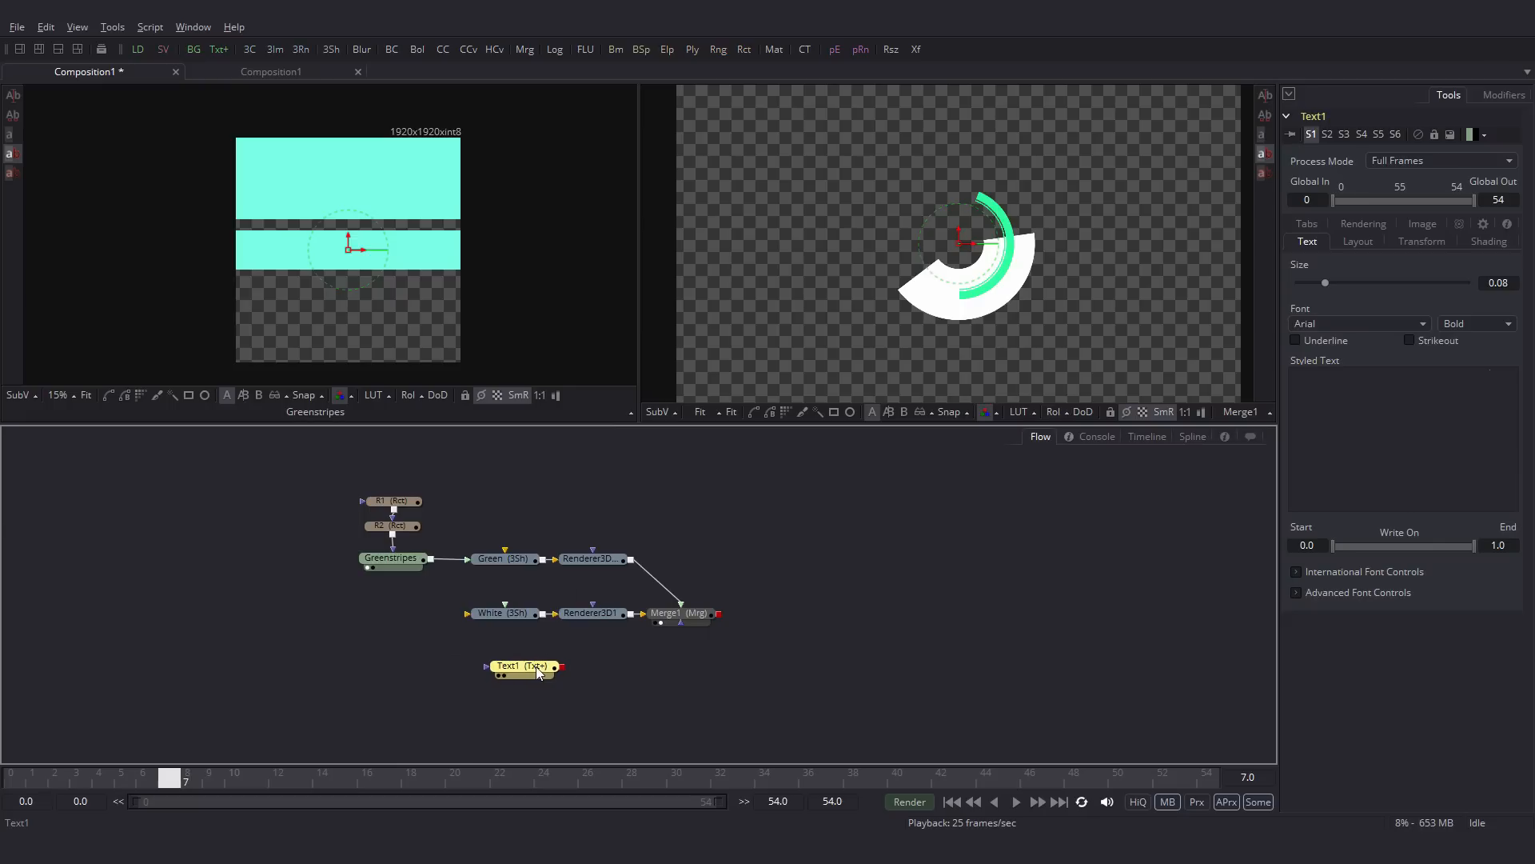
{"action": "left_click_drag", "start_coordinate": [721, 616], "coordinate": [567, 668]}
{"action": "left_click_drag", "start_coordinate": [683, 667], "coordinate": [789, 346]}
Step: Enter a long row of hyphens as the Text1 node's styled text
{"action": "left_click", "coordinate": [526, 665]}
{"action": "left_click", "coordinate": [1317, 379]}
{"action": "type", "text": "--------------------------------------------------------------------"}
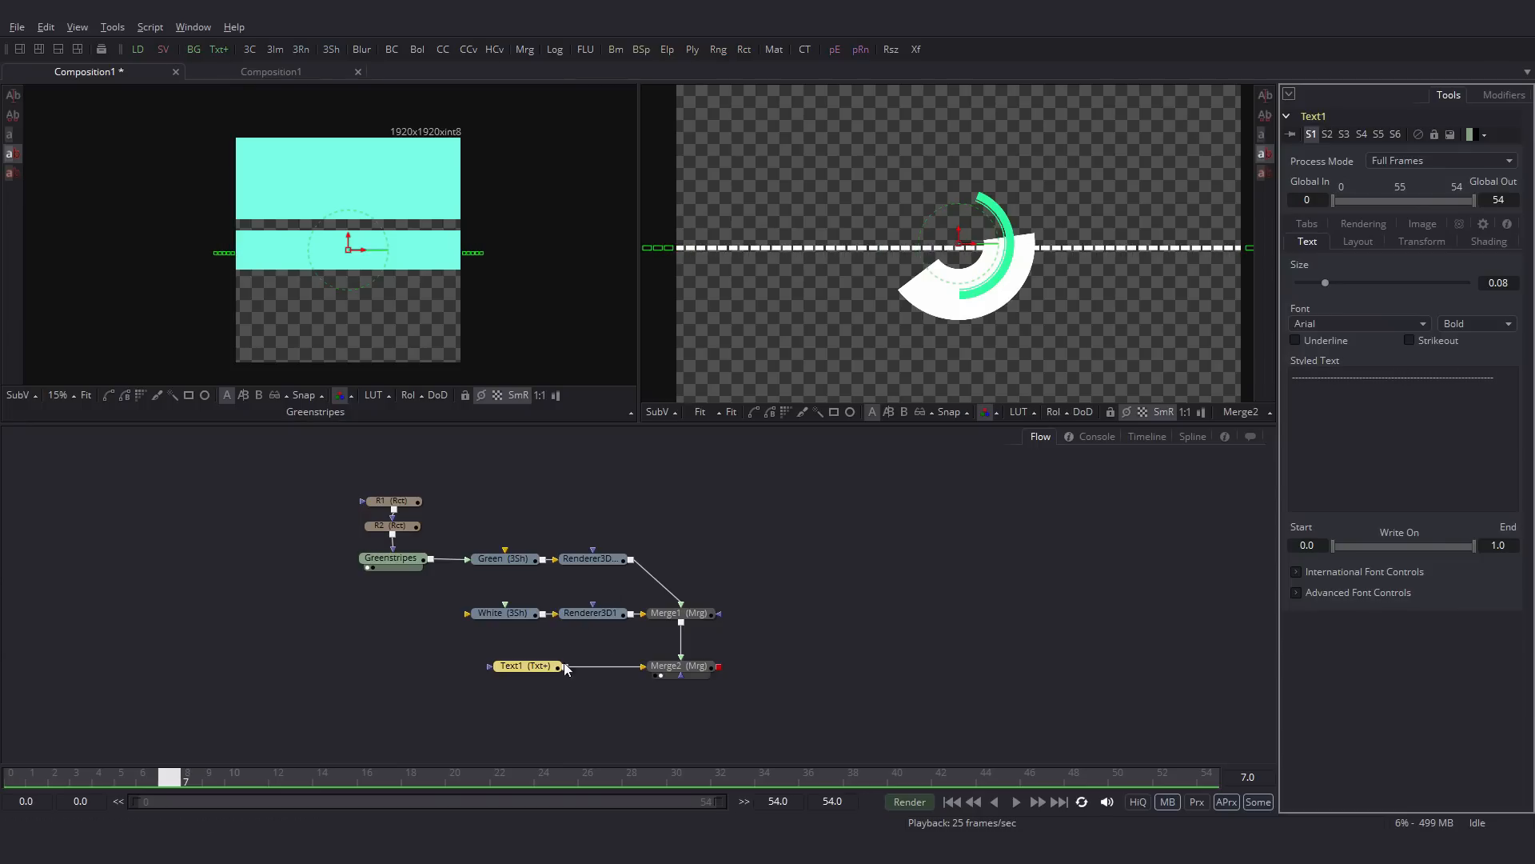
Step: Show Text1 in the first viewer and set its image height to 1920
{"action": "left_click_drag", "start_coordinate": [526, 665], "coordinate": [485, 313]}
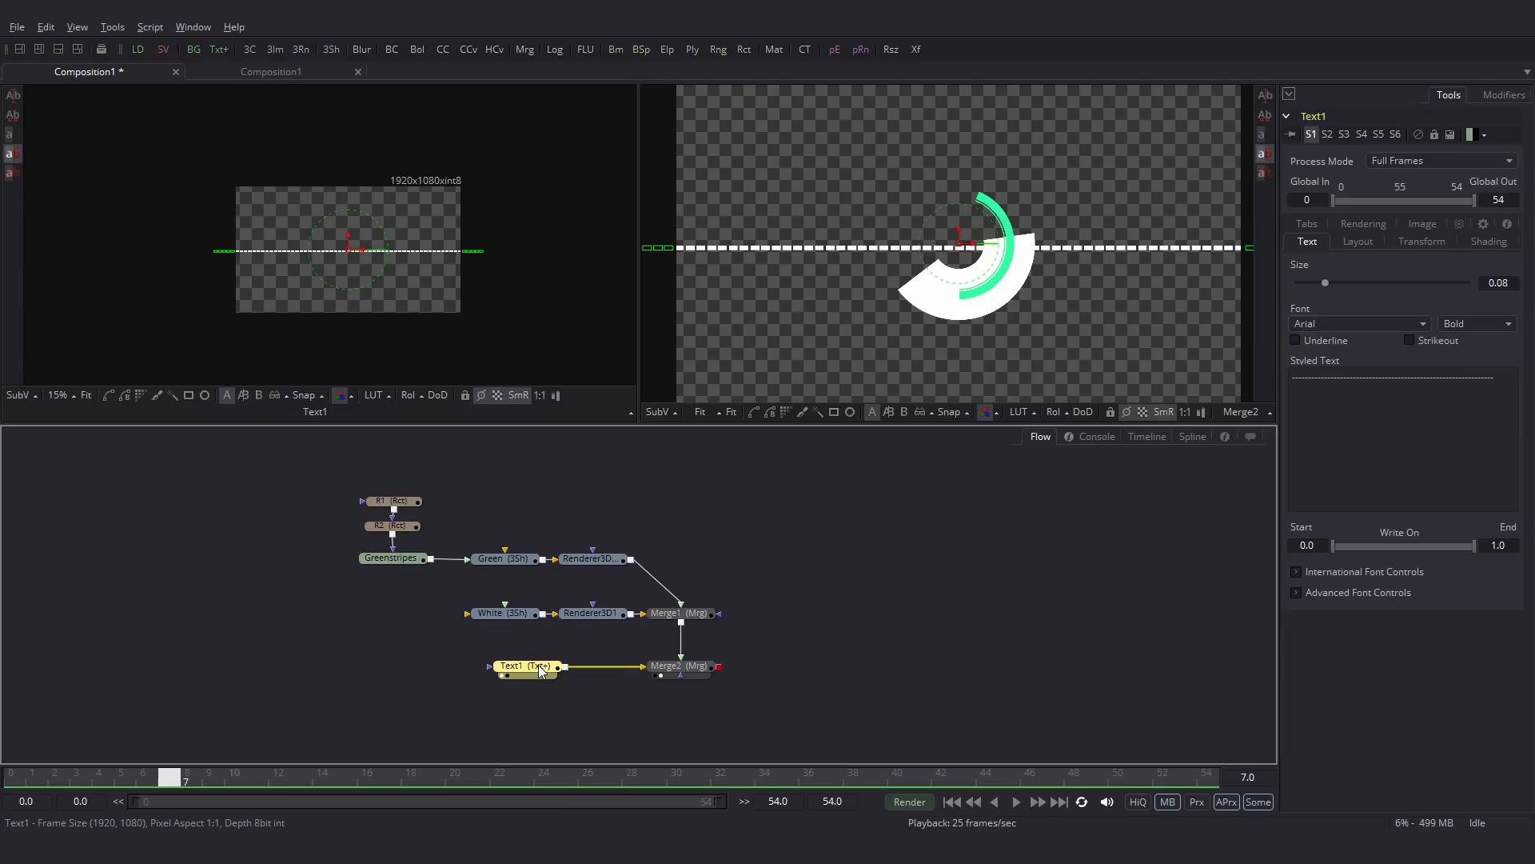
{"action": "left_click", "coordinate": [1422, 223]}
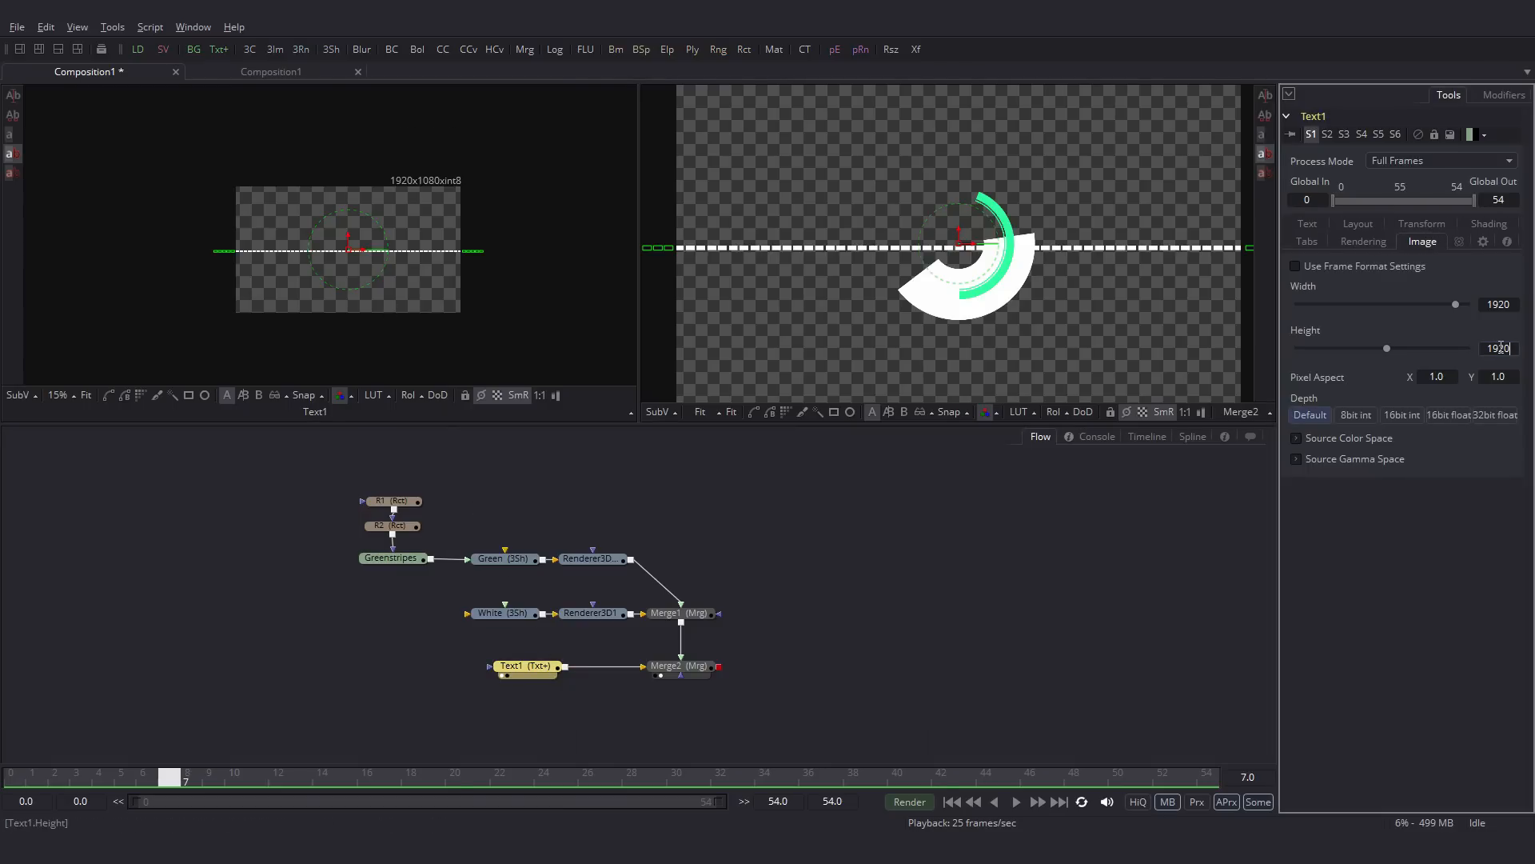
{"action": "key", "text": "Tab"}
{"action": "key", "text": "Return"}
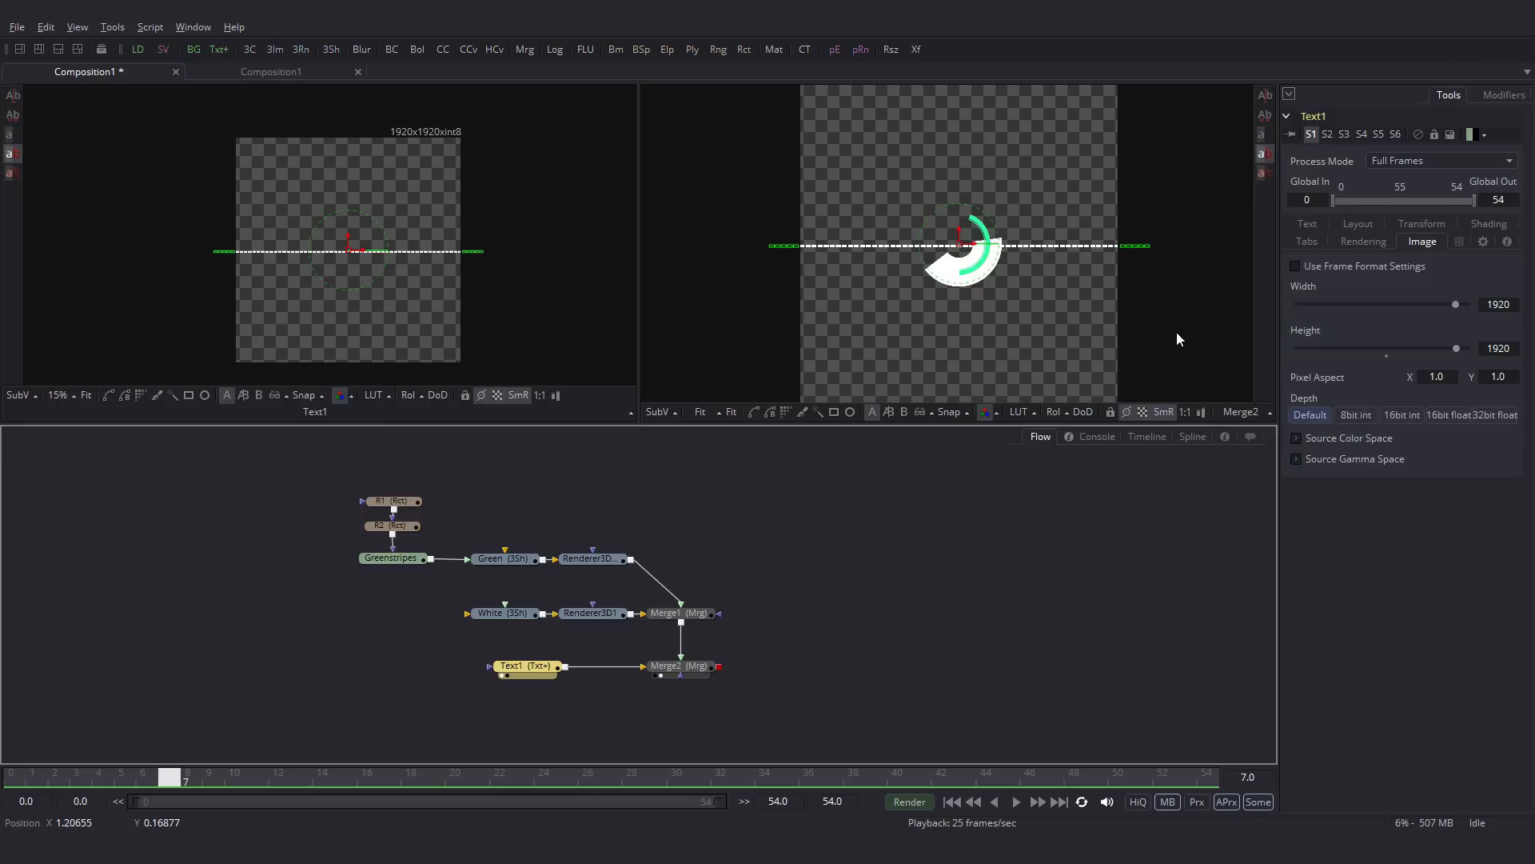
Step: Change the Text1 font style to Regular
{"action": "left_click", "coordinate": [1307, 229]}
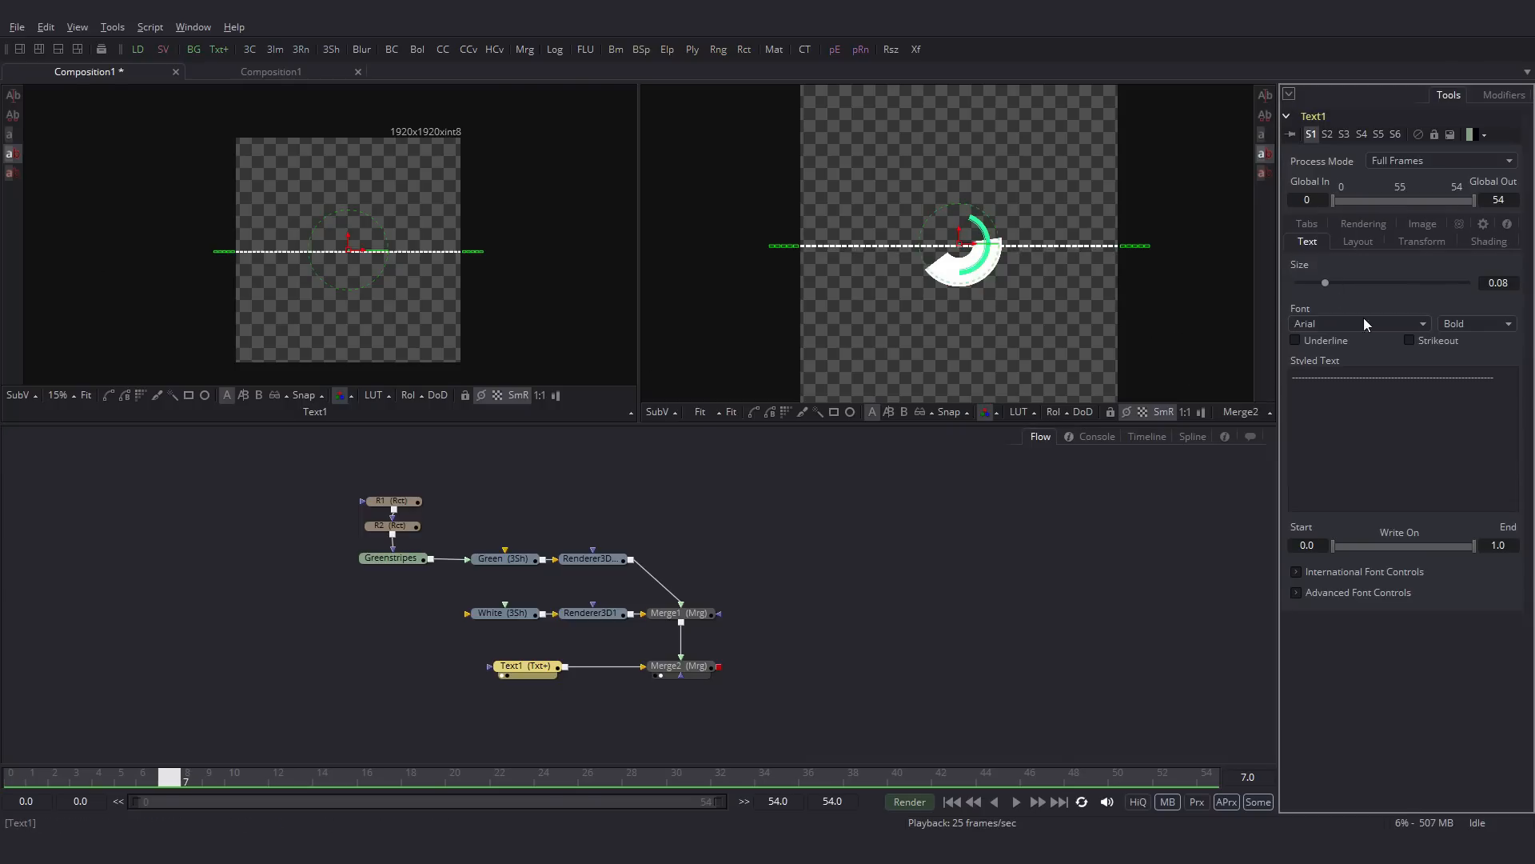
{"action": "left_click", "coordinate": [1467, 325]}
{"action": "left_click", "coordinate": [1467, 397]}
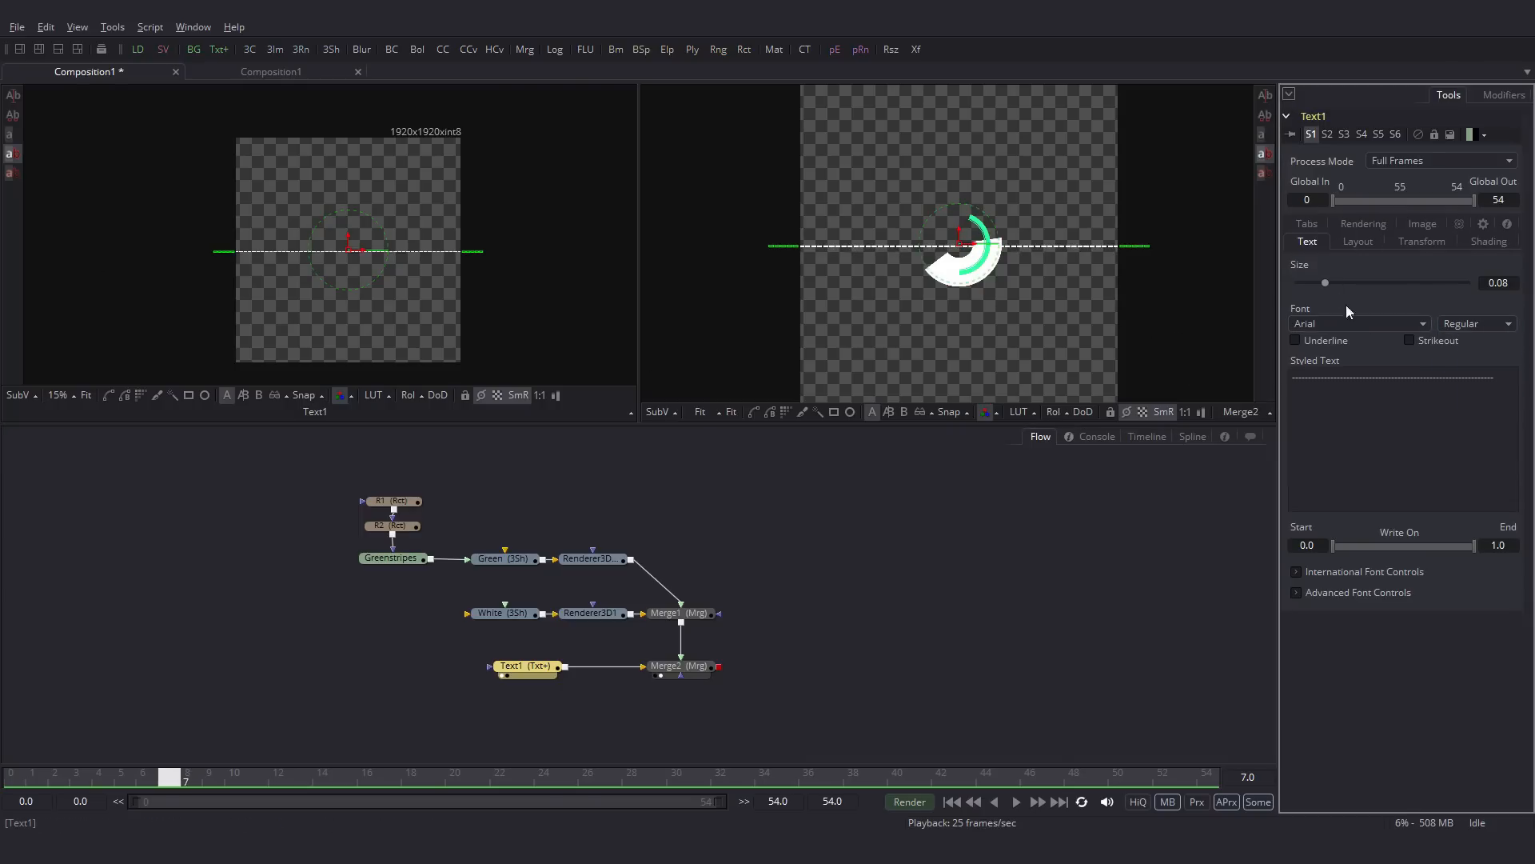
Step: Lay out the Text1 hyphens in a circle and increase the text size to about 0.093
{"action": "left_click", "coordinate": [1366, 241]}
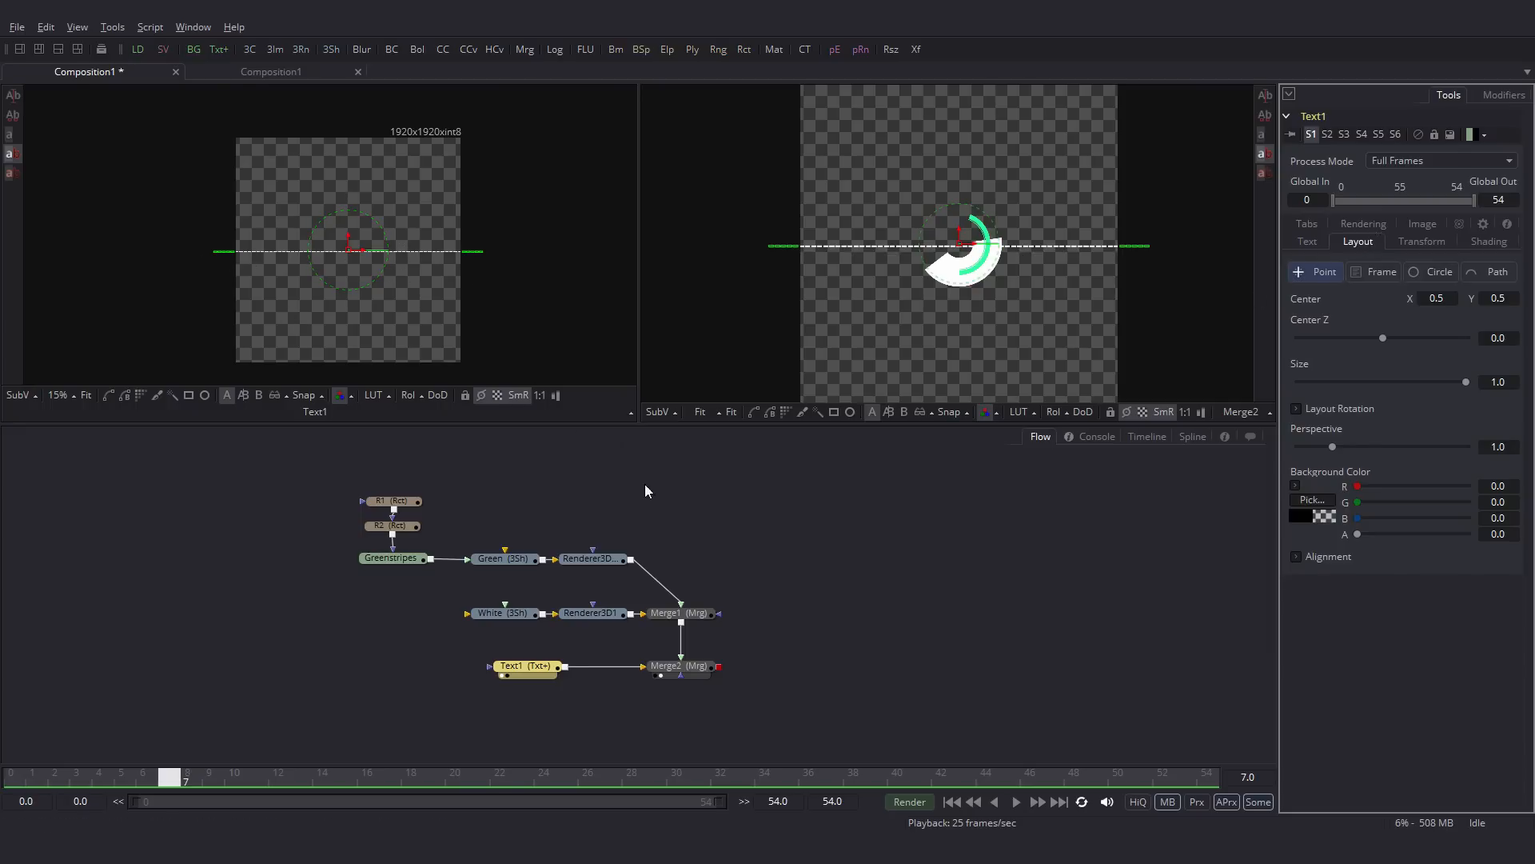
{"action": "left_click", "coordinate": [1431, 271]}
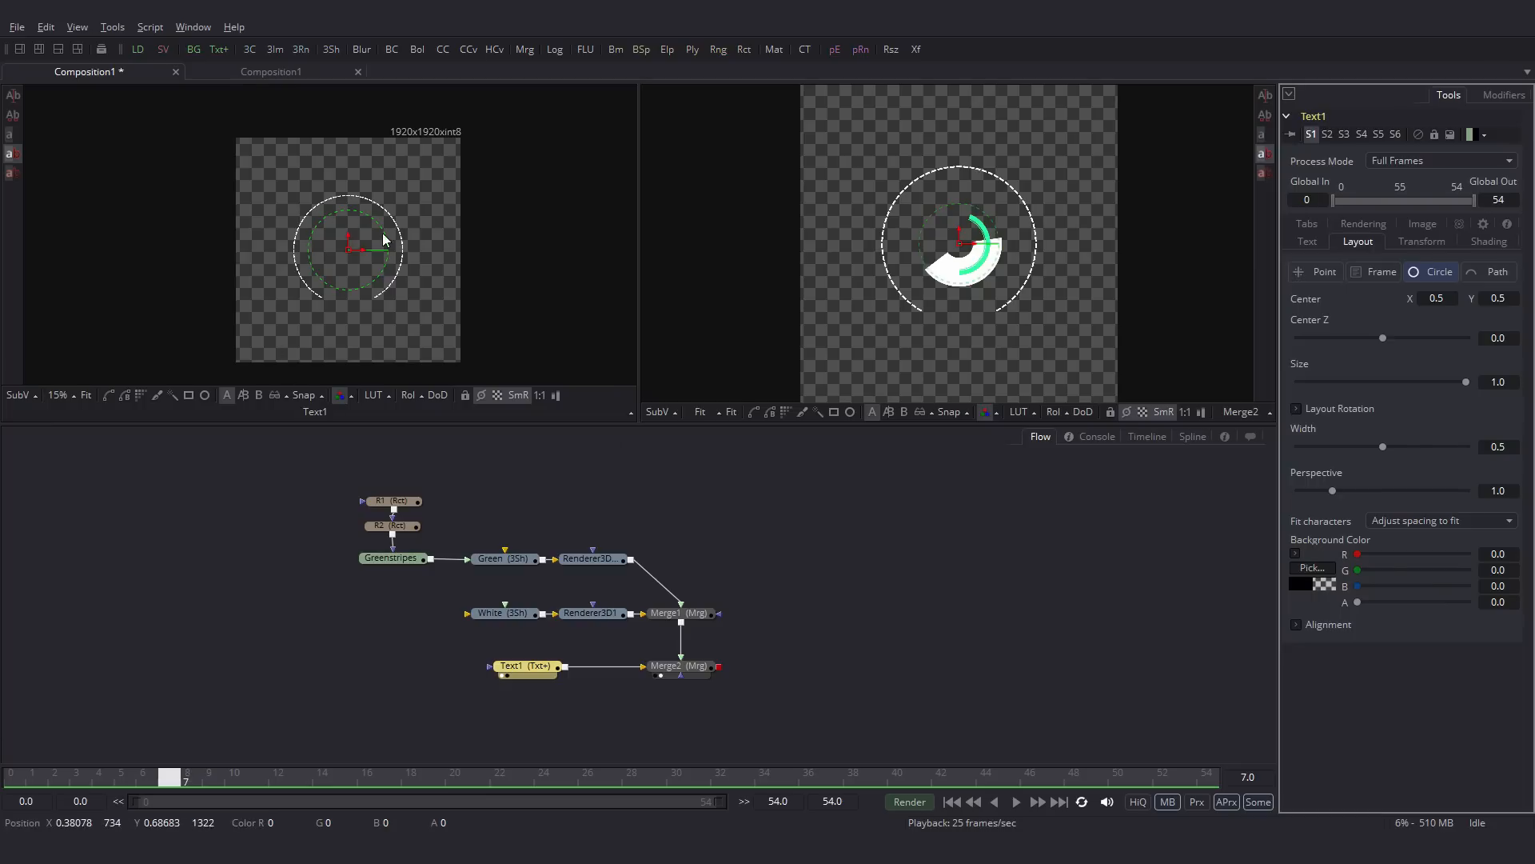
{"action": "left_click", "coordinate": [1307, 240]}
{"action": "left_click_drag", "start_coordinate": [1330, 285], "coordinate": [1331, 285]}
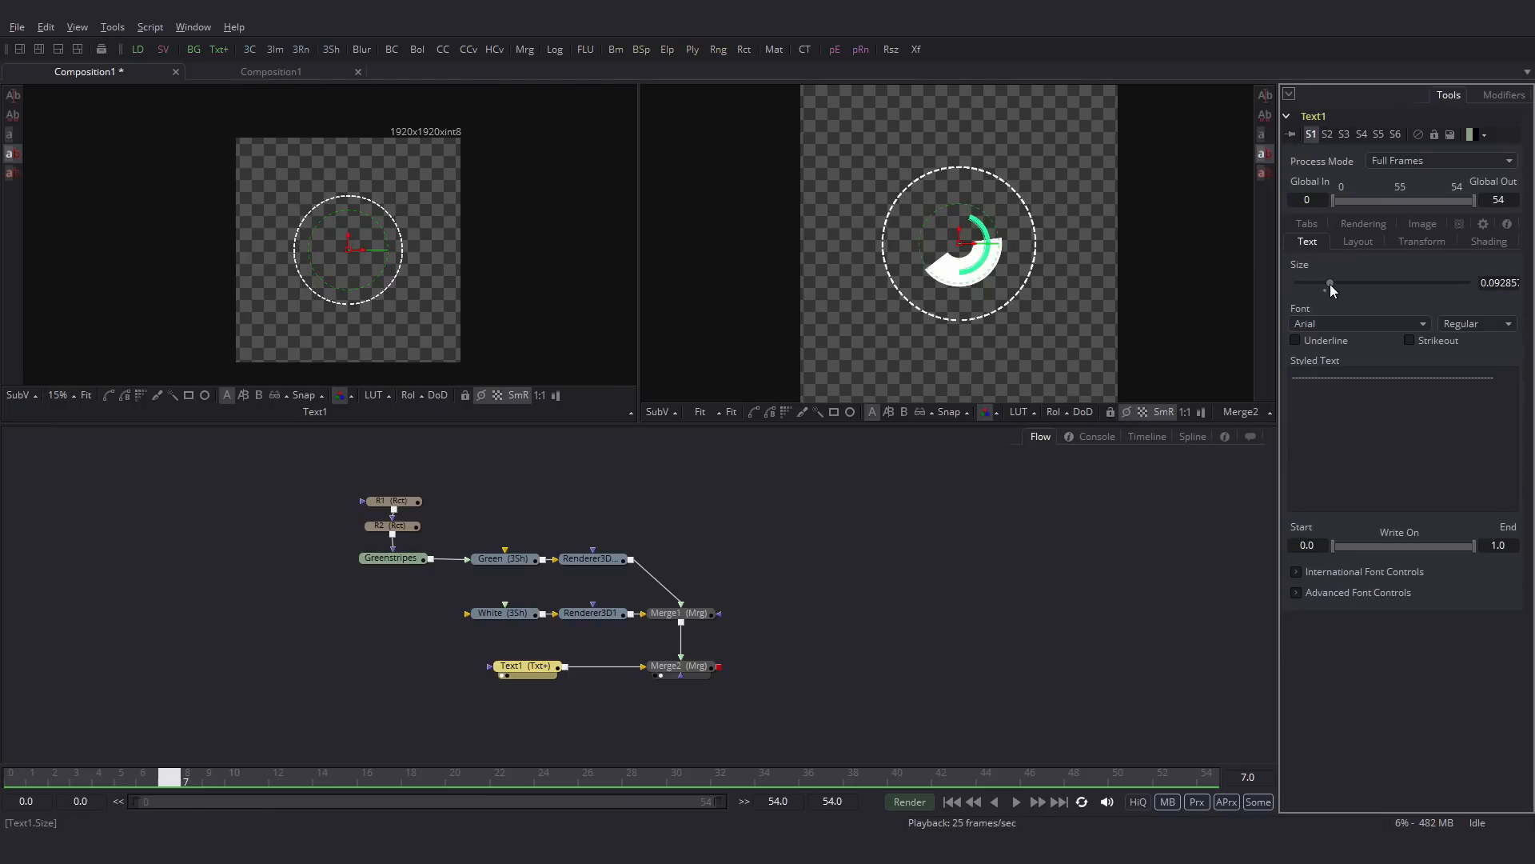
Step: Increase Text1's character spacing to about 1.01
{"action": "left_click", "coordinate": [1420, 241]}
{"action": "left_click_drag", "start_coordinate": [1340, 313], "coordinate": [1341, 310]}
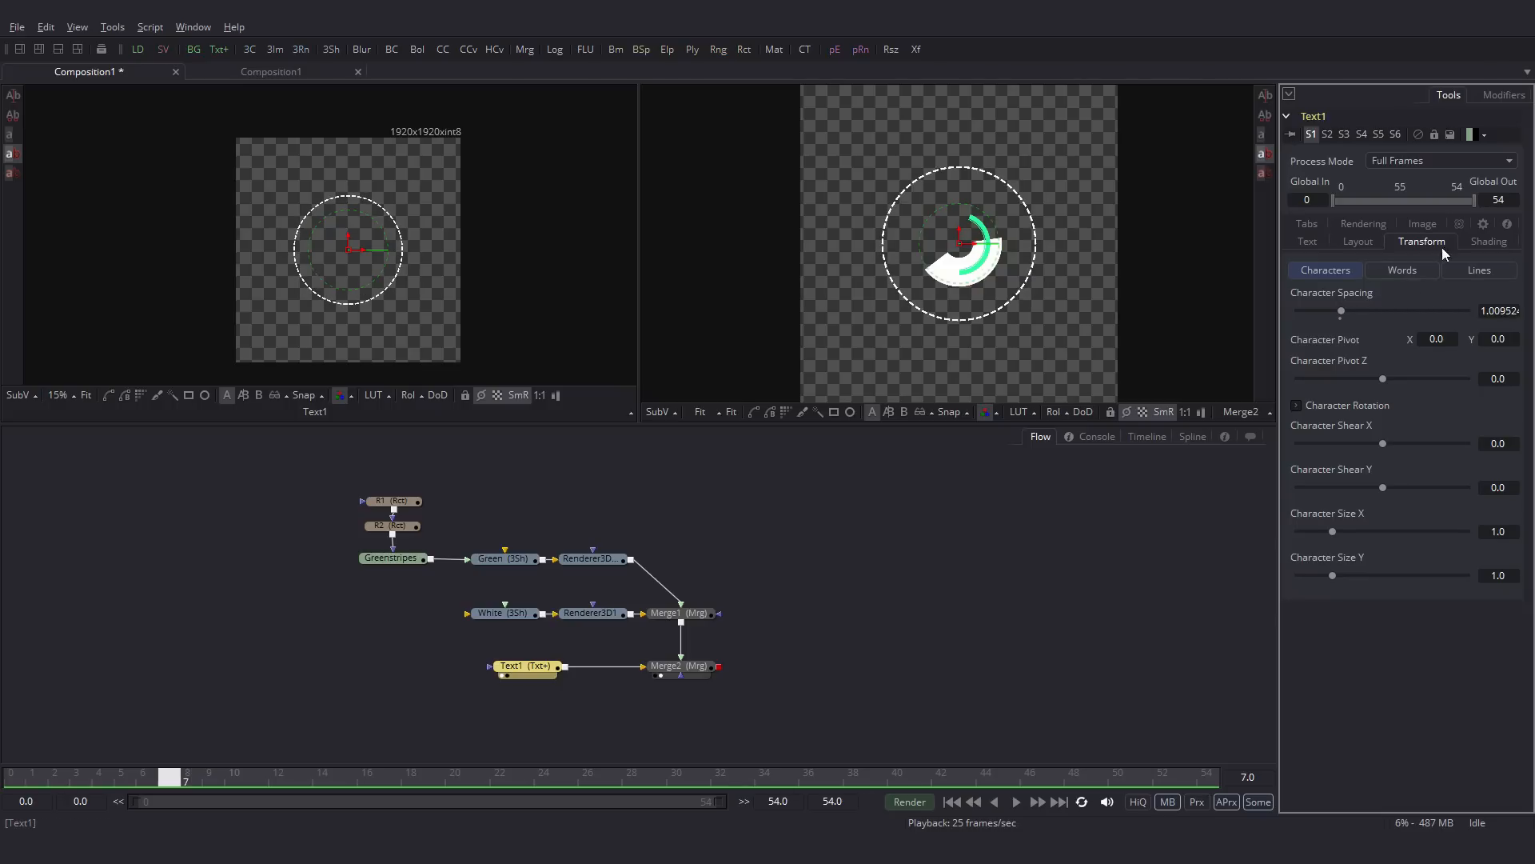
Step: Color Text1 pale yellow and switch its shading appearance from text fill to border fill
{"action": "left_click", "coordinate": [1488, 241]}
{"action": "left_click", "coordinate": [1311, 575]}
{"action": "left_click", "coordinate": [1380, 621]}
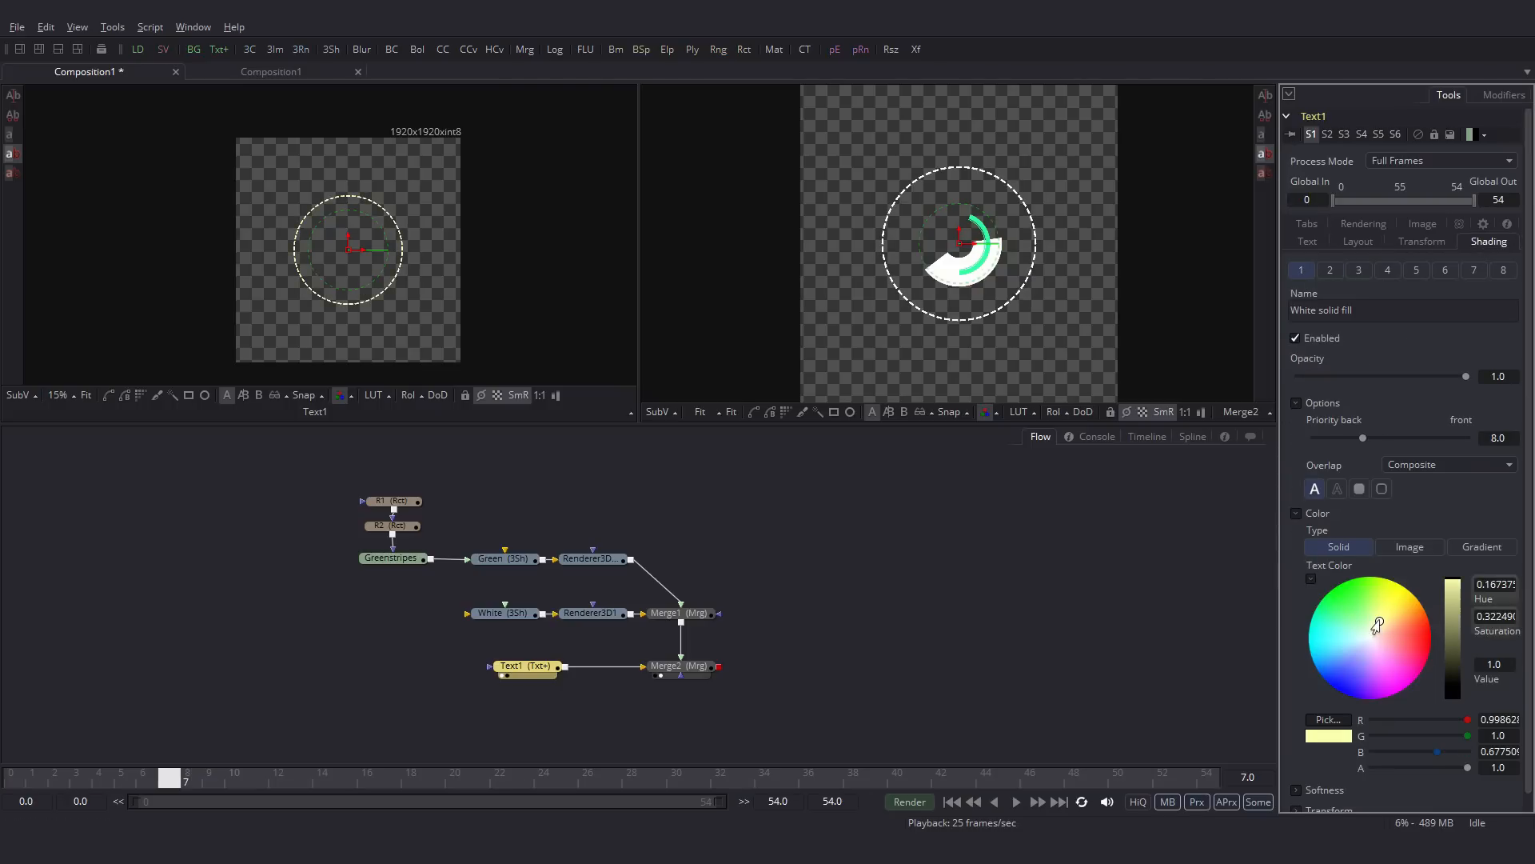
{"action": "left_click", "coordinate": [1358, 491]}
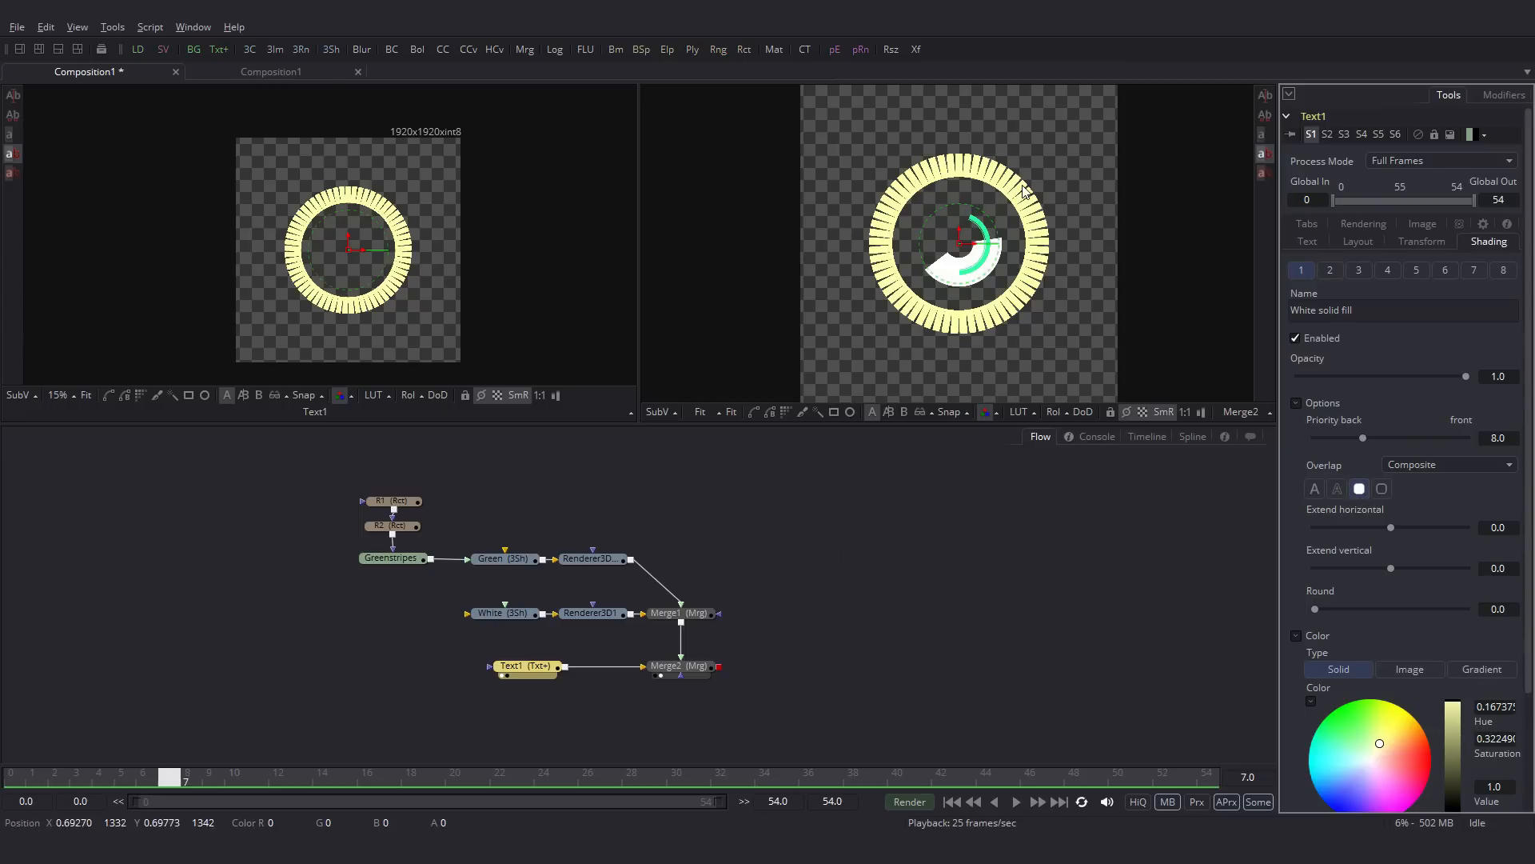
Step: Set the circle layout's Center Z of Text1 to about 0.43
{"action": "left_click", "coordinate": [1357, 241]}
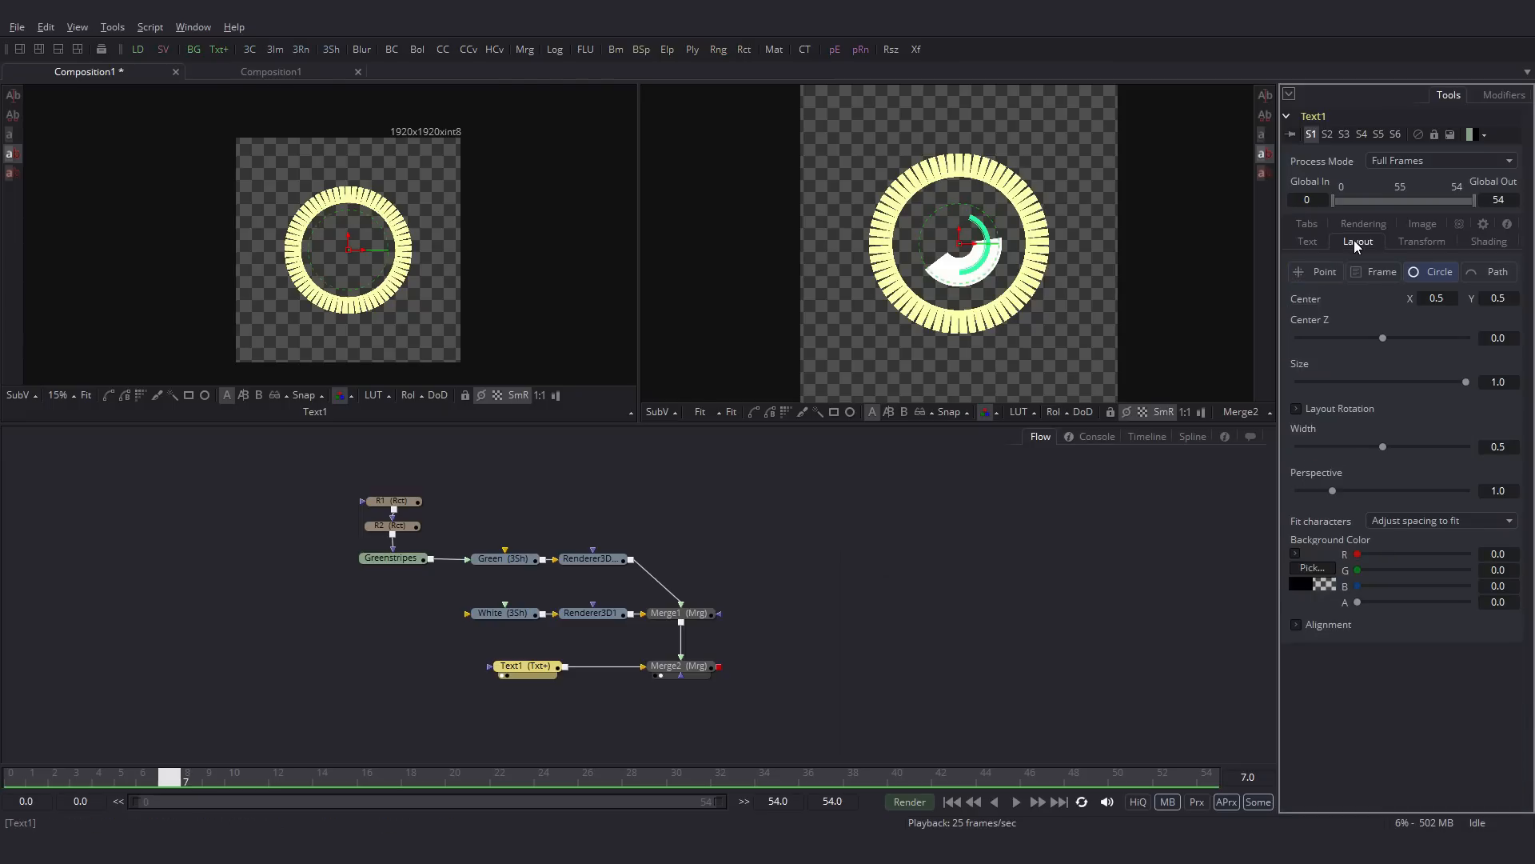
{"action": "left_click", "coordinate": [1295, 408]}
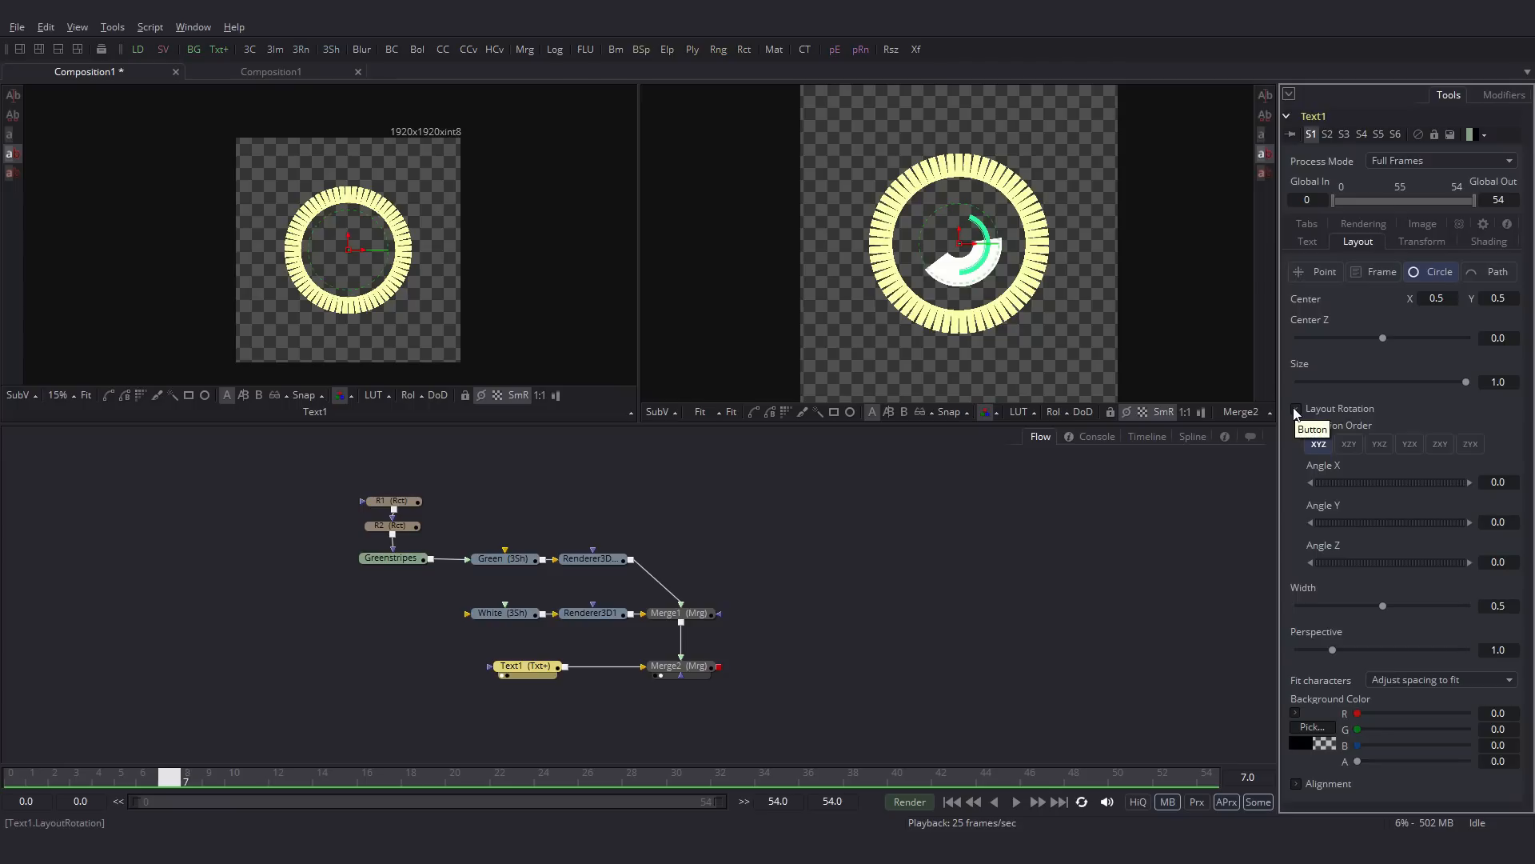
{"action": "left_click_drag", "start_coordinate": [1382, 338], "coordinate": [1390, 344]}
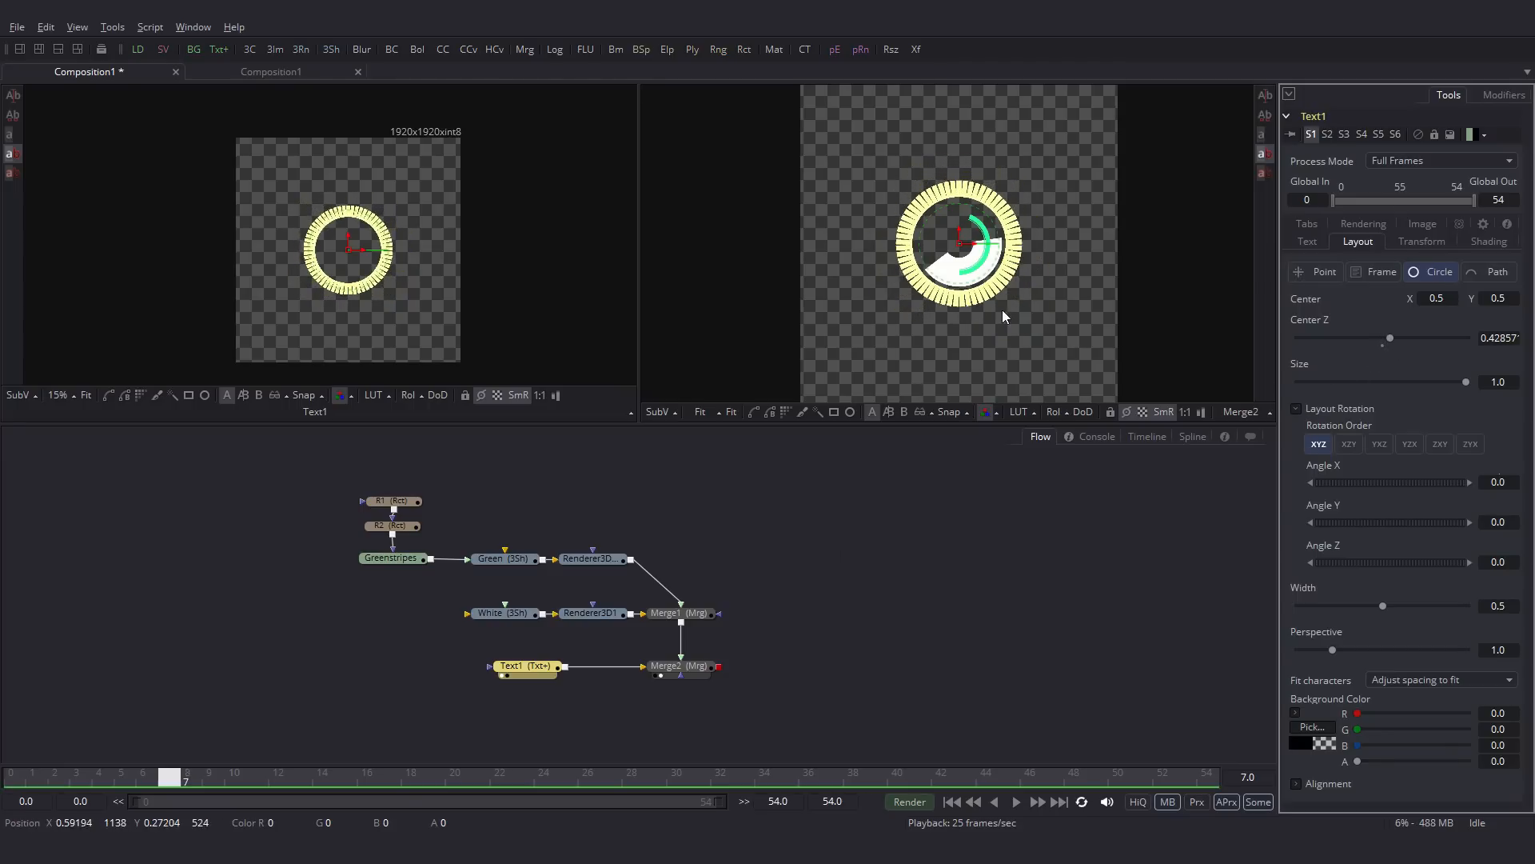
Step: Swap the foreground and background inputs of Merge2 so the rings layer over the text circle
{"action": "scroll", "coordinate": [1006, 317], "scroll_direction": "up", "scroll_amount": 2}
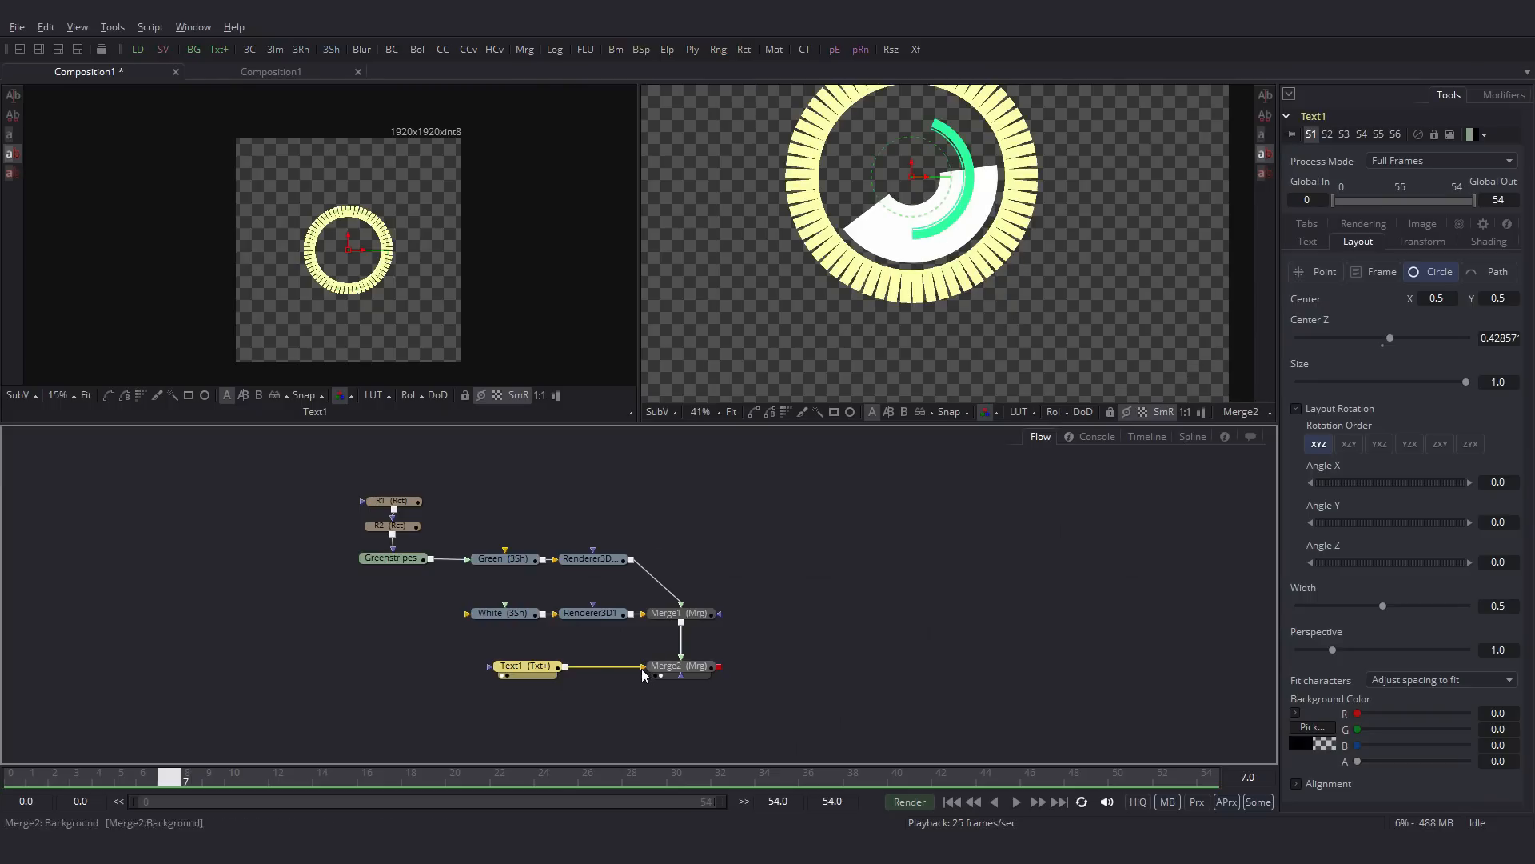
{"action": "left_click_drag", "start_coordinate": [637, 668], "coordinate": [681, 658]}
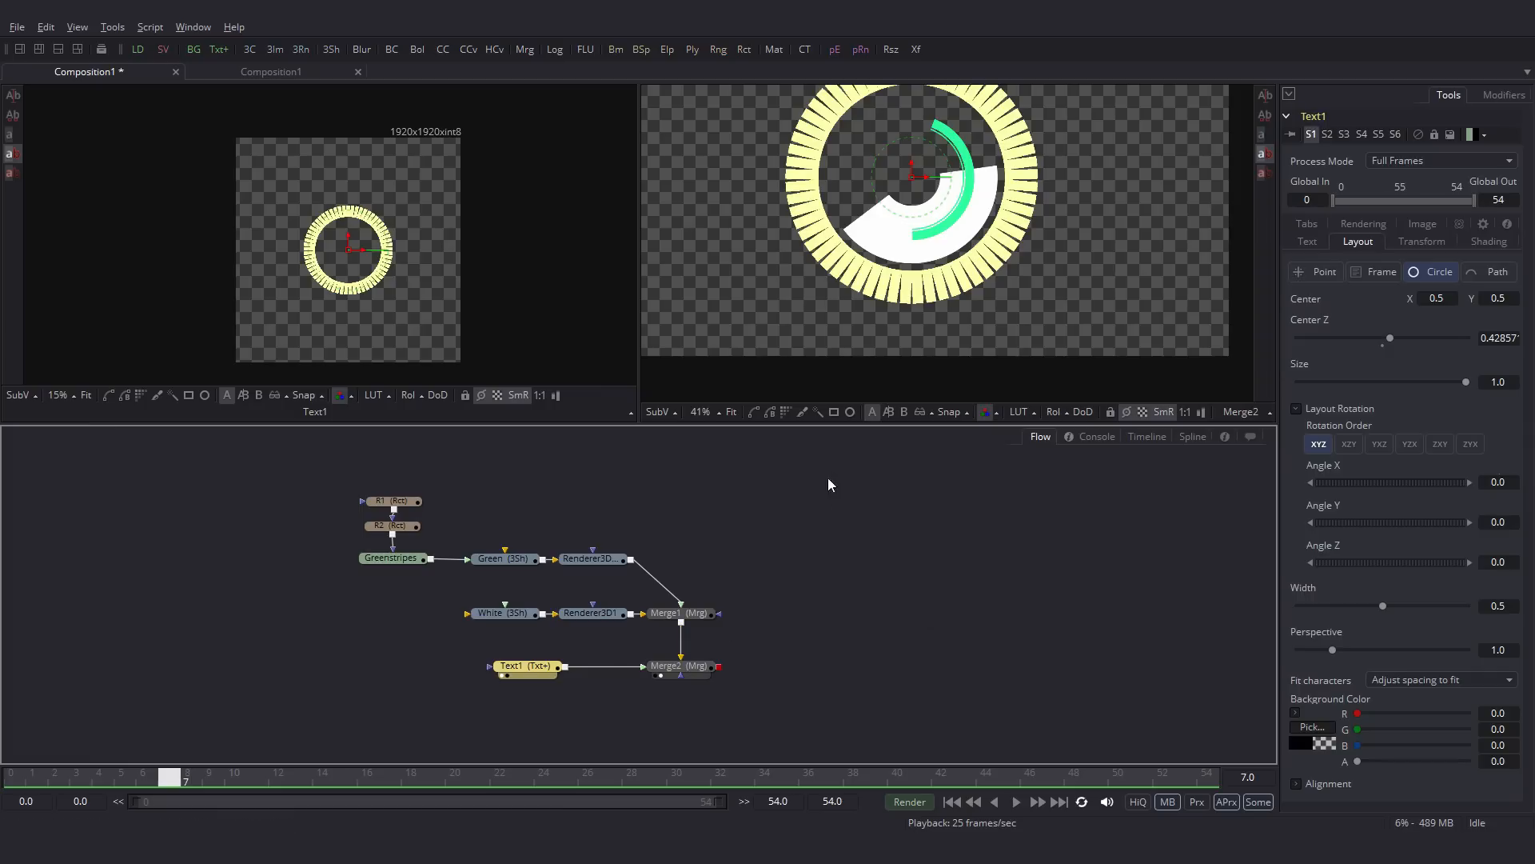
{"action": "left_click", "coordinate": [731, 412]}
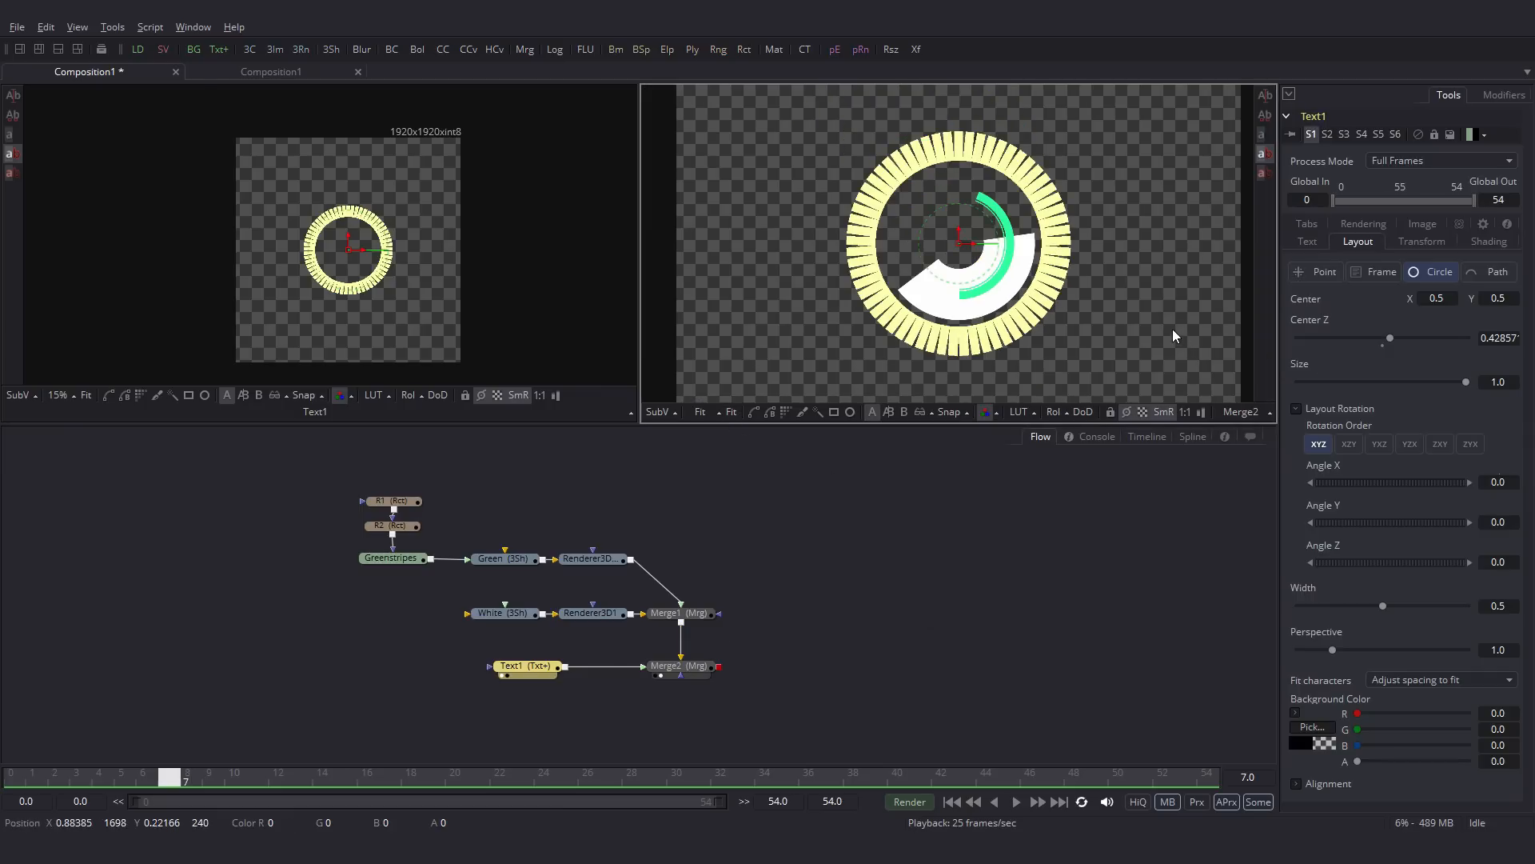
{"action": "scroll", "coordinate": [1102, 320], "scroll_direction": "up", "scroll_amount": 2}
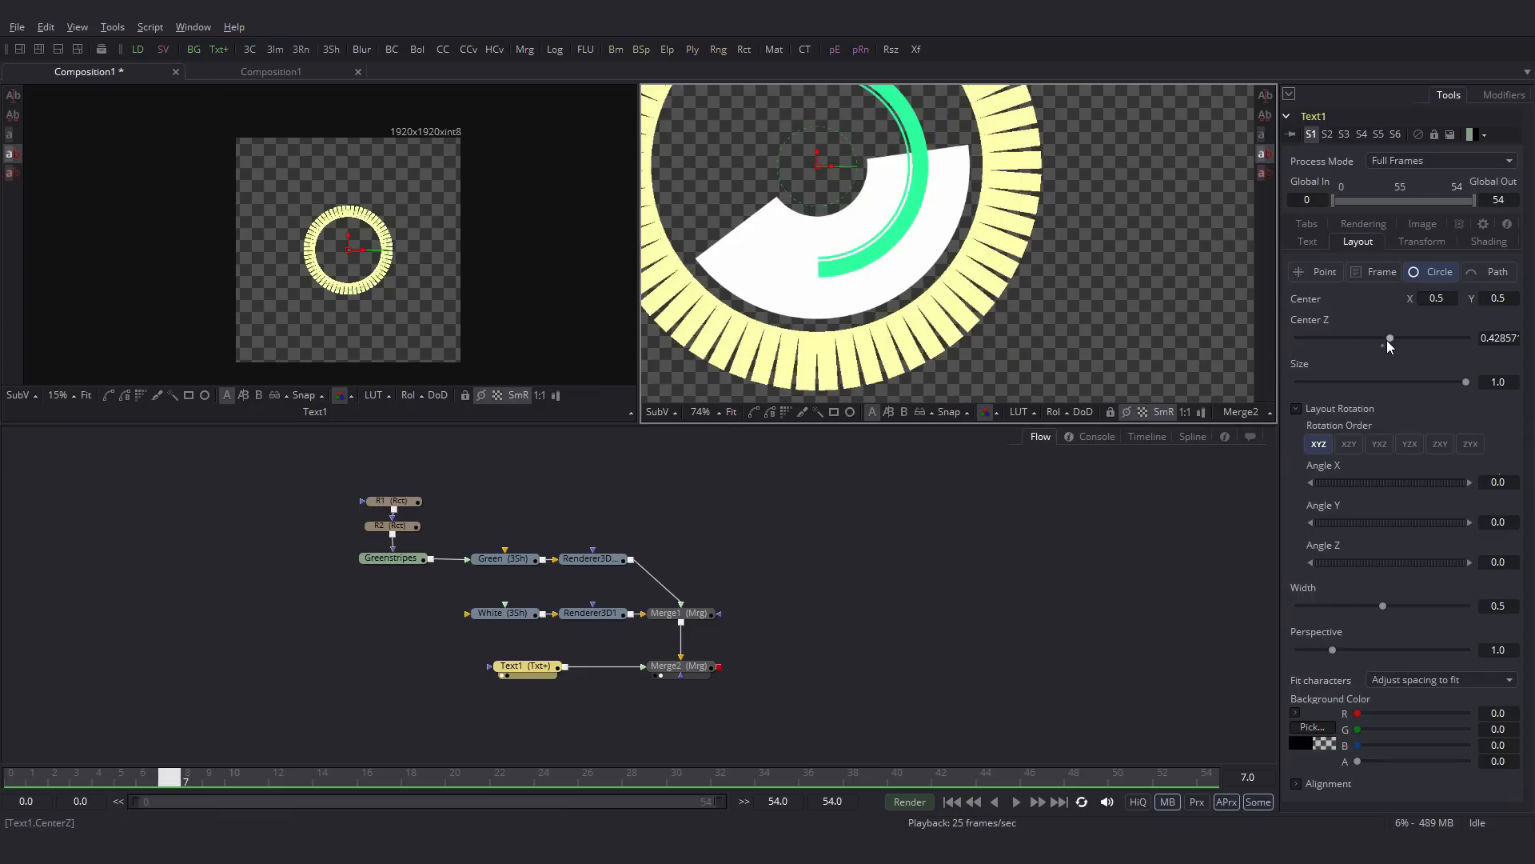
Step: Increase Text1's layout Center Z to about 0.52 so its circle fits close around the white ring
{"action": "left_click_drag", "start_coordinate": [1390, 340], "coordinate": [1393, 341]}
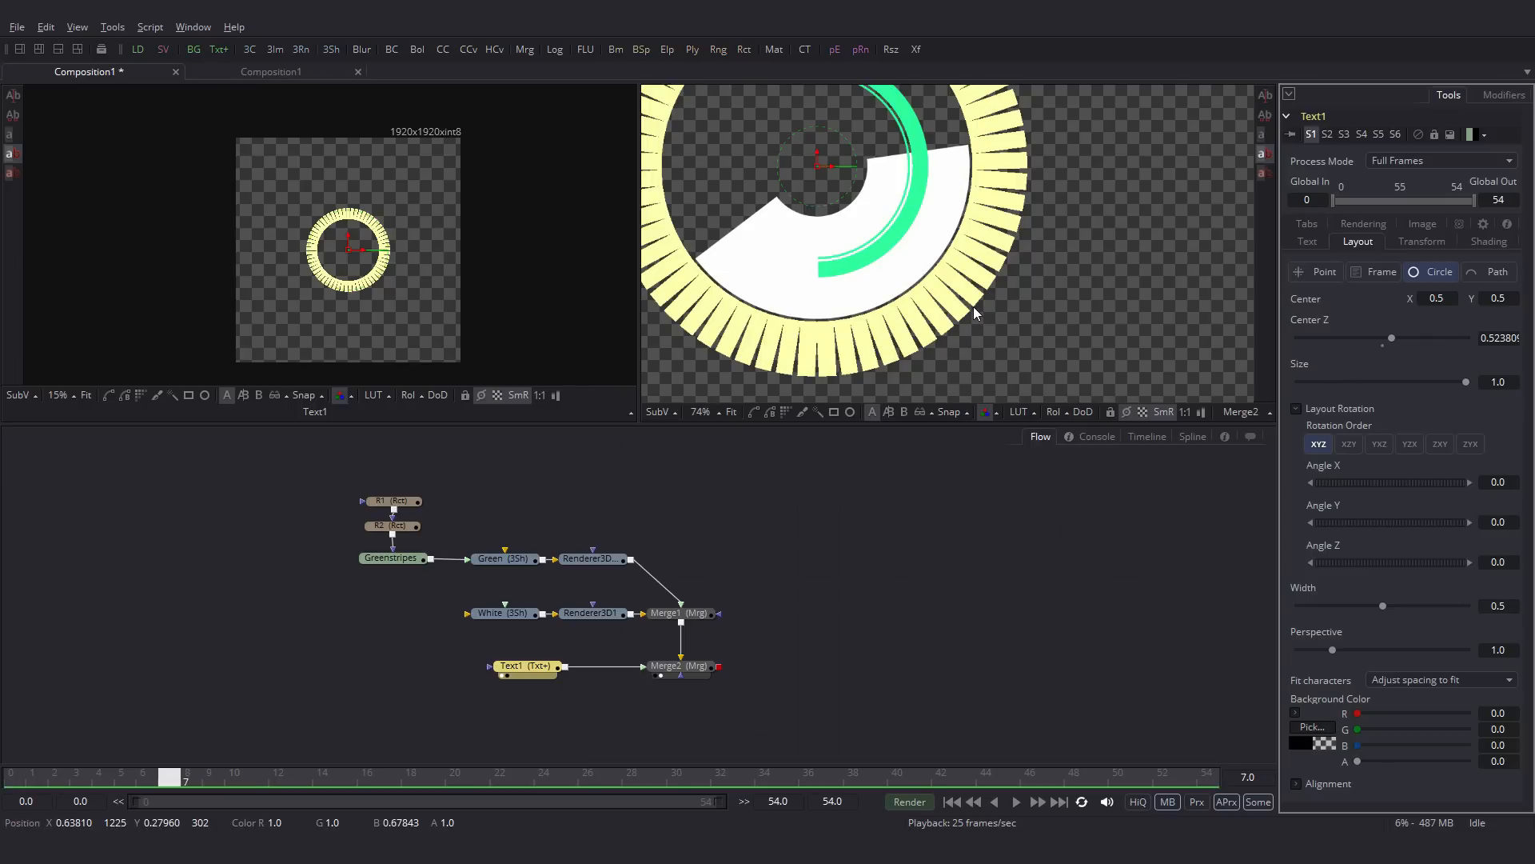
{"action": "scroll", "coordinate": [972, 306], "scroll_direction": "down", "scroll_amount": 2}
{"action": "left_click", "coordinate": [732, 413]}
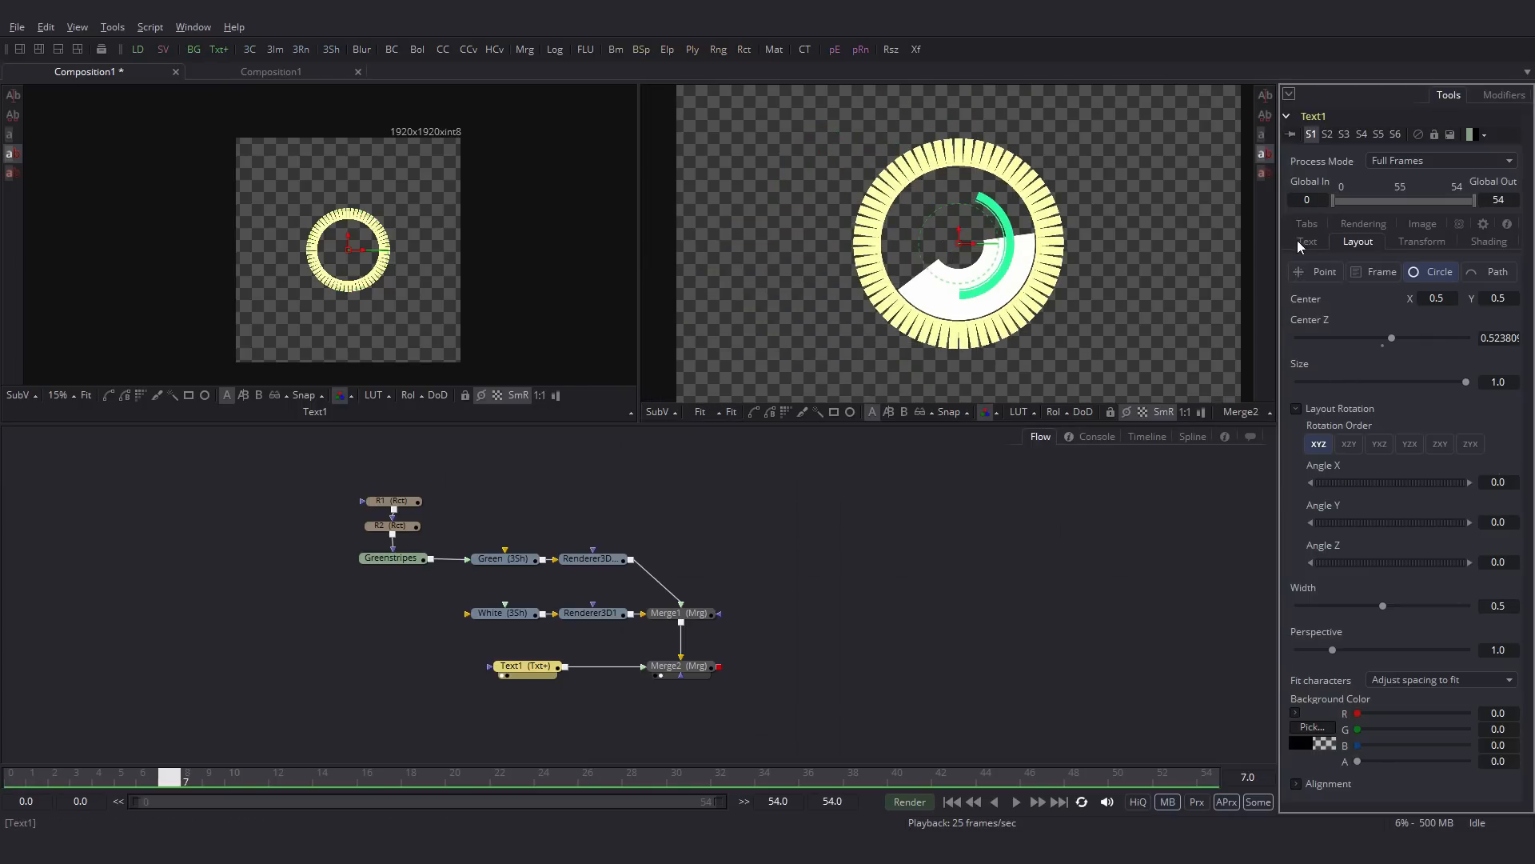
Step: Set Text1's layout rotation Angle Z to 180 and test where the write-on effect starts
{"action": "left_click", "coordinate": [1304, 240]}
{"action": "left_click_drag", "start_coordinate": [1333, 545], "coordinate": [1332, 557]}
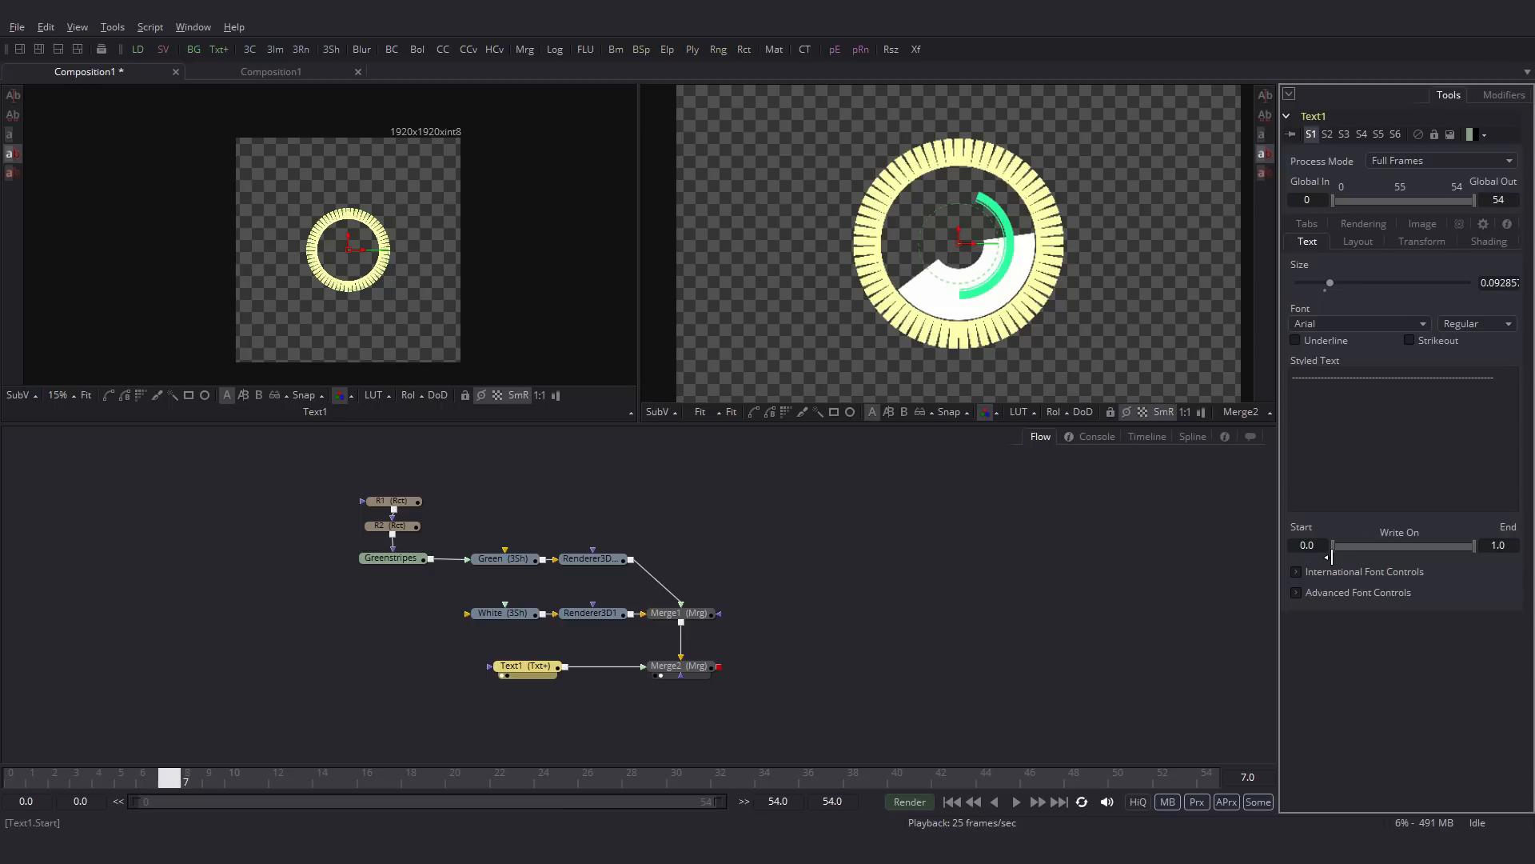
{"action": "left_click", "coordinate": [1358, 240]}
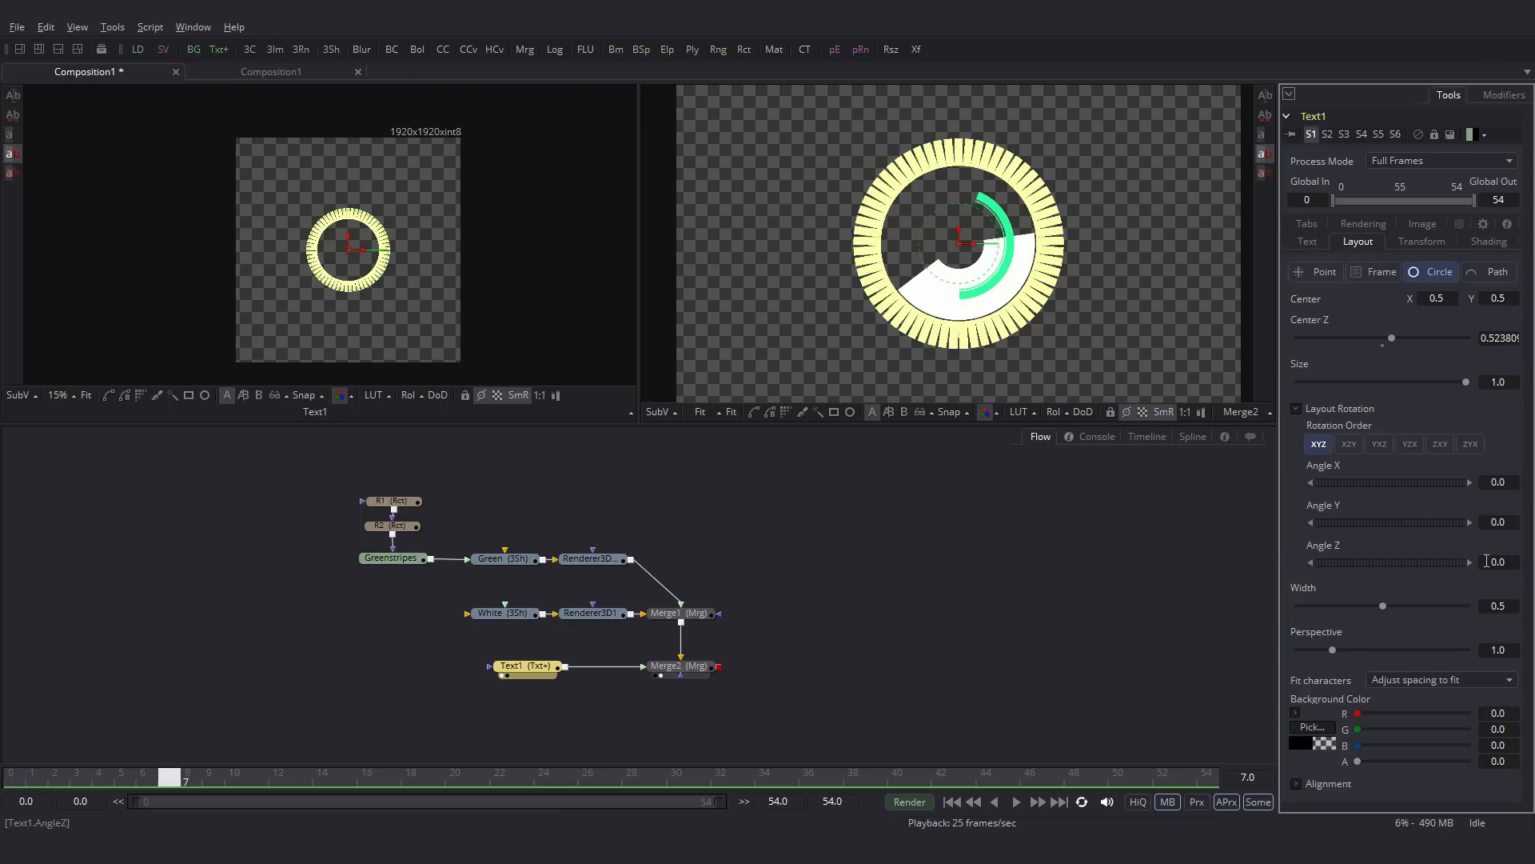
{"action": "key", "text": "Tab"}
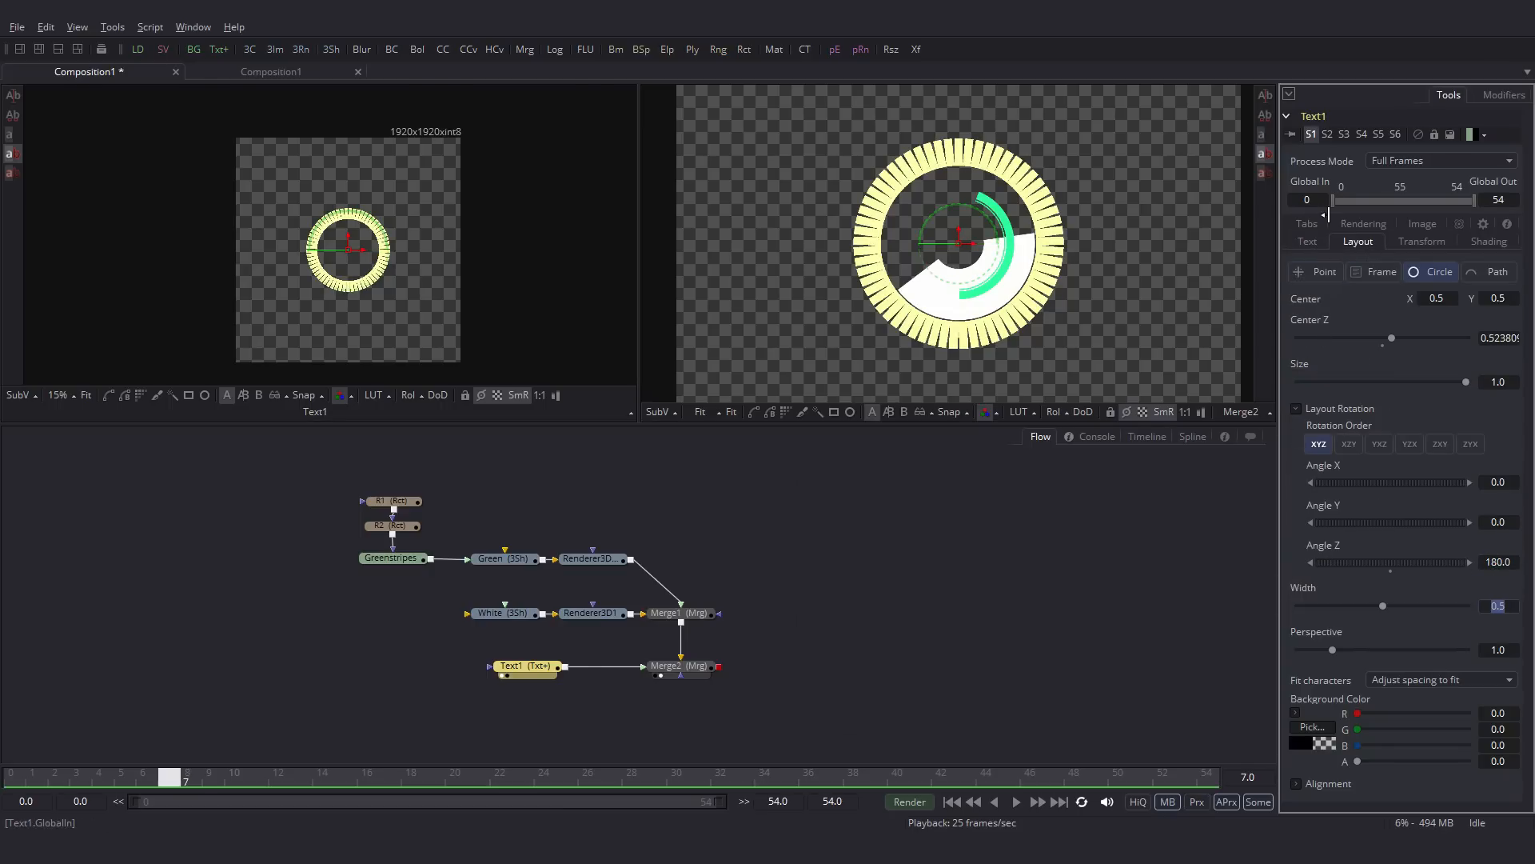
{"action": "left_click", "coordinate": [1312, 242]}
{"action": "left_click_drag", "start_coordinate": [1334, 546], "coordinate": [1366, 542]}
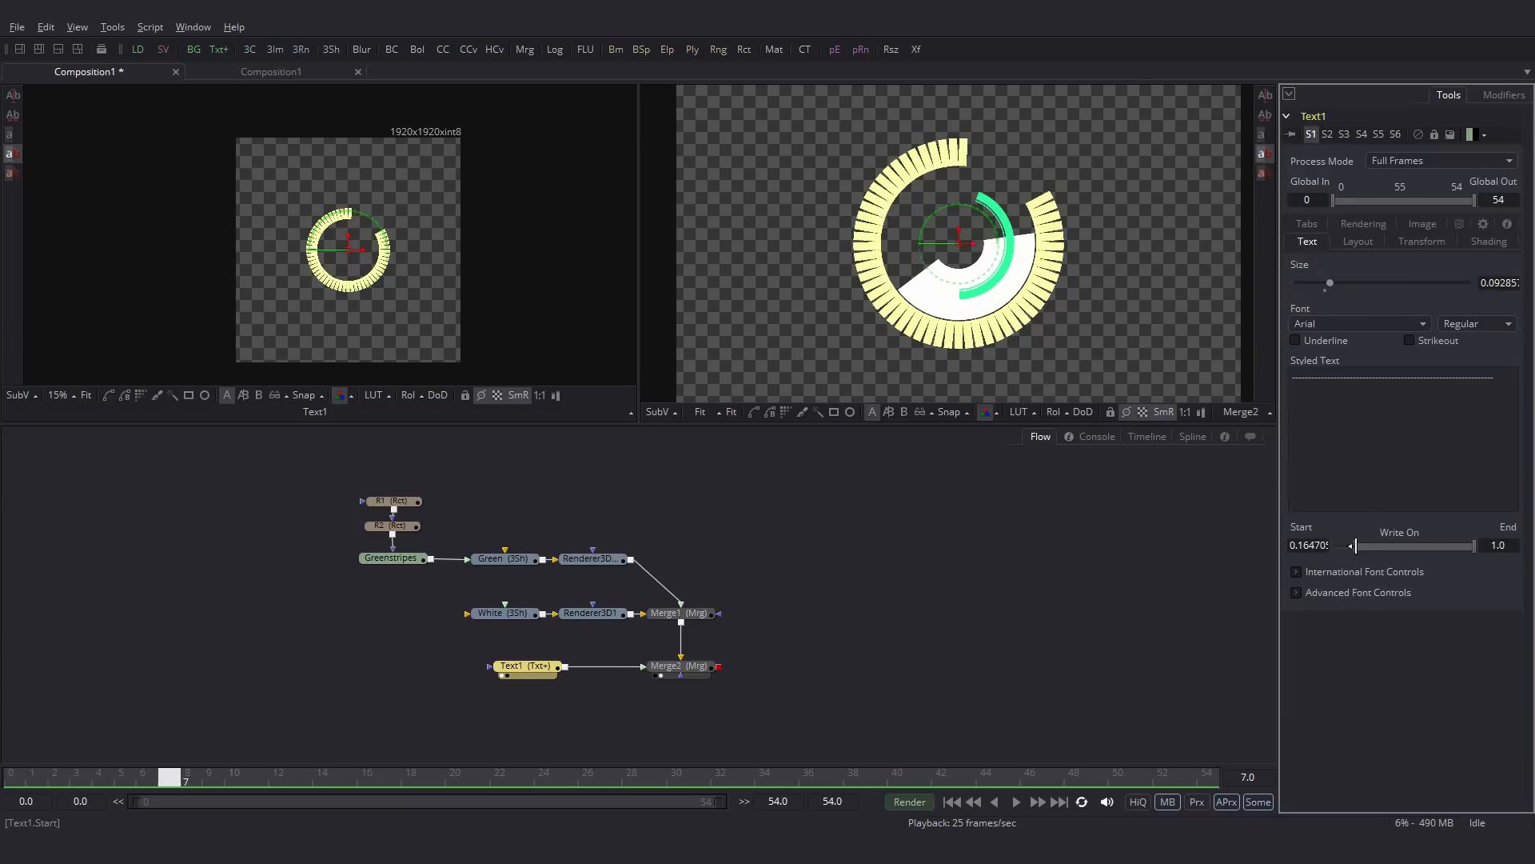
Step: Rotate Text1's characters with Character Angle Y at 95 and Character Angle Z at 115
{"action": "left_click", "coordinate": [1422, 242]}
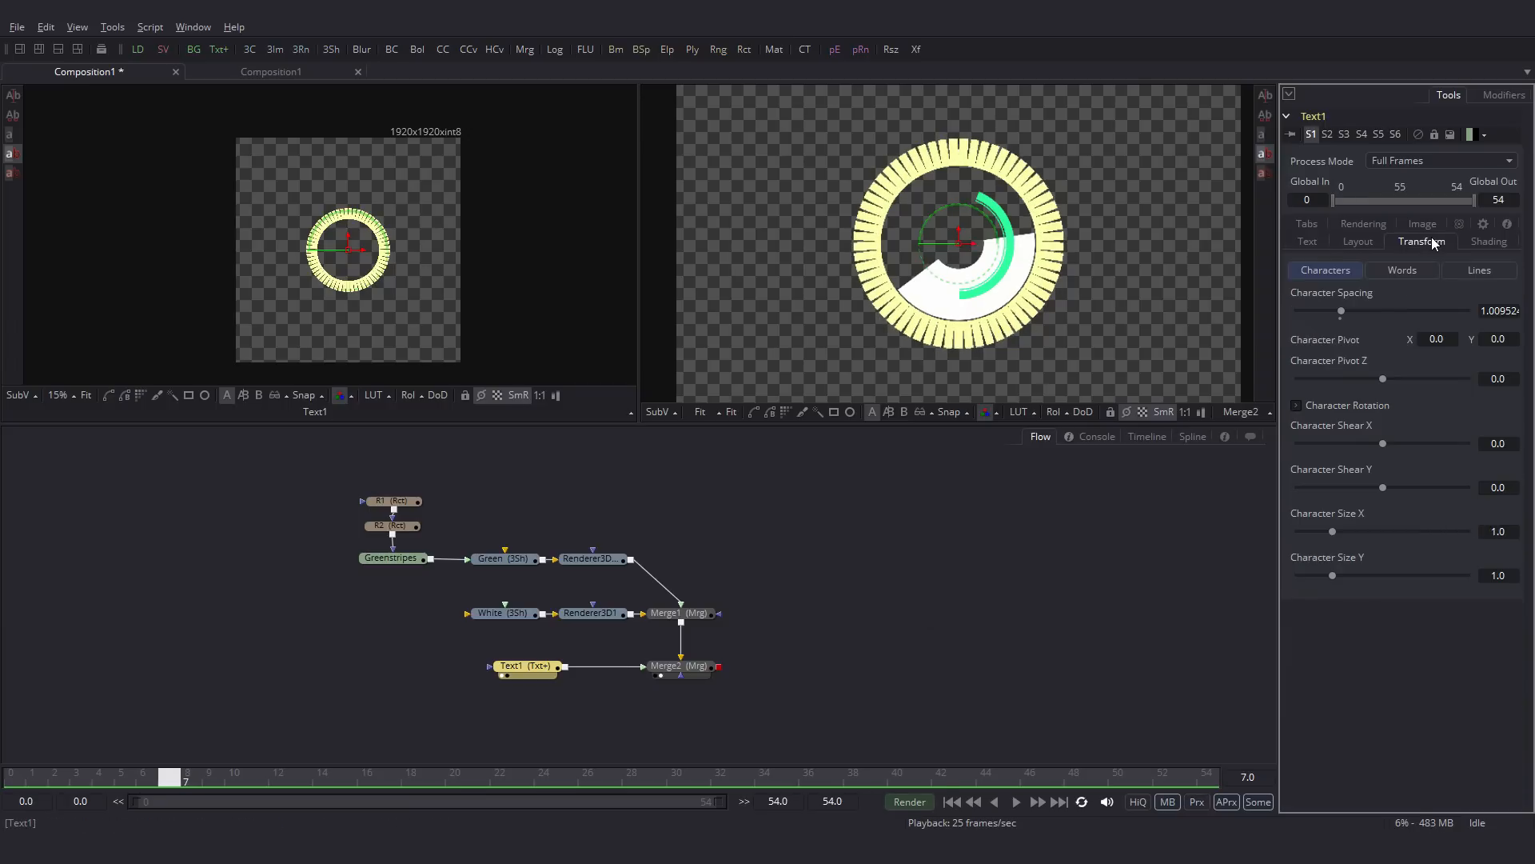
{"action": "left_click", "coordinate": [1296, 406]}
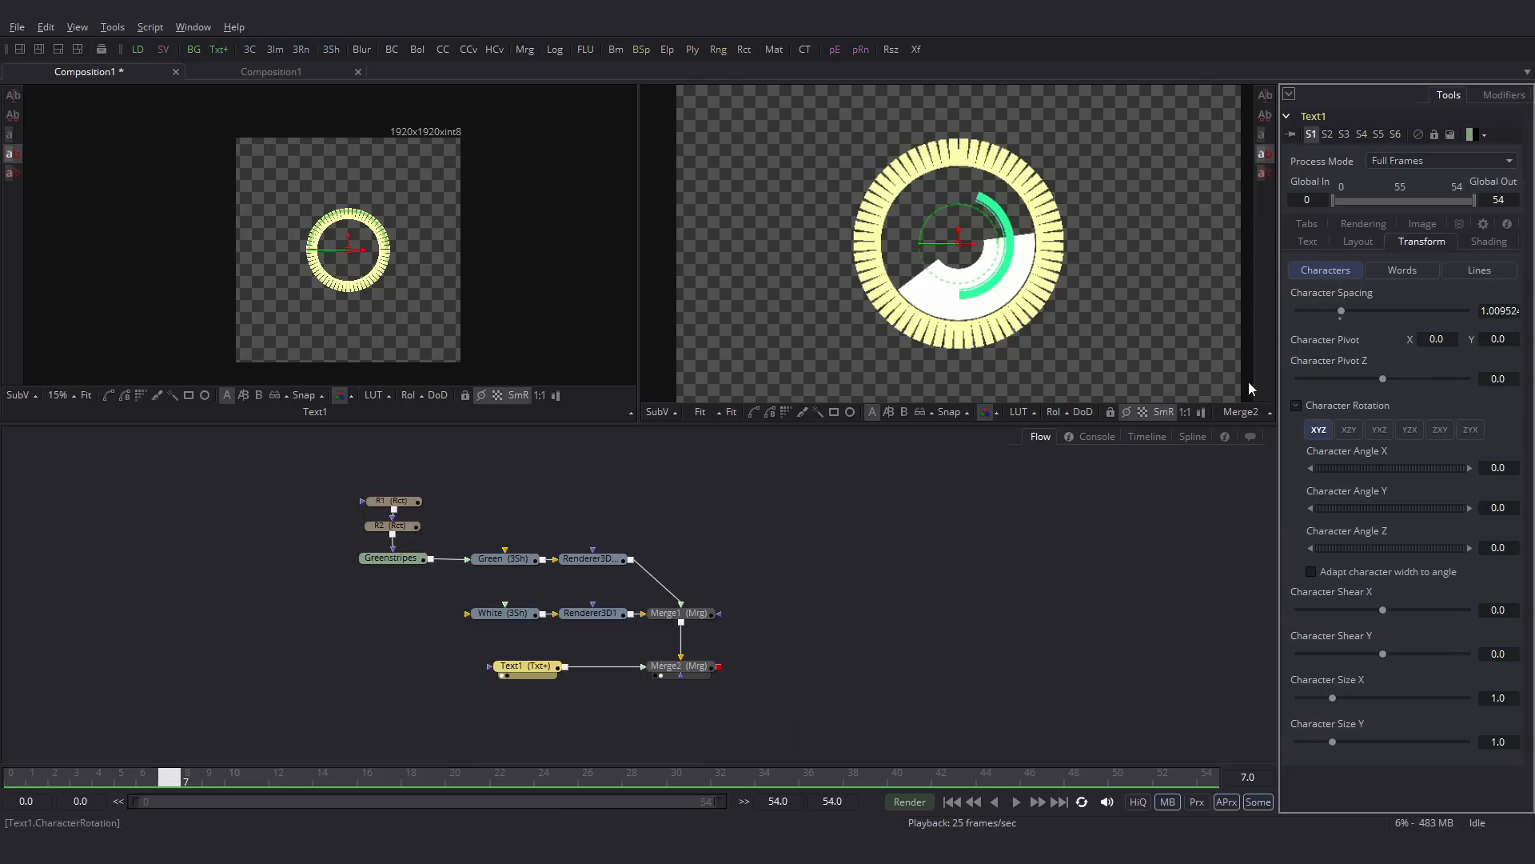
{"action": "left_click", "coordinate": [1139, 319]}
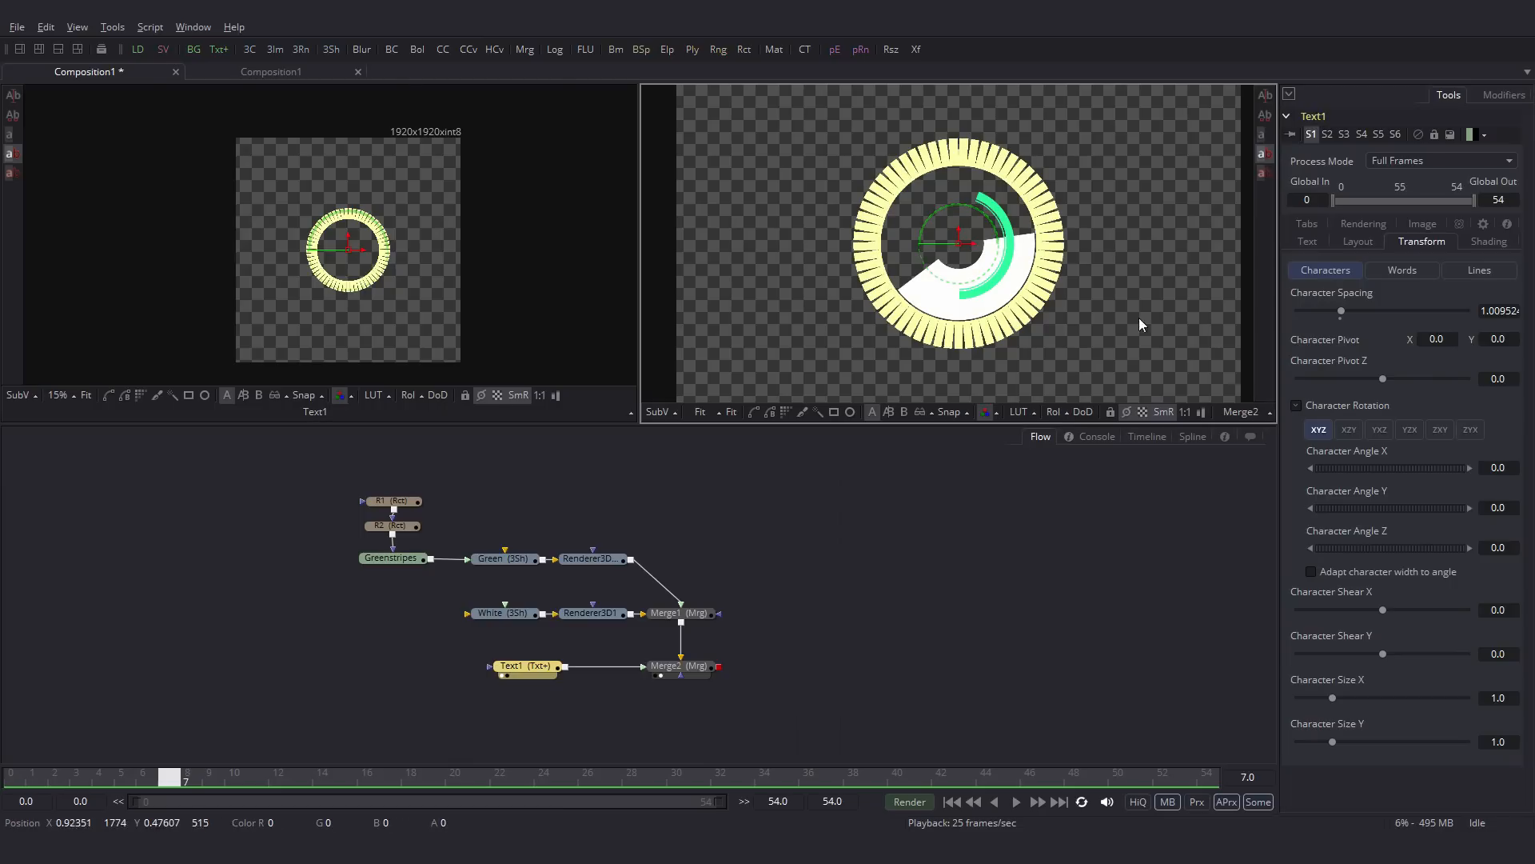
{"action": "left_click", "coordinate": [1500, 509]}
{"action": "type", "text": "95"}
{"action": "key", "text": "Return"}
{"action": "type", "text": "115"}
{"action": "key", "text": "Return"}
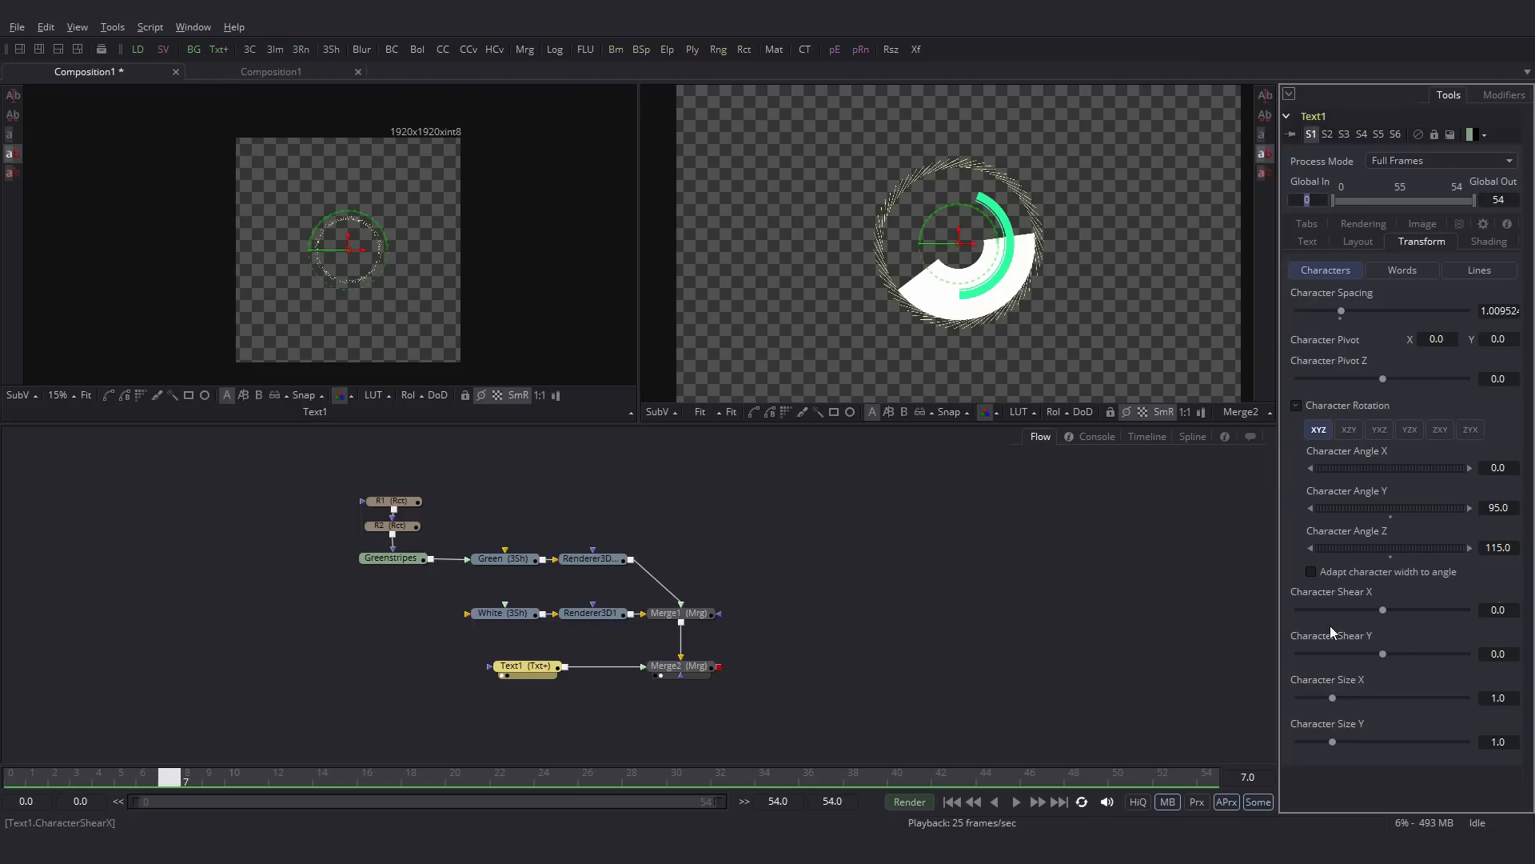
Step: Widen the tilted dashes by increasing Text1's Character Size X to about 2.69
{"action": "left_click", "coordinate": [1065, 313]}
{"action": "scroll", "coordinate": [1065, 314], "scroll_direction": "up", "scroll_amount": 2}
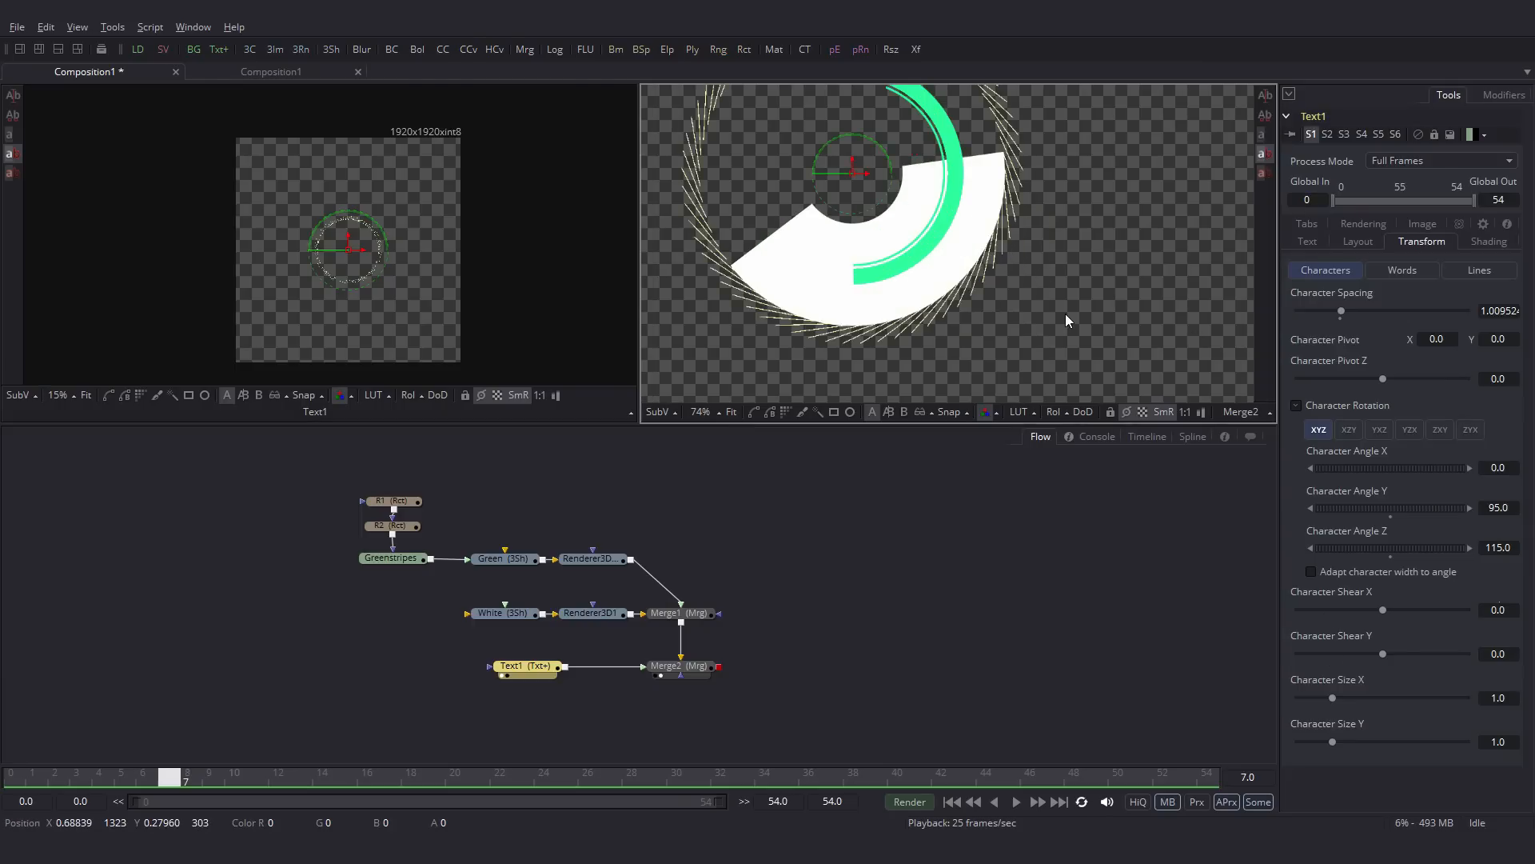
{"action": "scroll", "coordinate": [1065, 339], "scroll_direction": "up", "scroll_amount": 2}
{"action": "left_click_drag", "start_coordinate": [1334, 697], "coordinate": [1391, 705]}
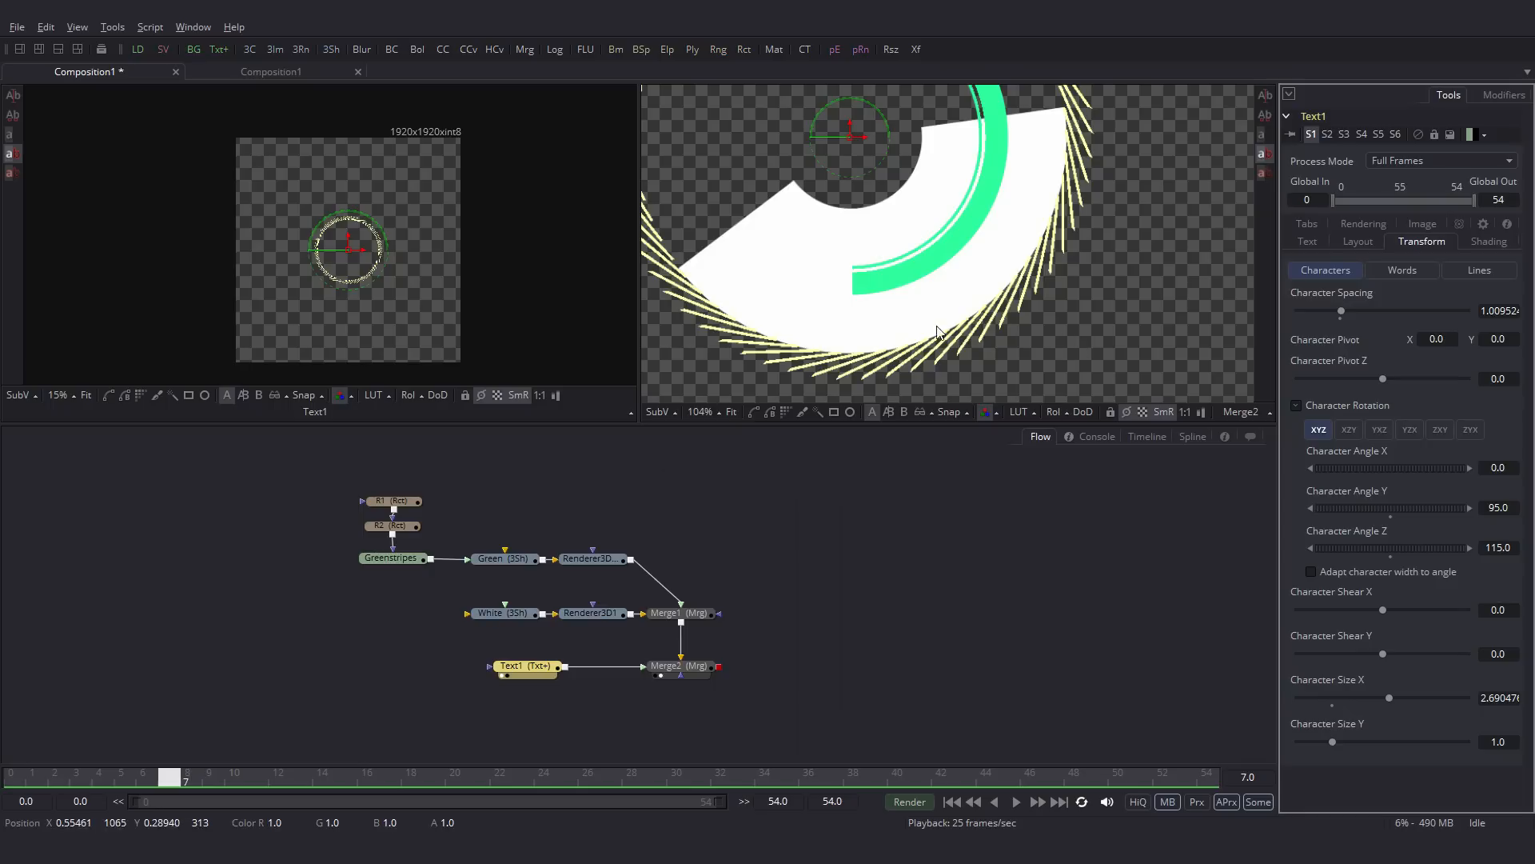
{"action": "scroll", "coordinate": [978, 308], "scroll_direction": "down", "scroll_amount": 2}
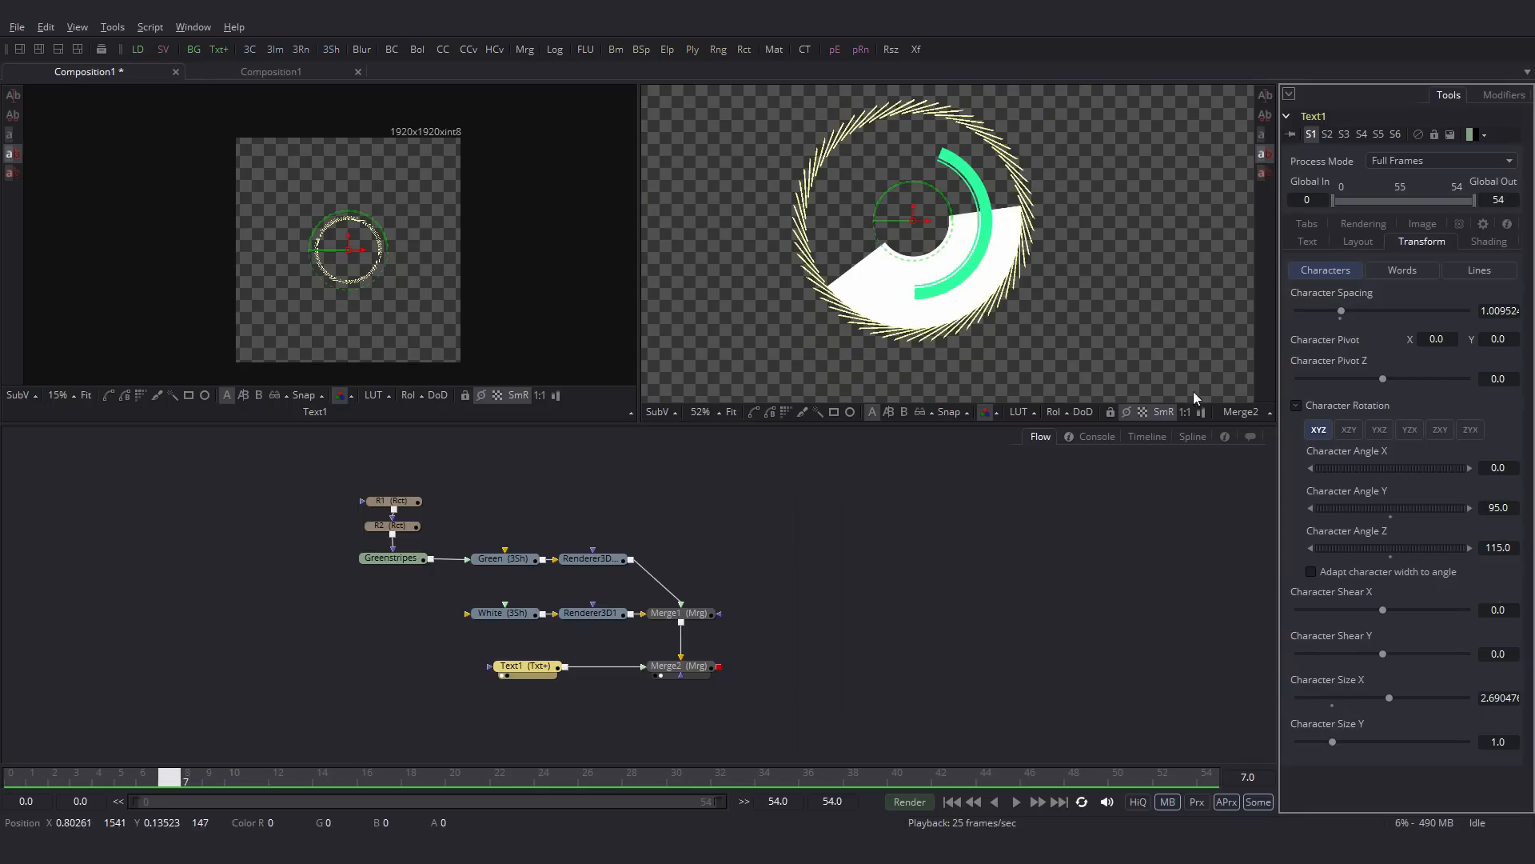
Step: At frame 0, set Text1's Write On End to 0.0 and animate both the Start and End values
{"action": "left_click", "coordinate": [1353, 240]}
{"action": "left_click", "coordinate": [1315, 240]}
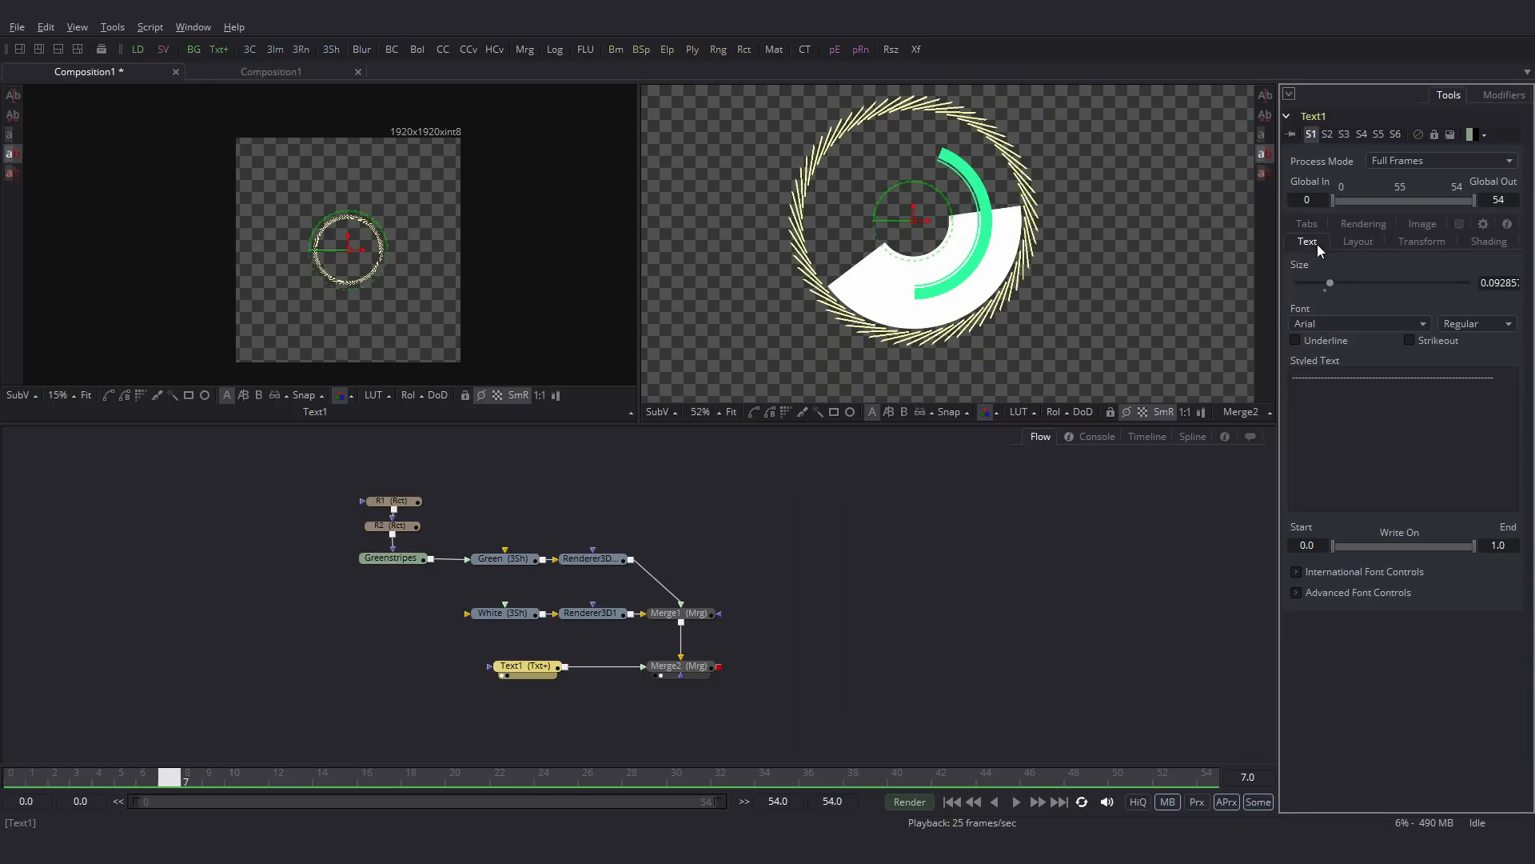
{"action": "left_click", "coordinate": [15, 780]}
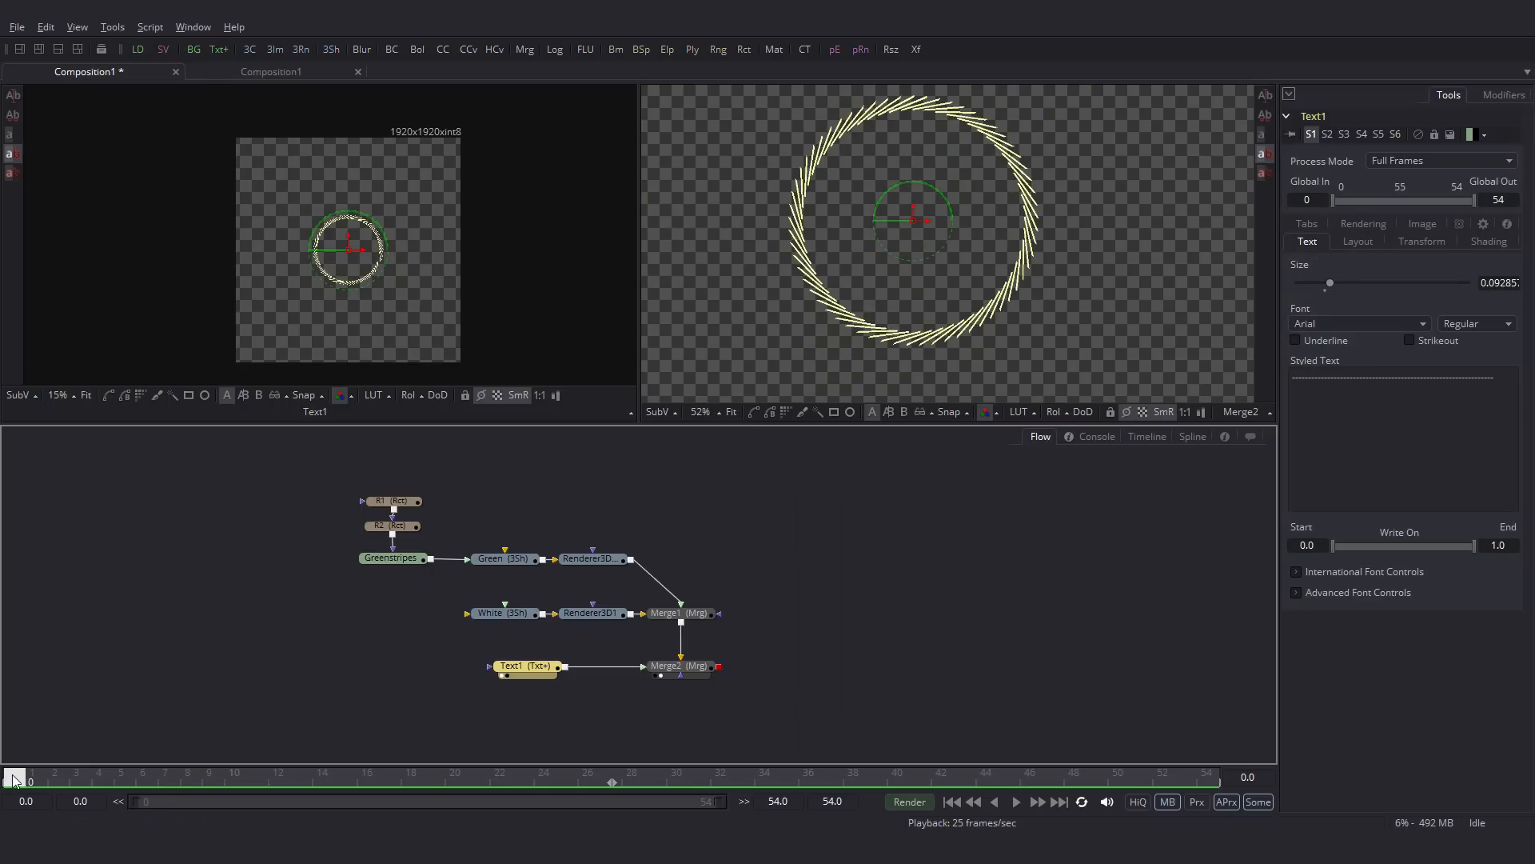
{"action": "left_click_drag", "start_coordinate": [1478, 548], "coordinate": [1334, 537]}
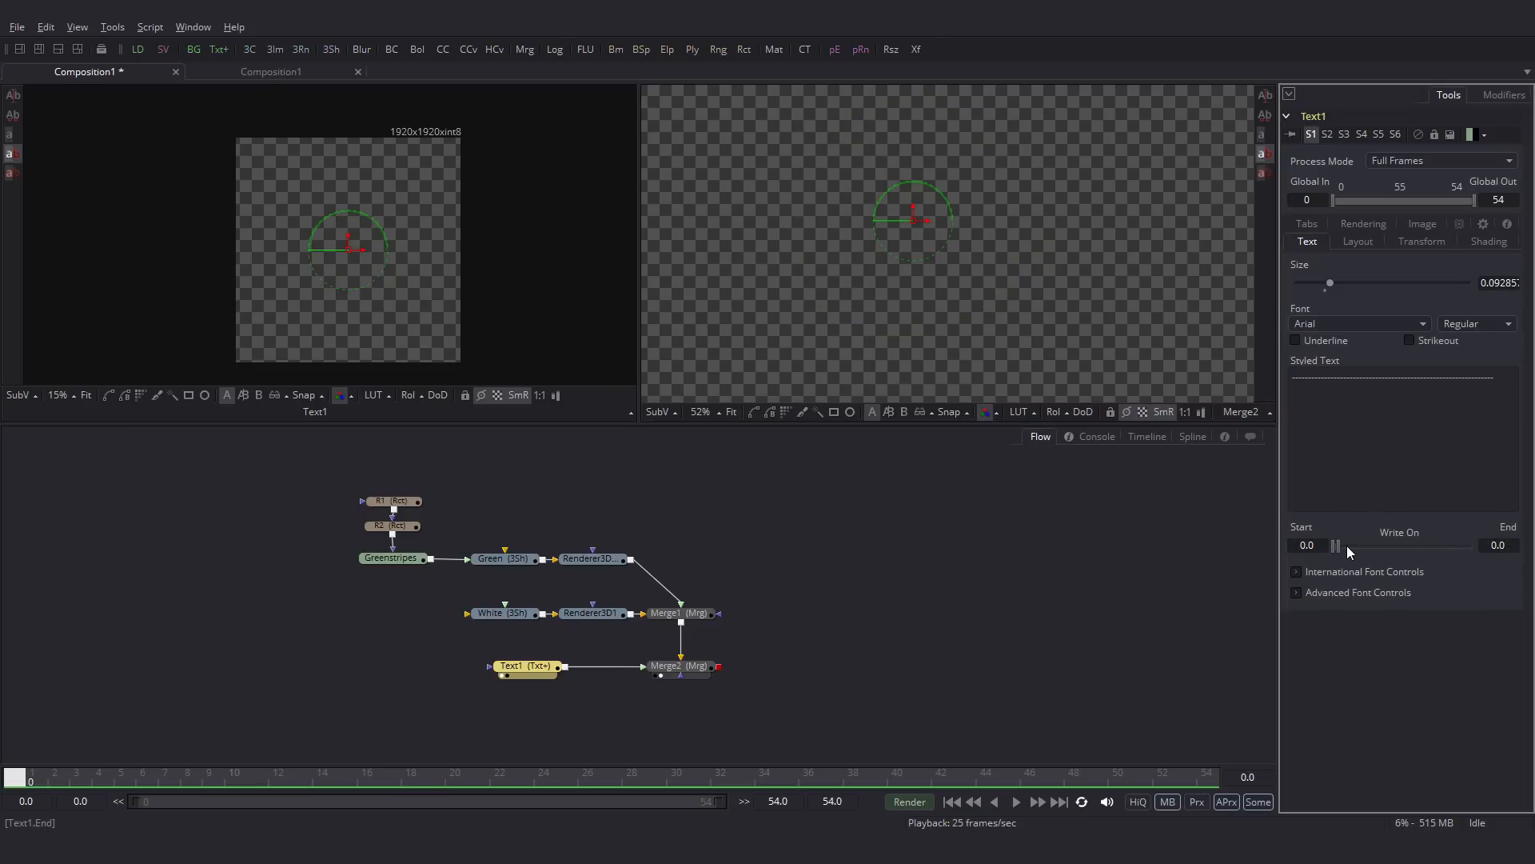
{"action": "right_click", "coordinate": [1346, 545]}
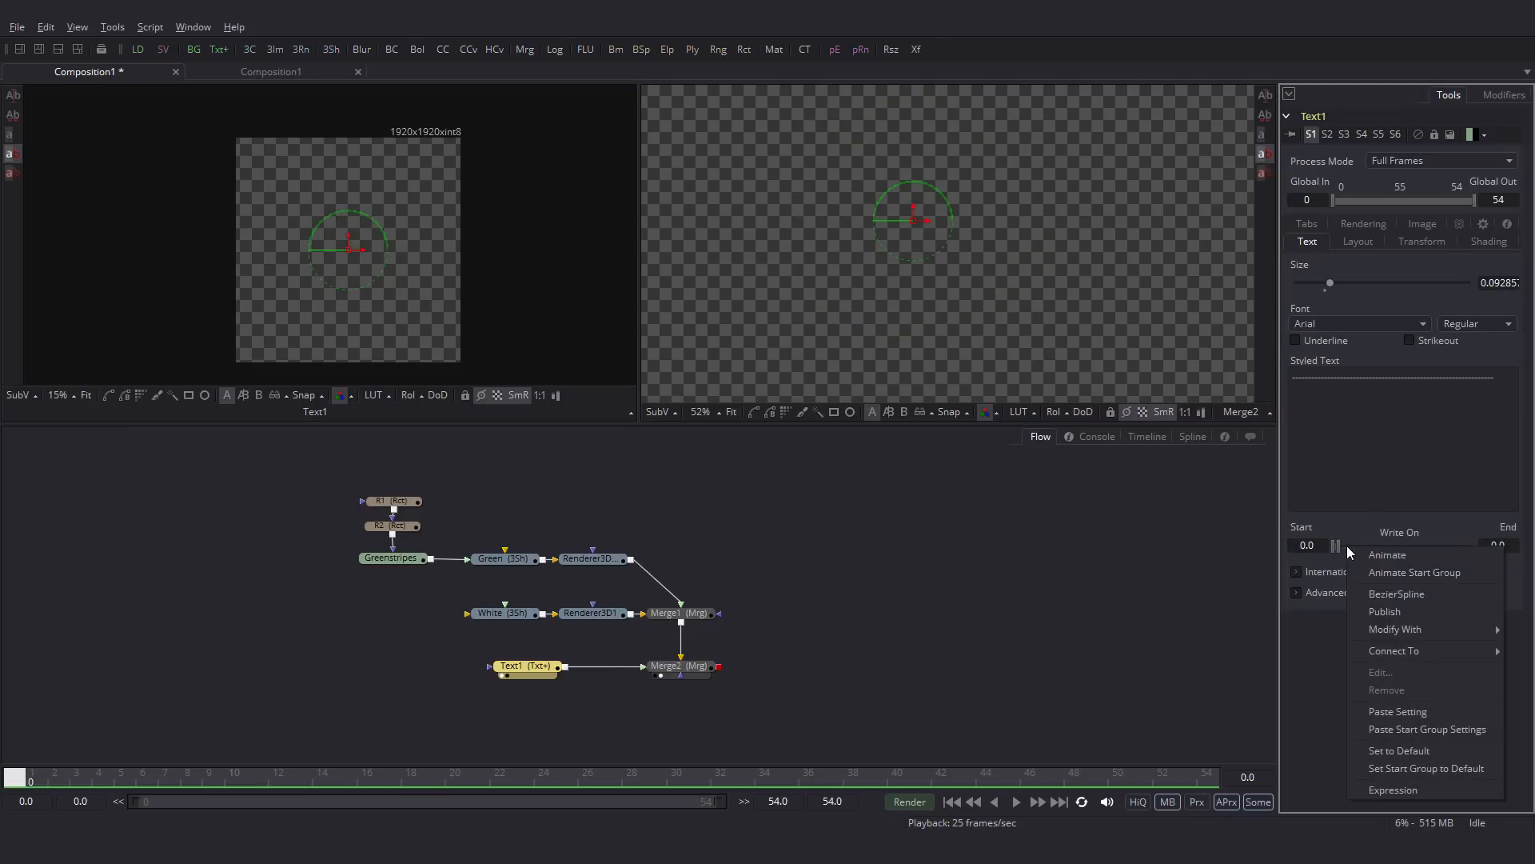
{"action": "left_click", "coordinate": [1401, 571]}
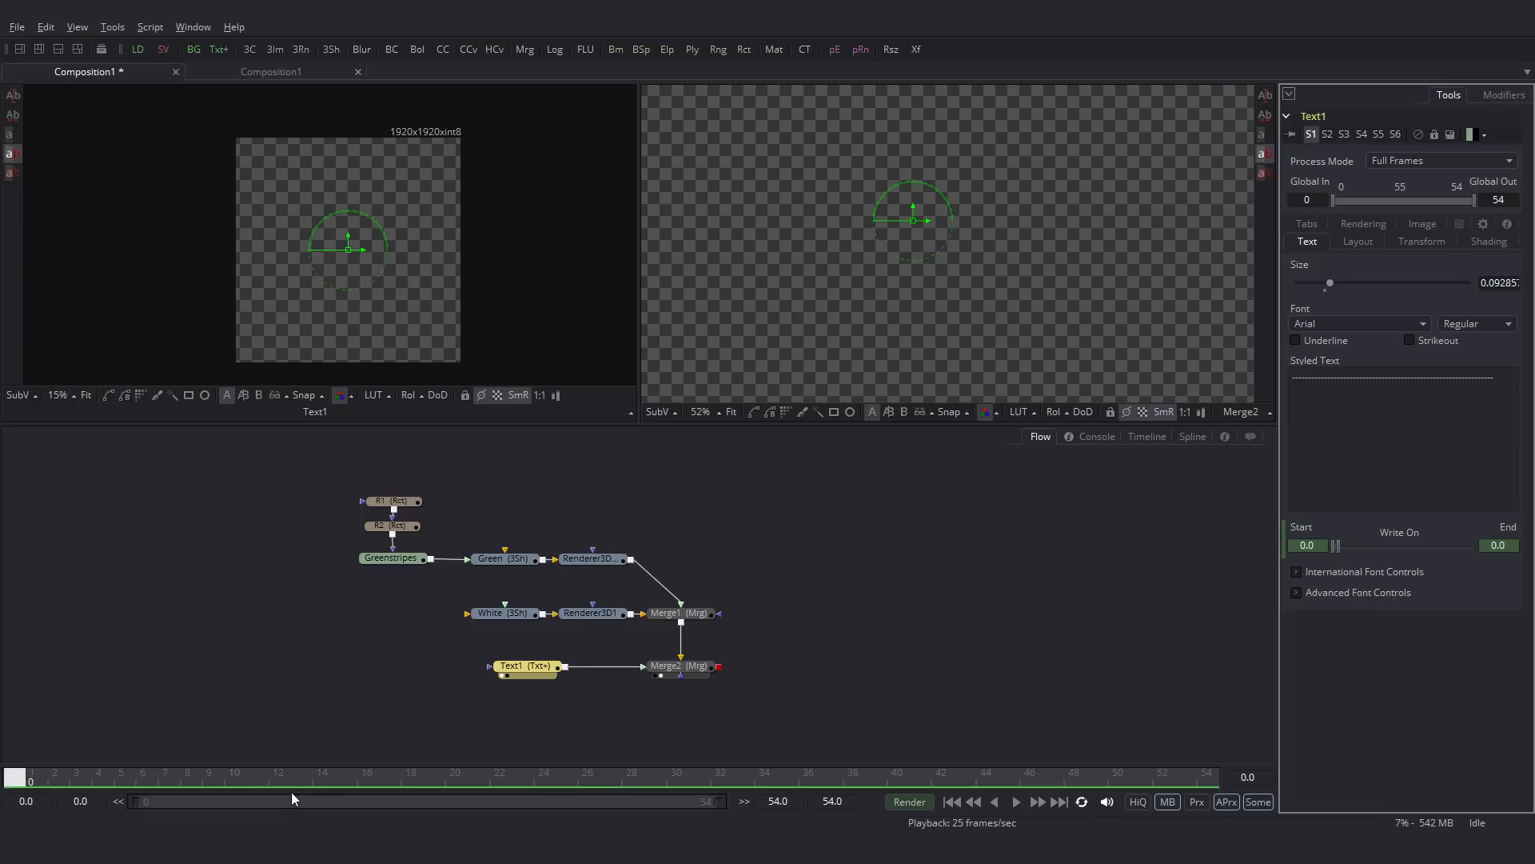
Step: Keyframe Text1's Write On Start and End at 1.0 on frame 15 and scrub the animation
{"action": "left_click_drag", "start_coordinate": [260, 779], "coordinate": [346, 782]}
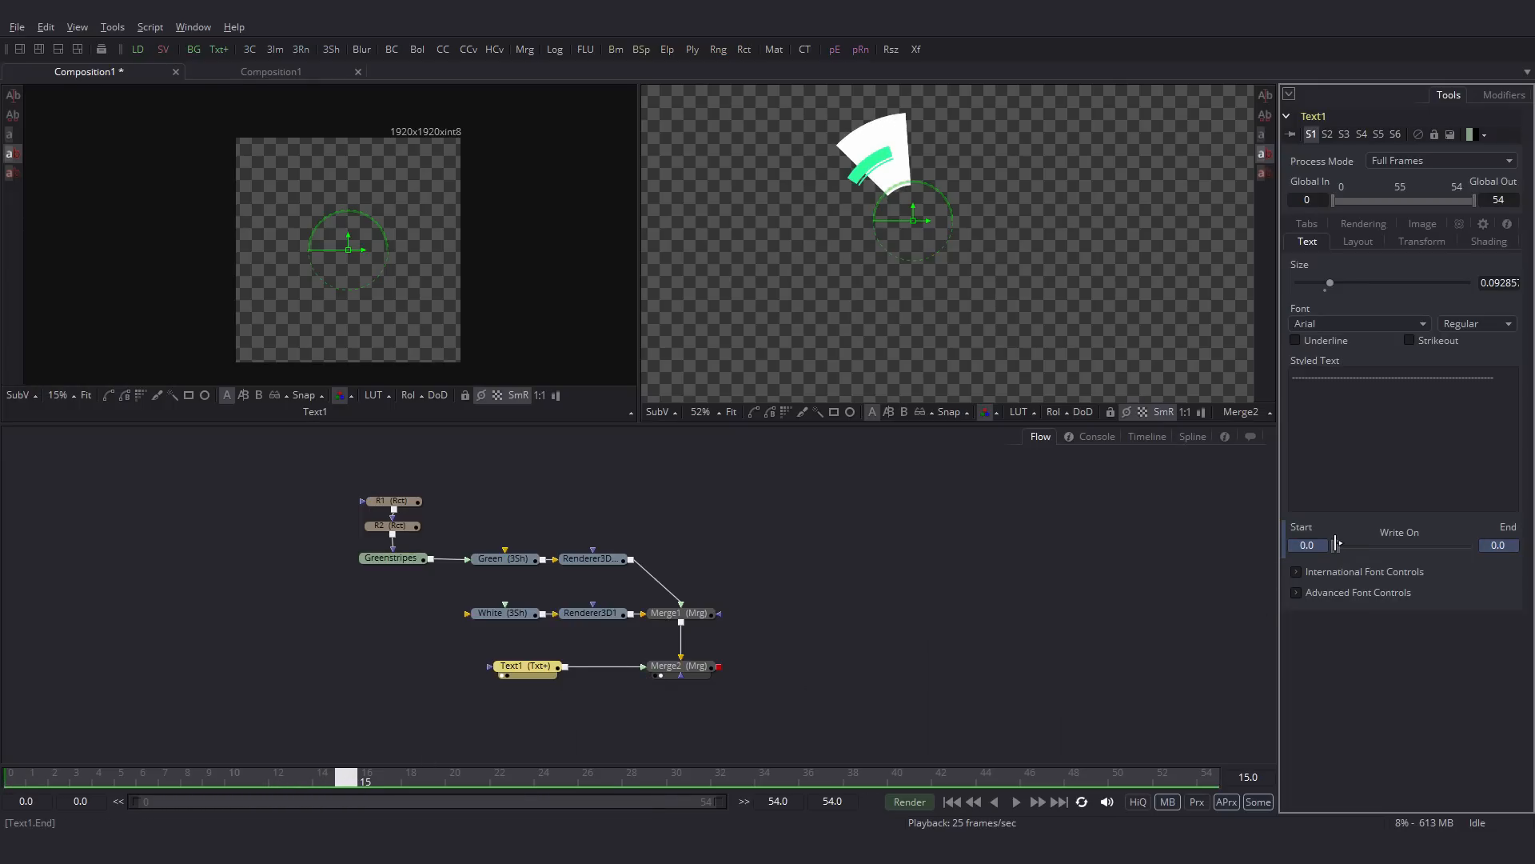
{"action": "left_click_drag", "start_coordinate": [1336, 544], "coordinate": [1472, 544]}
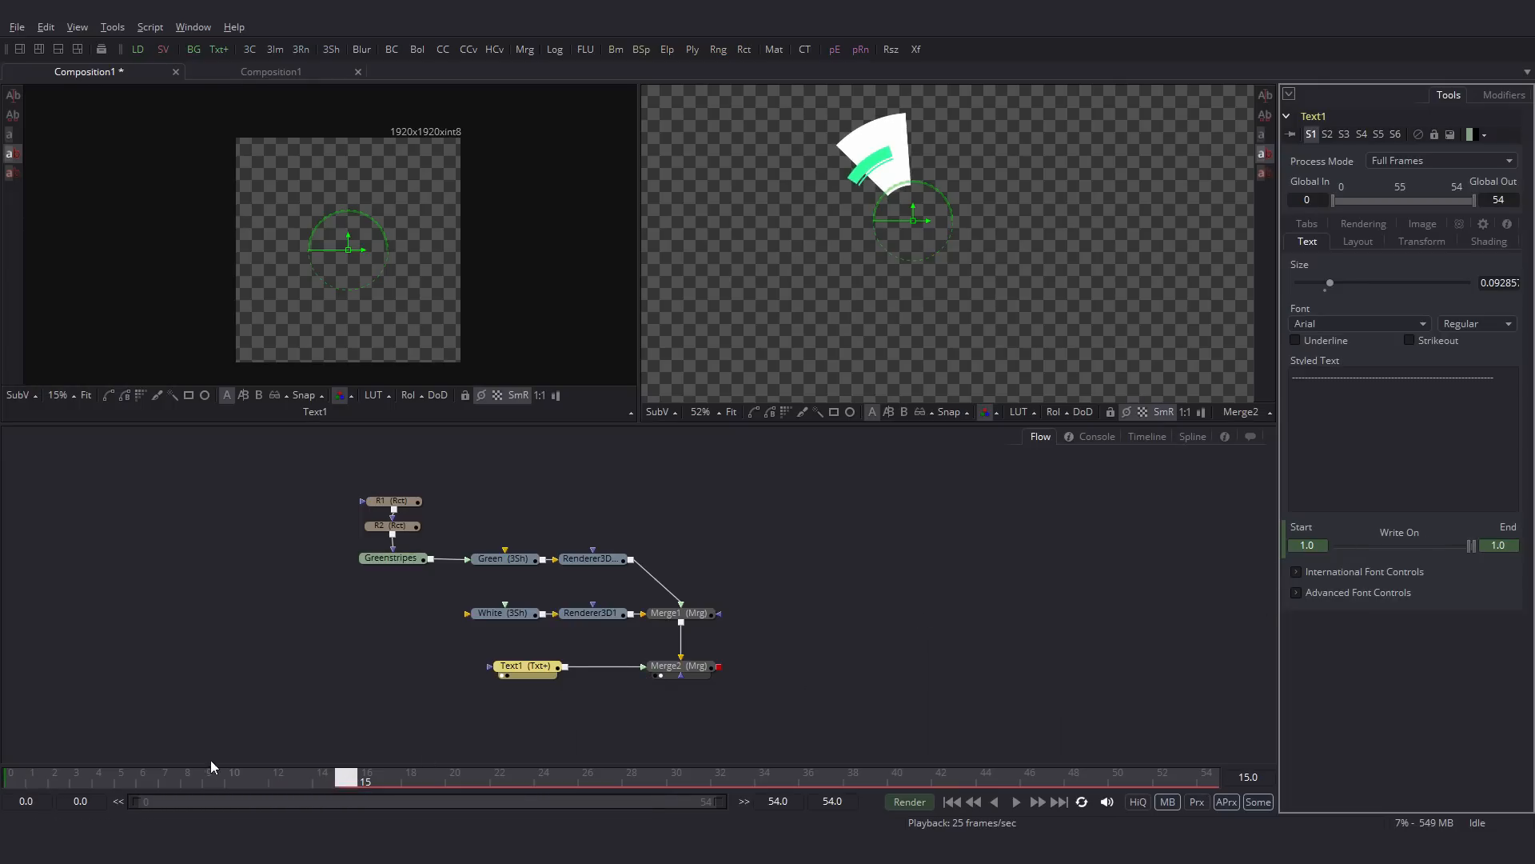
{"action": "left_click_drag", "start_coordinate": [36, 782], "coordinate": [147, 782]}
Step: Delay Text1's Start keyframes to frames 9 and 24 while keeping the End keyframes in place, and check frame 9
{"action": "left_click", "coordinate": [1145, 437]}
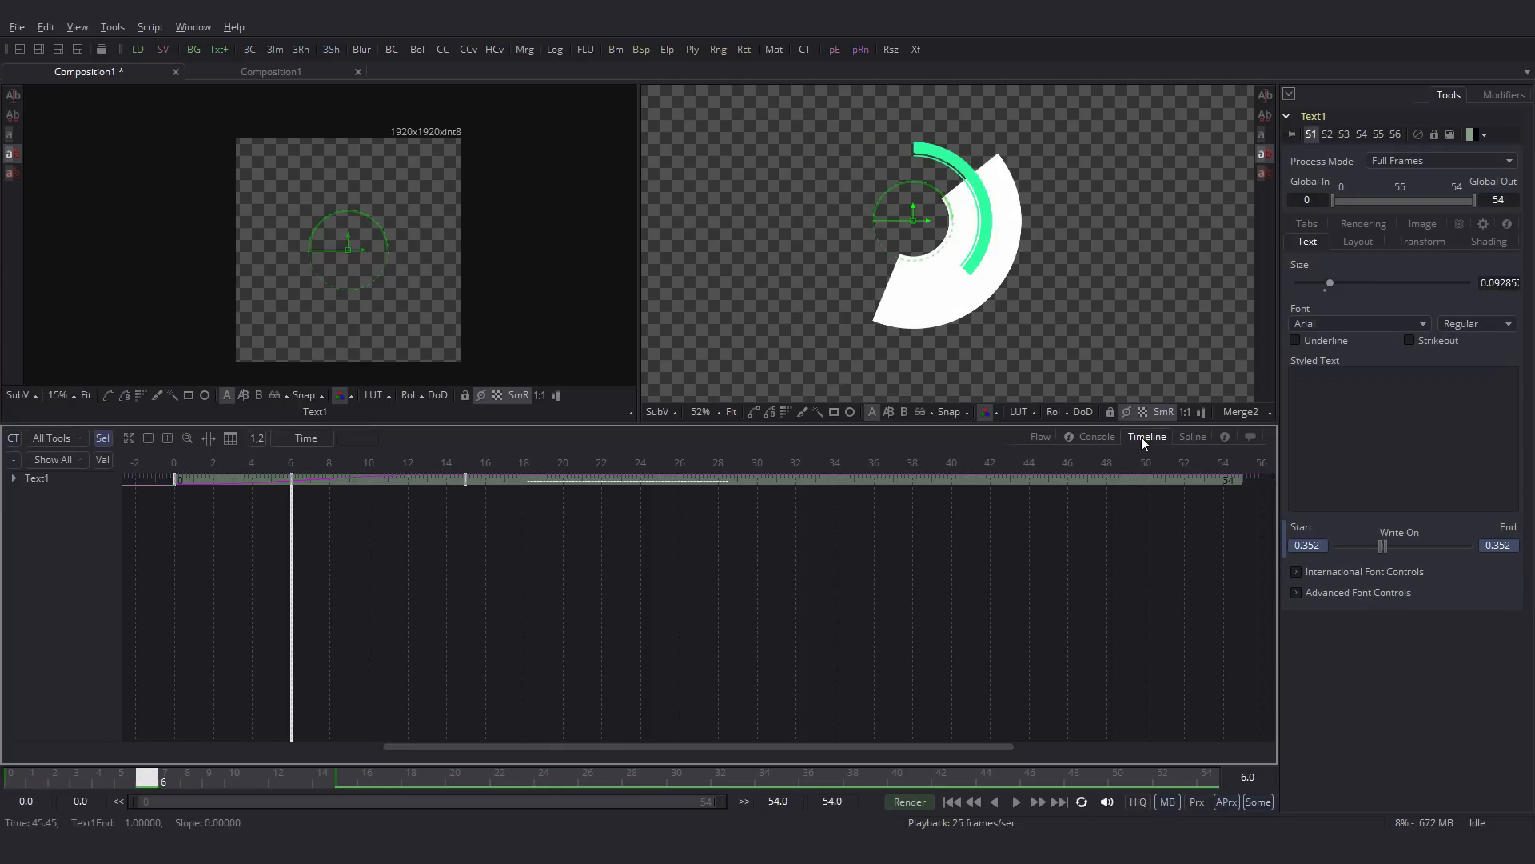
{"action": "left_click", "coordinate": [15, 478]}
{"action": "left_click", "coordinate": [55, 503]}
{"action": "left_click_drag", "start_coordinate": [174, 488], "coordinate": [482, 490]}
{"action": "left_click_drag", "start_coordinate": [172, 497], "coordinate": [324, 496]}
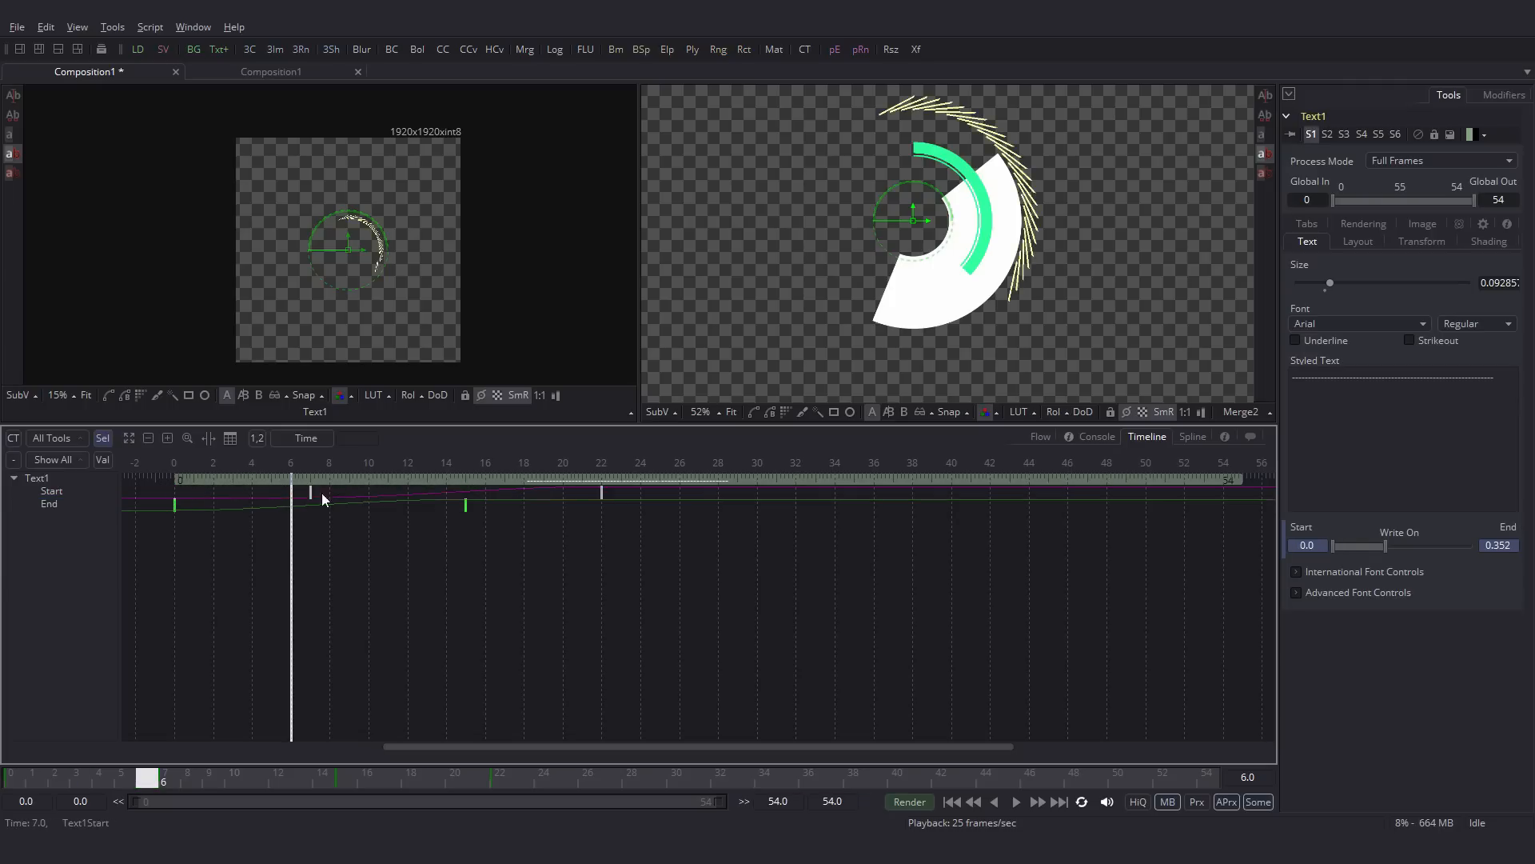
{"action": "left_click", "coordinate": [217, 783]}
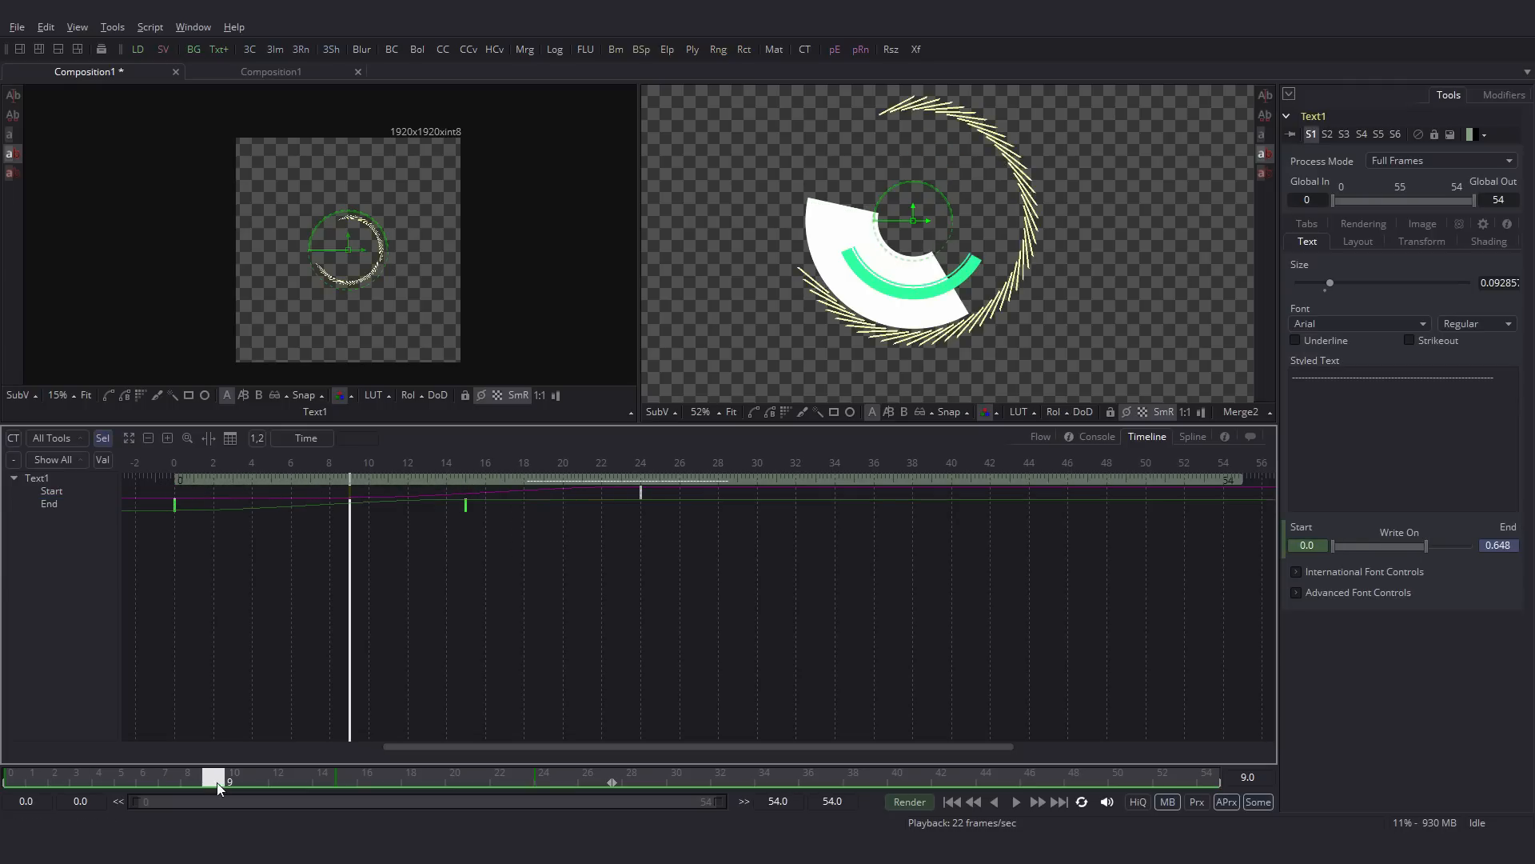
Step: Ease Text1's Write On End curve into its frame 15 keyframe by stretching the handle back to about frame 2
{"action": "left_click", "coordinate": [1038, 437]}
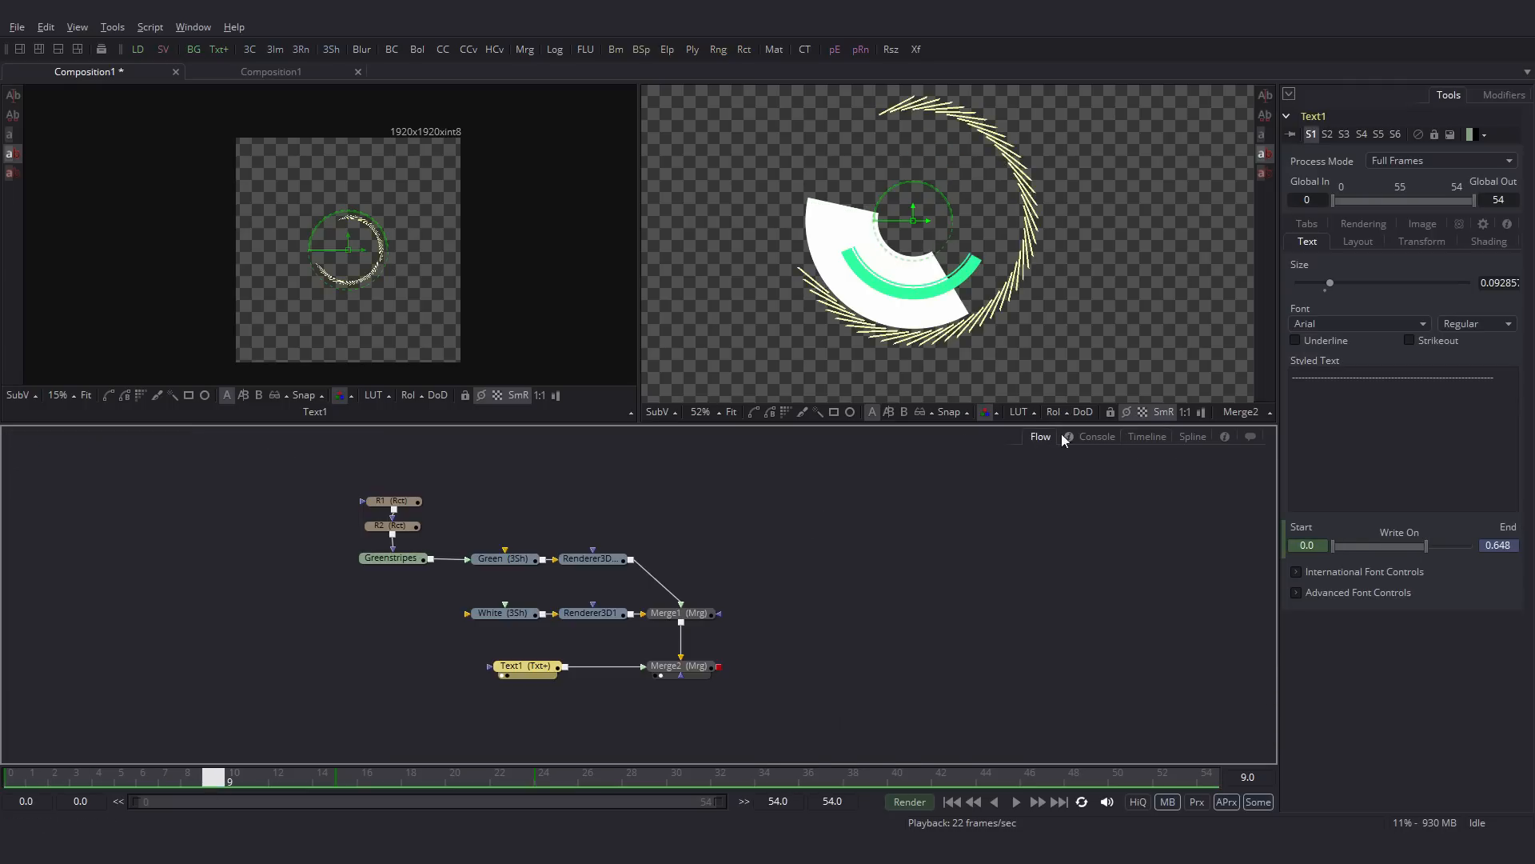
{"action": "left_click", "coordinate": [1198, 437]}
{"action": "left_click", "coordinate": [701, 493]}
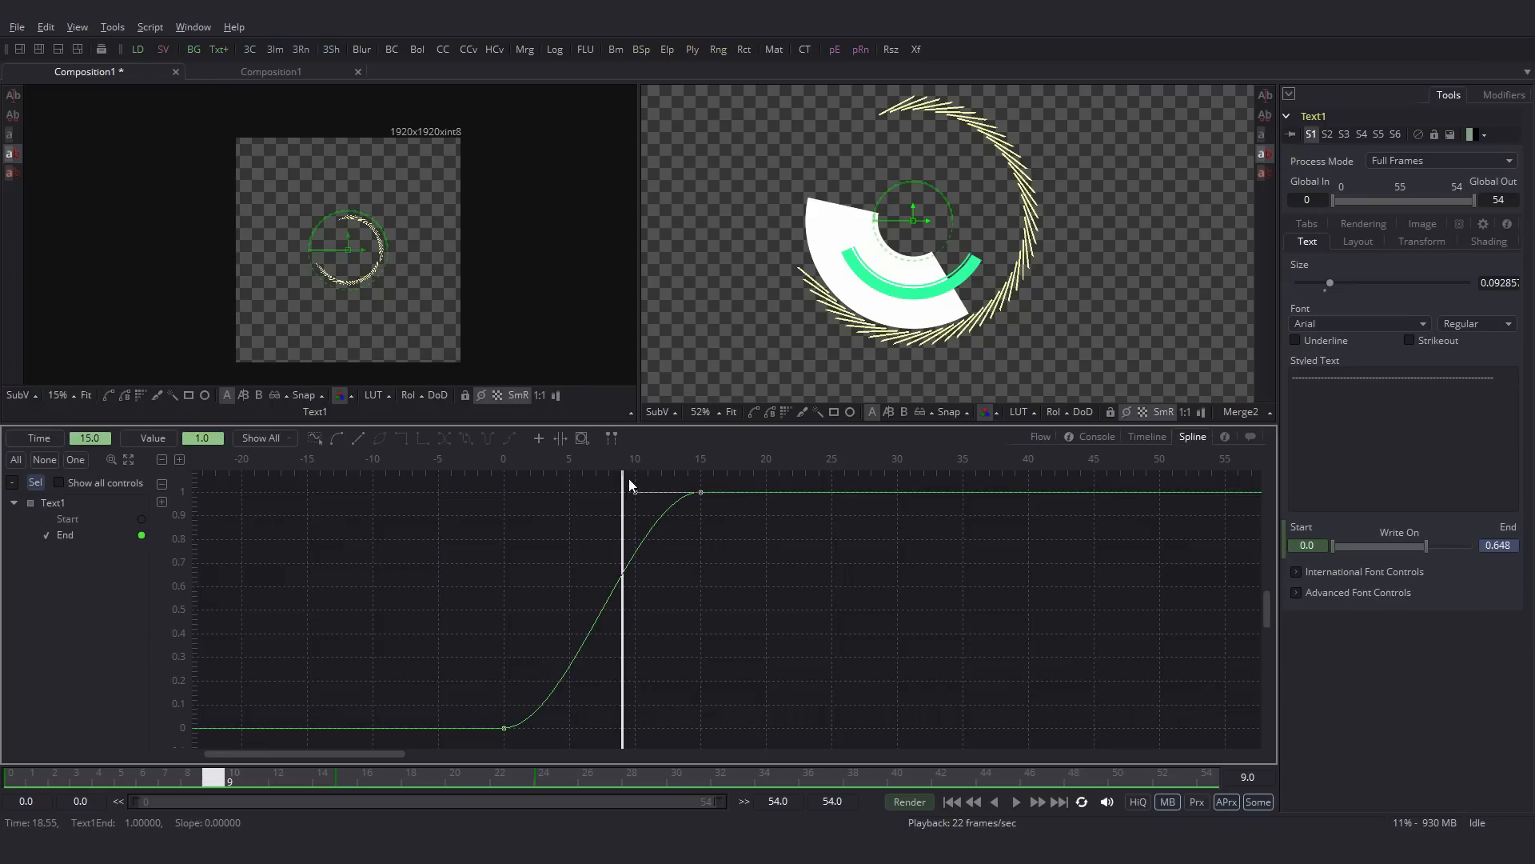
{"action": "left_click_drag", "start_coordinate": [632, 497], "coordinate": [531, 501]}
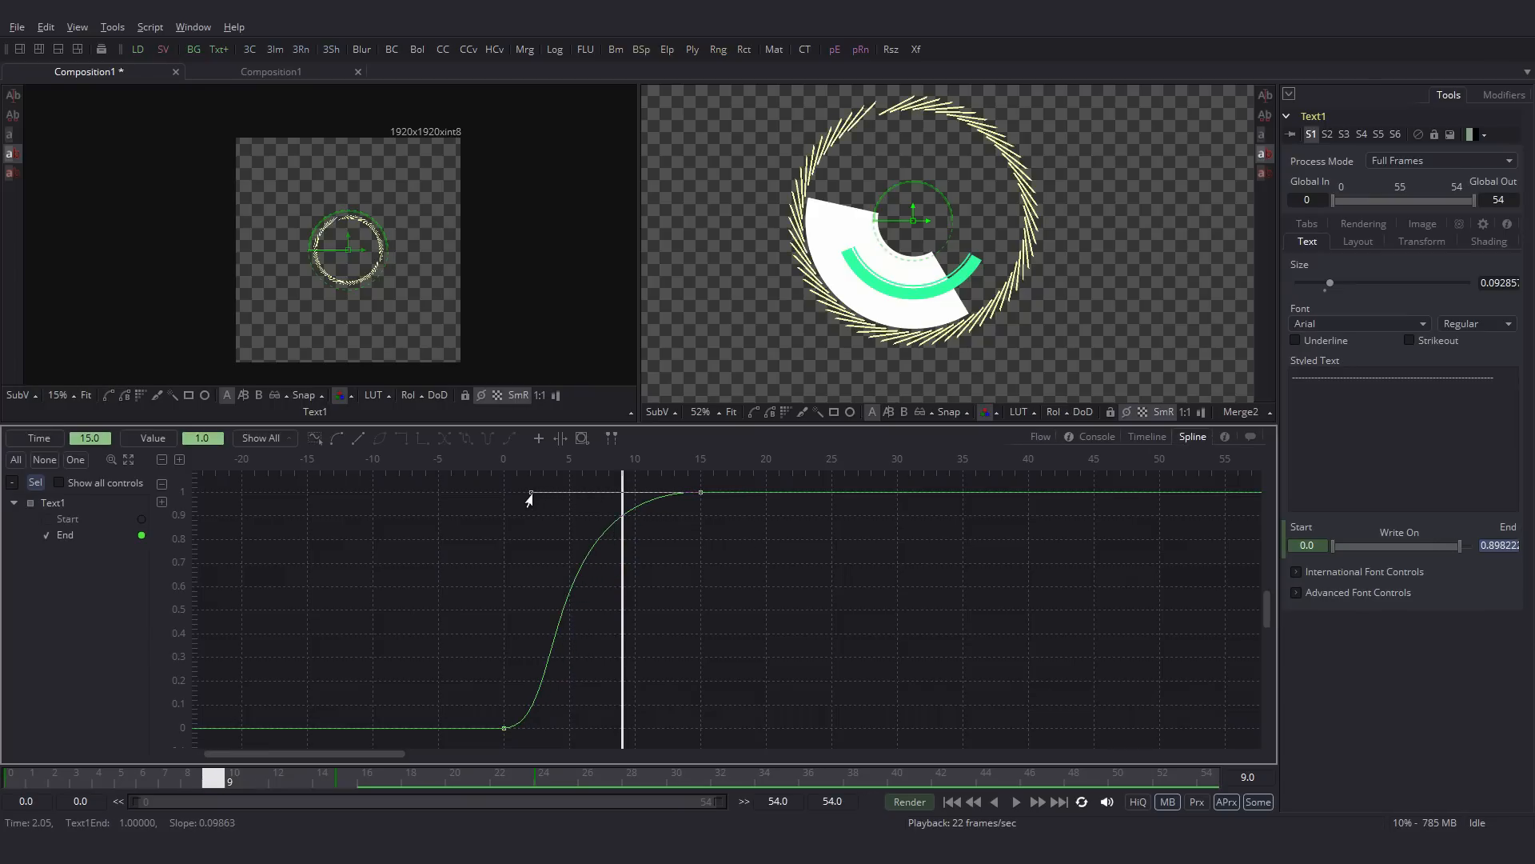
Step: Ease Text1's Write On Start curve by stretching the frame 24 keyframe's handle back to about frame 12, and scrub to frame 18
{"action": "left_click", "coordinate": [73, 520]}
{"action": "left_click", "coordinate": [819, 491]}
{"action": "left_click_drag", "start_coordinate": [747, 496], "coordinate": [656, 499]}
{"action": "left_click_drag", "start_coordinate": [32, 777], "coordinate": [412, 755]}
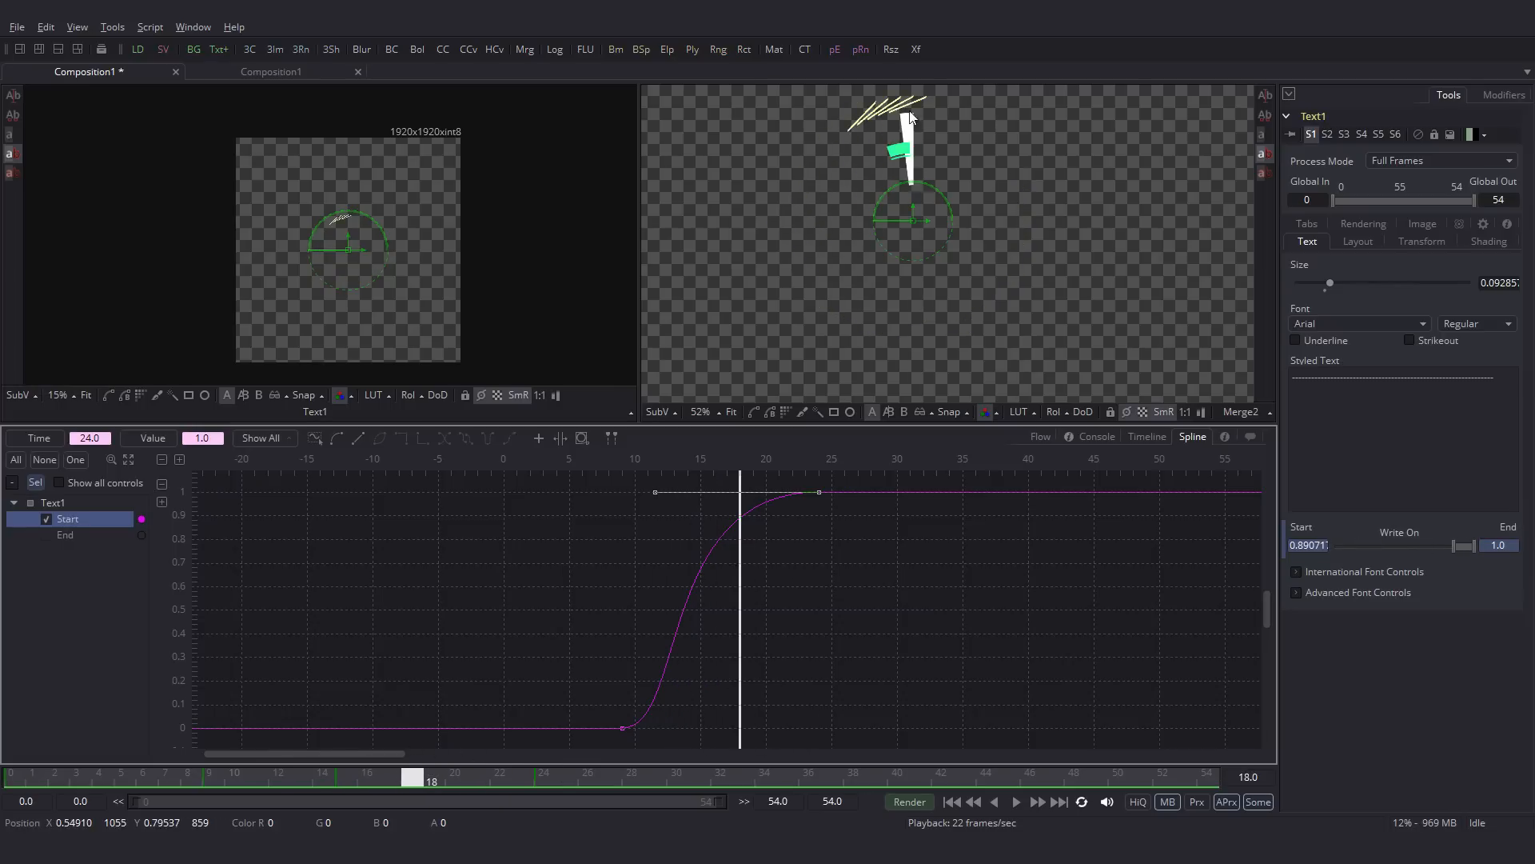
Step: Move Text1's Start keyframes to frames 8 and 34, and play the animation
{"action": "left_click_drag", "start_coordinate": [814, 499], "coordinate": [946, 501]}
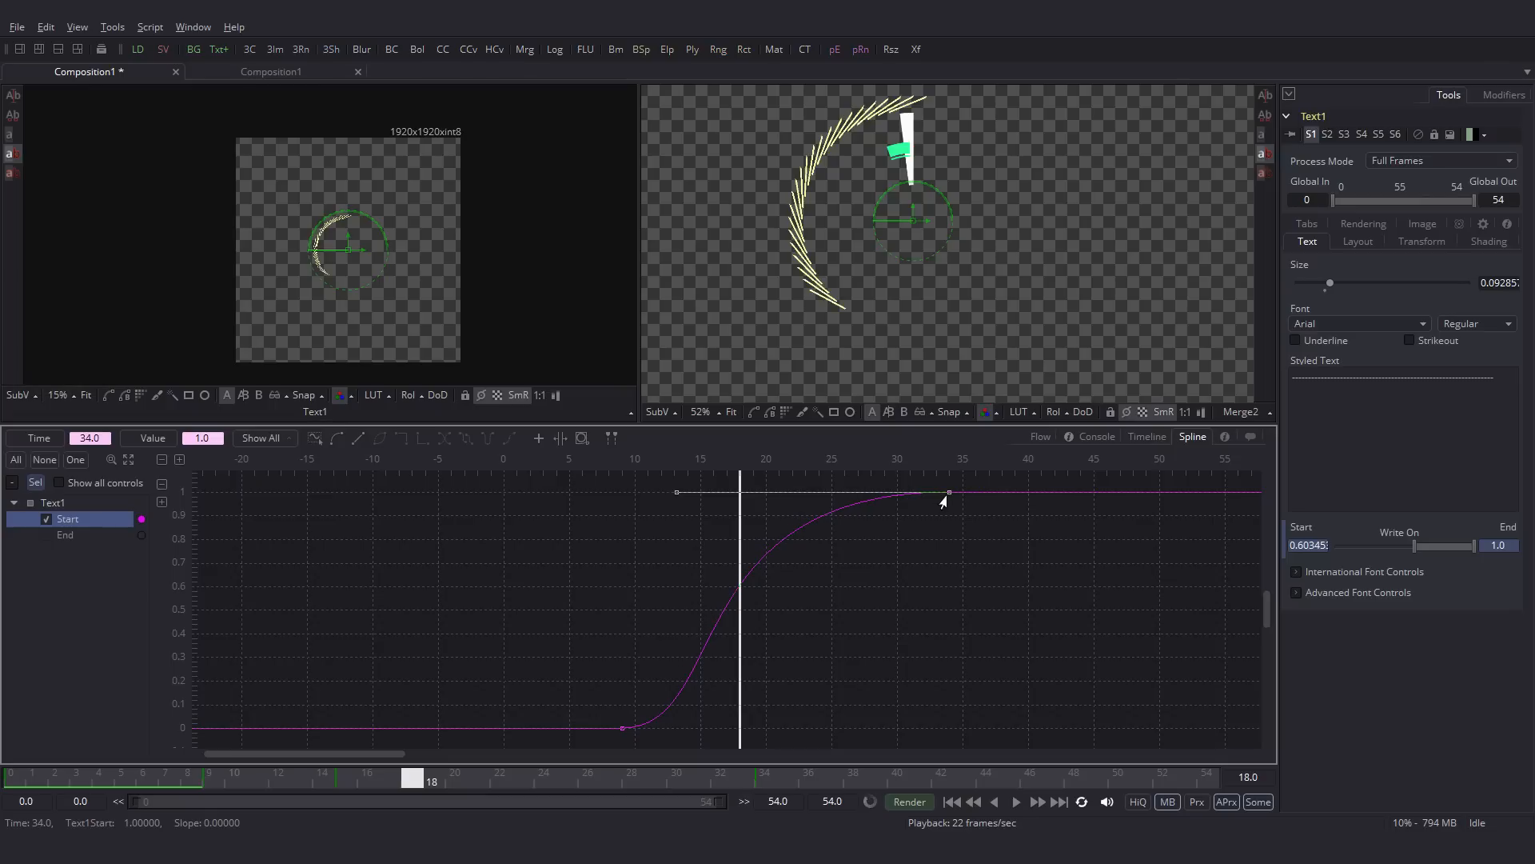
{"action": "left_click", "coordinate": [234, 774]}
{"action": "mouse_move", "coordinate": [233, 770]}
{"action": "left_mouse_down"}
{"action": "mouse_move", "coordinate": [599, 750]}
{"action": "mouse_move", "coordinate": [214, 752]}
{"action": "mouse_move", "coordinate": [20, 784]}
{"action": "mouse_move", "coordinate": [232, 782]}
{"action": "mouse_move", "coordinate": [215, 782]}
{"action": "left_mouse_up"}
{"action": "left_click_drag", "start_coordinate": [587, 696], "coordinate": [586, 733]}
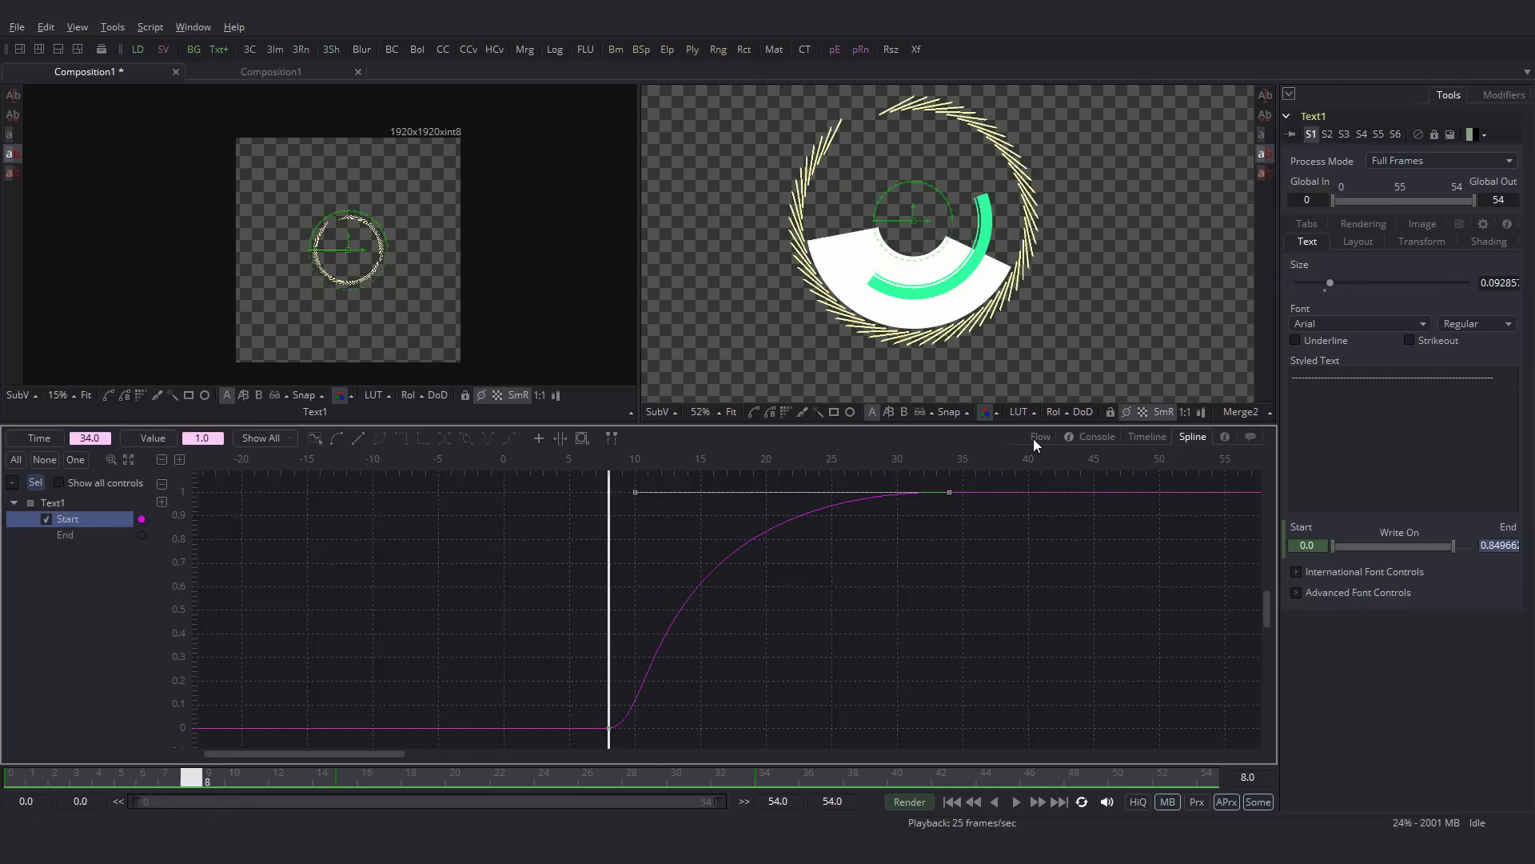
{"action": "left_click", "coordinate": [1039, 437]}
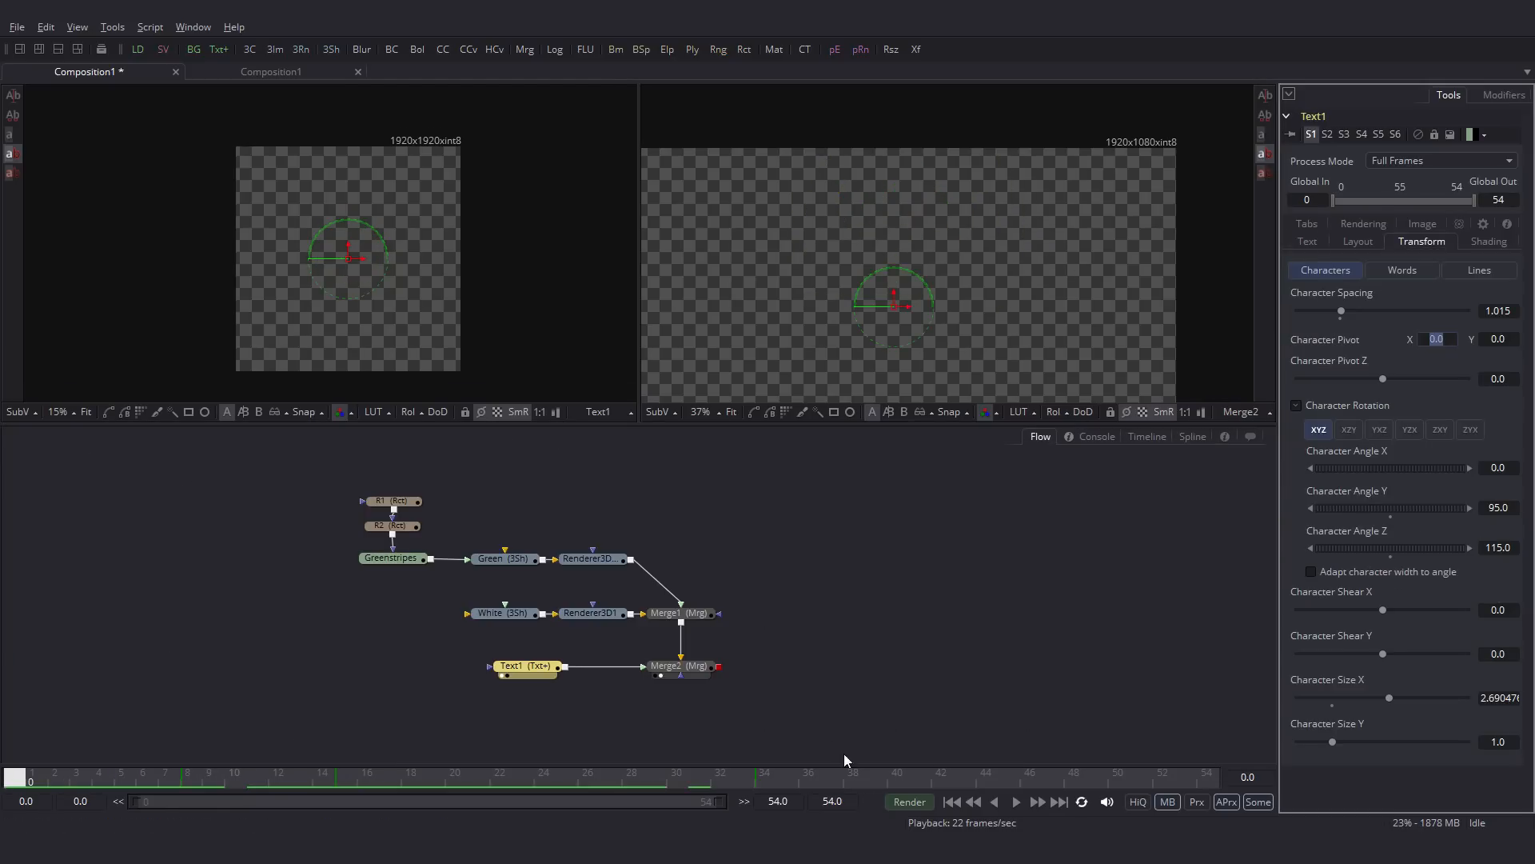
{"action": "left_click", "coordinate": [1015, 803]}
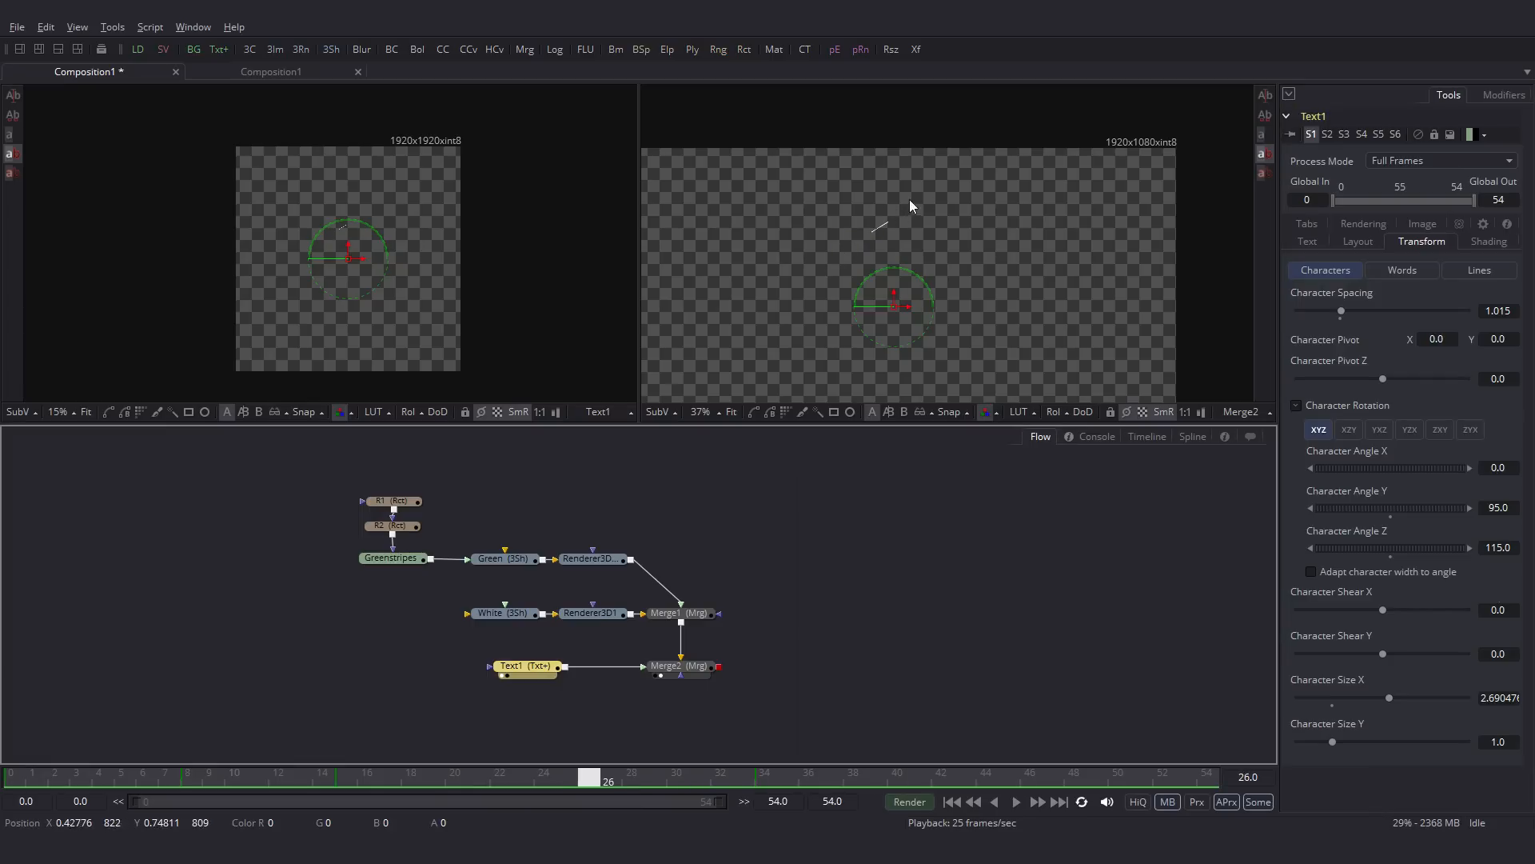
Step: Add a Background node below Text1 in the flow and colour it light green
{"action": "left_click", "coordinate": [419, 674]}
{"action": "key", "text": "ctrl+space"}
{"action": "type", "text": "backgrou"}
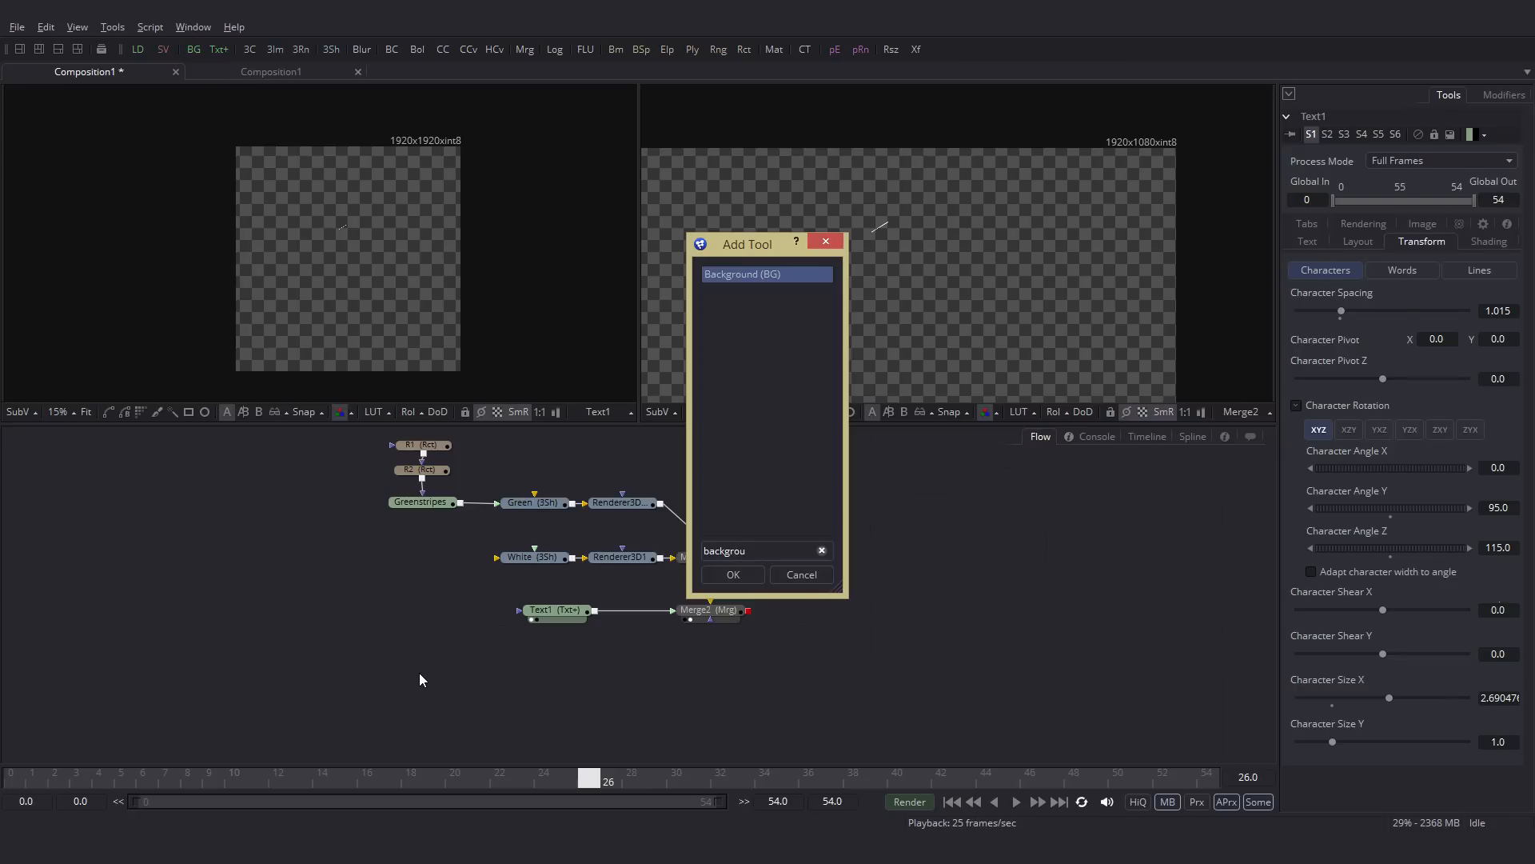
{"action": "left_click", "coordinate": [740, 580]}
{"action": "left_click_drag", "start_coordinate": [431, 674], "coordinate": [450, 680]}
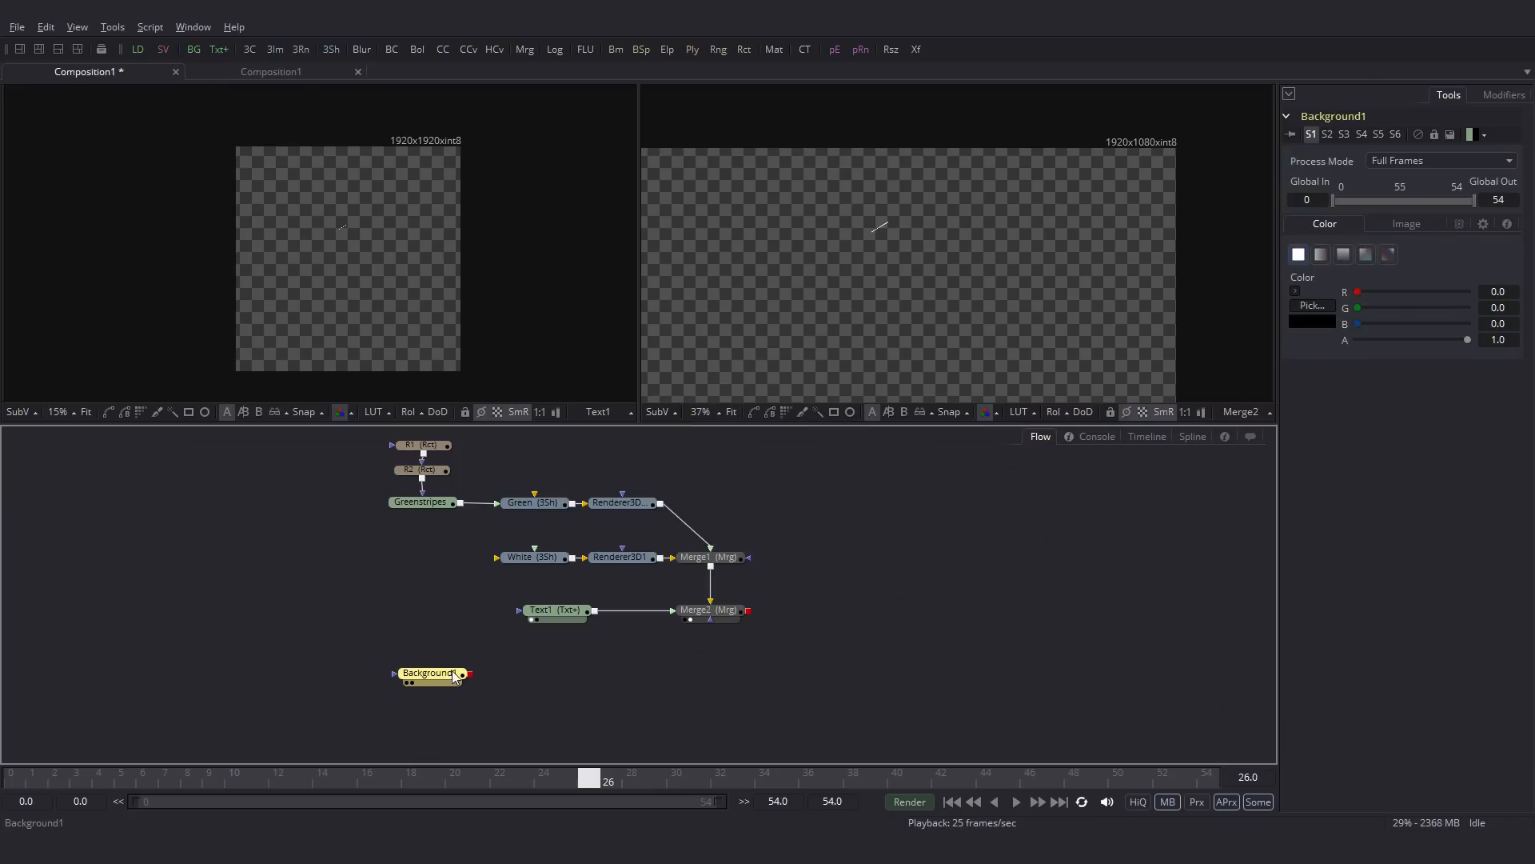
{"action": "left_click", "coordinate": [1295, 291]}
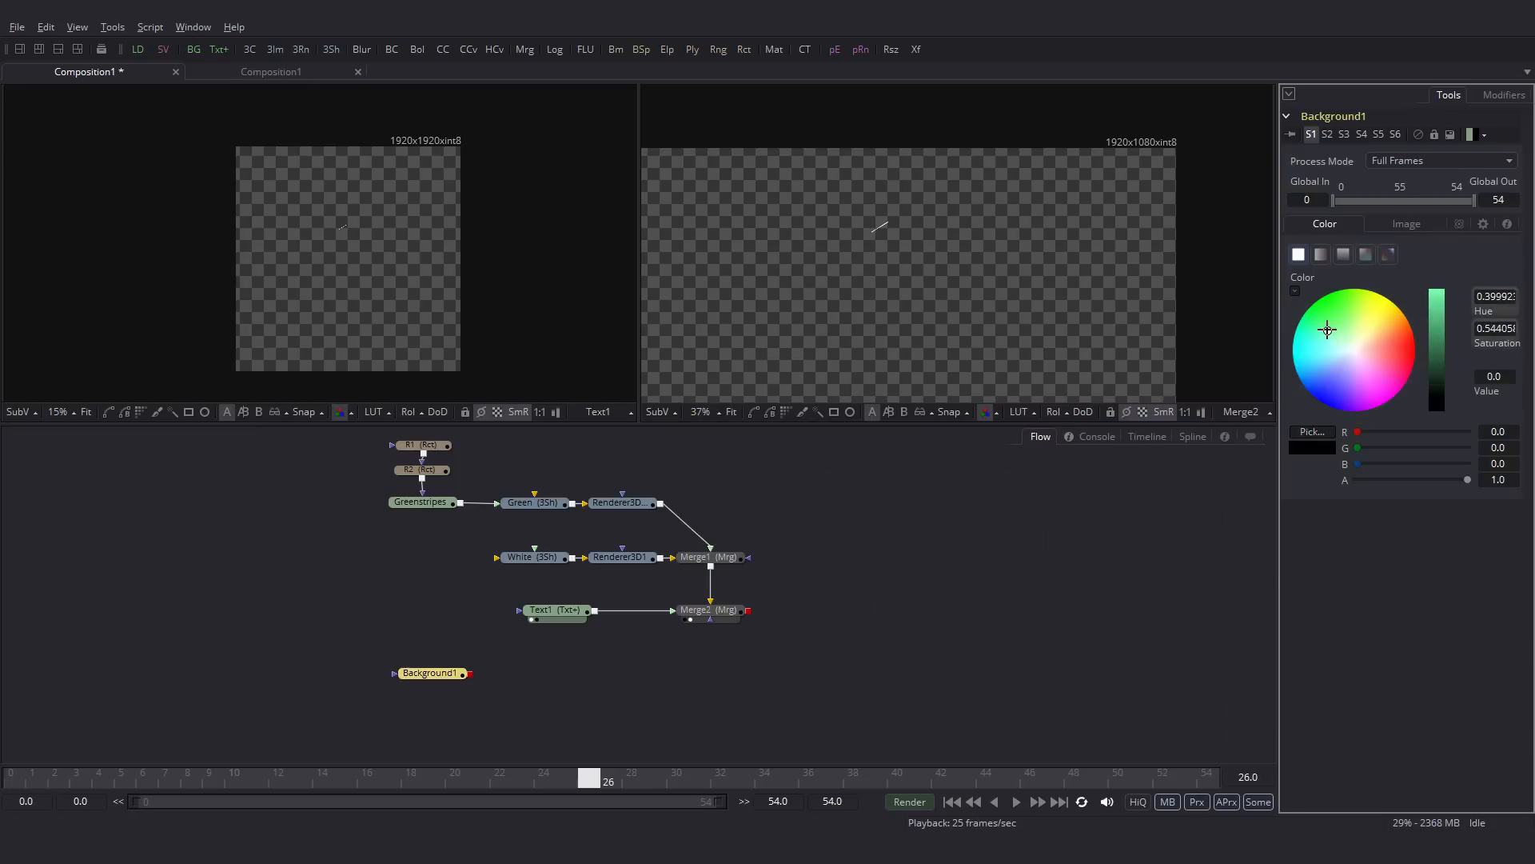
Step: Set Background1's image height to 1920 and show the node in the first viewer
{"action": "left_click", "coordinate": [1412, 224]}
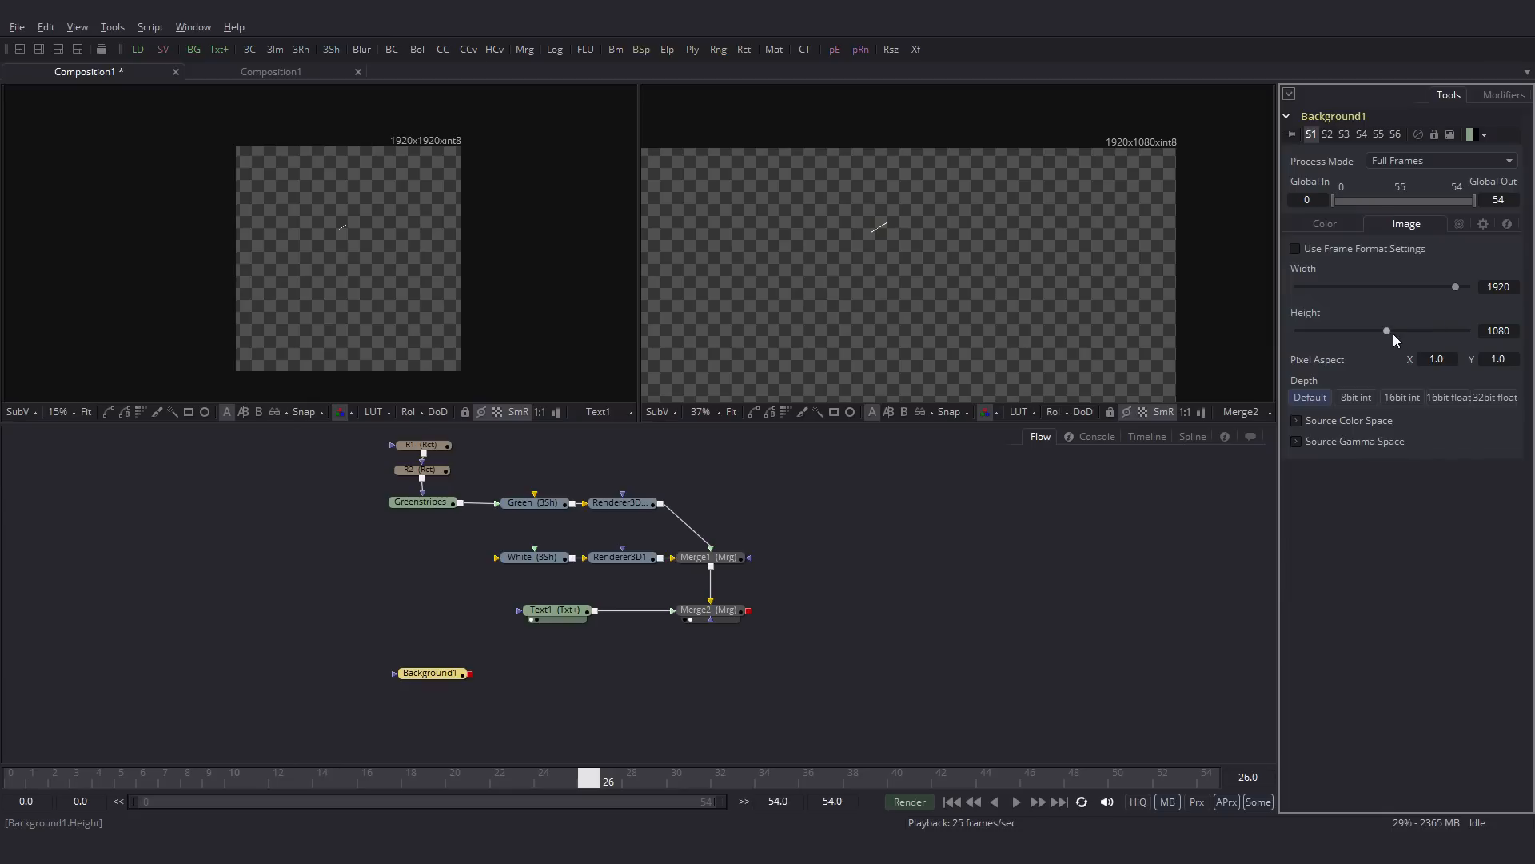
{"action": "left_click", "coordinate": [1518, 333]}
{"action": "type", "text": "1920"}
{"action": "key", "text": "Tab"}
{"action": "left_click_drag", "start_coordinate": [451, 676], "coordinate": [382, 232]}
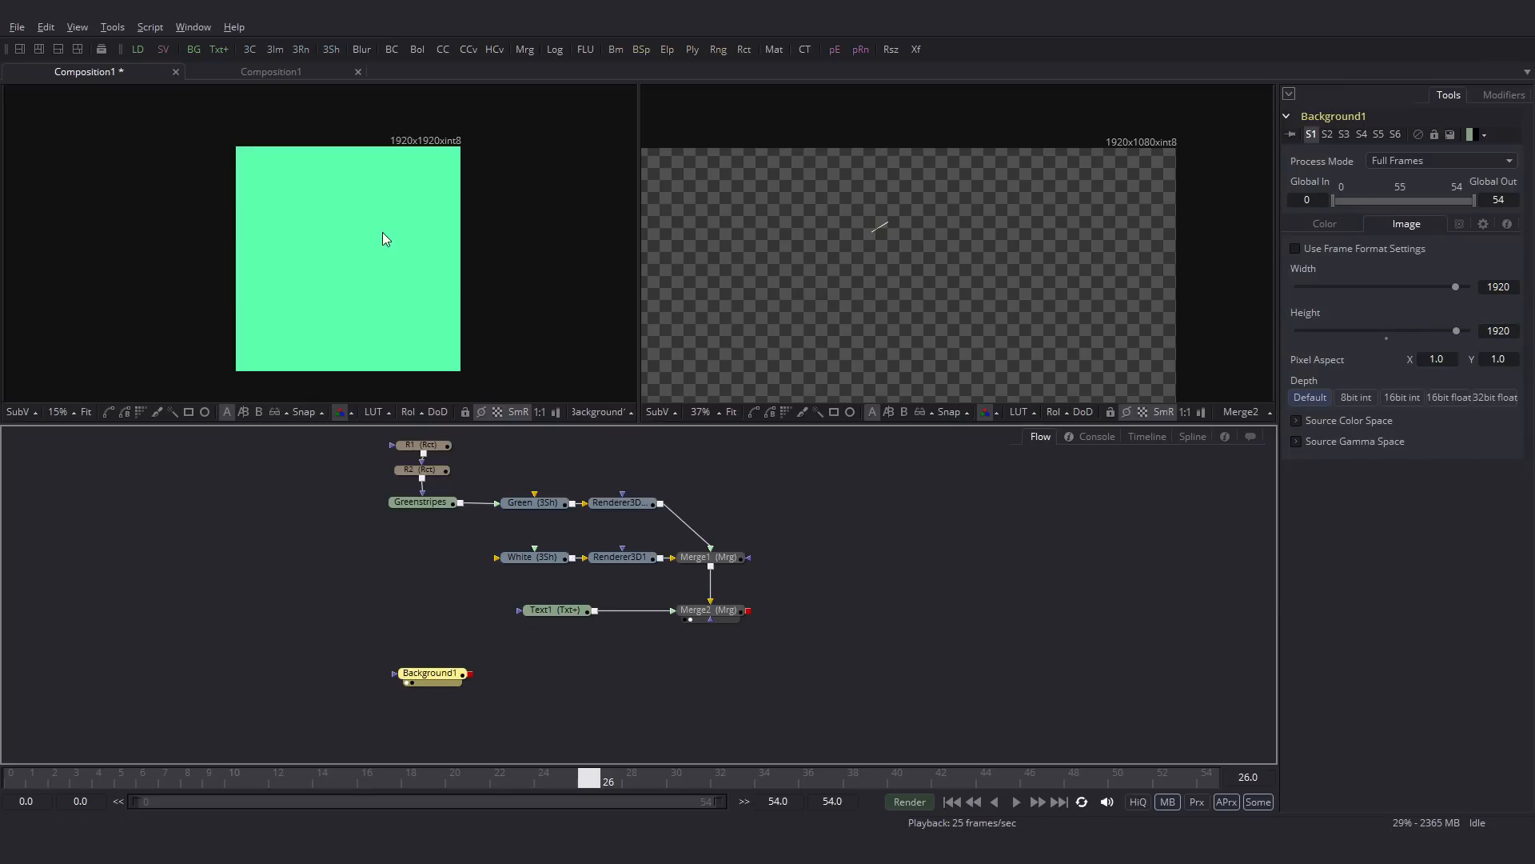
Step: Add two rectangle masks to Background1 and rename them R3 and R4
{"action": "left_click", "coordinate": [188, 414]}
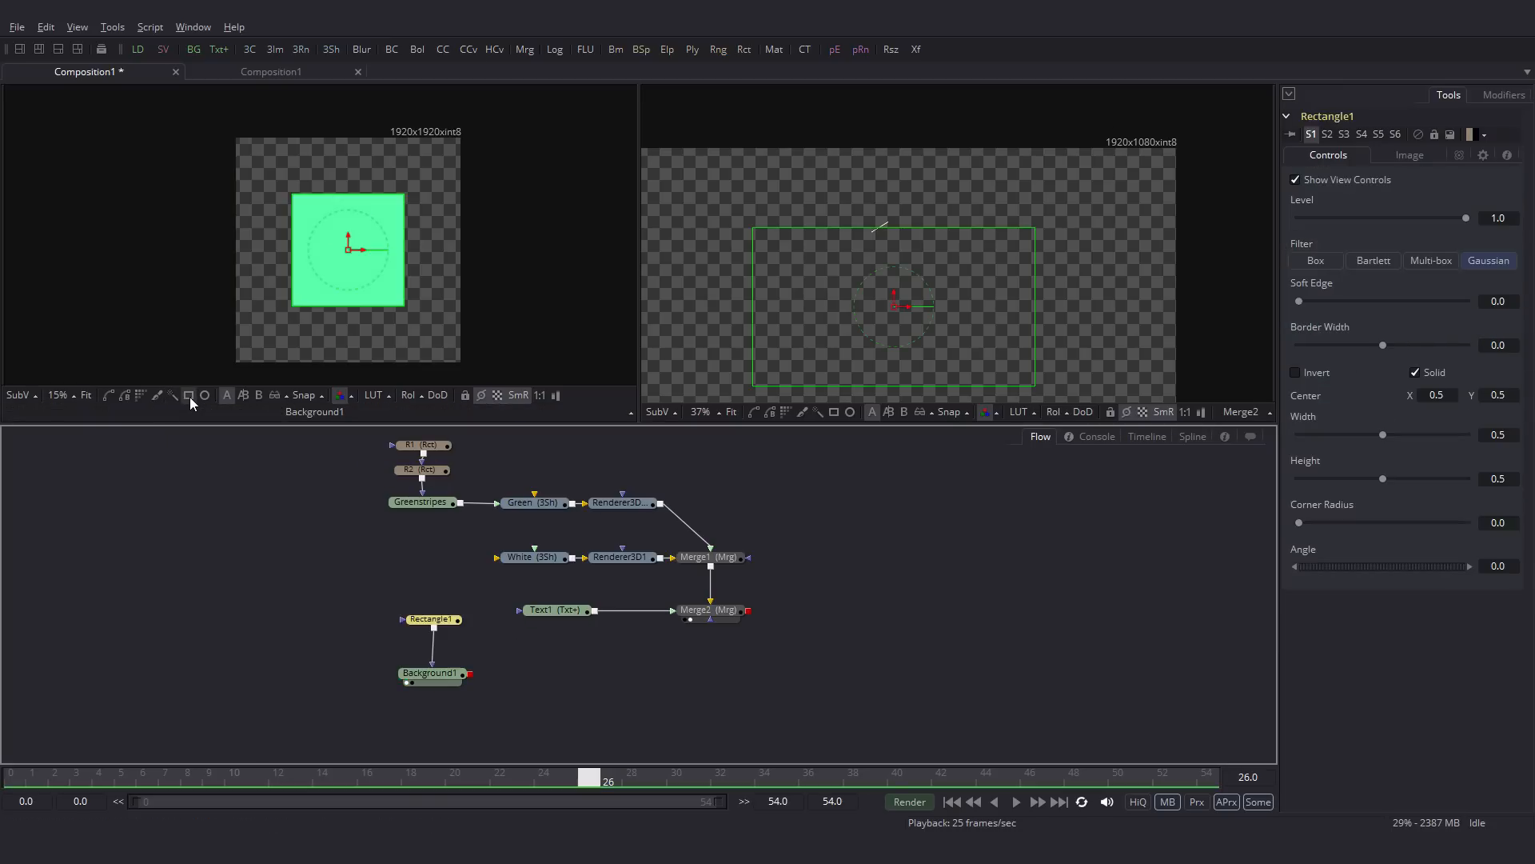
{"action": "left_click", "coordinate": [190, 399]}
{"action": "left_click", "coordinate": [434, 621]}
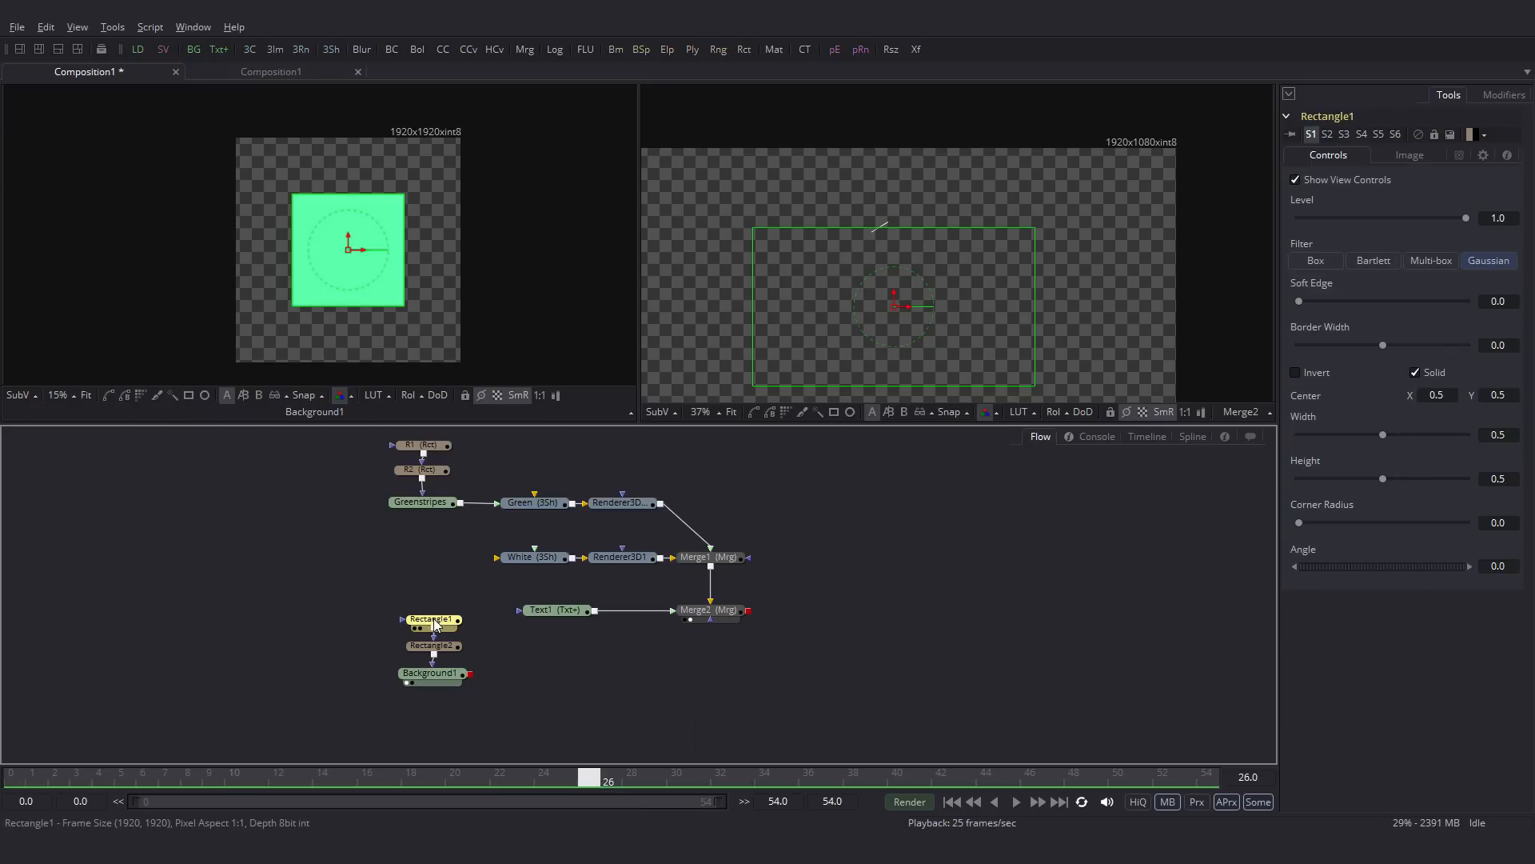
{"action": "key", "text": "F2"}
{"action": "type", "text": "R3"}
{"action": "key", "text": "Return"}
{"action": "left_click", "coordinate": [442, 647]}
{"action": "key", "text": "F2"}
{"action": "key", "text": "BackSpace"}
{"action": "key", "text": "BackSpace"}
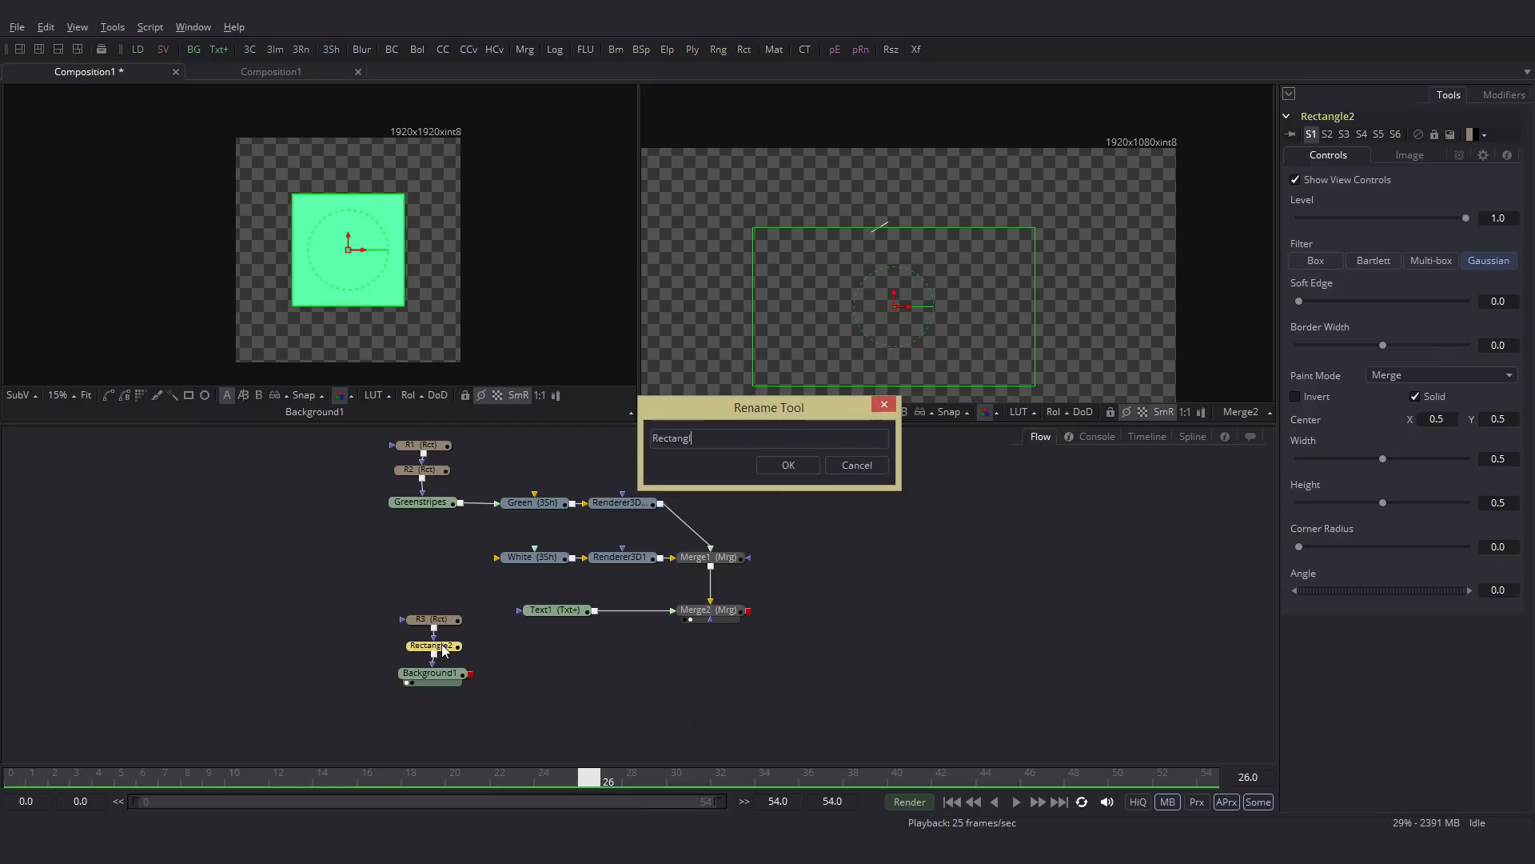
{"action": "type", "text": "R4"}
{"action": "key", "text": "Return"}
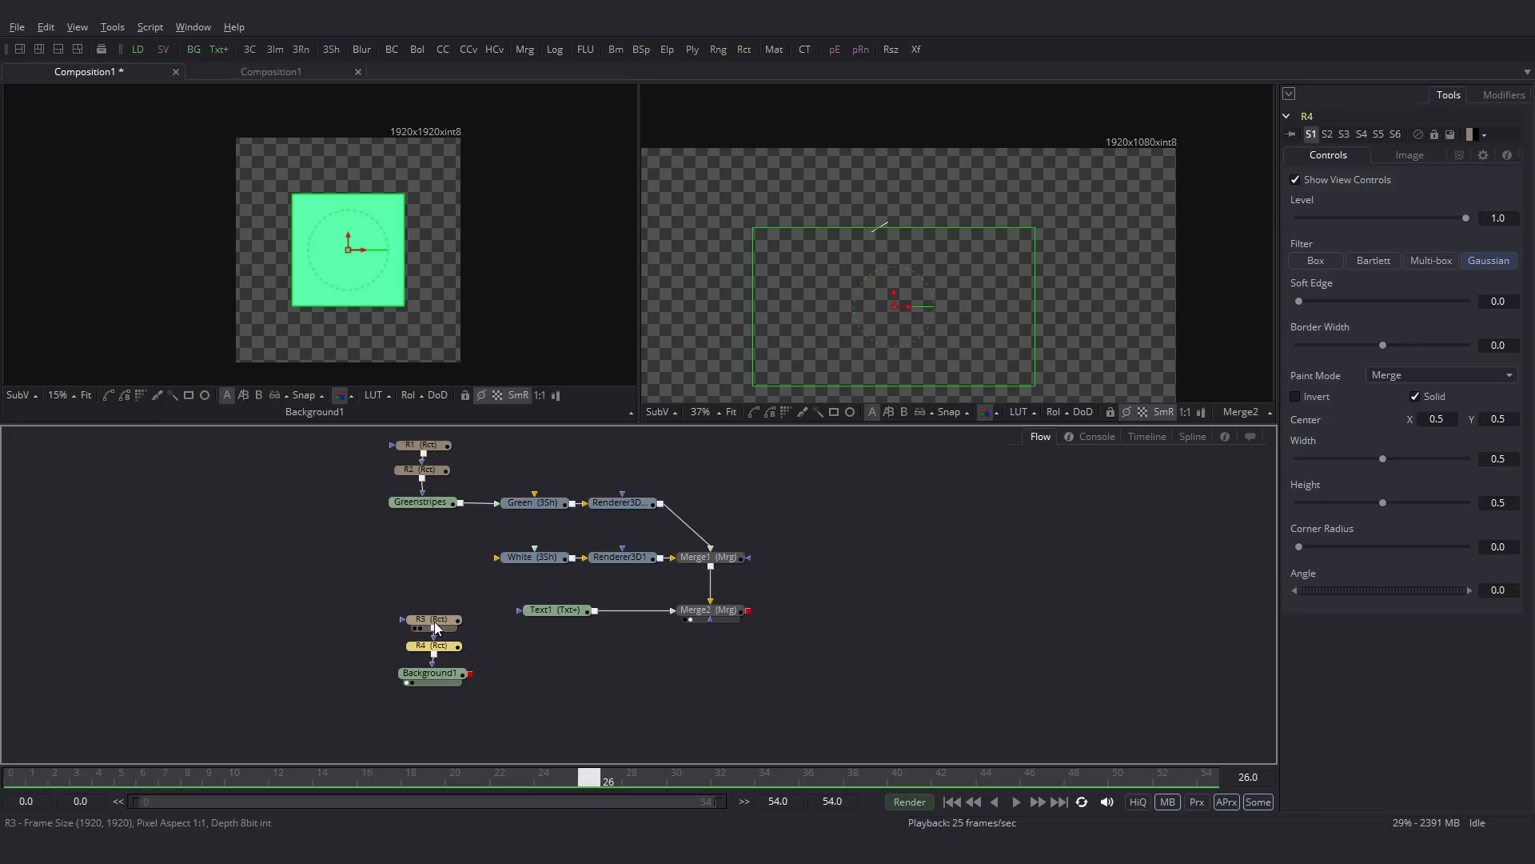
Step: Turn R3 into a thin full-width line with height 0.008 and width 1.0
{"action": "left_click", "coordinate": [432, 619]}
{"action": "left_click_drag", "start_coordinate": [1382, 478], "coordinate": [1300, 481]}
{"action": "double_click", "coordinate": [1509, 480]}
{"action": "type", "text": "0.008"}
{"action": "key", "text": "Tab"}
{"action": "left_click_drag", "start_coordinate": [1385, 435], "coordinate": [1471, 435]}
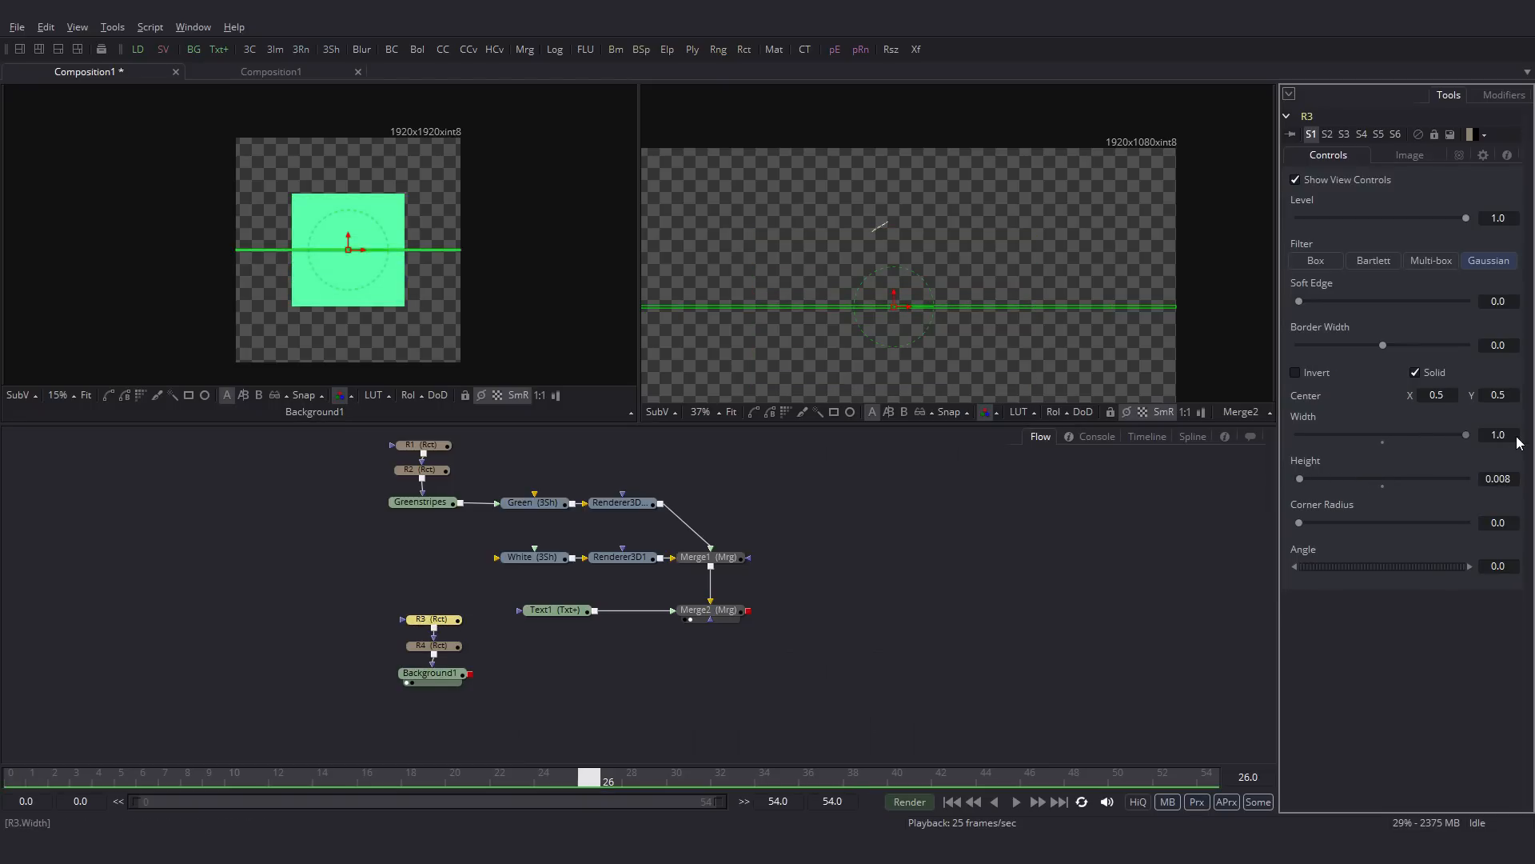
Step: Set R4's paint mode to Subtract, its width to 1.0 and its Center X to 1.5
{"action": "left_click", "coordinate": [436, 648]}
{"action": "left_click_drag", "start_coordinate": [370, 256], "coordinate": [408, 256]}
{"action": "left_click", "coordinate": [1467, 372]}
{"action": "left_click", "coordinate": [1447, 418]}
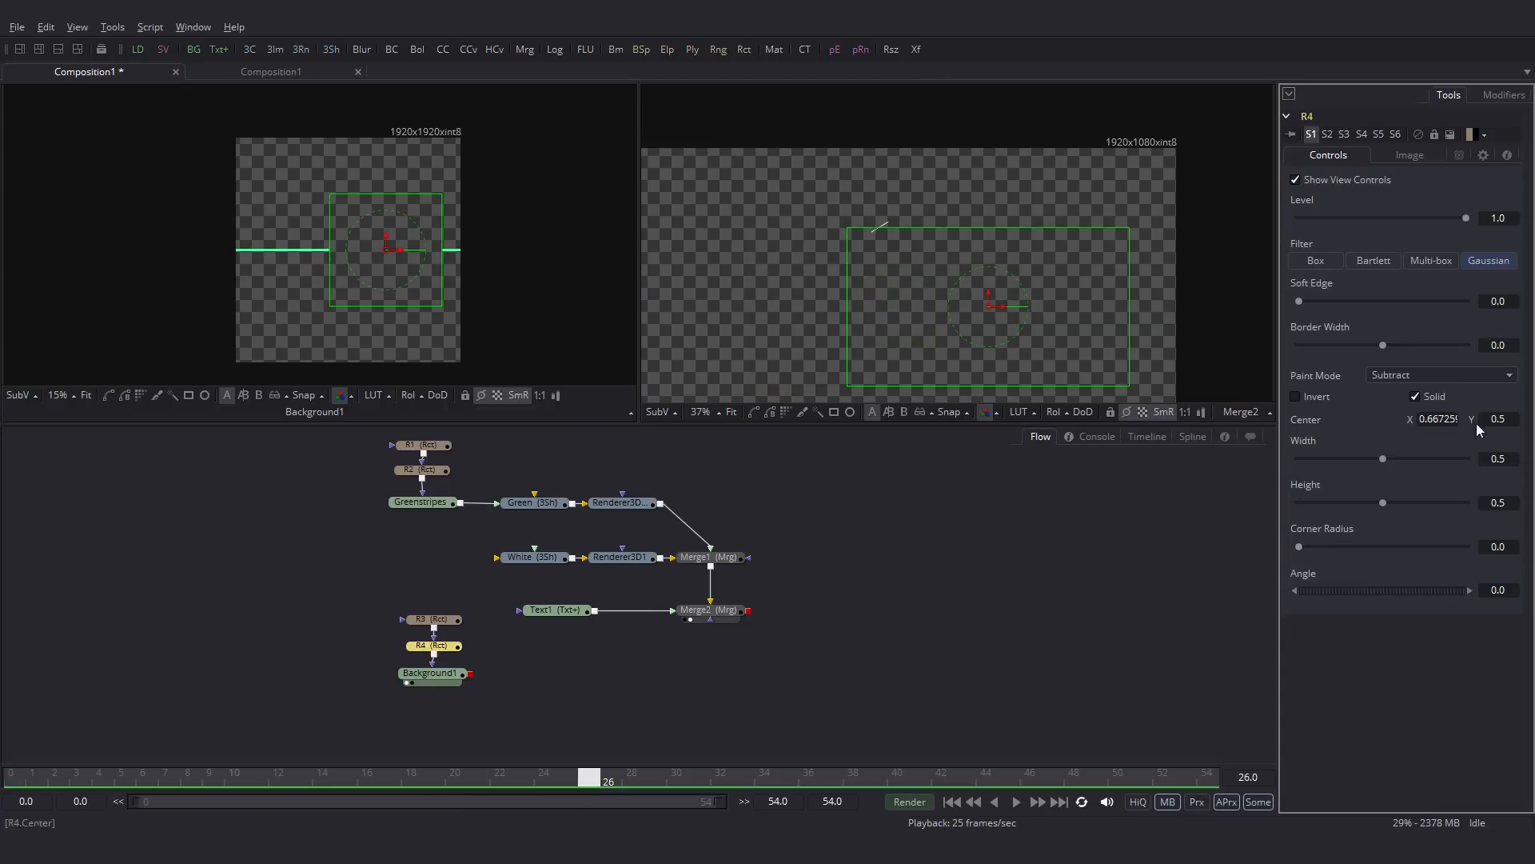
{"action": "left_click_drag", "start_coordinate": [400, 254], "coordinate": [523, 251]}
{"action": "left_click_drag", "start_coordinate": [1370, 463], "coordinate": [1471, 459]}
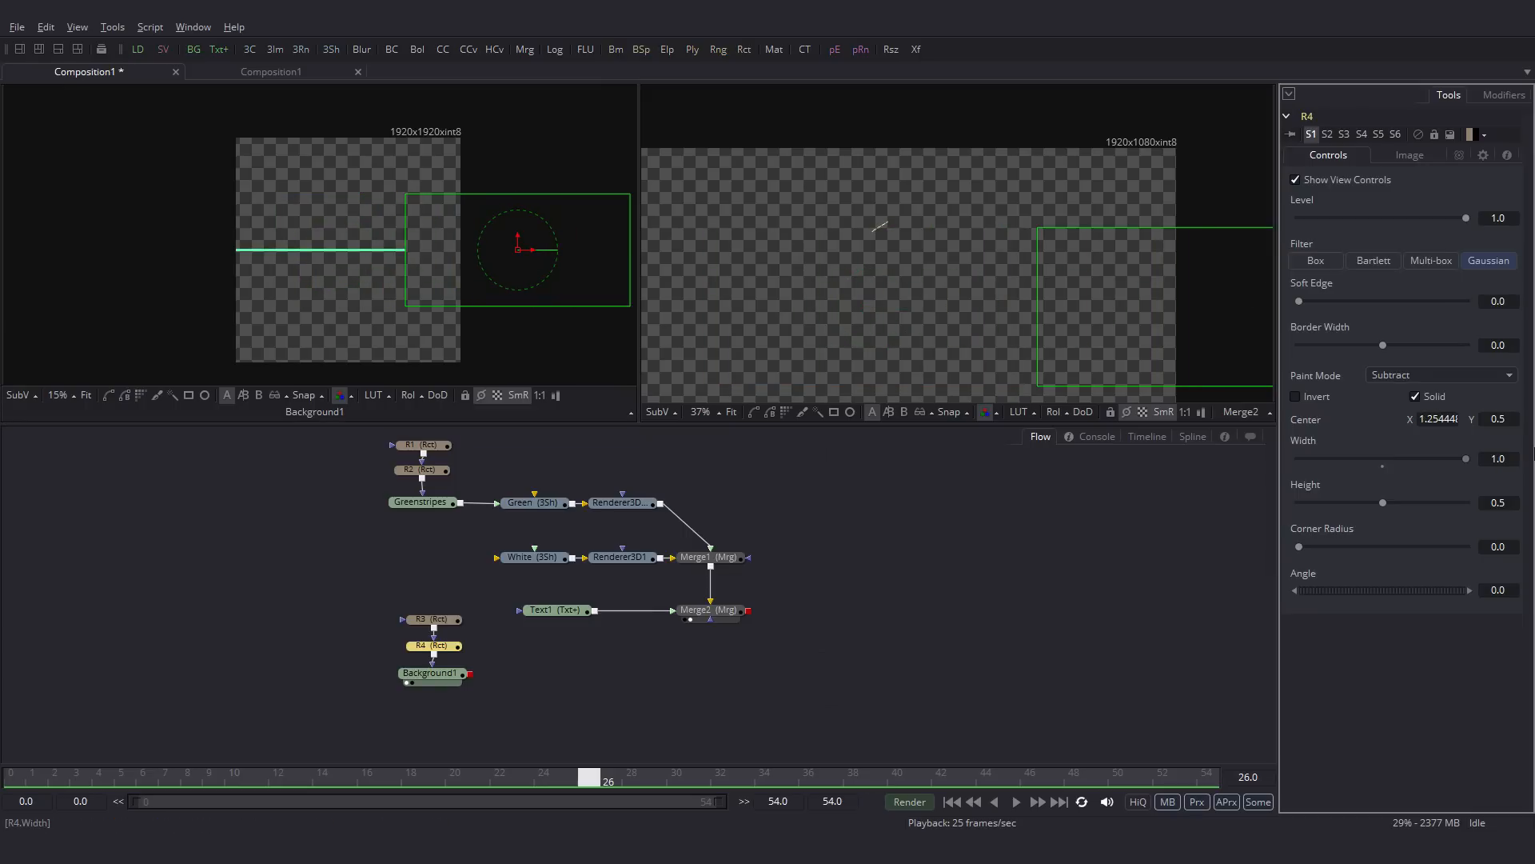
{"action": "left_click", "coordinate": [1447, 417]}
{"action": "type", "text": "1.5"}
{"action": "key", "text": "Tab"}
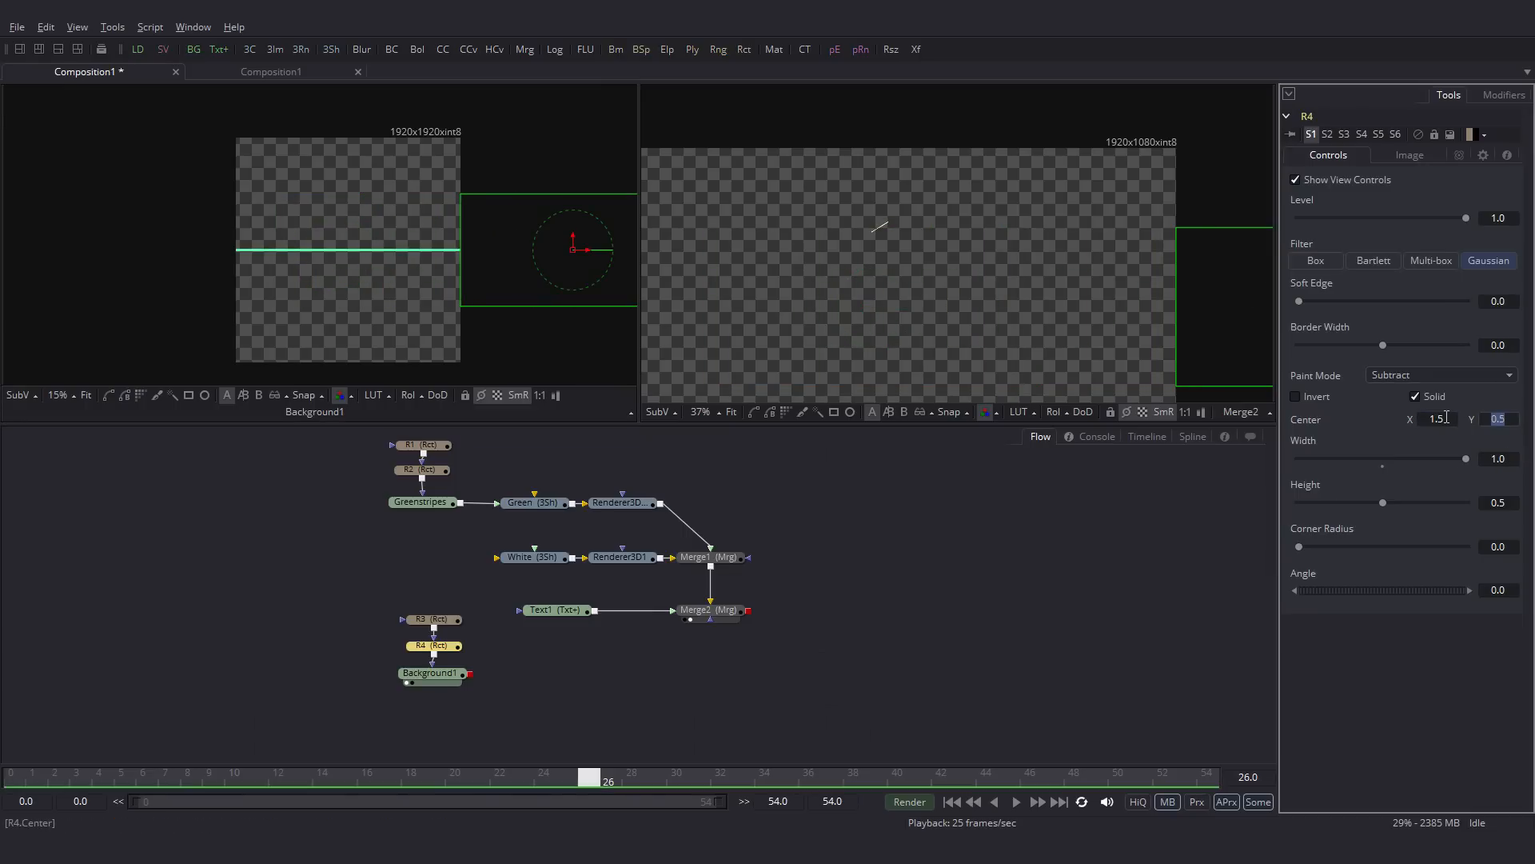
{"action": "left_click", "coordinate": [573, 237]}
Step: Add a Coordinate Space node after Background1
{"action": "left_click", "coordinate": [468, 674]}
{"action": "key", "text": "shift+space"}
{"action": "type", "text": "c"}
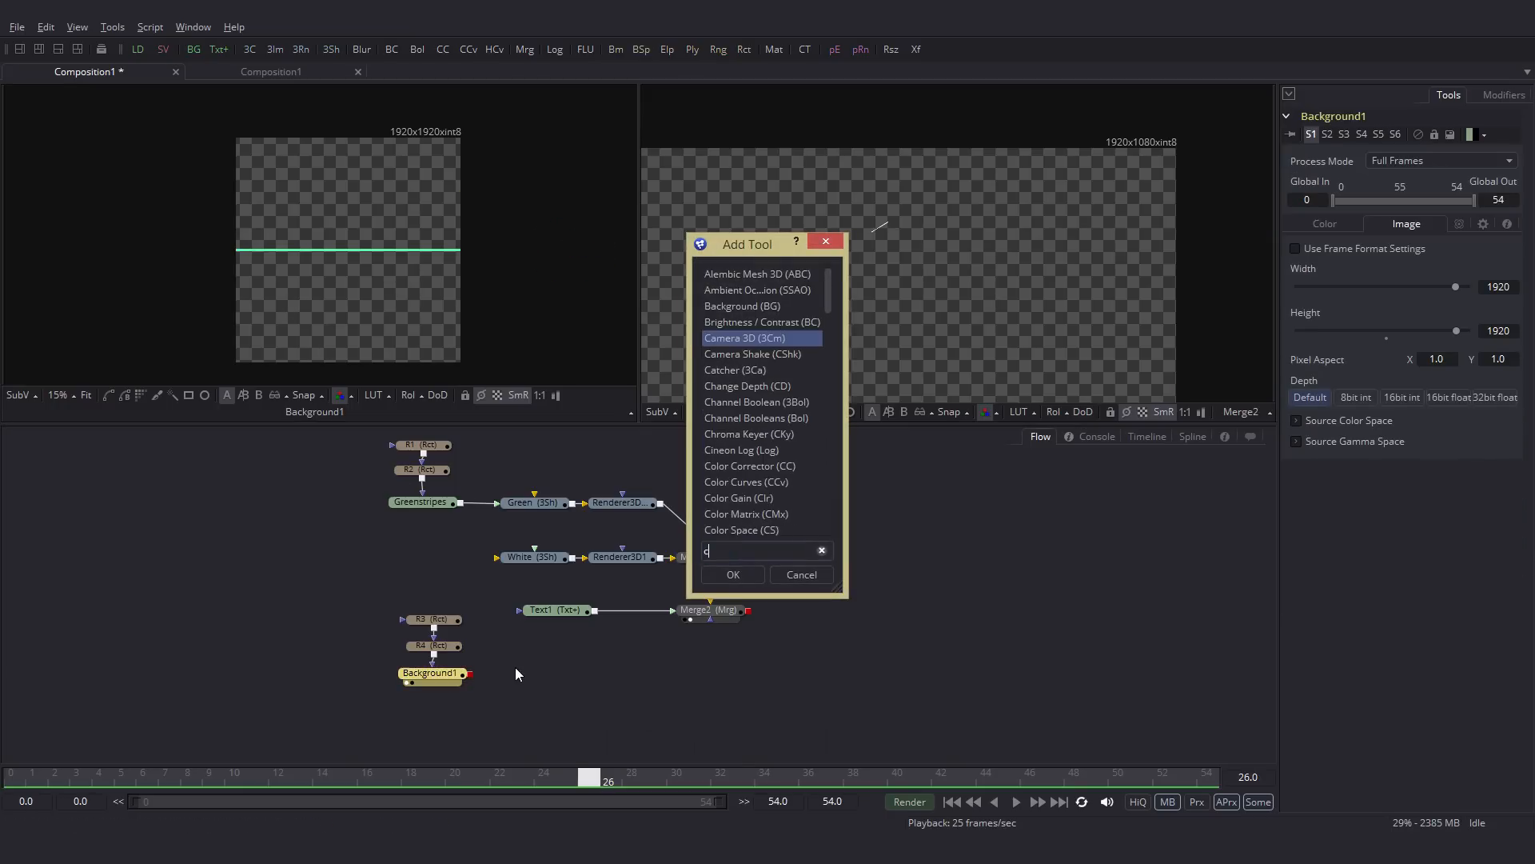
{"action": "type", "text": "oor"}
{"action": "left_click", "coordinate": [741, 573]}
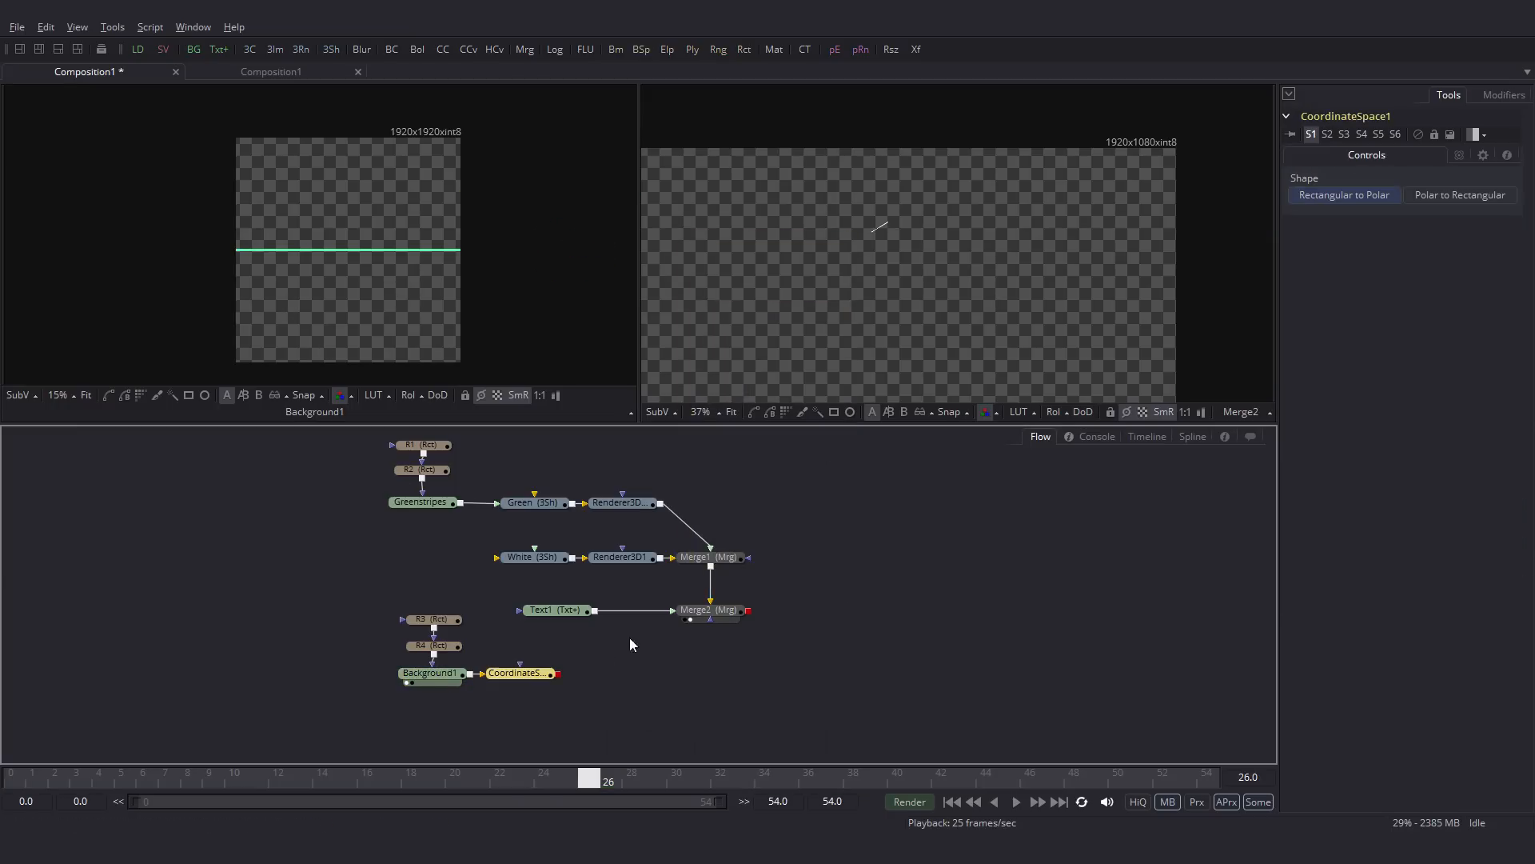
Step: Switch CoordinateSpace1 to Polar to Rectangular and merge its ring over Merge2's output, viewing the merged result
{"action": "left_click_drag", "start_coordinate": [536, 673], "coordinate": [869, 291]}
{"action": "left_click", "coordinate": [731, 413]}
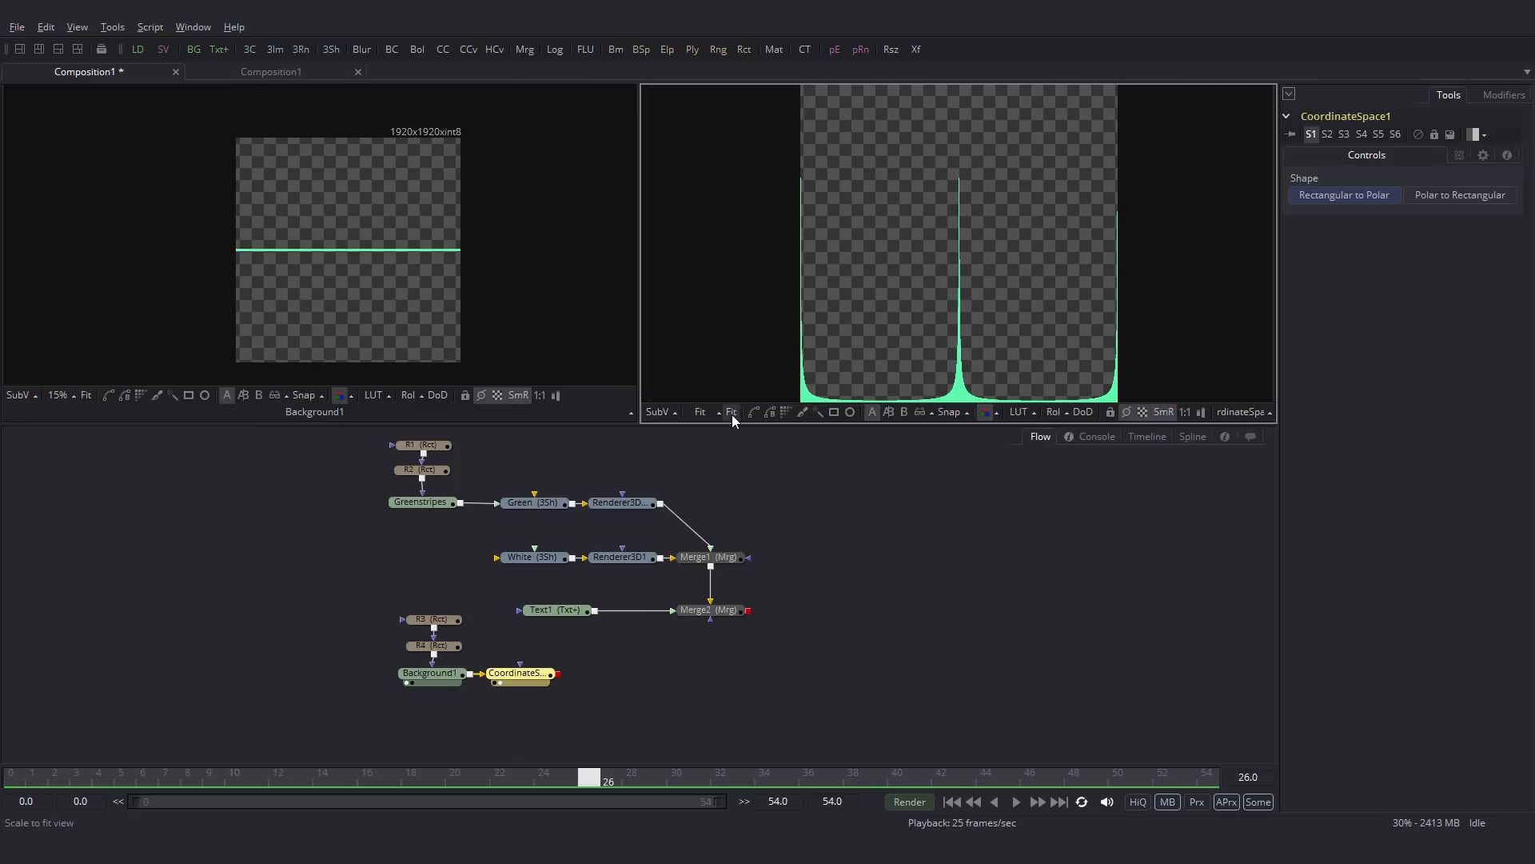
{"action": "left_click", "coordinate": [1460, 199]}
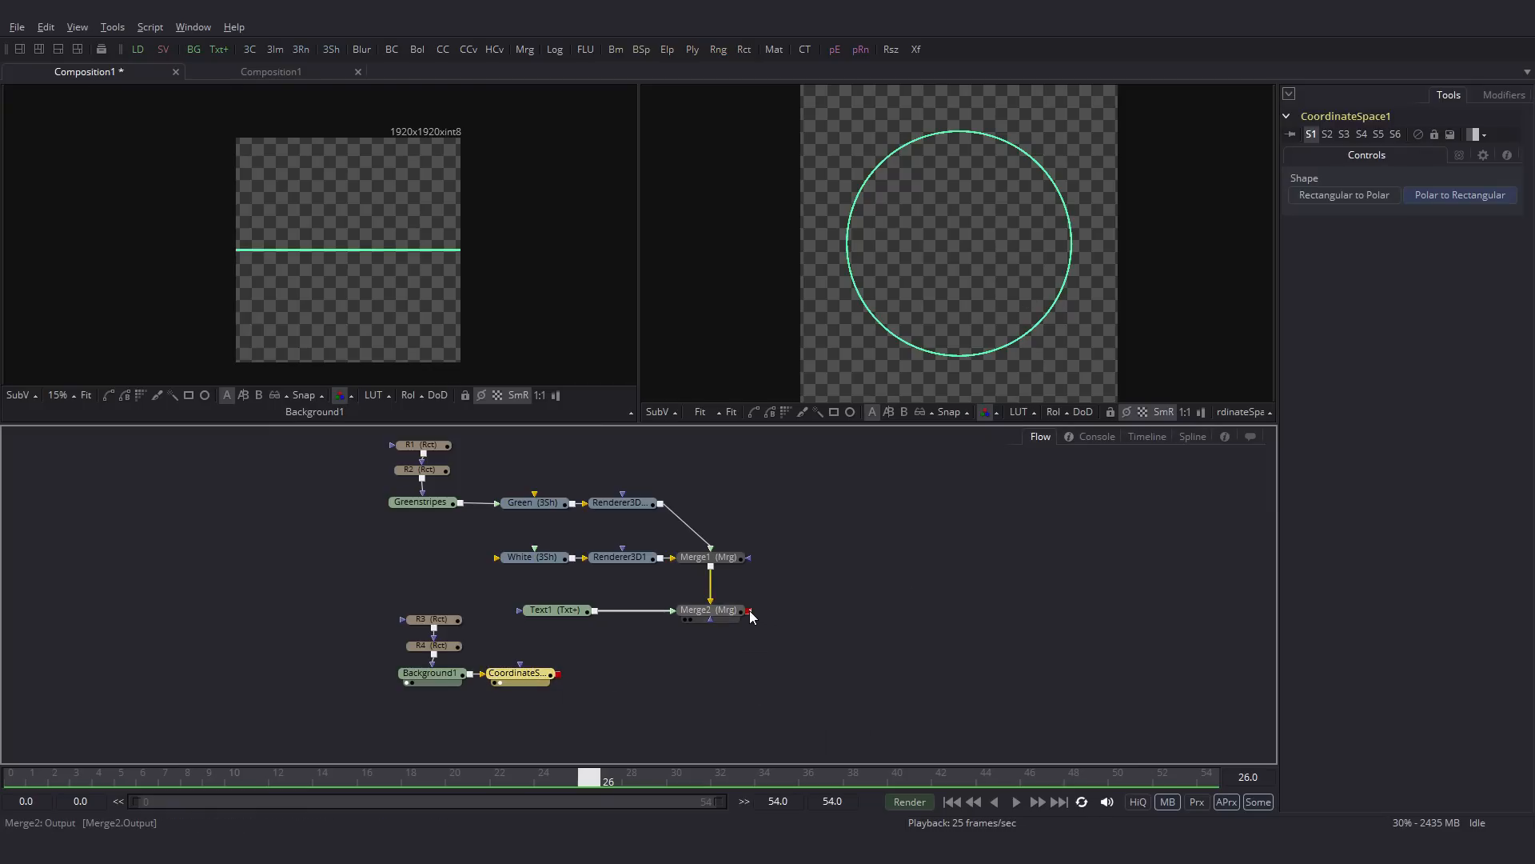
{"action": "left_click_drag", "start_coordinate": [558, 675], "coordinate": [751, 612]}
{"action": "left_click_drag", "start_coordinate": [729, 673], "coordinate": [915, 329]}
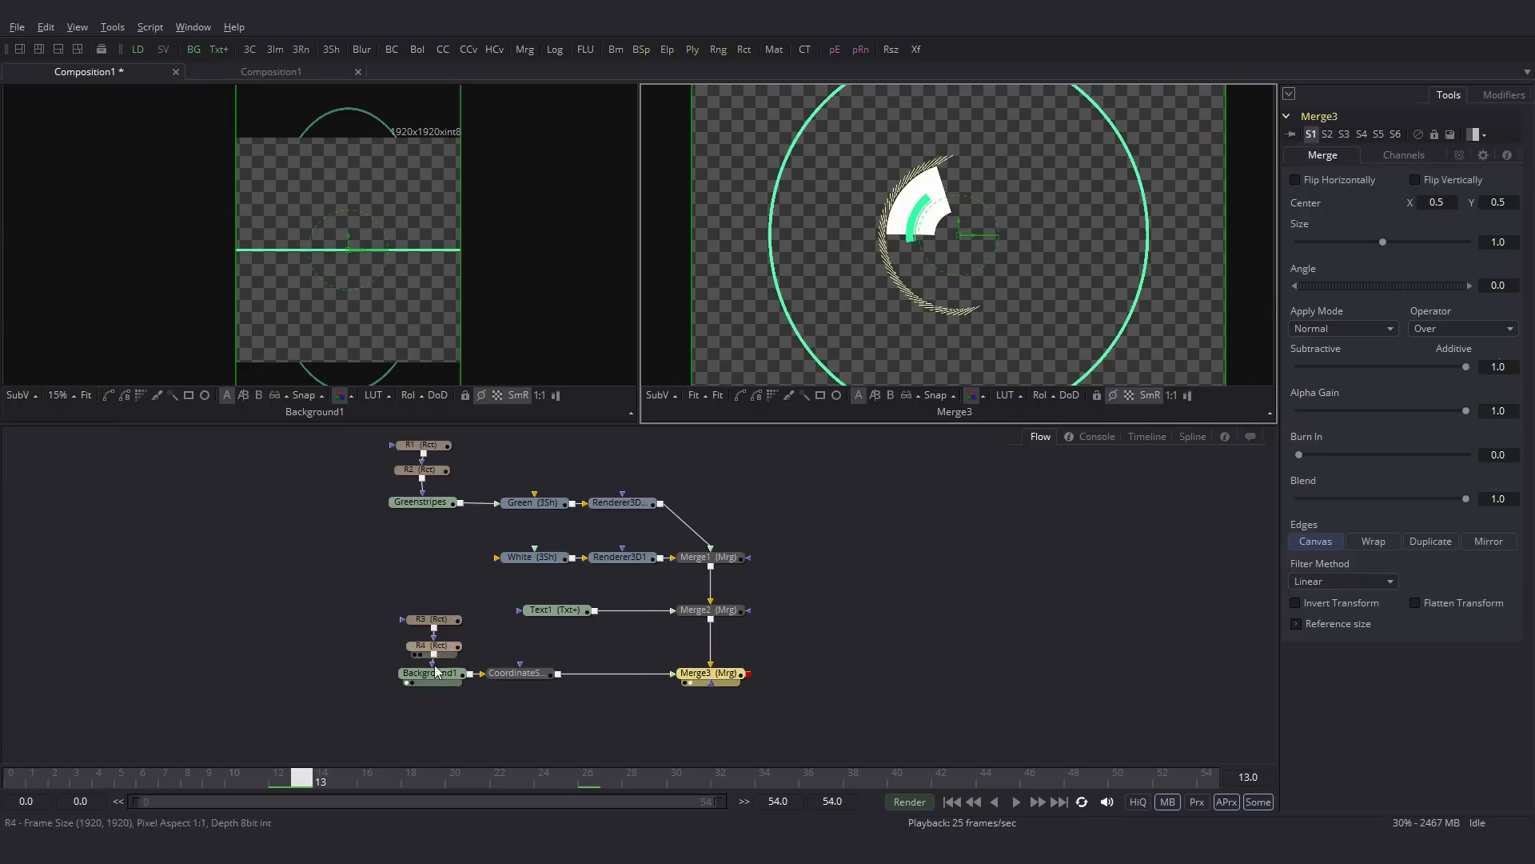
Step: Shrink the green ring by lowering R3's Center Y to about 0.226, and thin it by reducing R3's height
{"action": "left_click", "coordinate": [440, 675]}
{"action": "left_click", "coordinate": [432, 620]}
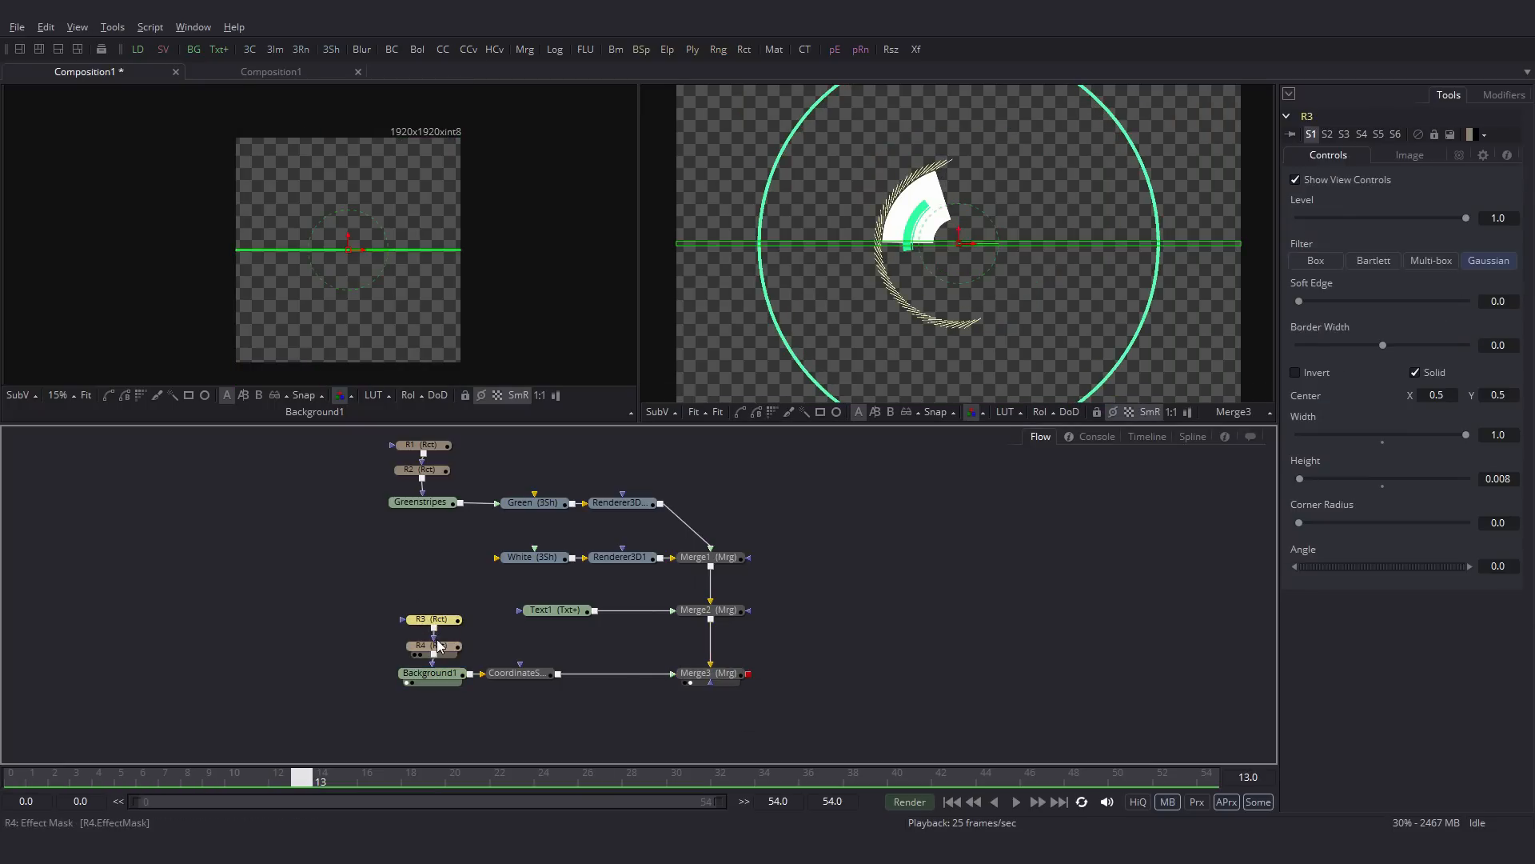
{"action": "left_click_drag", "start_coordinate": [347, 237], "coordinate": [360, 299]}
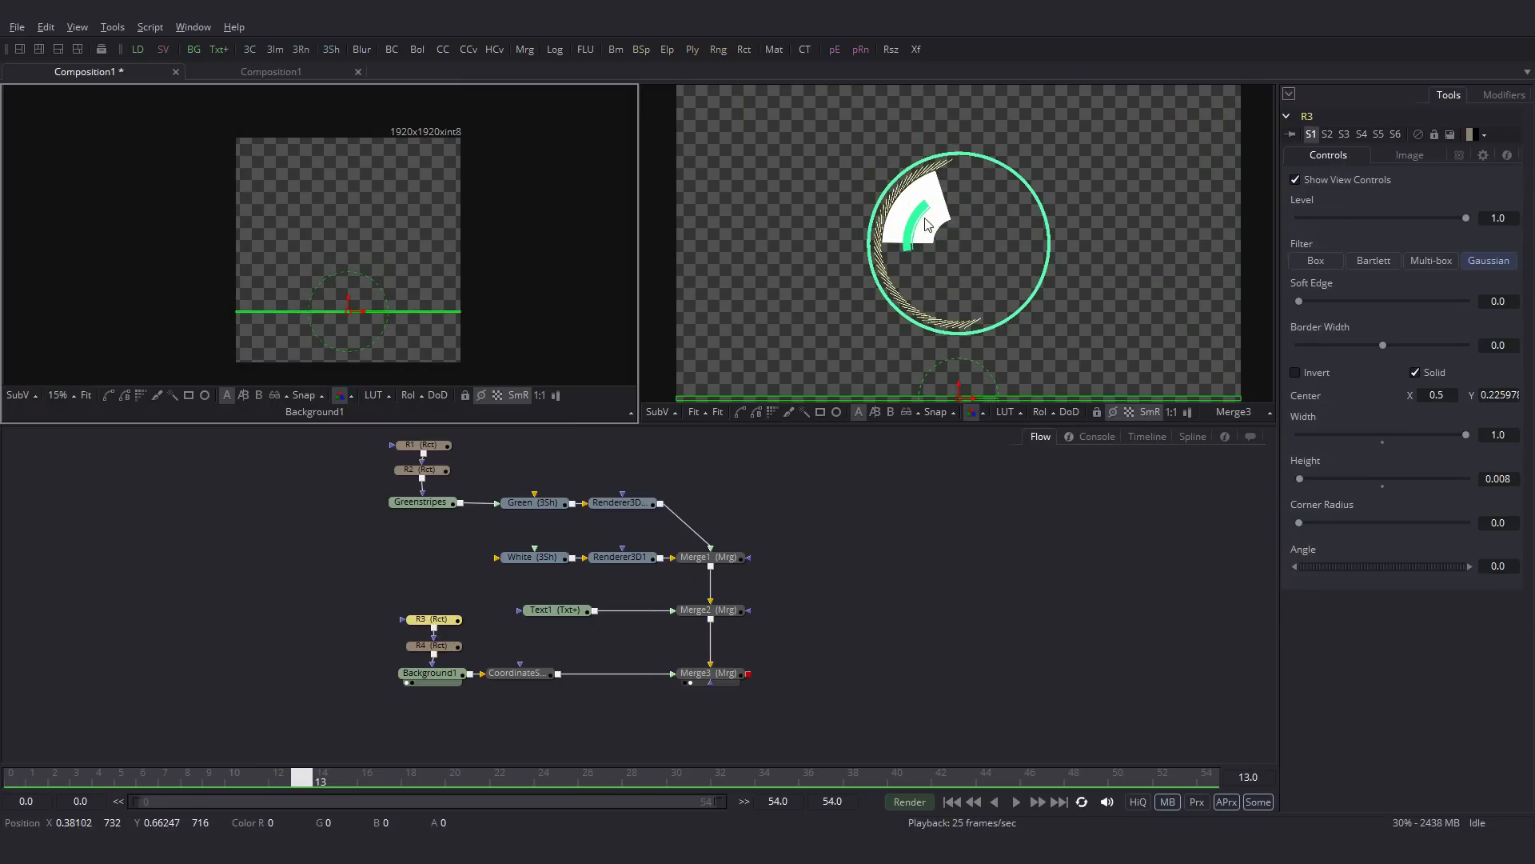
{"action": "left_click", "coordinate": [1498, 480]}
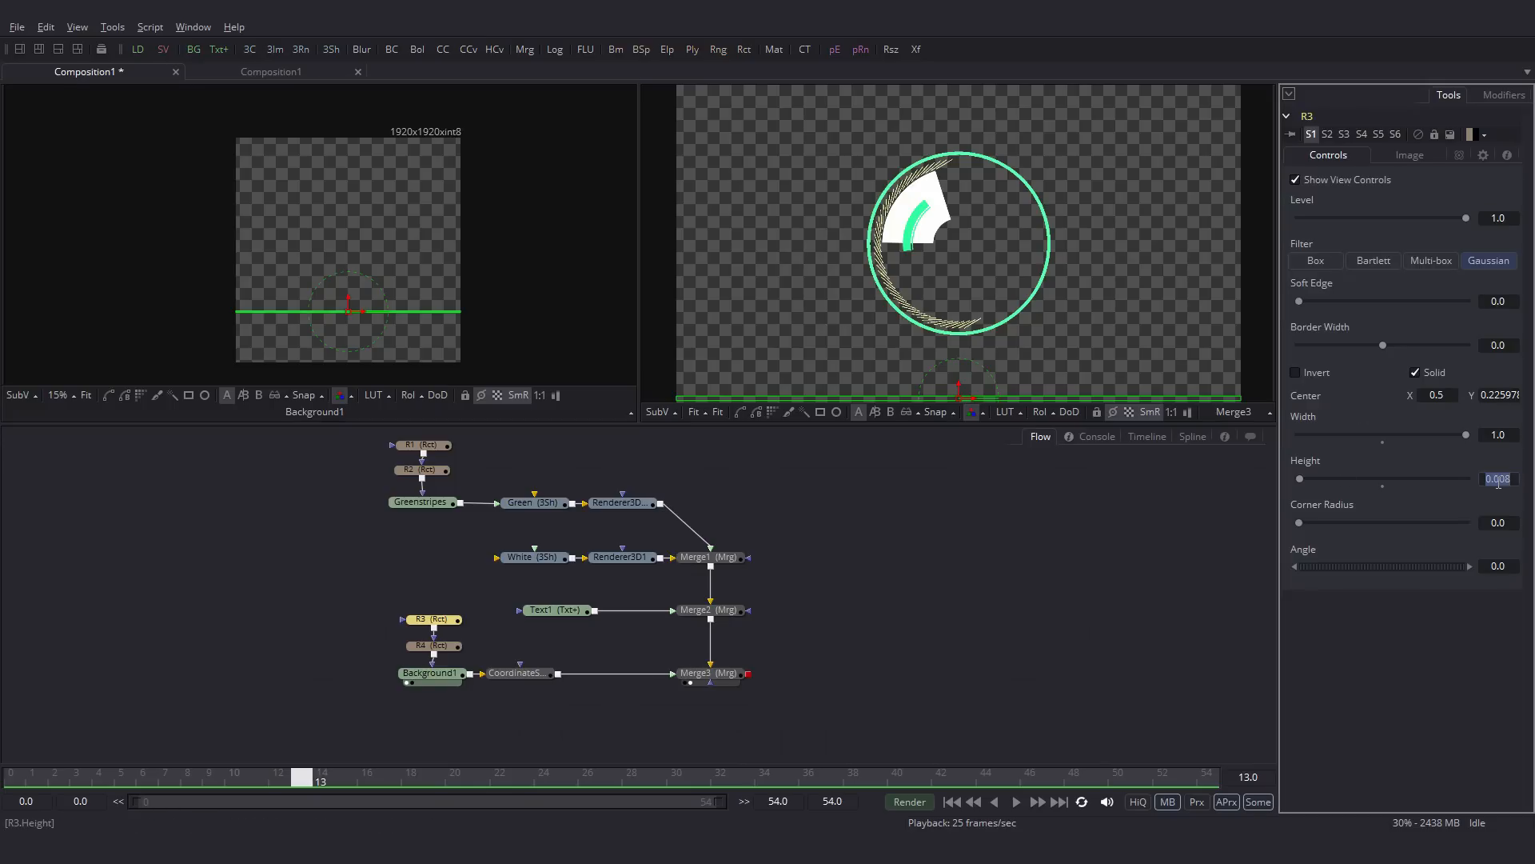
{"action": "key", "text": "Return"}
Step: Lower R4's Center Y to about 0.279 and keyframe its center at X 0.5 on frame 18
{"action": "left_click", "coordinate": [444, 649]}
{"action": "mouse_move", "coordinate": [587, 252]}
{"action": "left_mouse_down"}
{"action": "mouse_move", "coordinate": [568, 301]}
{"action": "mouse_move", "coordinate": [471, 302]}
{"action": "mouse_move", "coordinate": [590, 300]}
{"action": "mouse_move", "coordinate": [483, 302]}
{"action": "mouse_move", "coordinate": [589, 251]}
{"action": "left_mouse_up"}
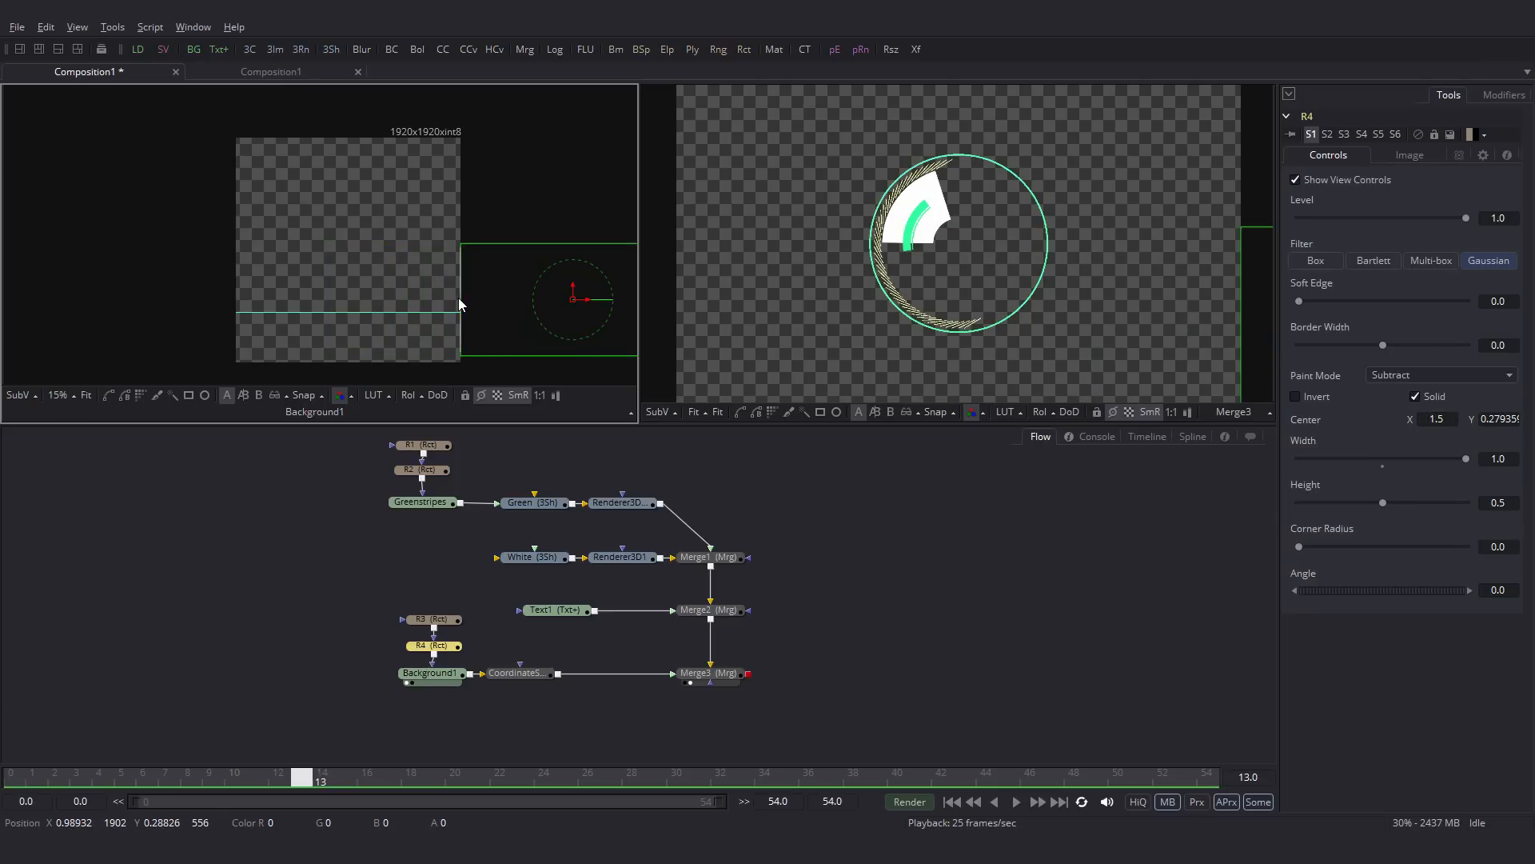
{"action": "left_click_drag", "start_coordinate": [310, 786], "coordinate": [419, 783]}
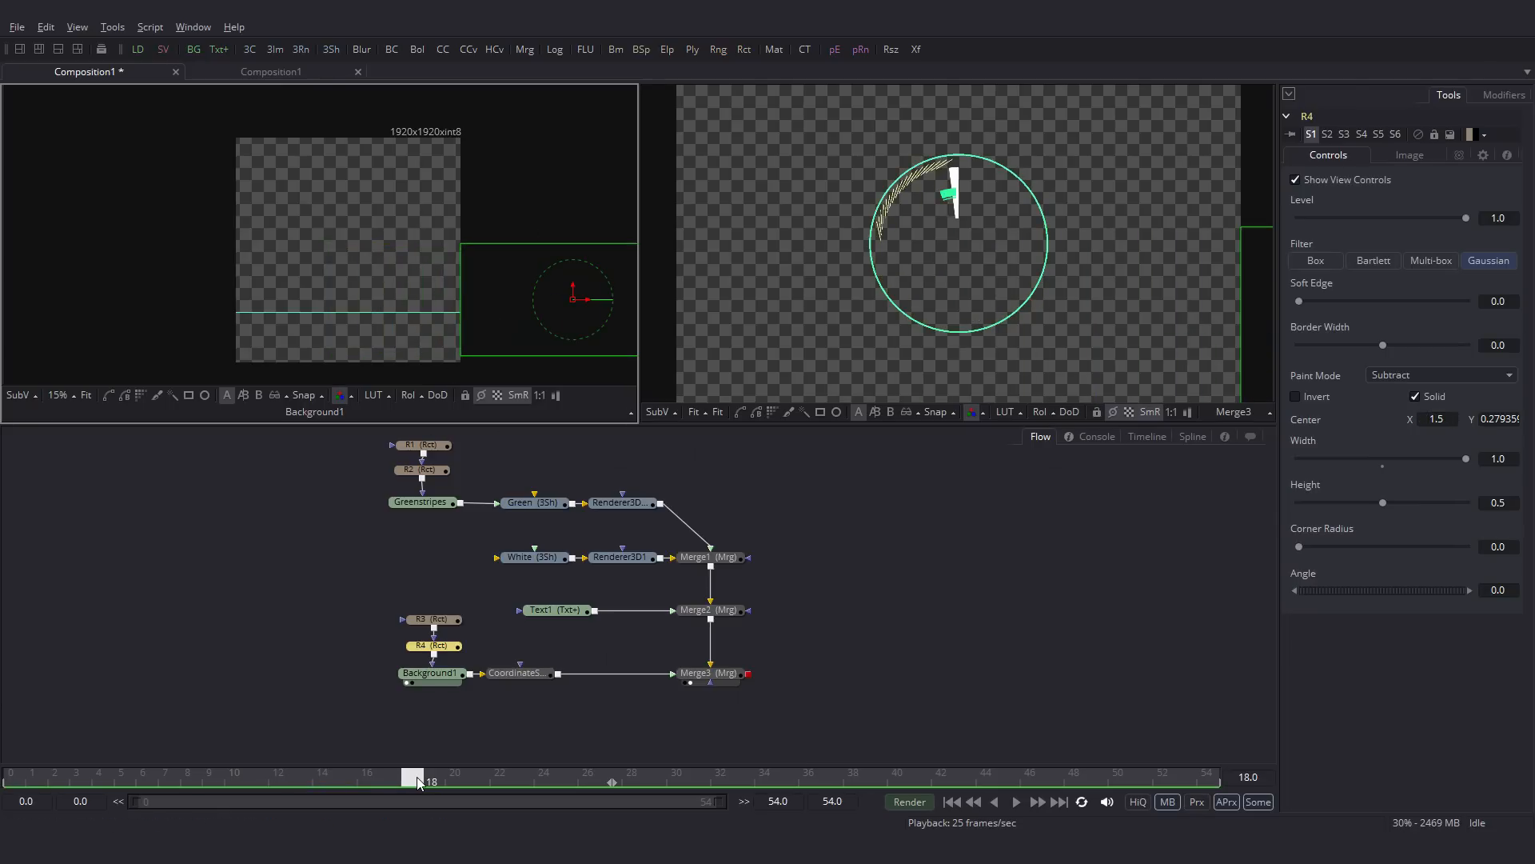
{"action": "left_click", "coordinate": [1436, 419]}
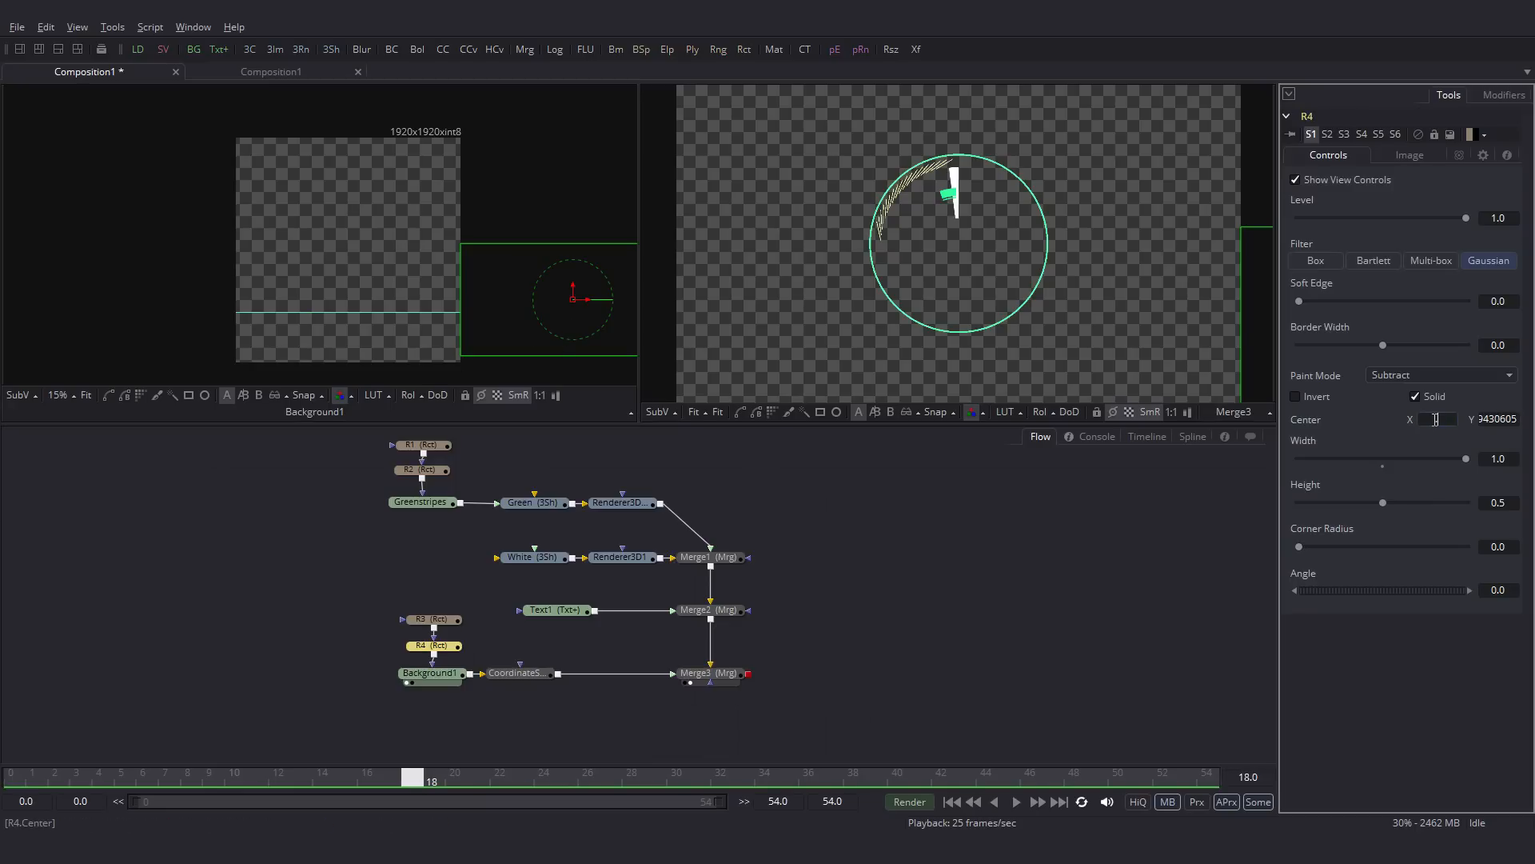
{"action": "type", "text": "0.5"}
{"action": "key", "text": "Tab"}
{"action": "right_click", "coordinate": [1407, 418]}
{"action": "left_click", "coordinate": [1427, 423]}
Step: Keyframe R4's Center X at 1.5 on frame 30 and scrub through the ring's animation
{"action": "left_click_drag", "start_coordinate": [689, 781], "coordinate": [679, 780]}
{"action": "left_click", "coordinate": [1440, 418]}
{"action": "type", "text": "1.5"}
{"action": "key", "text": "Return"}
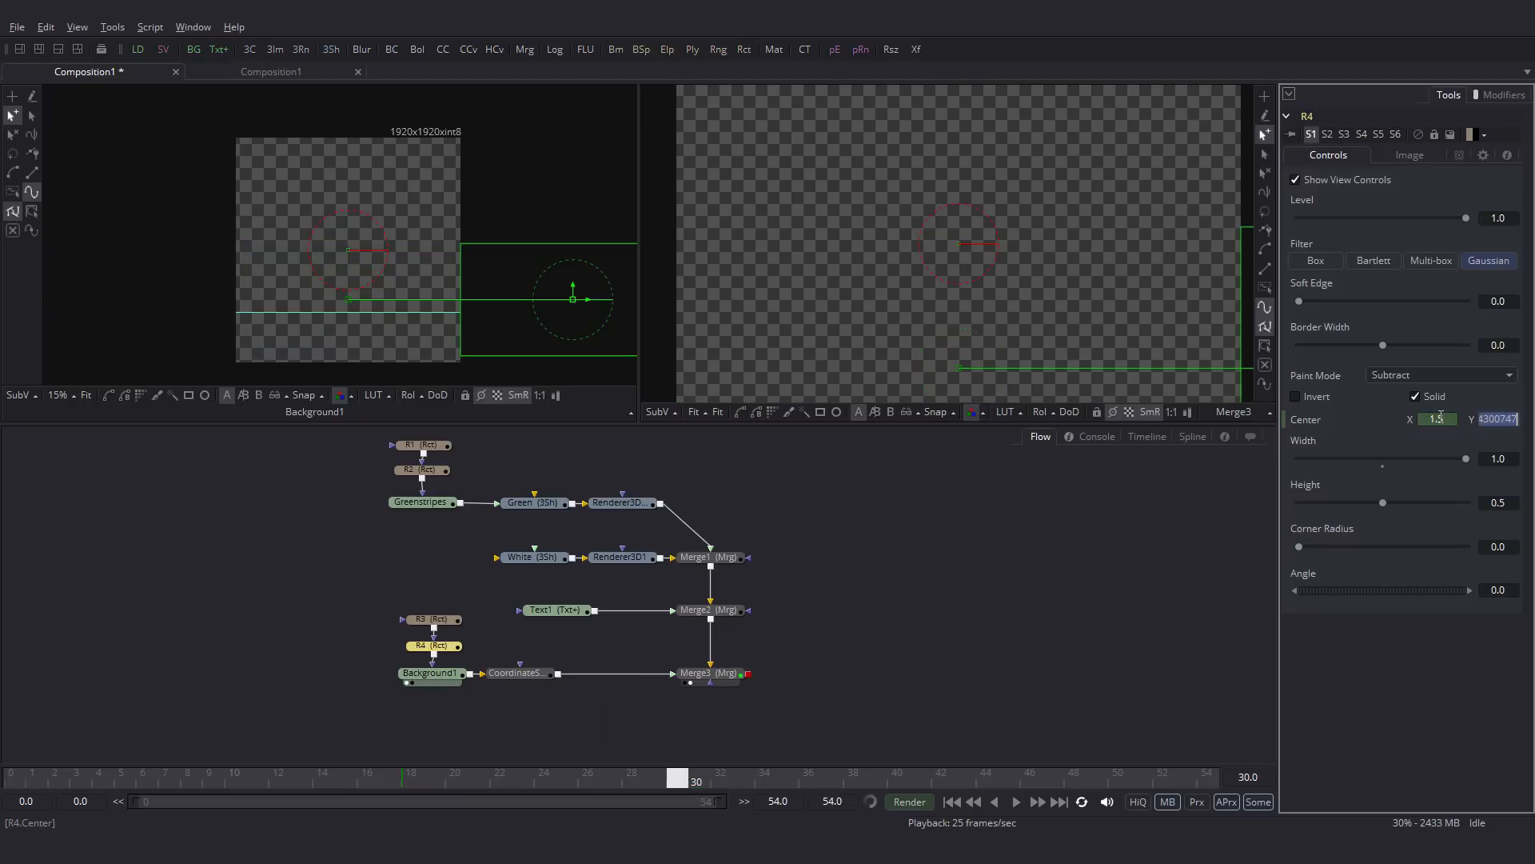
{"action": "left_click_drag", "start_coordinate": [415, 781], "coordinate": [653, 791]}
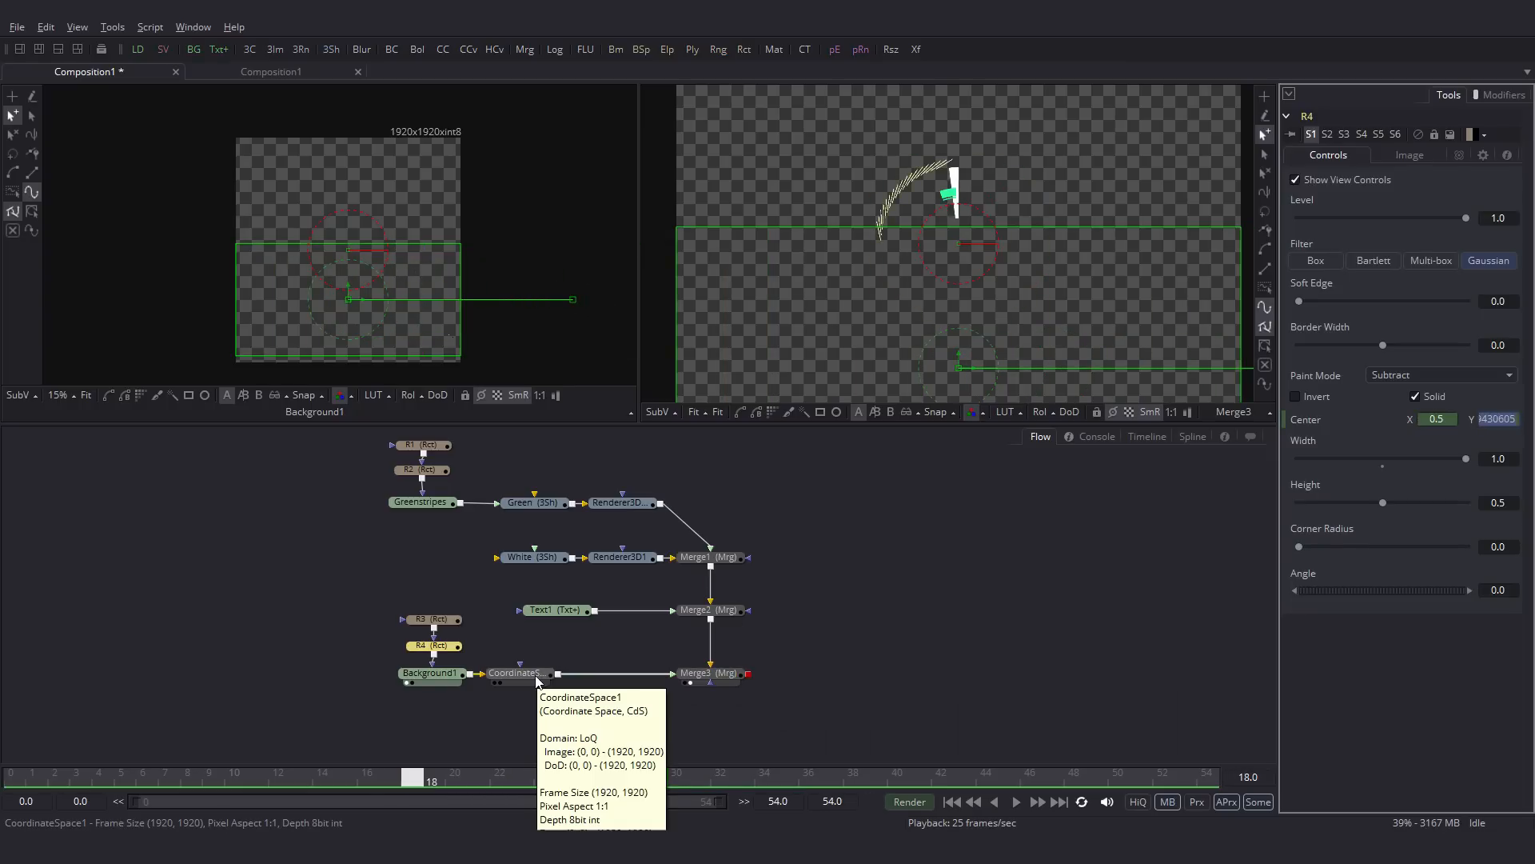
Step: Insert a Transform node between CoordinateSpace1 and Merge3
{"action": "left_click", "coordinate": [535, 675]}
{"action": "key", "text": "shift+space"}
{"action": "type", "text": "transf"}
{"action": "left_click", "coordinate": [742, 573]}
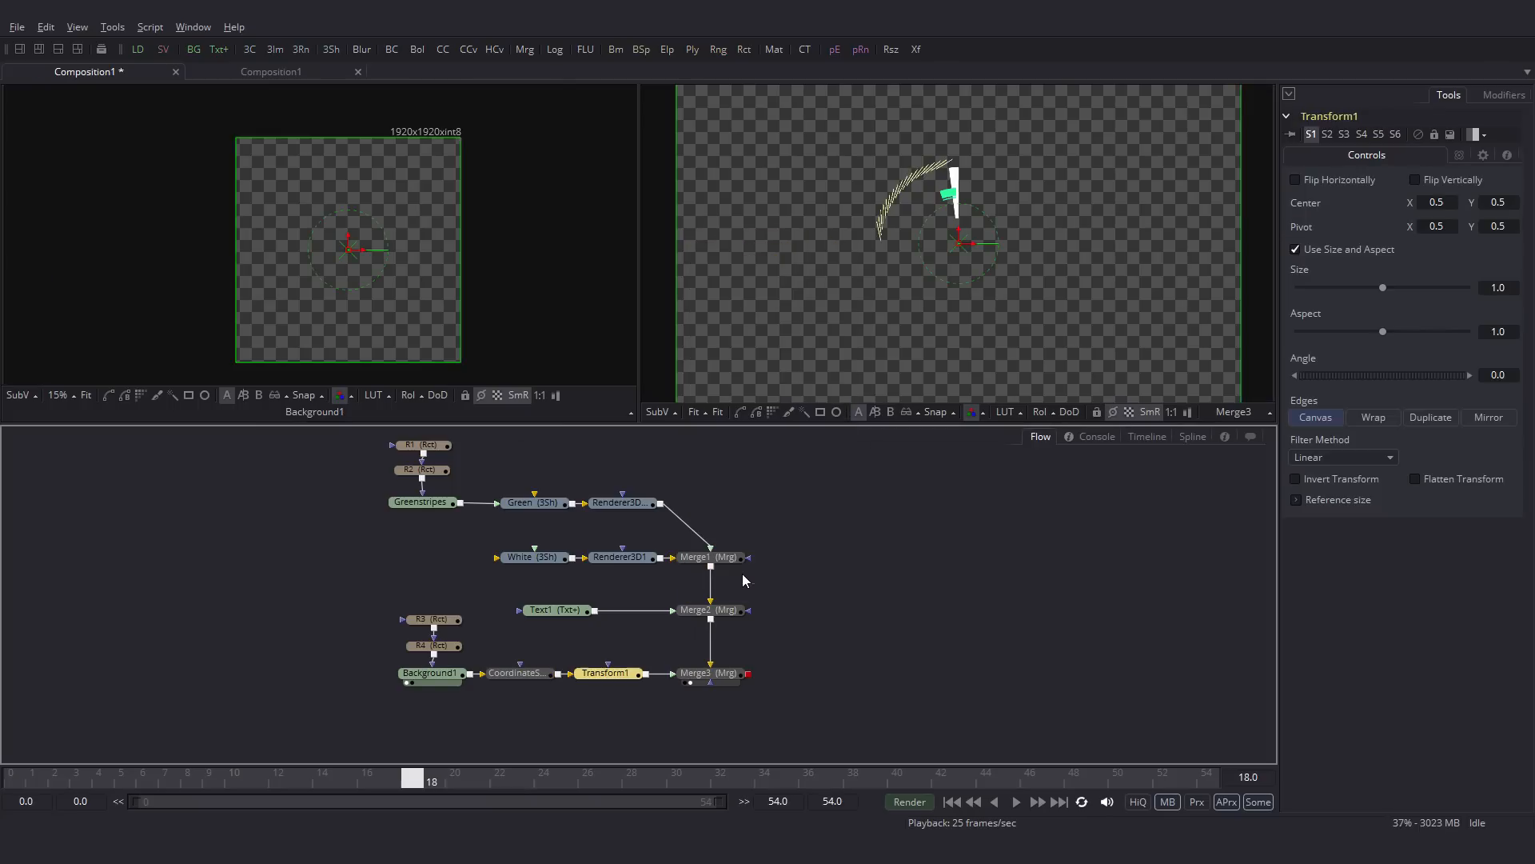
Step: Set Transform1's Angle to -180 and play back the green ring's write-on animation
{"action": "left_click_drag", "start_coordinate": [417, 781], "coordinate": [499, 789]}
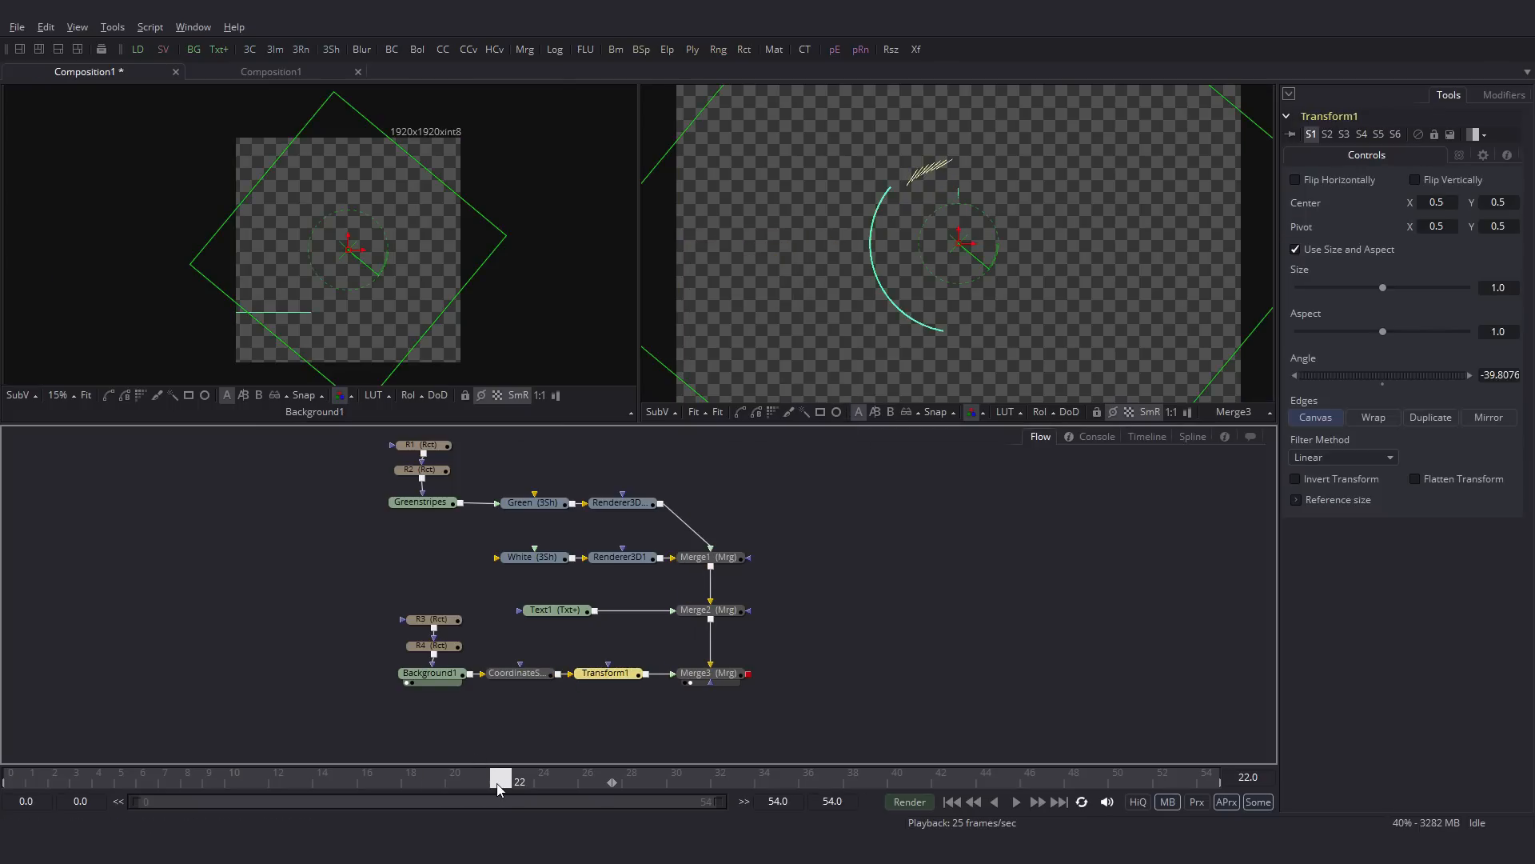
{"action": "left_click_drag", "start_coordinate": [1399, 375], "coordinate": [1337, 385]}
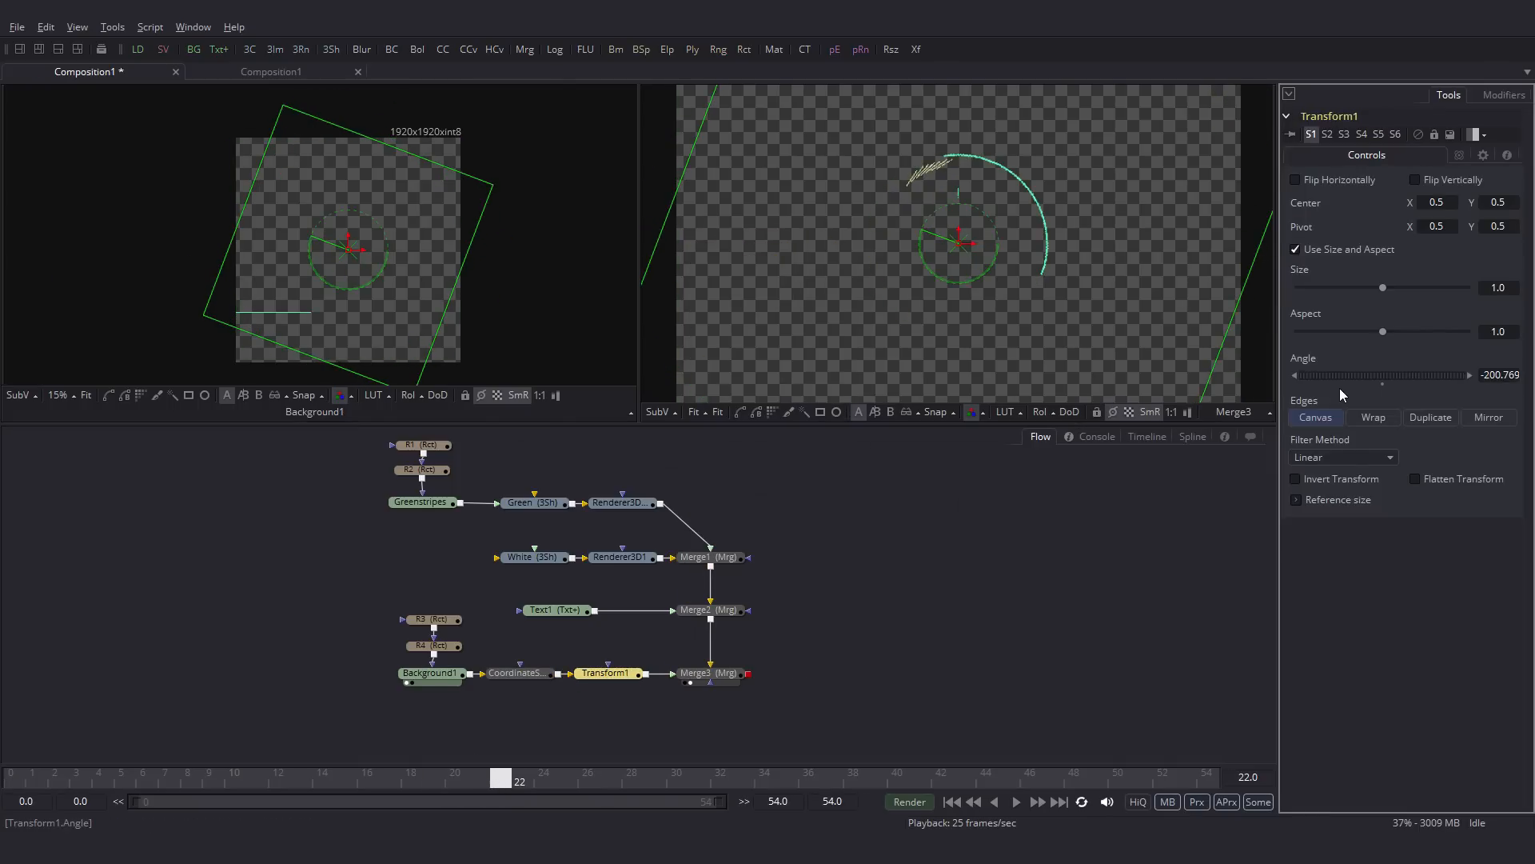
{"action": "left_click", "coordinate": [1499, 375]}
{"action": "type", "text": "-180"}
{"action": "key", "text": "Tab"}
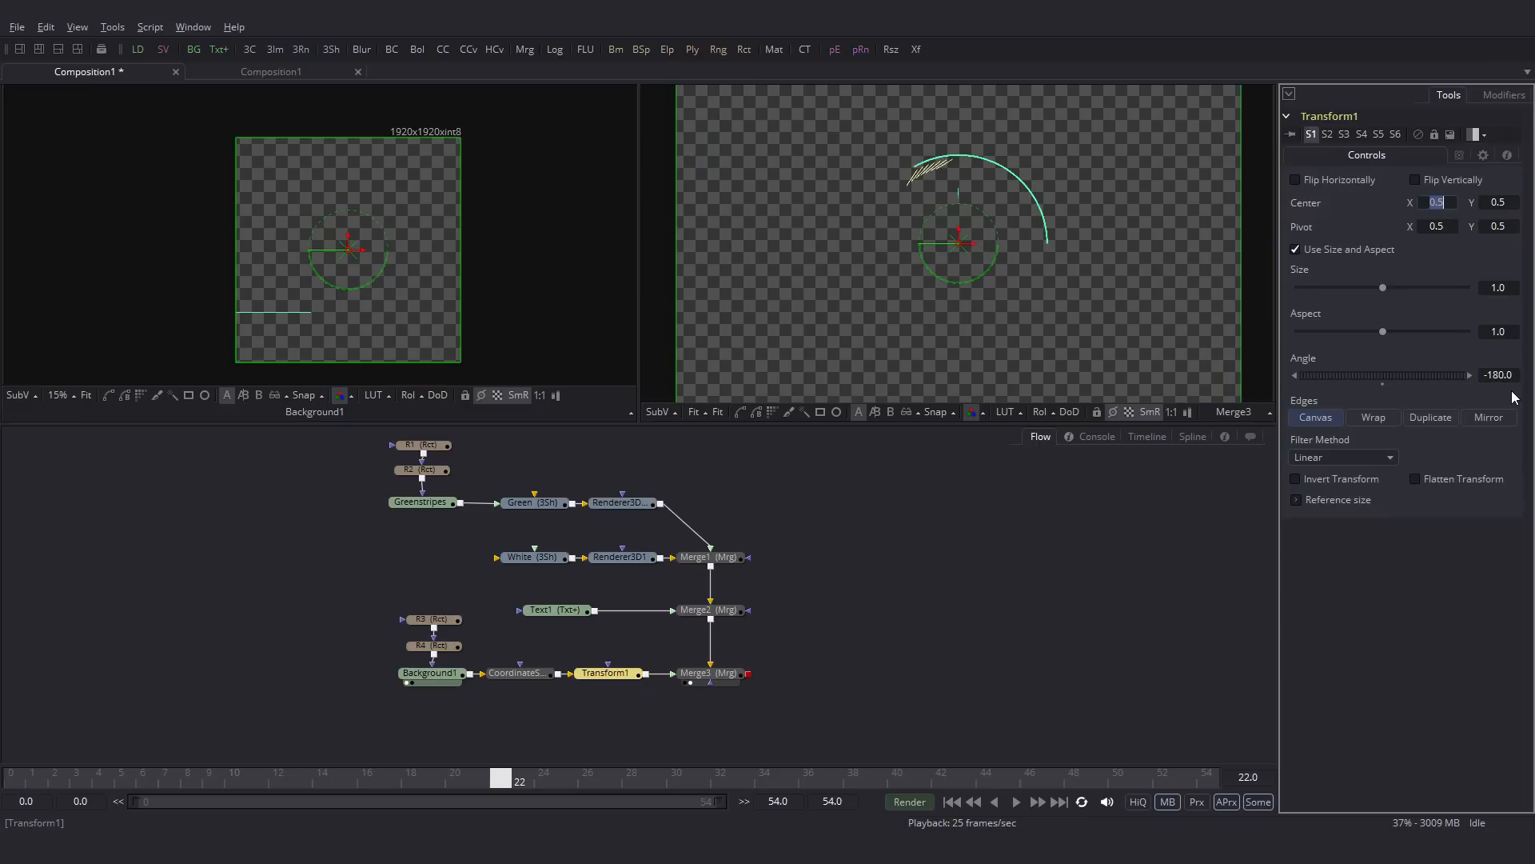
{"action": "left_click", "coordinate": [203, 781]}
{"action": "left_click", "coordinate": [1010, 805]}
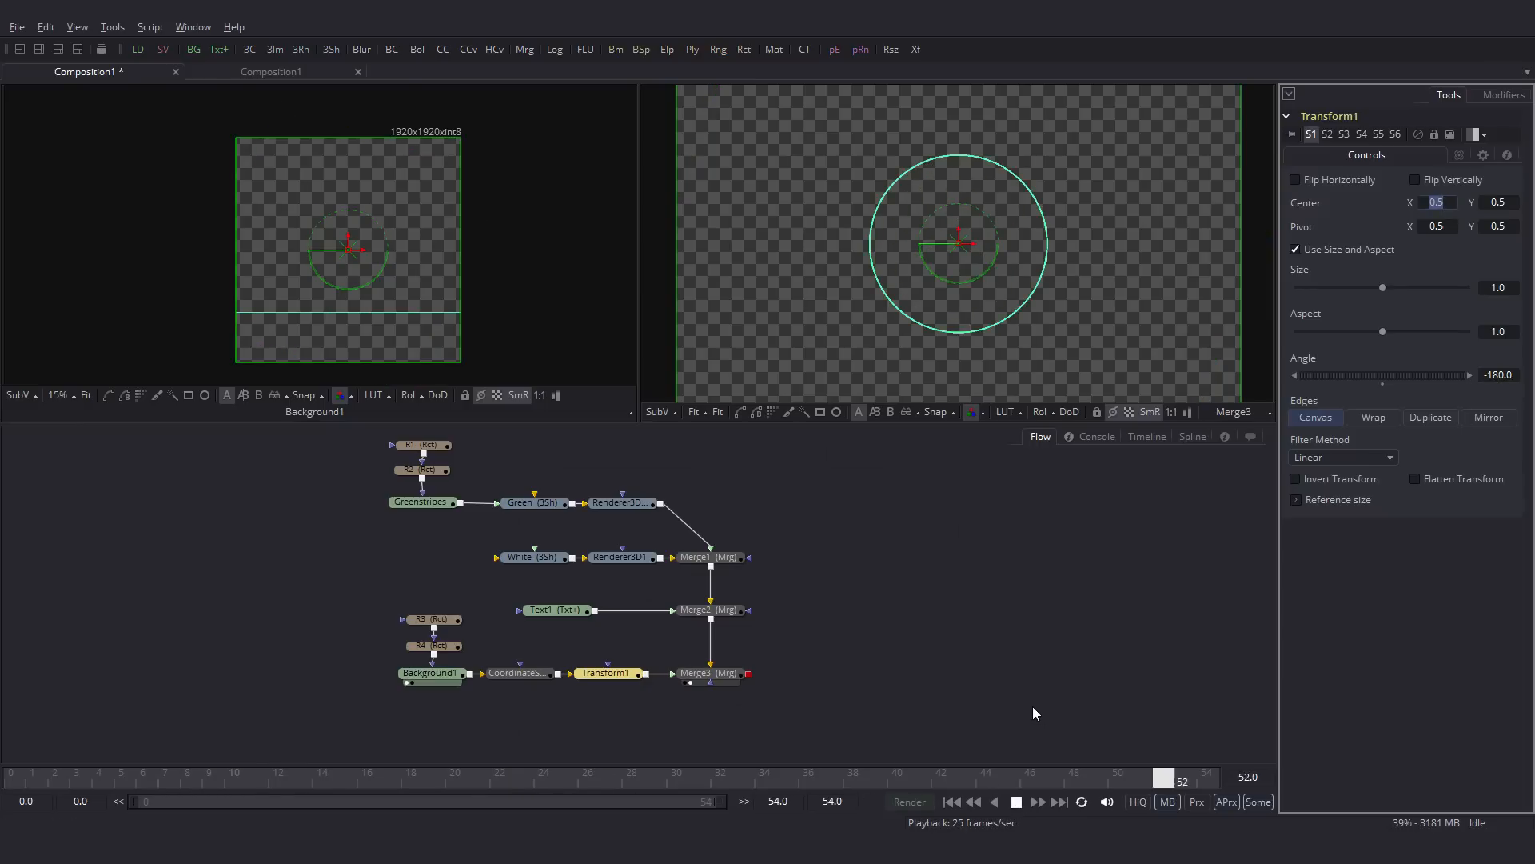
{"action": "left_click", "coordinate": [1012, 806]}
Step: Keyframe Transform1's Size at 1.0 on frame 32 and at about 3.29 on frame 41
{"action": "left_click_drag", "start_coordinate": [611, 783], "coordinate": [726, 783]}
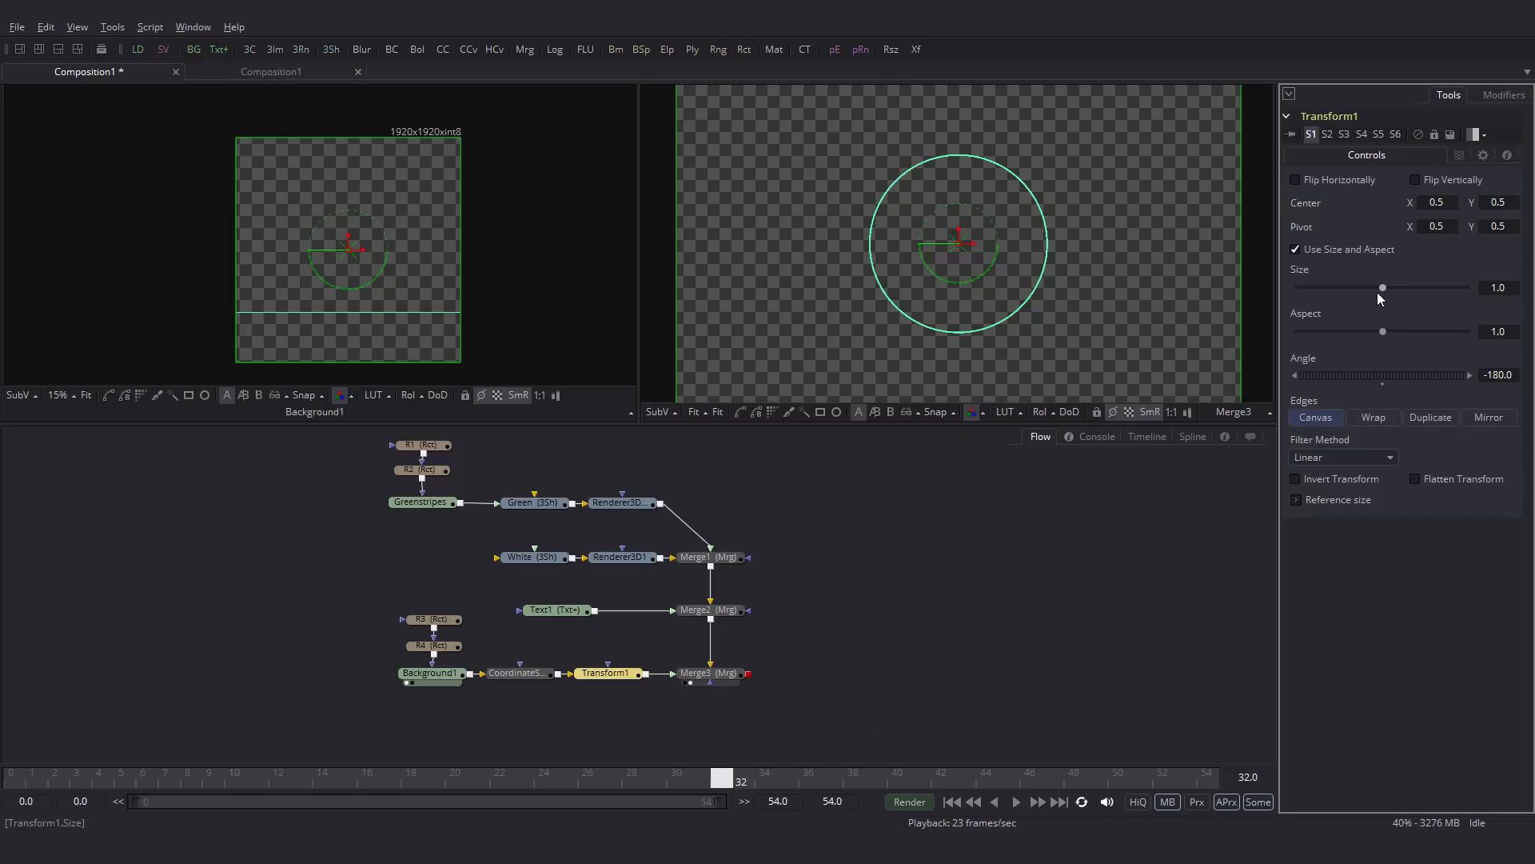
{"action": "right_click", "coordinate": [1377, 291]}
{"action": "left_click", "coordinate": [1396, 303]}
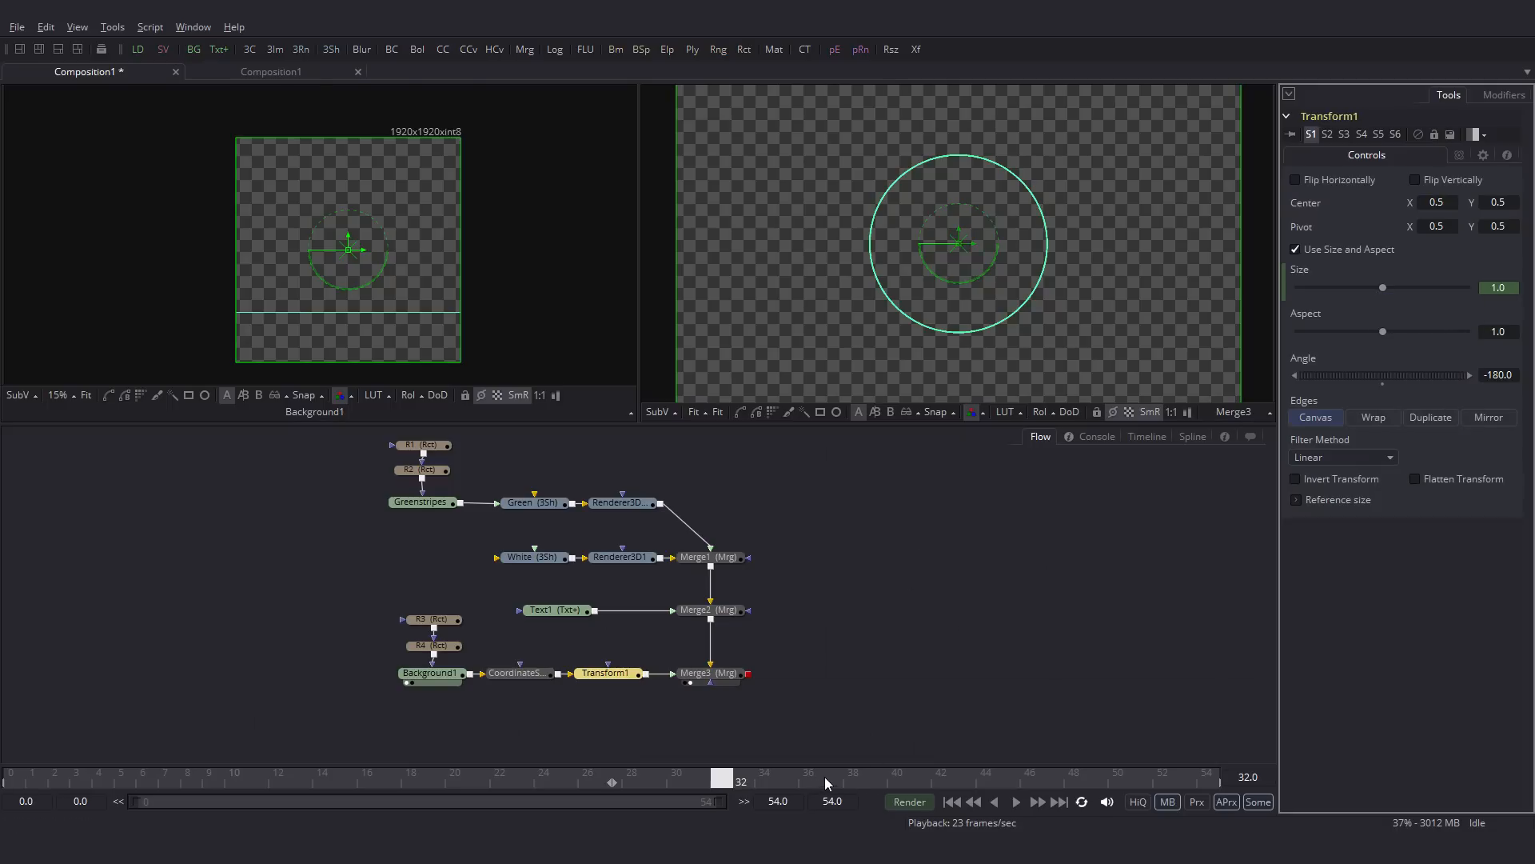
{"action": "left_click_drag", "start_coordinate": [880, 779], "coordinate": [921, 782]}
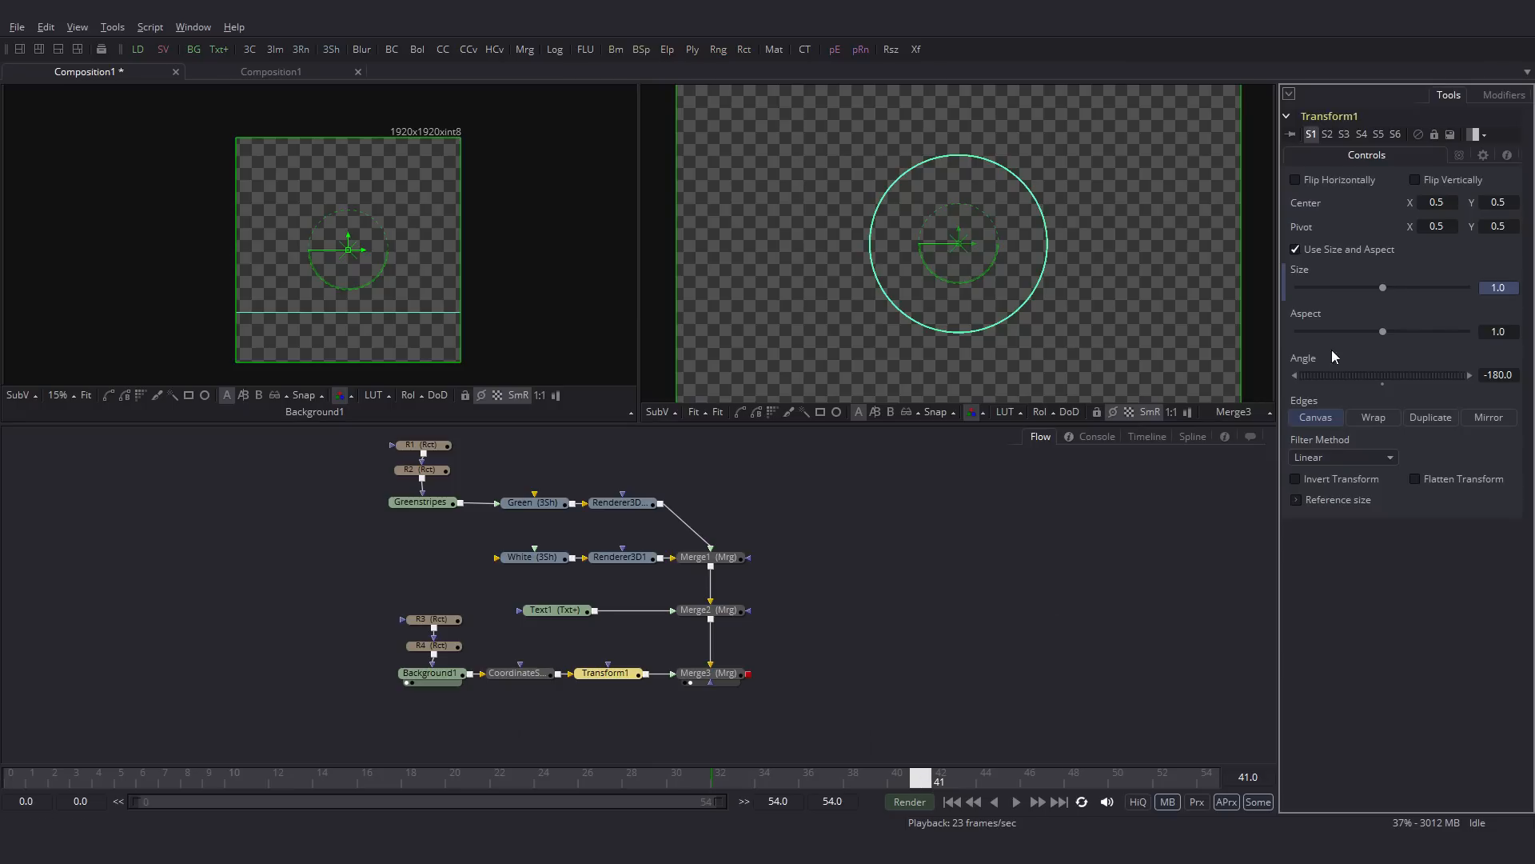
{"action": "left_click_drag", "start_coordinate": [1384, 288], "coordinate": [1436, 292]}
{"action": "left_click_drag", "start_coordinate": [920, 779], "coordinate": [727, 782]}
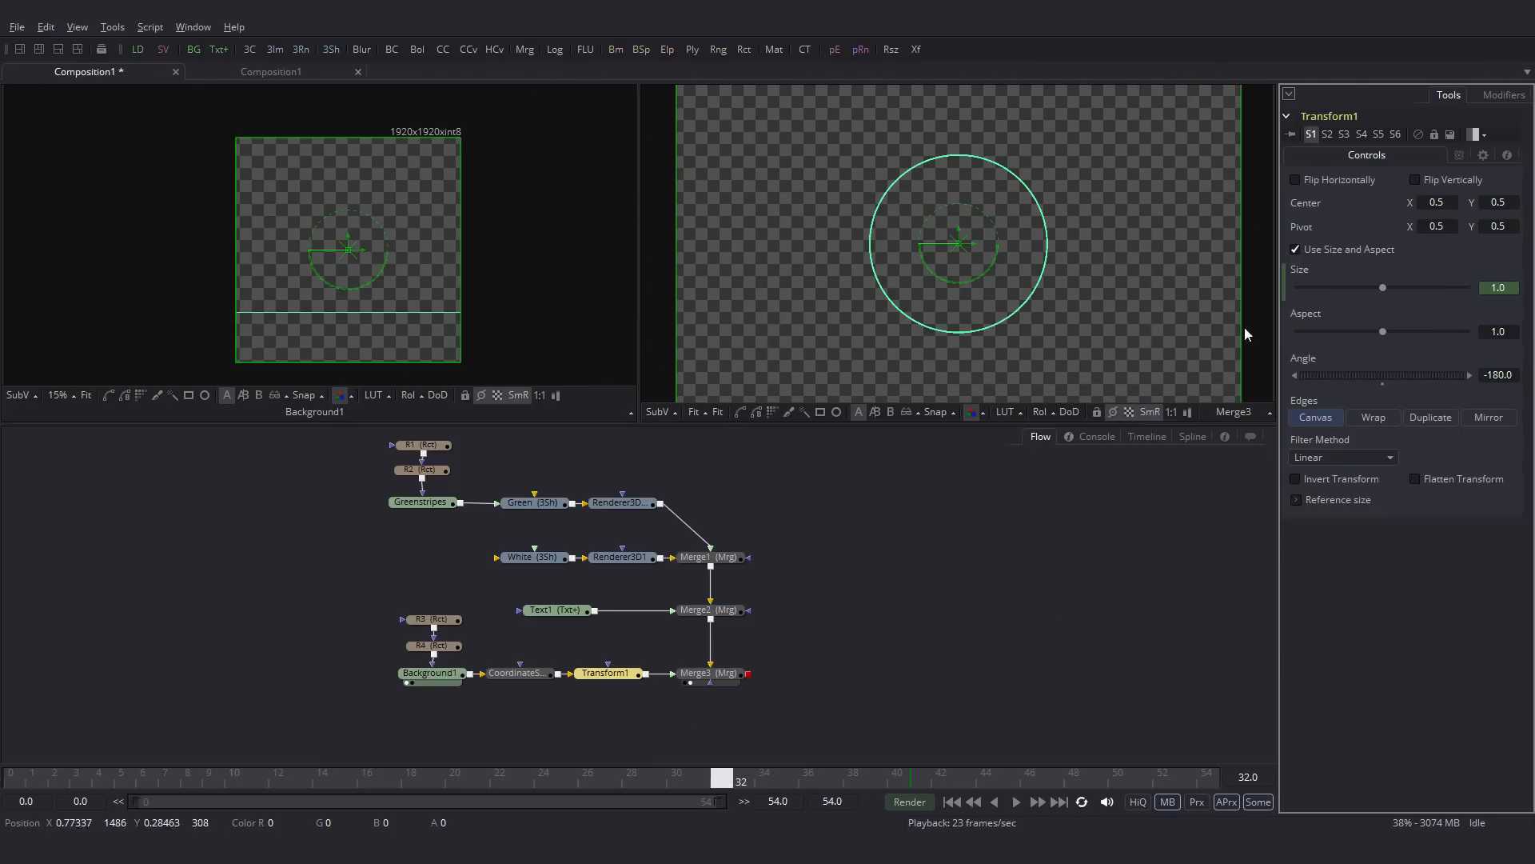
Step: Keyframe R3's Height at 0.004 on frame 32 and at 0 on frame 41
{"action": "left_click", "coordinate": [444, 649]}
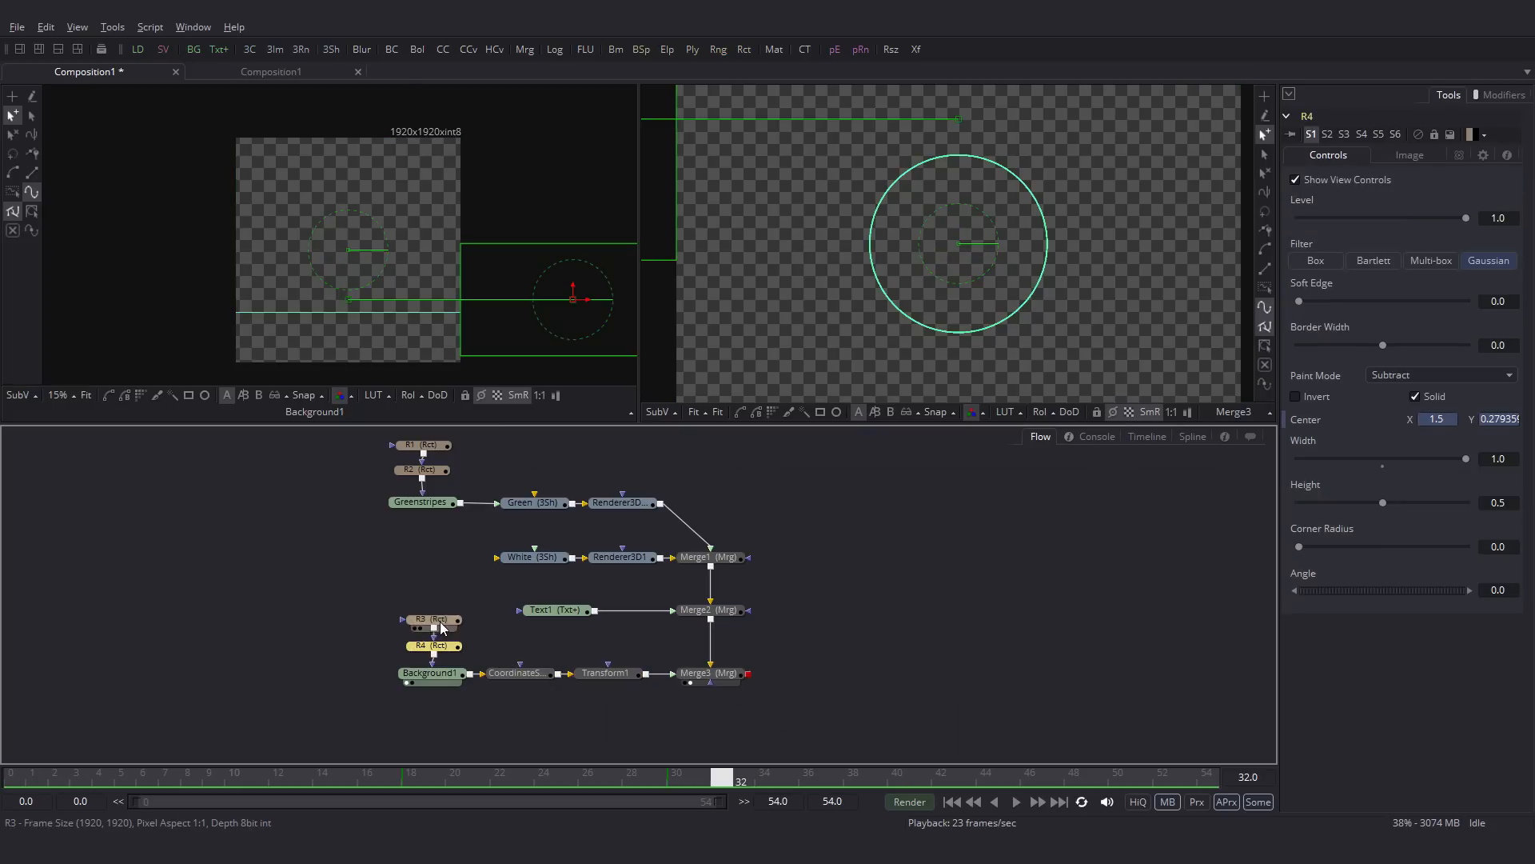
{"action": "left_click", "coordinate": [445, 624]}
{"action": "right_click", "coordinate": [1385, 480]}
{"action": "left_click", "coordinate": [1426, 490]}
{"action": "left_click_drag", "start_coordinate": [722, 780], "coordinate": [922, 786]}
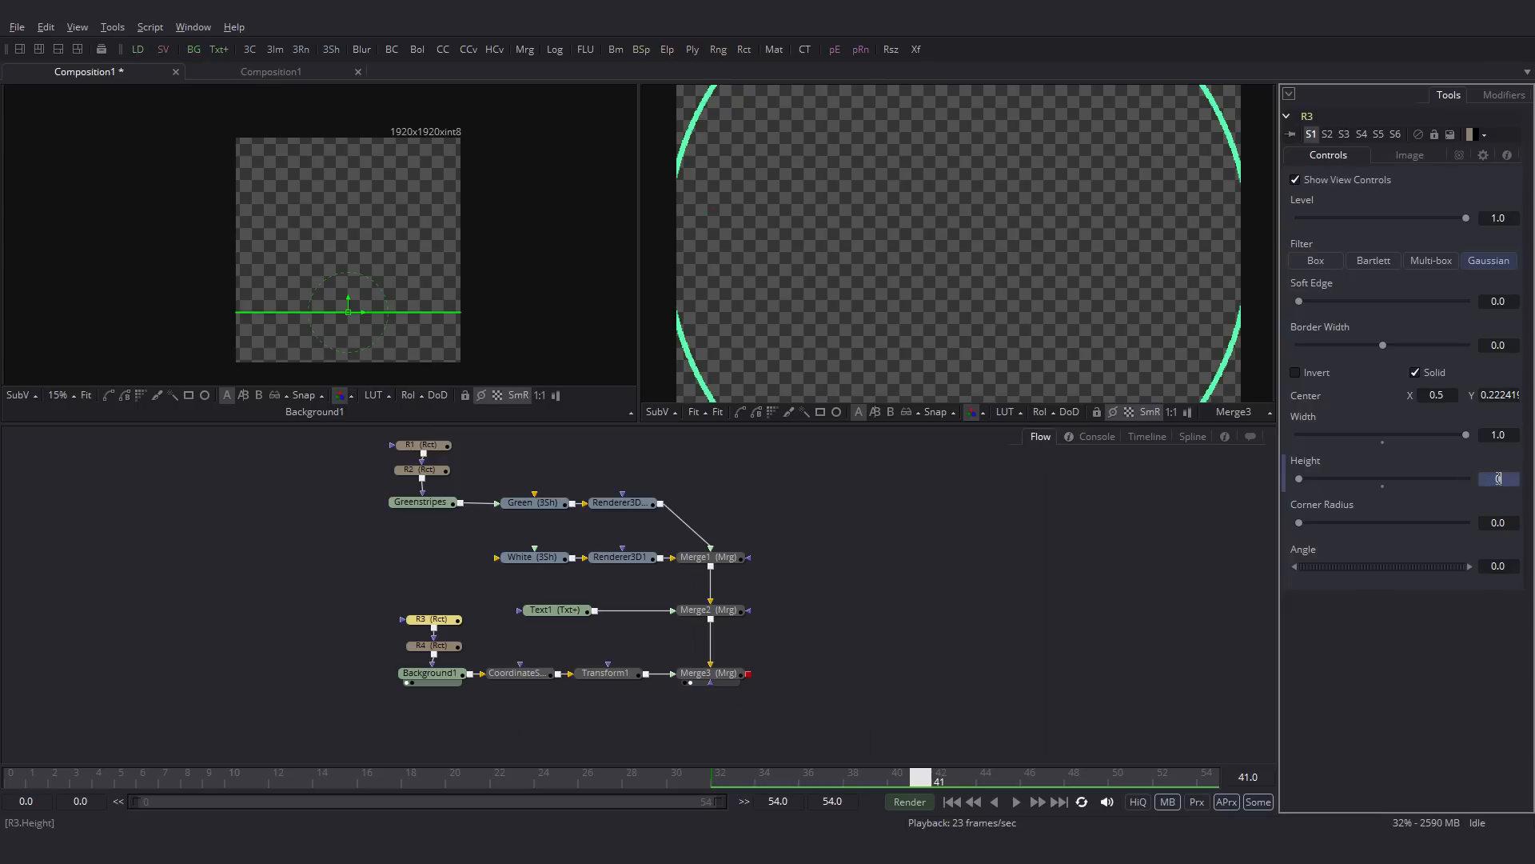
{"action": "key", "text": "Tab"}
{"action": "left_click", "coordinate": [990, 663]}
{"action": "left_click_drag", "start_coordinate": [920, 779], "coordinate": [409, 804]}
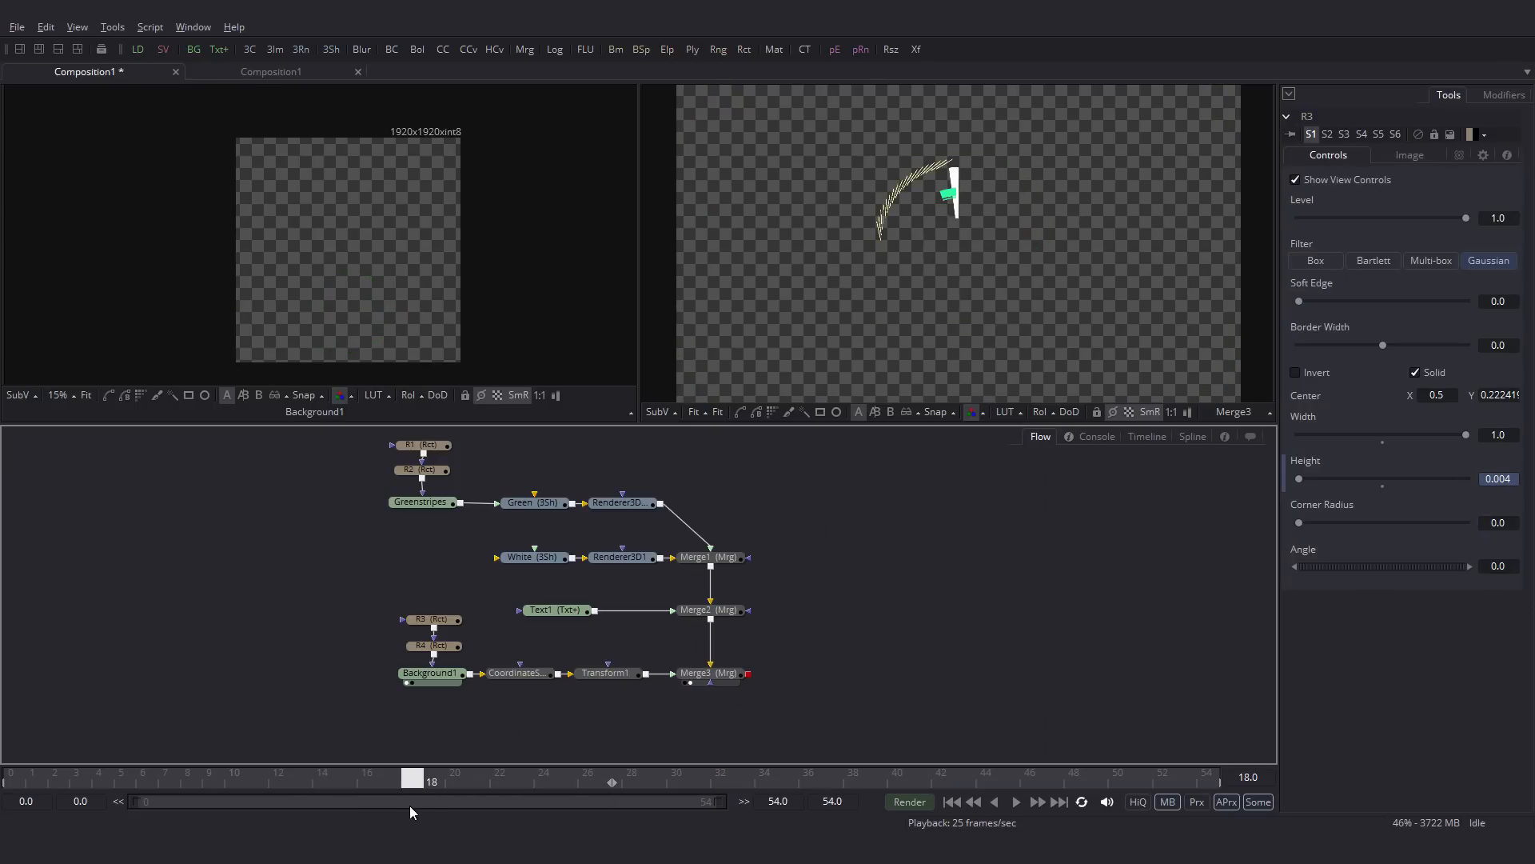
Step: Keyframe Transform1's Angle at -180 on frame 18 and at 0 on frame 32
{"action": "left_click", "coordinate": [618, 676]}
{"action": "right_click", "coordinate": [1408, 376]}
{"action": "left_click", "coordinate": [1432, 381]}
{"action": "left_click_drag", "start_coordinate": [472, 782], "coordinate": [722, 788]}
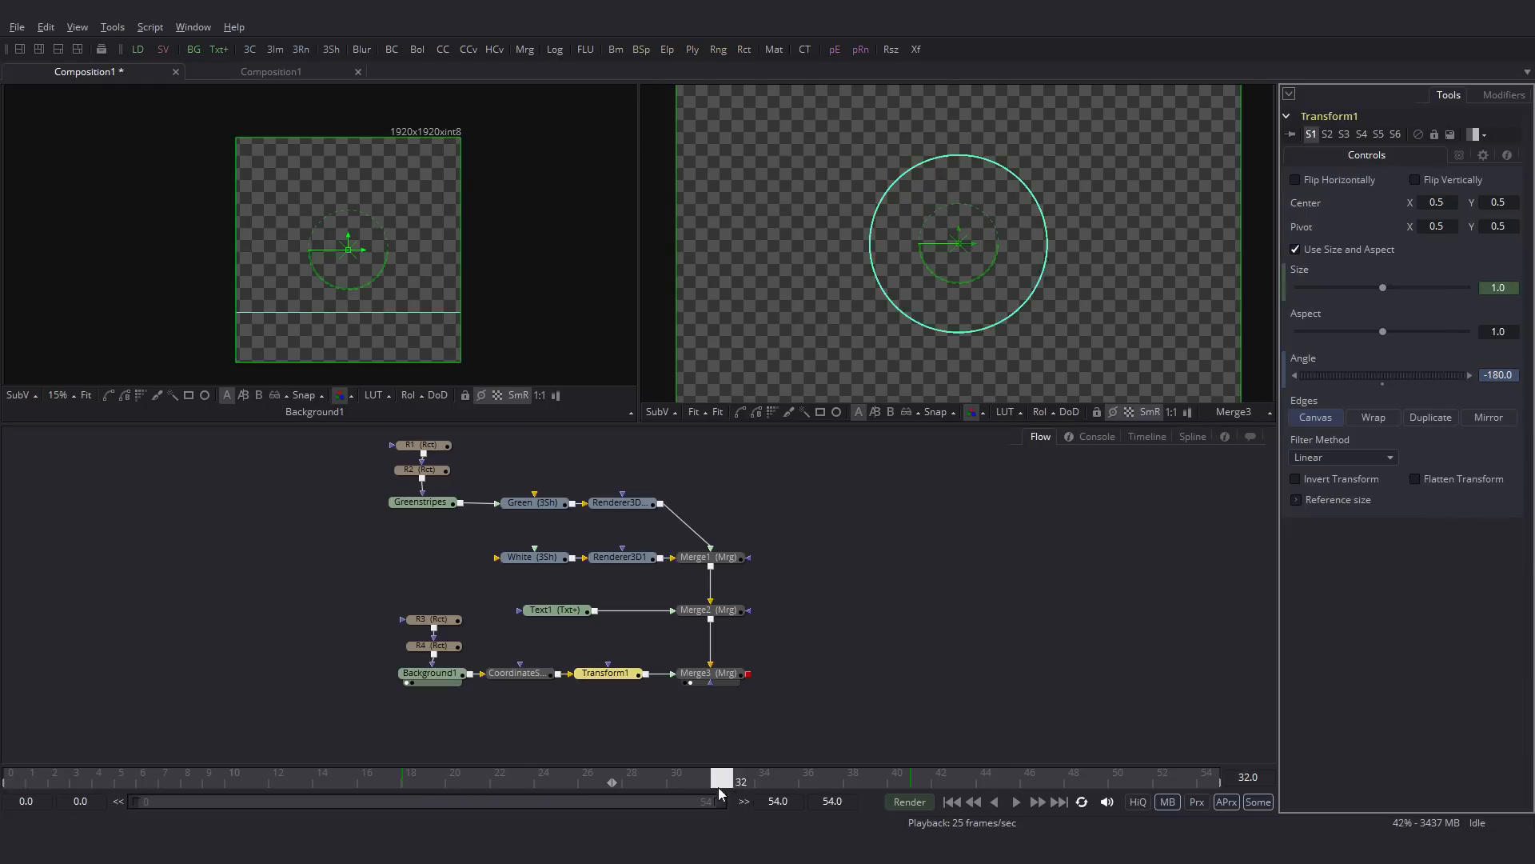
{"action": "left_click_drag", "start_coordinate": [1443, 376], "coordinate": [1499, 376]}
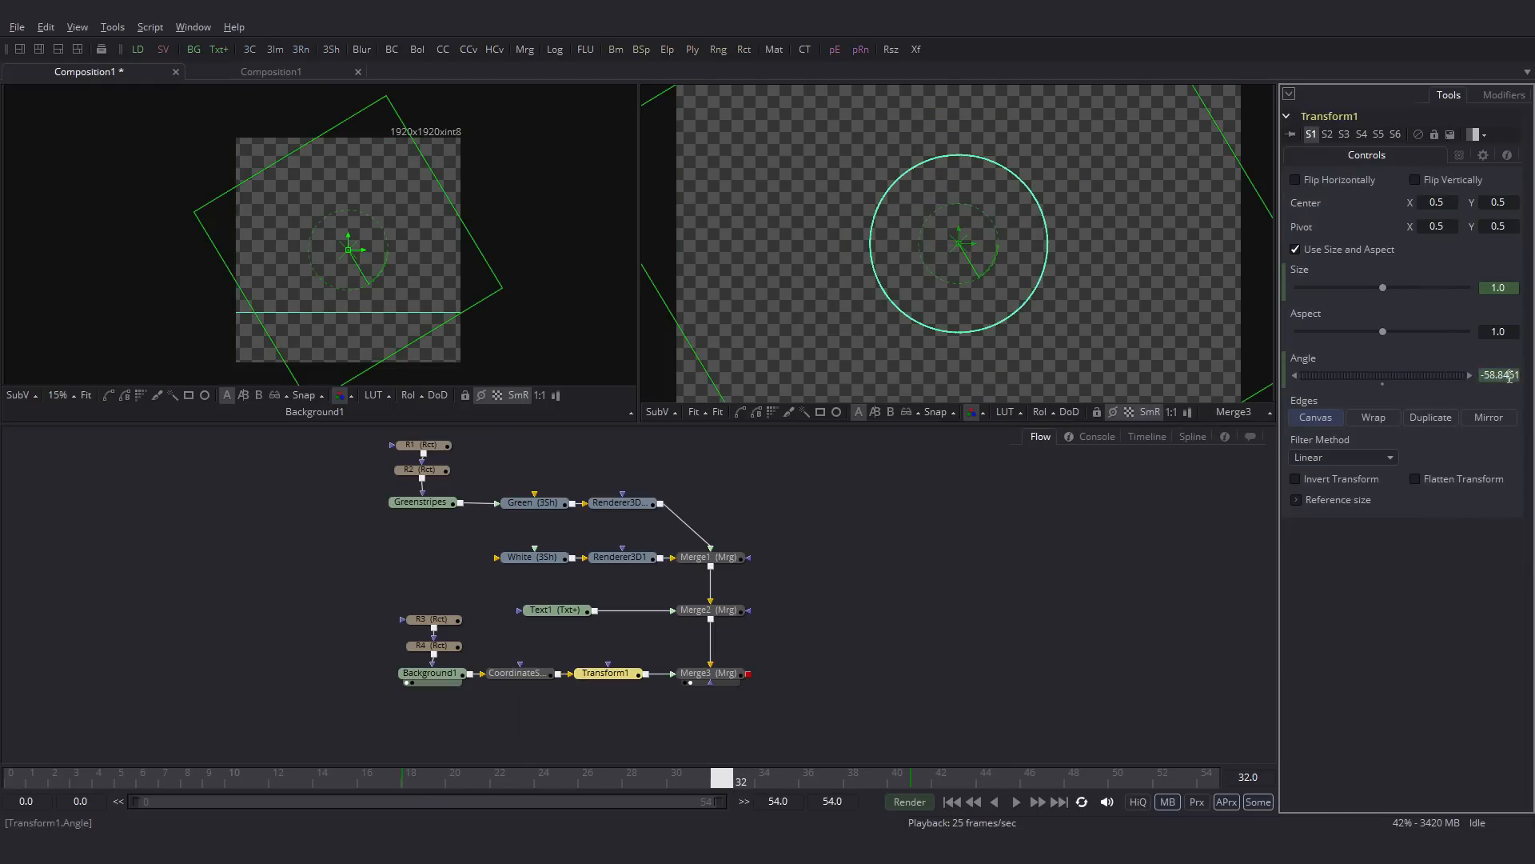
{"action": "type", "text": "0"}
{"action": "key", "text": "Tab"}
Step: Show Transform1's Angle keyframes in the Timeline and adjust the one at frame 32
{"action": "left_click", "coordinate": [918, 782]}
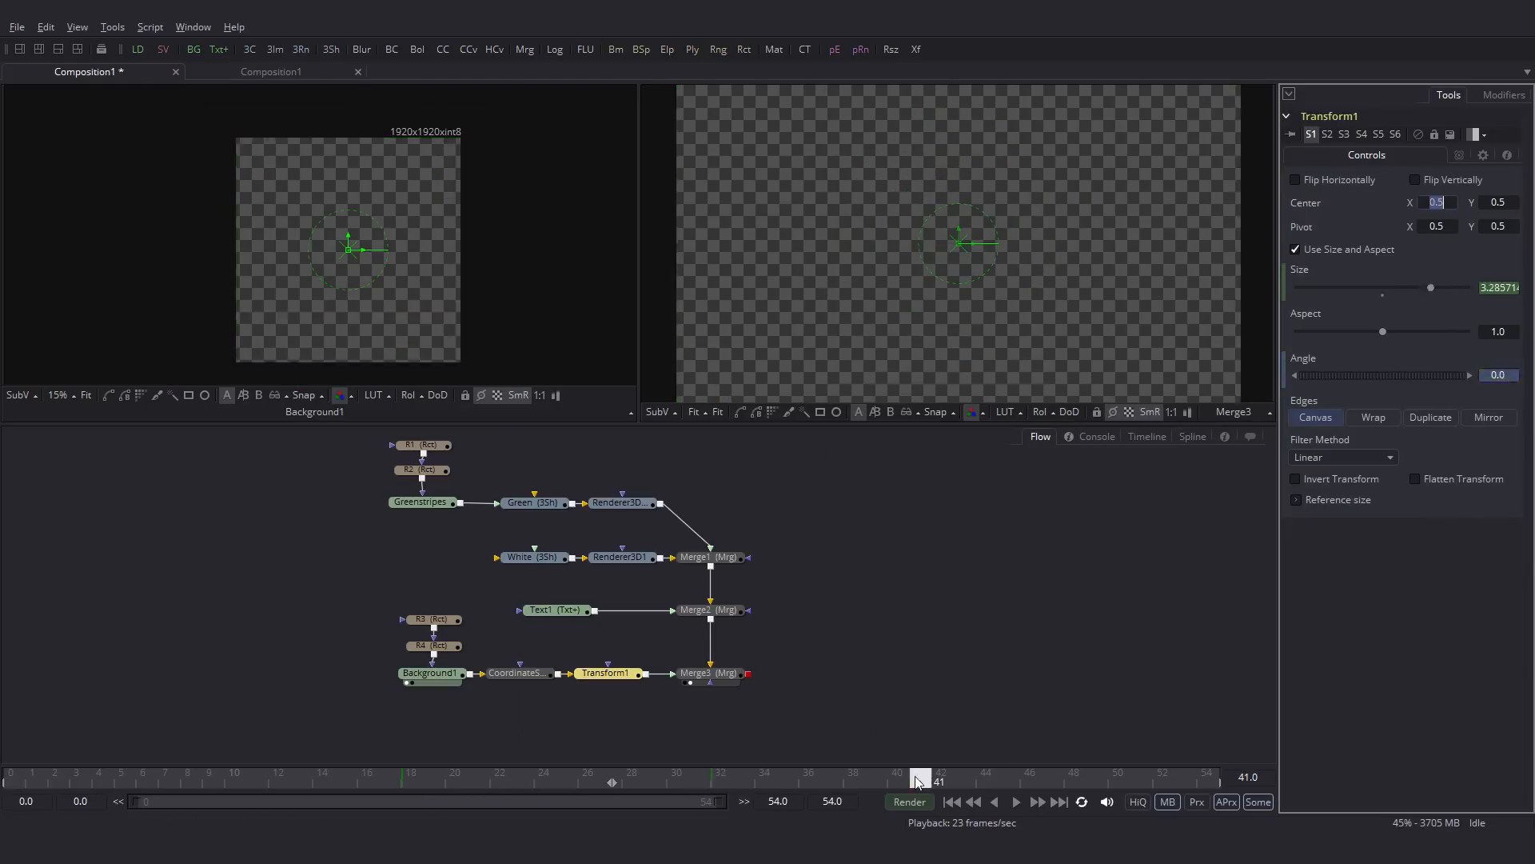
{"action": "left_click", "coordinate": [1164, 438]}
{"action": "left_click", "coordinate": [13, 478]}
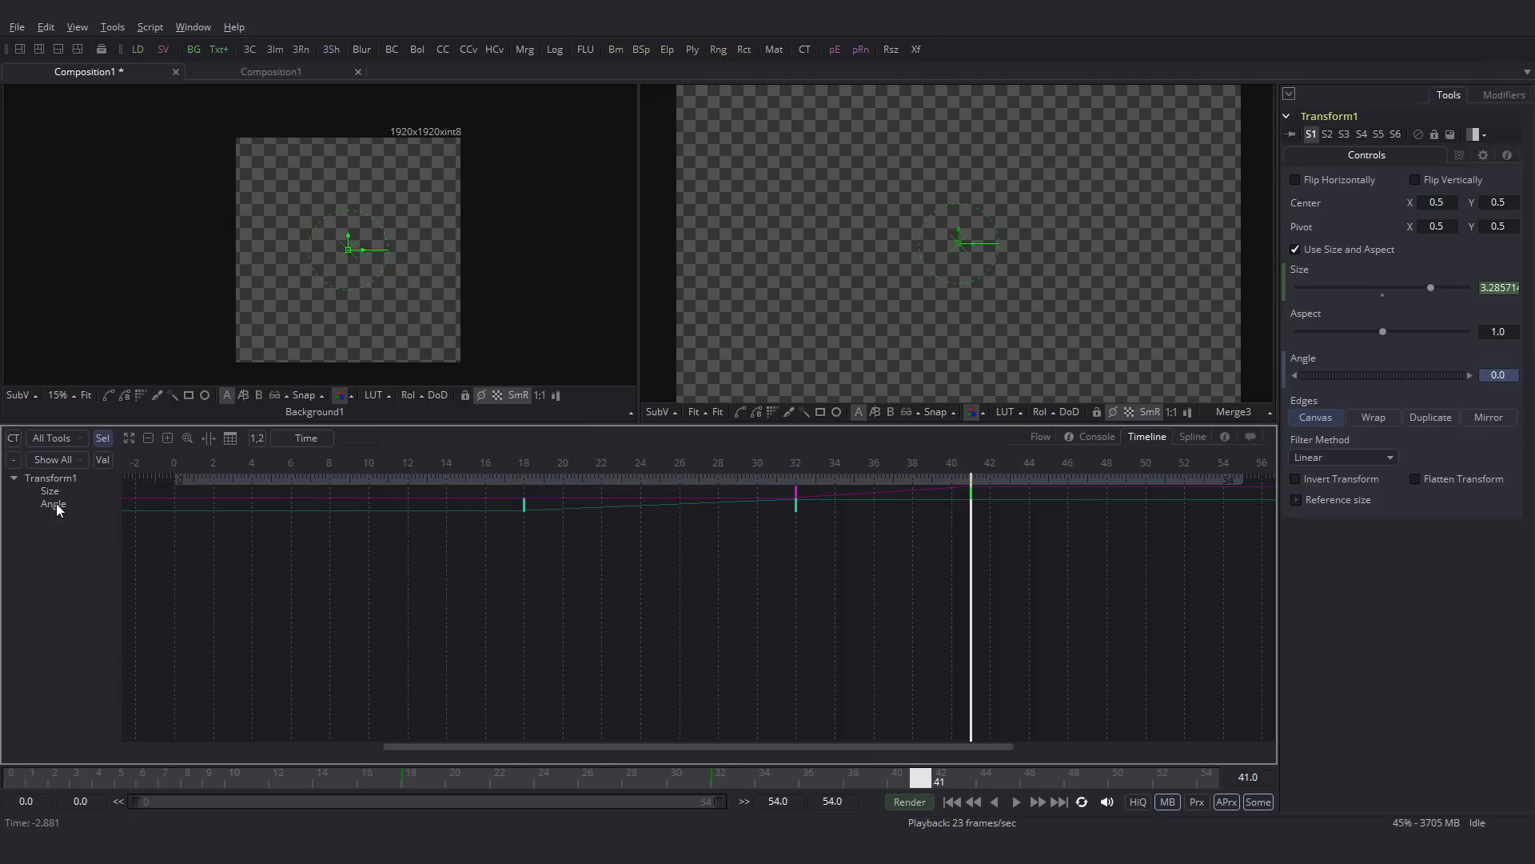
{"action": "left_click", "coordinate": [57, 504]}
{"action": "left_click_drag", "start_coordinate": [808, 532], "coordinate": [837, 506]}
{"action": "left_click", "coordinate": [986, 786]}
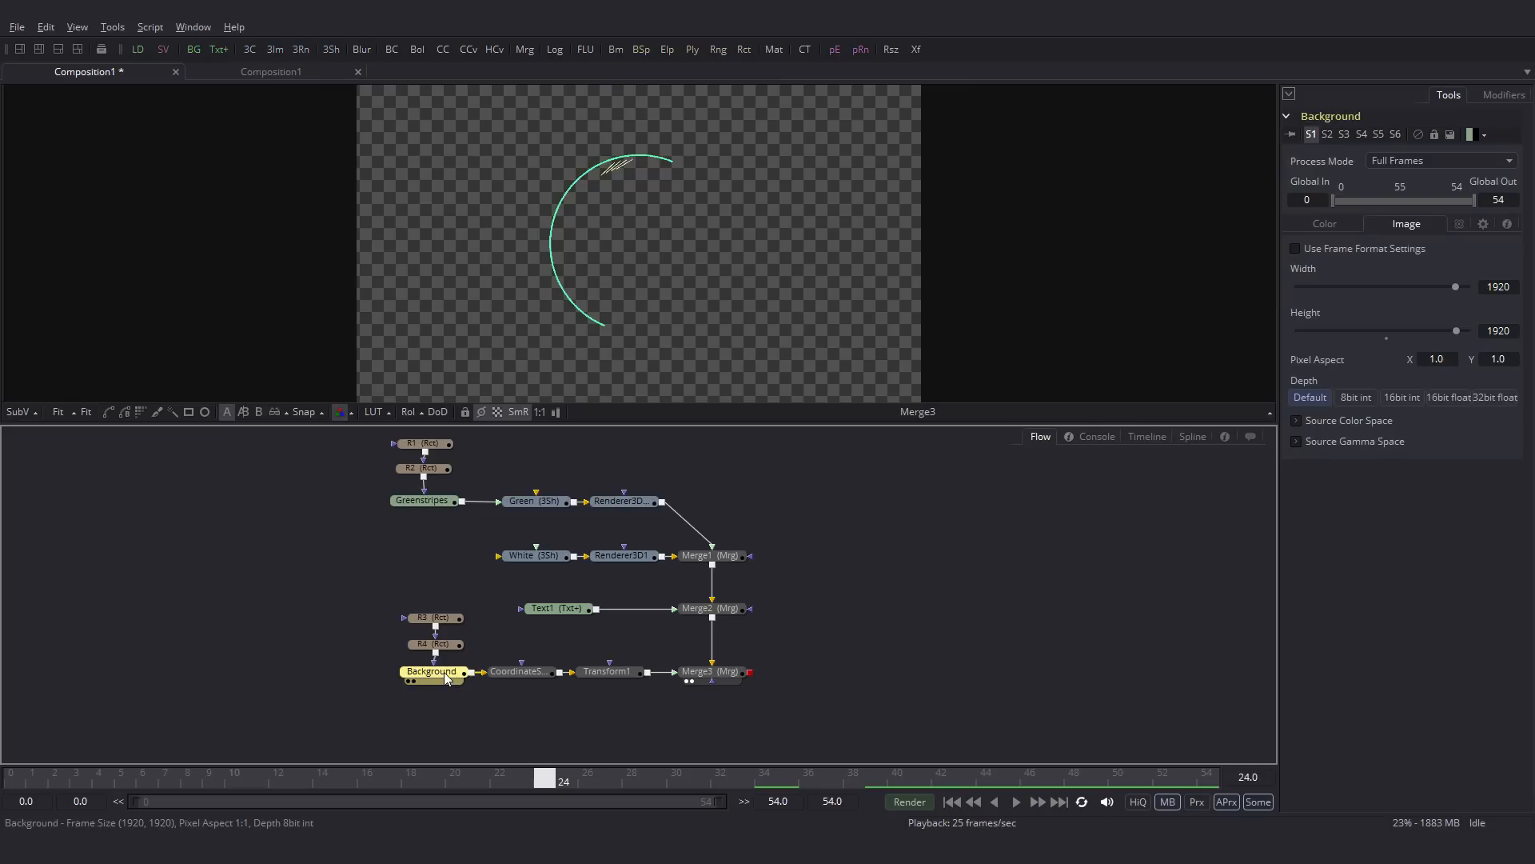
Step: Rename the thin ring's background node to Thingreen
{"action": "key", "text": "F2"}
{"action": "key", "text": "BackSpace"}
{"action": "type", "text": "Thingreen"}
{"action": "key", "text": "Return"}
Step: Add a new Background node below the Thingreen branch and rename it Red
{"action": "left_click_drag", "start_coordinate": [592, 709], "coordinate": [578, 630]}
{"action": "left_click", "coordinate": [377, 684]}
{"action": "key", "text": "ctrl+space"}
{"action": "type", "text": "back"}
{"action": "key", "text": "Return"}
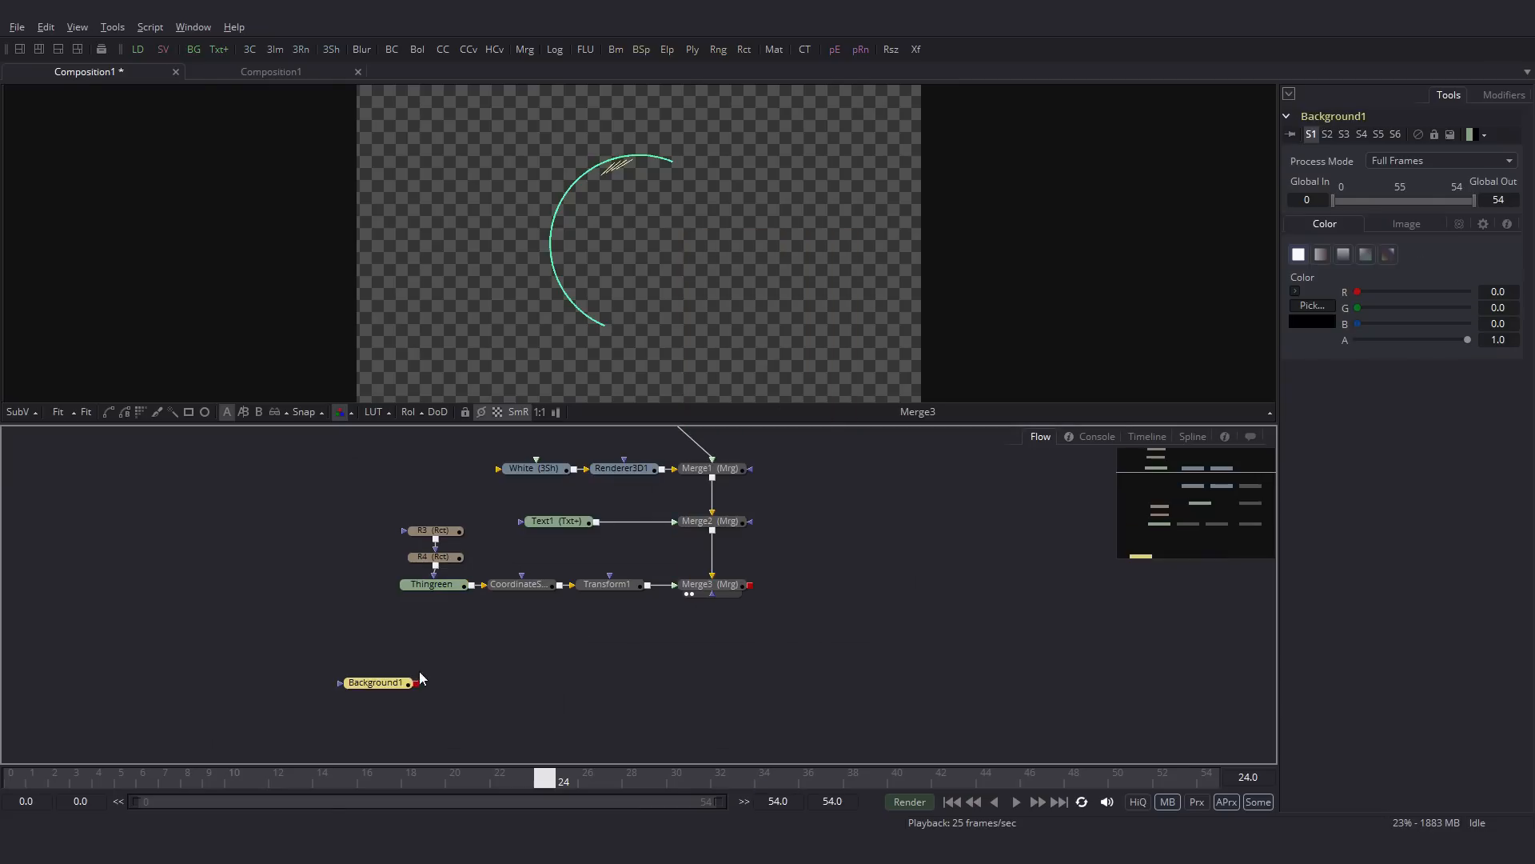
{"action": "key", "text": "F2"}
{"action": "key", "text": "BackSpace"}
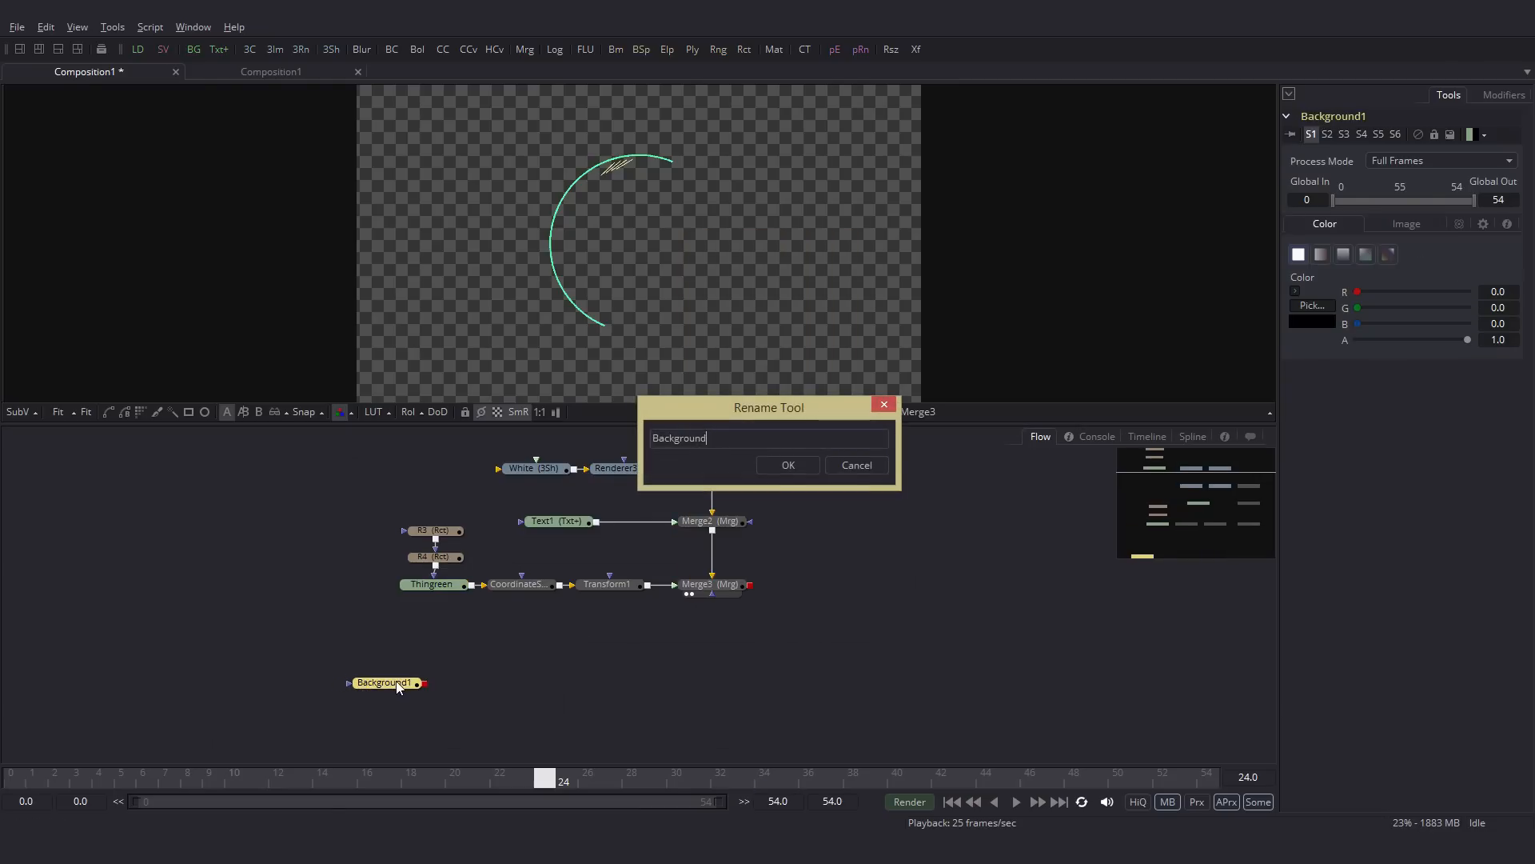
{"action": "type", "text": "Red"}
{"action": "key", "text": "Return"}
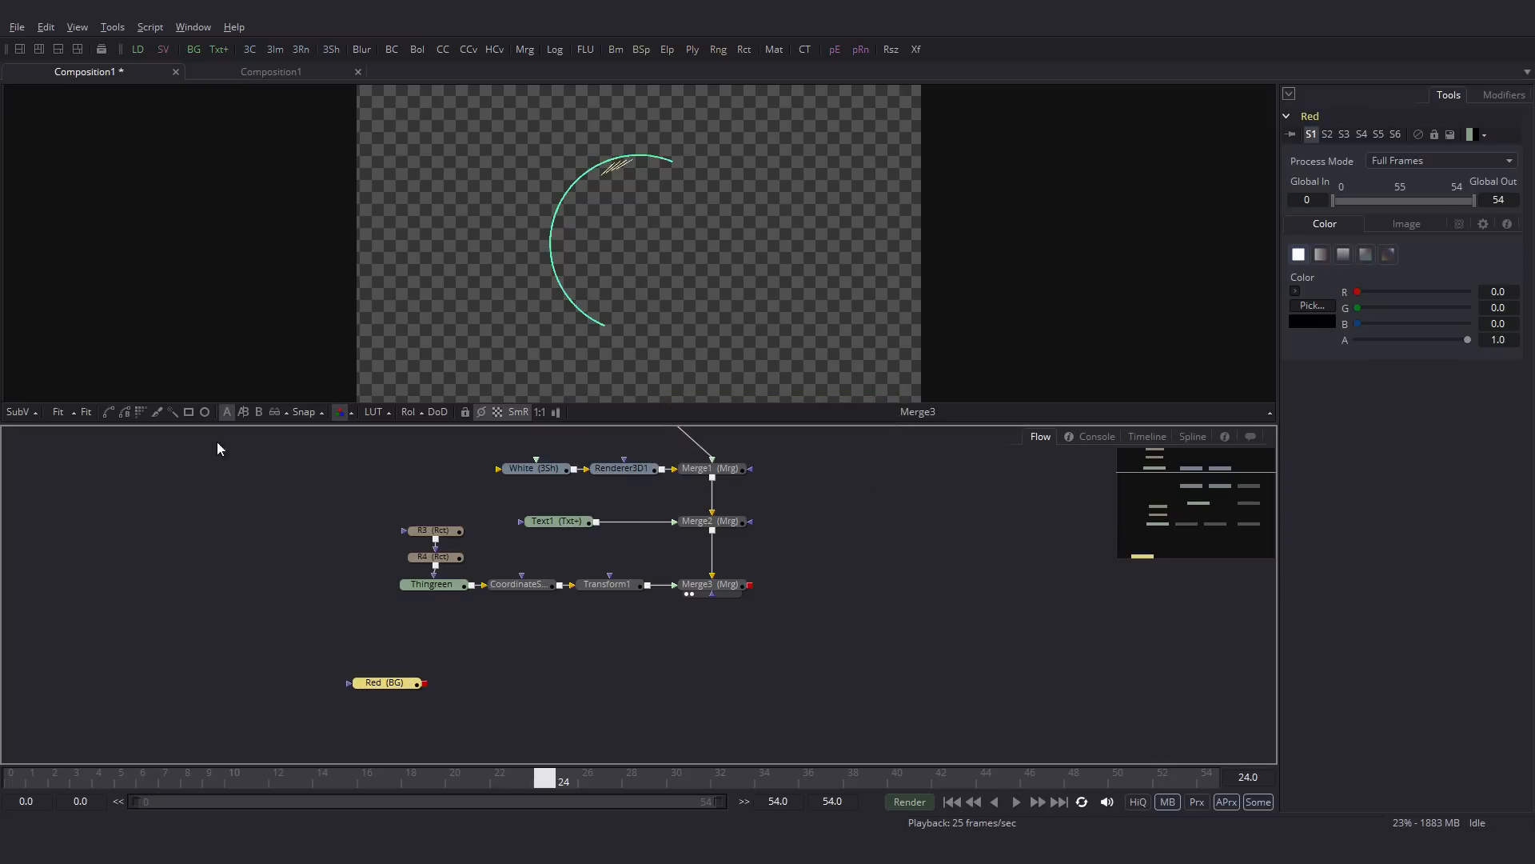
Step: Attach three chained Rectangle masks to the Red background and tidy their placement in the flow
{"action": "left_click", "coordinate": [189, 412]}
{"action": "left_click", "coordinate": [188, 412]}
{"action": "left_click", "coordinate": [188, 413]}
{"action": "left_click_drag", "start_coordinate": [423, 751], "coordinate": [424, 751]}
{"action": "left_click_drag", "start_coordinate": [403, 735], "coordinate": [403, 710]}
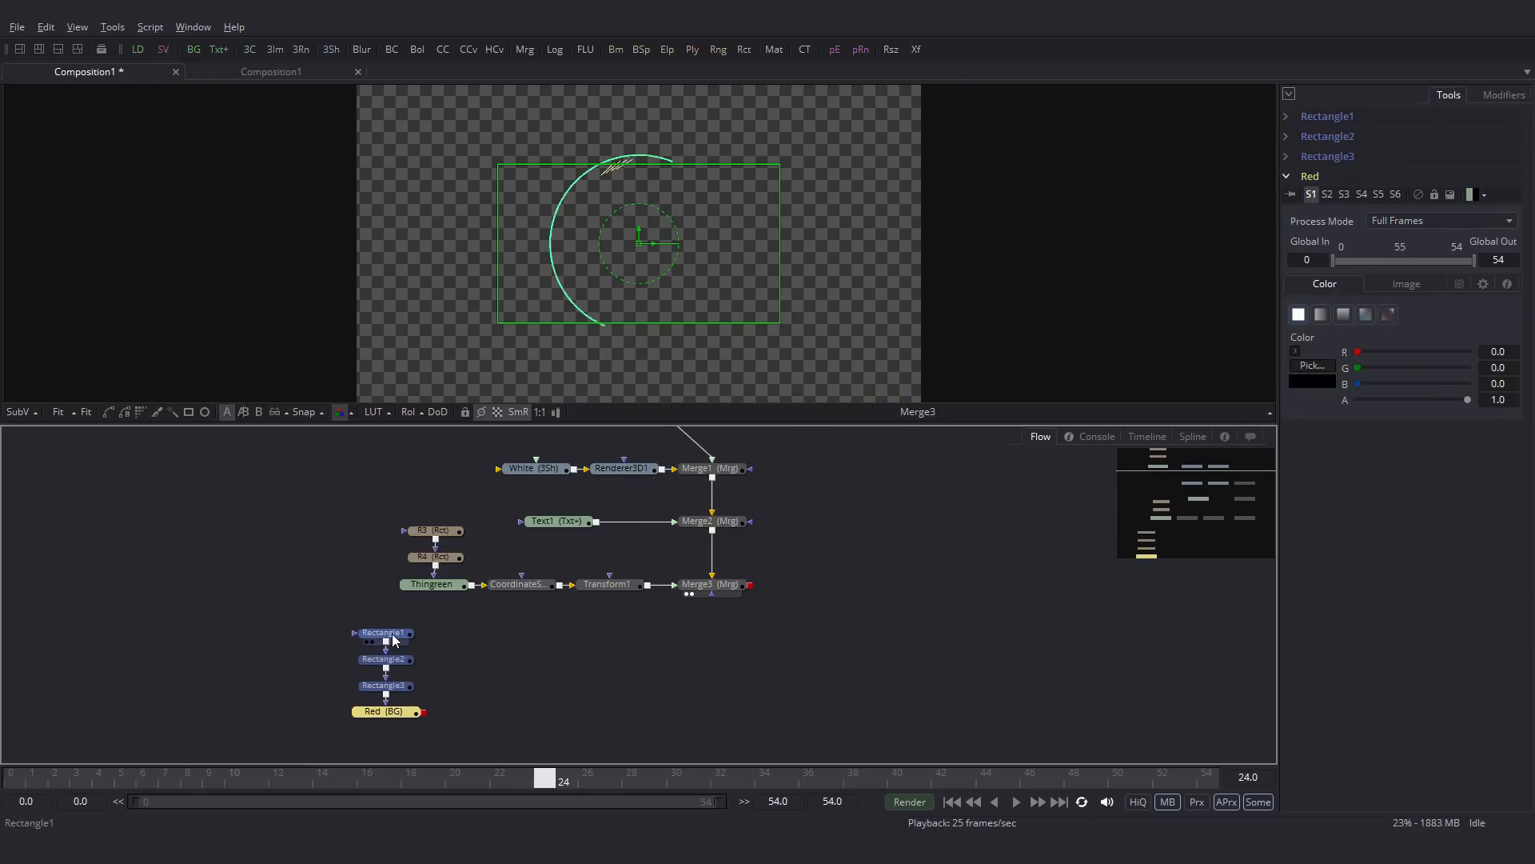
Step: Rename Red's three rectangle masks R5, R5_Left and R5_Right from first to last
{"action": "left_click", "coordinate": [392, 635]}
{"action": "key", "text": "F2"}
{"action": "key", "text": "BackSpace"}
{"action": "type", "text": "R5"}
{"action": "key", "text": "Return"}
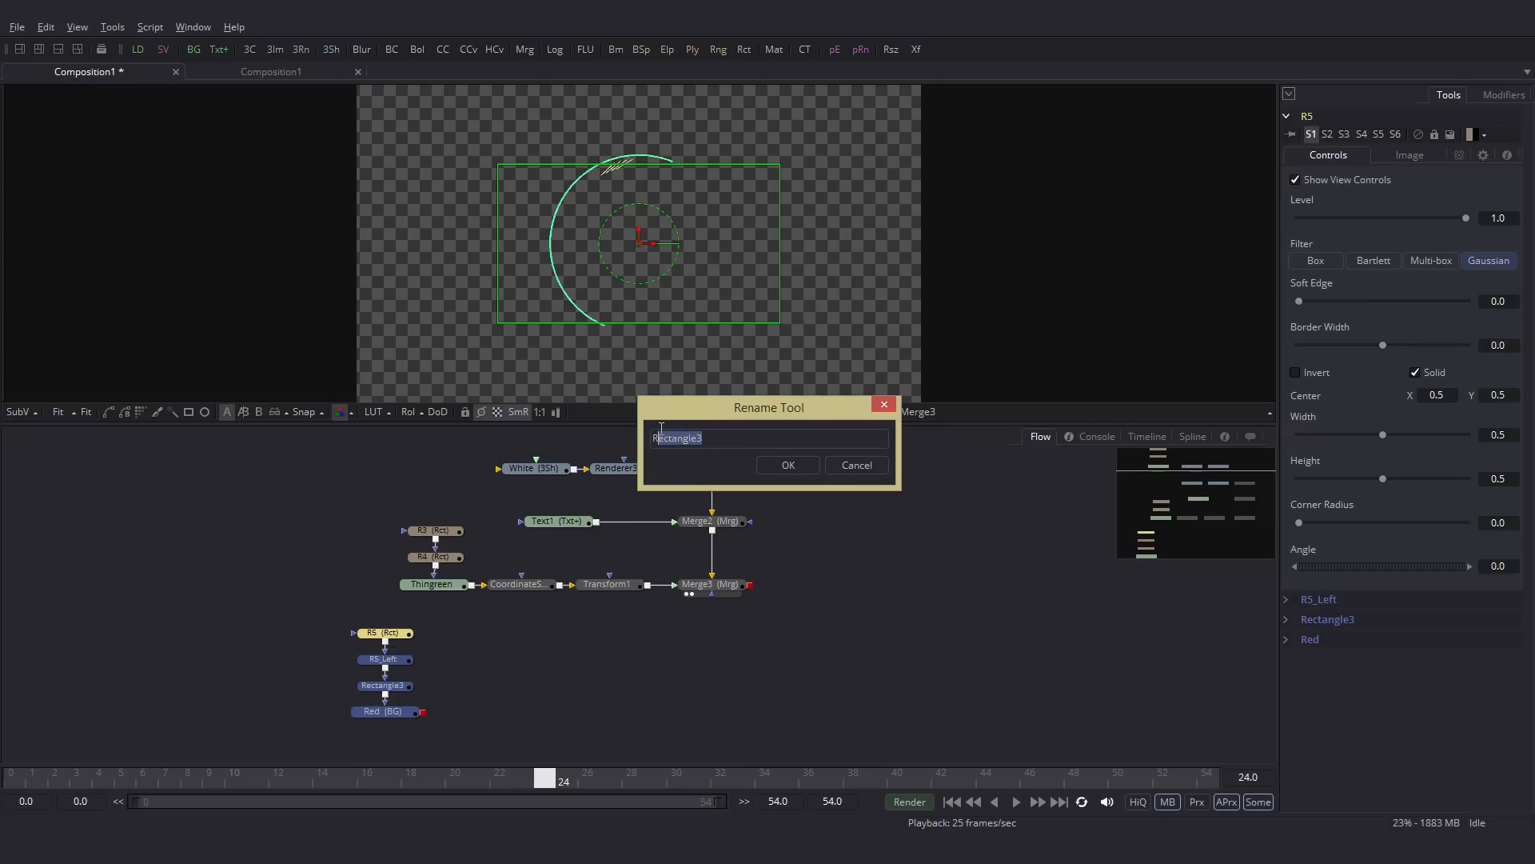
{"action": "key", "text": "Return"}
{"action": "left_click", "coordinate": [784, 469]}
Step: Set the Red background's image height to 1920 and display the node in the viewer
{"action": "left_click", "coordinate": [384, 711]}
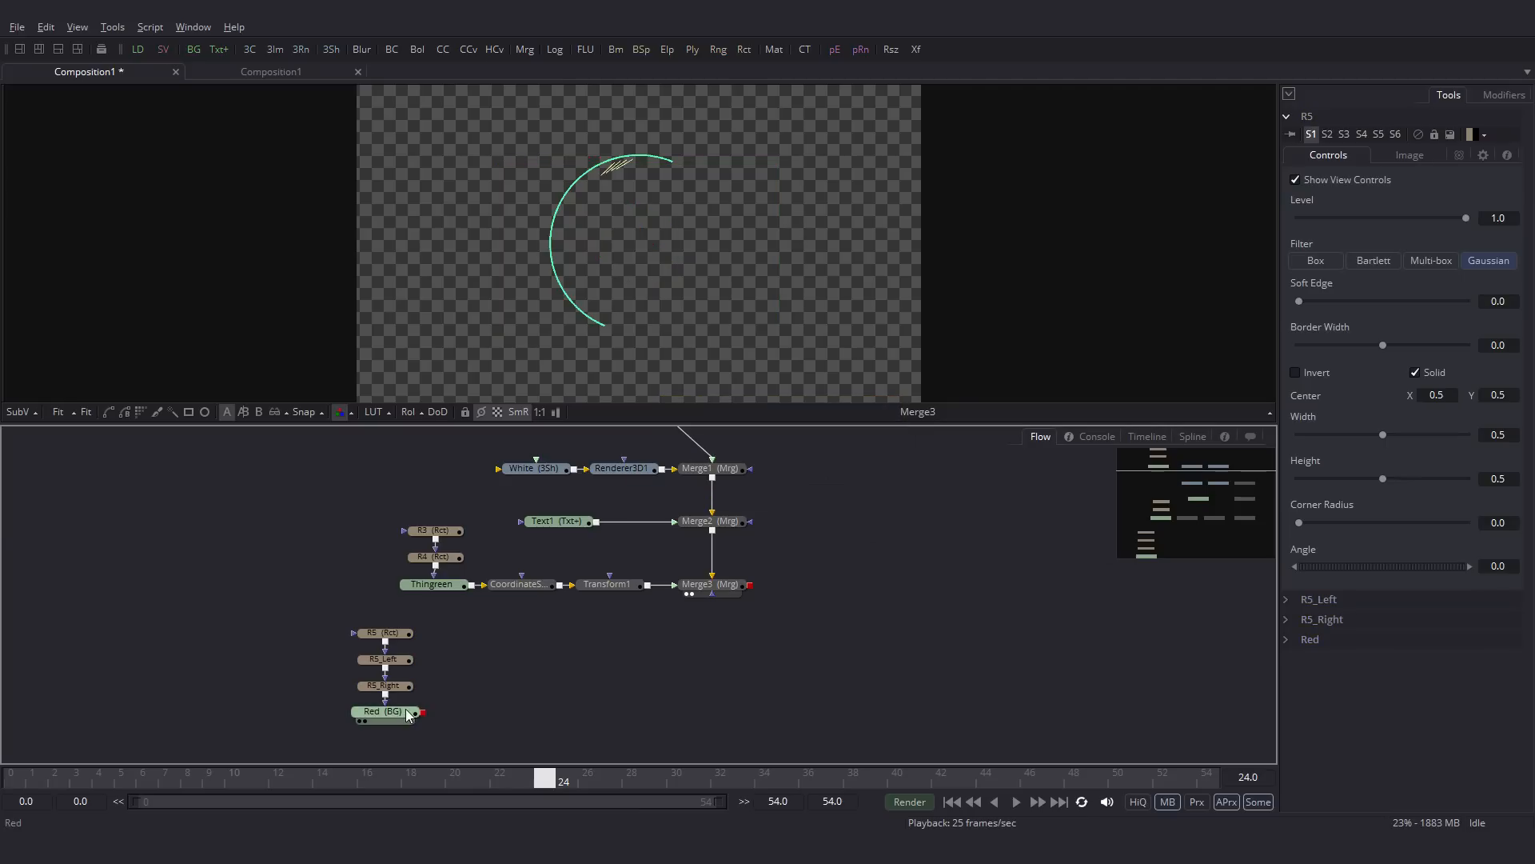
{"action": "left_click", "coordinate": [1407, 223]}
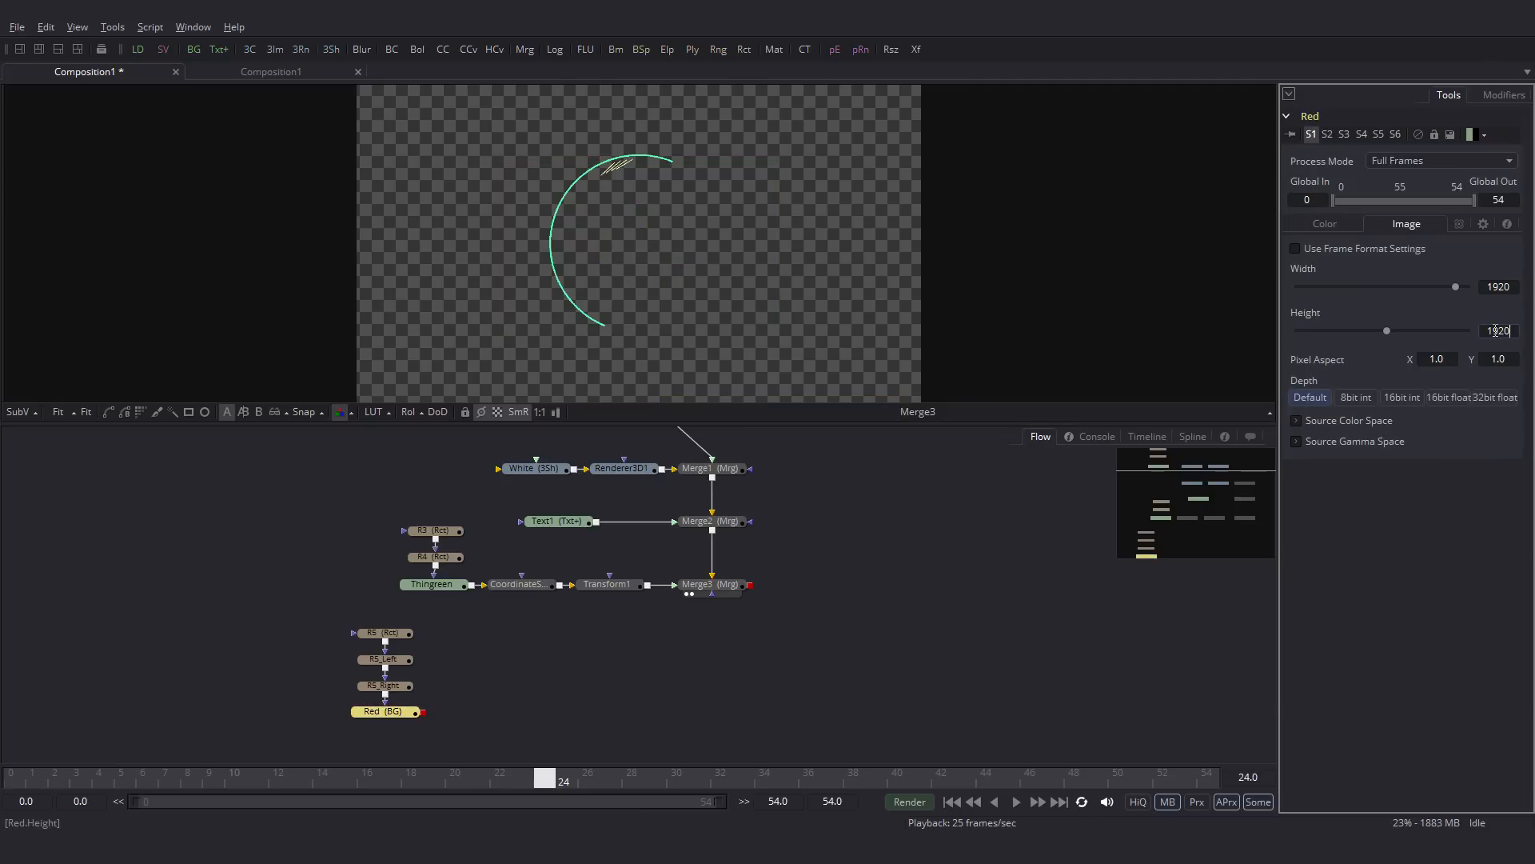
{"action": "left_click", "coordinate": [397, 659]}
{"action": "left_click", "coordinate": [359, 721]}
Step: Color the Red background coral red, about R 1.0, G 0.383, B 0.447
{"action": "left_click", "coordinate": [387, 711]}
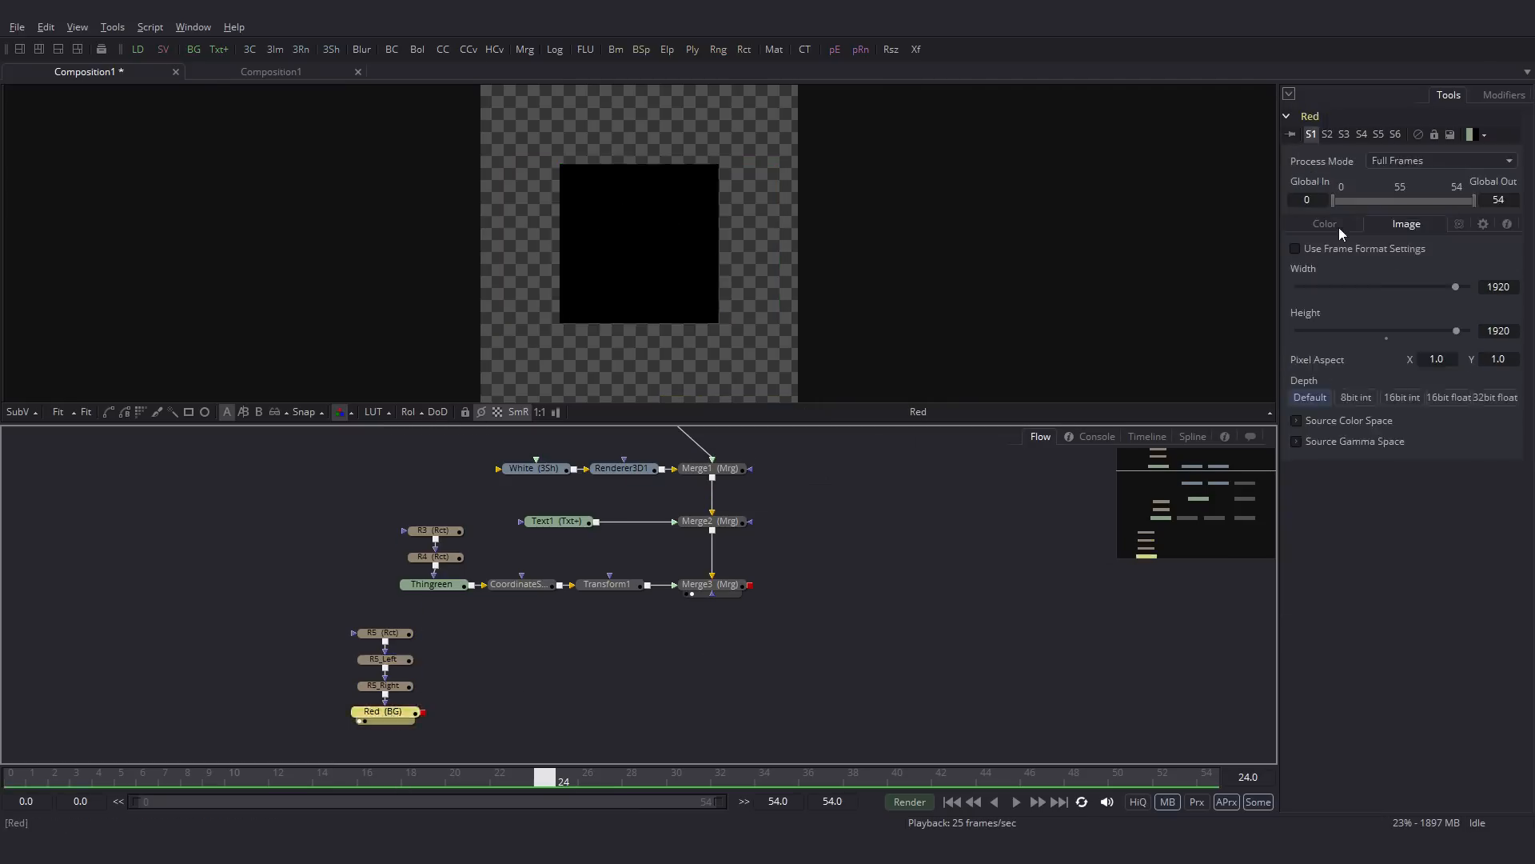
{"action": "left_click", "coordinate": [1331, 225]}
{"action": "left_click_drag", "start_coordinate": [1386, 363], "coordinate": [1391, 354]}
Step: Set R5_Left's Width to 1.0 and its Center X to -0.5
{"action": "left_click", "coordinate": [384, 659]}
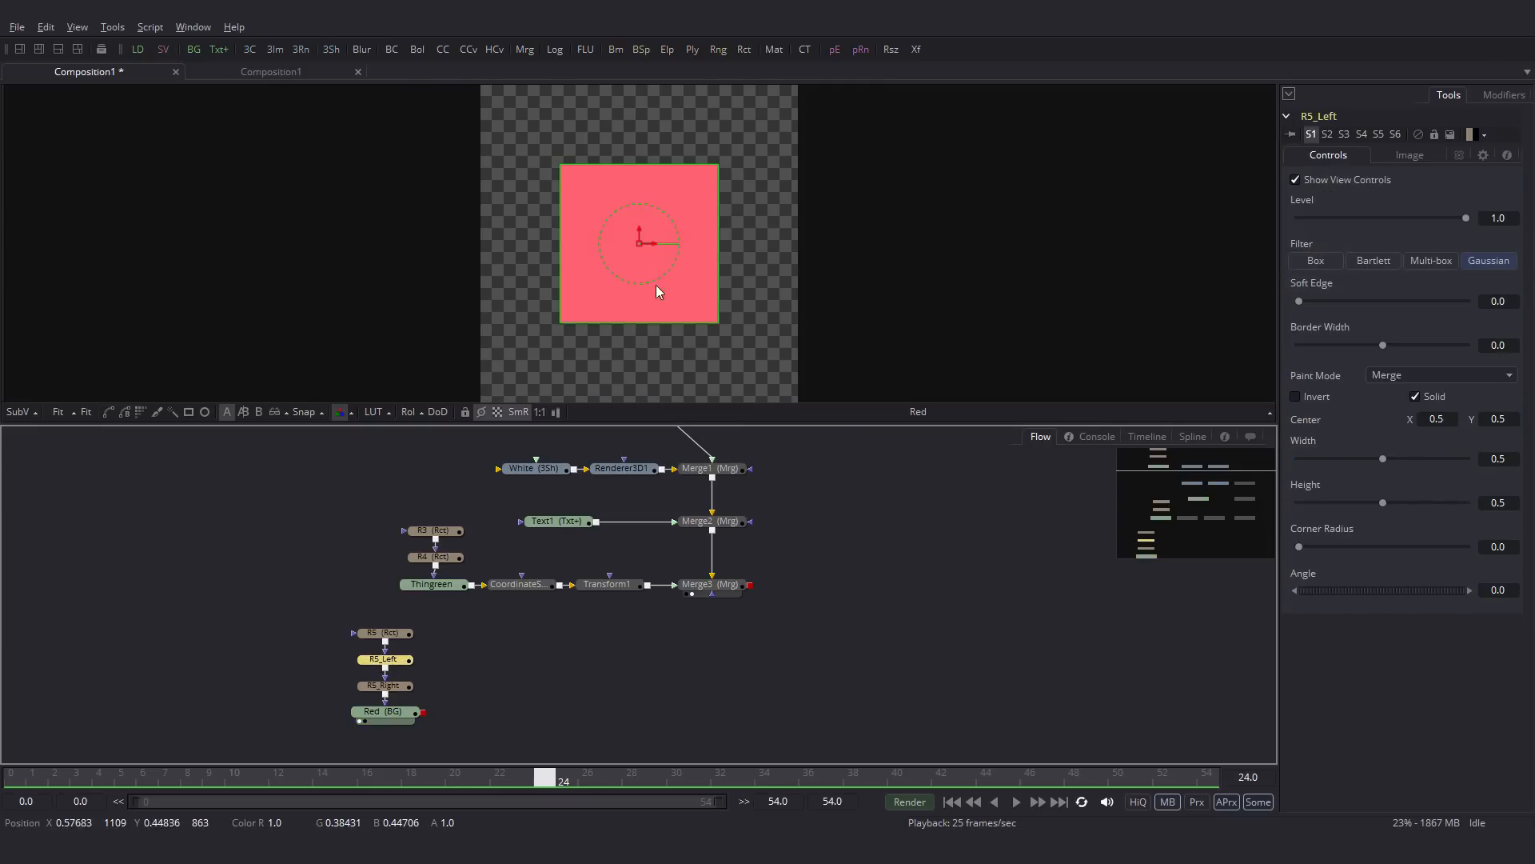
{"action": "left_click_drag", "start_coordinate": [1384, 461], "coordinate": [1472, 461]}
{"action": "left_click_drag", "start_coordinate": [646, 255], "coordinate": [334, 256]}
{"action": "left_click", "coordinate": [1436, 419]}
Step: Set R5_Right's Width to 1.0 and Center X to 1.5, and set R5's Width to 1.0
{"action": "left_click", "coordinate": [386, 686]}
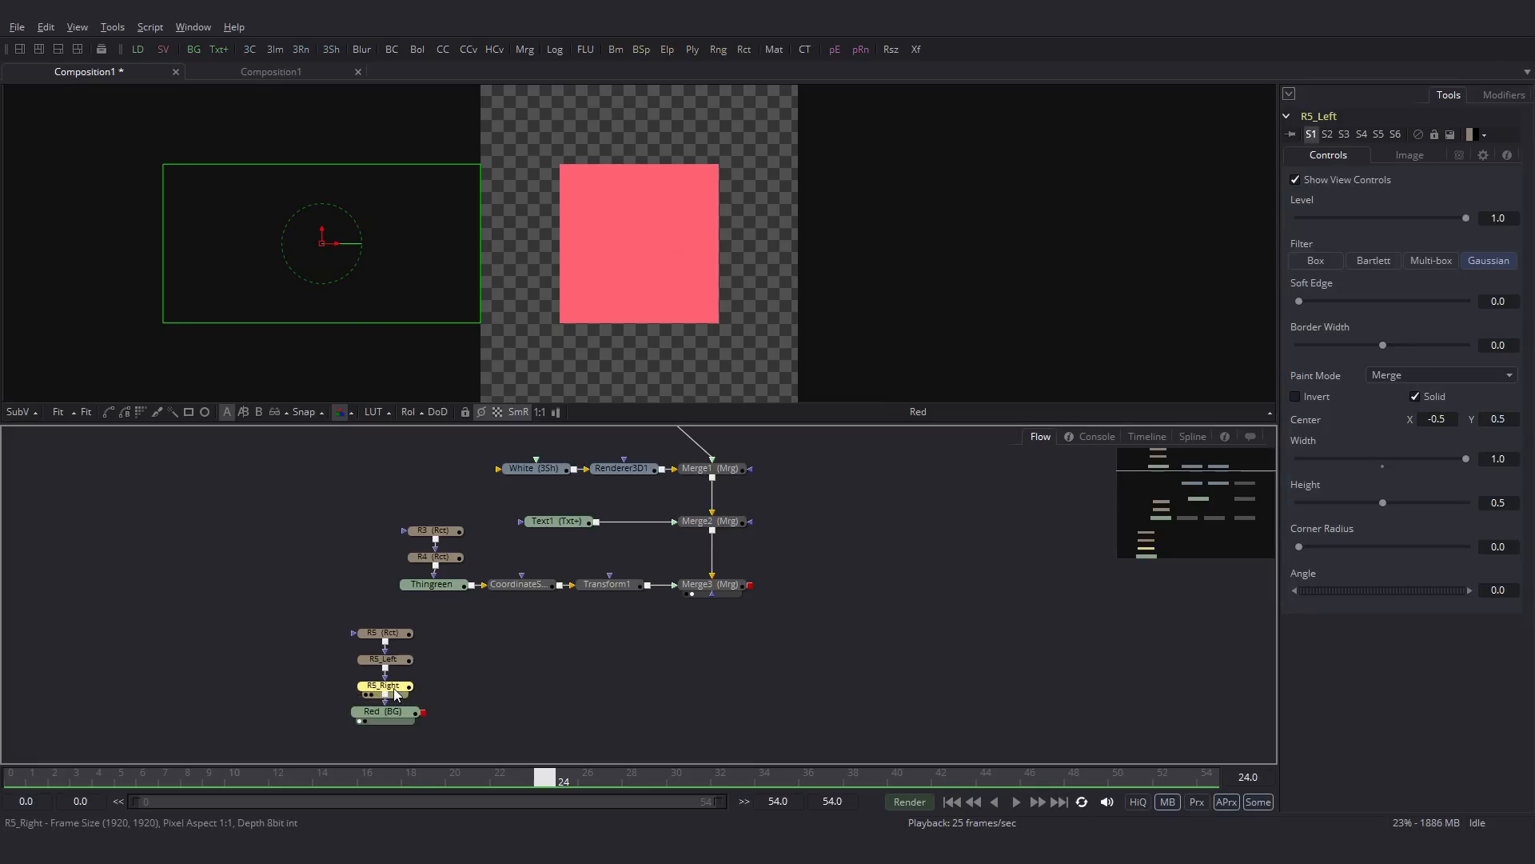
{"action": "left_click_drag", "start_coordinate": [1383, 459], "coordinate": [1466, 458]}
{"action": "left_click", "coordinate": [1436, 420]}
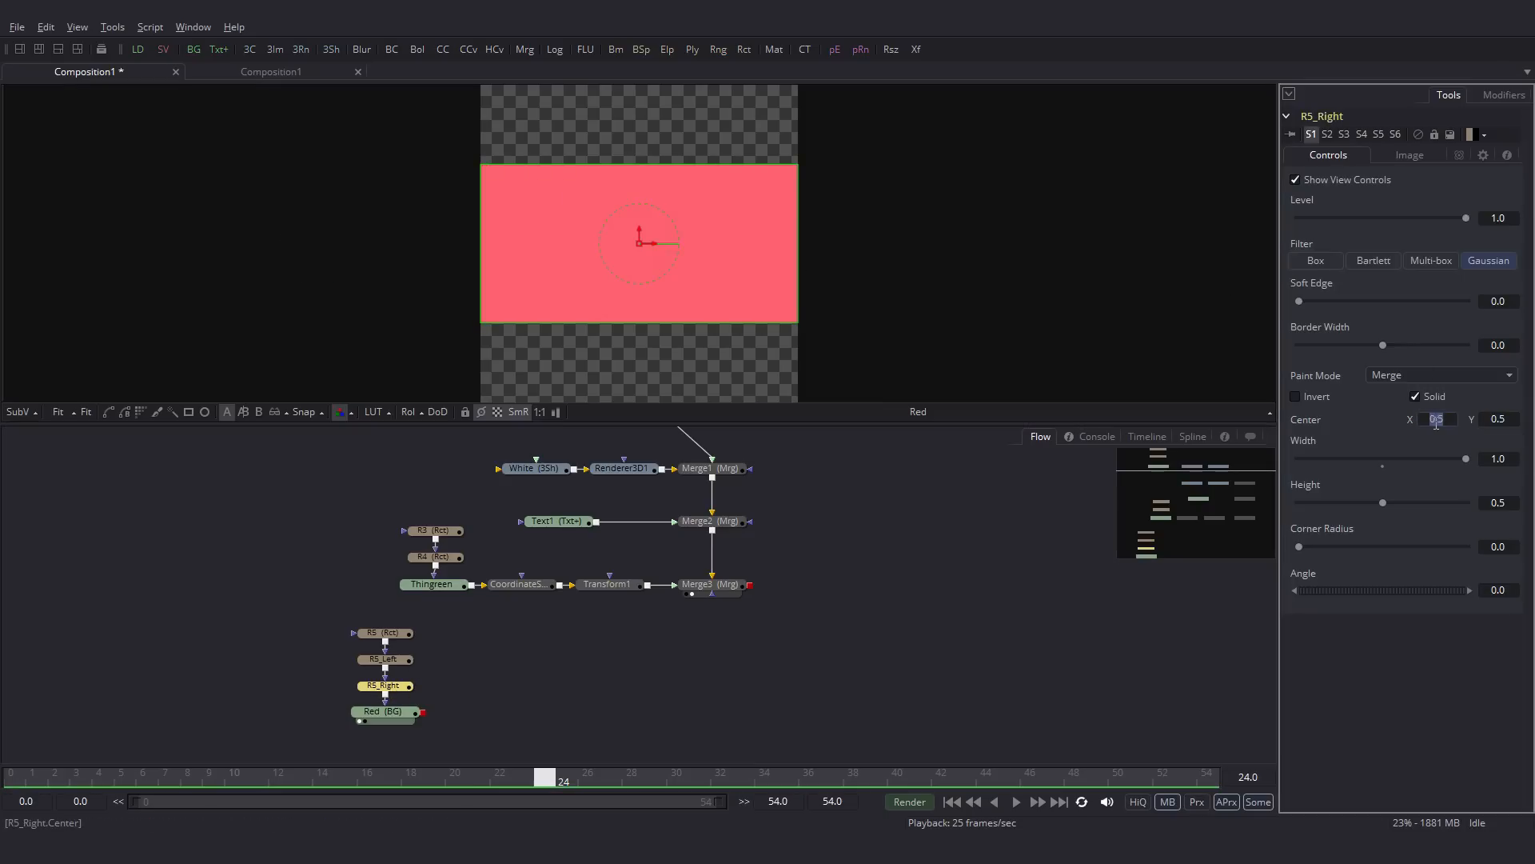
{"action": "type", "text": "1.5"}
{"action": "key", "text": "Tab"}
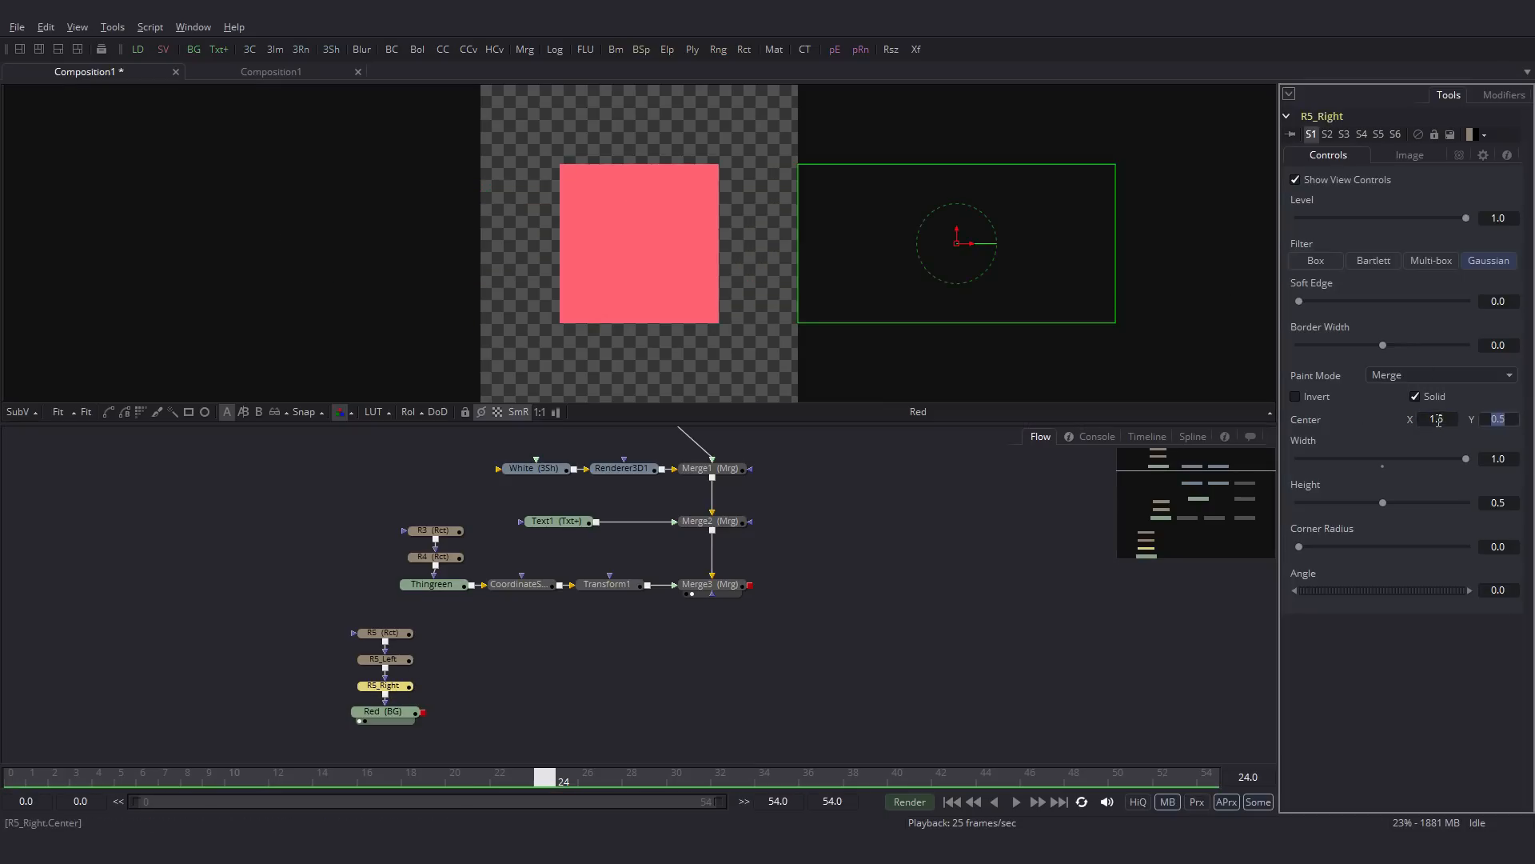
{"action": "left_click", "coordinate": [395, 640]}
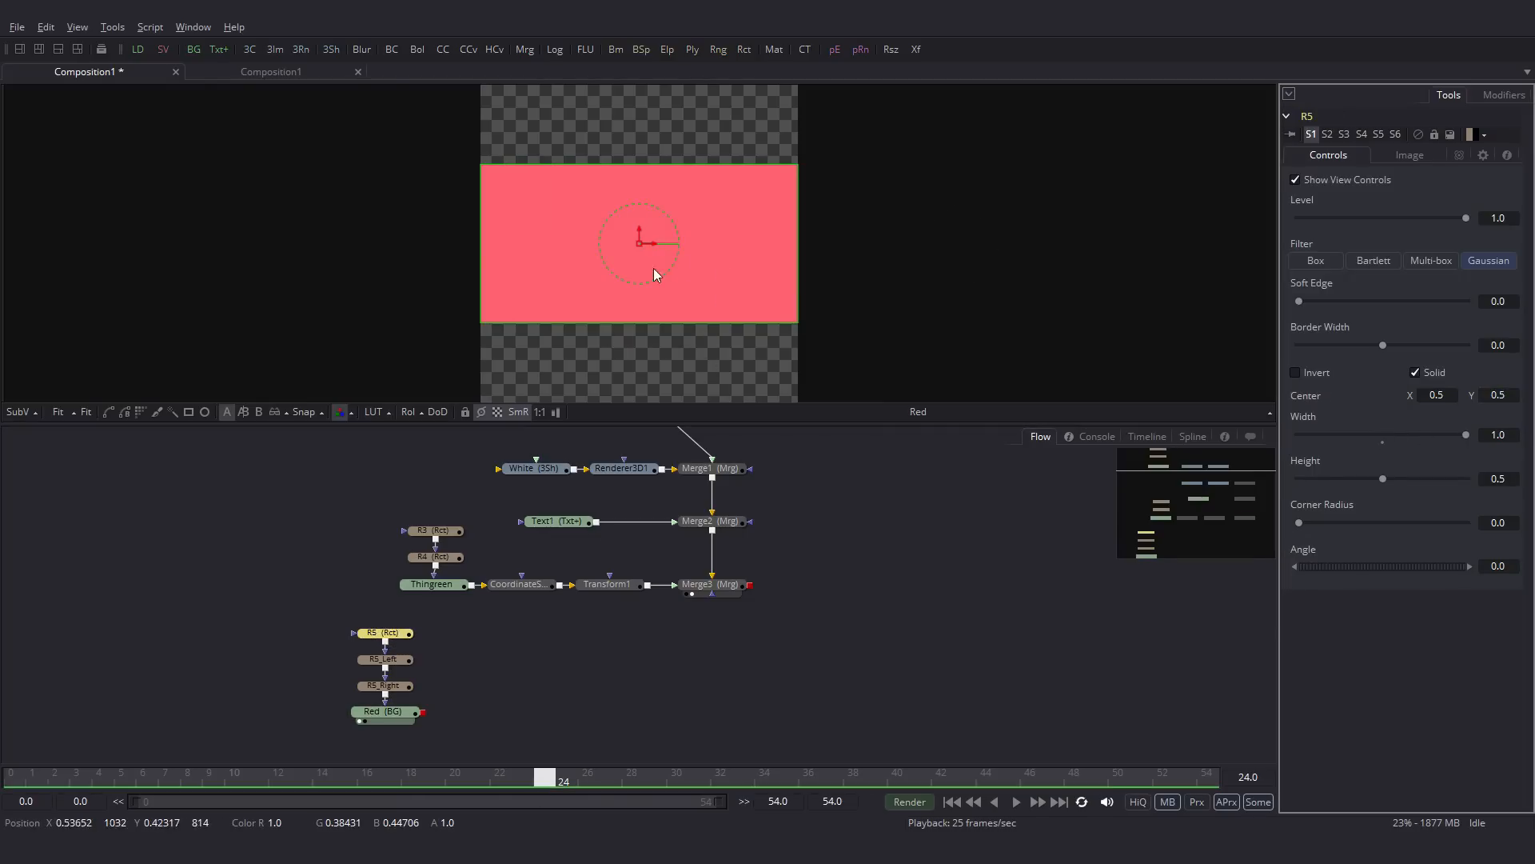
Step: Add a Coordinate Space node after Red and set its shape to Polar to Rectangular
{"action": "left_click", "coordinate": [398, 715]}
{"action": "key", "text": "ctrl+space"}
{"action": "type", "text": "coor"}
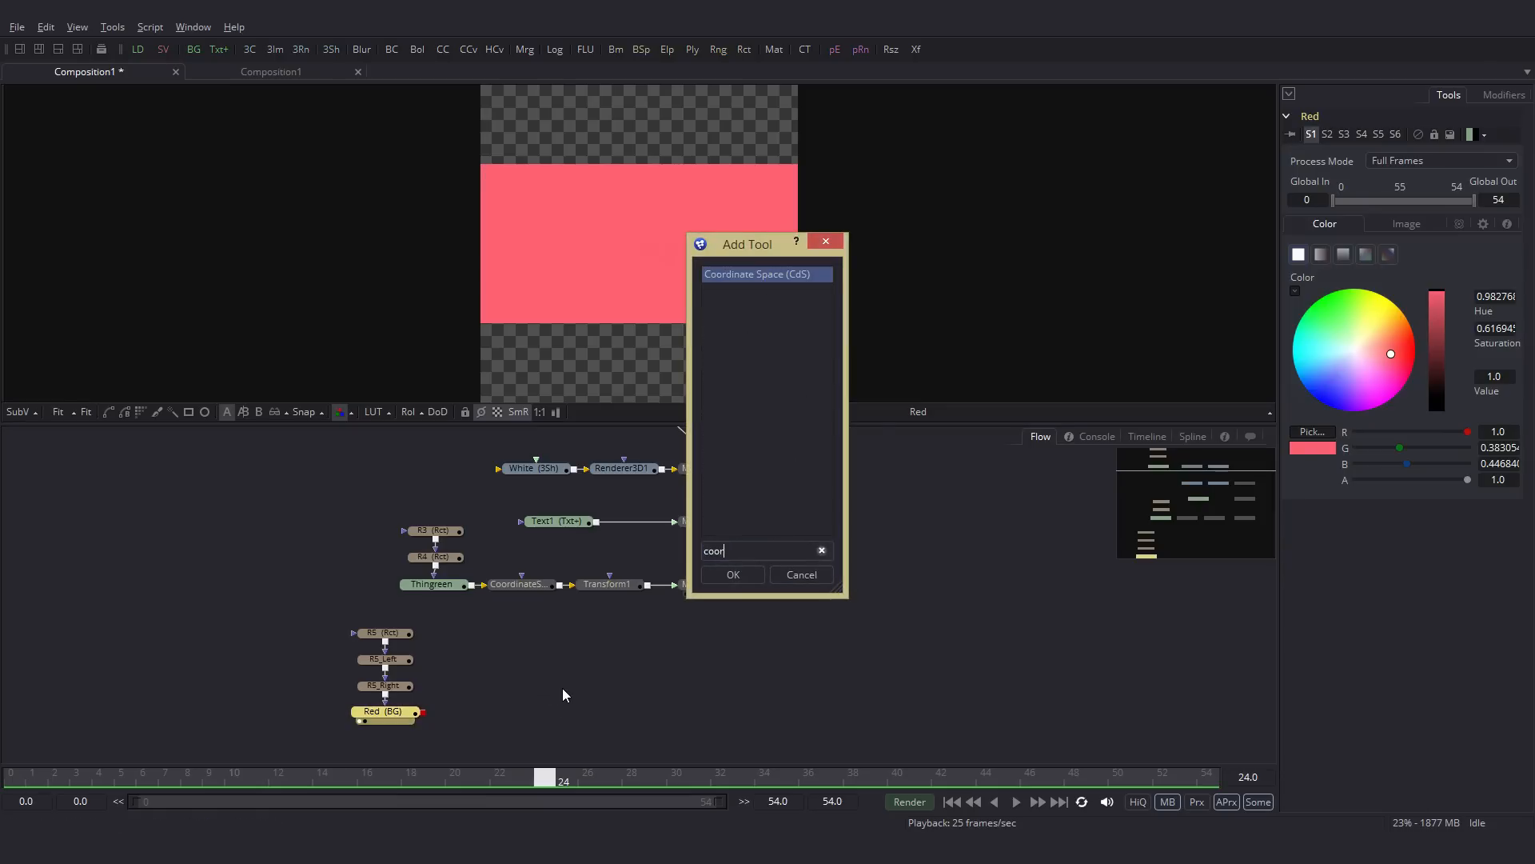
{"action": "left_click", "coordinate": [745, 576]}
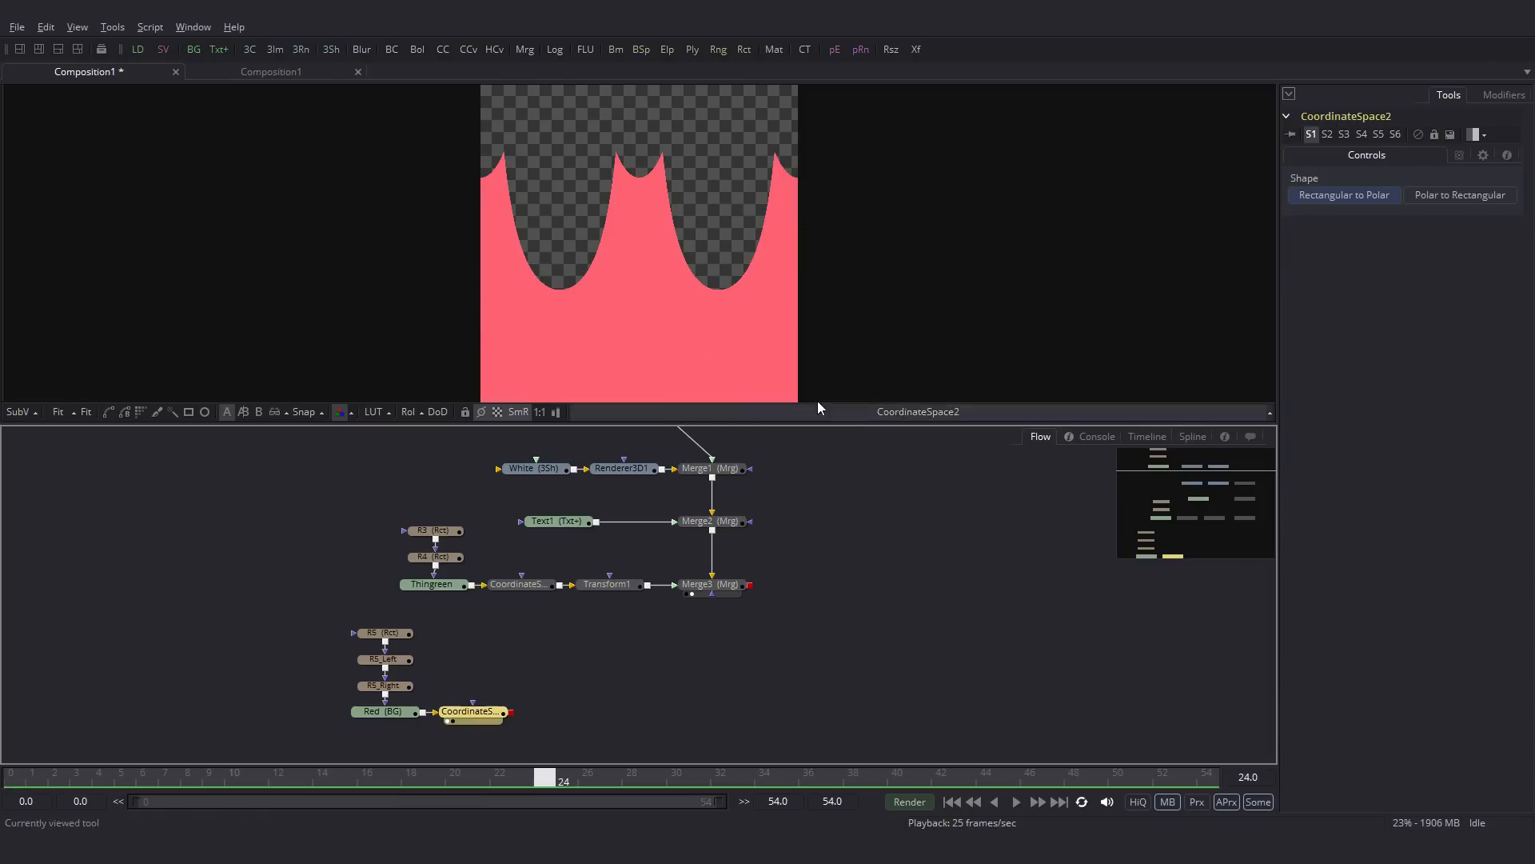
{"action": "left_click", "coordinate": [1457, 197]}
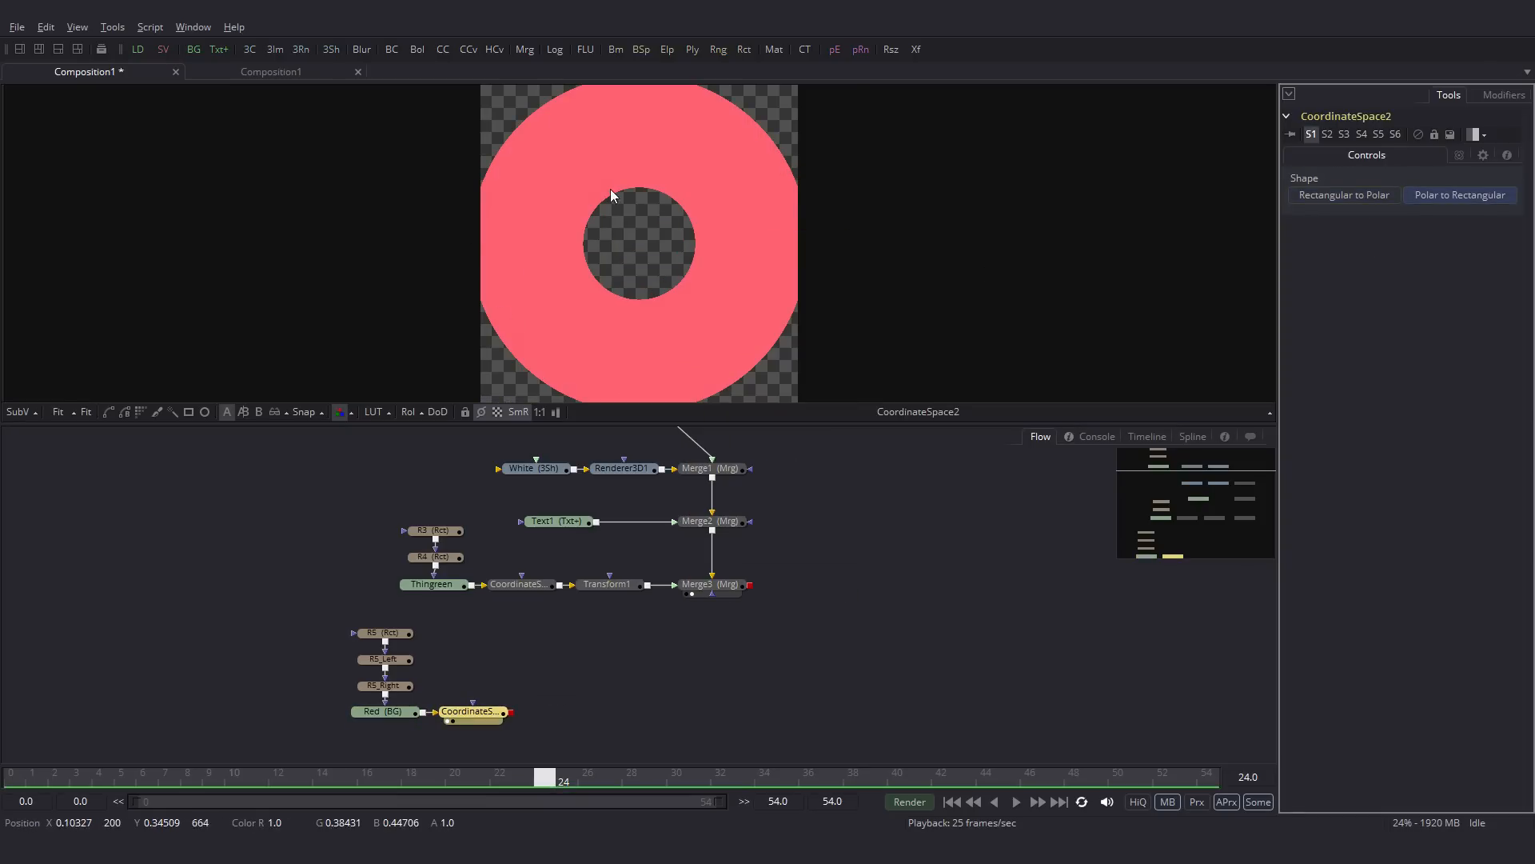
Step: Merge the red ring over Merge3's output and switch to two side-by-side viewers at frame 11
{"action": "left_click", "coordinate": [545, 545]}
{"action": "left_click_drag", "start_coordinate": [512, 711], "coordinate": [751, 587]}
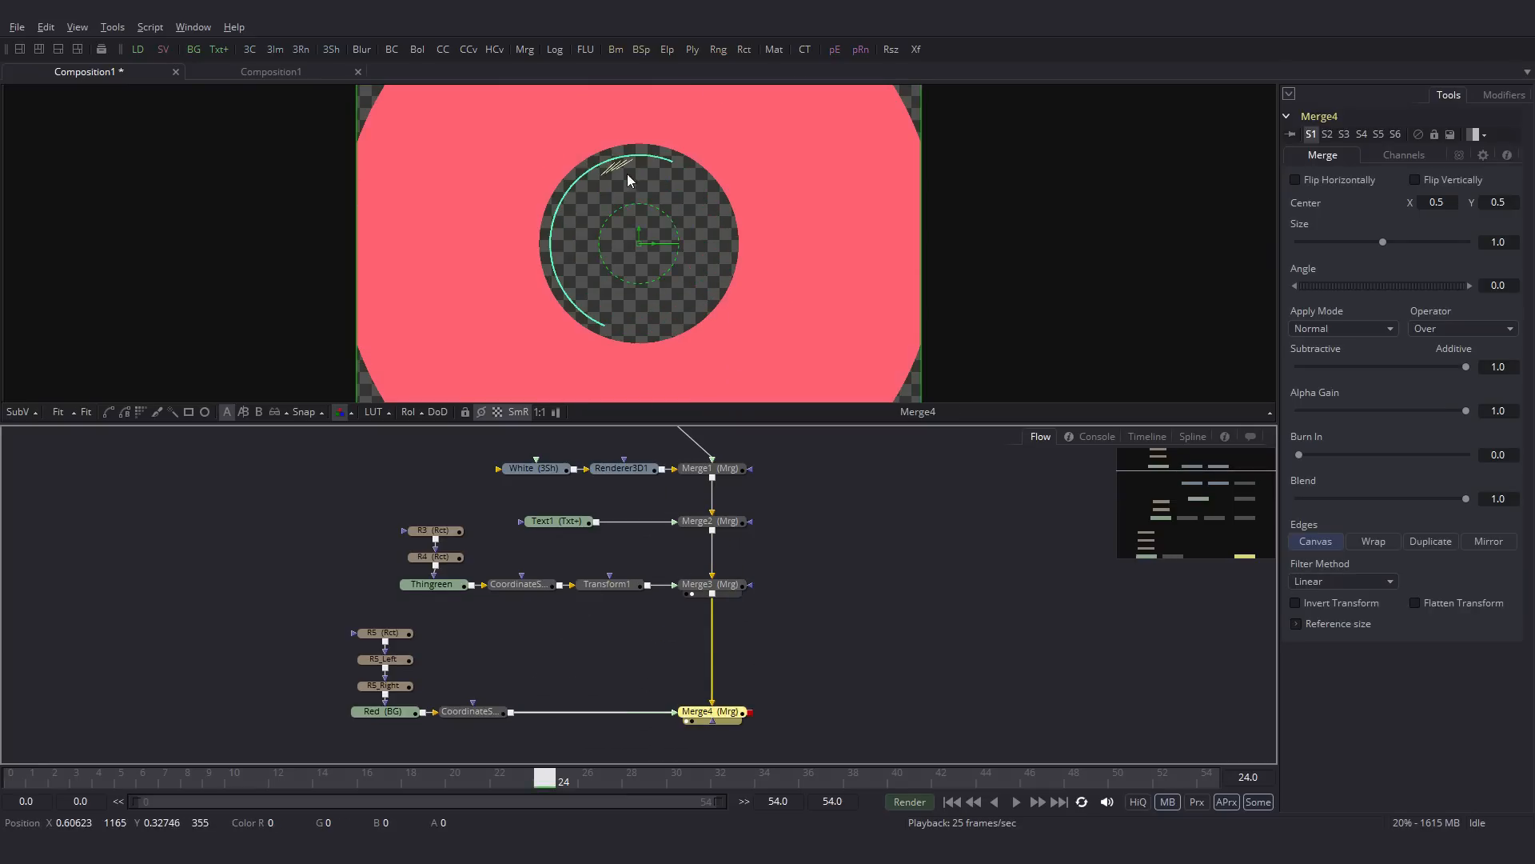
{"action": "left_click_drag", "start_coordinate": [235, 777], "coordinate": [257, 781]}
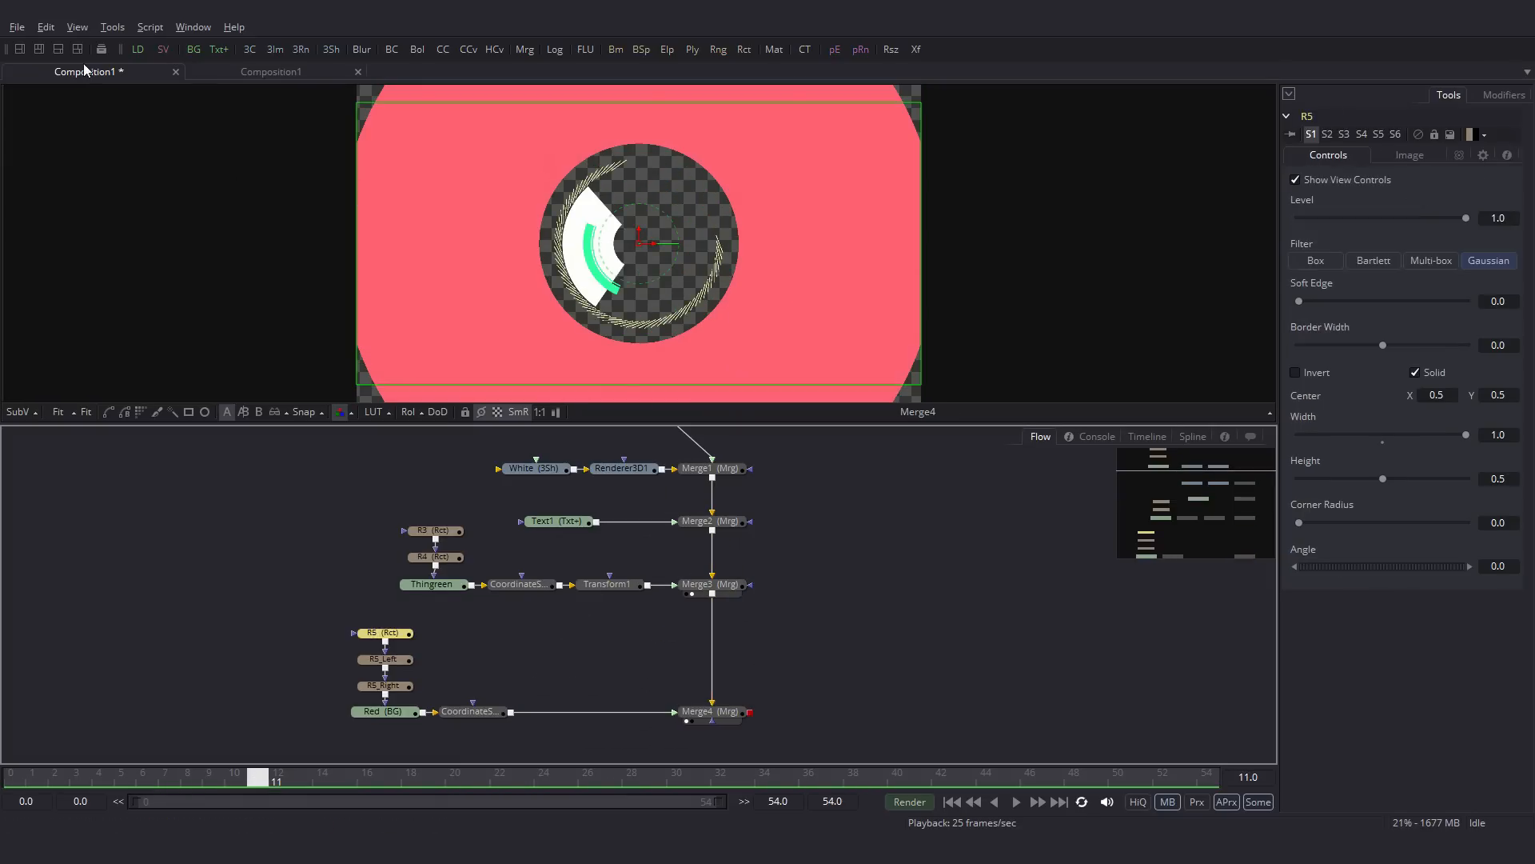
{"action": "left_click", "coordinate": [39, 51]}
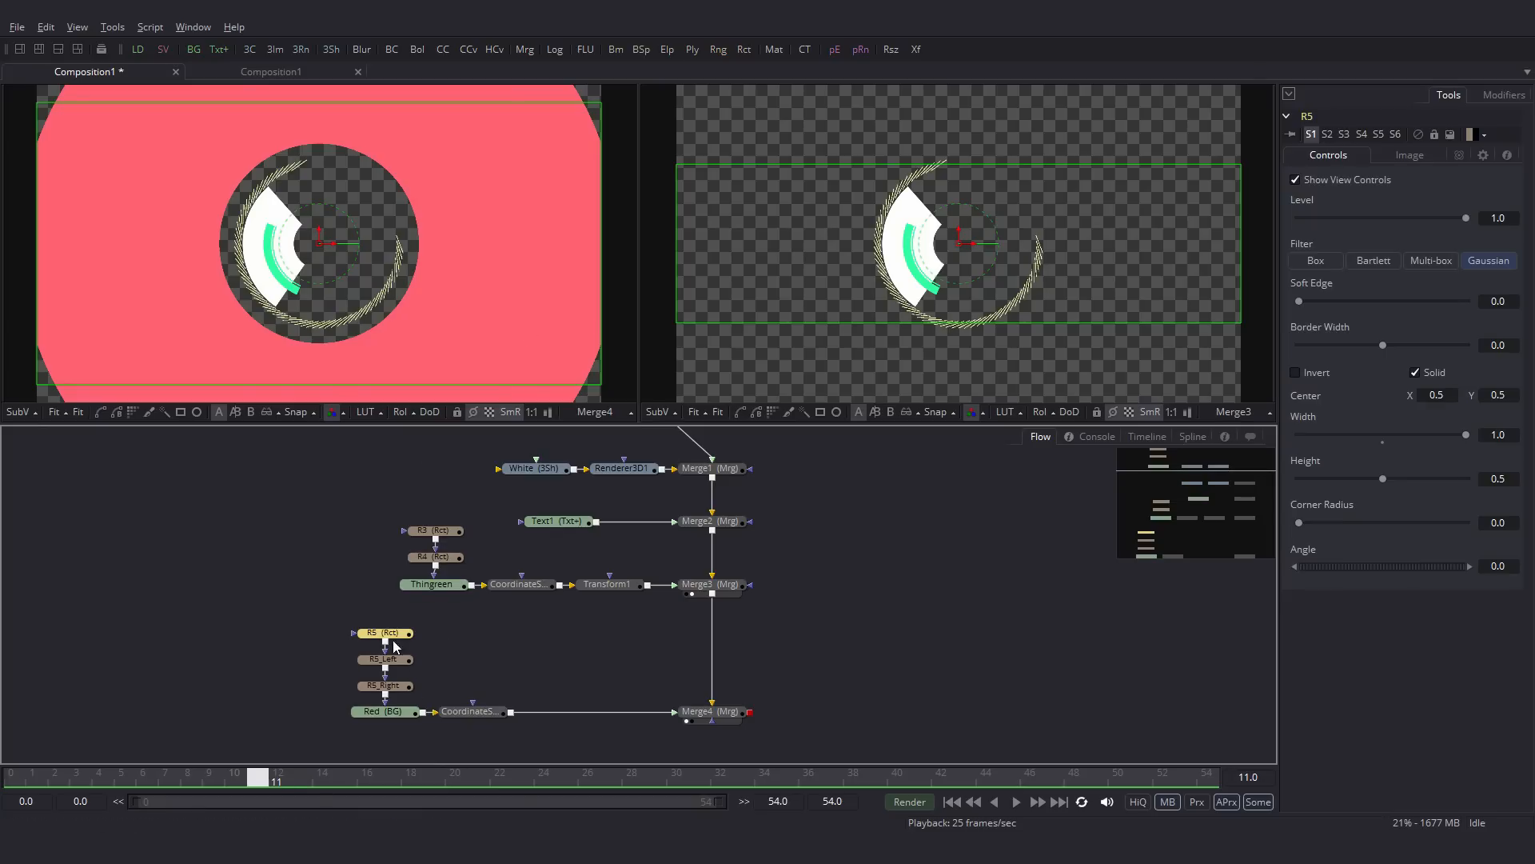
Step: Display Red beside the Merge4 view and set R5's Center Y to 0.0 and Height to about 0.114
{"action": "left_click_drag", "start_coordinate": [392, 636], "coordinate": [393, 398]}
{"action": "left_click_drag", "start_coordinate": [384, 711], "coordinate": [425, 304]}
{"action": "left_click_drag", "start_coordinate": [353, 247], "coordinate": [365, 357]}
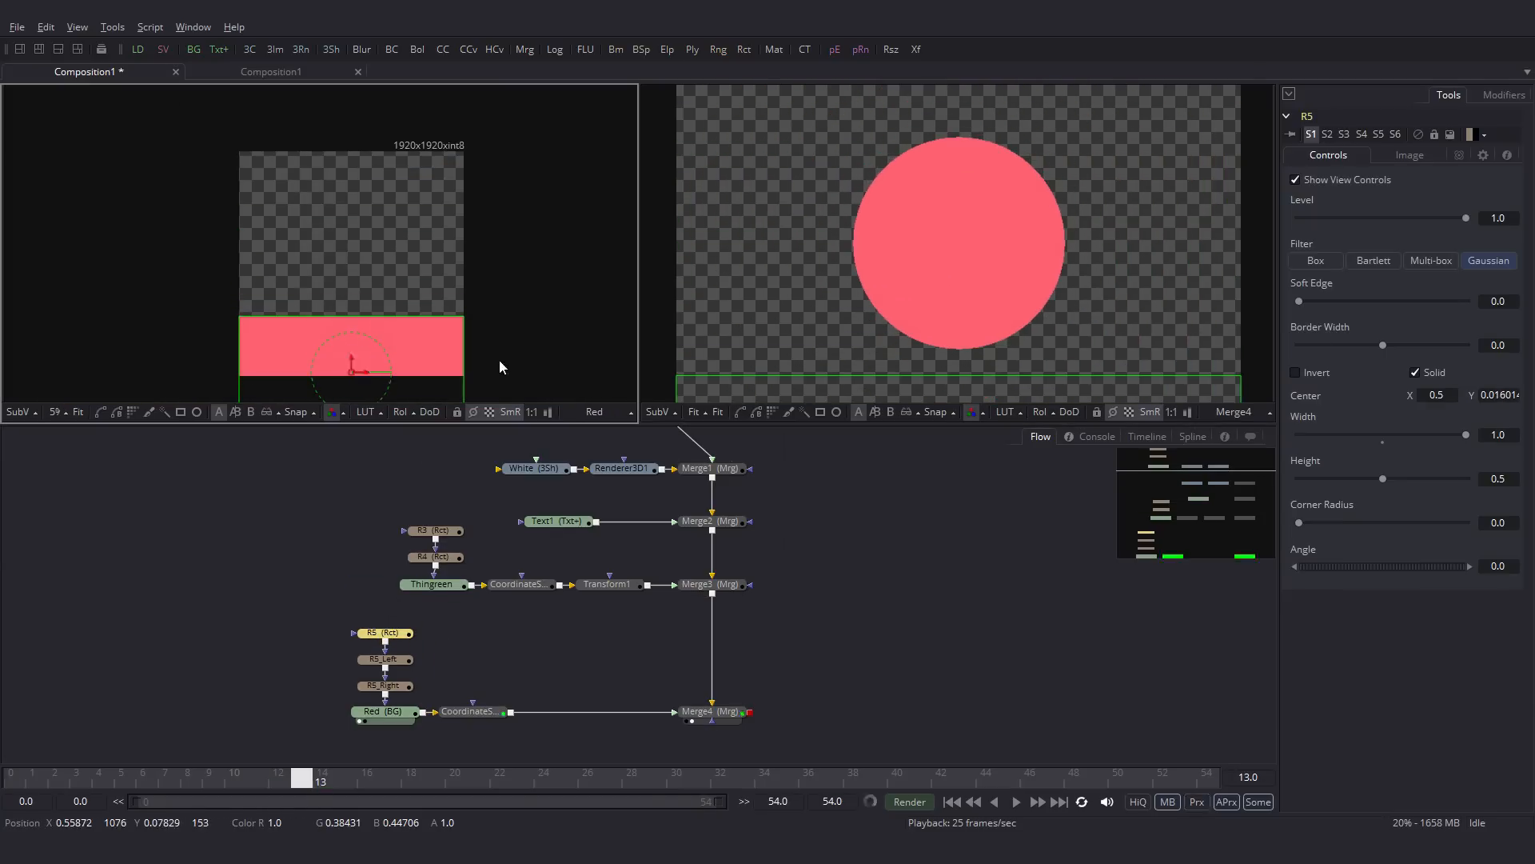
{"action": "double_click", "coordinate": [1494, 395]}
{"action": "type", "text": "0"}
{"action": "key", "text": "Tab"}
{"action": "left_click_drag", "start_coordinate": [1384, 478], "coordinate": [1318, 480]}
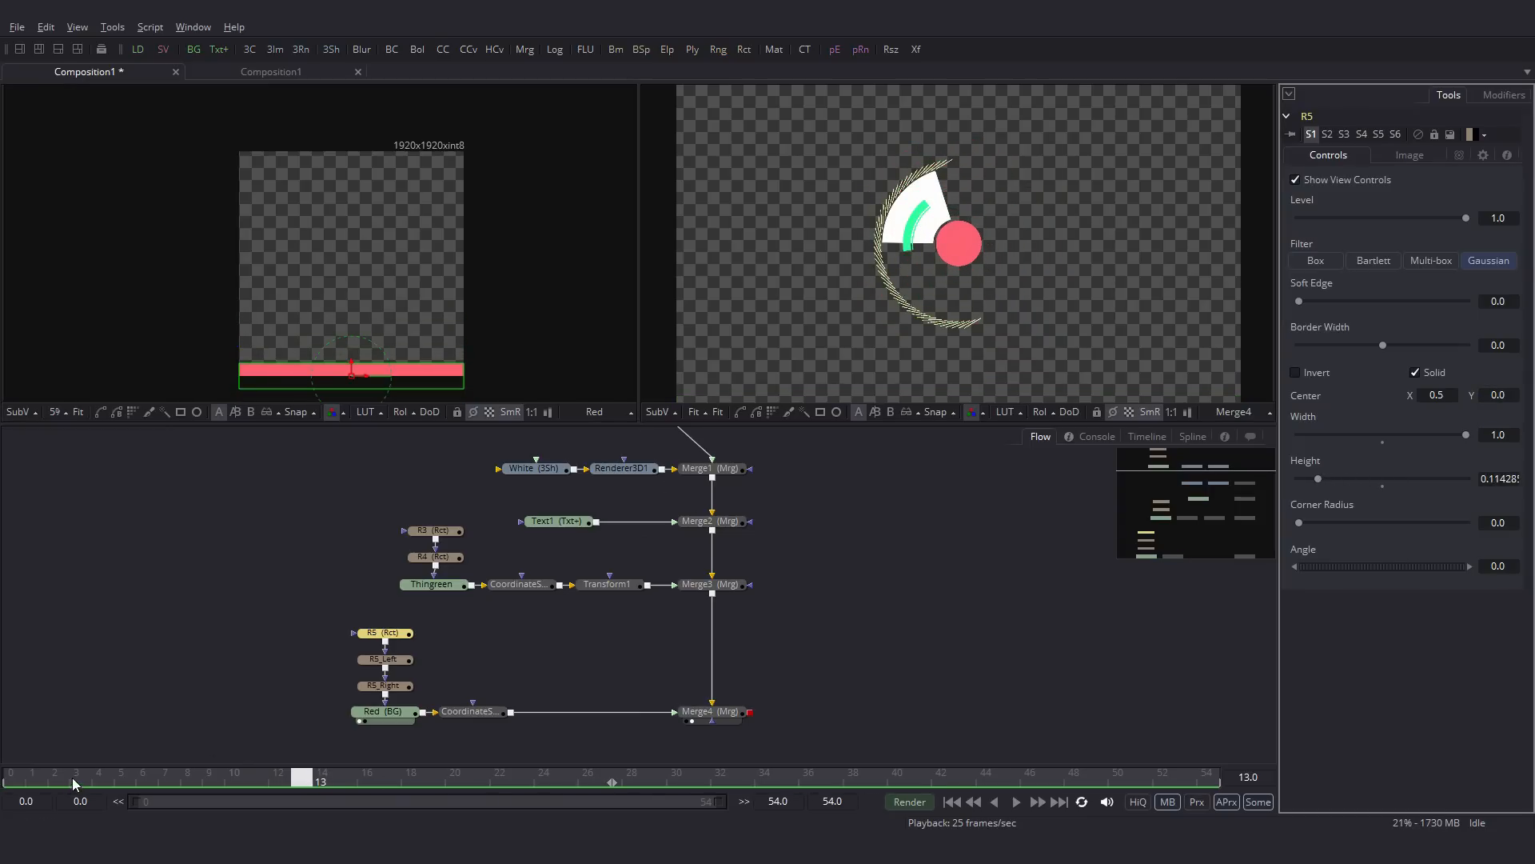
Step: Keyframe R5's Center from X about -0.557 at frame 3 to X about 1.55 at frame 37
{"action": "left_click_drag", "start_coordinate": [21, 786], "coordinate": [80, 784]}
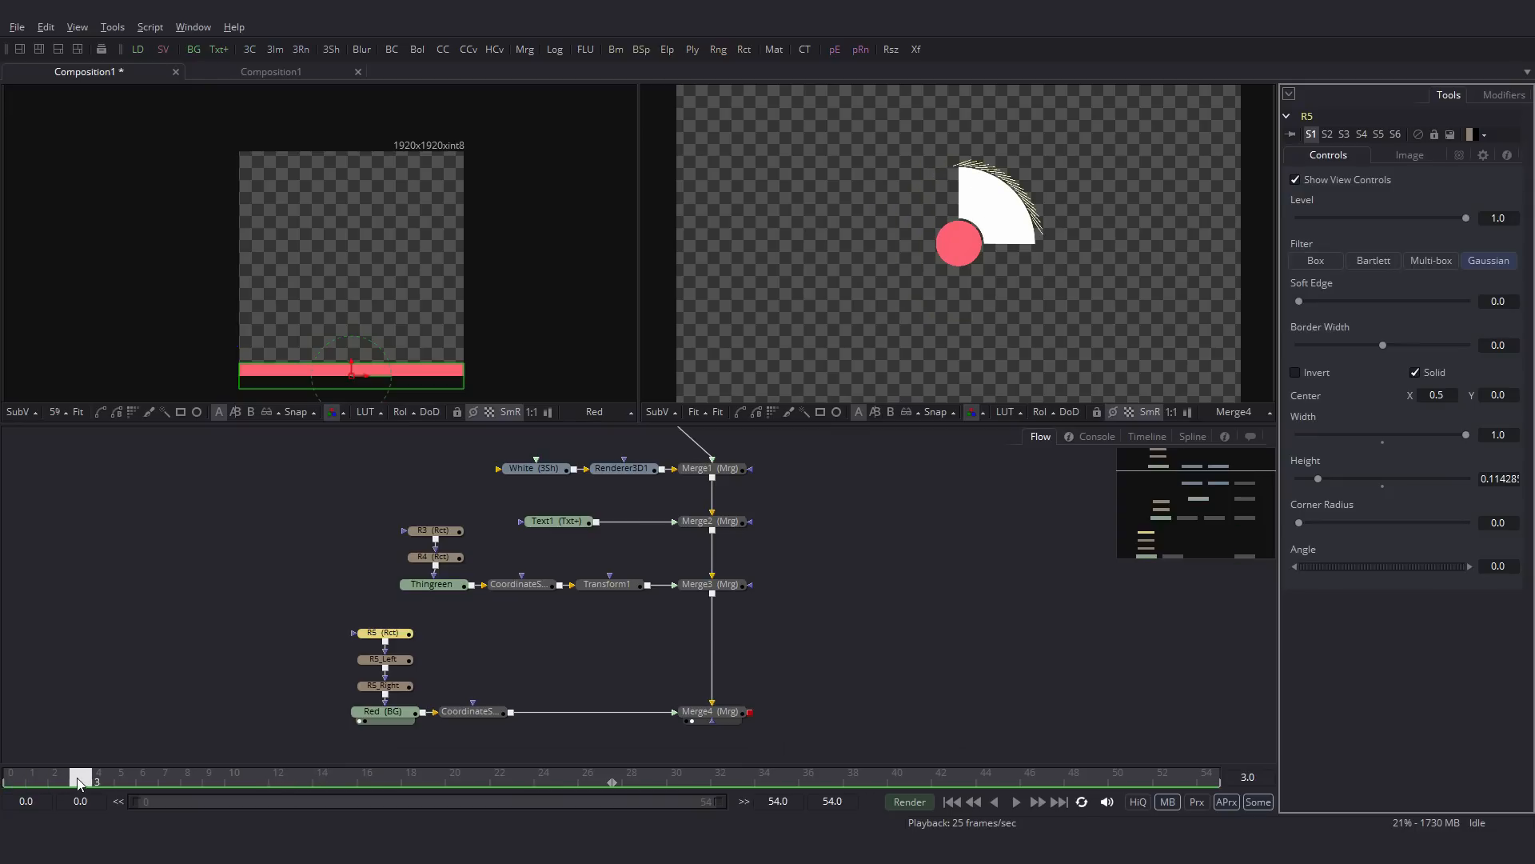
{"action": "left_click_drag", "start_coordinate": [360, 376], "coordinate": [124, 382]}
{"action": "right_click", "coordinate": [1413, 396]}
{"action": "left_click", "coordinate": [1429, 406]}
{"action": "left_click_drag", "start_coordinate": [83, 783], "coordinate": [832, 781]}
{"action": "left_click_drag", "start_coordinate": [123, 376], "coordinate": [589, 375]}
Step: Keyframe R5's Height at frame 22 and reduce it to about 0.038 at frame 37
{"action": "left_click_drag", "start_coordinate": [338, 784], "coordinate": [496, 781]}
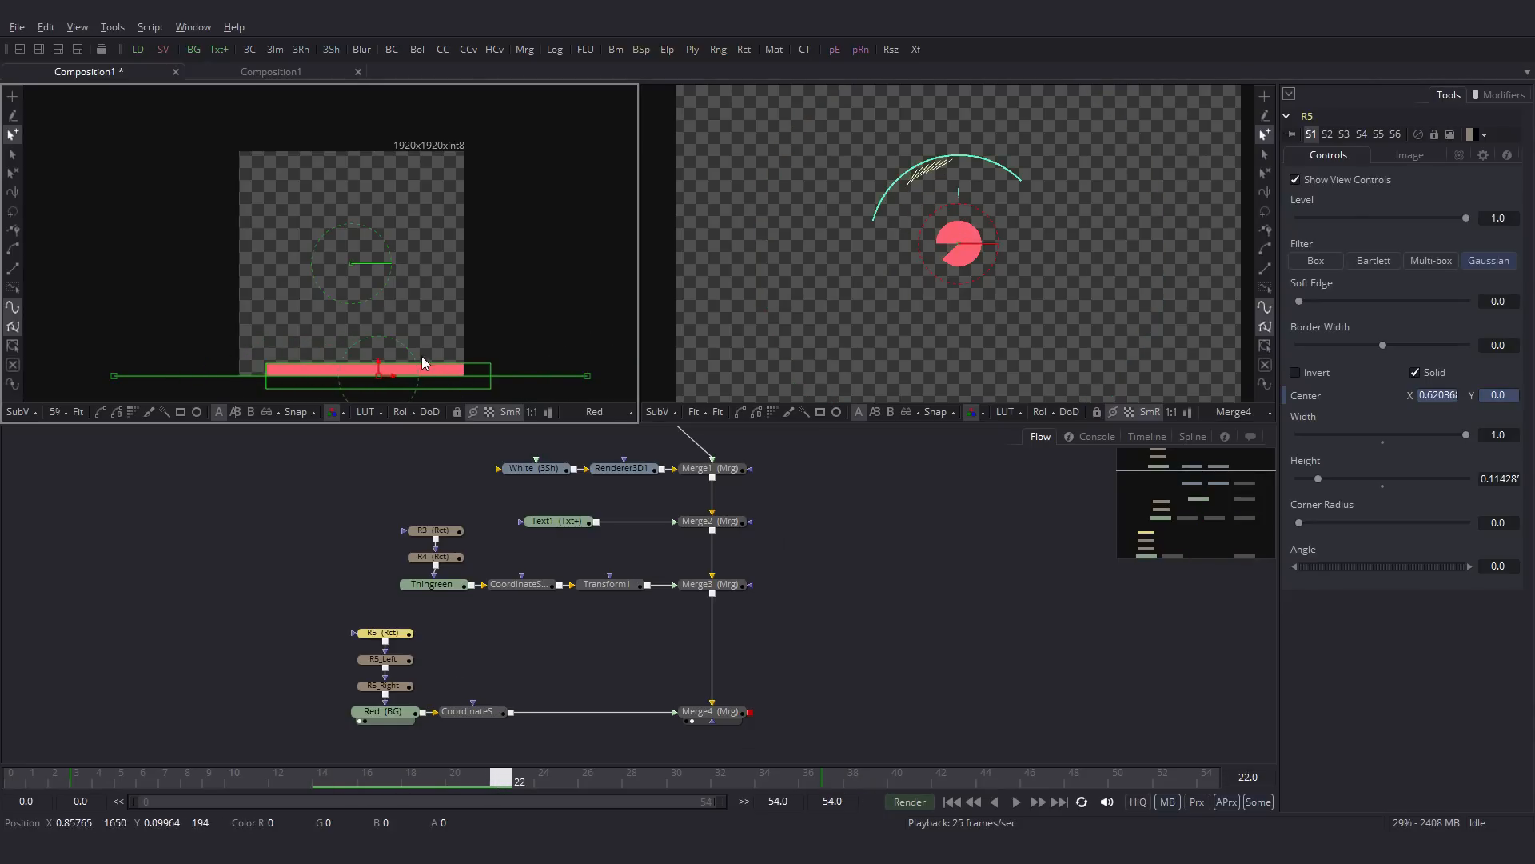
{"action": "right_click", "coordinate": [1389, 478]}
{"action": "left_click", "coordinate": [1416, 492]}
{"action": "left_click", "coordinate": [831, 782]}
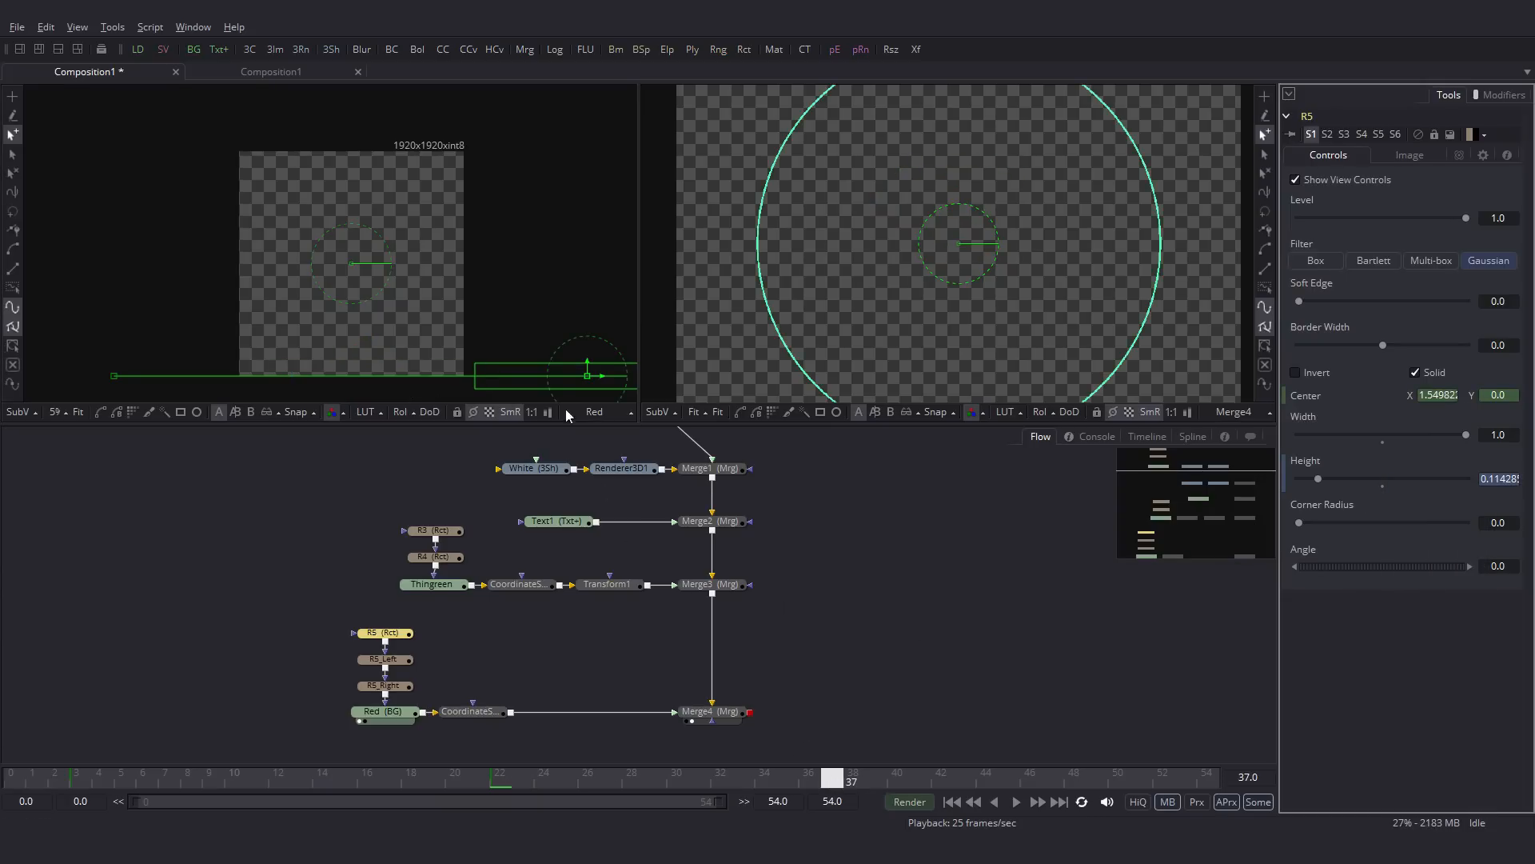
{"action": "left_click_drag", "start_coordinate": [1333, 489], "coordinate": [1304, 475]}
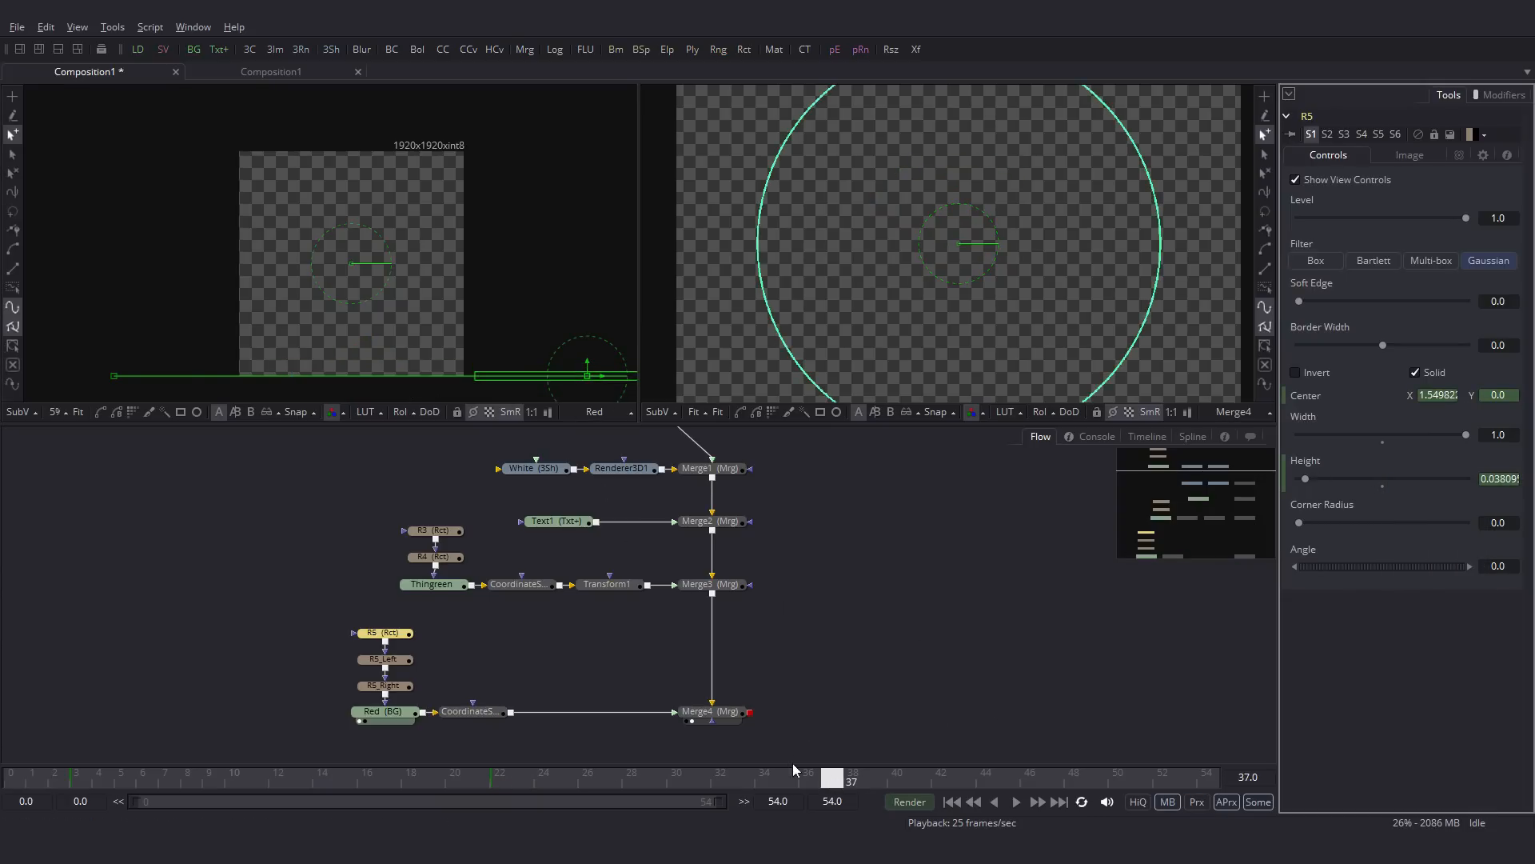
Step: At frame 38, set R5's Center X to 0.5
{"action": "left_click_drag", "start_coordinate": [507, 790], "coordinate": [855, 782]}
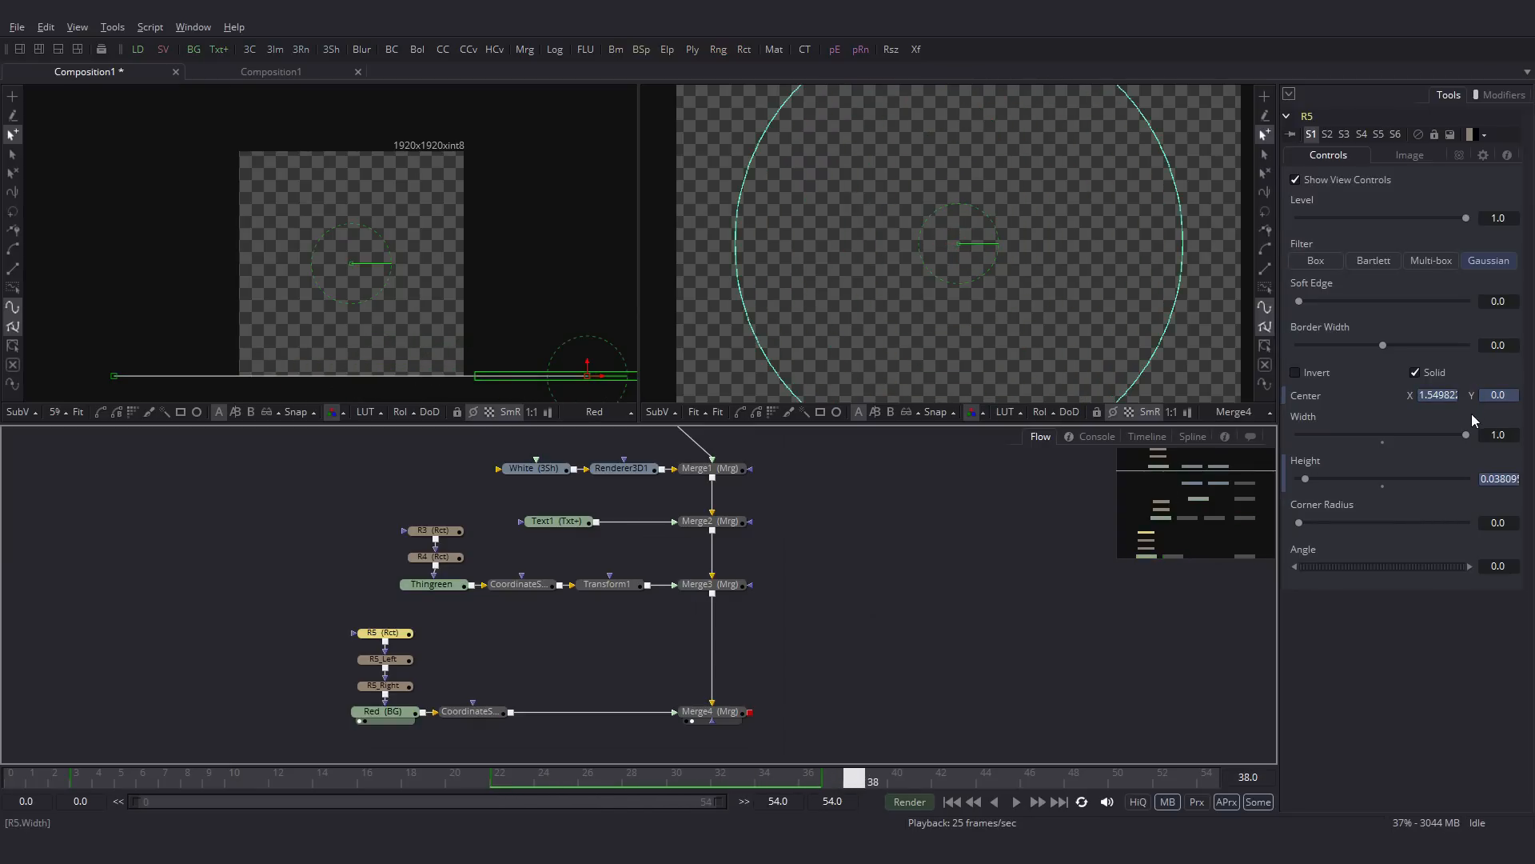
{"action": "type", "text": "0.5"}
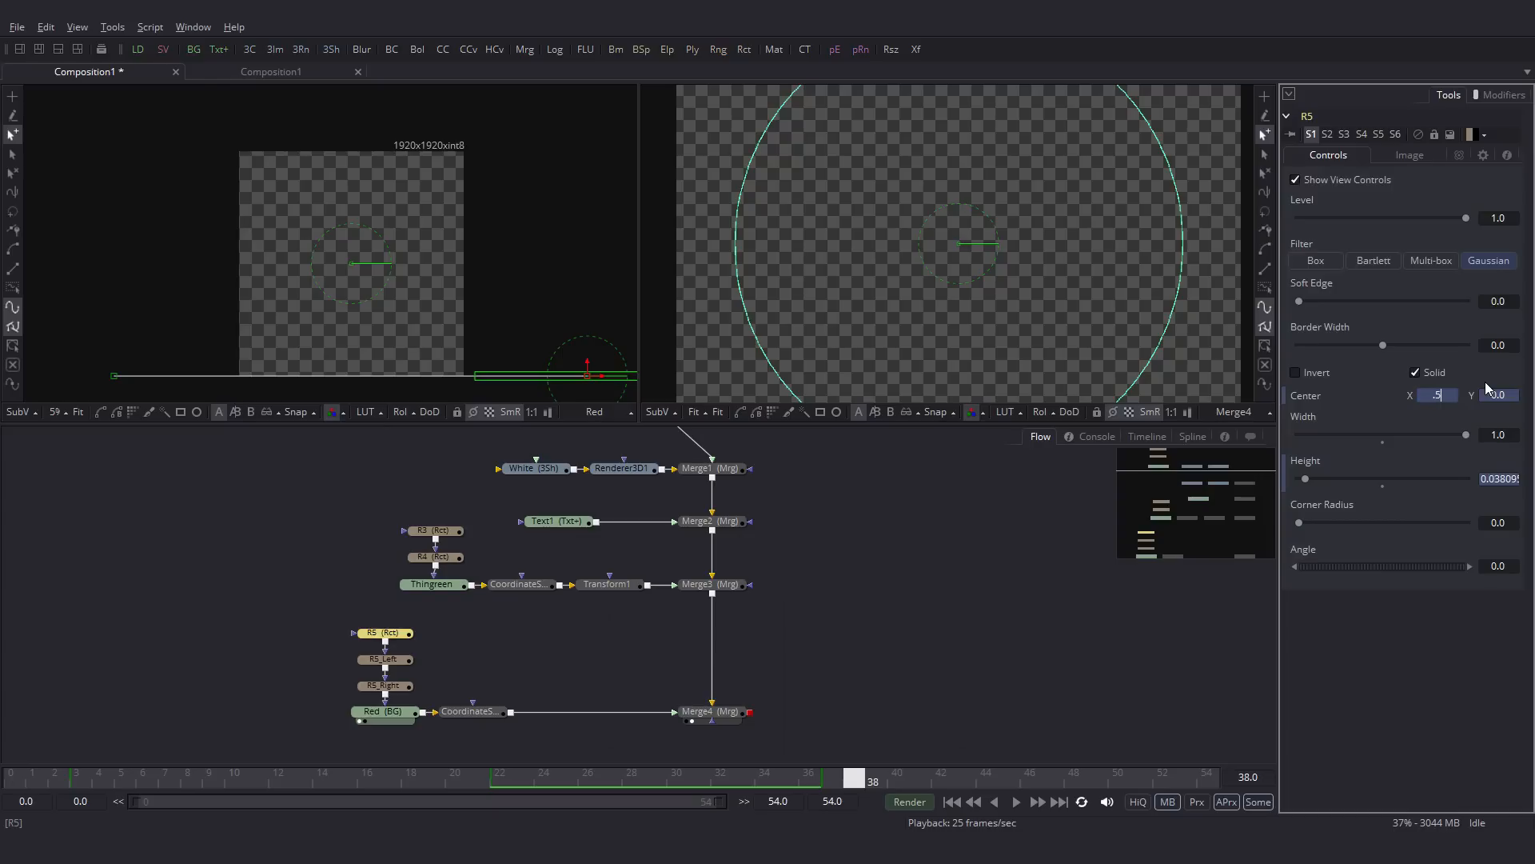
{"action": "key", "text": "Tab"}
Step: Set R5's Height to about 0.143 at frame 42 and to 0.0 at frame 53
{"action": "left_click", "coordinate": [931, 782]}
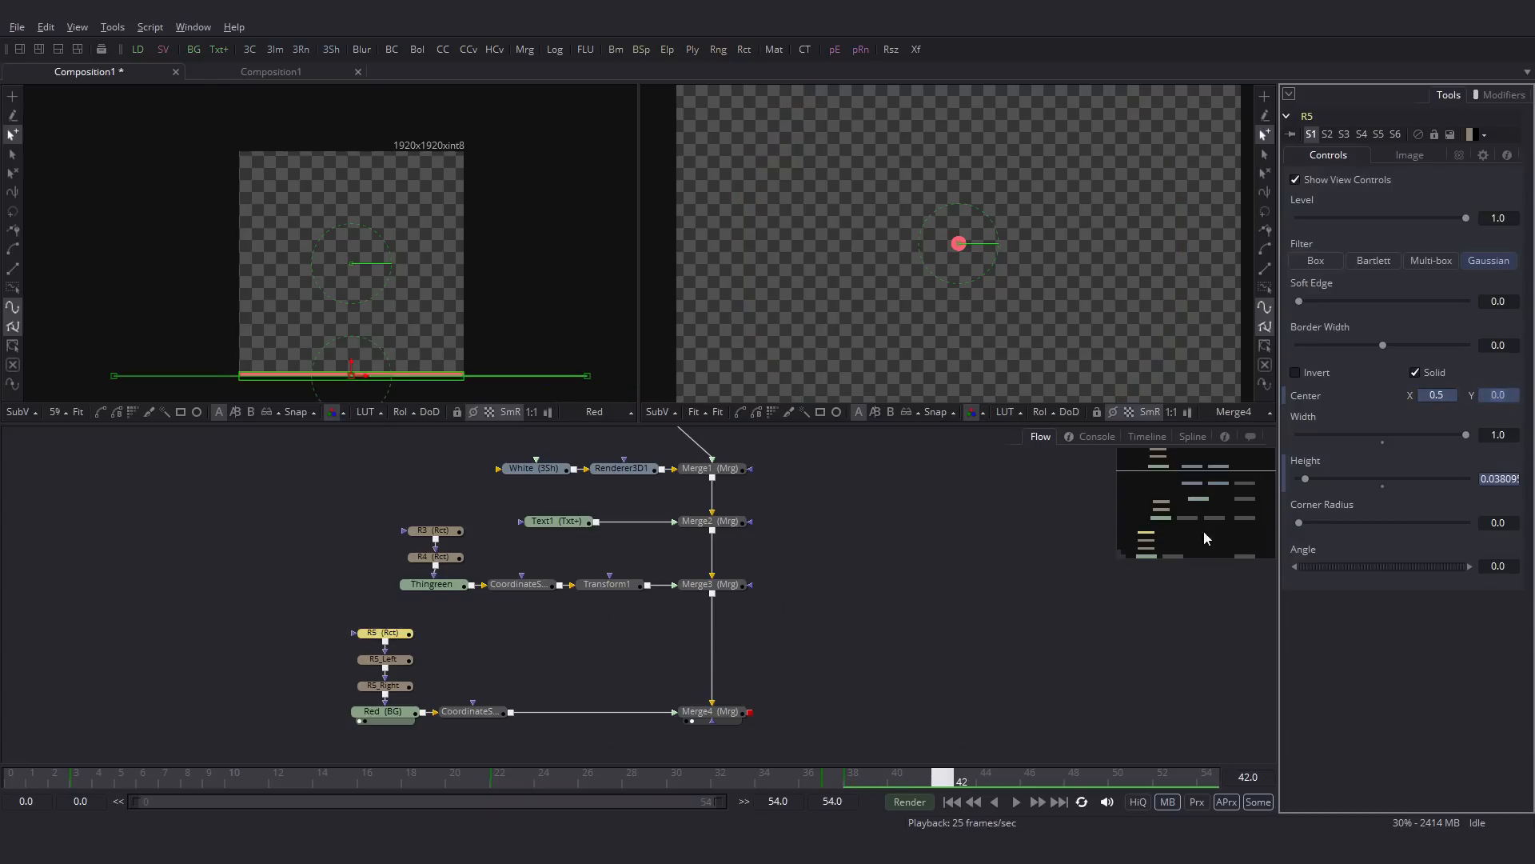
{"action": "left_click_drag", "start_coordinate": [1308, 477], "coordinate": [1327, 478]}
{"action": "left_click_drag", "start_coordinate": [988, 779], "coordinate": [1185, 777]}
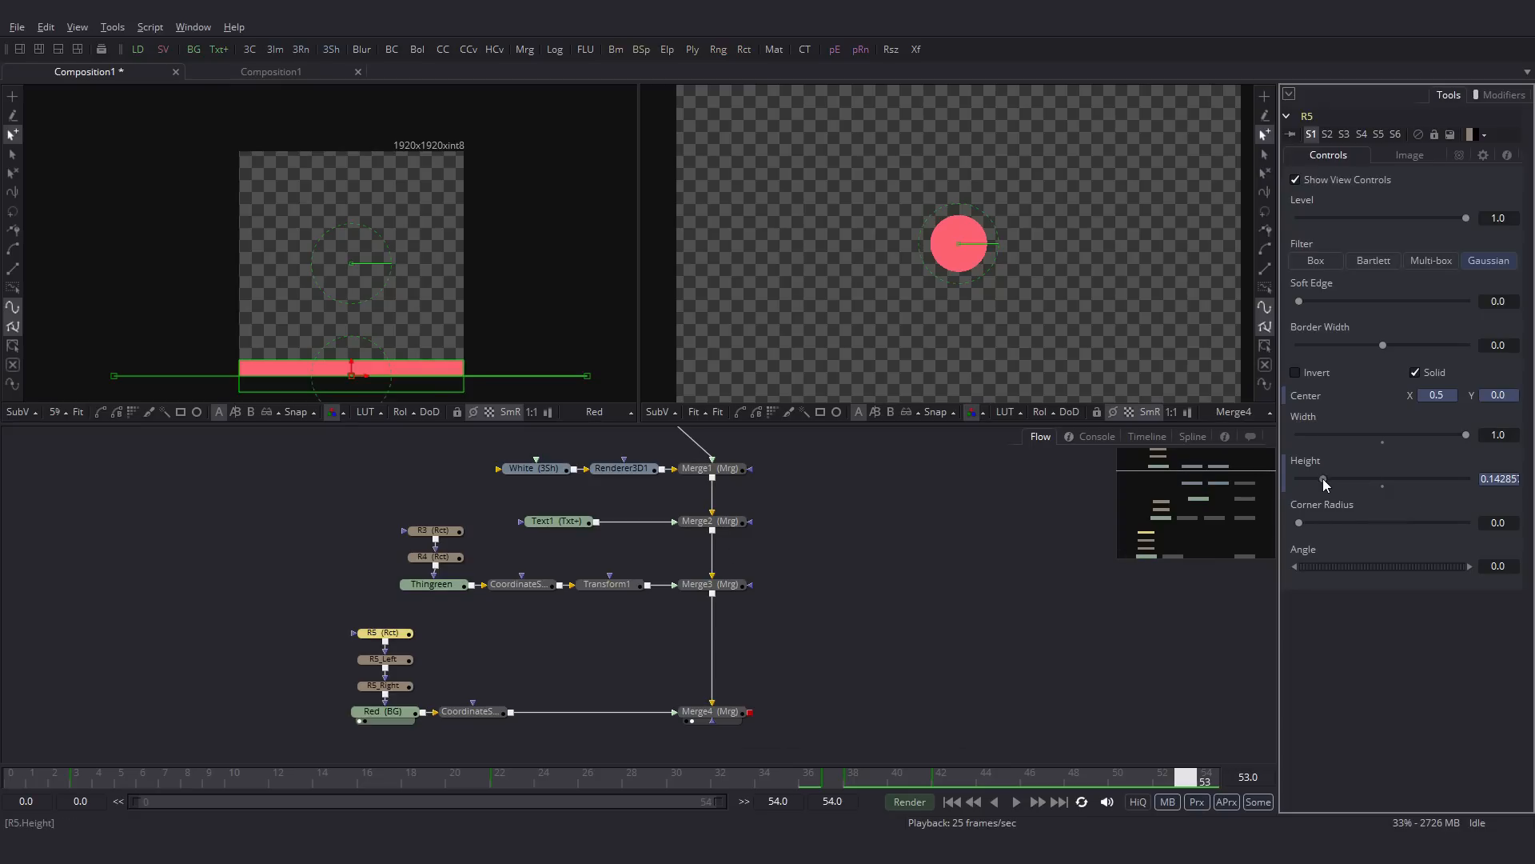
{"action": "left_click_drag", "start_coordinate": [1322, 478], "coordinate": [1150, 479]}
Step: Raise R5's center at frame 42 to open the disc into a ring, and move that center keyframe to frame 53
{"action": "left_click_drag", "start_coordinate": [852, 766], "coordinate": [943, 780]}
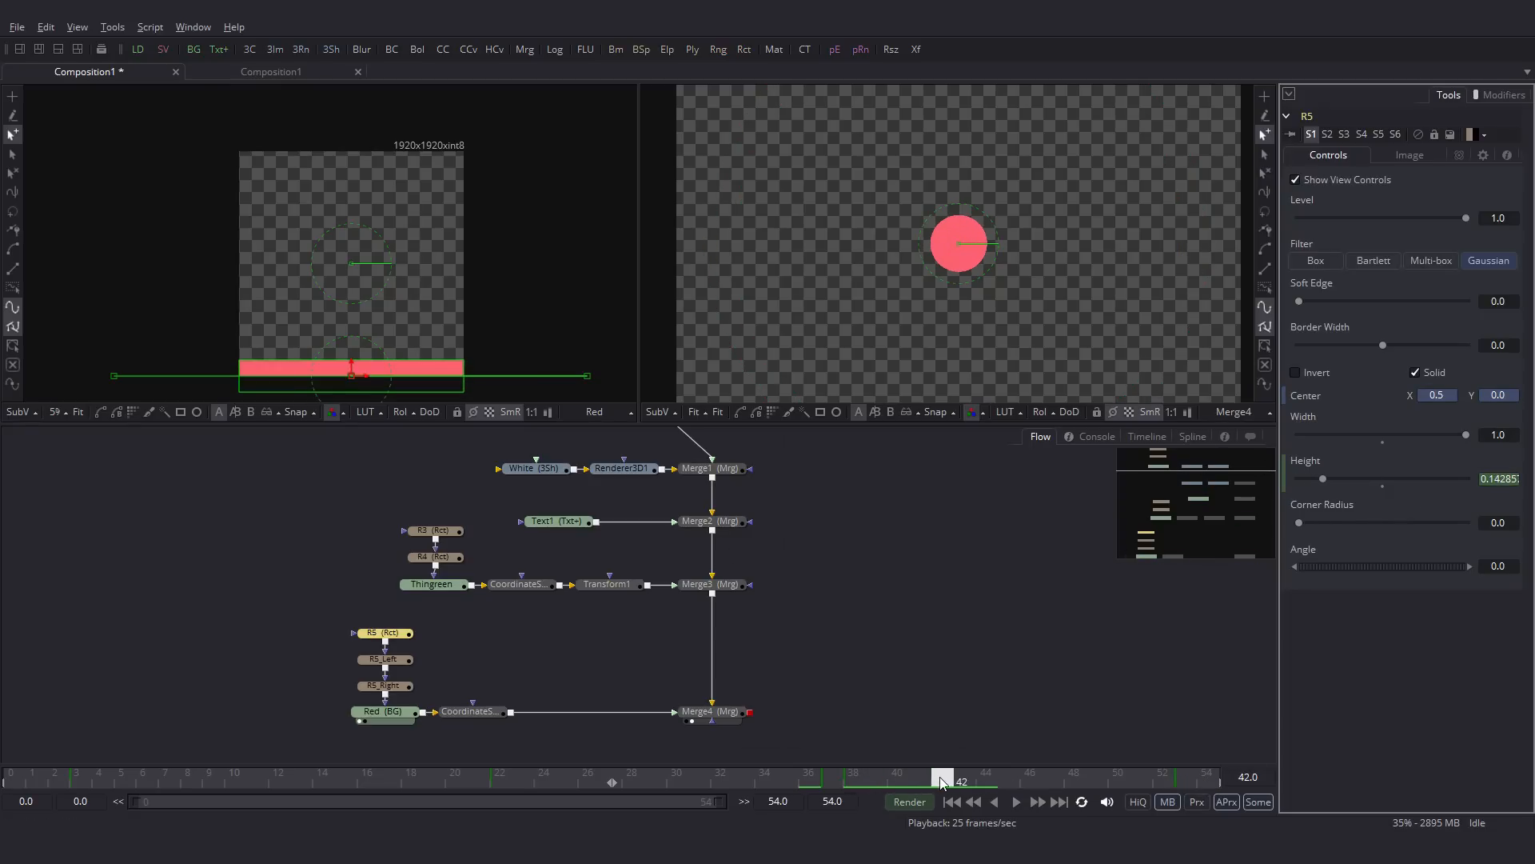
{"action": "left_click_drag", "start_coordinate": [352, 362], "coordinate": [353, 322]}
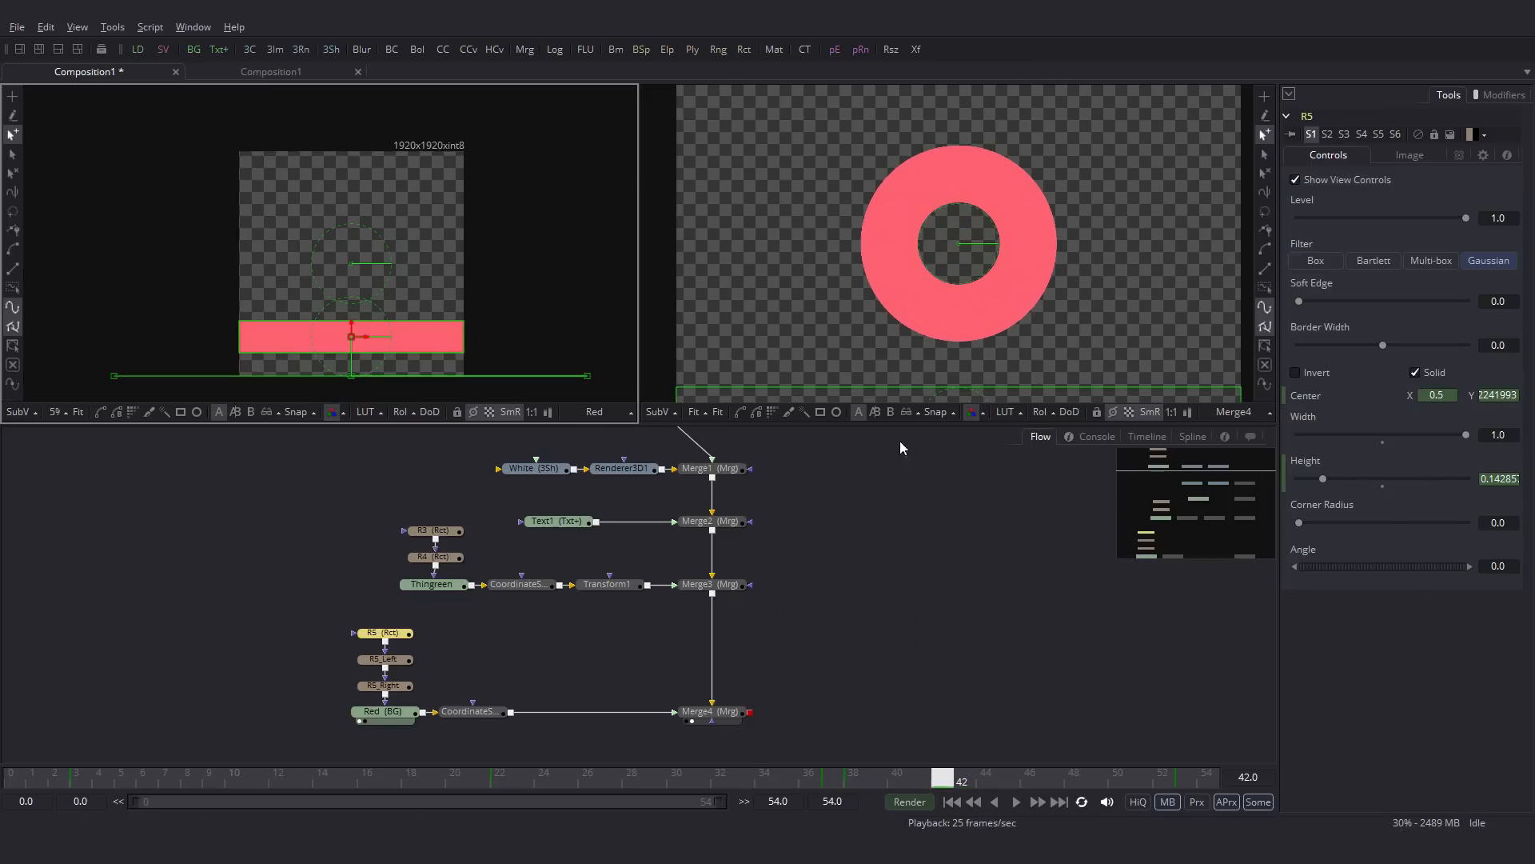
{"action": "left_click", "coordinate": [1145, 437]}
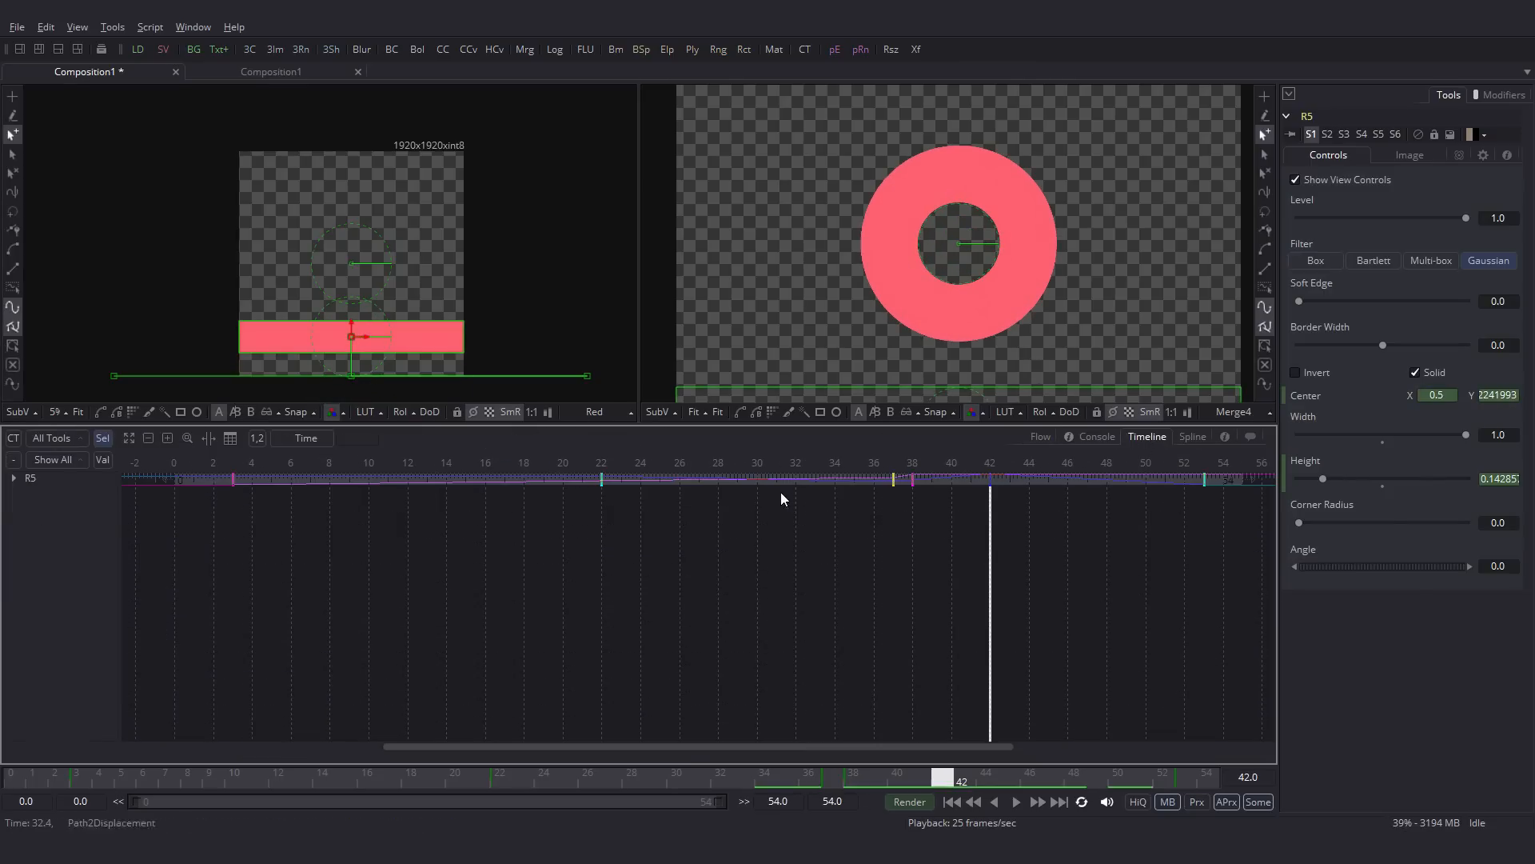
{"action": "left_click", "coordinate": [14, 478]}
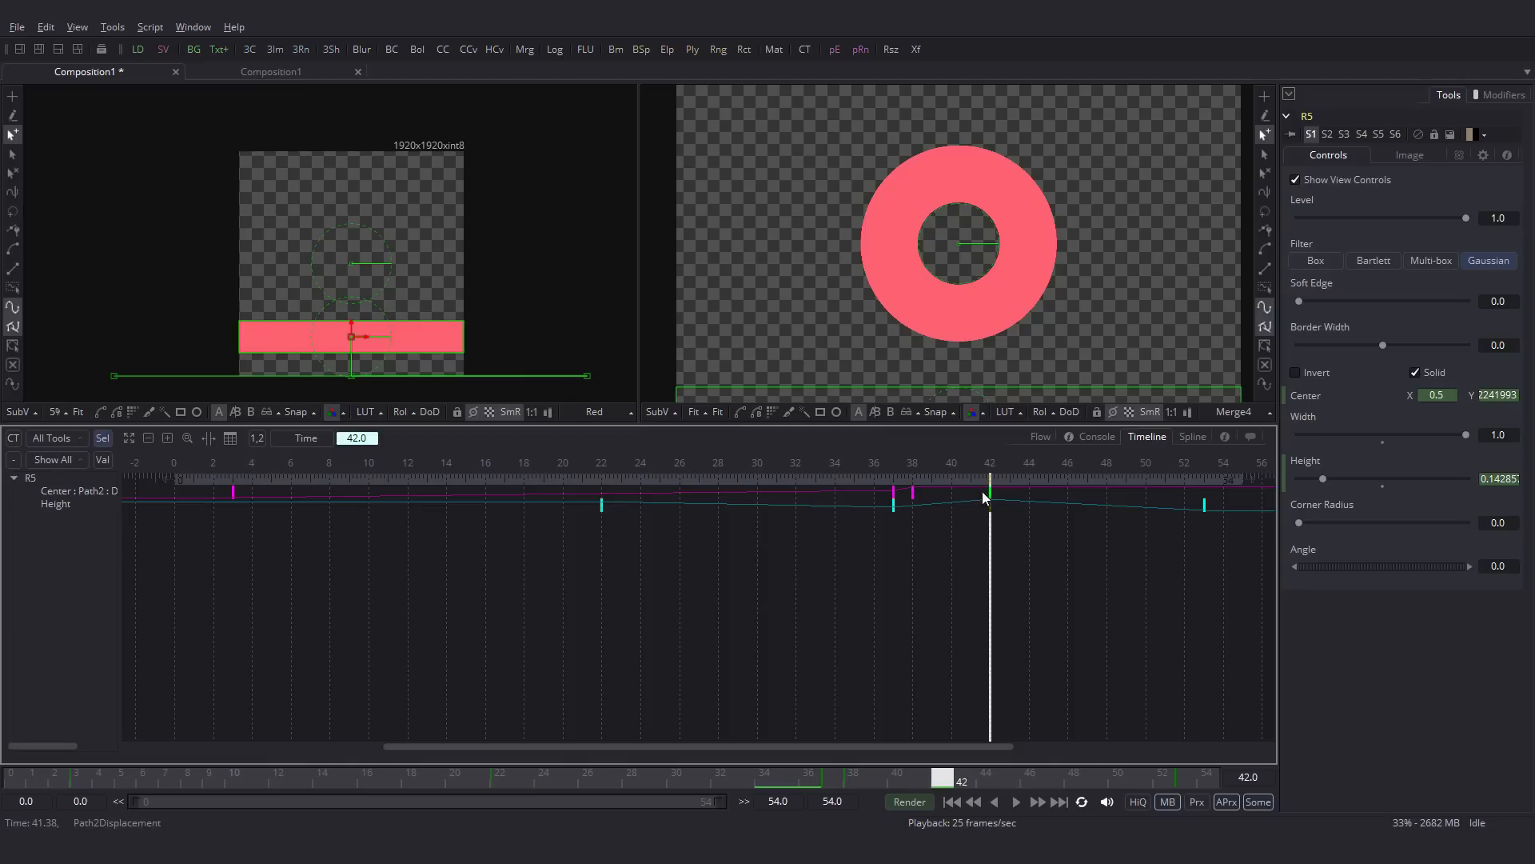
{"action": "left_click_drag", "start_coordinate": [998, 499], "coordinate": [1202, 502]}
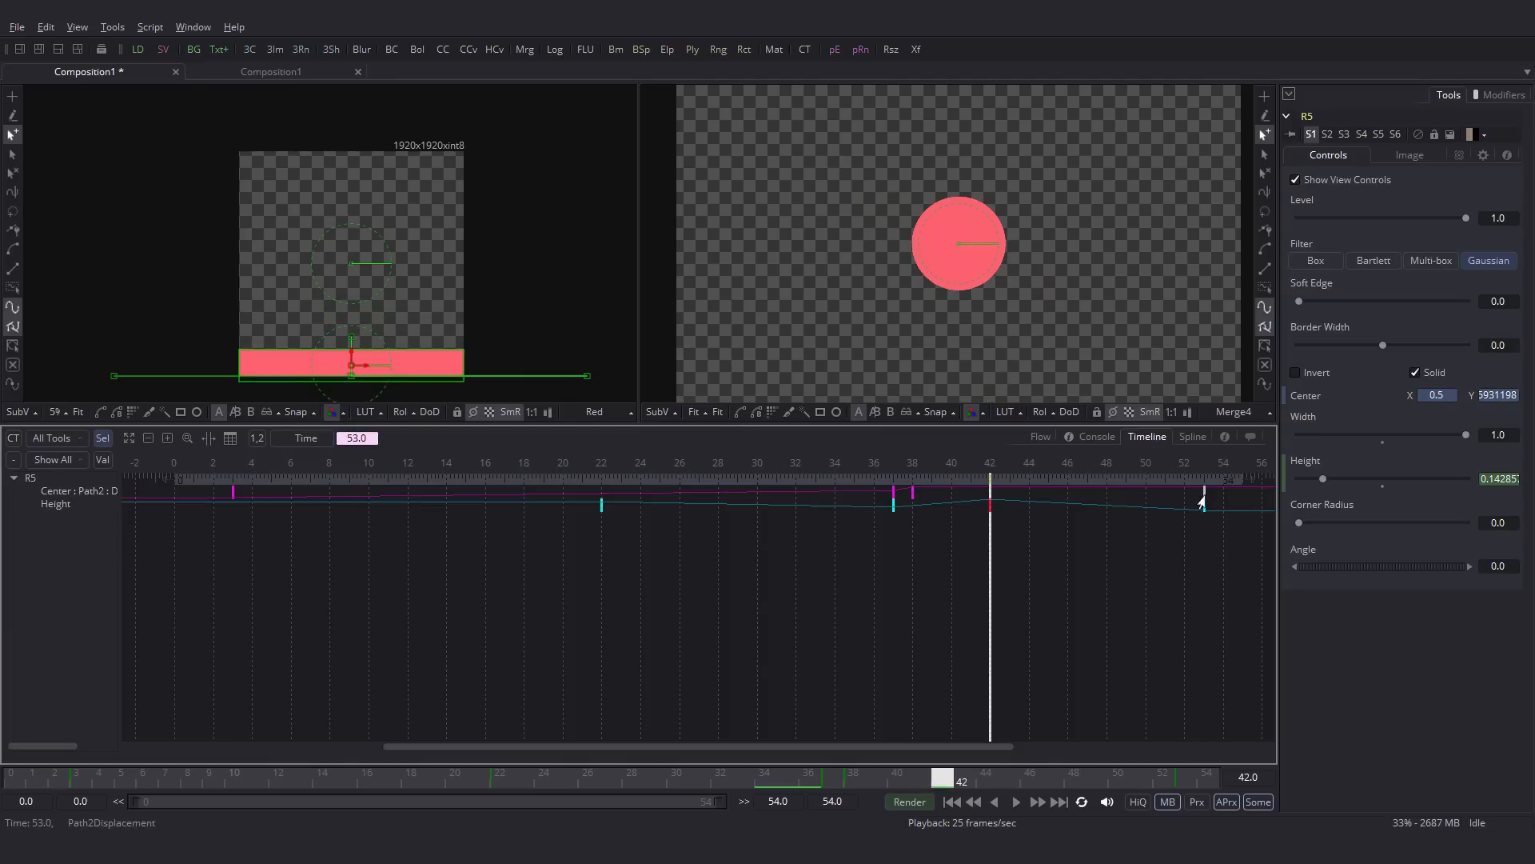
{"action": "left_click_drag", "start_coordinate": [925, 782], "coordinate": [1181, 781]}
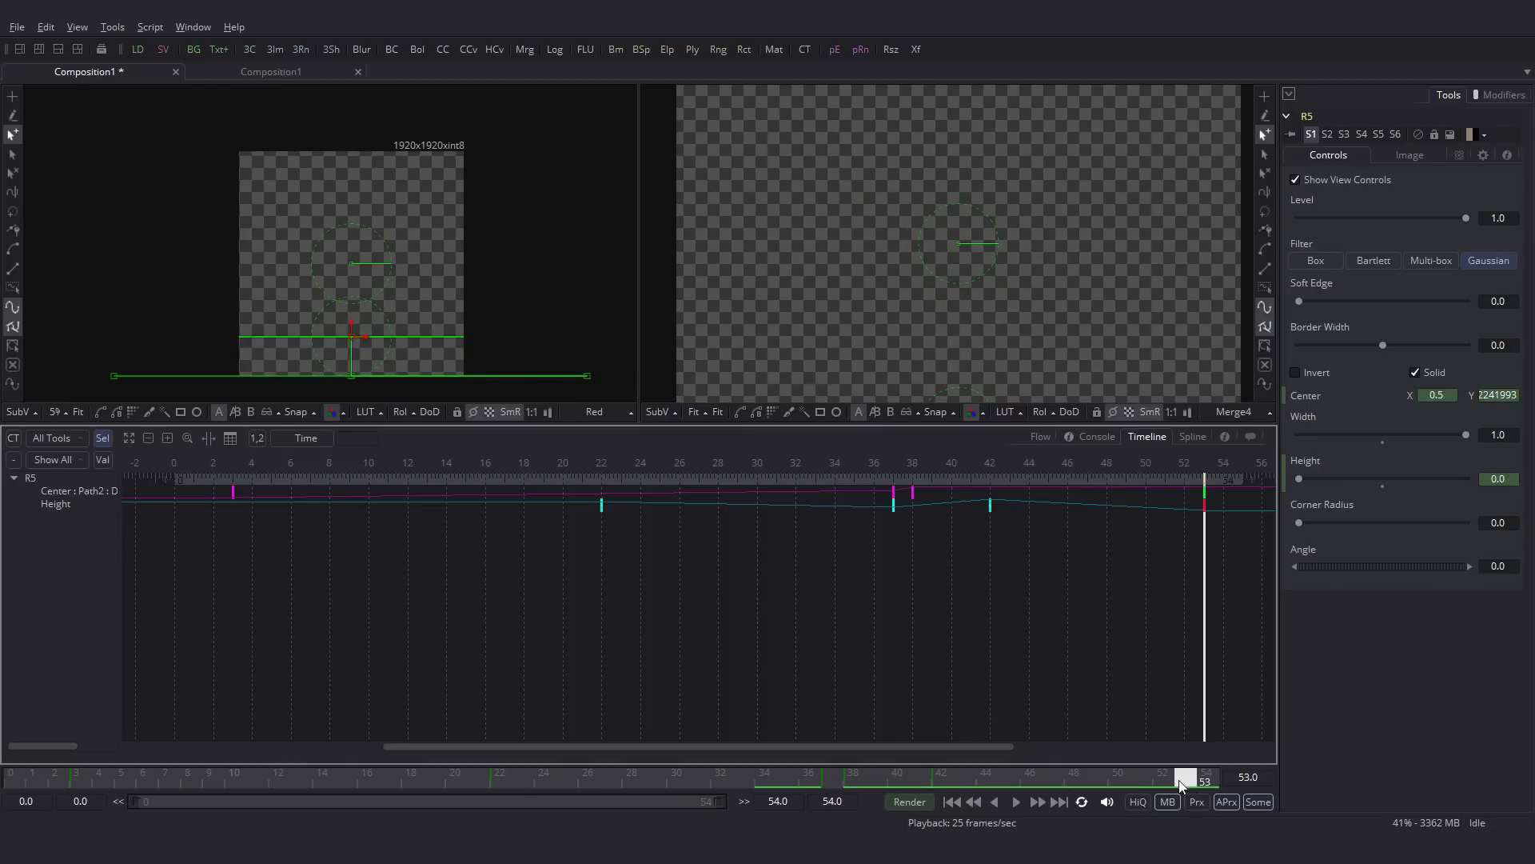
Step: Smooth the end of R5's Displacement curve and adjust the handles at frames 38 and 53 for a gradual ease-in
{"action": "left_click", "coordinate": [1192, 437]}
{"action": "left_click", "coordinate": [96, 534]}
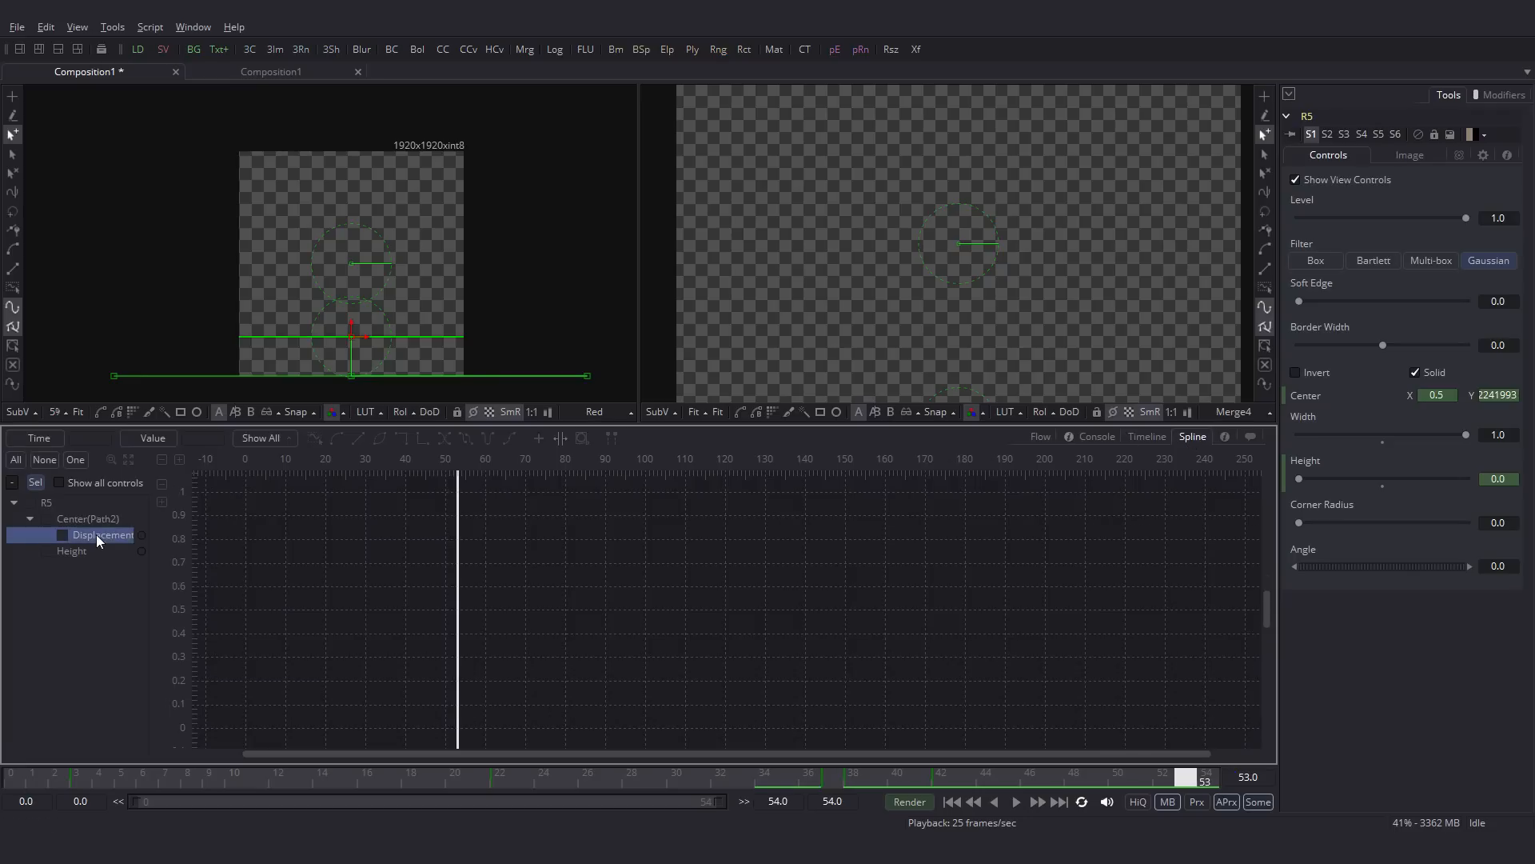
{"action": "left_click_drag", "start_coordinate": [454, 587], "coordinate": [603, 688]}
{"action": "left_click", "coordinate": [337, 440]}
{"action": "scroll", "coordinate": [670, 577], "scroll_direction": "up", "scroll_amount": 3}
{"action": "scroll", "coordinate": [552, 544], "scroll_direction": "up", "scroll_amount": 3}
{"action": "left_click_drag", "start_coordinate": [552, 544], "coordinate": [591, 720]}
{"action": "scroll", "coordinate": [663, 555], "scroll_direction": "down", "scroll_amount": 2}
{"action": "left_click_drag", "start_coordinate": [630, 492], "coordinate": [602, 557]}
{"action": "left_click_drag", "start_coordinate": [710, 550], "coordinate": [650, 550]}
Step: Smooth R5's Height curve from frame 37 to 53 and lengthen the last keyframe's flat handle
{"action": "left_click", "coordinate": [95, 552]}
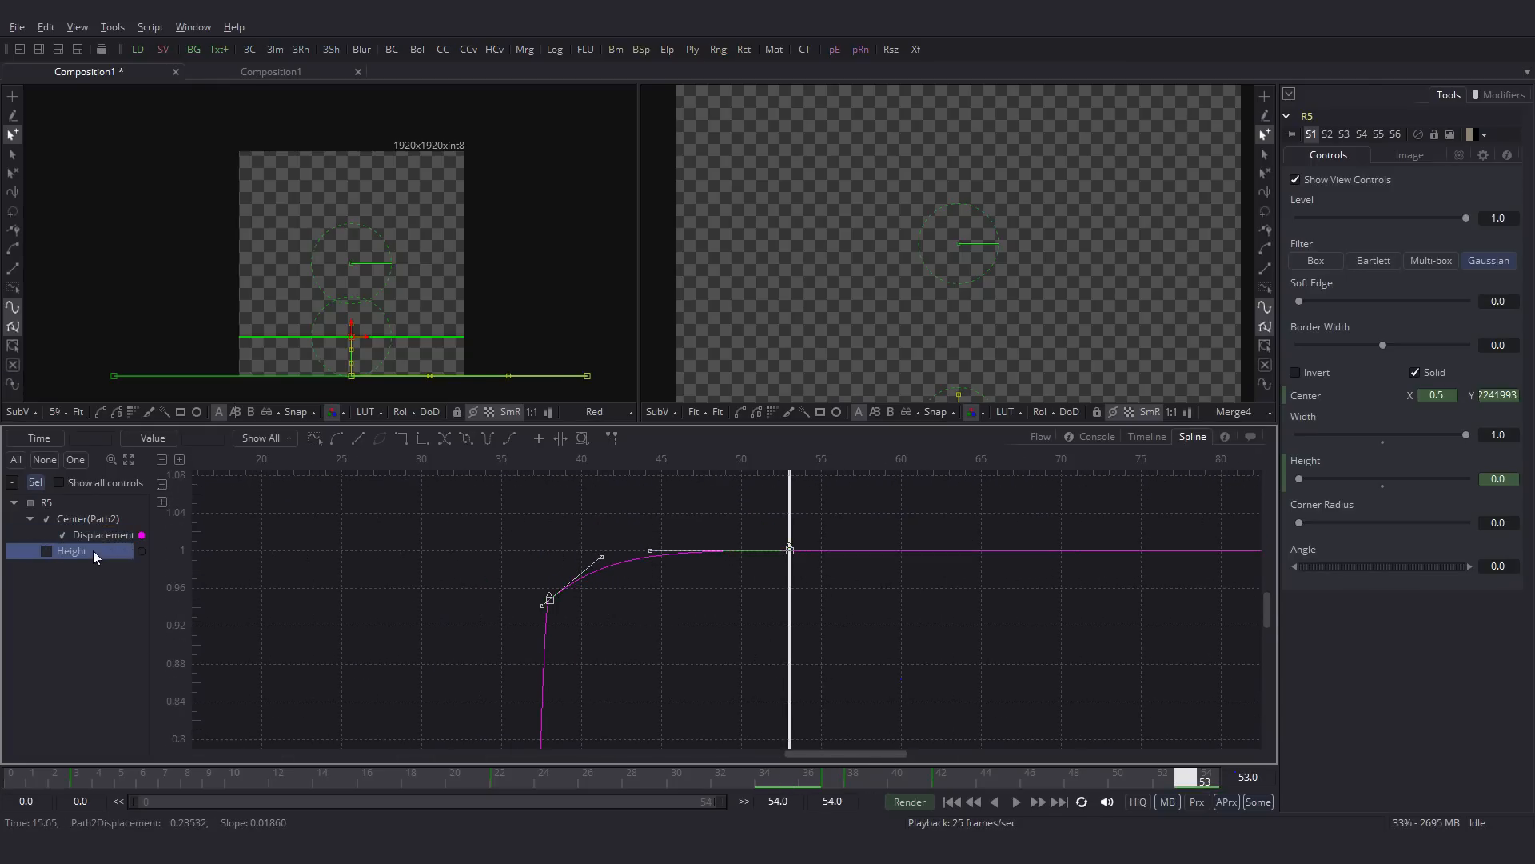
{"action": "left_click_drag", "start_coordinate": [461, 549], "coordinate": [824, 654]}
{"action": "left_click", "coordinate": [334, 440]}
{"action": "left_click", "coordinate": [744, 601]}
{"action": "left_click_drag", "start_coordinate": [728, 631], "coordinate": [670, 632]}
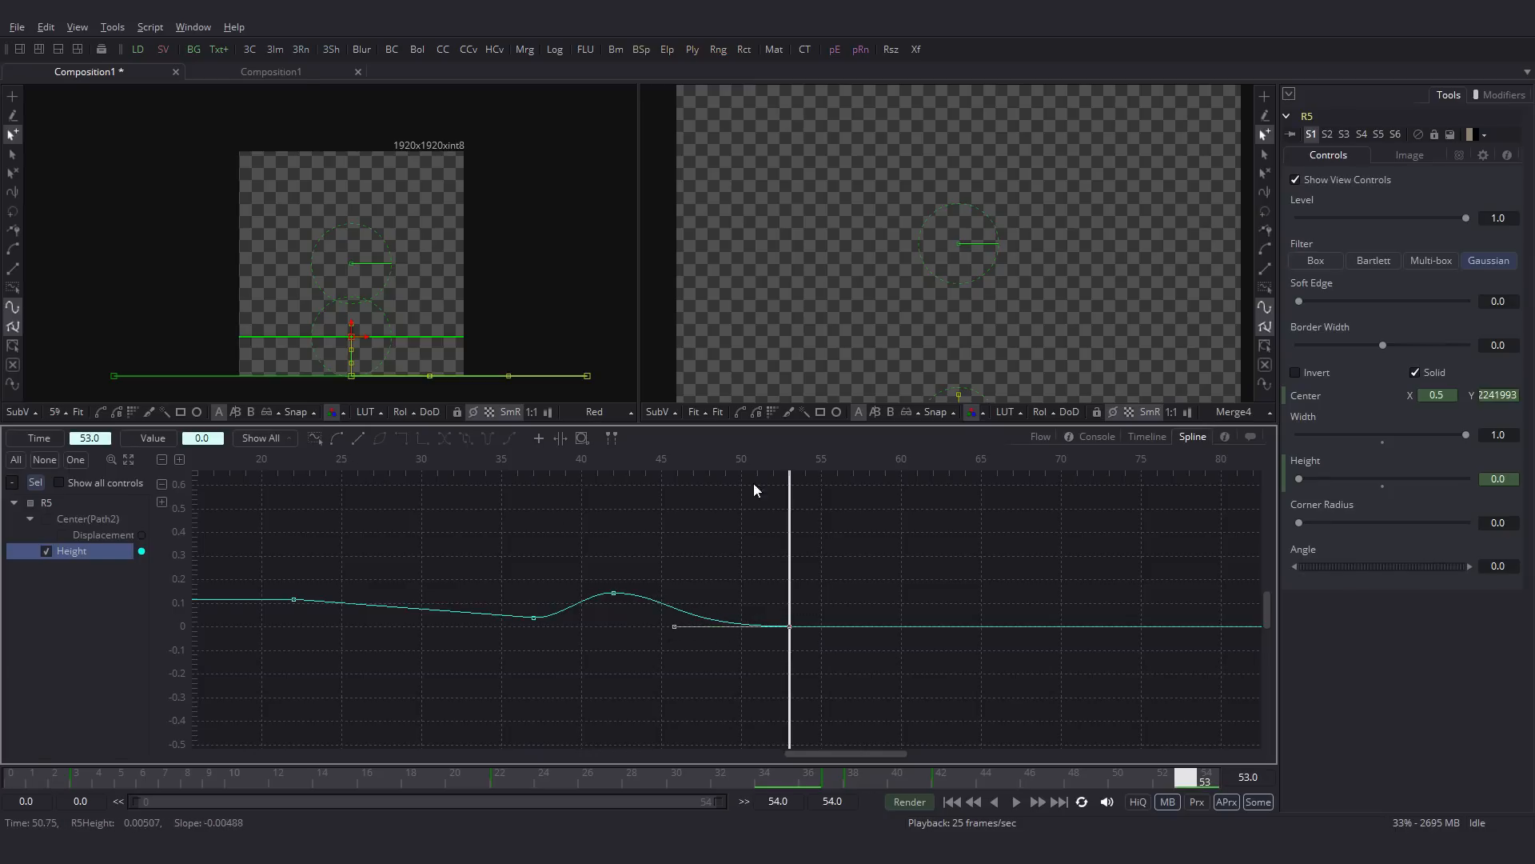
Step: Return to a single viewer with the node flow visible, and show Merge4 fitted to the view
{"action": "left_click", "coordinate": [28, 49]}
{"action": "left_click", "coordinate": [1042, 437]}
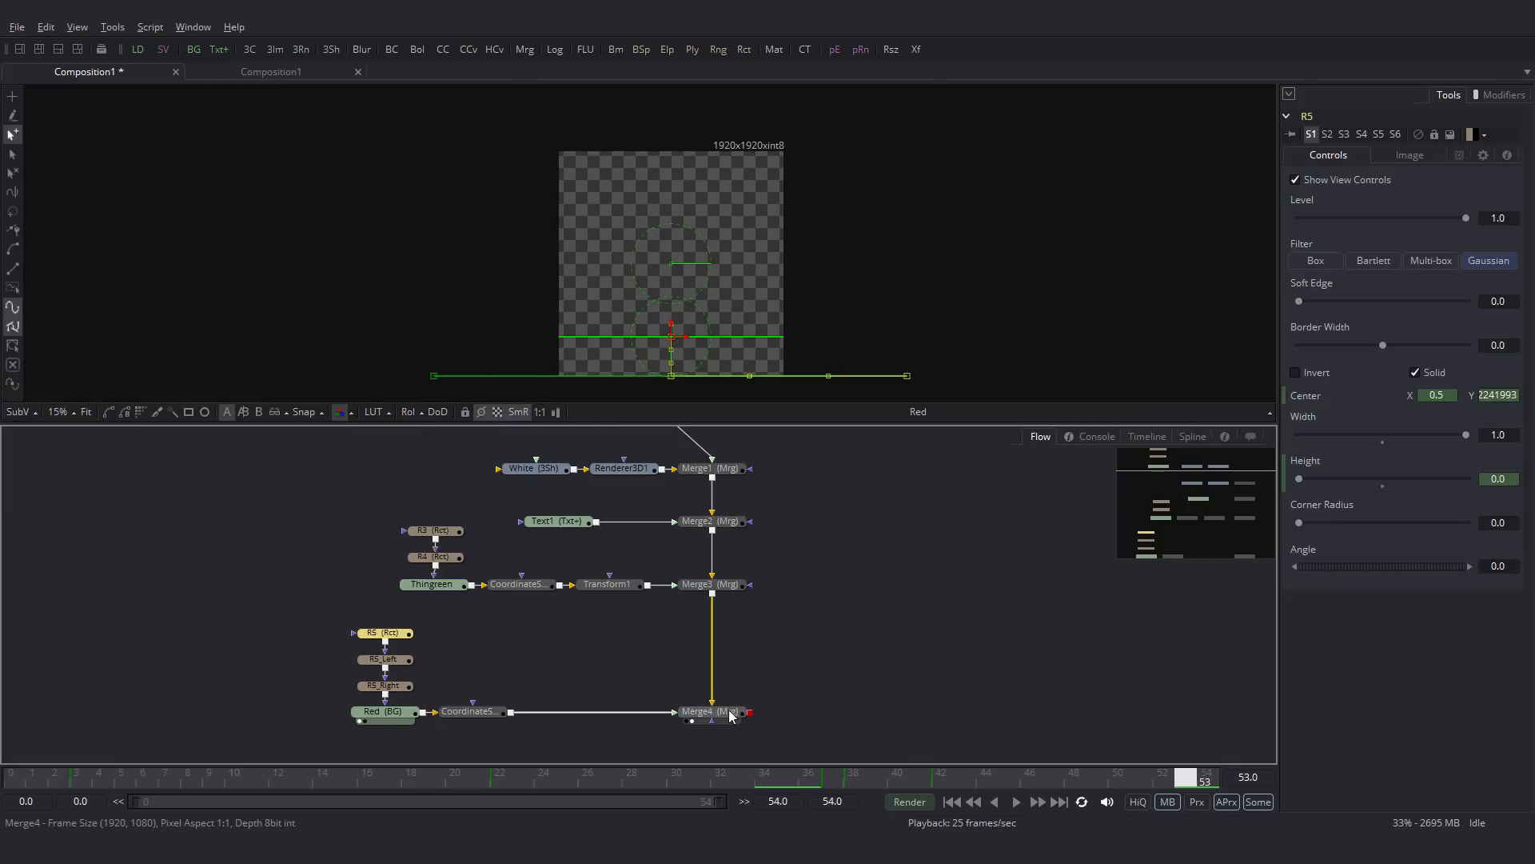
{"action": "left_click_drag", "start_coordinate": [730, 714], "coordinate": [745, 310]}
{"action": "left_click", "coordinate": [894, 541]}
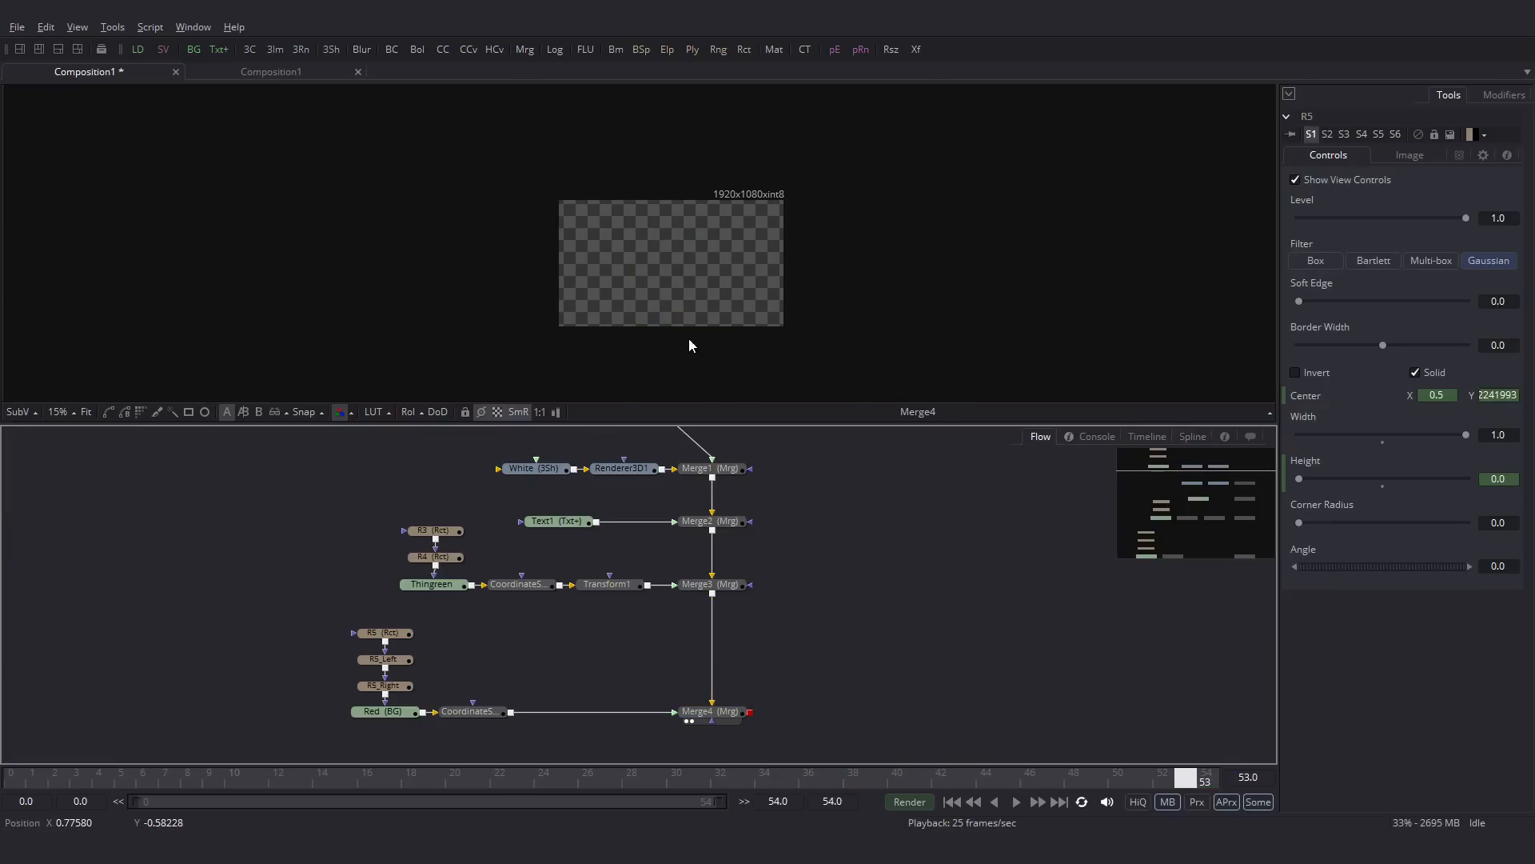
{"action": "left_click", "coordinate": [86, 412]}
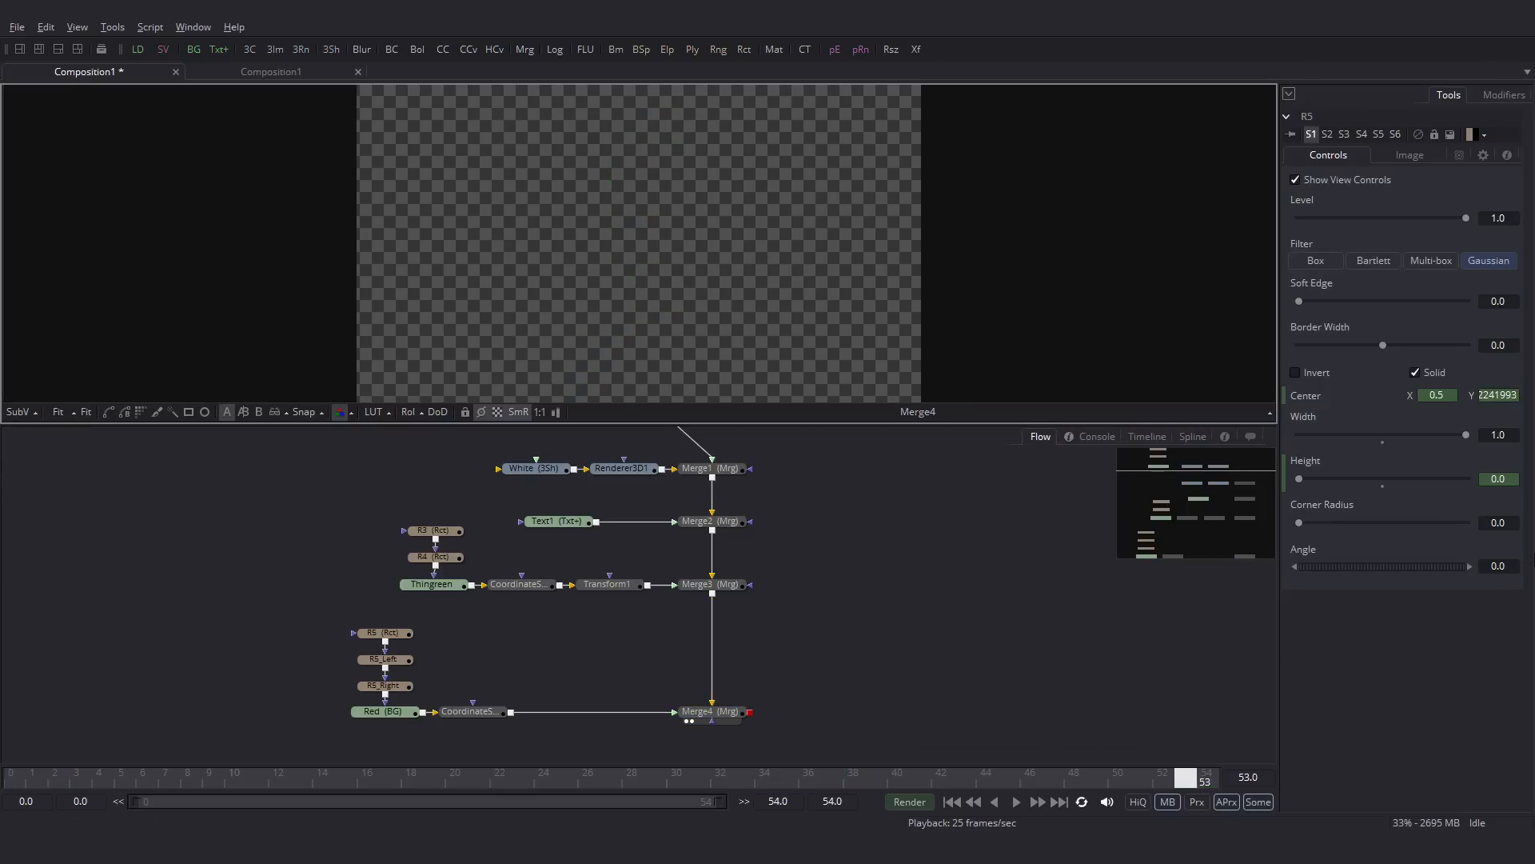
Step: Play the composite from frame 0 to check the ring animation
{"action": "left_click", "coordinate": [22, 781]}
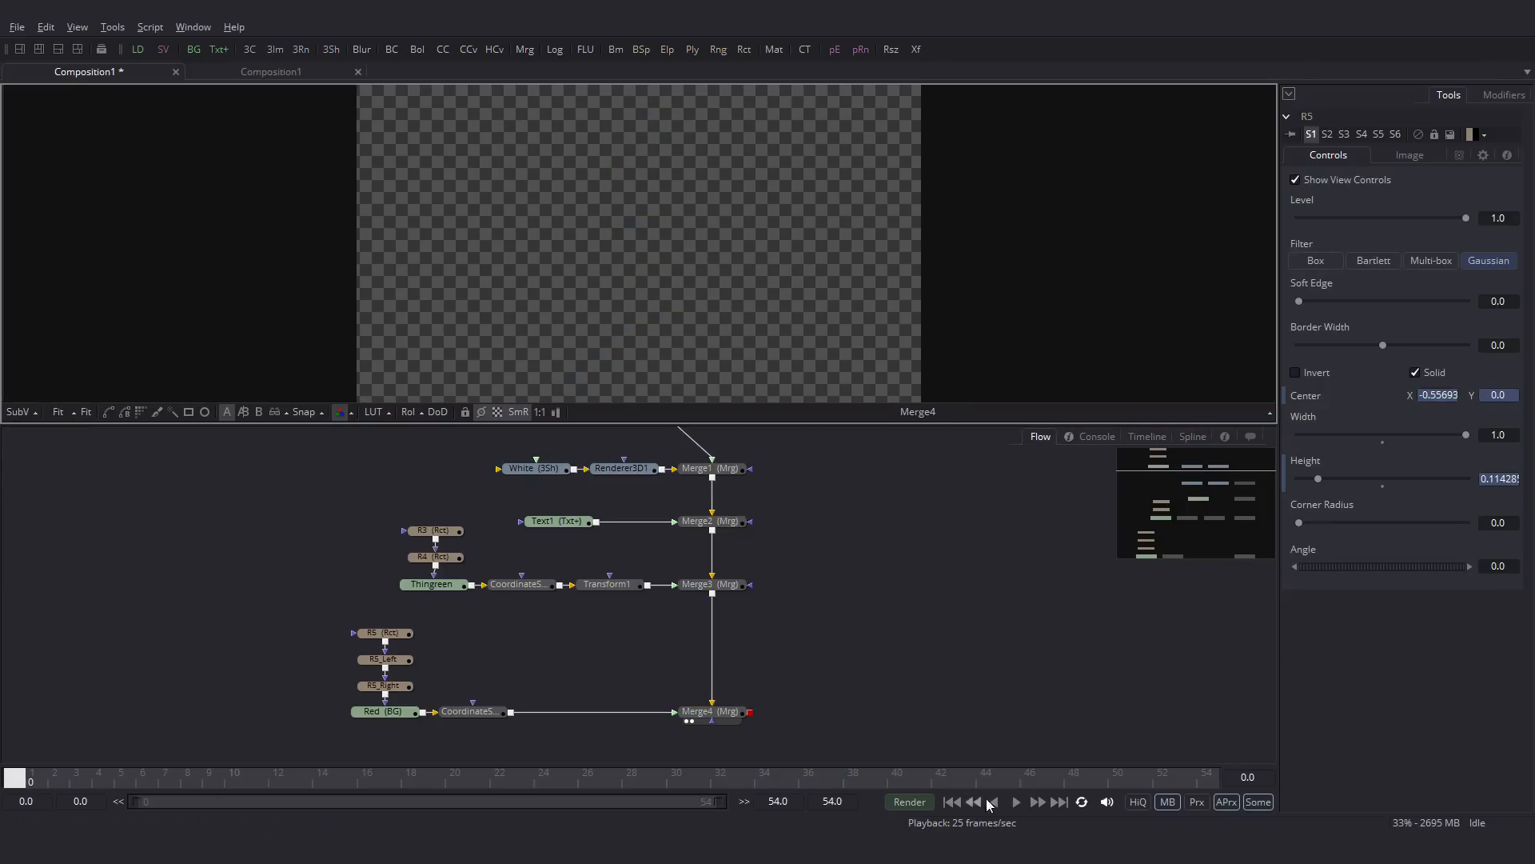
{"action": "left_click", "coordinate": [1016, 802]}
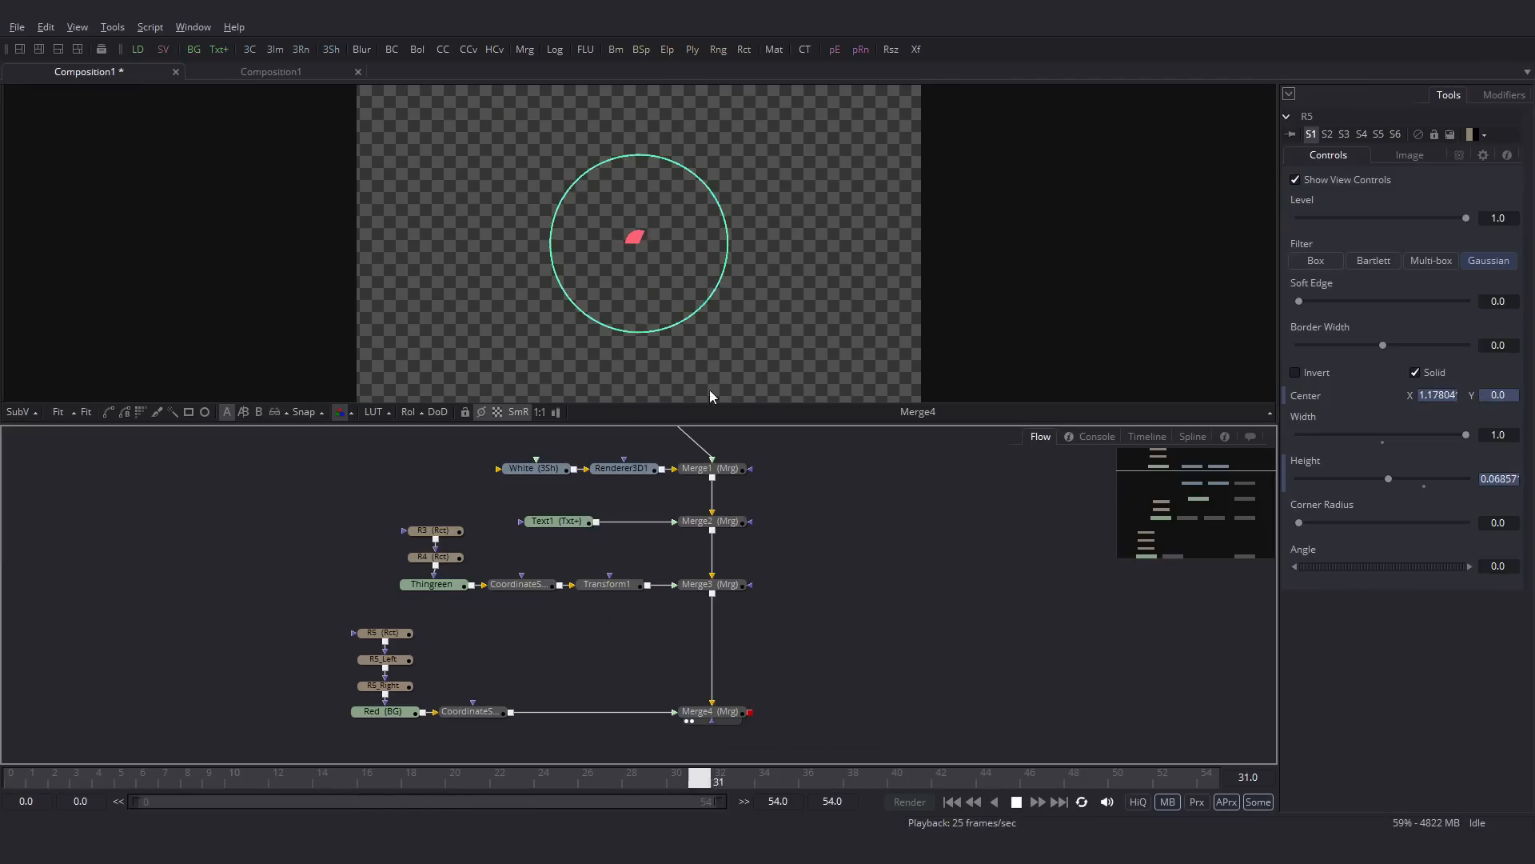
{"action": "key", "text": "space"}
Step: Add a Shape 3D node named WhiteCircle below the Red branch, view it and set its shape to Sphere
{"action": "left_click_drag", "start_coordinate": [903, 678], "coordinate": [891, 499]}
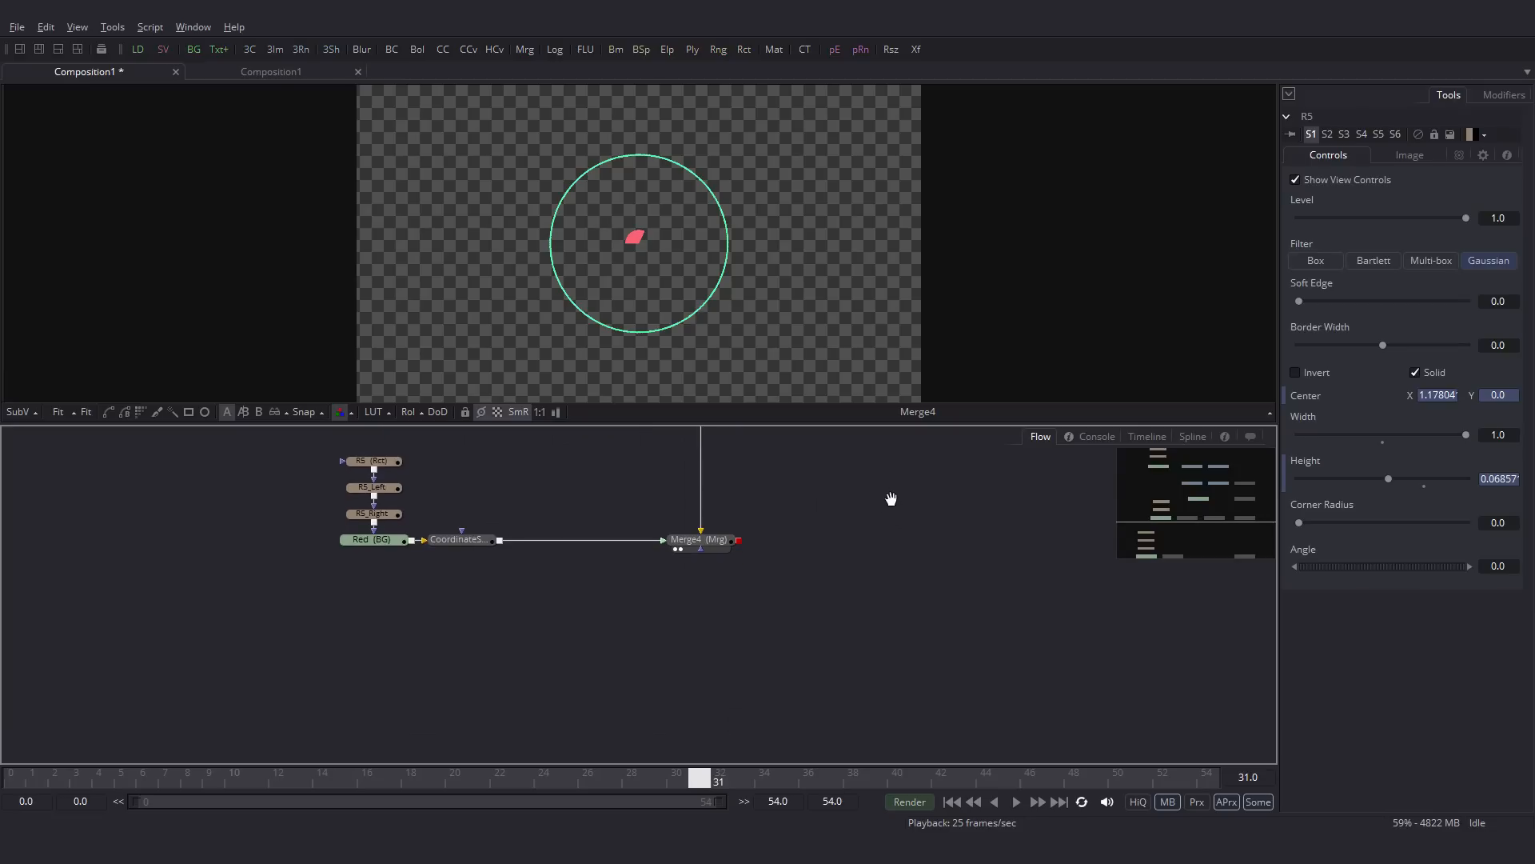
{"action": "key", "text": "ctrl+space"}
{"action": "type", "text": "shape3"}
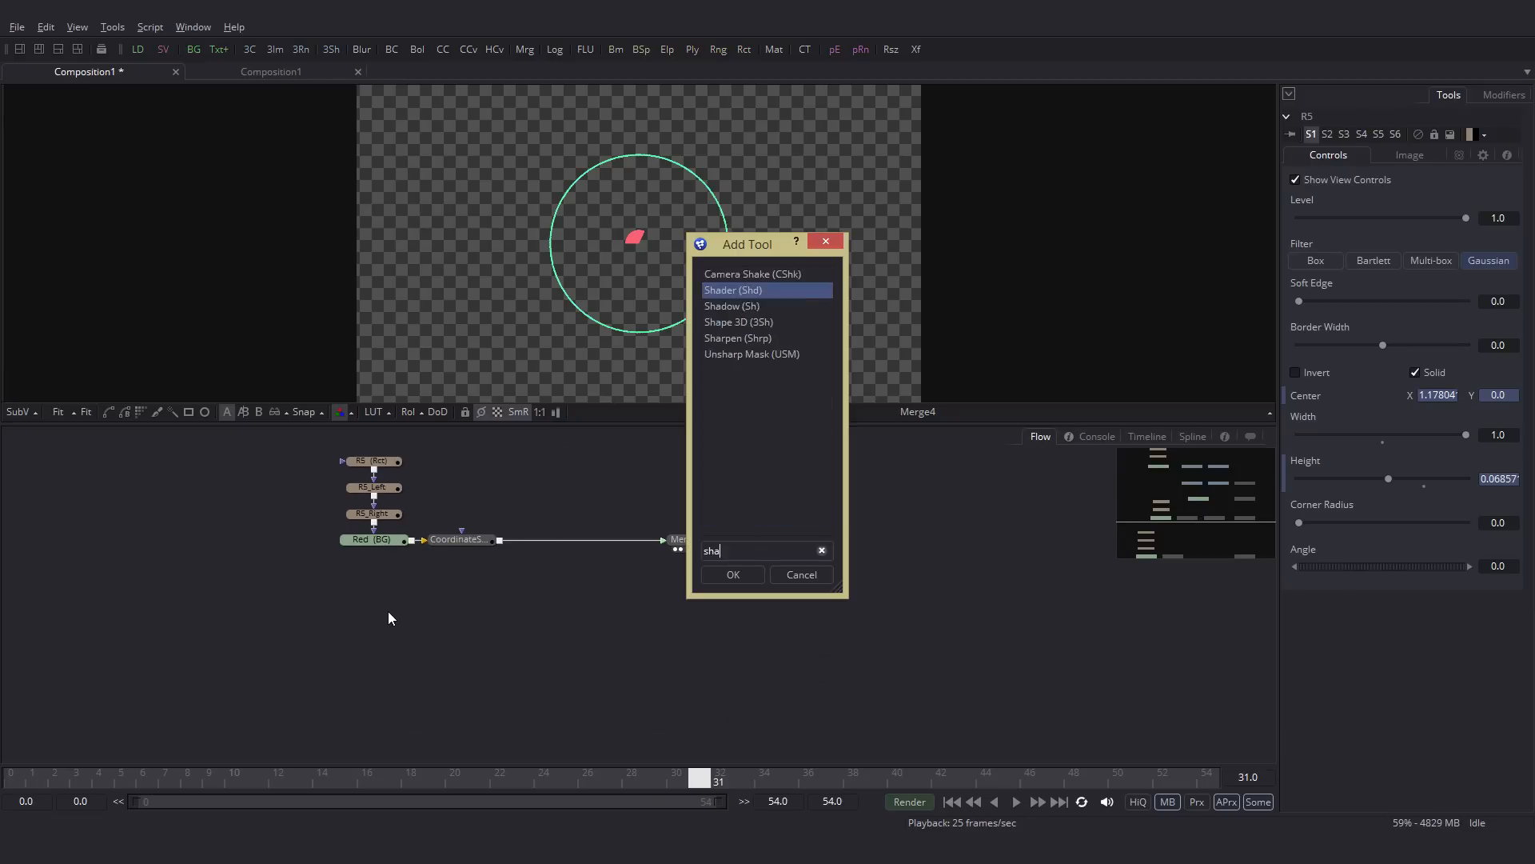
{"action": "left_click", "coordinate": [733, 574]}
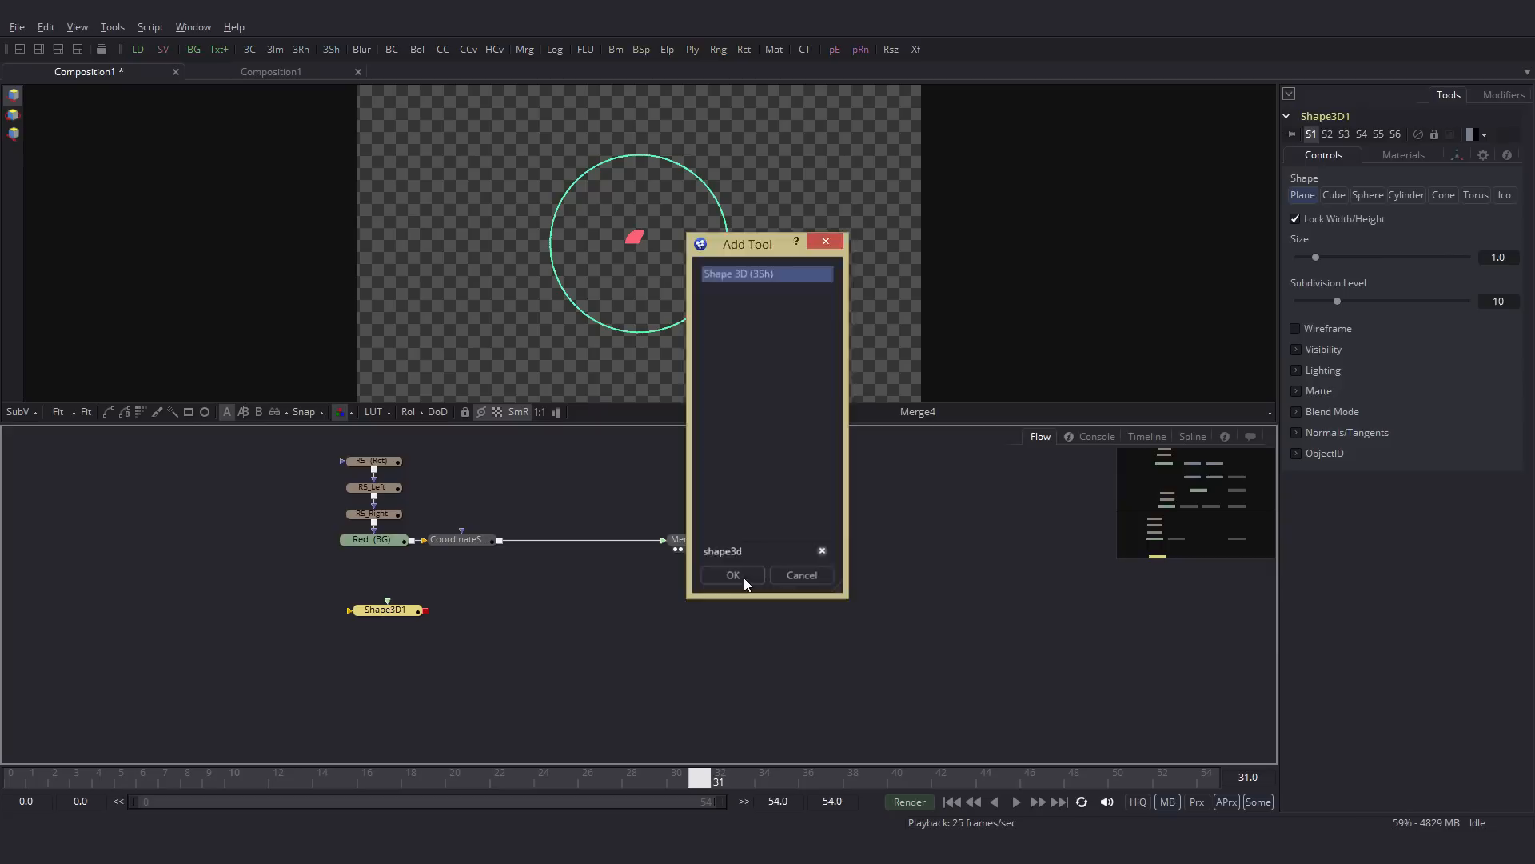
{"action": "key", "text": "F2"}
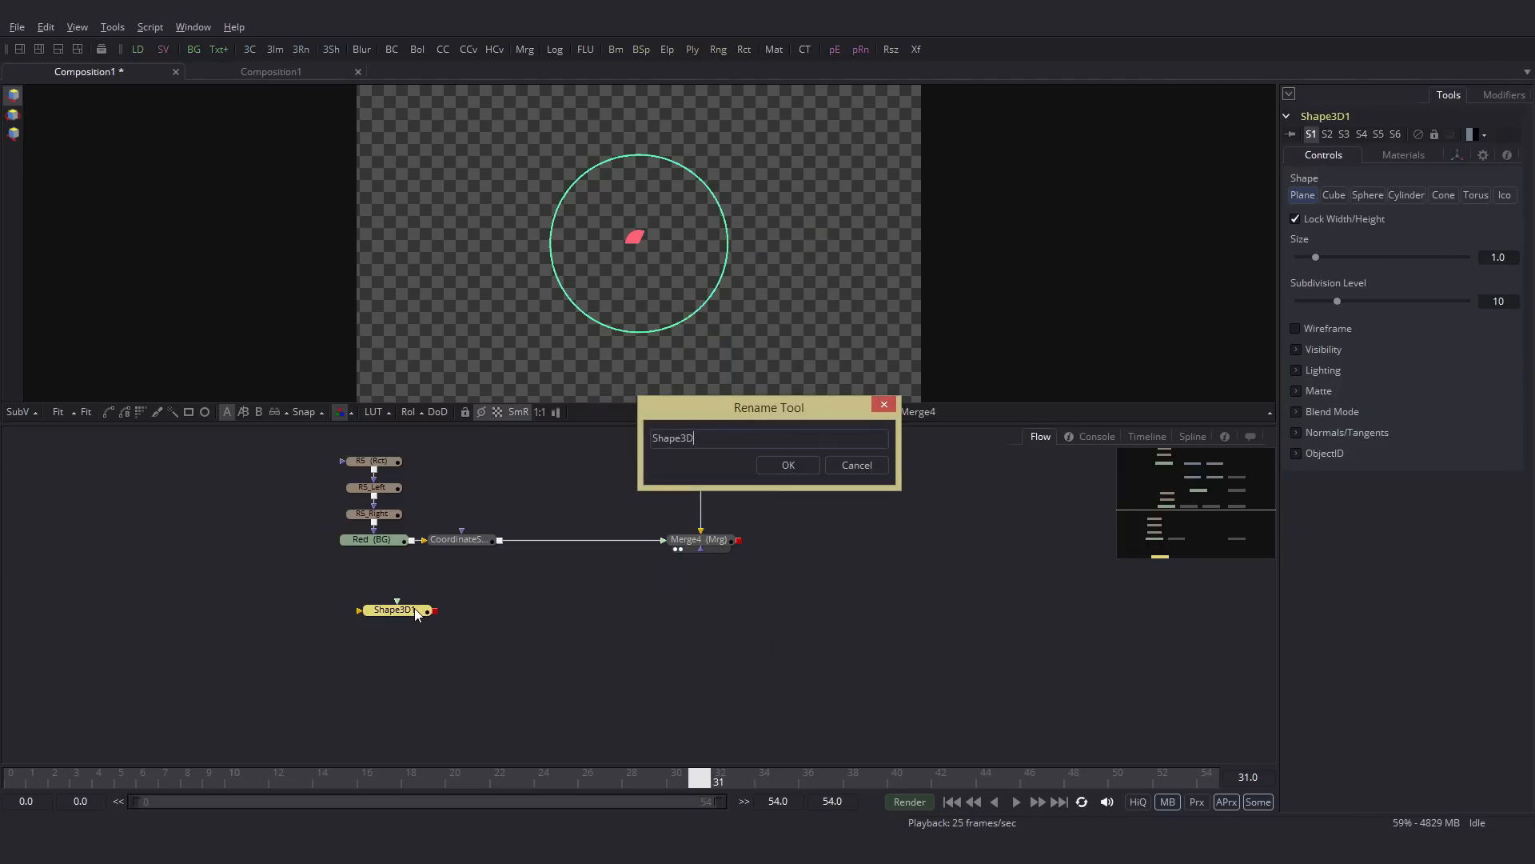
{"action": "type", "text": "White Circle"}
{"action": "key", "text": "Return"}
{"action": "left_click_drag", "start_coordinate": [415, 610], "coordinate": [498, 323]}
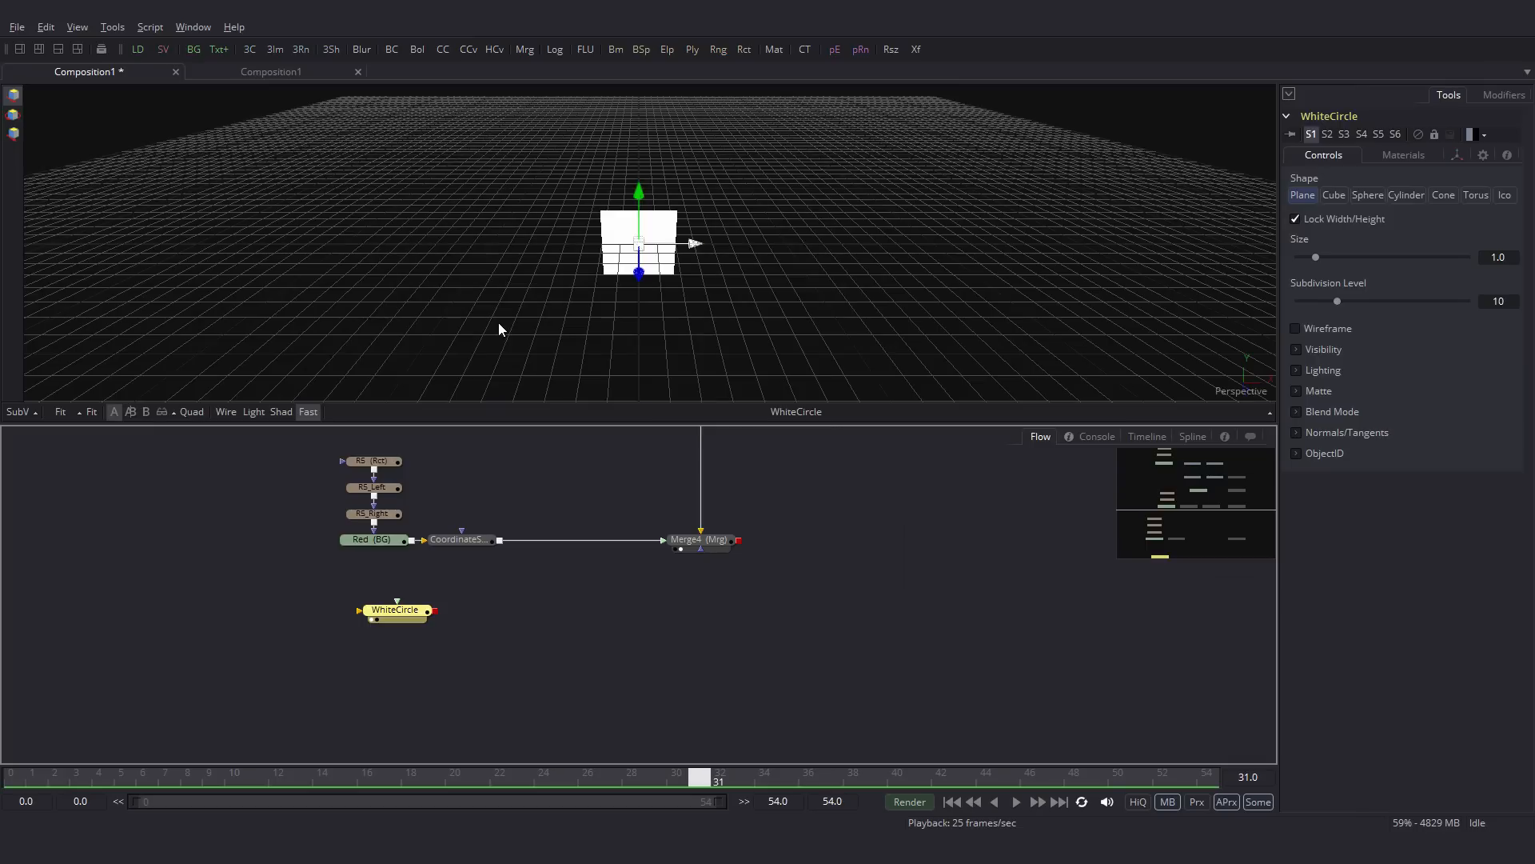
{"action": "left_click", "coordinate": [1367, 194]}
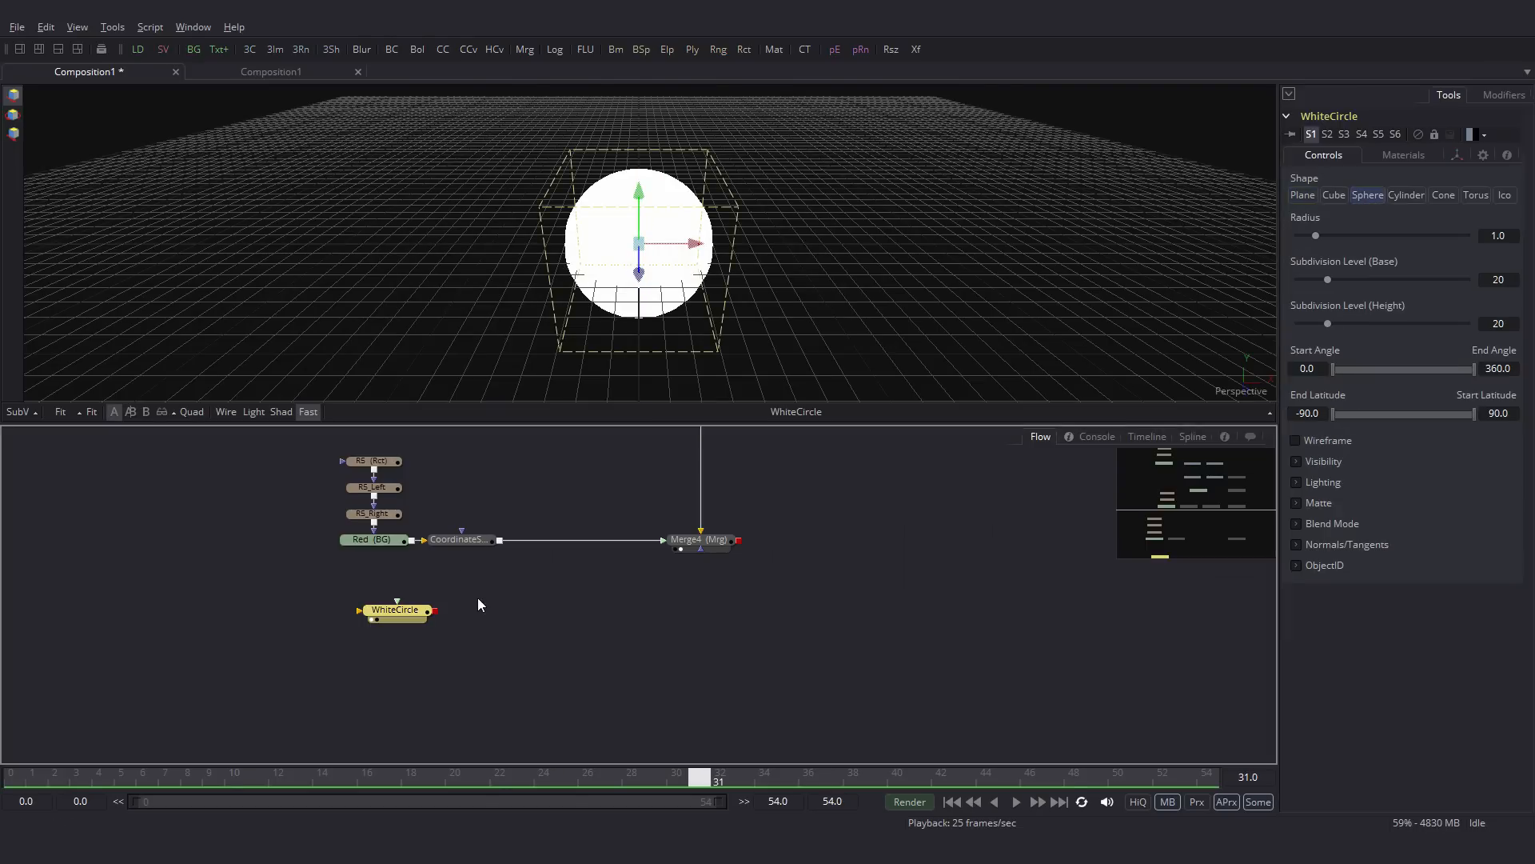
Step: Add a Renderer 3D after WhiteCircle and merge its render over Merge4's output
{"action": "key", "text": "ctrl+space"}
{"action": "type", "text": "render"}
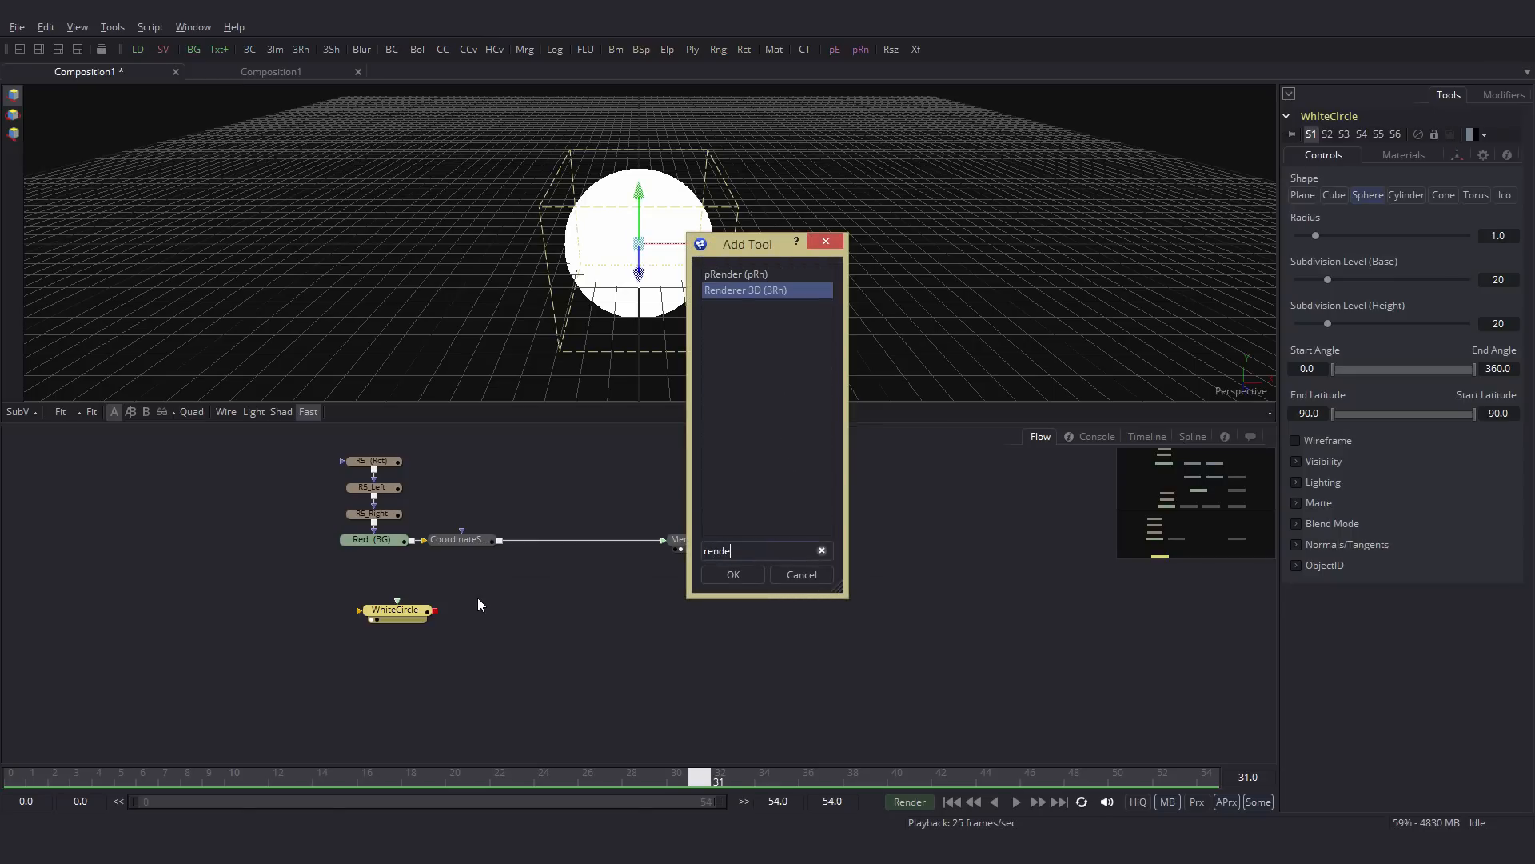
{"action": "left_click", "coordinate": [733, 574]}
{"action": "left_click_drag", "start_coordinate": [510, 612], "coordinate": [579, 252]}
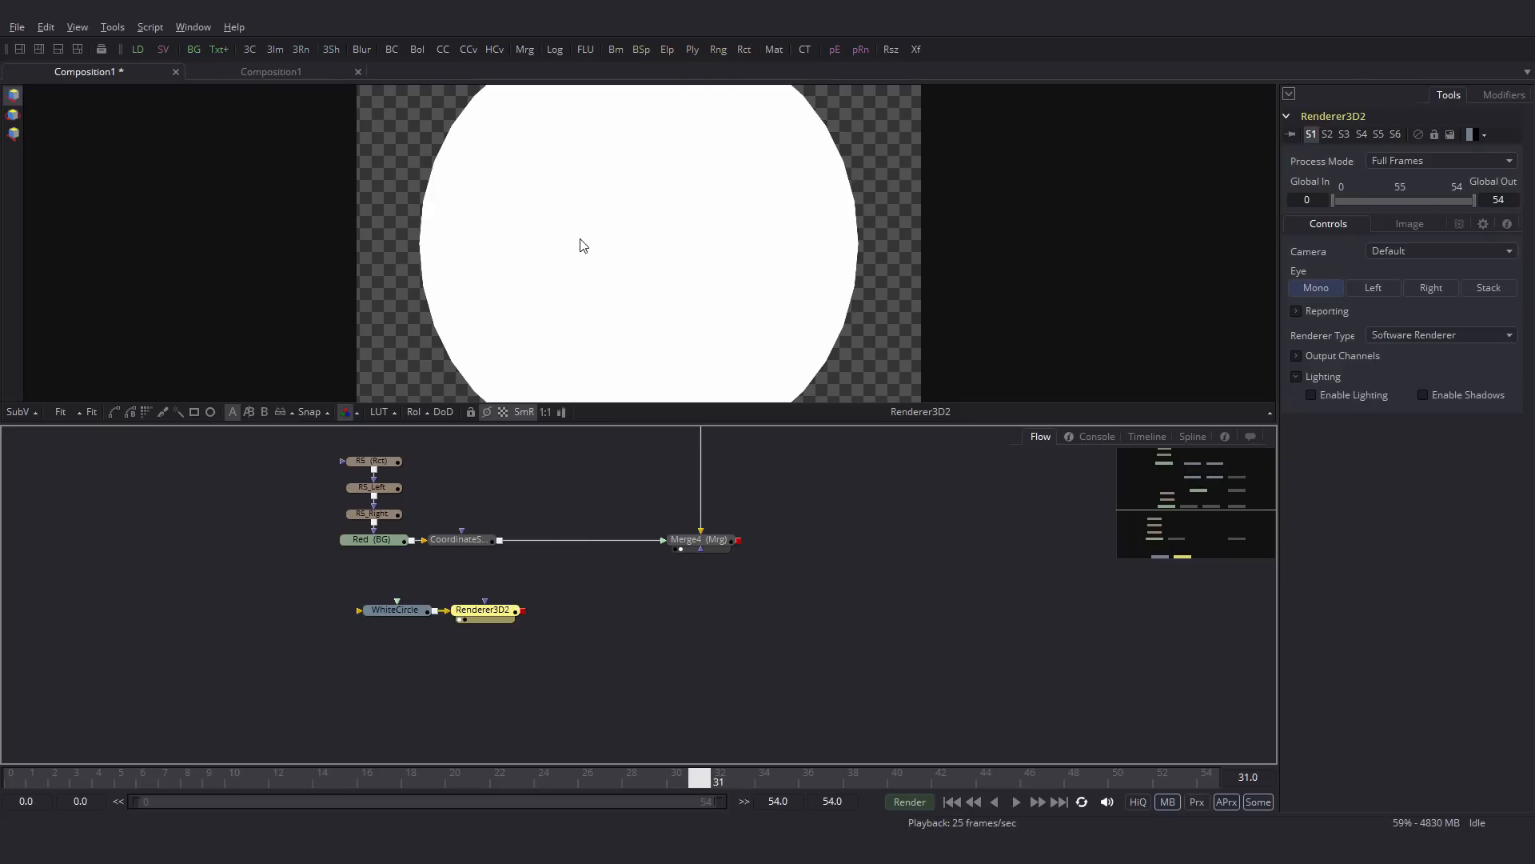
{"action": "left_click", "coordinate": [528, 614]}
{"action": "left_click_drag", "start_coordinate": [524, 611], "coordinate": [736, 540]}
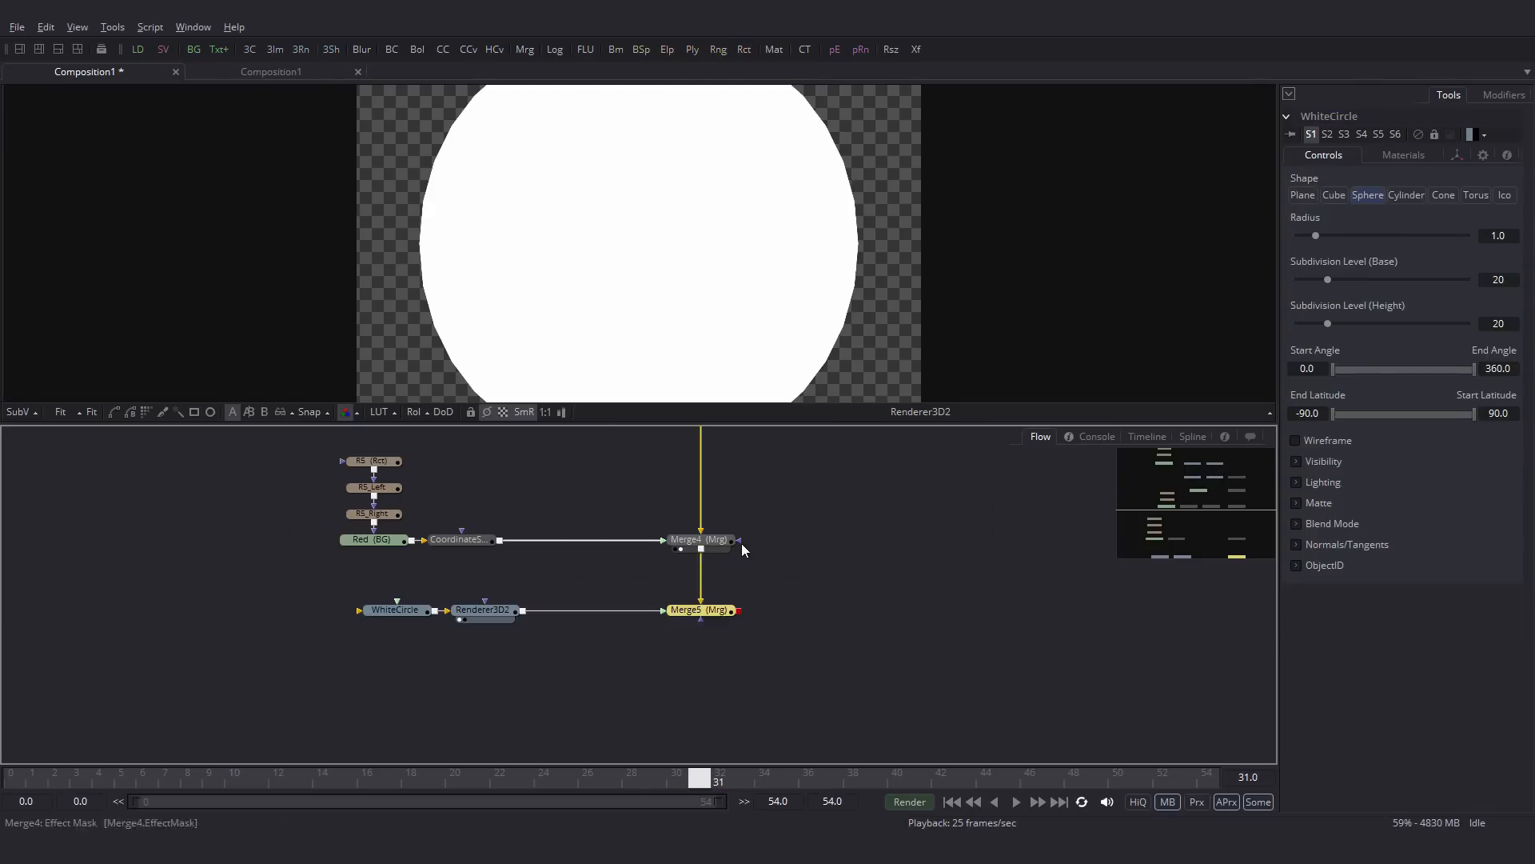
Step: Set WhiteCircle's base and height subdivision levels to 100
{"action": "left_click", "coordinate": [400, 611]}
{"action": "left_click_drag", "start_coordinate": [1325, 279], "coordinate": [1481, 290]}
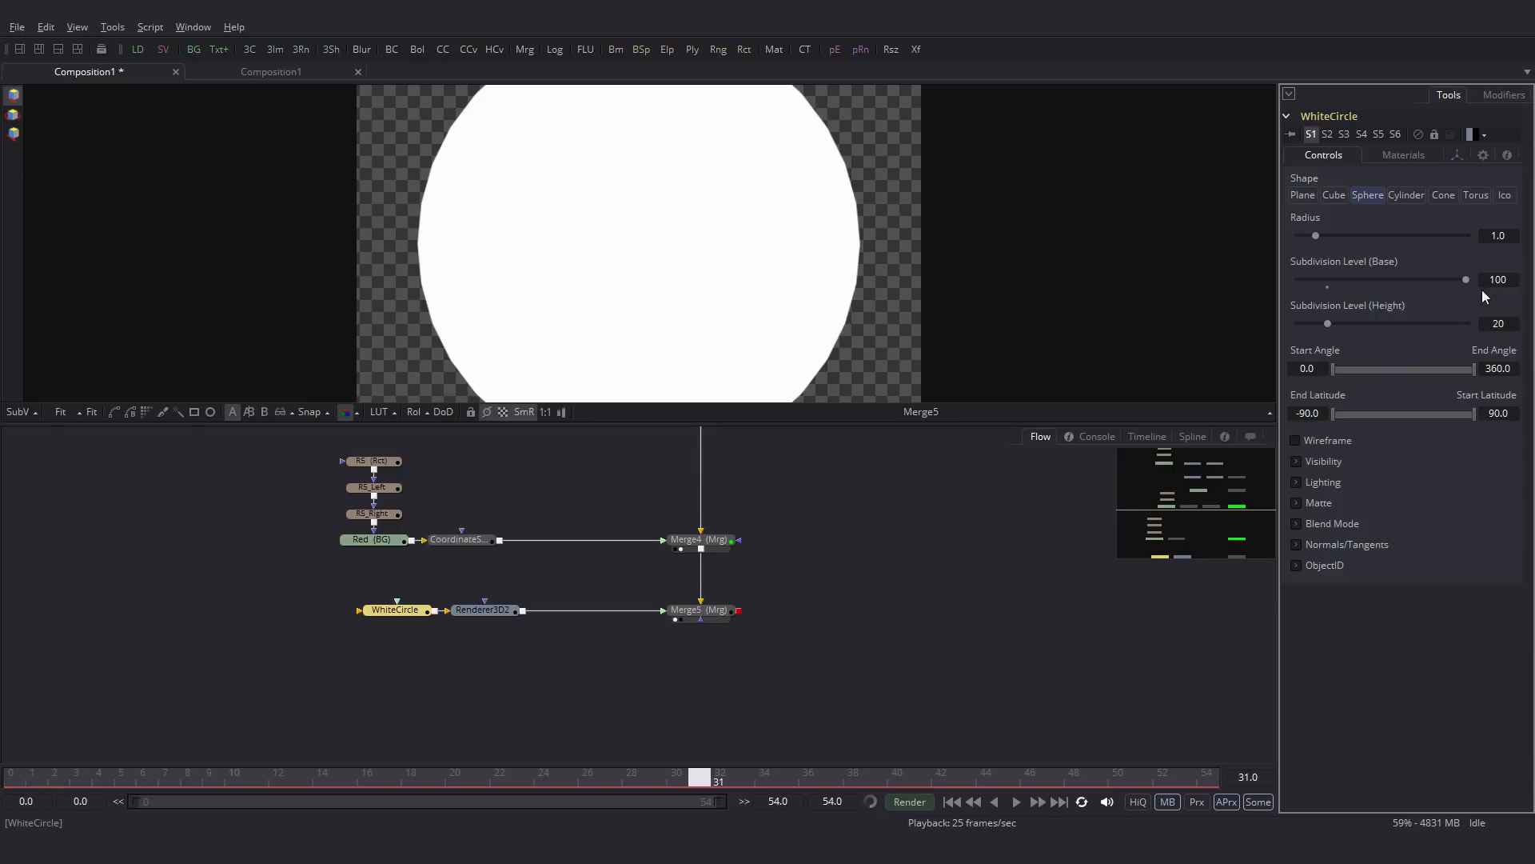
{"action": "left_click_drag", "start_coordinate": [1326, 323], "coordinate": [1475, 324]}
Step: Set WhiteCircle's Radius to 0.39
{"action": "left_click_drag", "start_coordinate": [1316, 235], "coordinate": [1307, 236]}
{"action": "key", "text": "bracketright"}
{"action": "double_click", "coordinate": [1503, 237]}
{"action": "type", "text": ".4"}
{"action": "key", "text": "Tab"}
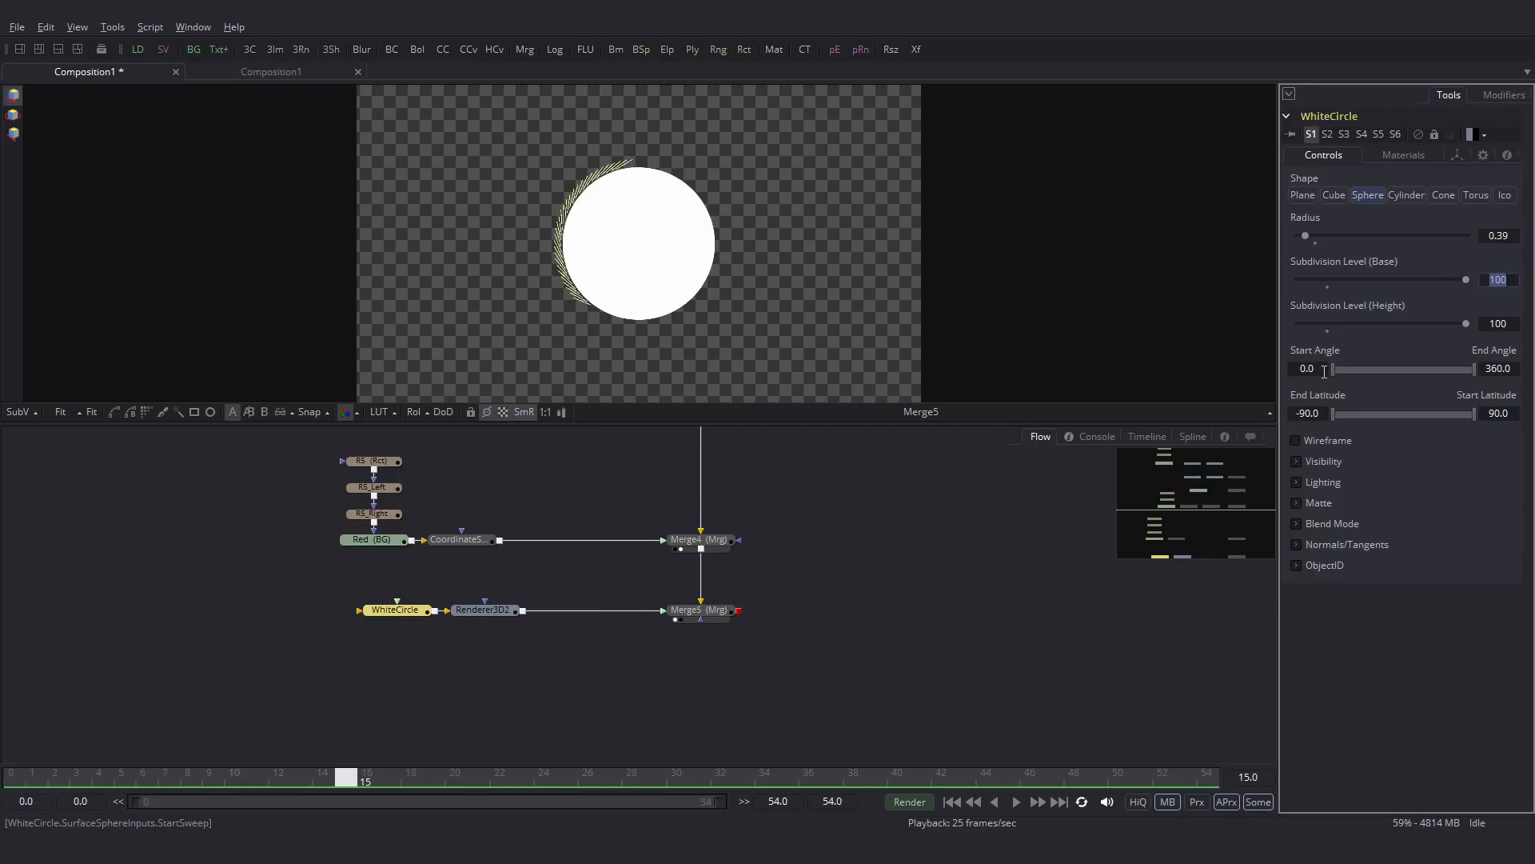
Step: Set WhiteCircle's X Rotation to 90
{"action": "left_click_drag", "start_coordinate": [1330, 368], "coordinate": [1359, 370]}
{"action": "left_click", "coordinate": [1458, 160]}
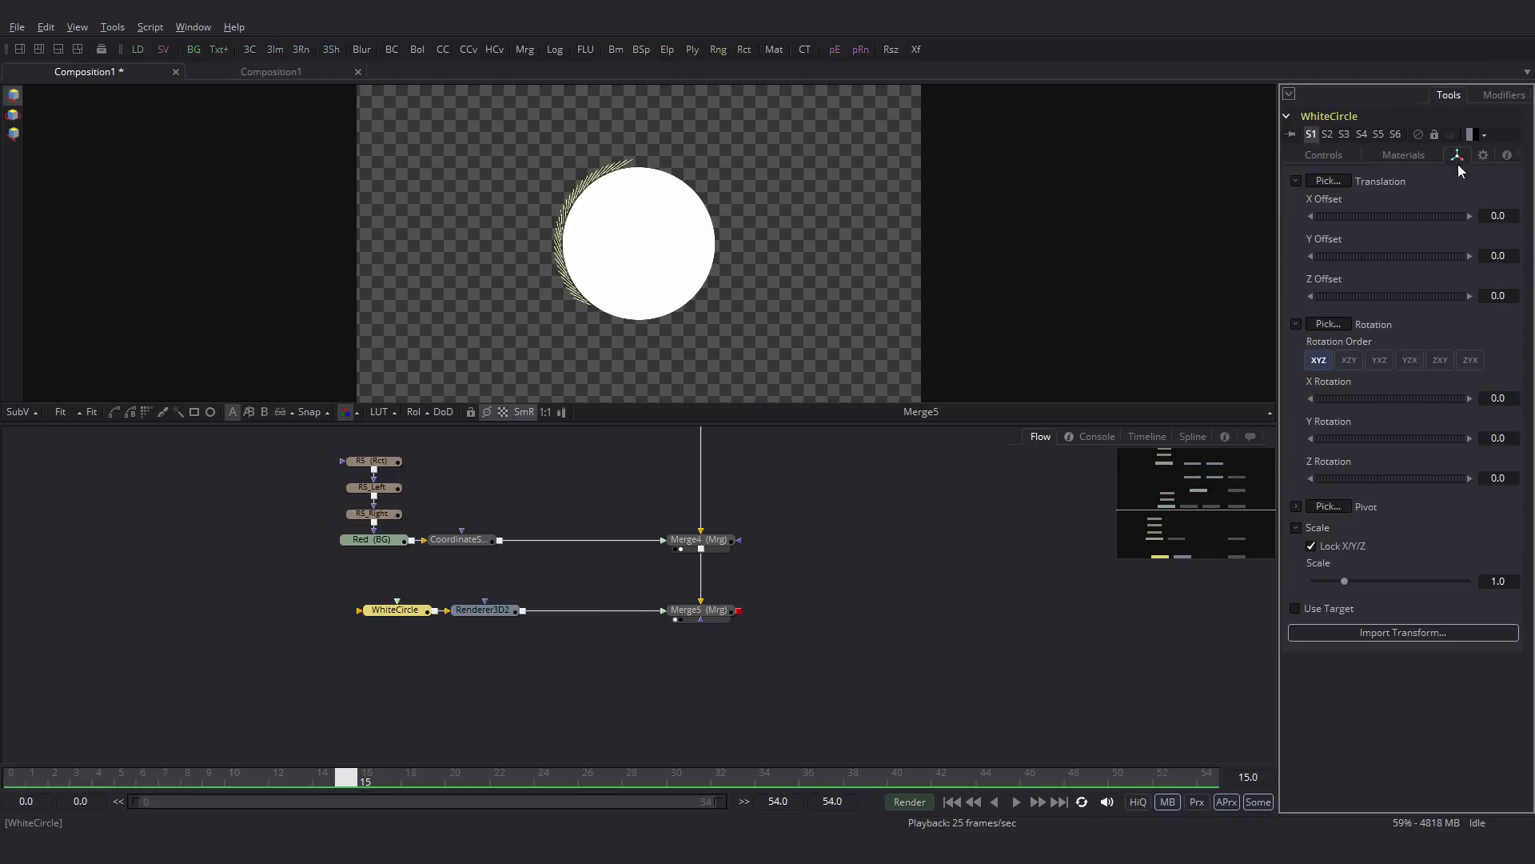
{"action": "type", "text": "90"}
{"action": "key", "text": "Tab"}
{"action": "left_click", "coordinate": [1348, 159]}
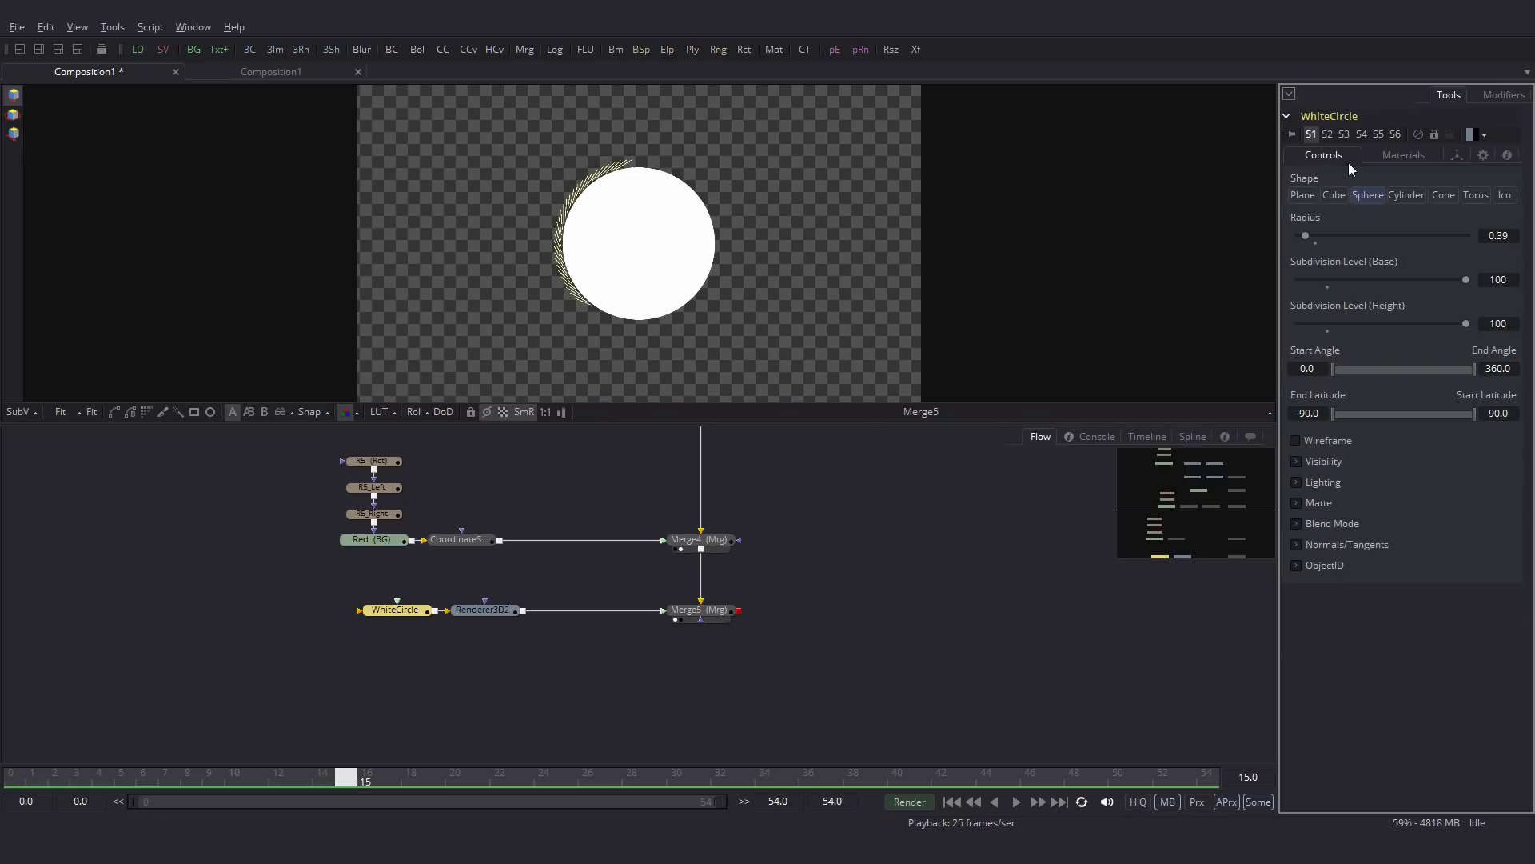
Step: Try out a Z Rotation on WhiteCircle while testing its Start Angle, and return the Start Angle to 0
{"action": "mouse_move", "coordinate": [1329, 368]}
{"action": "left_mouse_down"}
{"action": "mouse_move", "coordinate": [1372, 370]}
{"action": "mouse_move", "coordinate": [1341, 370]}
{"action": "left_mouse_up"}
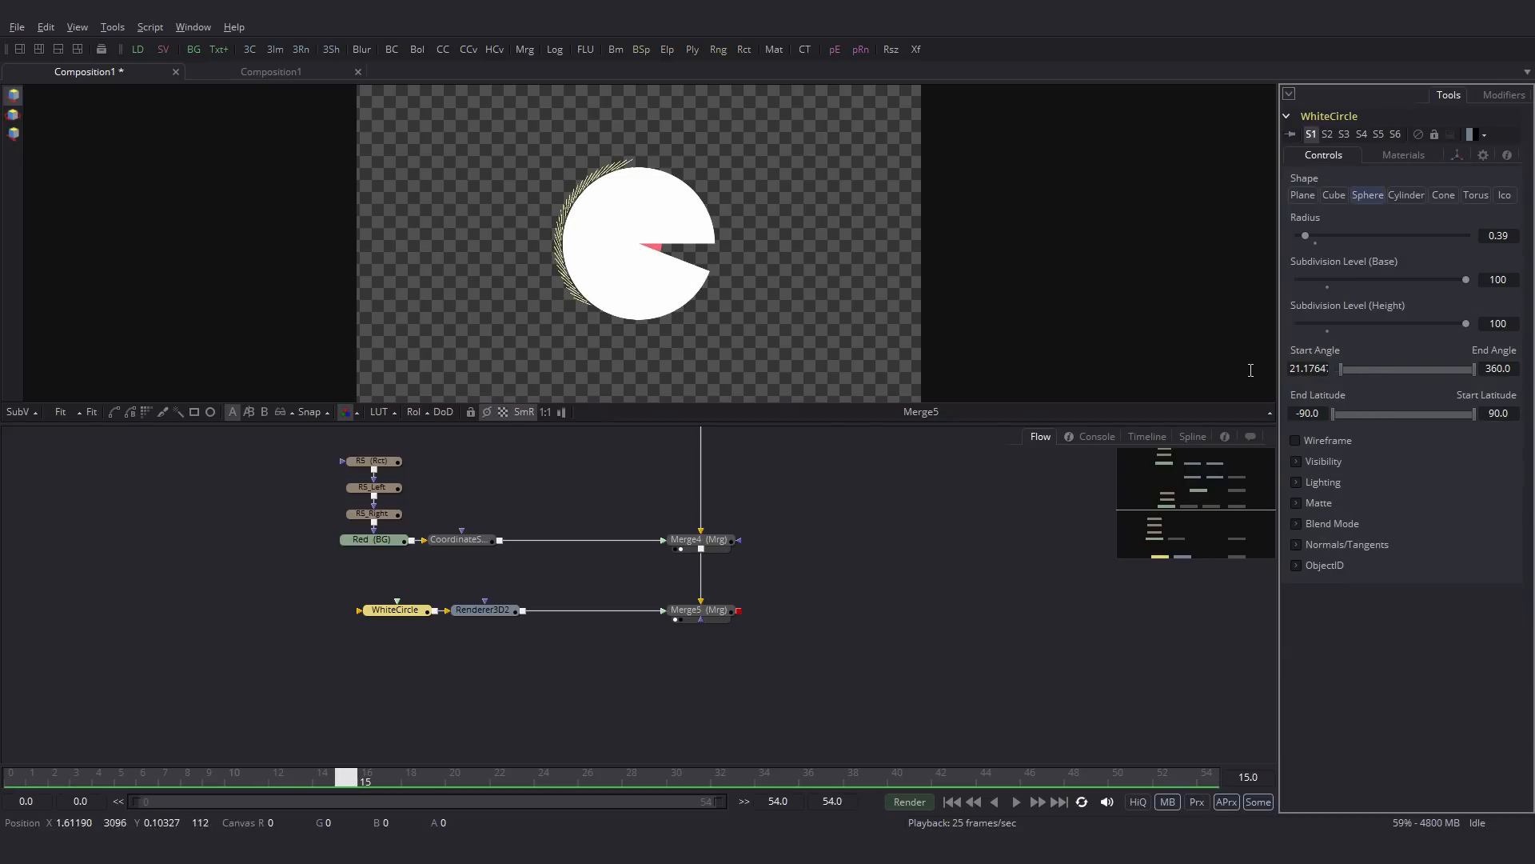
{"action": "left_click", "coordinate": [1457, 155]}
{"action": "left_click_drag", "start_coordinate": [1424, 481], "coordinate": [1457, 475]}
{"action": "left_click", "coordinate": [1334, 158]}
{"action": "left_click_drag", "start_coordinate": [1352, 369], "coordinate": [1333, 369]}
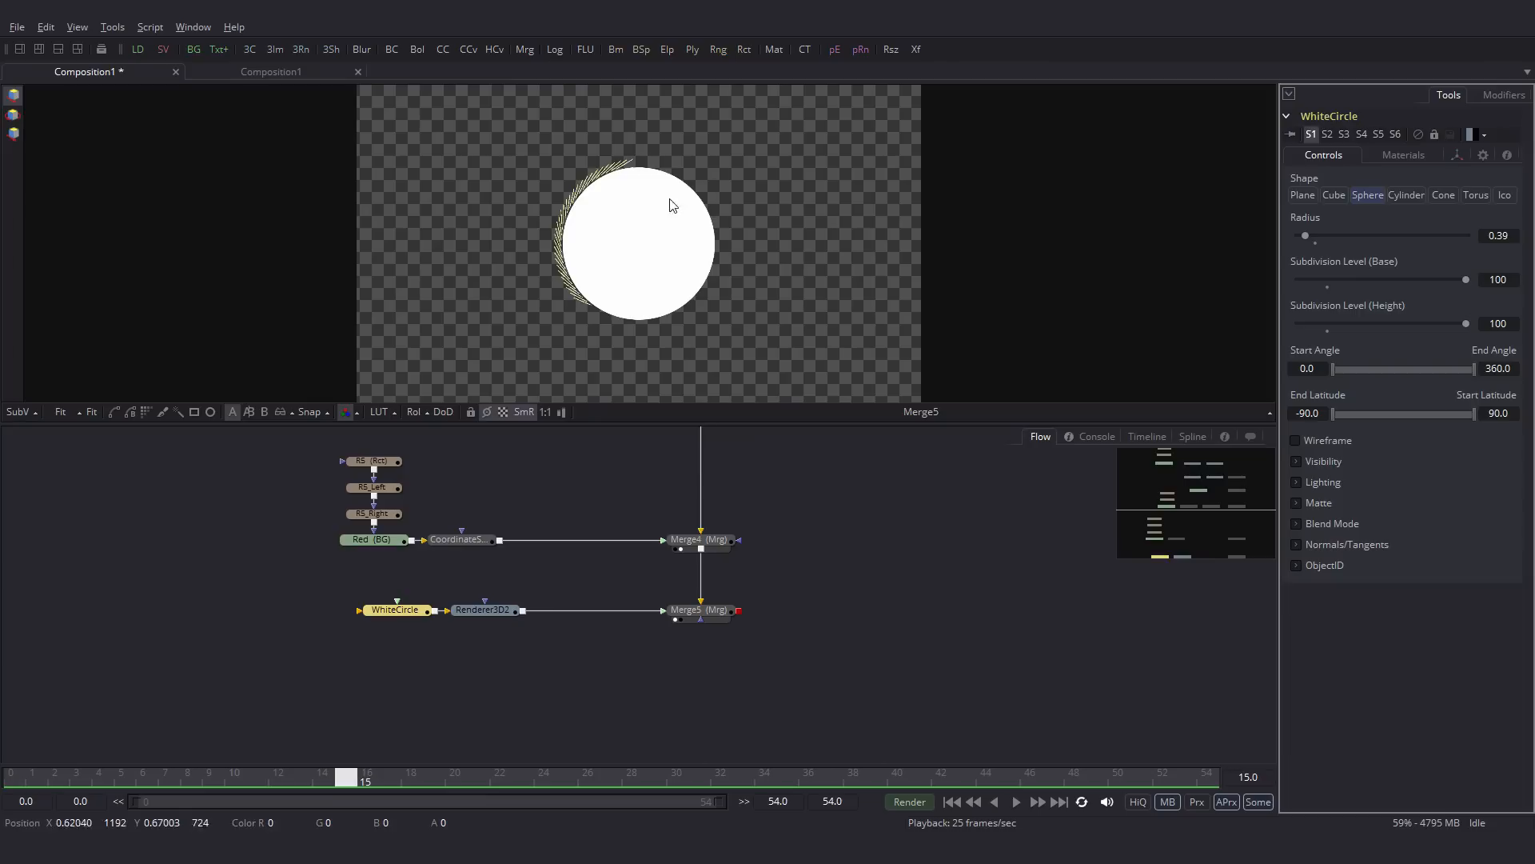
Step: Swap Merge5's inputs so Renderer3D2 feeds the background and Merge4's output feeds the foreground
{"action": "left_click", "coordinate": [701, 594]}
{"action": "left_click", "coordinate": [639, 611]}
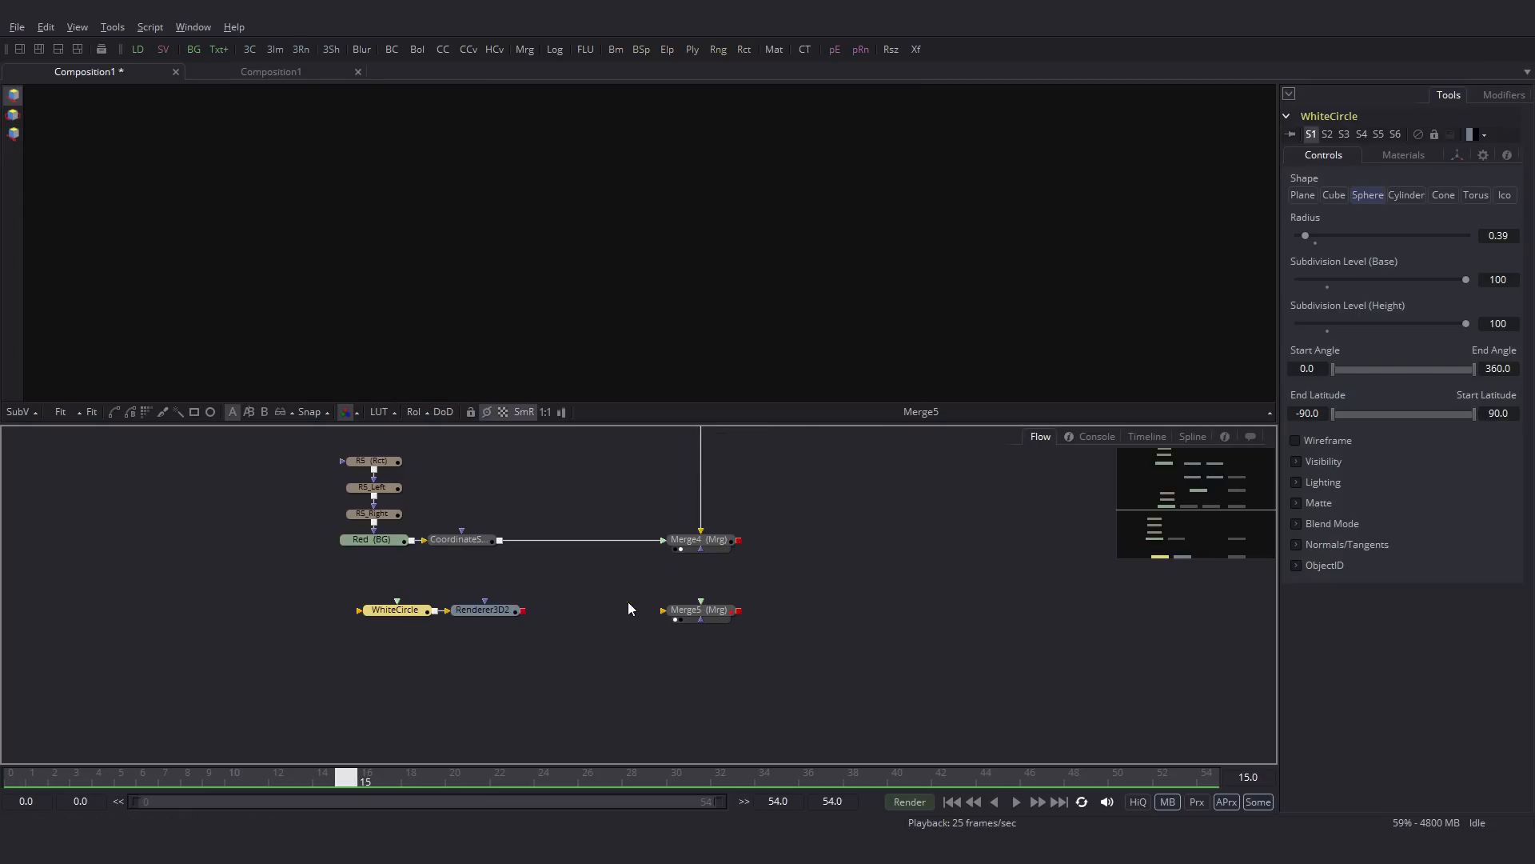
{"action": "left_click_drag", "start_coordinate": [522, 610], "coordinate": [663, 611]}
{"action": "left_click_drag", "start_coordinate": [736, 547], "coordinate": [700, 601]}
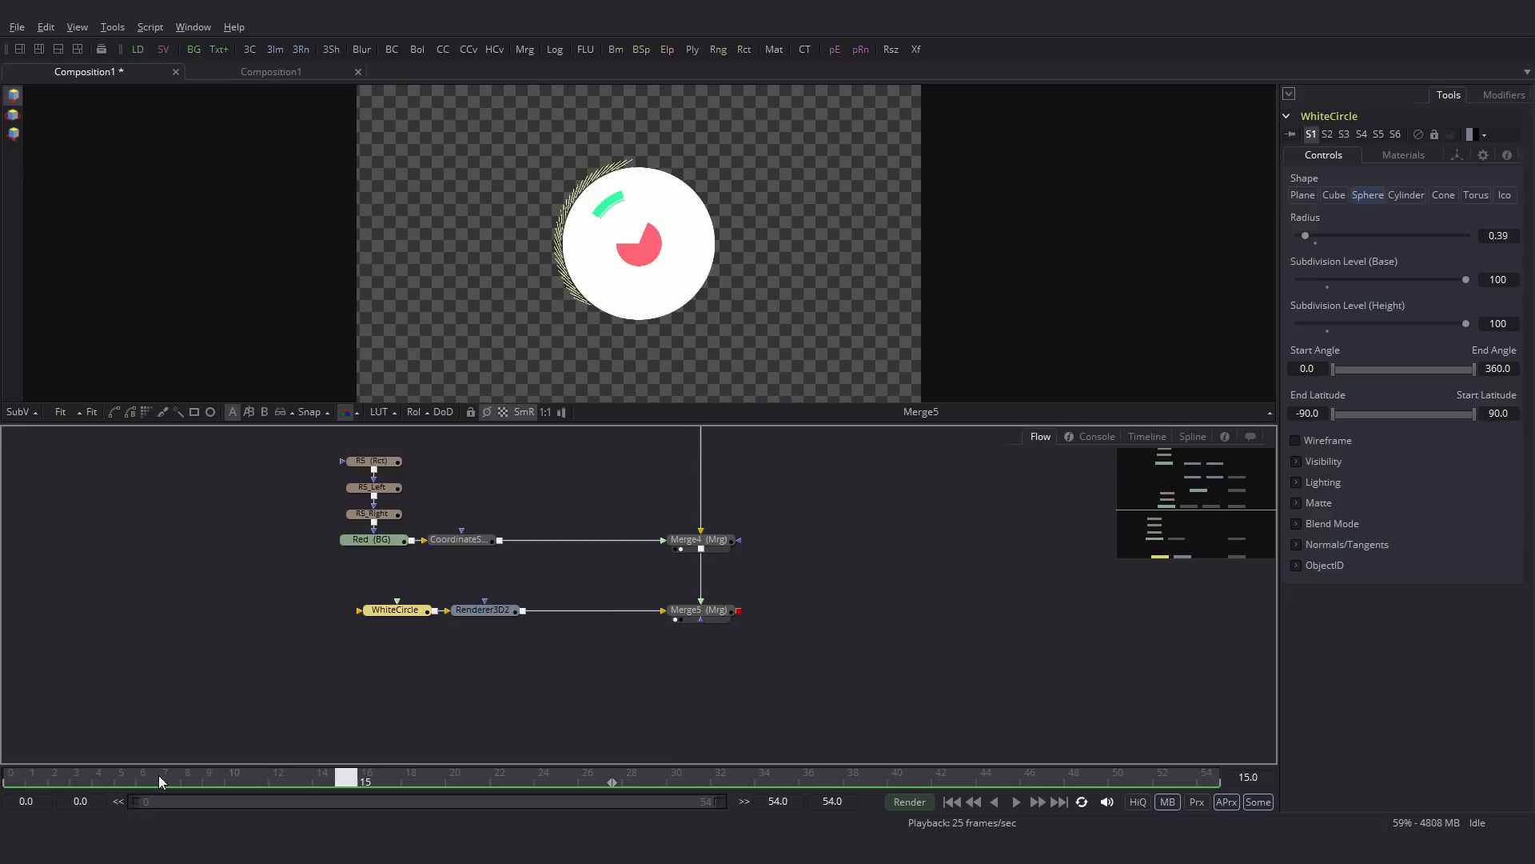
Step: Keyframe WhiteCircle's Start Angle and End Angle at 360 on frame 24 and at 0 on frame 40
{"action": "left_click_drag", "start_coordinate": [276, 777], "coordinate": [545, 780]}
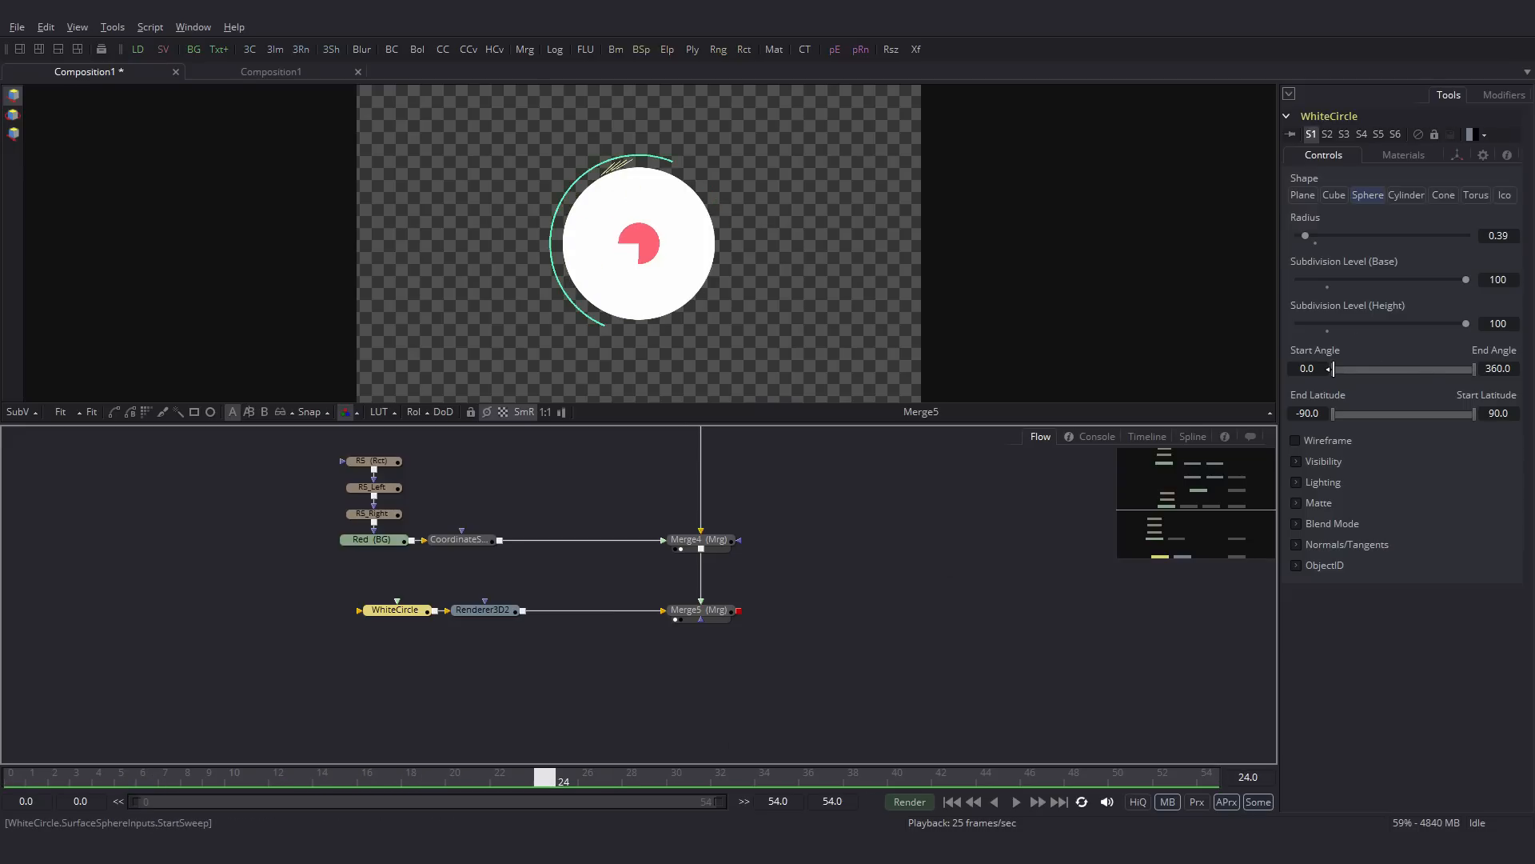
{"action": "left_click_drag", "start_coordinate": [1331, 369], "coordinate": [1501, 372]}
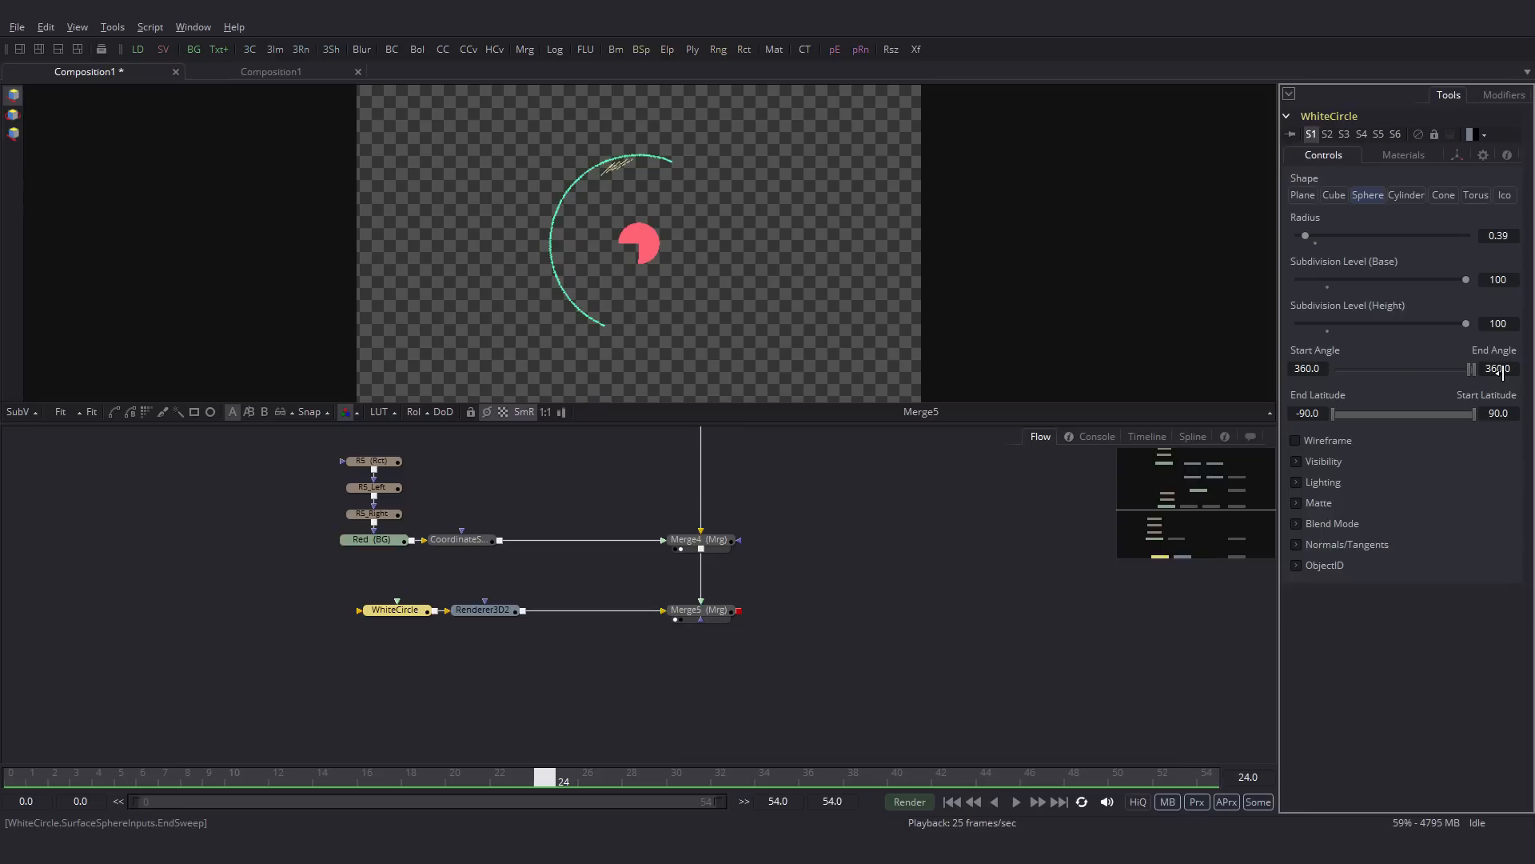
{"action": "right_click", "coordinate": [1455, 367]}
{"action": "left_click", "coordinate": [1448, 379]}
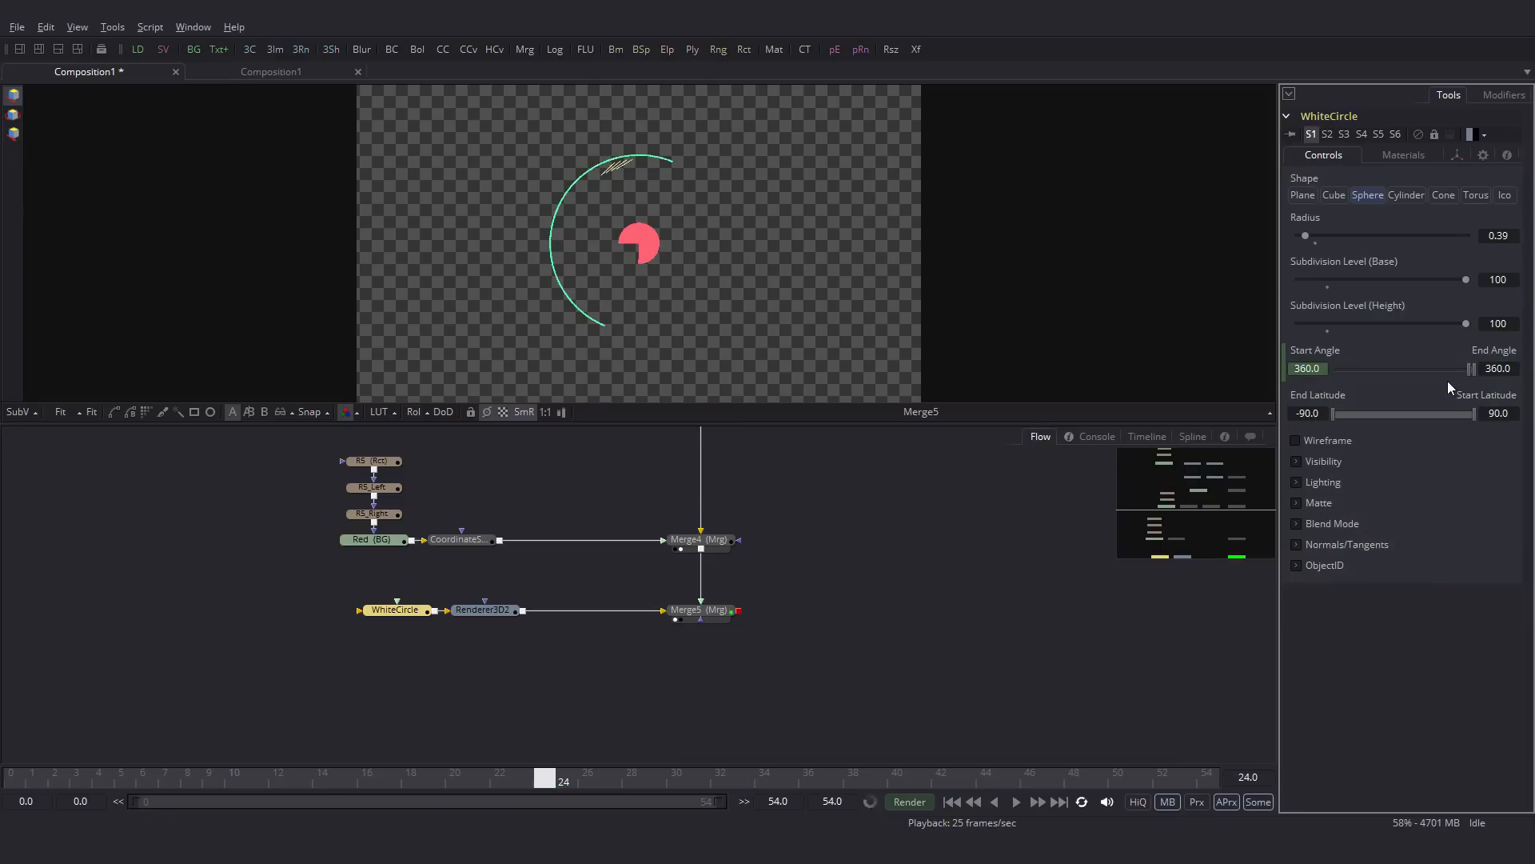
{"action": "right_click", "coordinate": [1478, 371]}
{"action": "left_click", "coordinate": [1460, 386]}
{"action": "left_click_drag", "start_coordinate": [554, 781], "coordinate": [897, 779]}
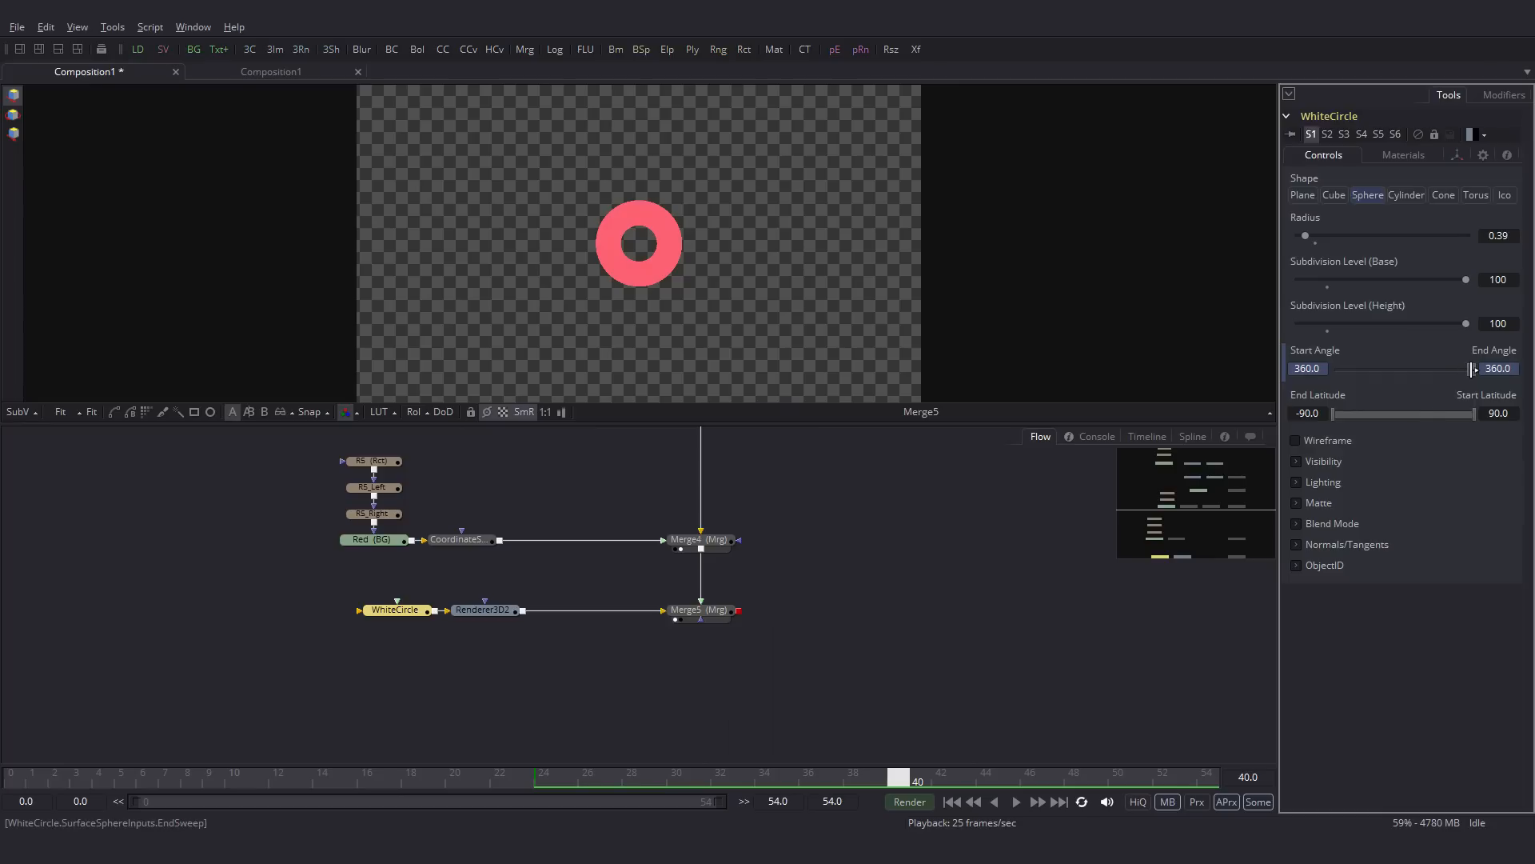
{"action": "left_click_drag", "start_coordinate": [1432, 369], "coordinate": [1334, 369]}
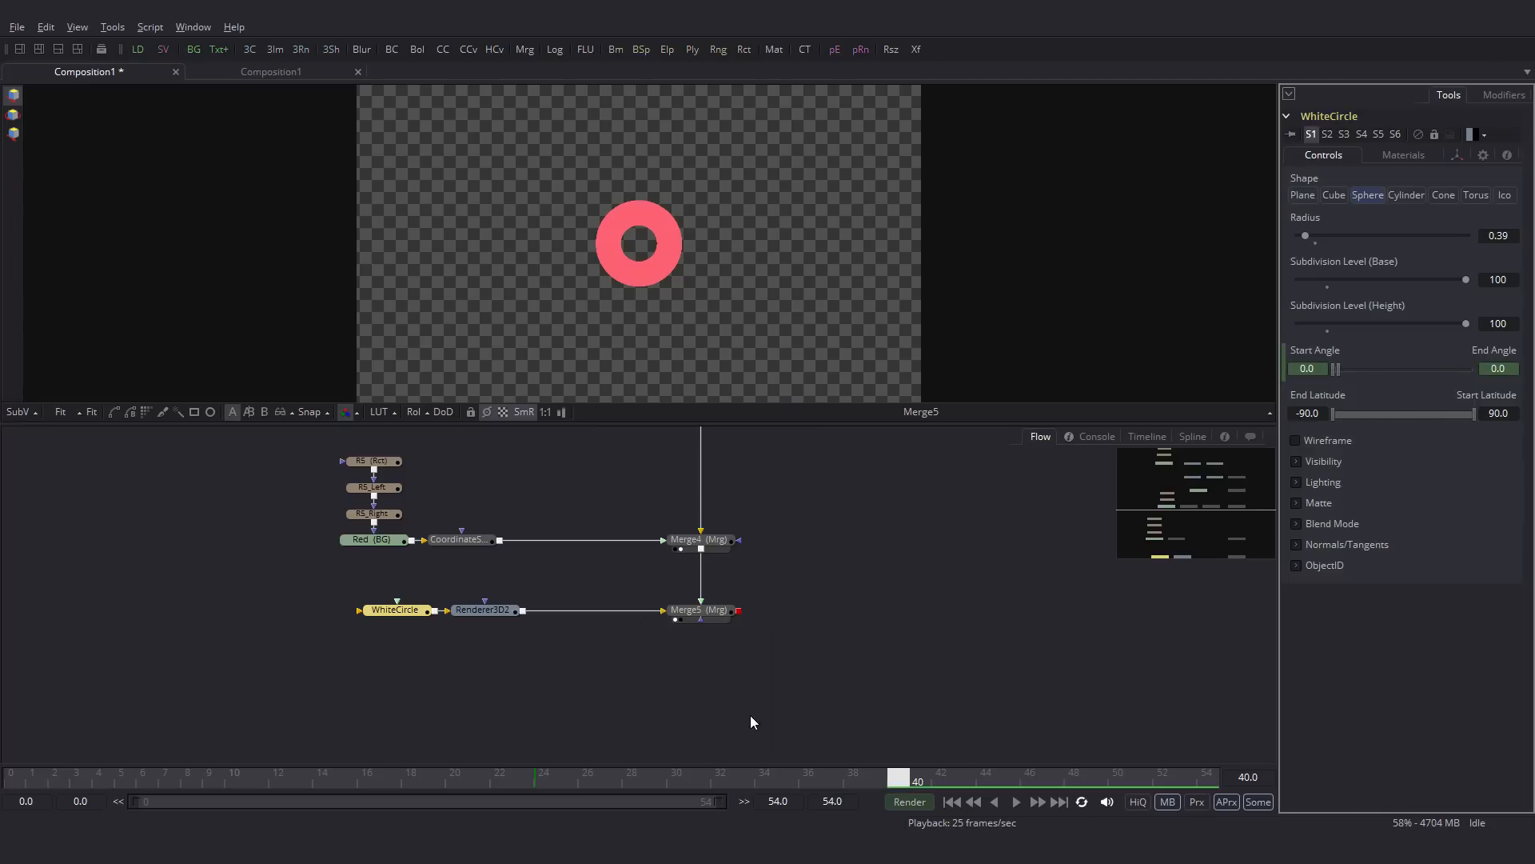
Step: Shift both of WhiteCircle's End Angle keyframes one frame later, to frames 25 and 41
{"action": "mouse_move", "coordinate": [534, 781]}
{"action": "left_mouse_down"}
{"action": "mouse_move", "coordinate": [850, 779]}
{"action": "mouse_move", "coordinate": [560, 775]}
{"action": "left_mouse_up"}
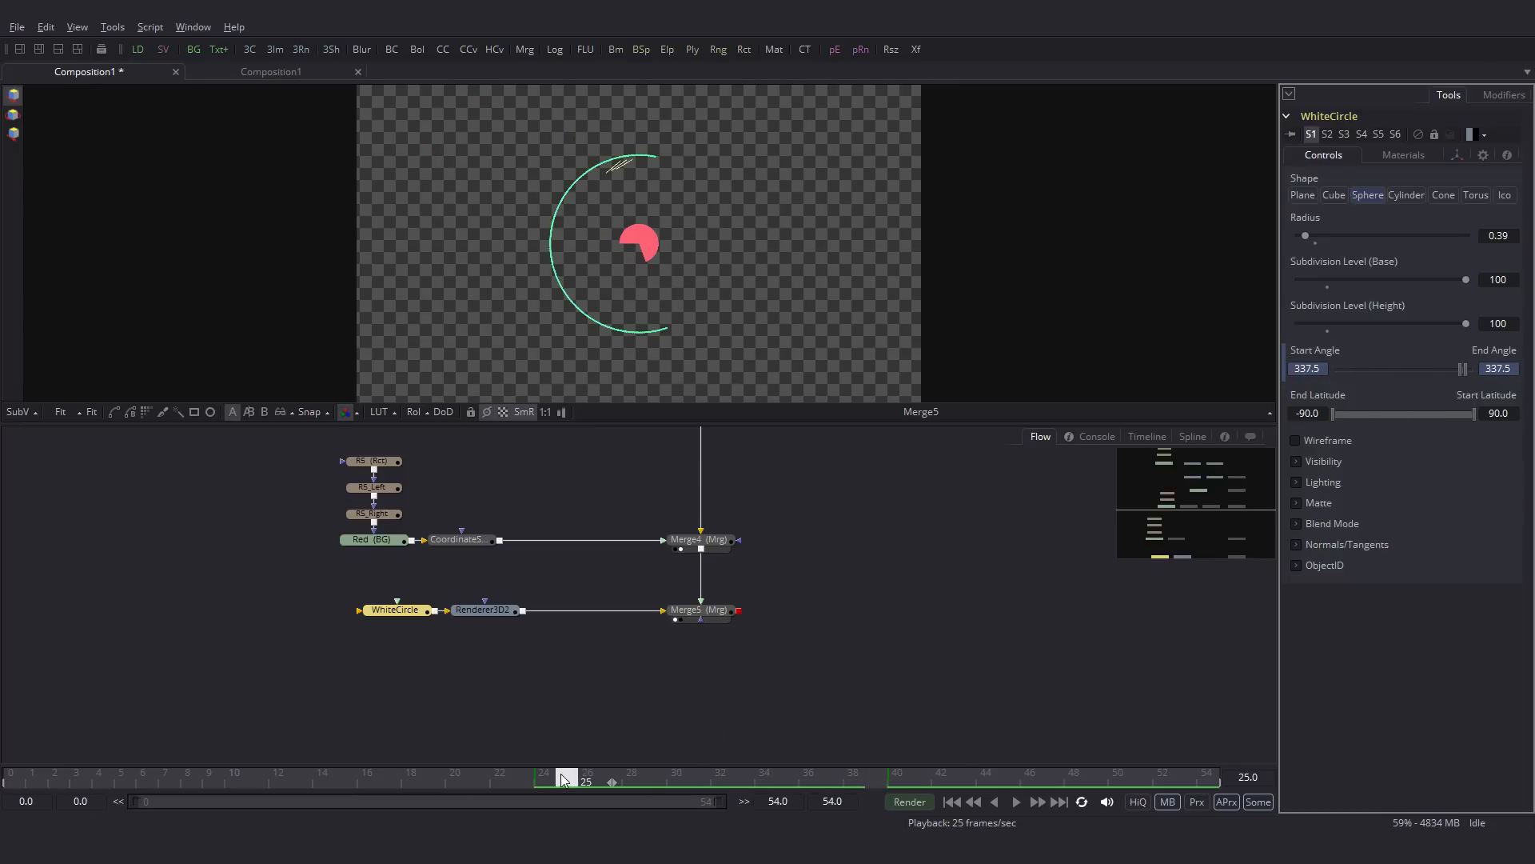
{"action": "left_click", "coordinate": [1149, 436]}
{"action": "left_click", "coordinate": [14, 478]}
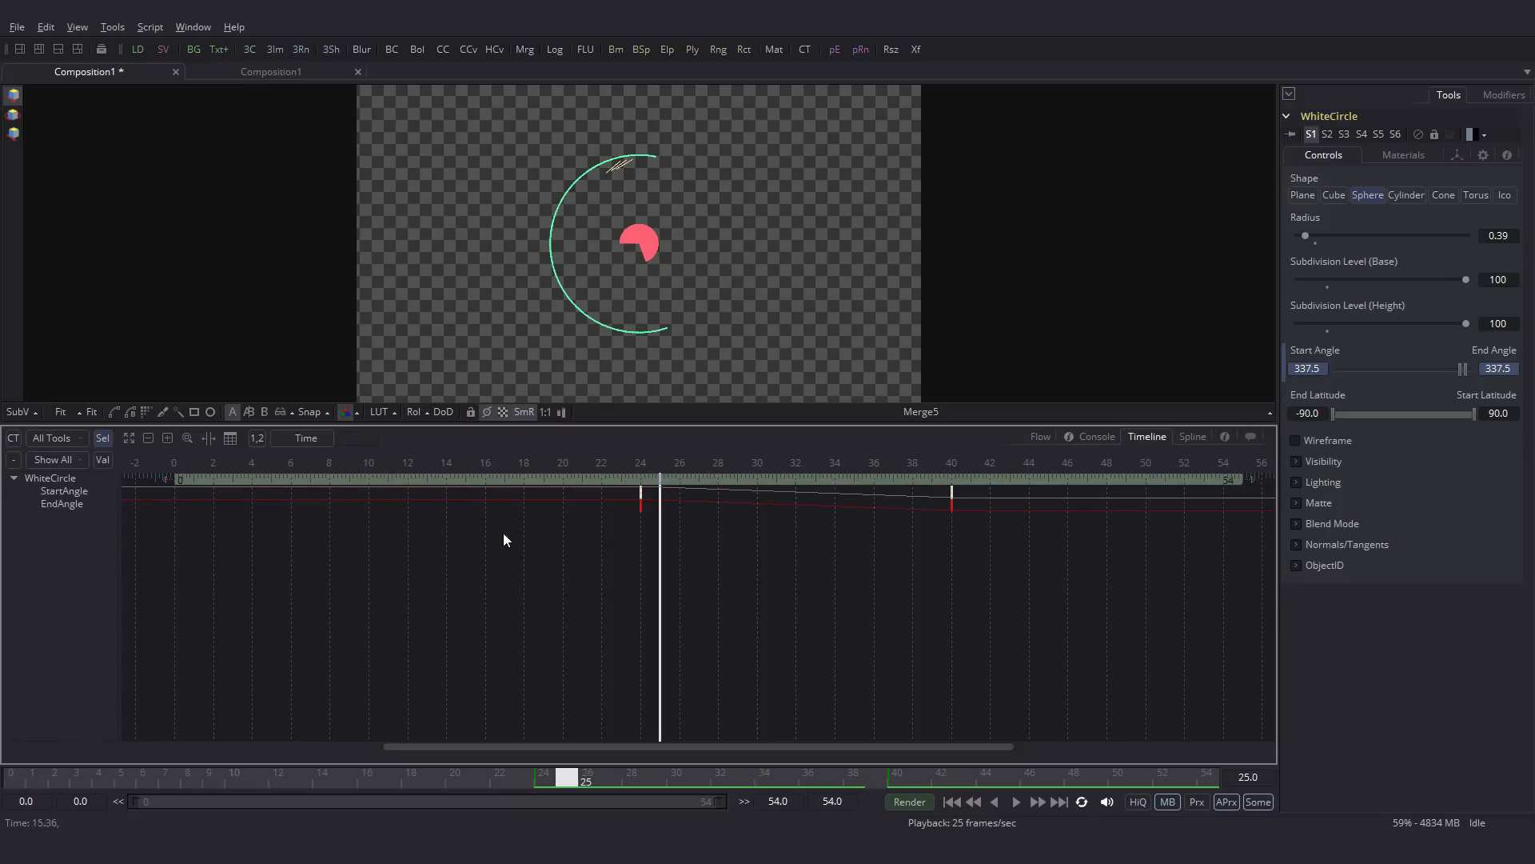
{"action": "left_click_drag", "start_coordinate": [982, 526], "coordinate": [649, 507]}
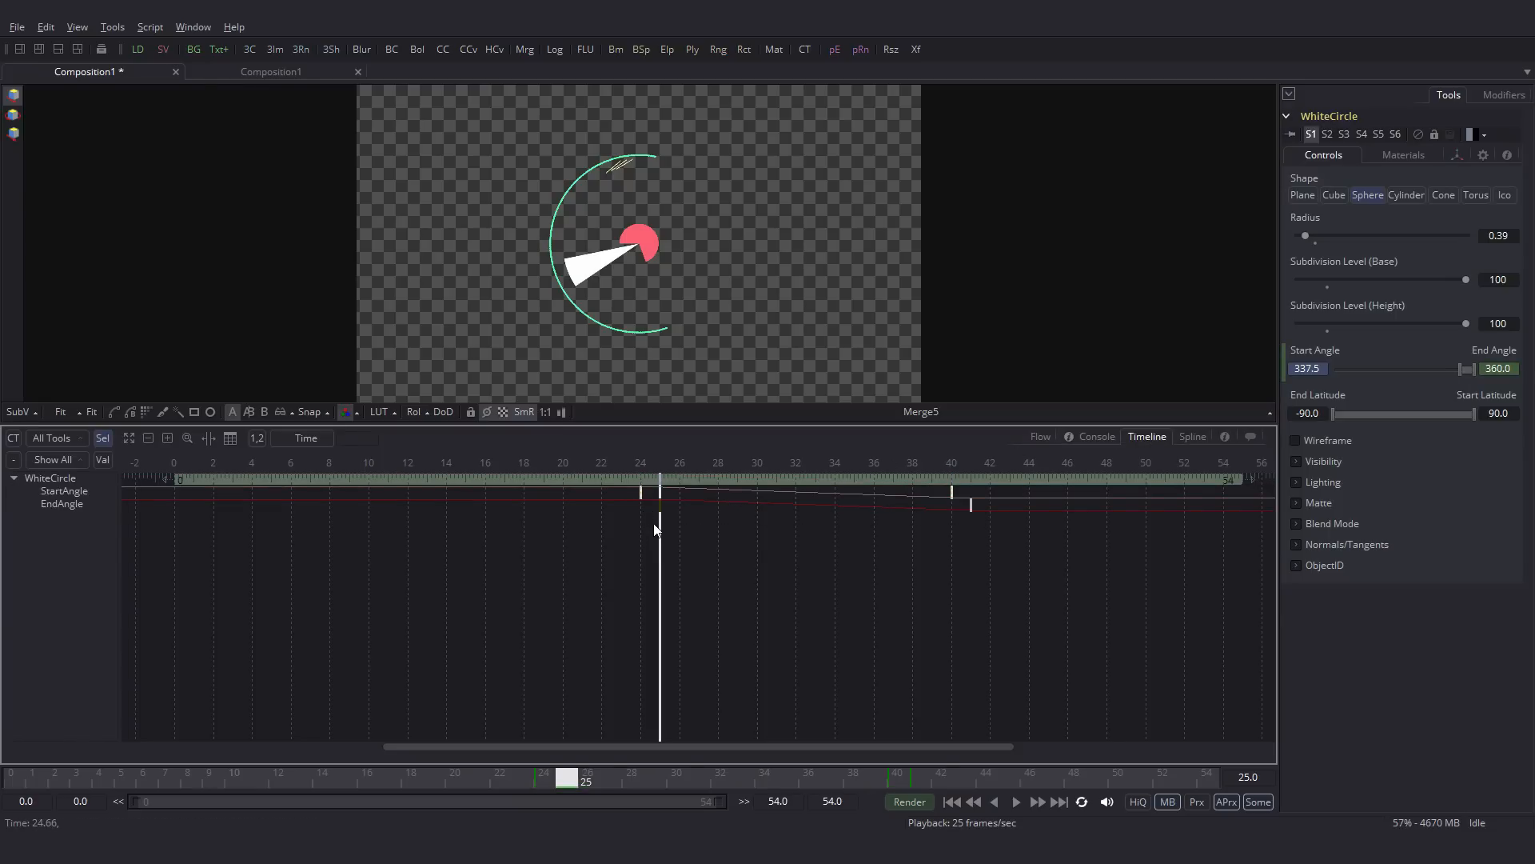
{"action": "left_click", "coordinate": [544, 777]}
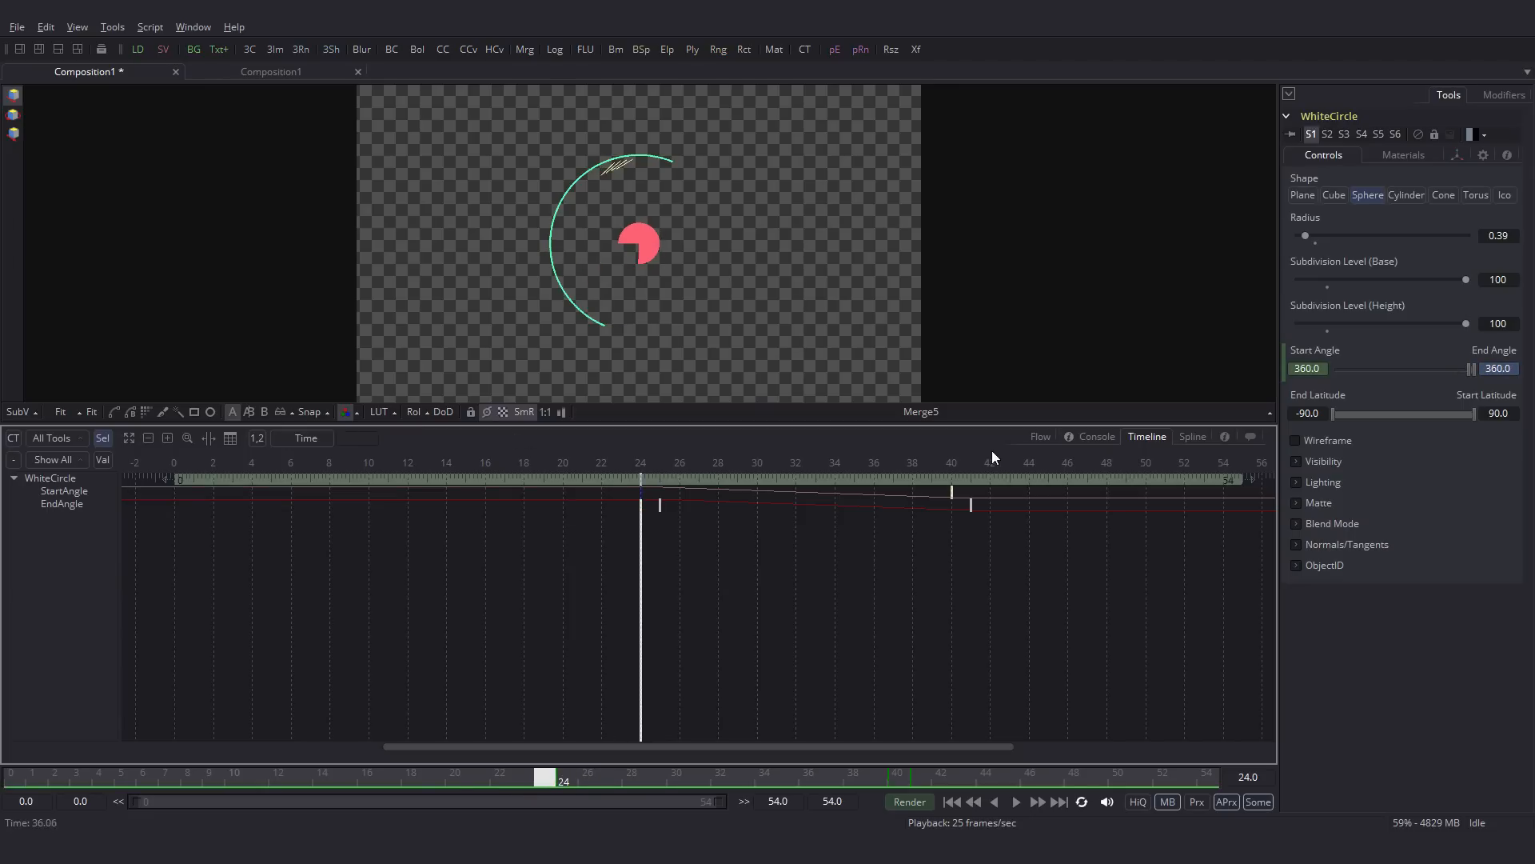
Step: Set WhiteCircle's Z Rotation to about 118.7
{"action": "left_click", "coordinate": [1040, 437]}
{"action": "left_click_drag", "start_coordinate": [566, 782], "coordinate": [573, 776]}
{"action": "left_click", "coordinate": [1457, 155]}
{"action": "left_click_drag", "start_coordinate": [1438, 474], "coordinate": [1407, 477]}
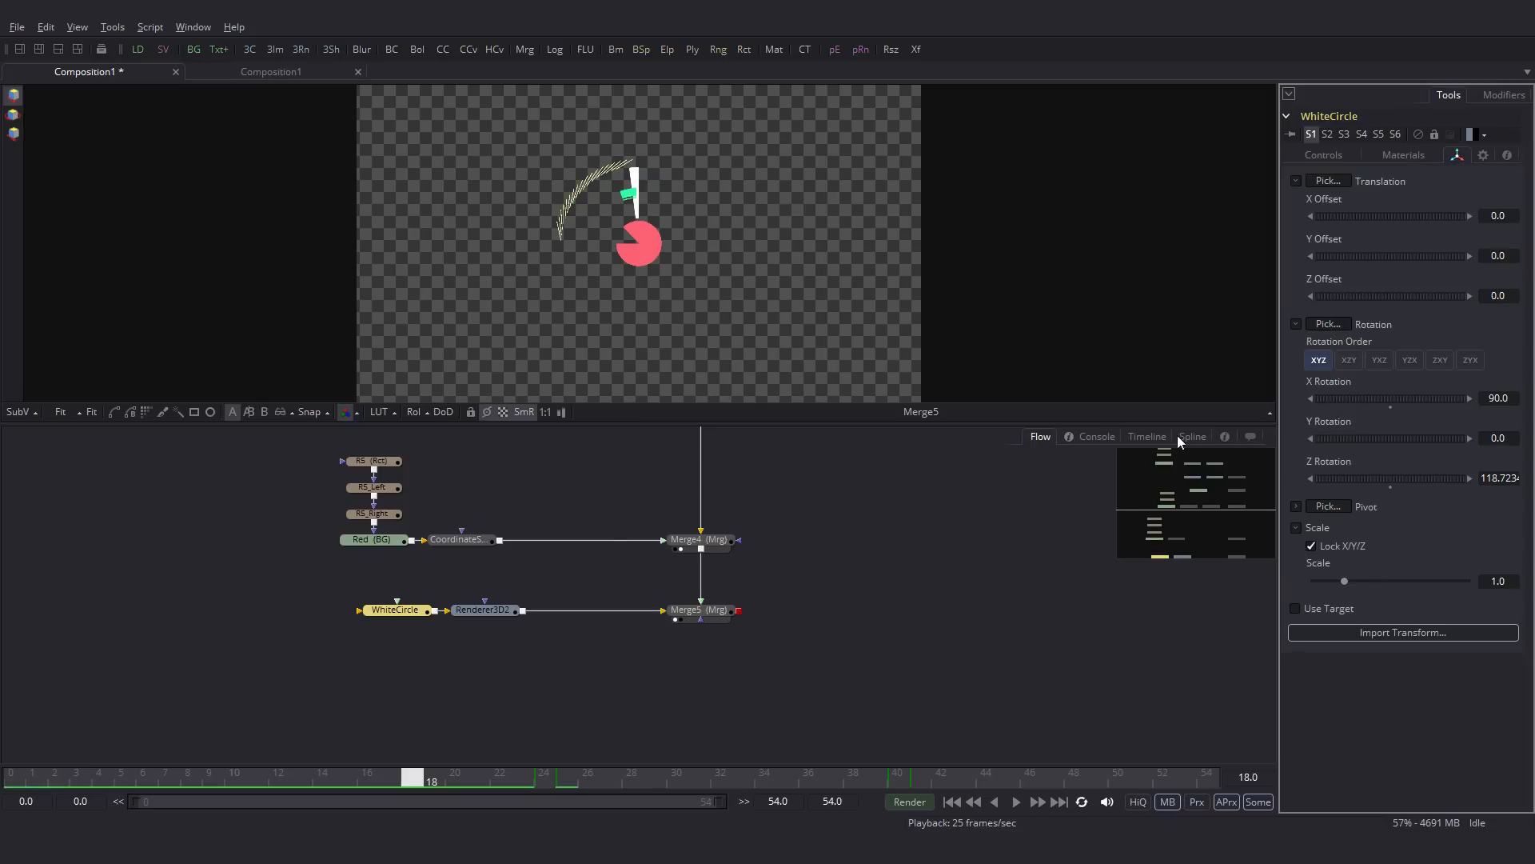
Step: Move WhiteCircle's first Start Angle and End Angle keyframes earlier to frames 20 and 21, and play the animation
{"action": "left_click", "coordinate": [1184, 436]}
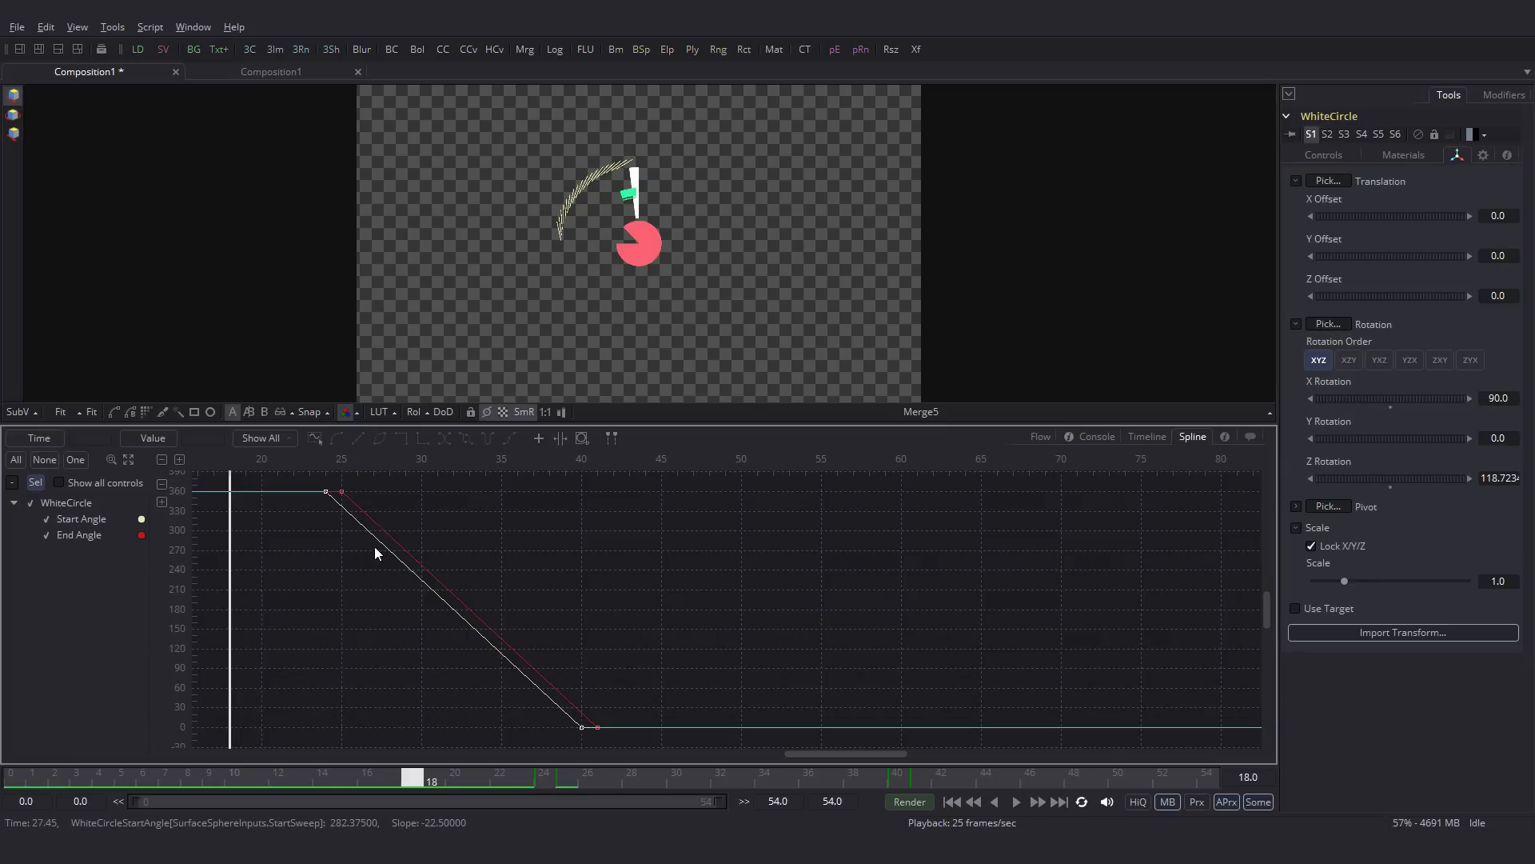
{"action": "mouse_move", "coordinate": [283, 479]}
{"action": "left_mouse_down"}
{"action": "mouse_move", "coordinate": [391, 518]}
{"action": "mouse_move", "coordinate": [262, 492]}
{"action": "left_mouse_up"}
{"action": "left_click_drag", "start_coordinate": [230, 495], "coordinate": [245, 495]}
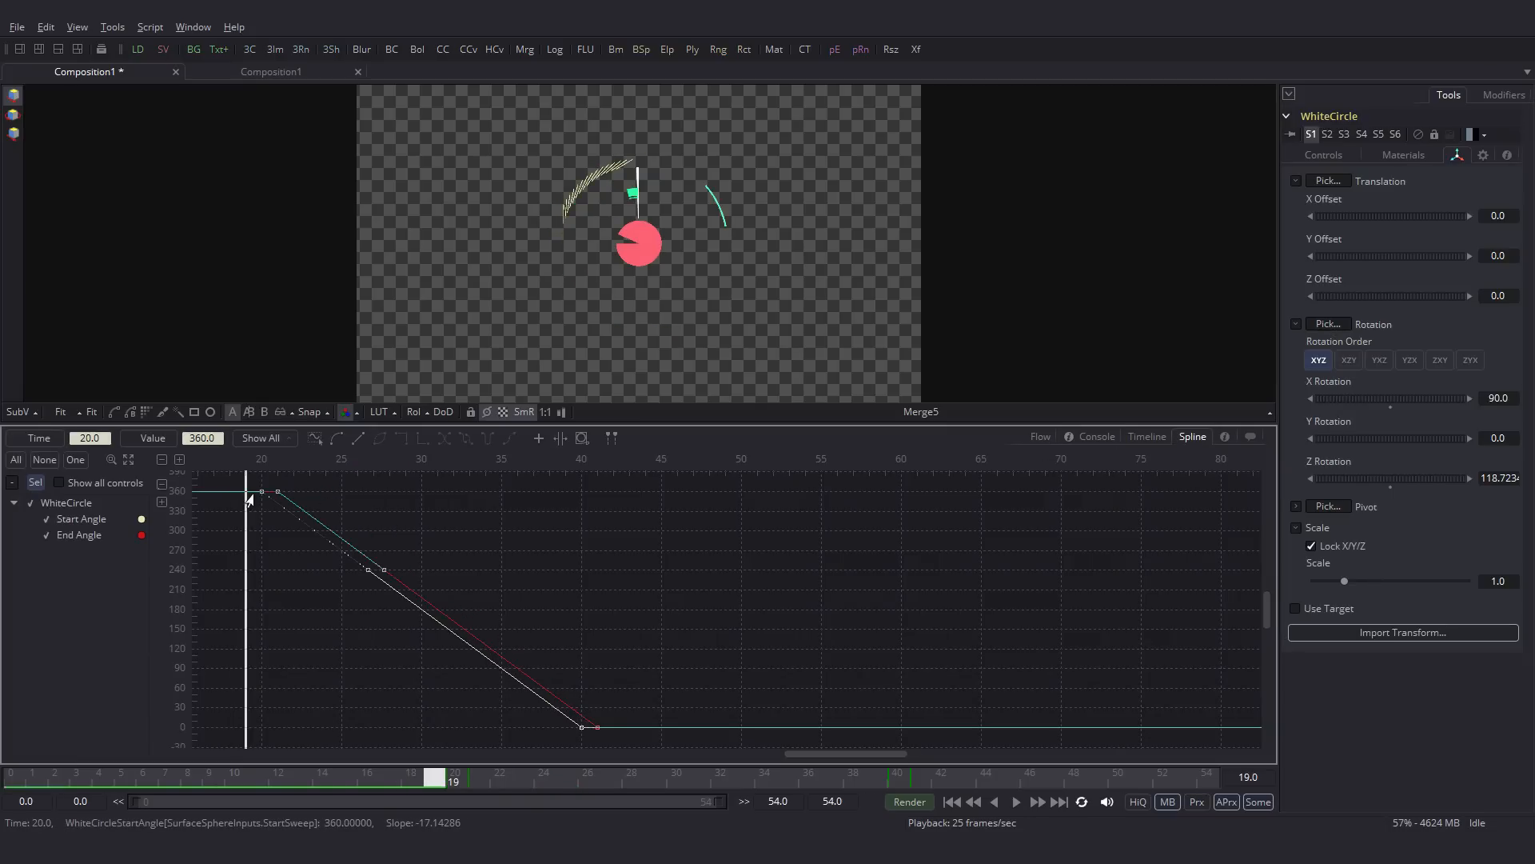
{"action": "left_click", "coordinate": [1015, 801]}
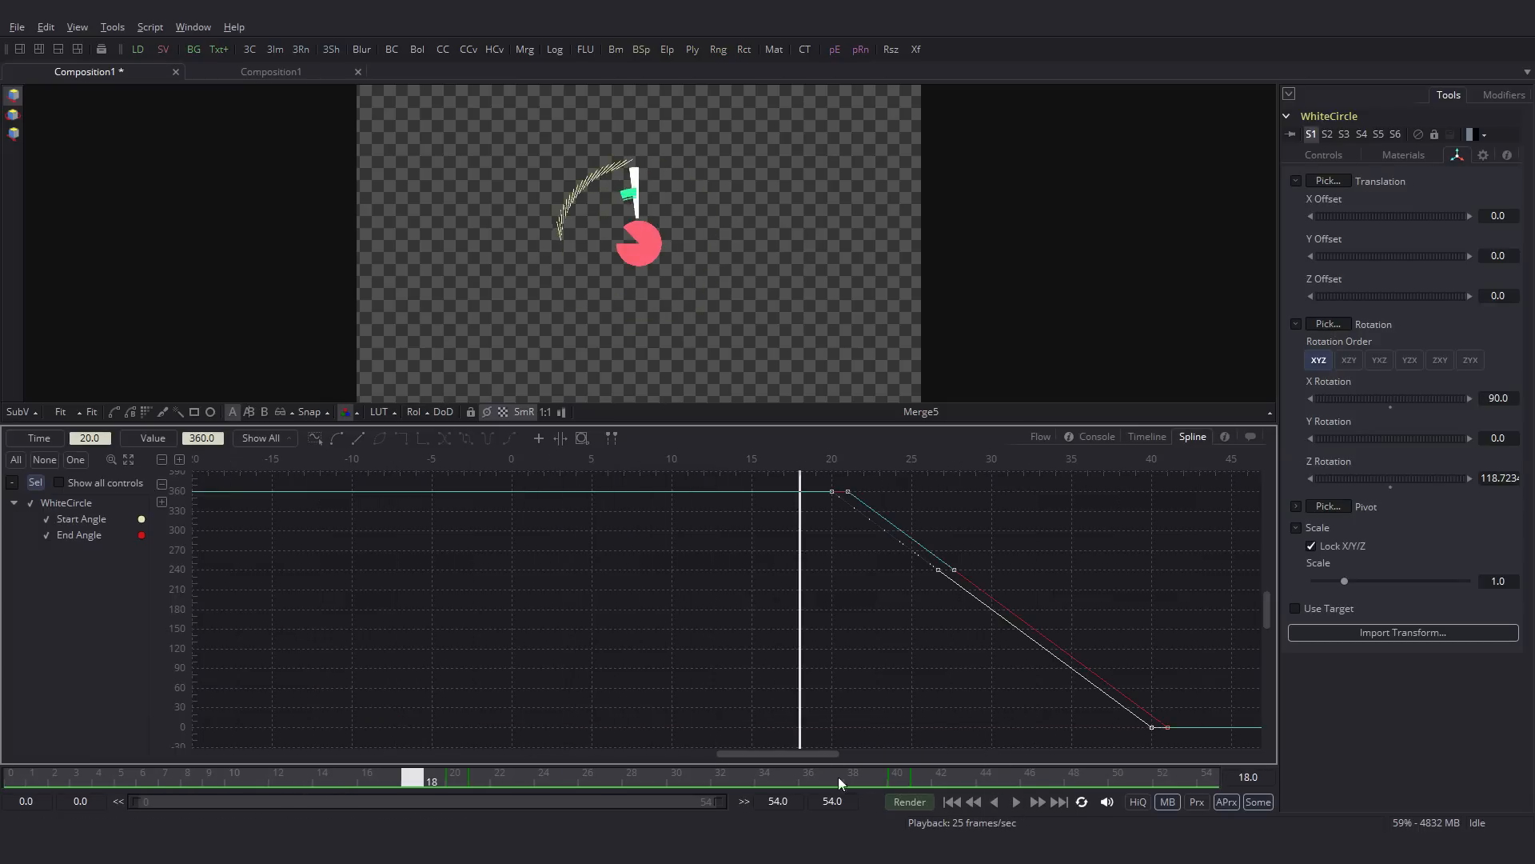
{"action": "key", "text": "space"}
Step: Smooth all keyframes on WhiteCircle's Start Angle and End Angle curves
{"action": "left_click_drag", "start_coordinate": [793, 478], "coordinate": [1184, 741]}
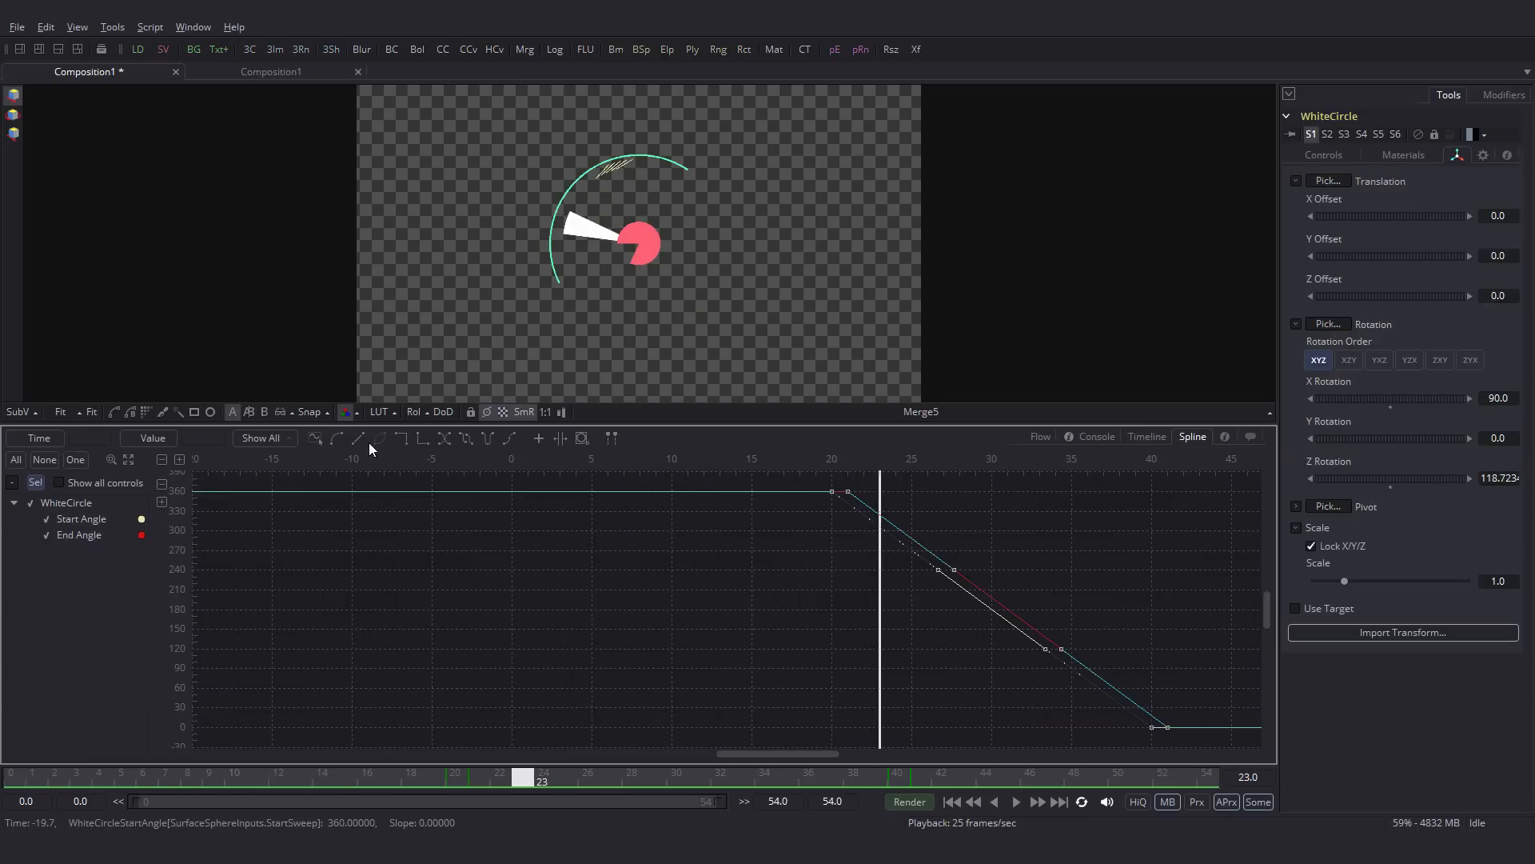
{"action": "left_click", "coordinate": [336, 438]}
{"action": "left_click", "coordinate": [1115, 680]}
Step: Lengthen the incoming handles of the last Start Angle and End Angle keyframes for a stronger ease-out
{"action": "left_click", "coordinate": [1152, 727]}
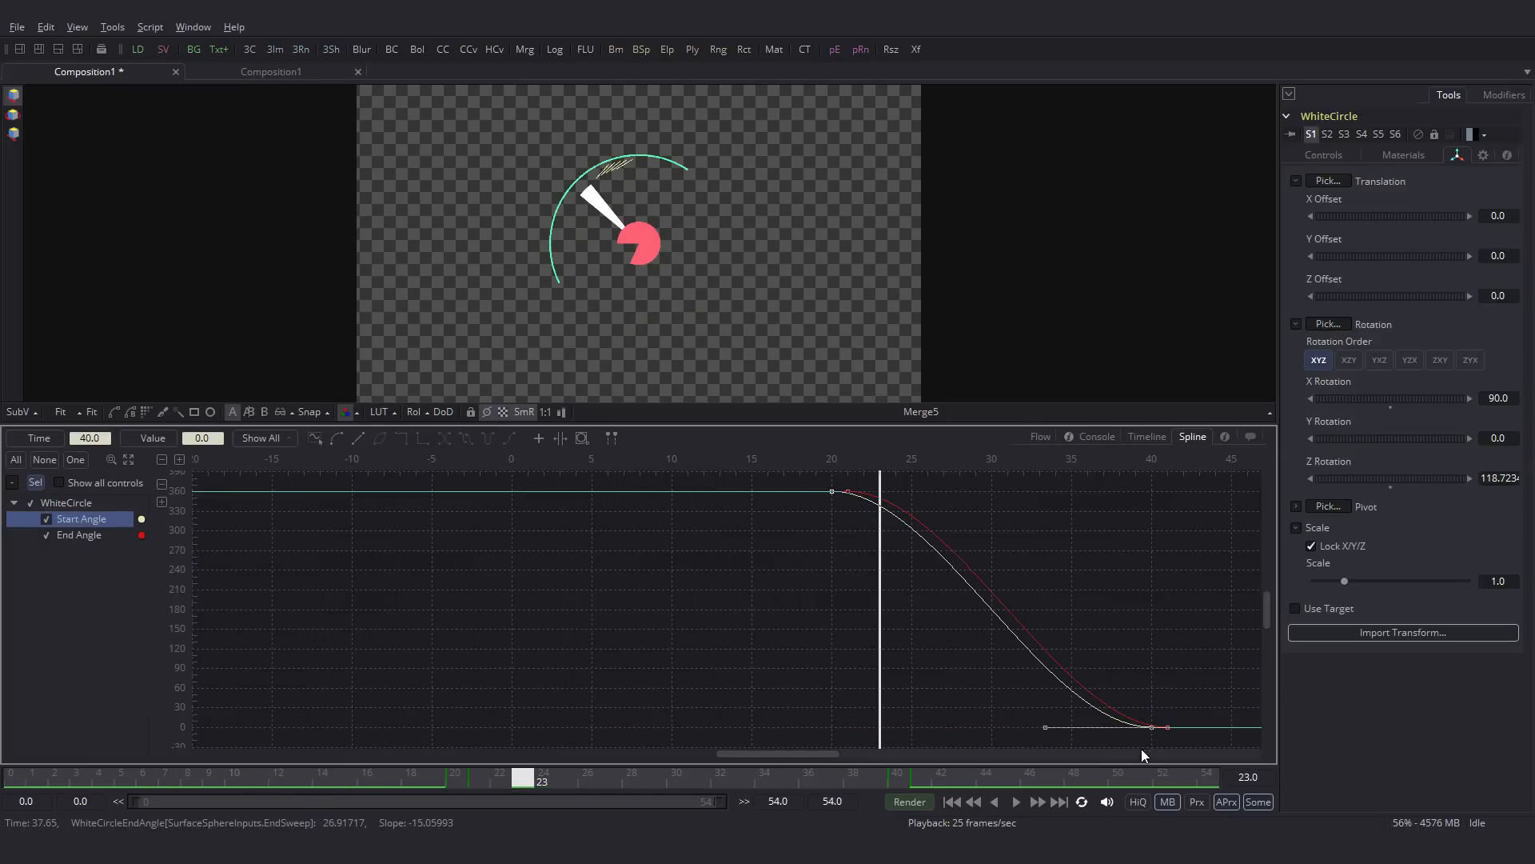
{"action": "left_click_drag", "start_coordinate": [1040, 729], "coordinate": [886, 731]}
{"action": "left_click", "coordinate": [1168, 727]}
{"action": "left_click_drag", "start_coordinate": [1128, 730], "coordinate": [954, 730]}
{"action": "left_click", "coordinate": [370, 778]}
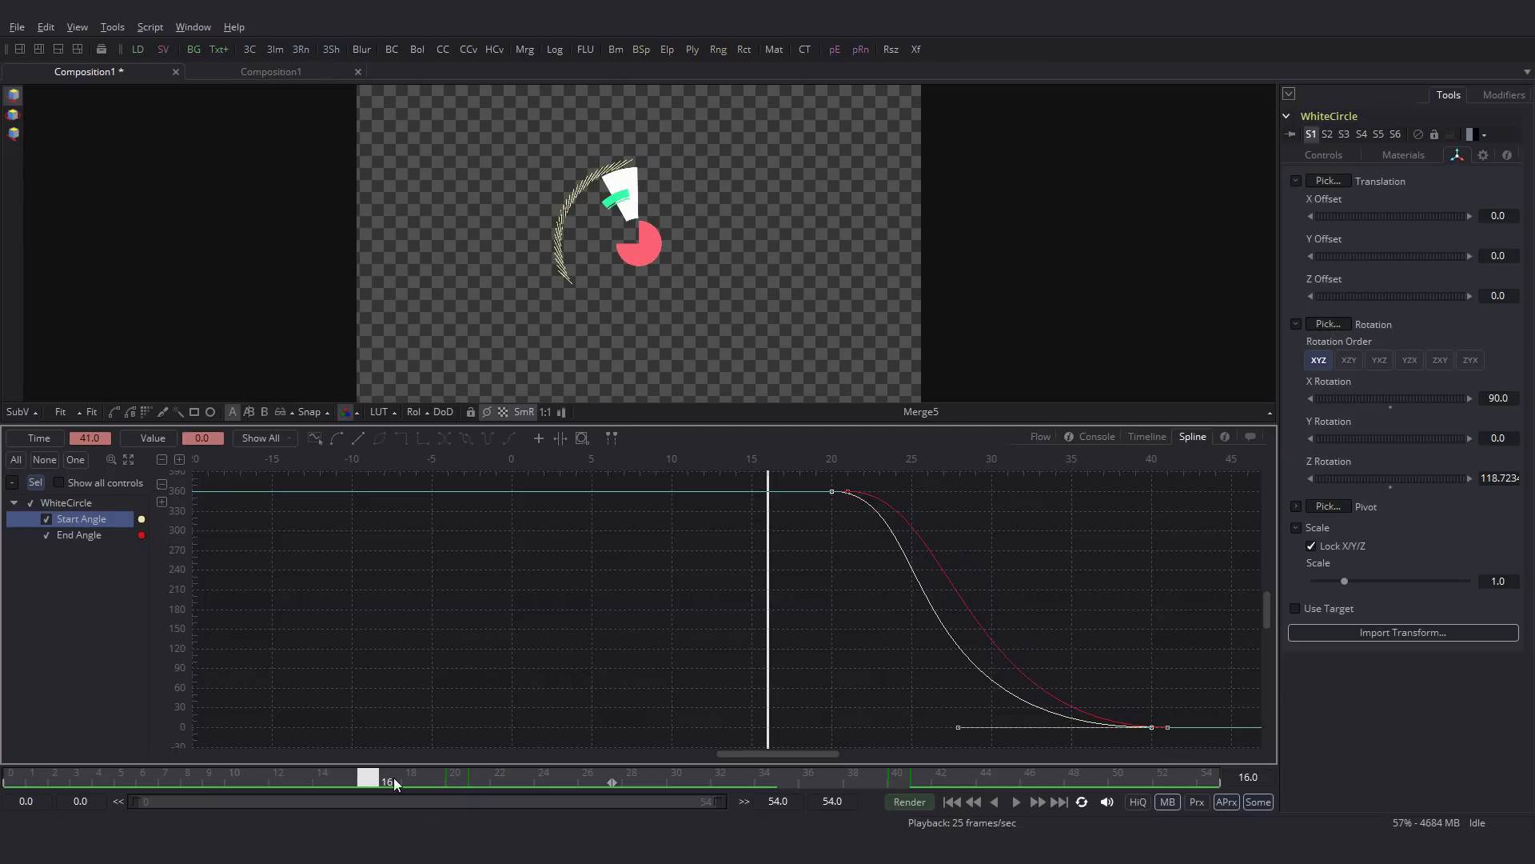
{"action": "left_click", "coordinate": [1041, 438]}
{"action": "left_click_drag", "start_coordinate": [369, 777], "coordinate": [480, 776]}
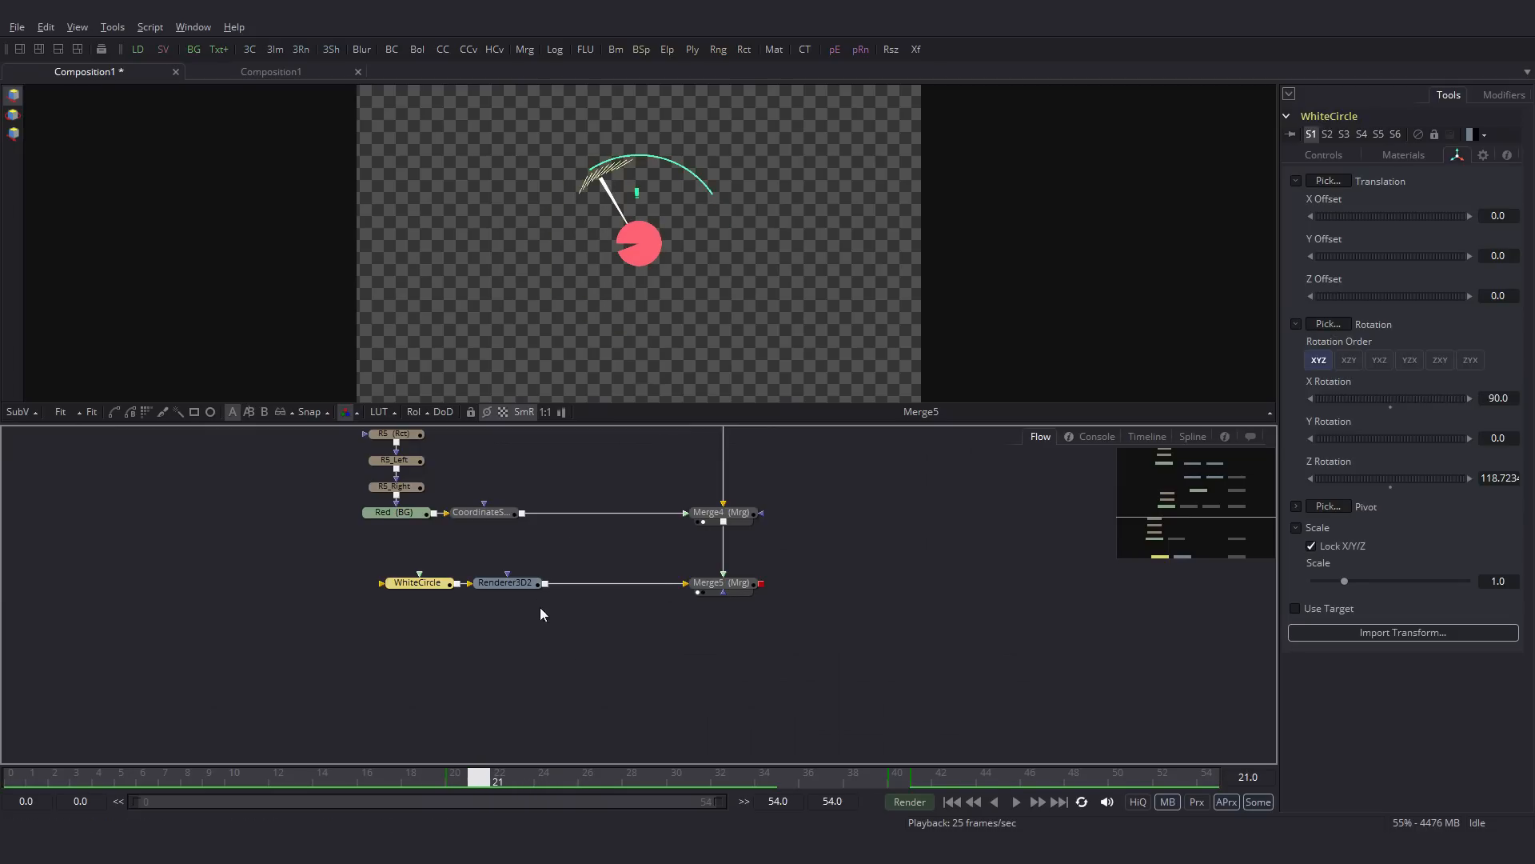
Step: Add a Transform node after the Red branch's Coordinate Space and rotate the red ring clockwise with it
{"action": "left_click", "coordinate": [504, 512]}
{"action": "key", "text": "shift+space"}
{"action": "type", "text": "tr"}
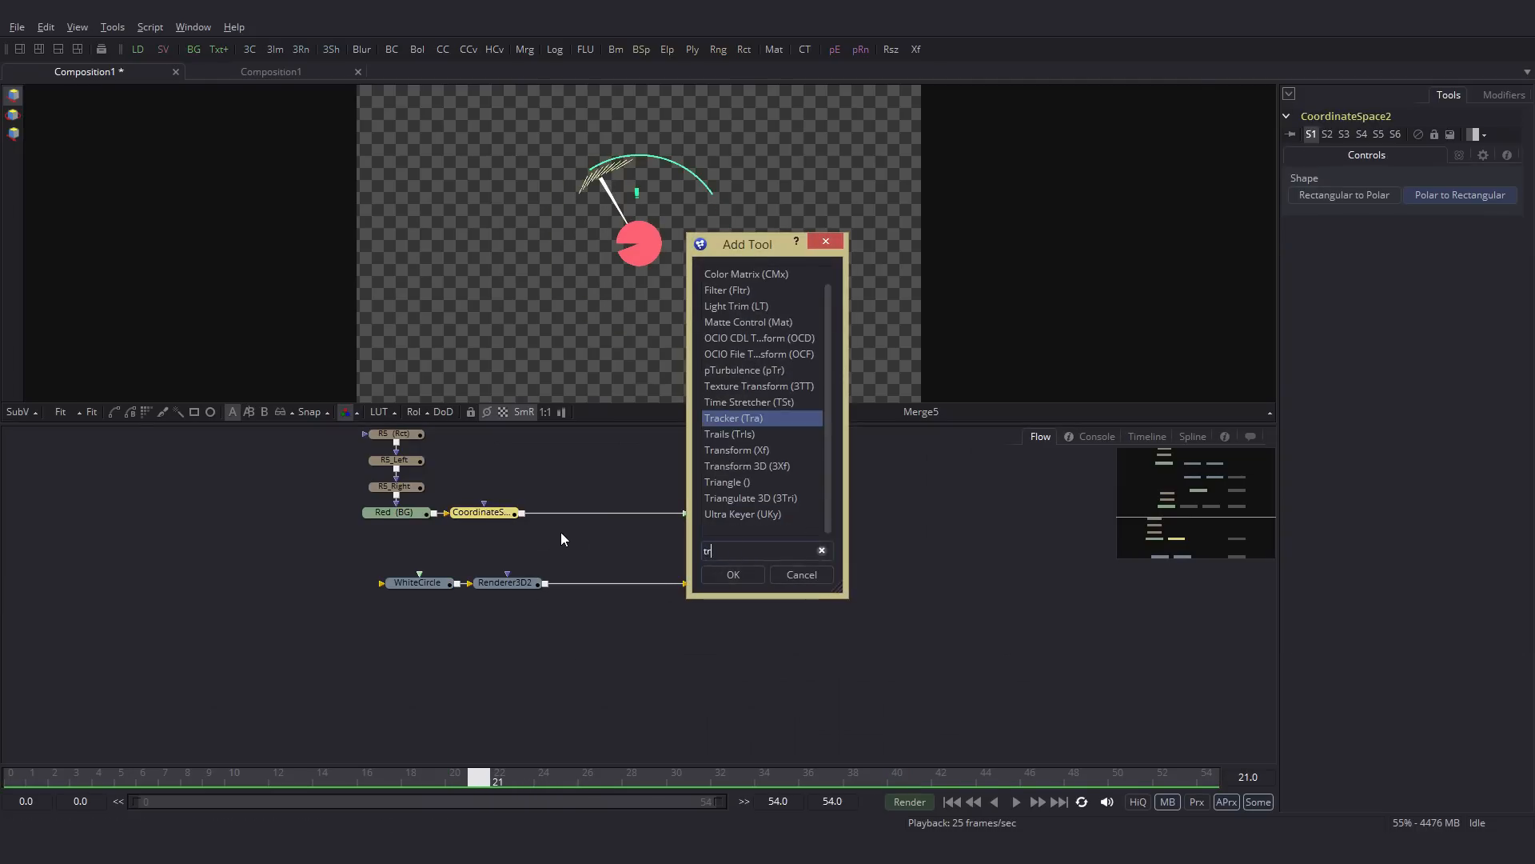
{"action": "left_click", "coordinate": [756, 578]}
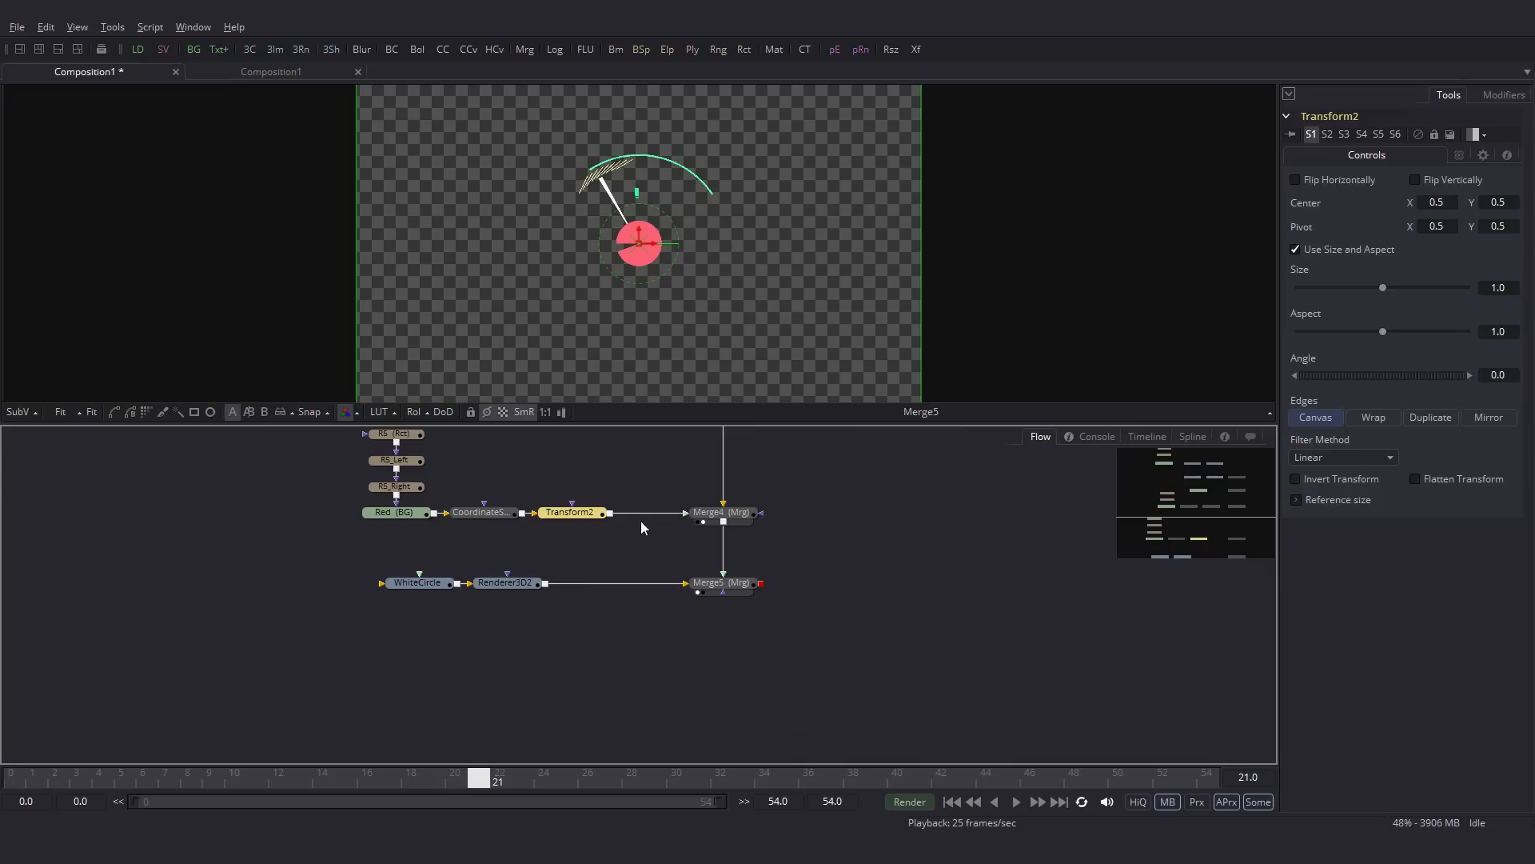
{"action": "left_click_drag", "start_coordinate": [662, 210], "coordinate": [681, 250]}
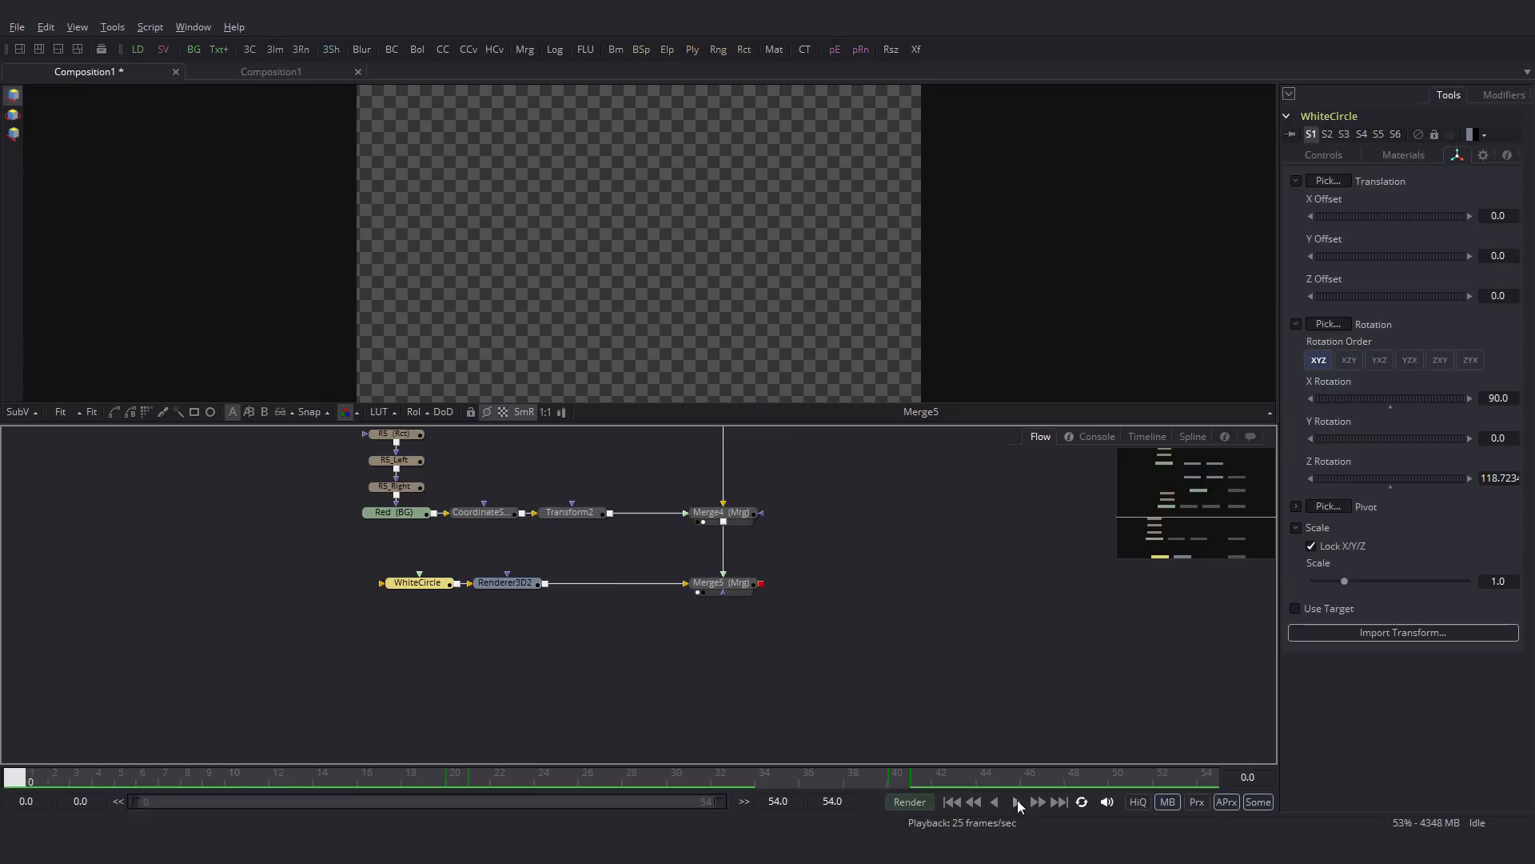
{"action": "left_click", "coordinate": [1017, 802]}
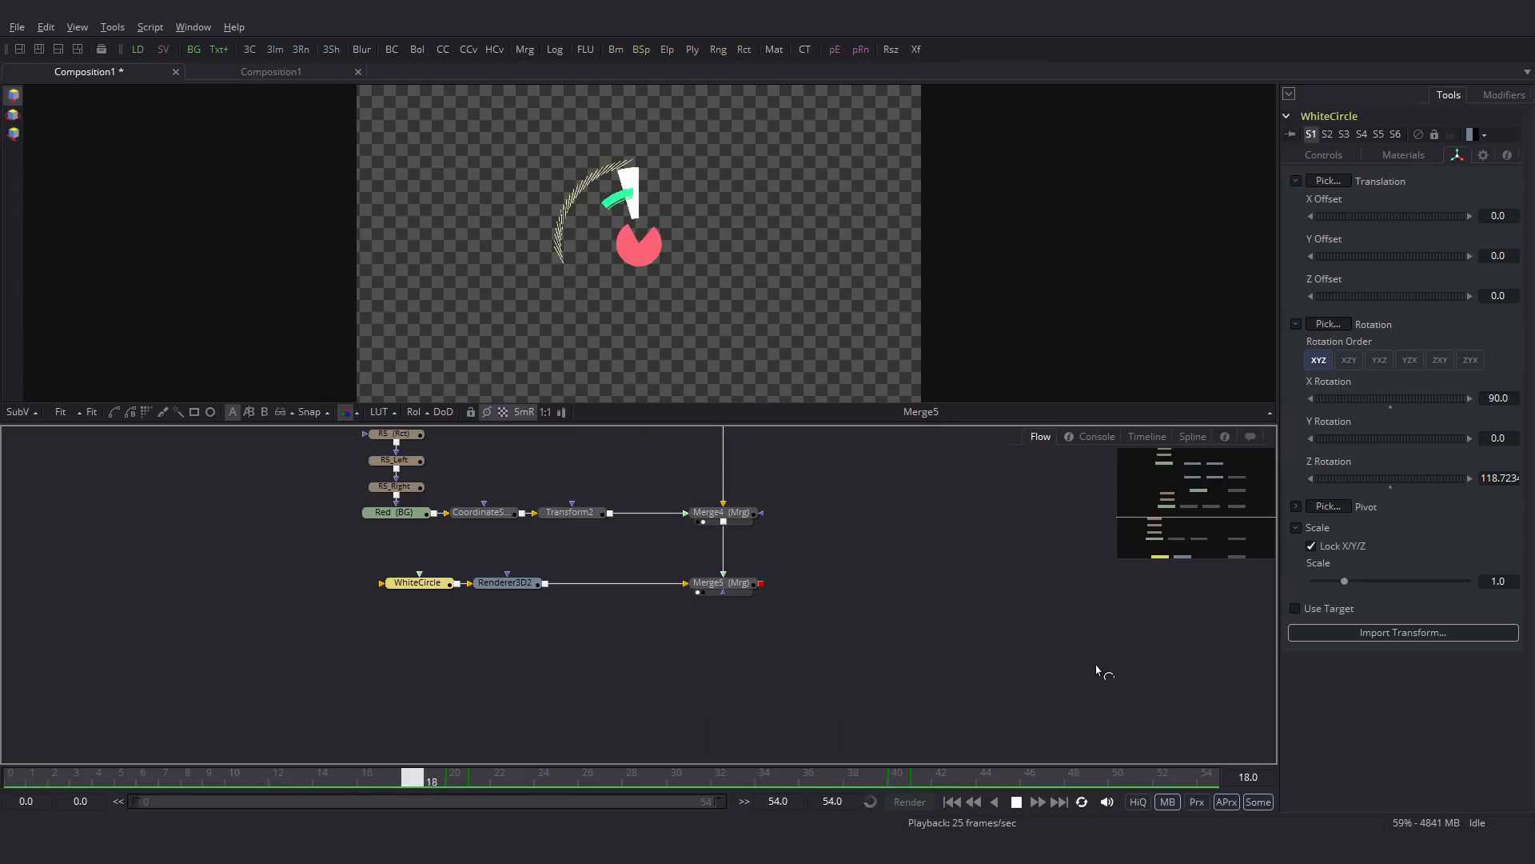
{"action": "left_click", "coordinate": [1018, 802]}
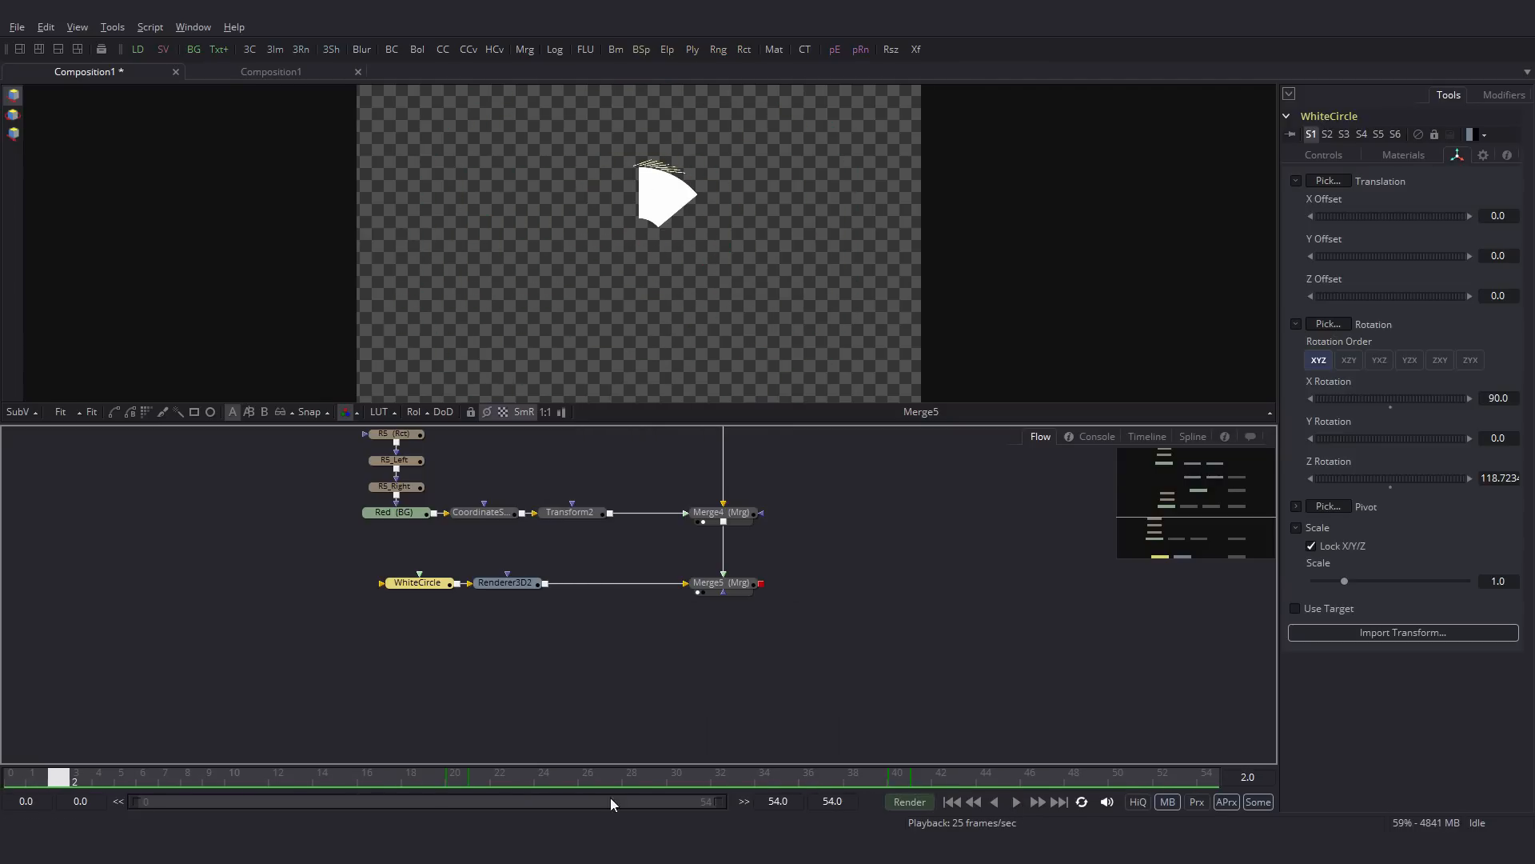
{"action": "left_click_drag", "start_coordinate": [234, 781], "coordinate": [542, 782]}
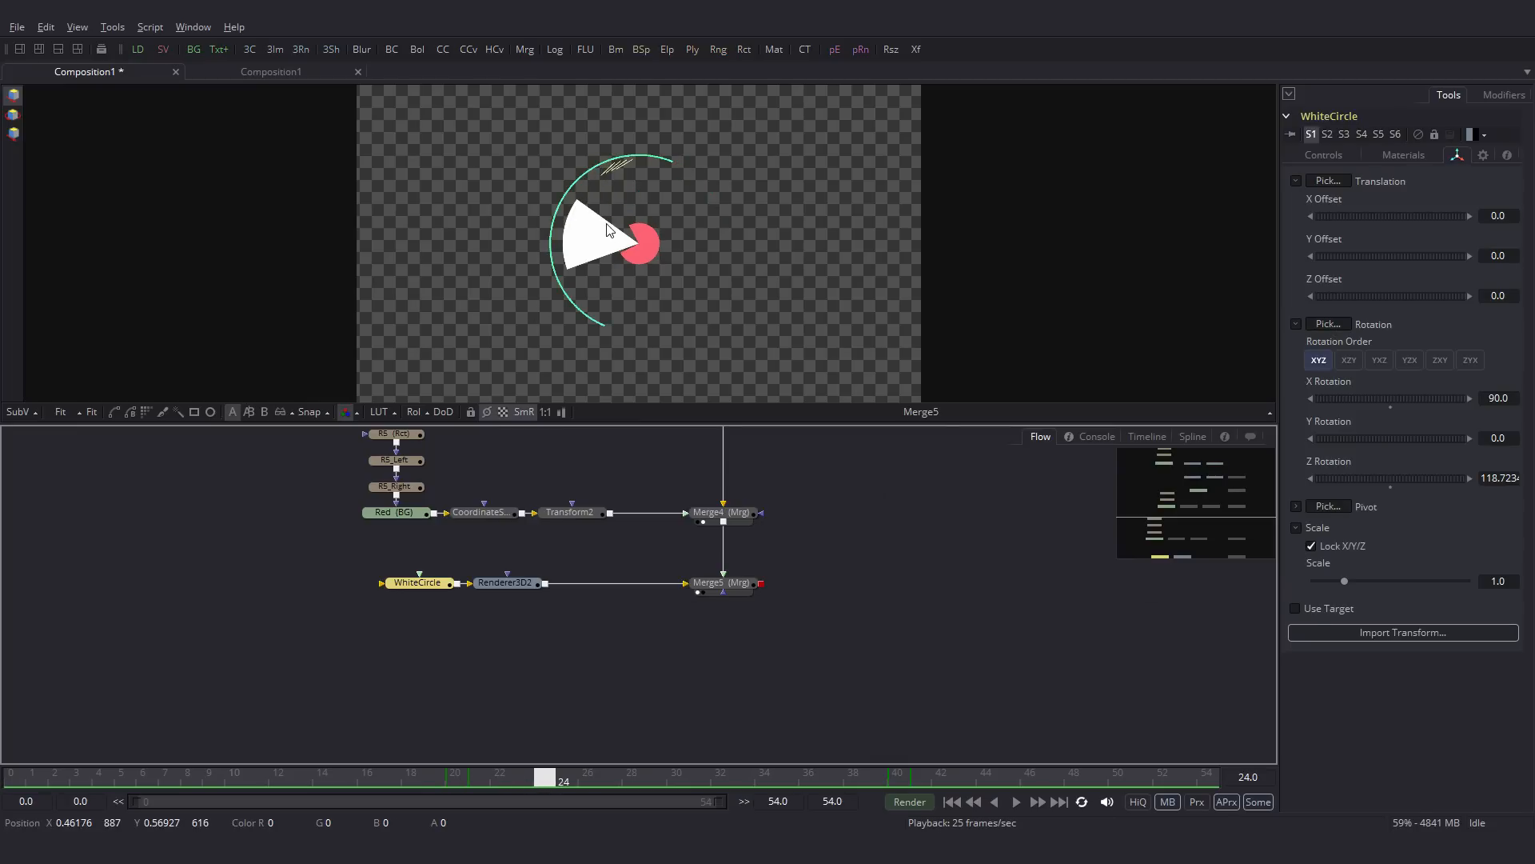
Step: Switch Renderer3D2 to OpenGL Renderer and enable Accumulation Effects with Quality 10 and DoF blur of about 0.005
{"action": "left_click", "coordinate": [526, 586]}
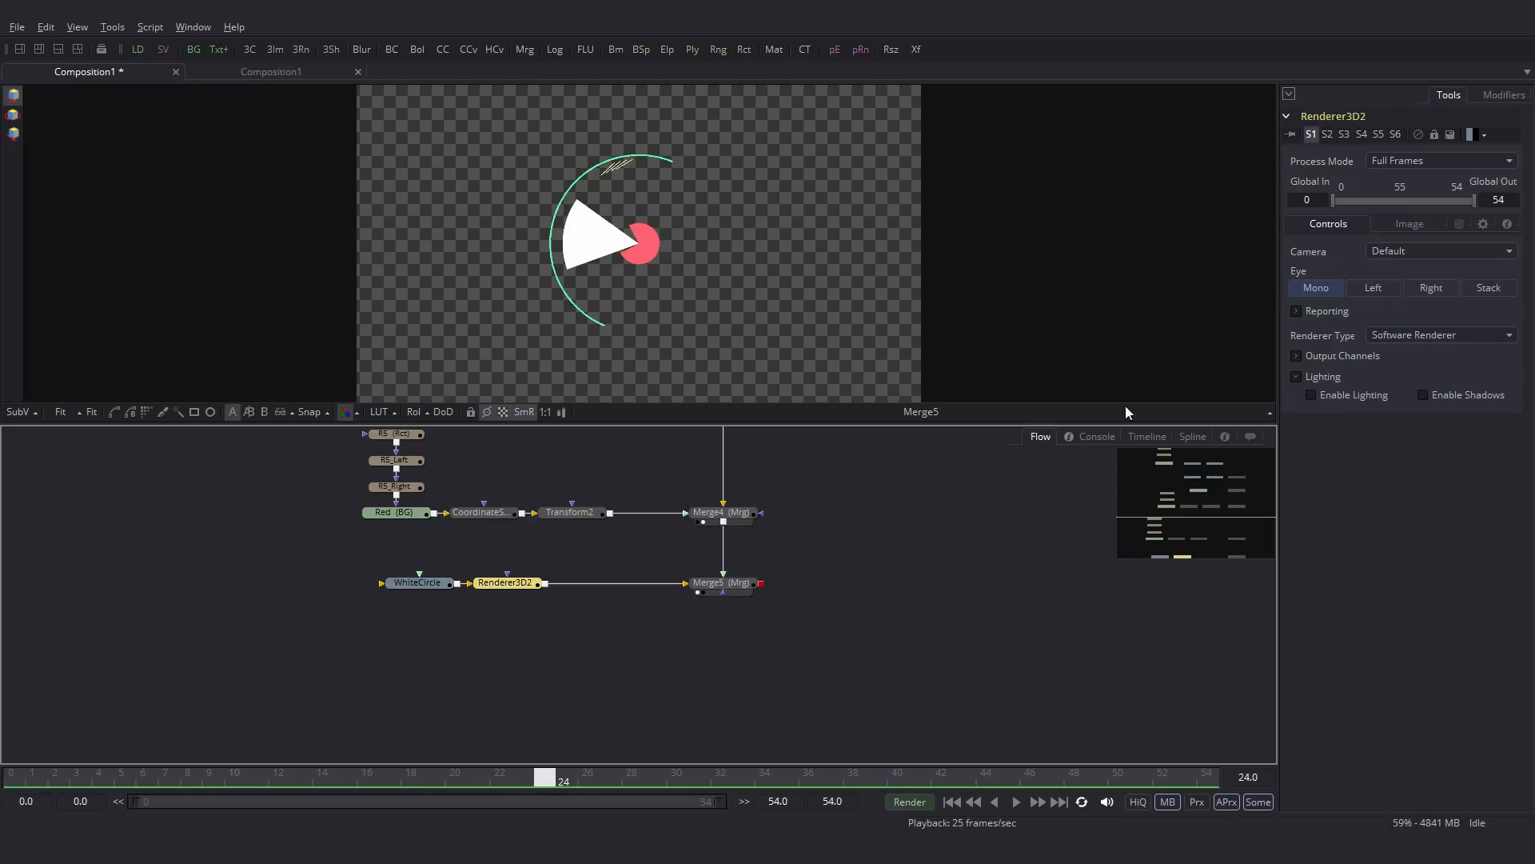
{"action": "left_click", "coordinate": [1411, 334]}
{"action": "left_click", "coordinate": [1419, 309]}
{"action": "left_click", "coordinate": [1297, 397]}
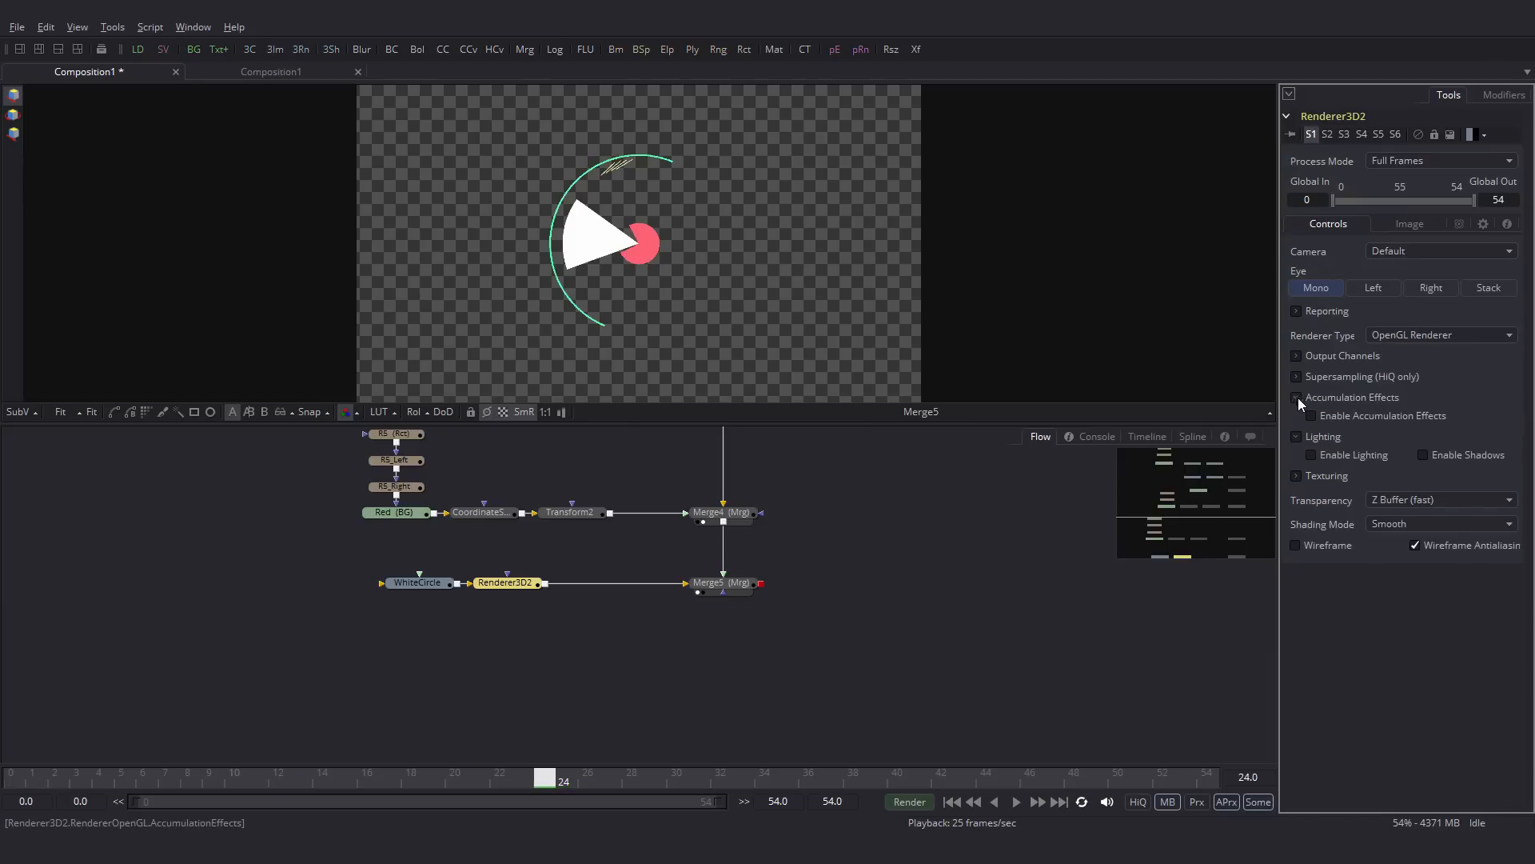
{"action": "left_click", "coordinate": [1313, 415]}
{"action": "left_click_drag", "start_coordinate": [1346, 468], "coordinate": [1471, 470]}
{"action": "left_click_drag", "start_coordinate": [1346, 511], "coordinate": [1316, 512]}
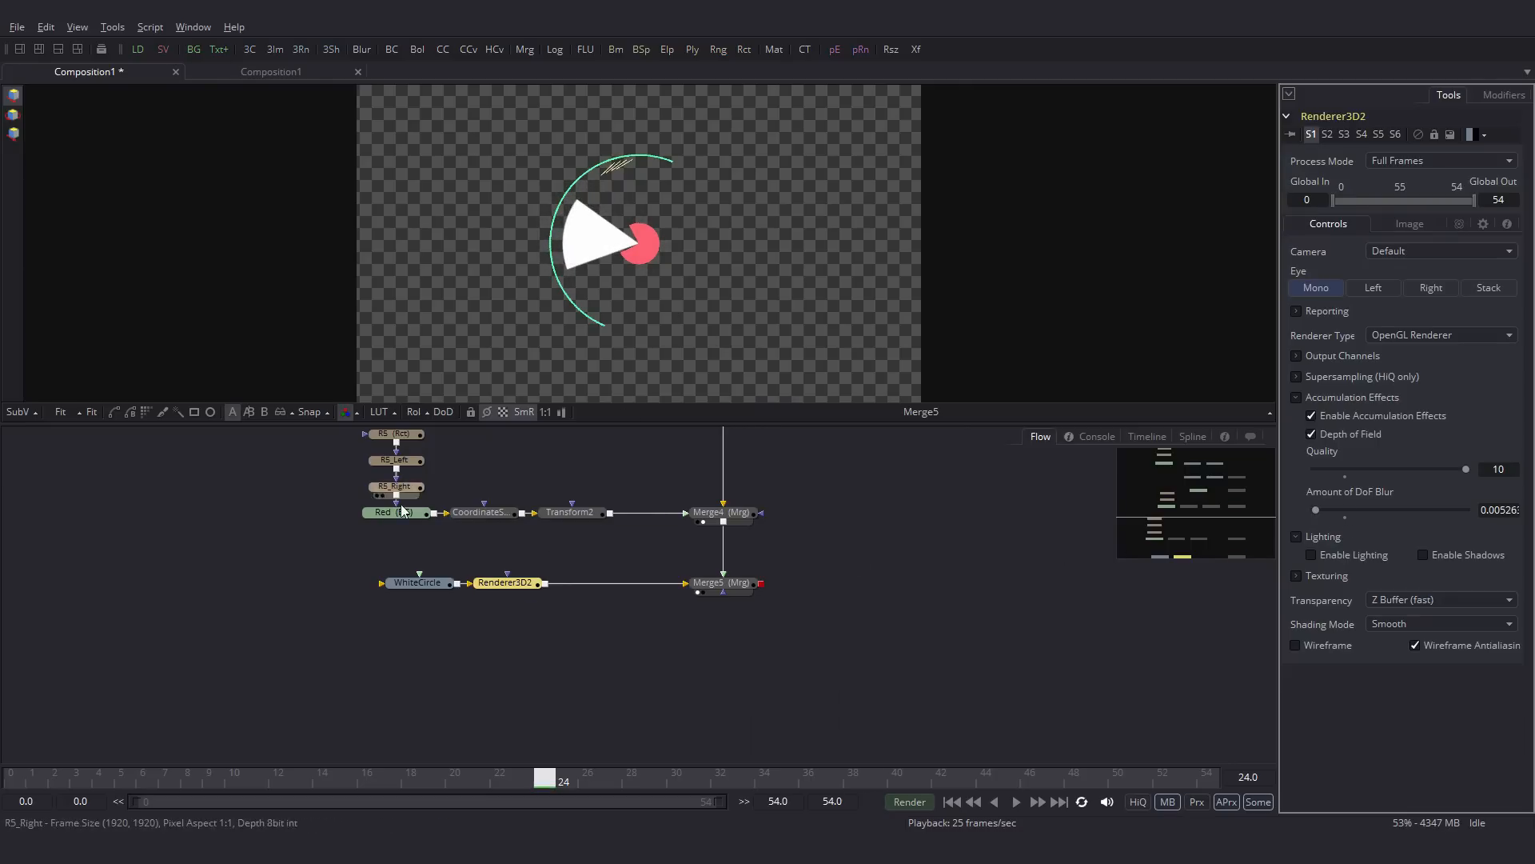
Step: Enable Motion Blur on the R5 rectangle mask with Quality 10 and Shutter Angle about 236.6
{"action": "left_click", "coordinate": [404, 436]}
{"action": "scroll", "coordinate": [407, 441], "scroll_direction": "up", "scroll_amount": 1}
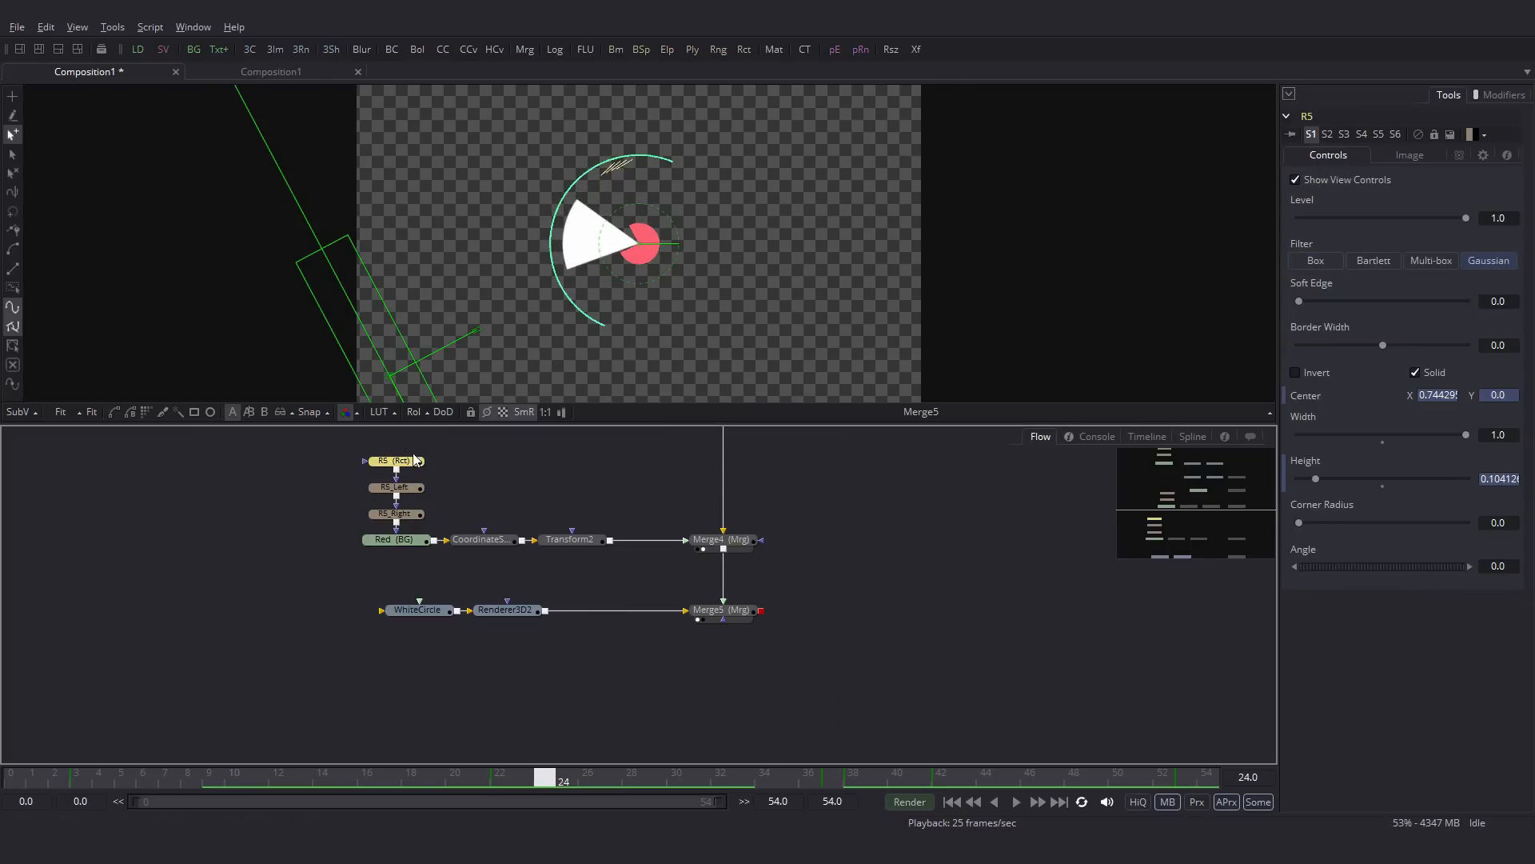
{"action": "left_click", "coordinate": [1460, 155]}
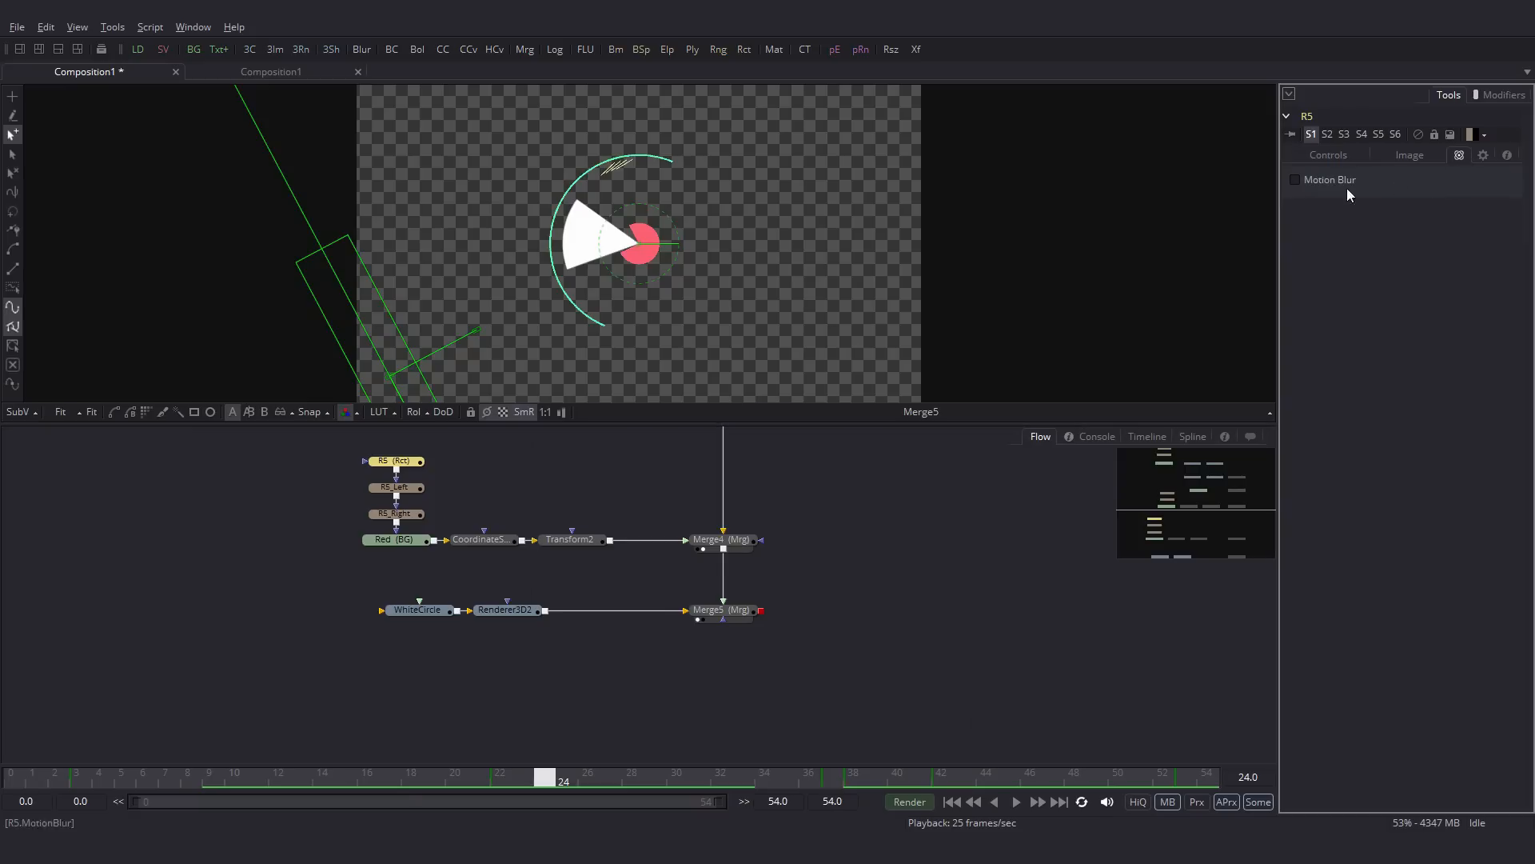
{"action": "left_click", "coordinate": [1294, 181]}
{"action": "left_click_drag", "start_coordinate": [1333, 218], "coordinate": [1465, 217]}
{"action": "left_click", "coordinate": [1408, 264]}
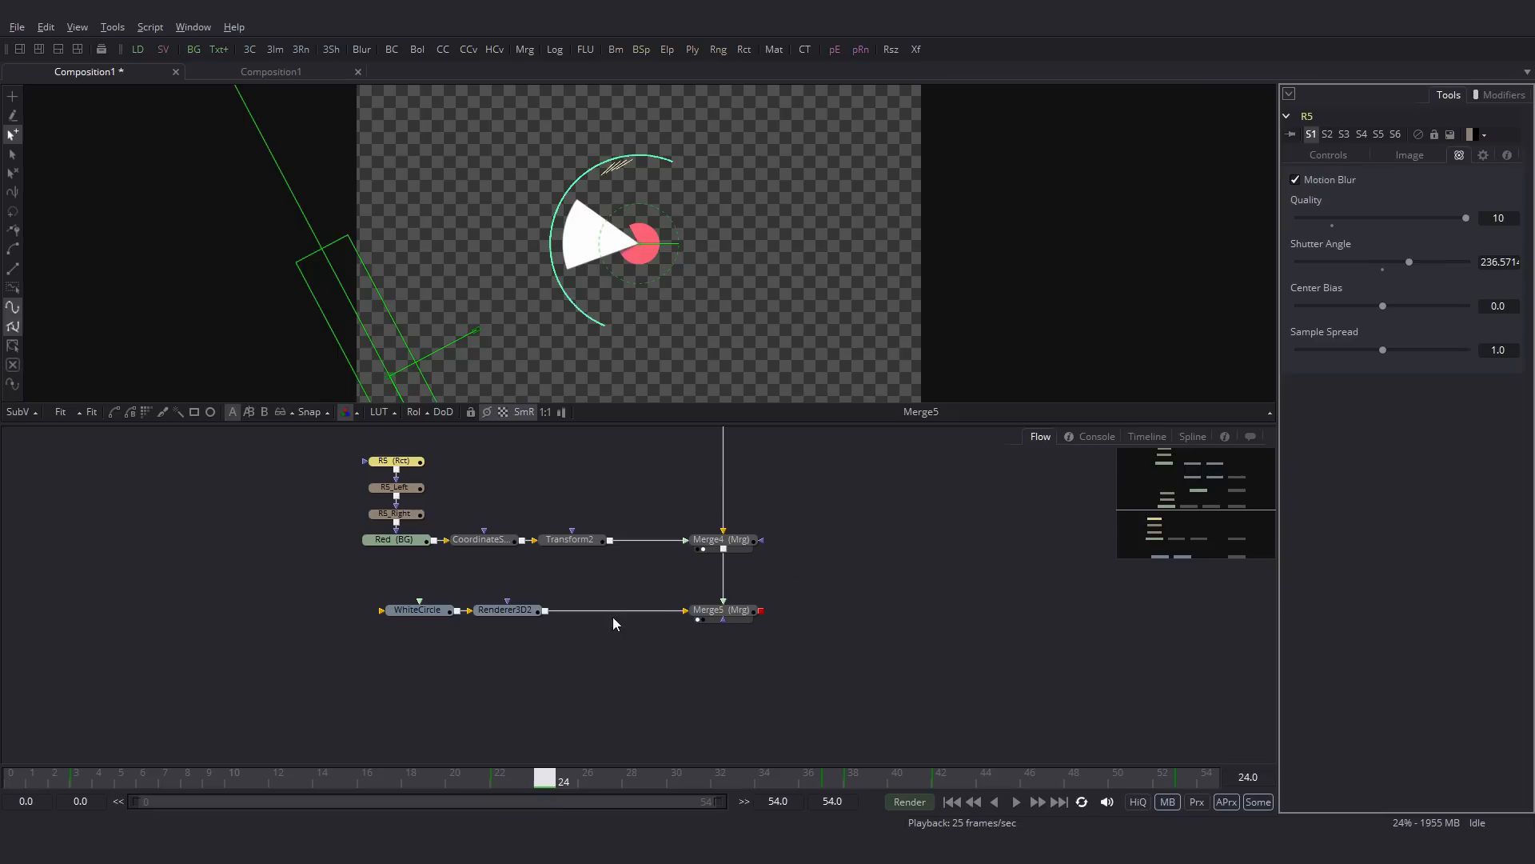
Step: Add a Background node below the Renderer3D2 row, merge the Merge5 result over it, and view the new merge
{"action": "left_click_drag", "start_coordinate": [701, 627], "coordinate": [689, 656]}
{"action": "left_click", "coordinate": [642, 715]}
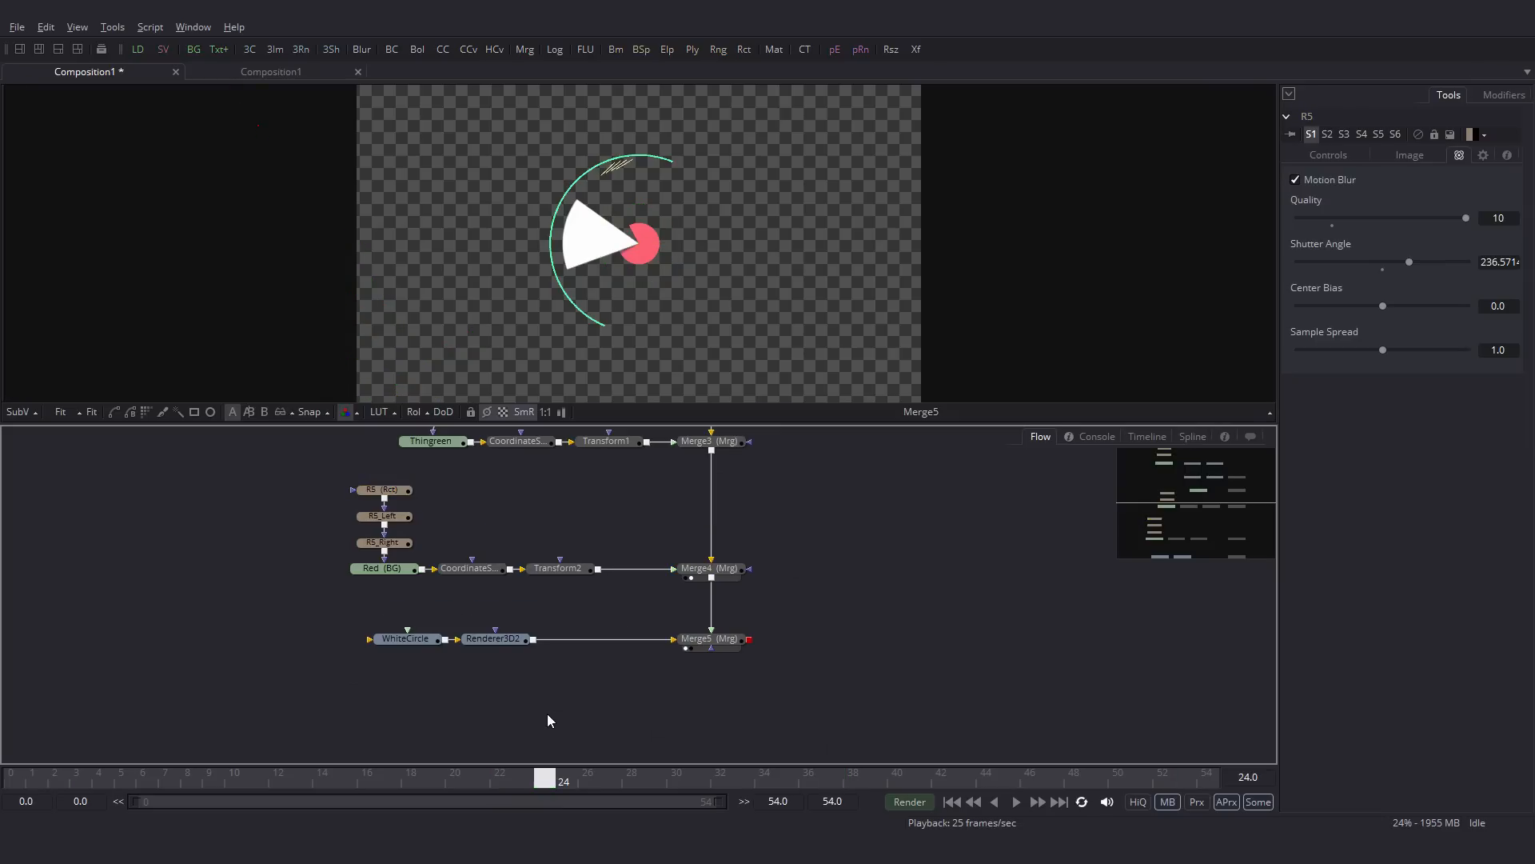
{"action": "key", "text": "ctrl+space"}
{"action": "type", "text": "backgr"}
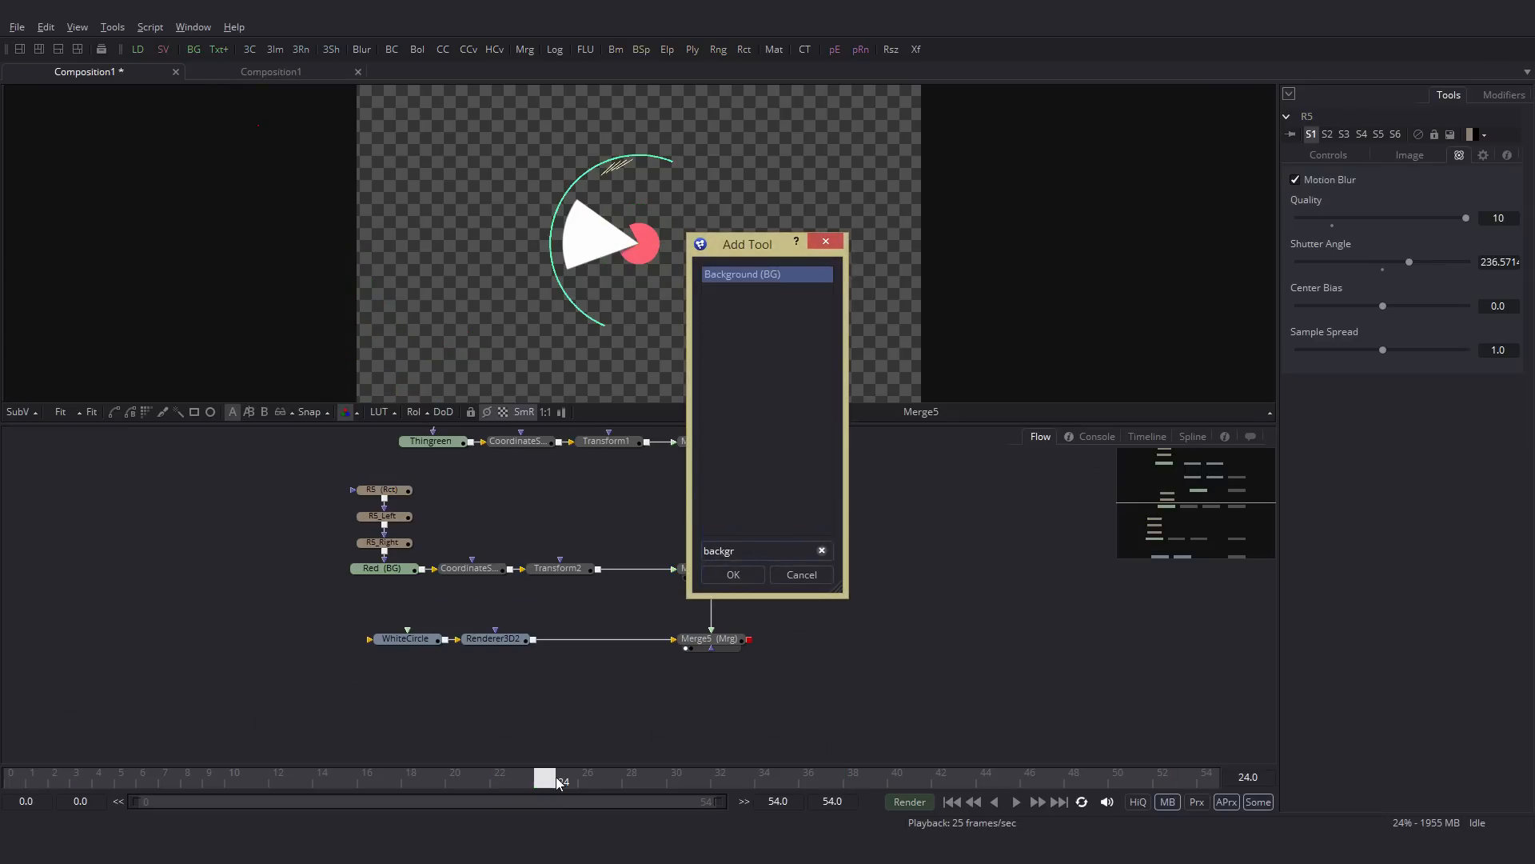
{"action": "key", "text": "Return"}
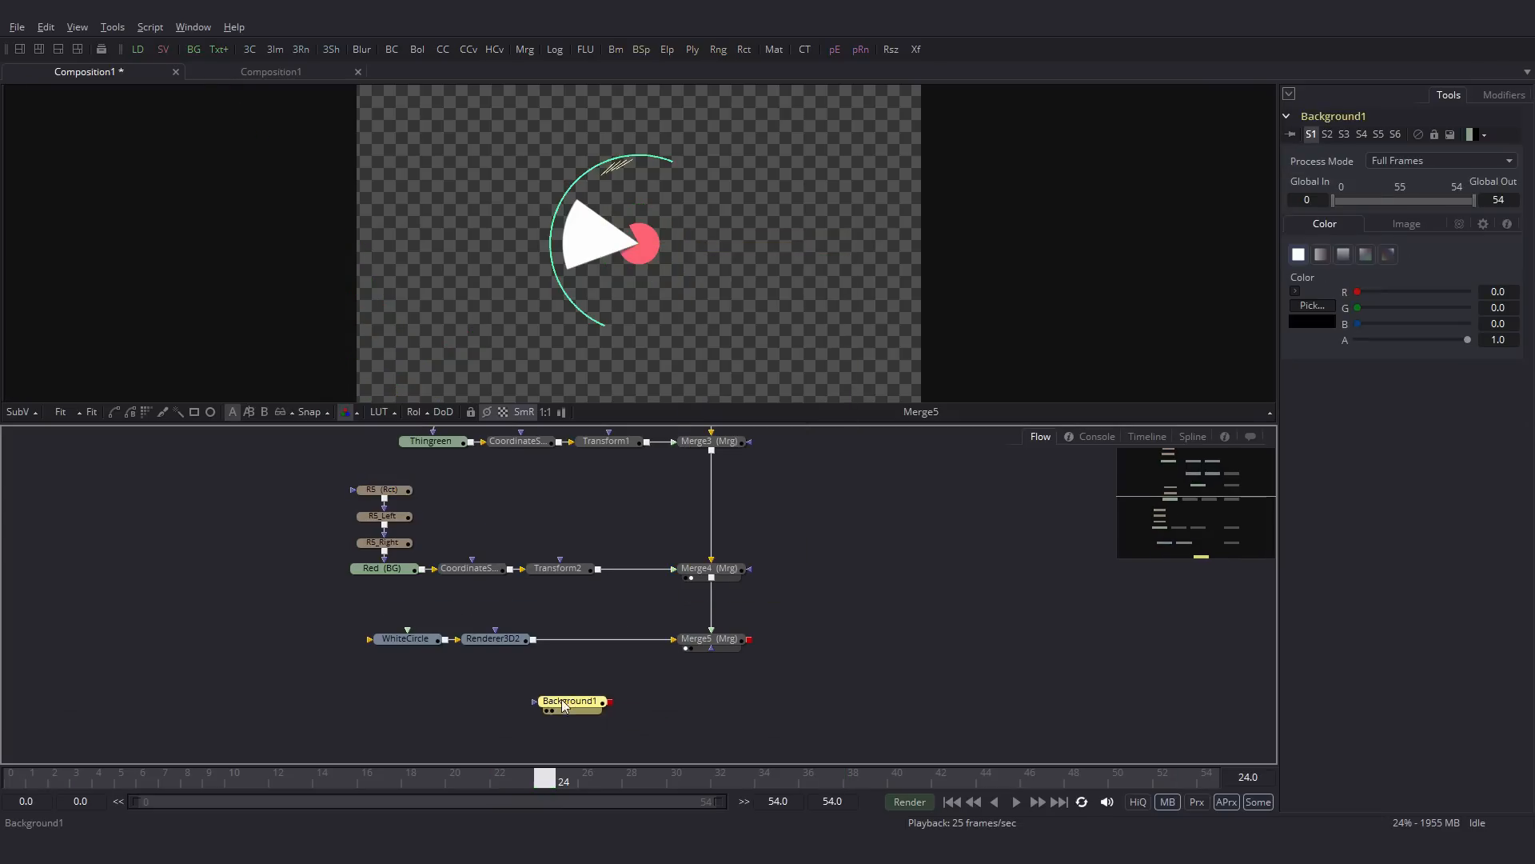
{"action": "left_click_drag", "start_coordinate": [757, 640], "coordinate": [592, 702]}
{"action": "key", "text": "1"}
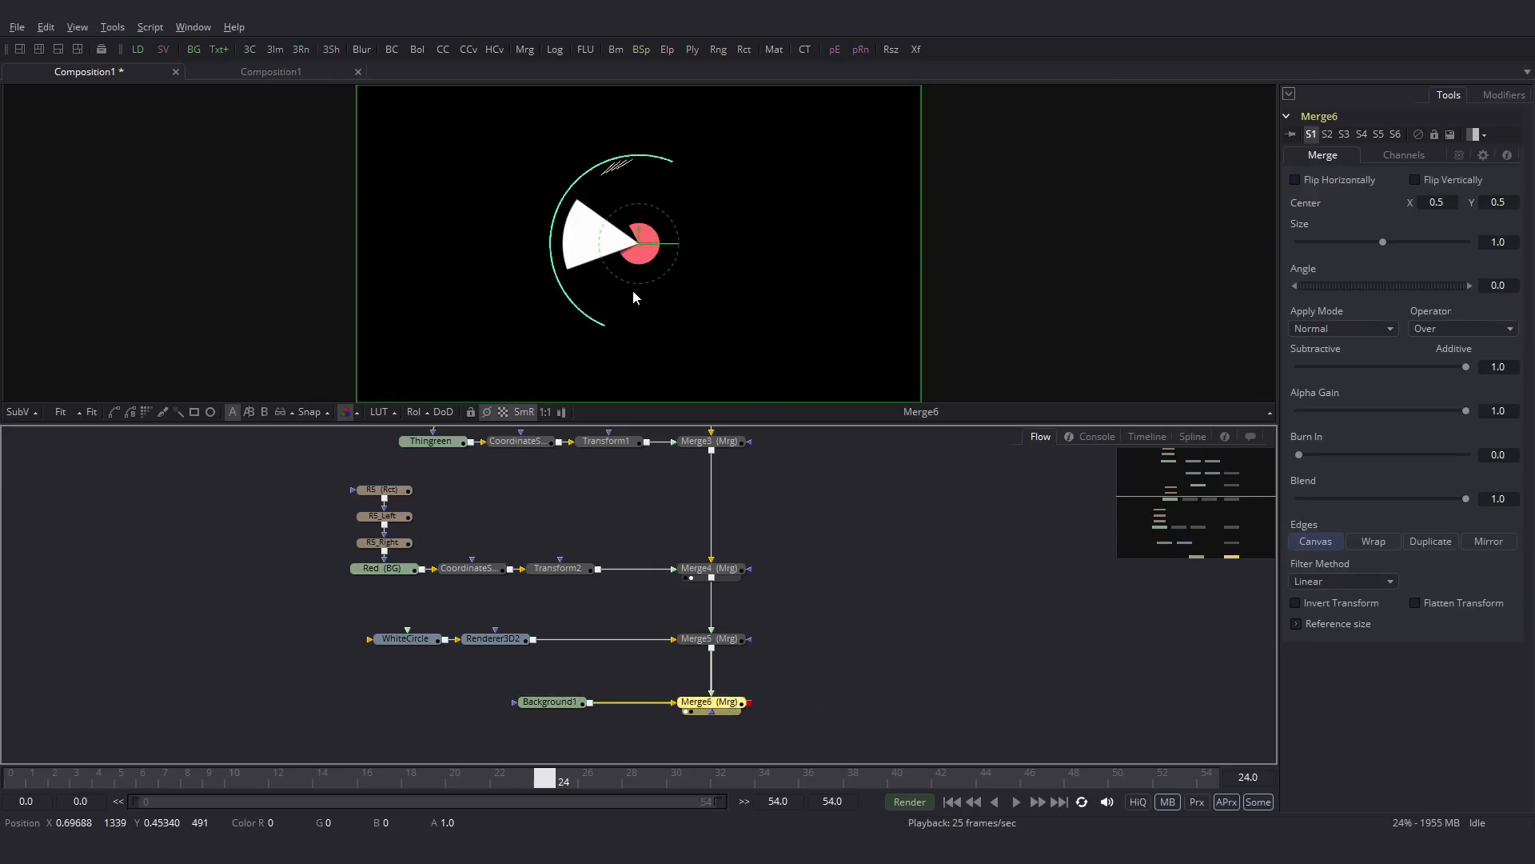
Step: Set the new Background's colour to a very dark grey with a Value of about 0.067
{"action": "left_click", "coordinate": [530, 706]}
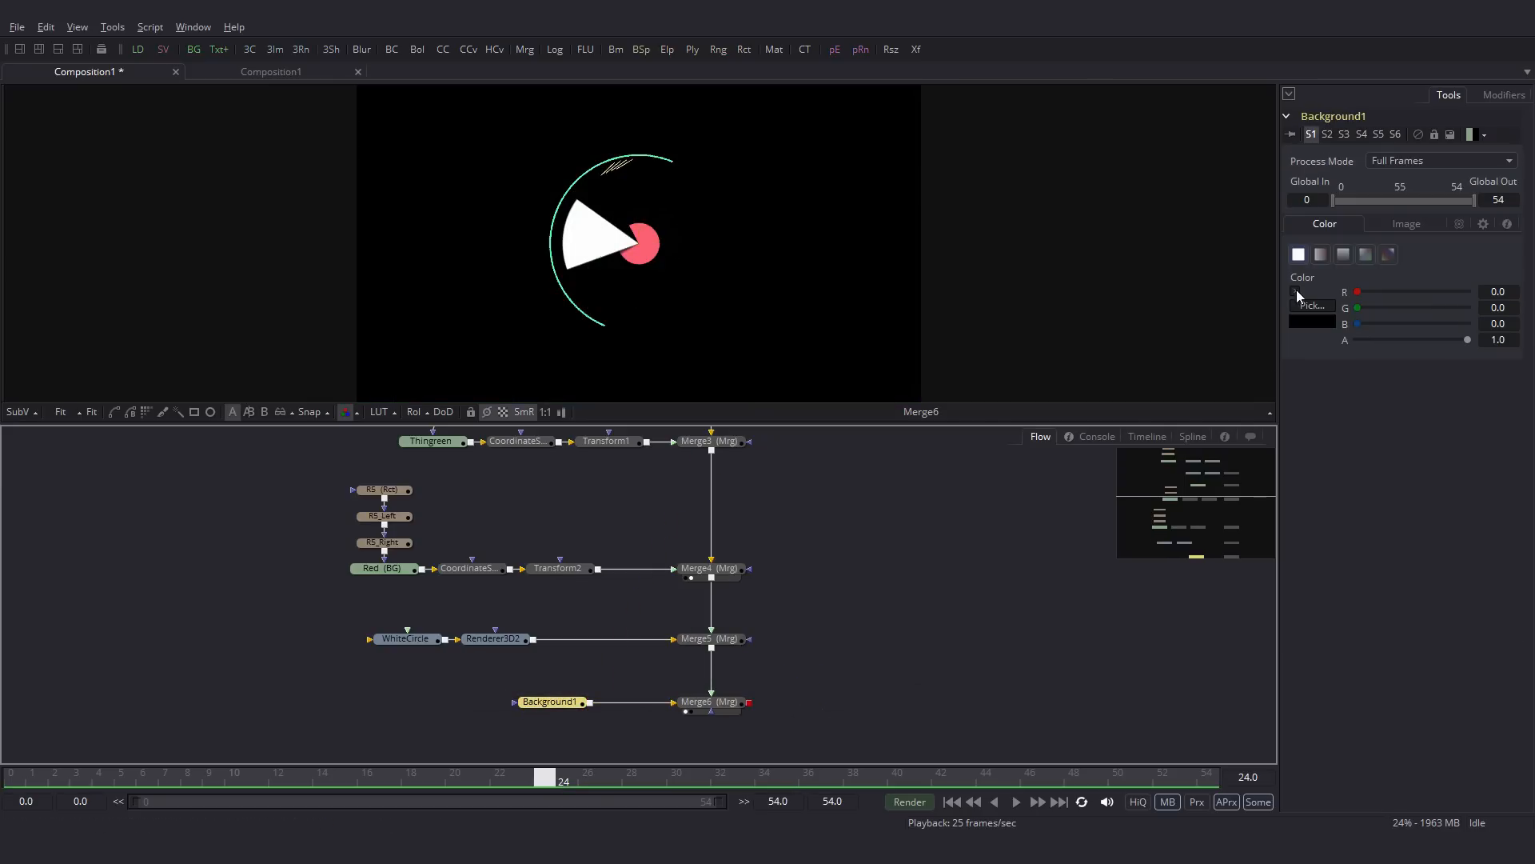
{"action": "left_click", "coordinate": [1297, 292]}
{"action": "left_click", "coordinate": [1439, 400]}
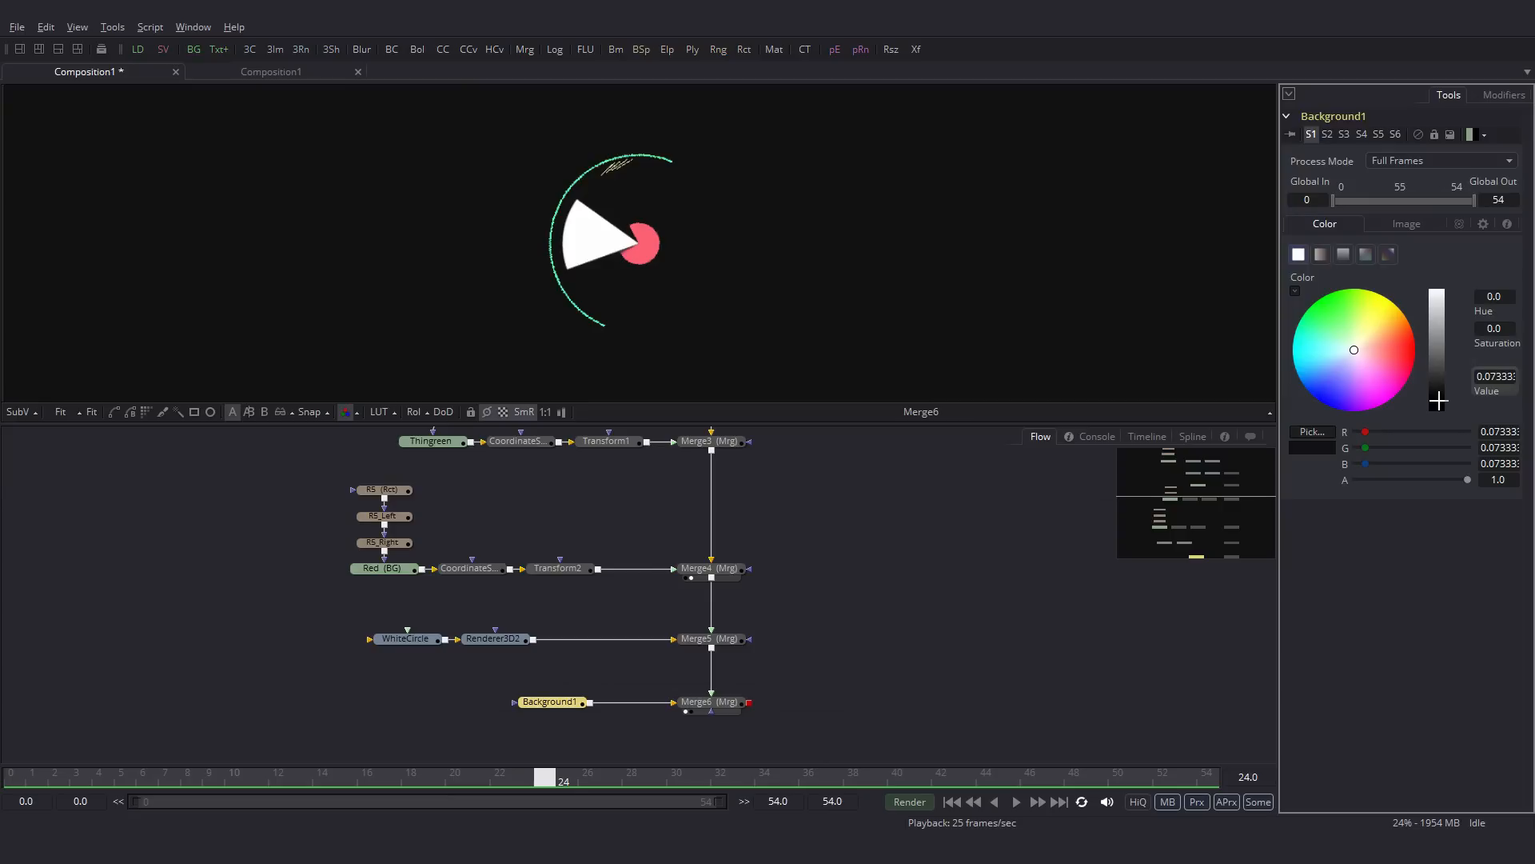
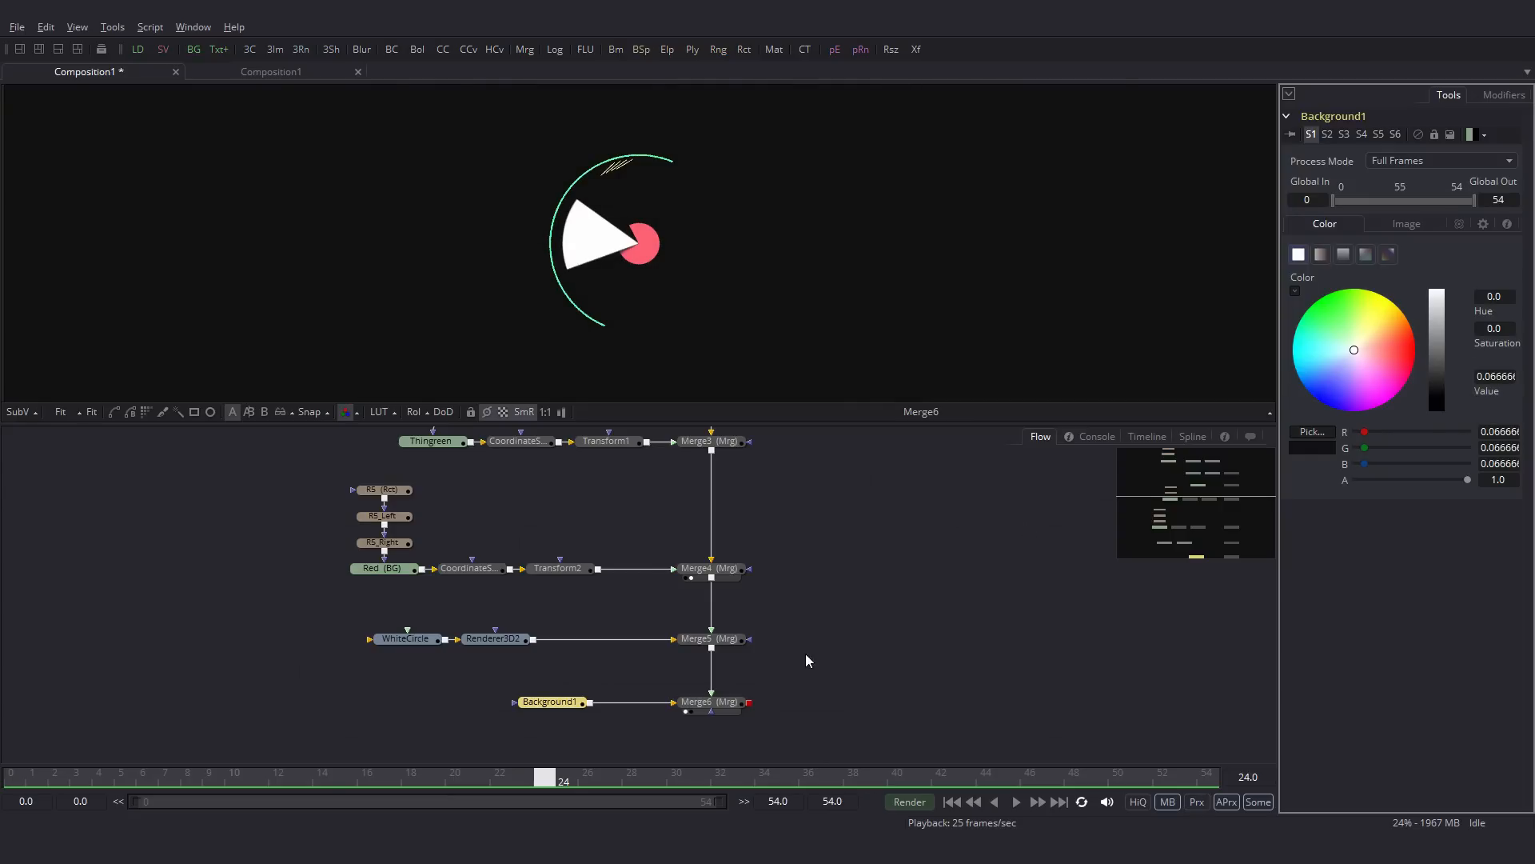
Step: Add a Color Corrector after Merge6 and mask it with an inverted, soft-edged ellipse enlarged to nearly fill the frame
{"action": "left_click", "coordinate": [722, 701]}
{"action": "left_click", "coordinate": [443, 49]}
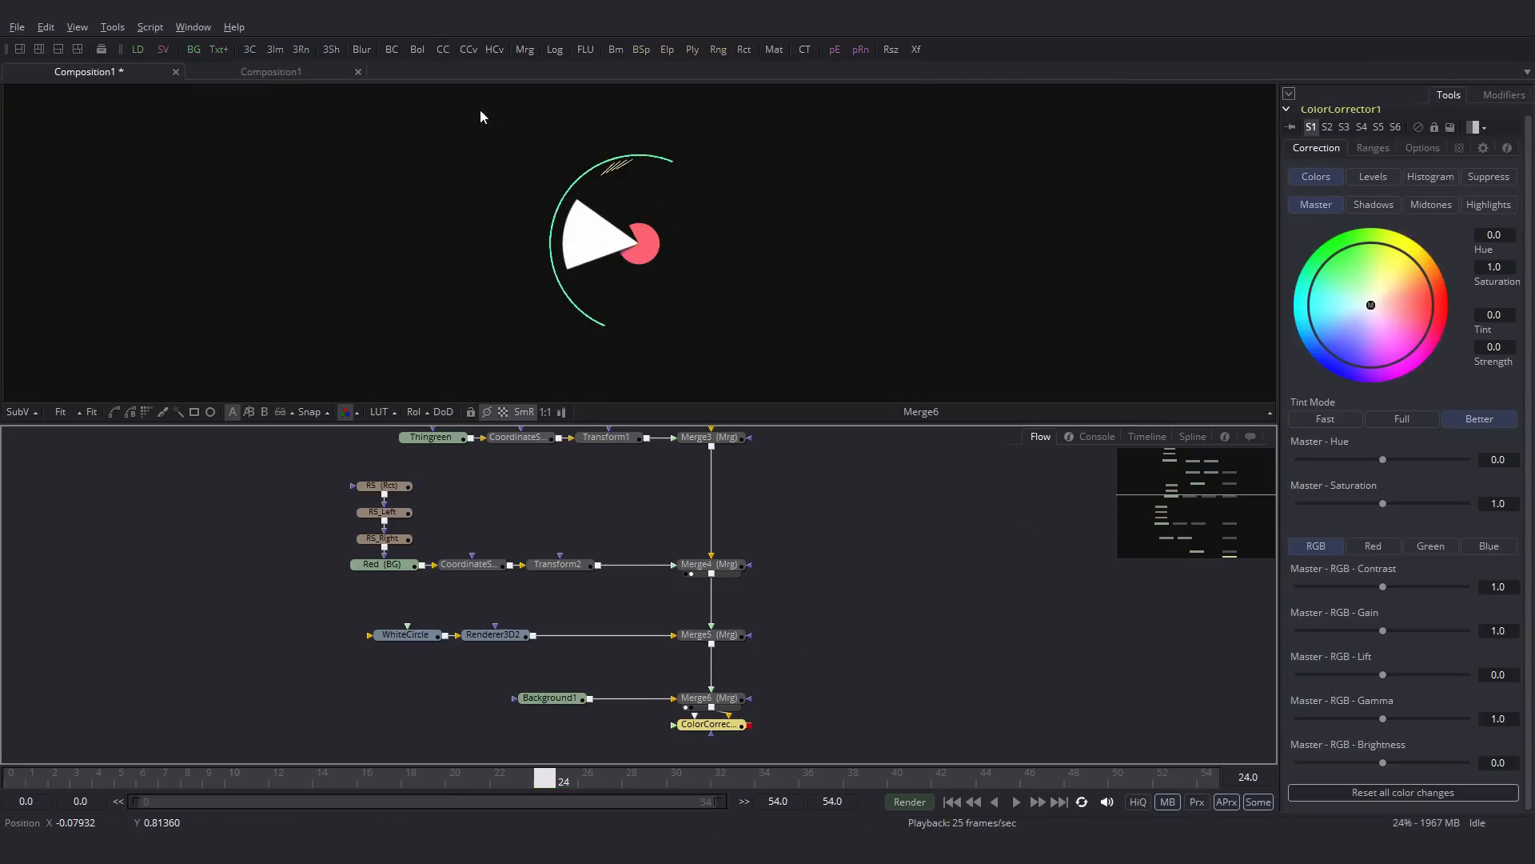
{"action": "left_click_drag", "start_coordinate": [711, 729], "coordinate": [916, 706]}
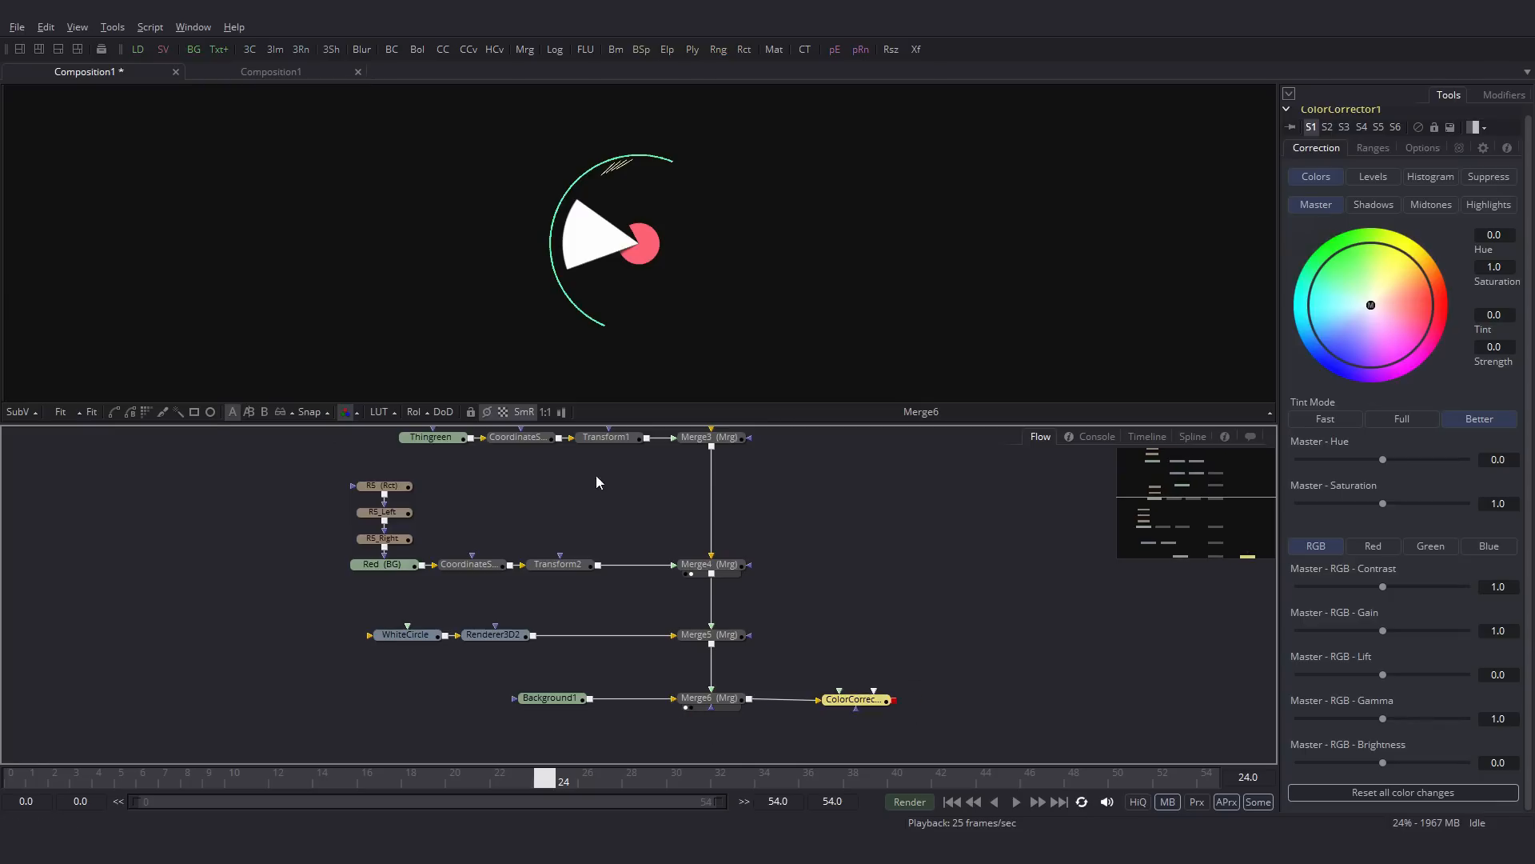
{"action": "left_click", "coordinate": [211, 413]}
{"action": "left_click", "coordinate": [1296, 373]}
{"action": "left_click_drag", "start_coordinate": [1302, 299], "coordinate": [1419, 300]}
{"action": "left_click_drag", "start_coordinate": [780, 243], "coordinate": [830, 144]}
Step: Darken the vignette by setting ColorCorrector1's master Gamma to about 0.895 and Lift to about -0.048, viewing its output
{"action": "left_click", "coordinate": [854, 699]}
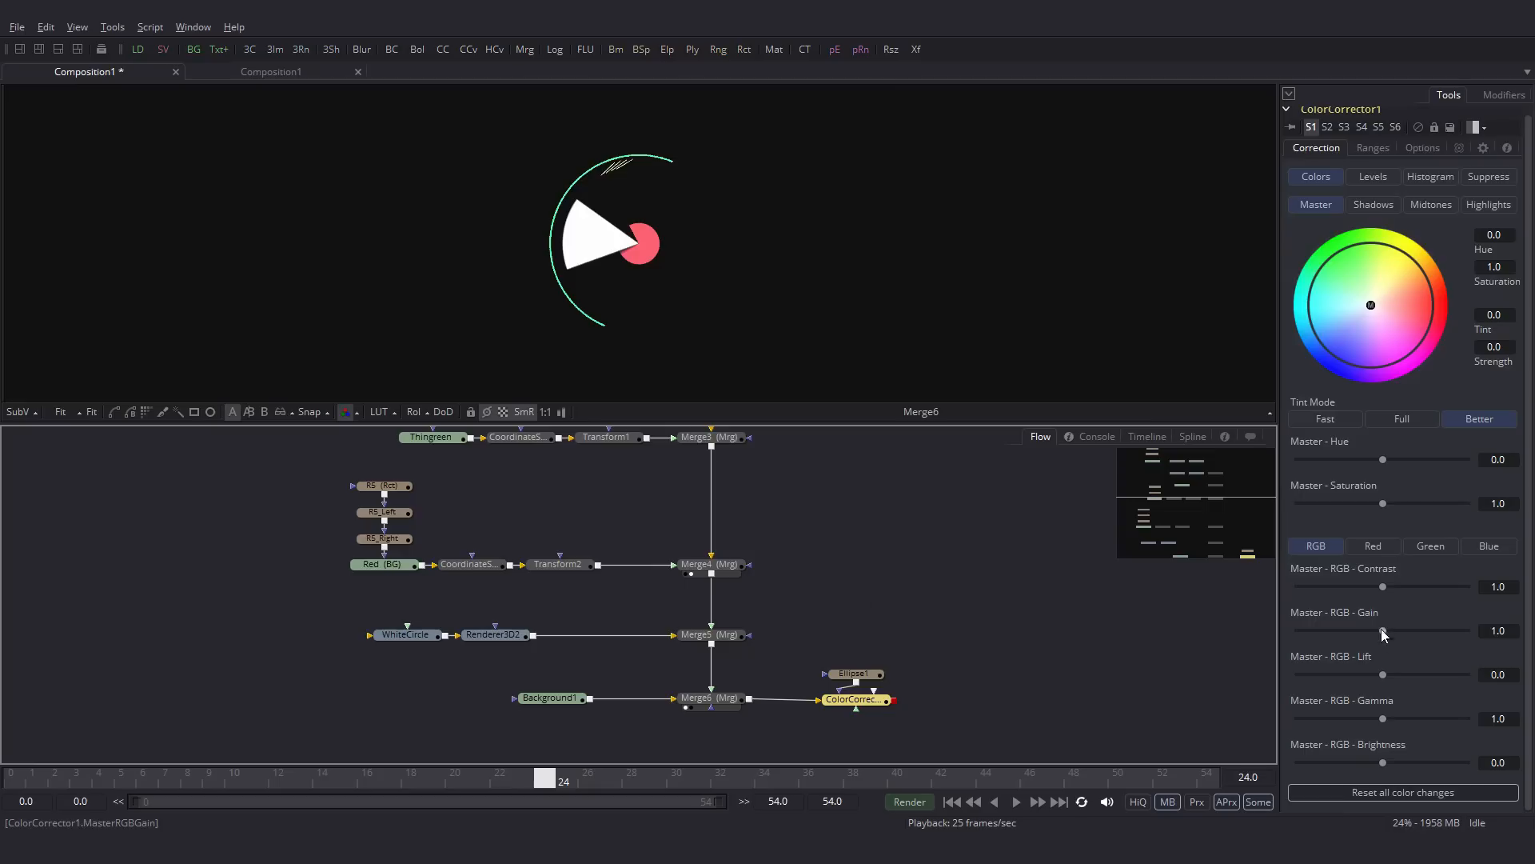
{"action": "left_click_drag", "start_coordinate": [1381, 719], "coordinate": [1362, 728]}
{"action": "left_click_drag", "start_coordinate": [856, 699], "coordinate": [826, 301]}
{"action": "left_click_drag", "start_coordinate": [1361, 719], "coordinate": [1377, 673]}
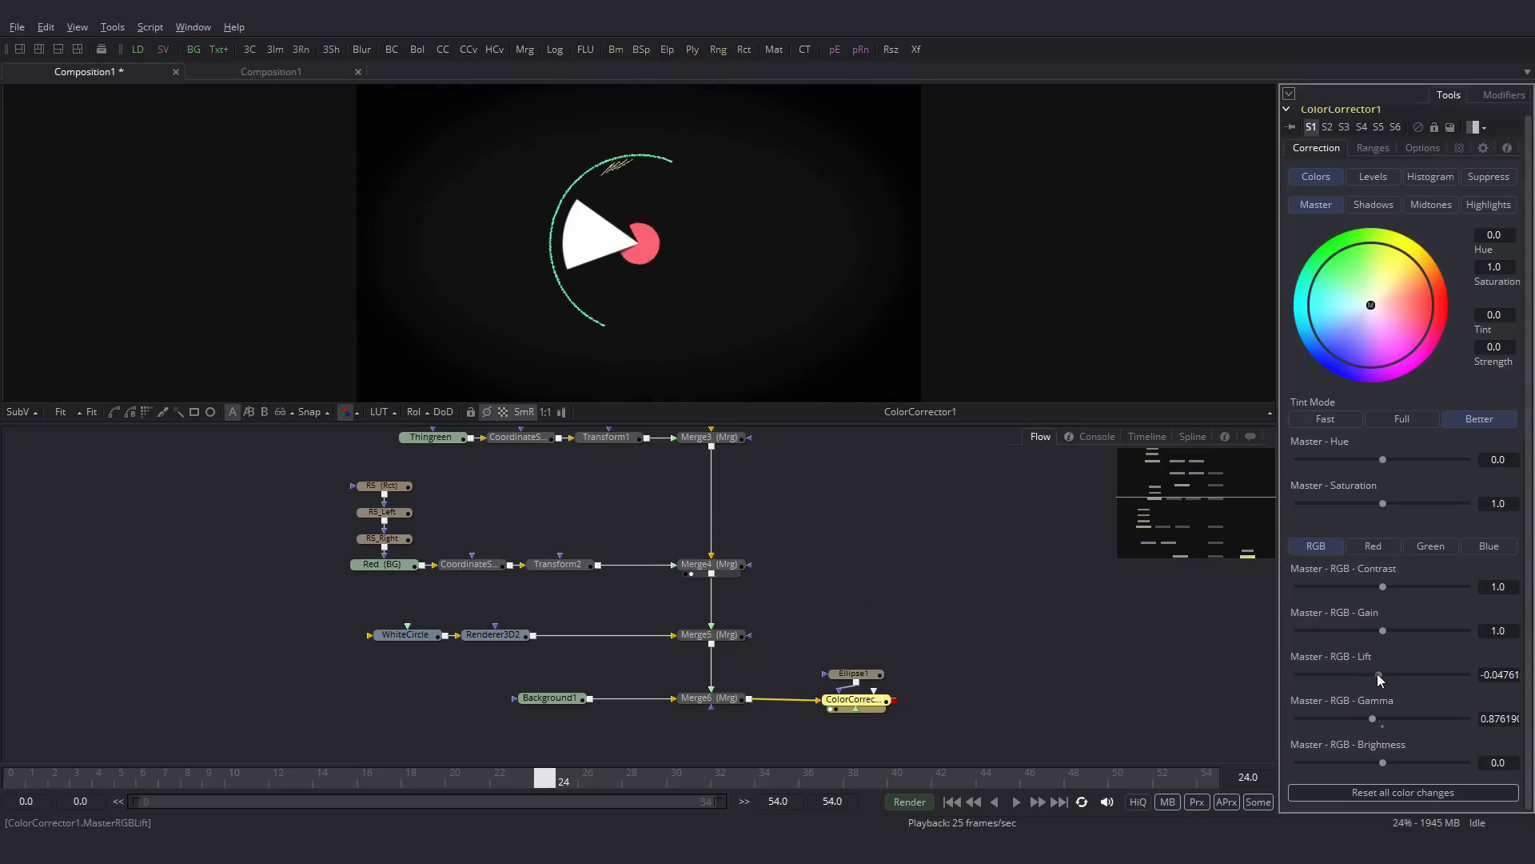
Step: Play the vignetted animation from the first frame, stop it and scrub to frame 13
{"action": "left_click", "coordinate": [25, 787]}
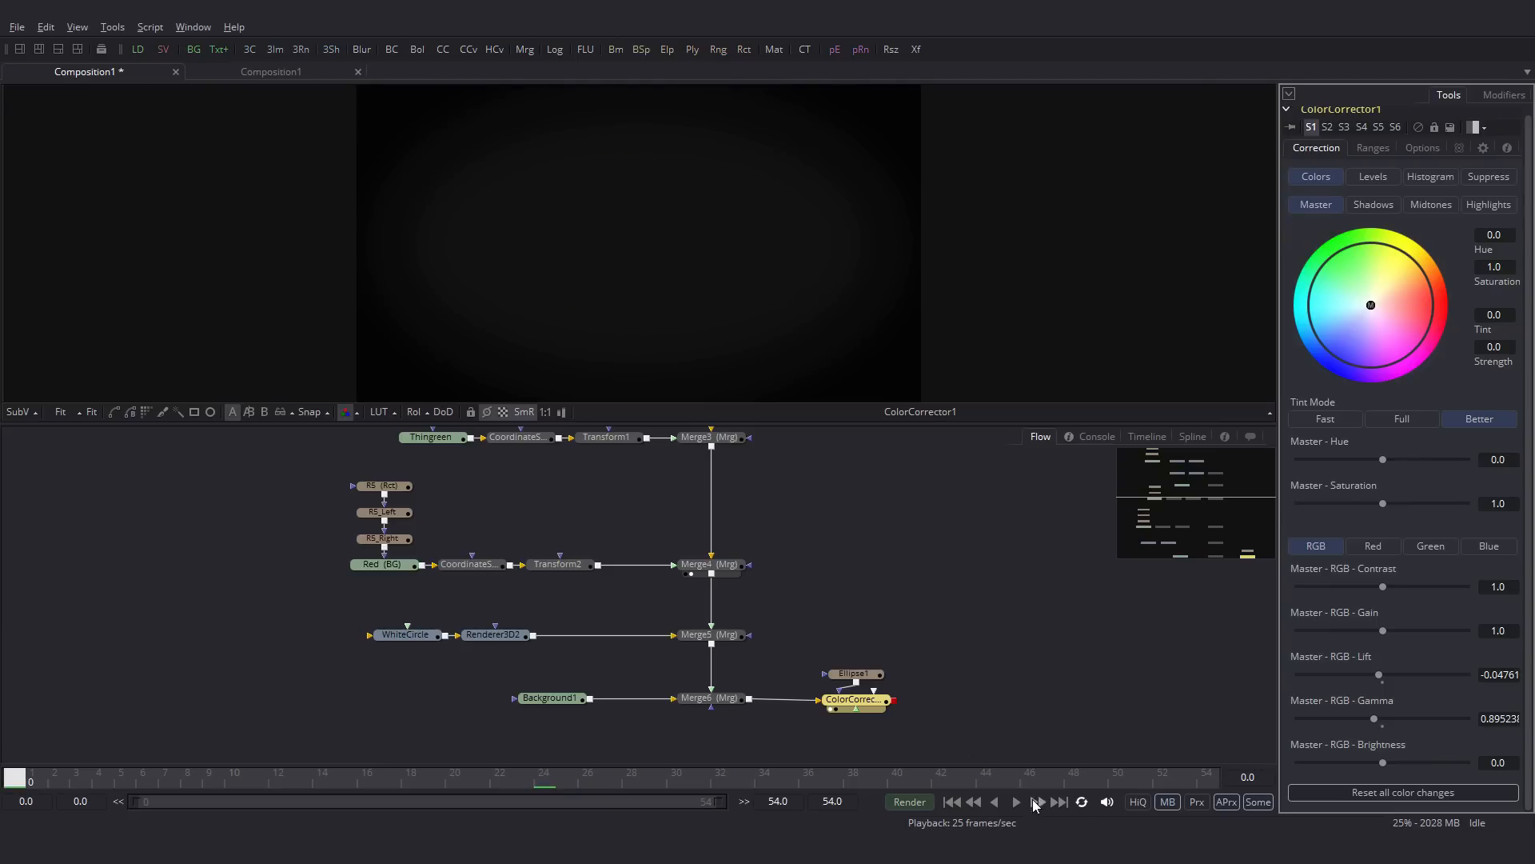
{"action": "left_click", "coordinate": [1016, 802]}
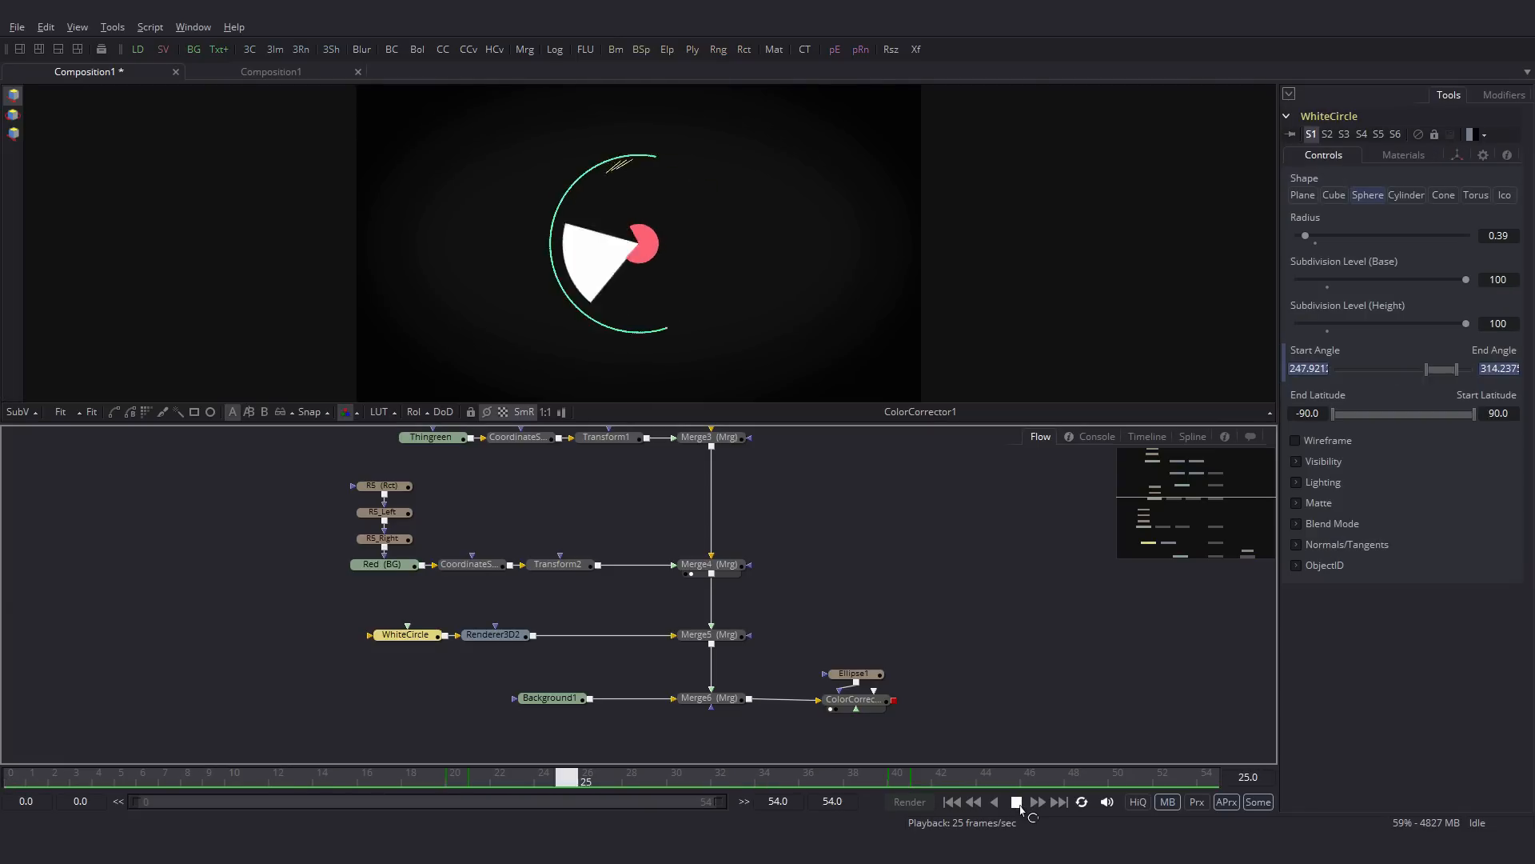
{"action": "left_click", "coordinate": [1017, 806]}
{"action": "left_click_drag", "start_coordinate": [339, 771], "coordinate": [299, 772]}
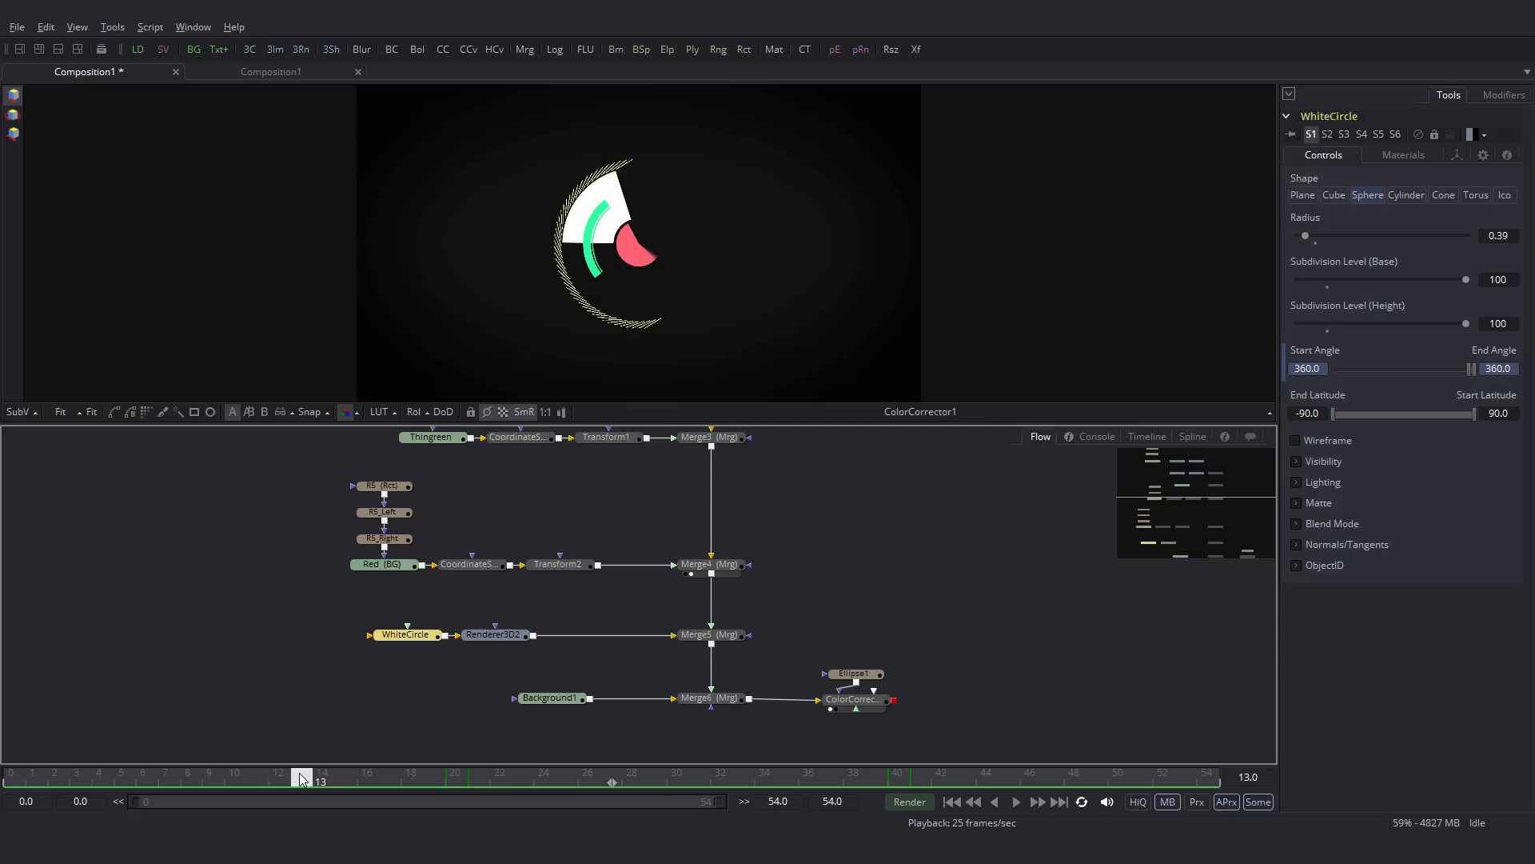
Step: Insert a Create Bump Map node between Merge5 and Merge6
{"action": "left_click", "coordinate": [721, 638]}
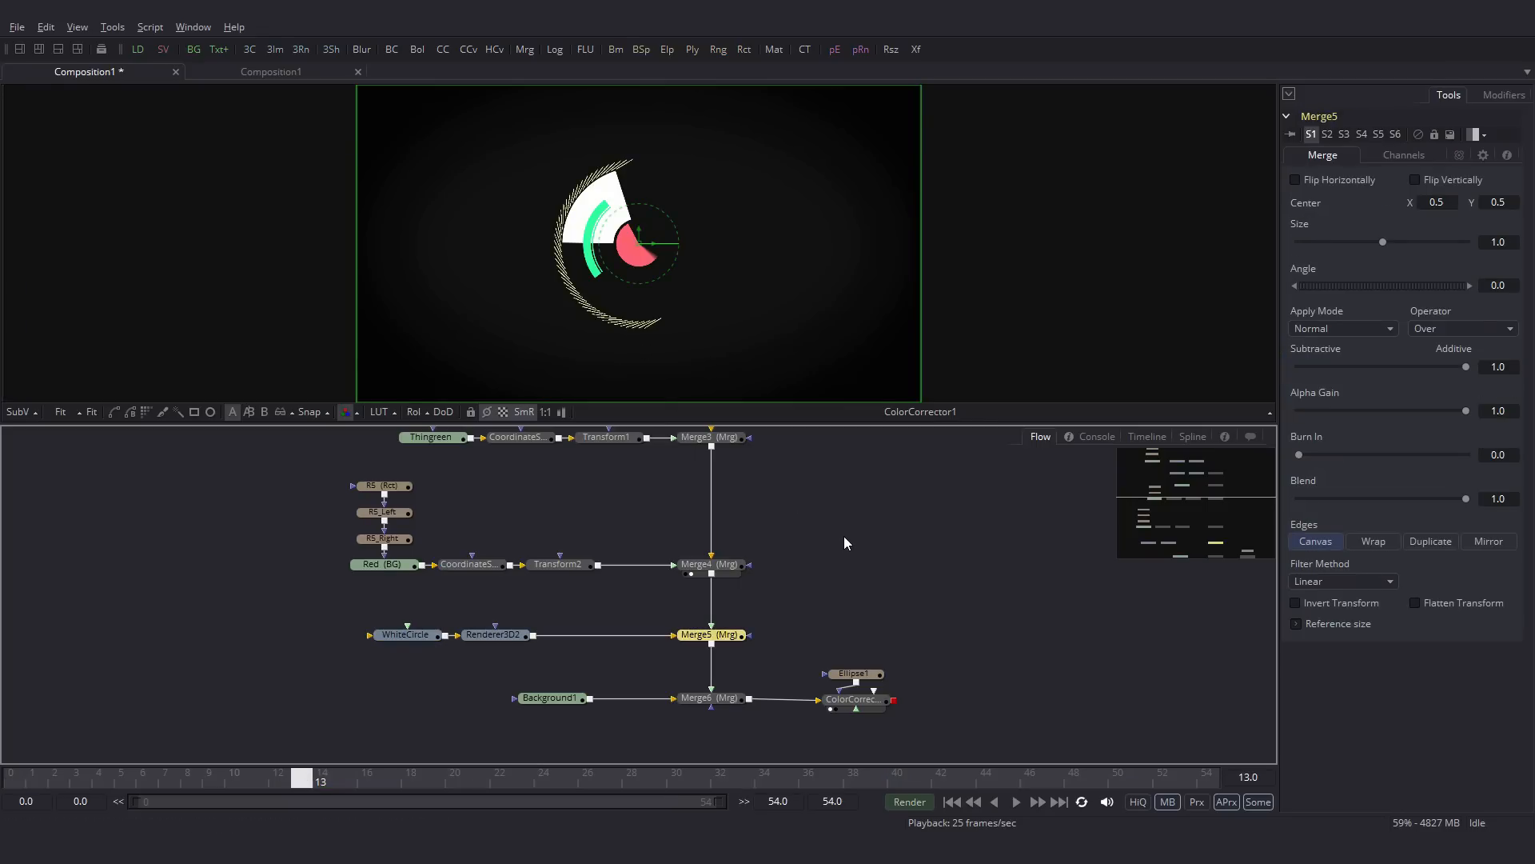
{"action": "key", "text": "shift+space"}
{"action": "type", "text": "create"}
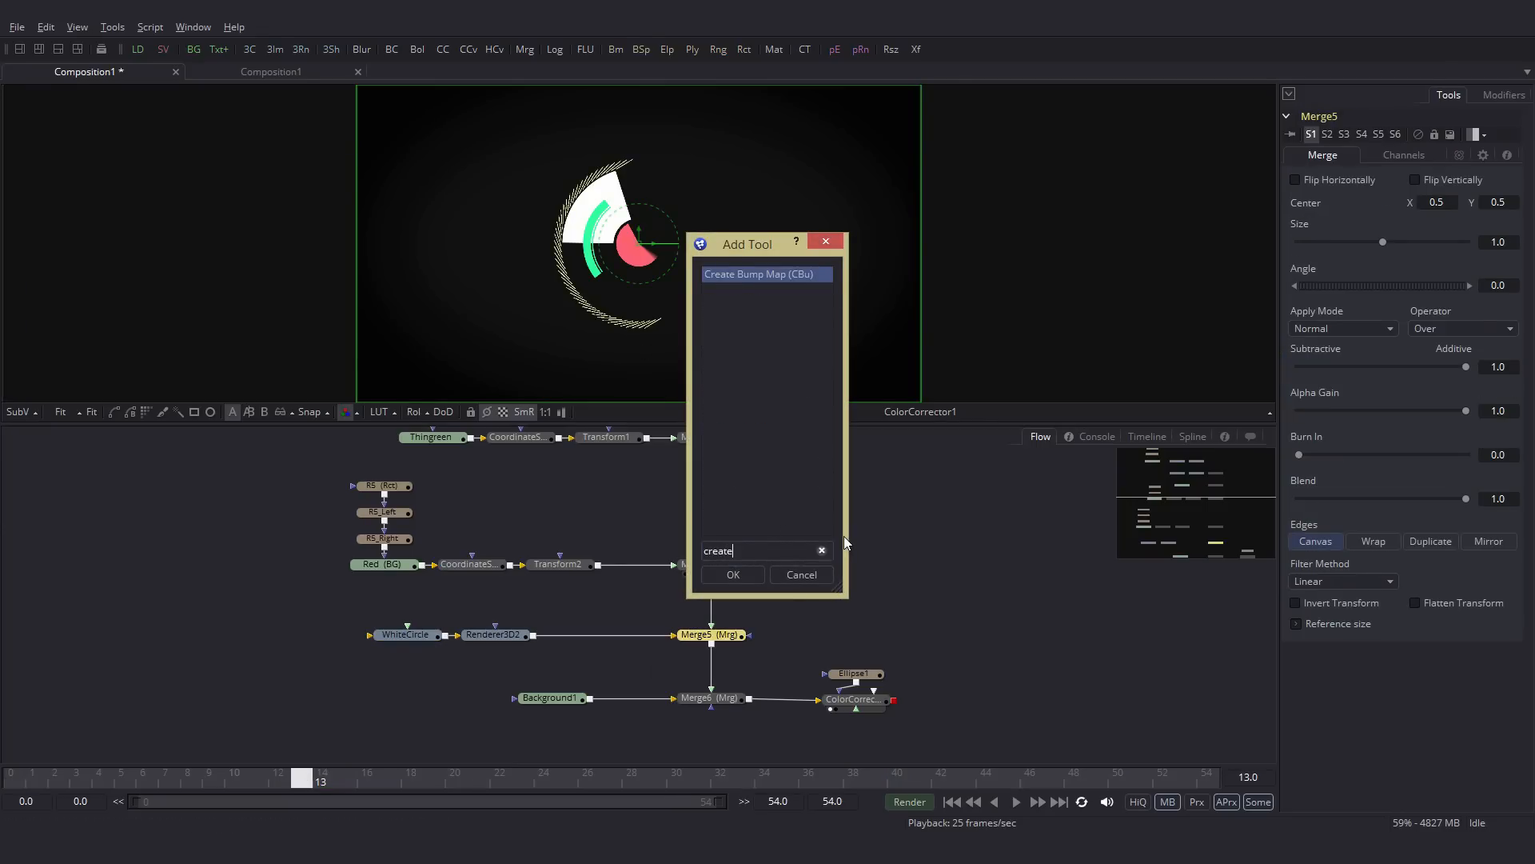
{"action": "left_click", "coordinate": [747, 578]}
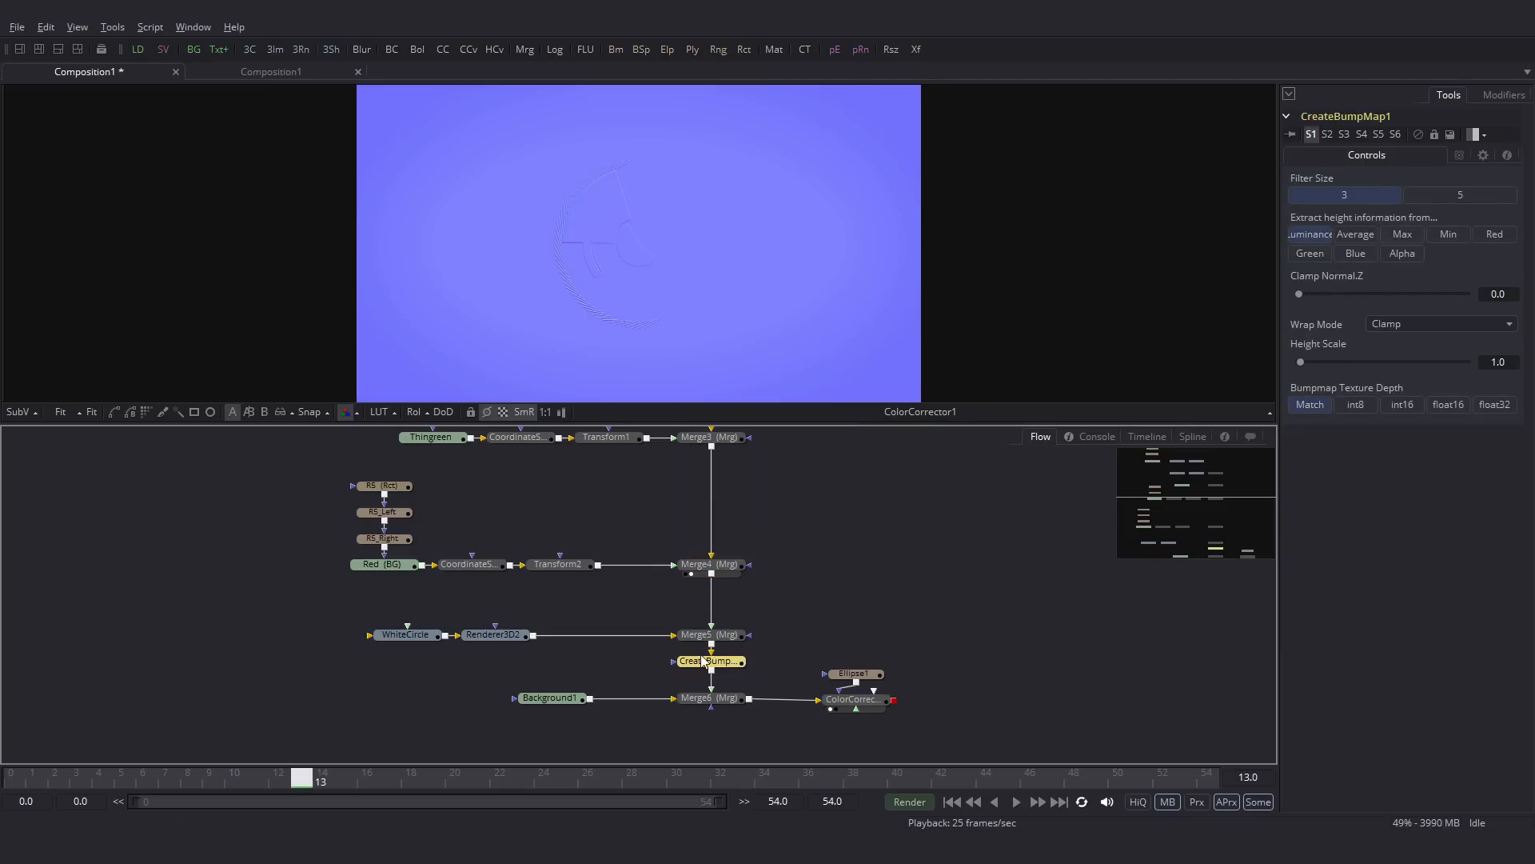
Step: Set the bump map's Filter Size to 5, Clamp Normal.Z to about 0.529 and Height Scale to about 51.9, and preview the animation
{"action": "left_click", "coordinate": [1447, 193]}
{"action": "left_click_drag", "start_coordinate": [1299, 294], "coordinate": [1364, 292]}
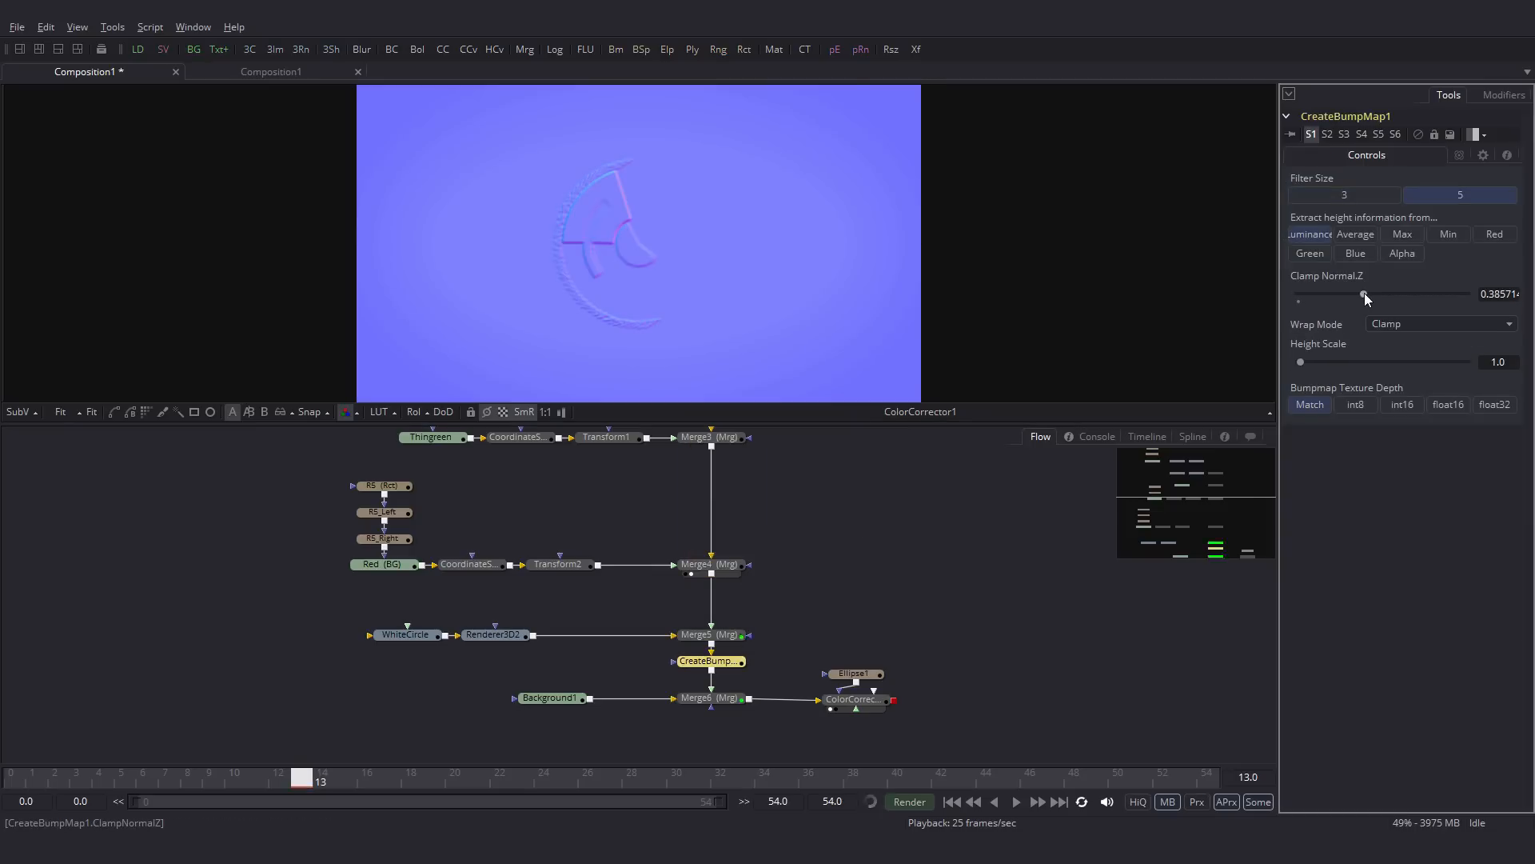
{"action": "left_click_drag", "start_coordinate": [1300, 361], "coordinate": [1373, 358]}
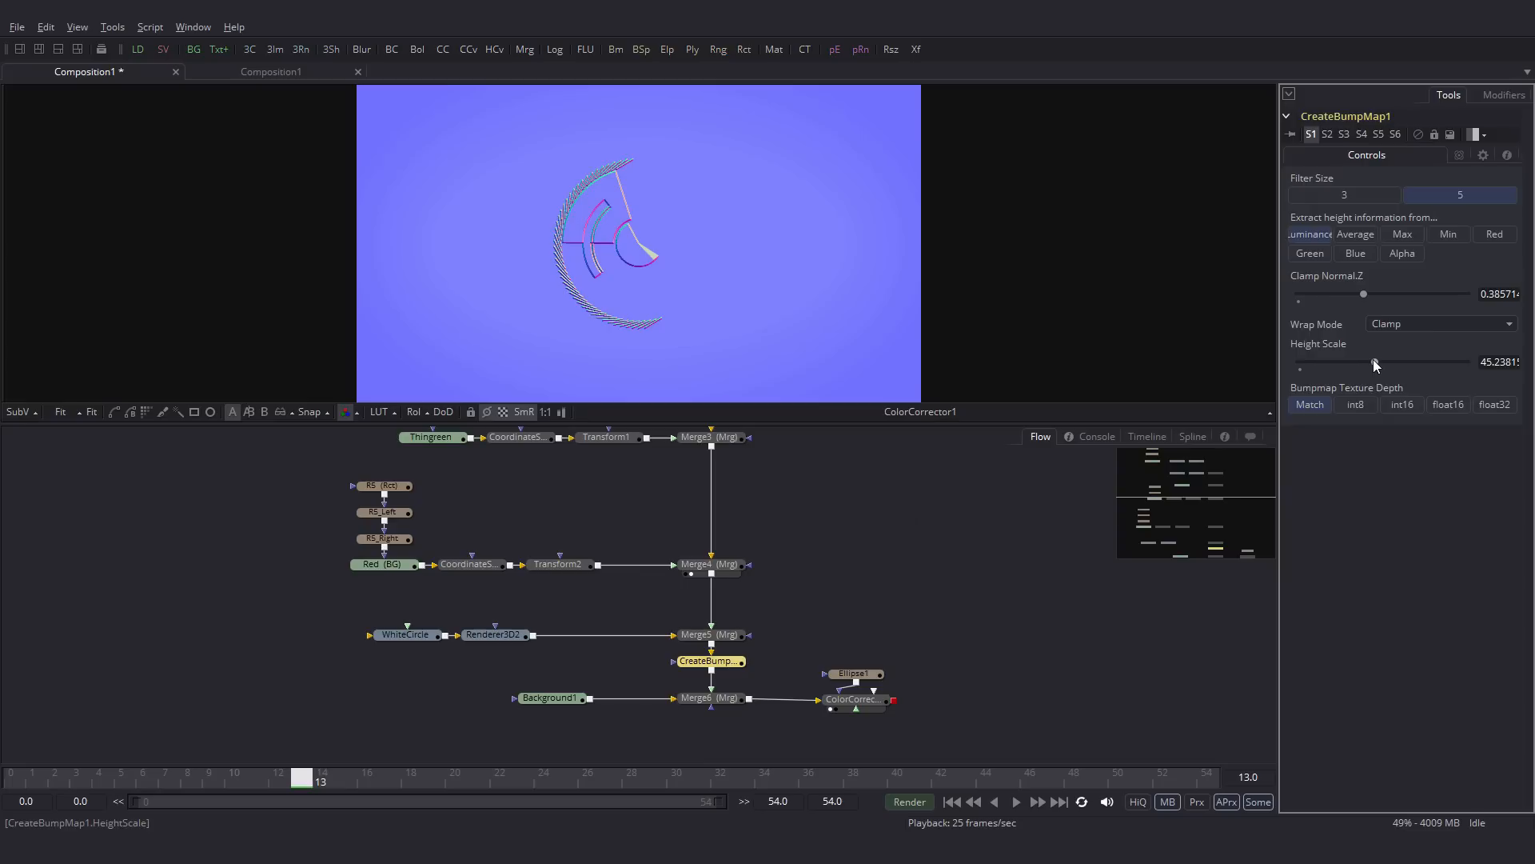
{"action": "left_click_drag", "start_coordinate": [1365, 294], "coordinate": [1388, 294]}
{"action": "left_click_drag", "start_coordinate": [1375, 362], "coordinate": [1385, 361]}
{"action": "left_click", "coordinate": [1017, 801]}
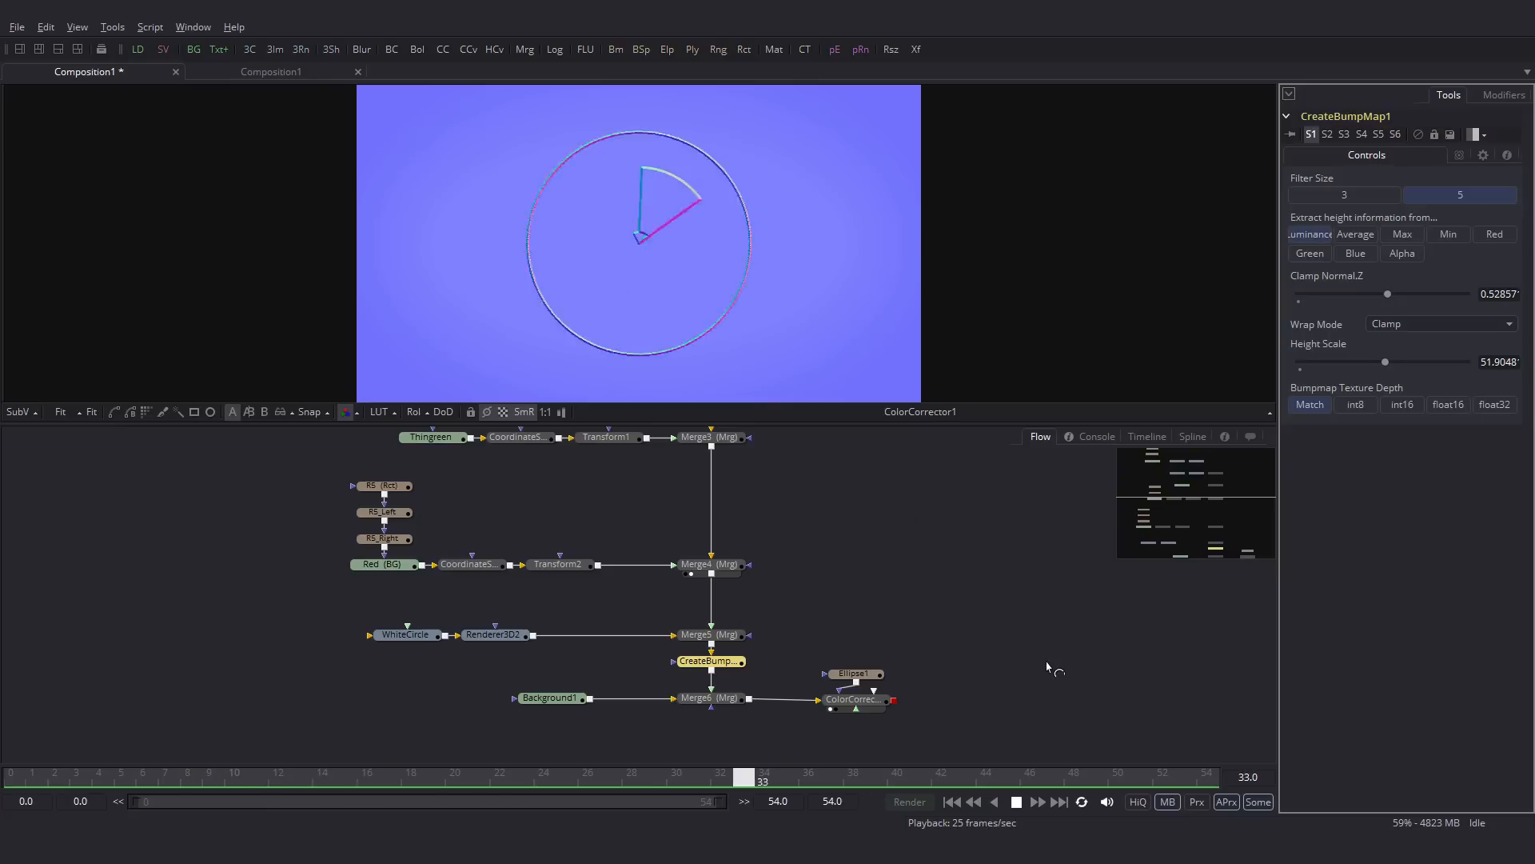
{"action": "left_click", "coordinate": [1016, 801]}
Step: Move ColorCorrector1 farther from Merge6 and insert a second Color Corrector between them
{"action": "left_click", "coordinate": [854, 699]}
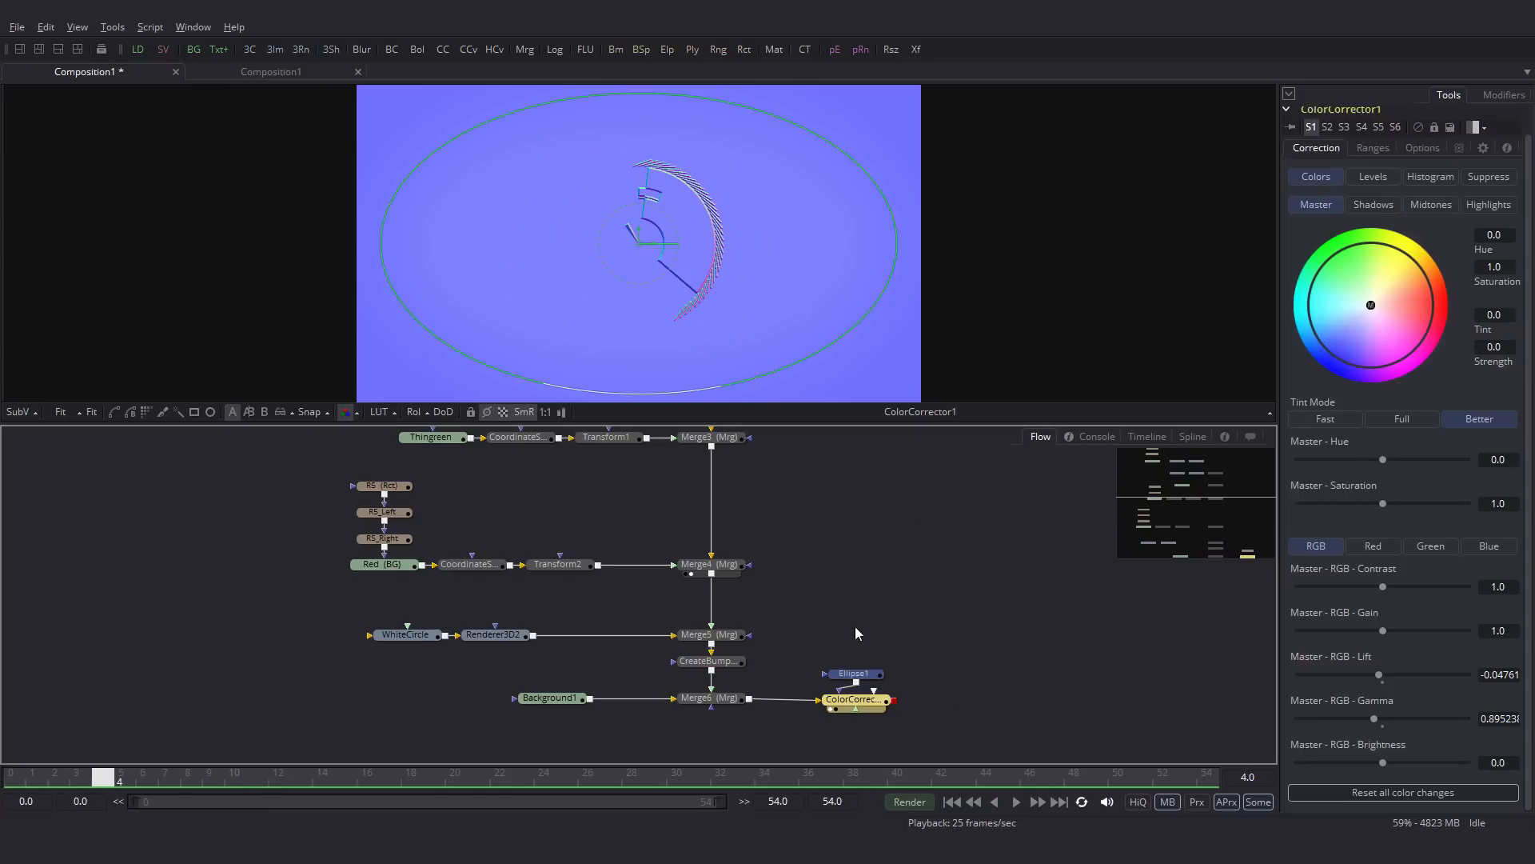
{"action": "left_click_drag", "start_coordinate": [876, 700], "coordinate": [1114, 706]}
{"action": "left_click", "coordinate": [723, 699]}
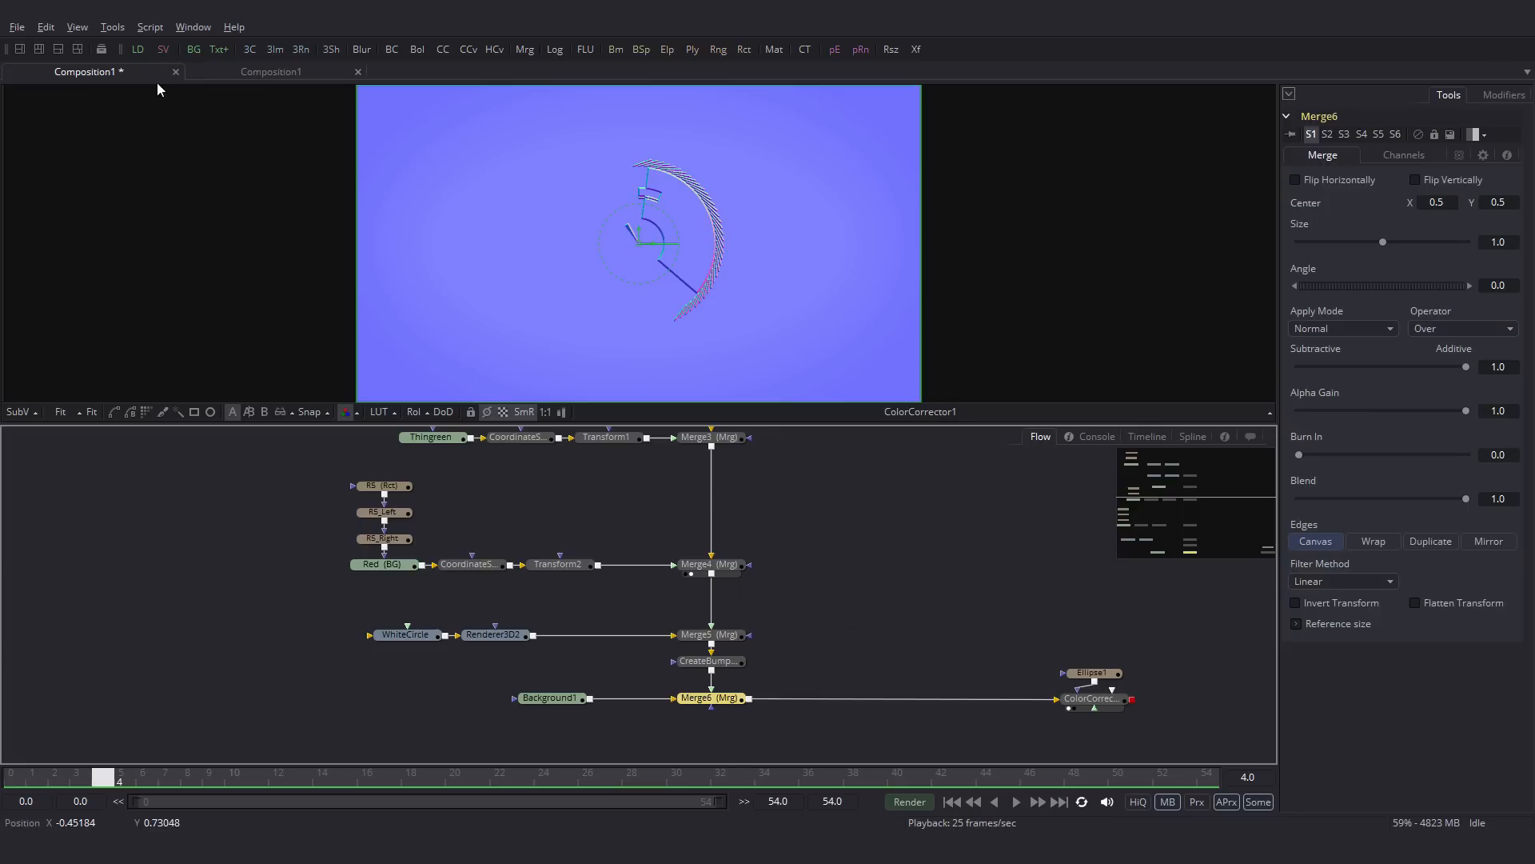
{"action": "left_click", "coordinate": [444, 51]}
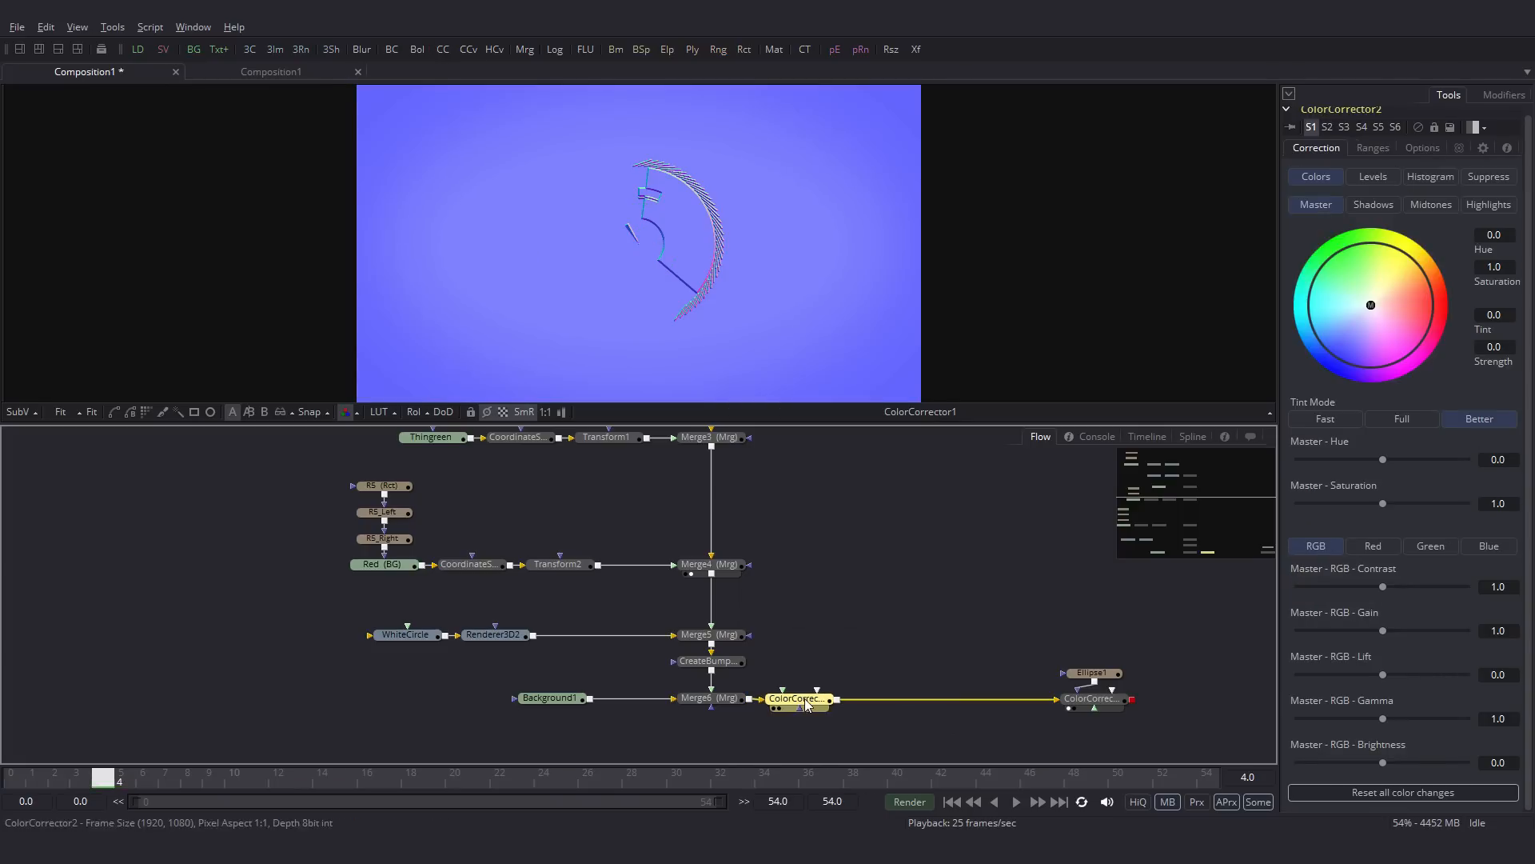
Step: Tint ColorCorrector2 red with Strength about 0.9, Gain about 2.56 and Lift about 0.21, and play the animation from the start
{"action": "left_click_drag", "start_coordinate": [1371, 304], "coordinate": [1397, 305]}
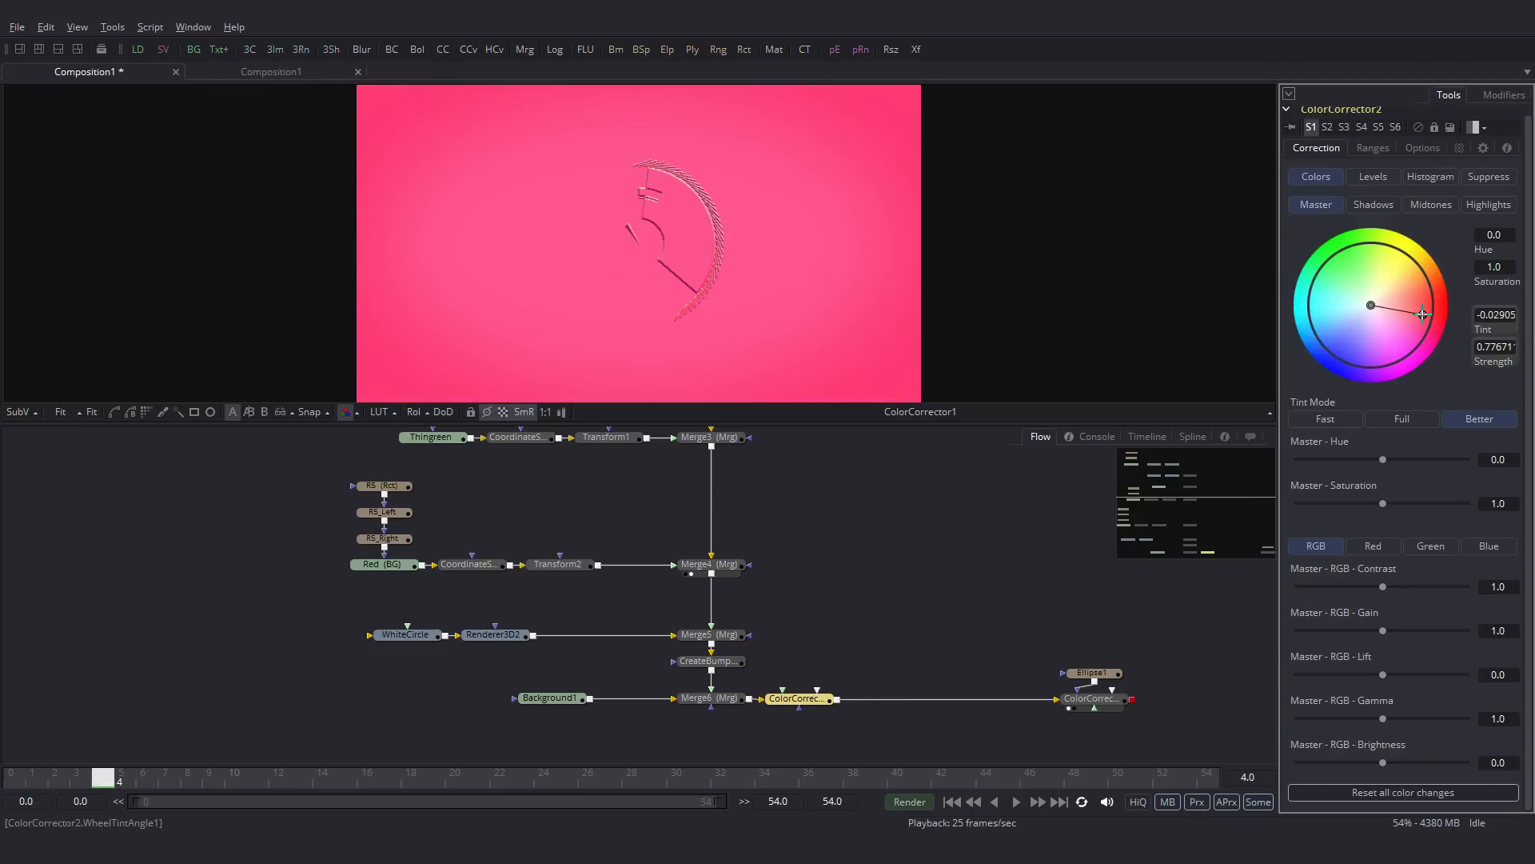
{"action": "left_click_drag", "start_coordinate": [1383, 630], "coordinate": [1400, 674]}
{"action": "left_click", "coordinate": [11, 775]}
{"action": "left_click", "coordinate": [1016, 801]}
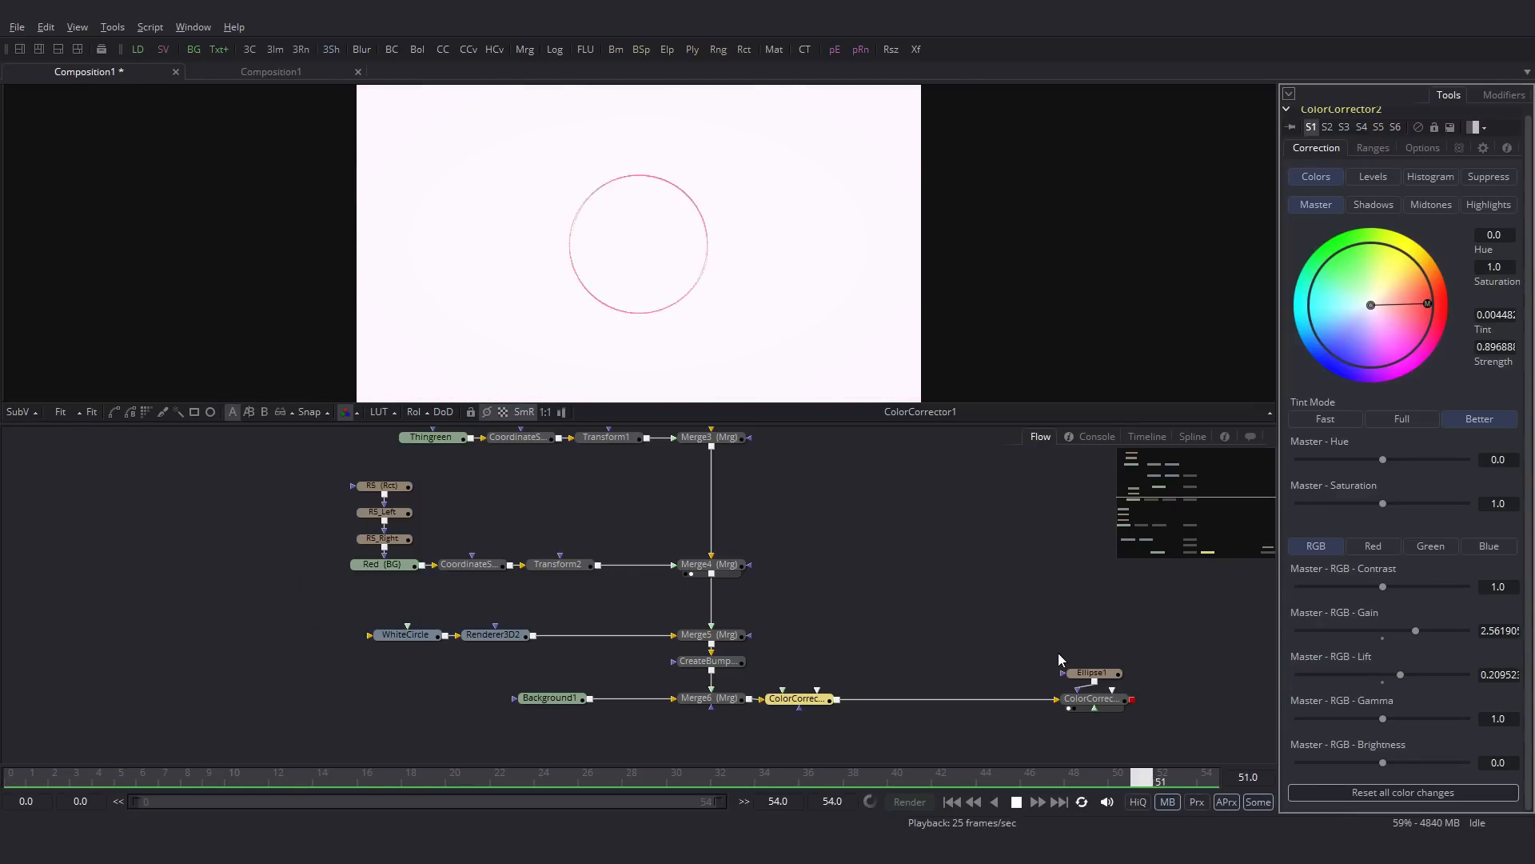
{"action": "left_click", "coordinate": [1017, 803]}
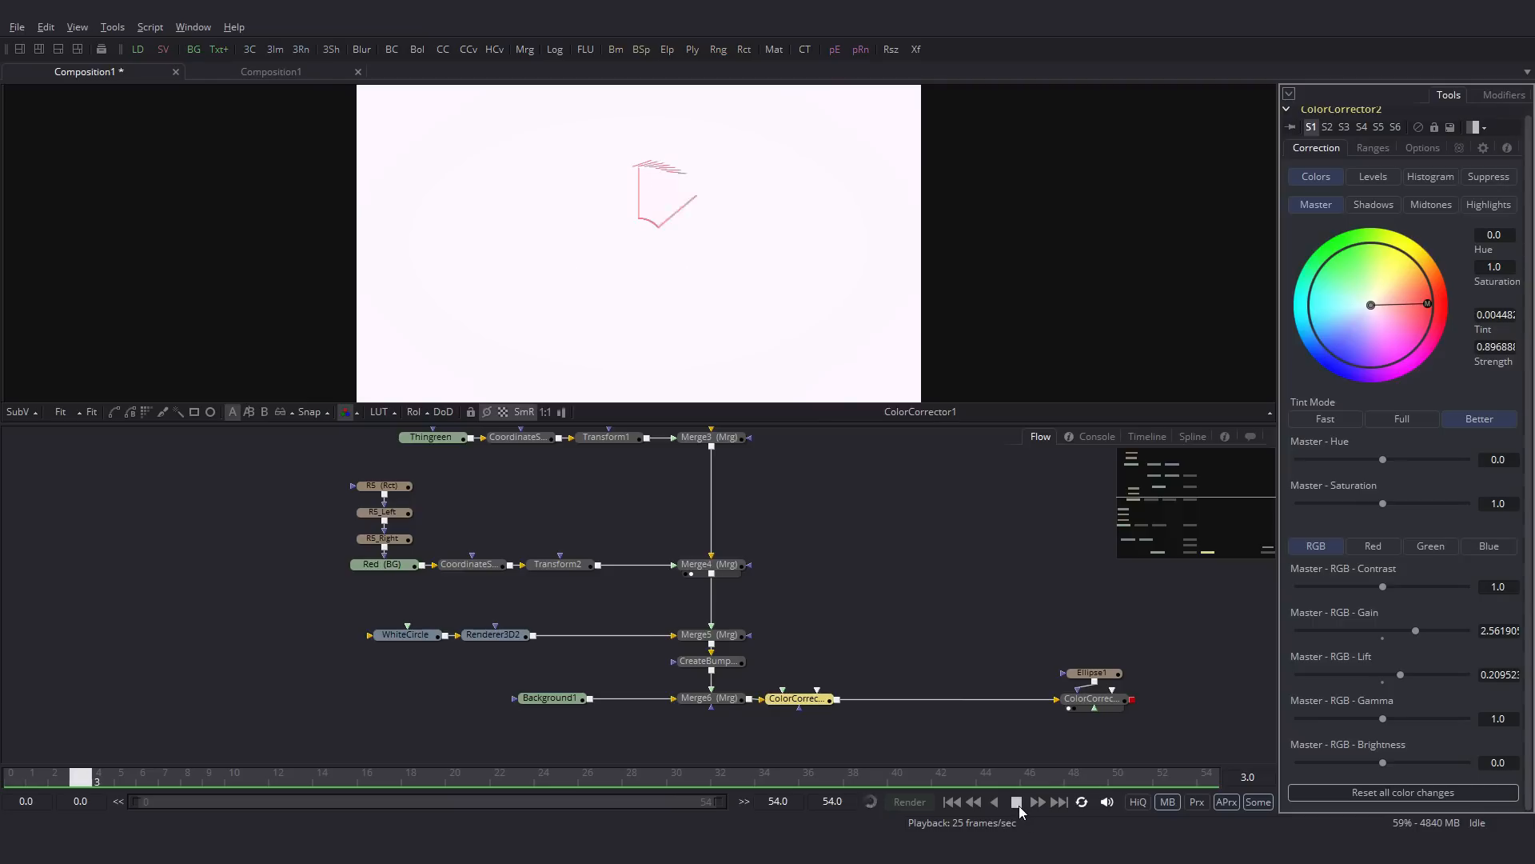
Step: Reset ColorCorrector2's master Gain to 1.0 and Lift to 0.0, and raise the Gain of its highlights
{"action": "left_click", "coordinate": [1383, 639]}
{"action": "left_click", "coordinate": [1383, 682]}
{"action": "left_click", "coordinate": [1489, 204]}
{"action": "left_click_drag", "start_coordinate": [1382, 631], "coordinate": [1428, 631]}
Step: Lower the Lift of ColorCorrector2's shadows and try separate tints for the shadows, midtones and highlights
{"action": "left_click", "coordinate": [1432, 205]}
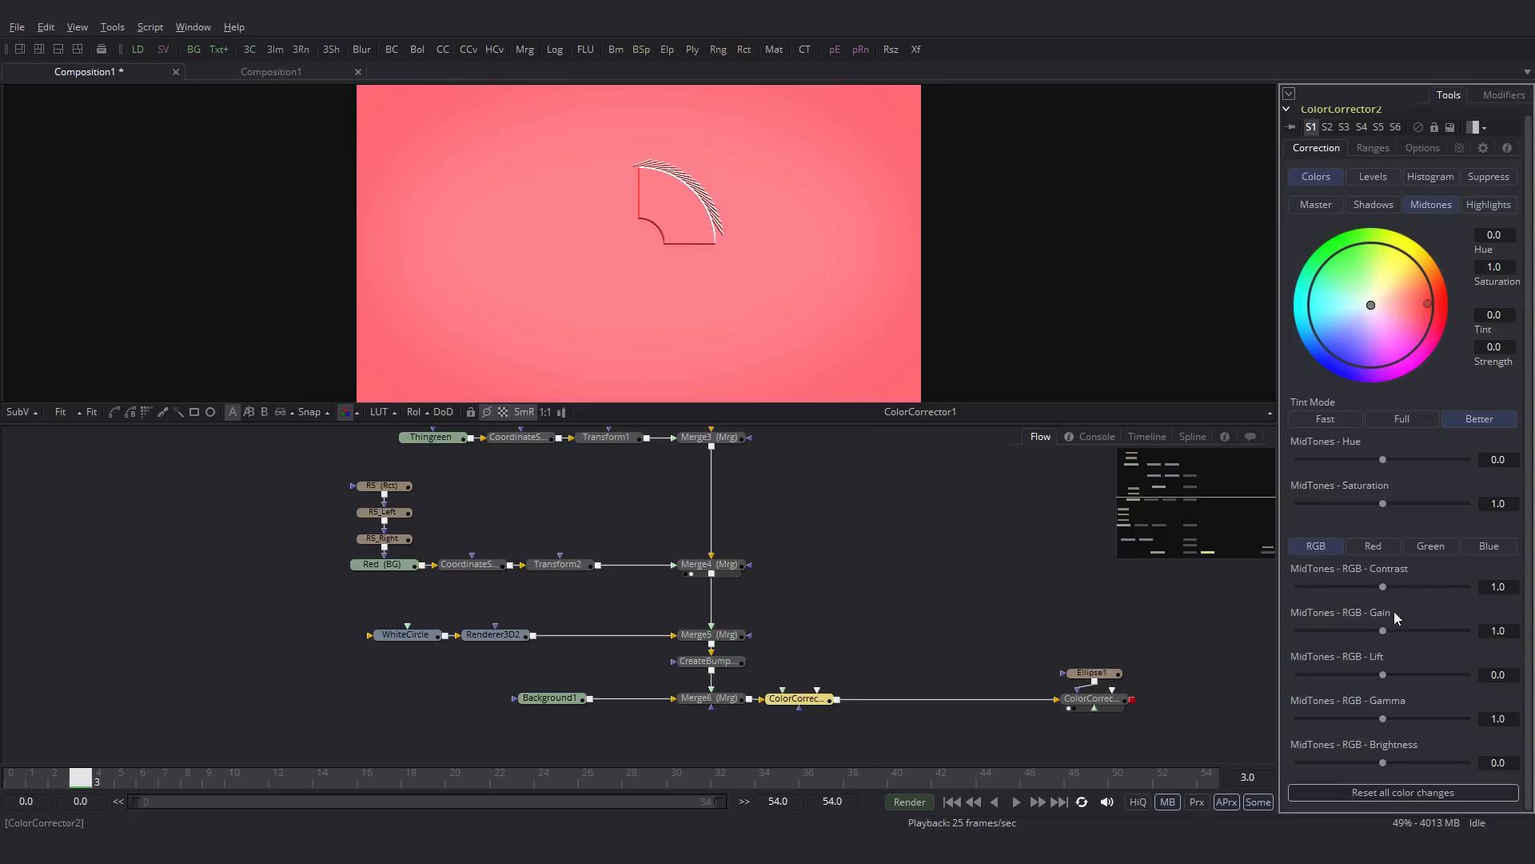
{"action": "left_click", "coordinate": [1373, 205]}
{"action": "left_click_drag", "start_coordinate": [1356, 677], "coordinate": [1347, 676]}
{"action": "left_click_drag", "start_coordinate": [1370, 310], "coordinate": [1466, 304]}
{"action": "left_click", "coordinate": [1431, 204]}
{"action": "left_click", "coordinate": [1488, 205]}
Step: Set ColorCorrector2's master Contrast to about 1.286 and play the red-tinted animation from the start
{"action": "left_click", "coordinate": [1315, 205]}
{"action": "left_click_drag", "start_coordinate": [1383, 587], "coordinate": [1394, 587]}
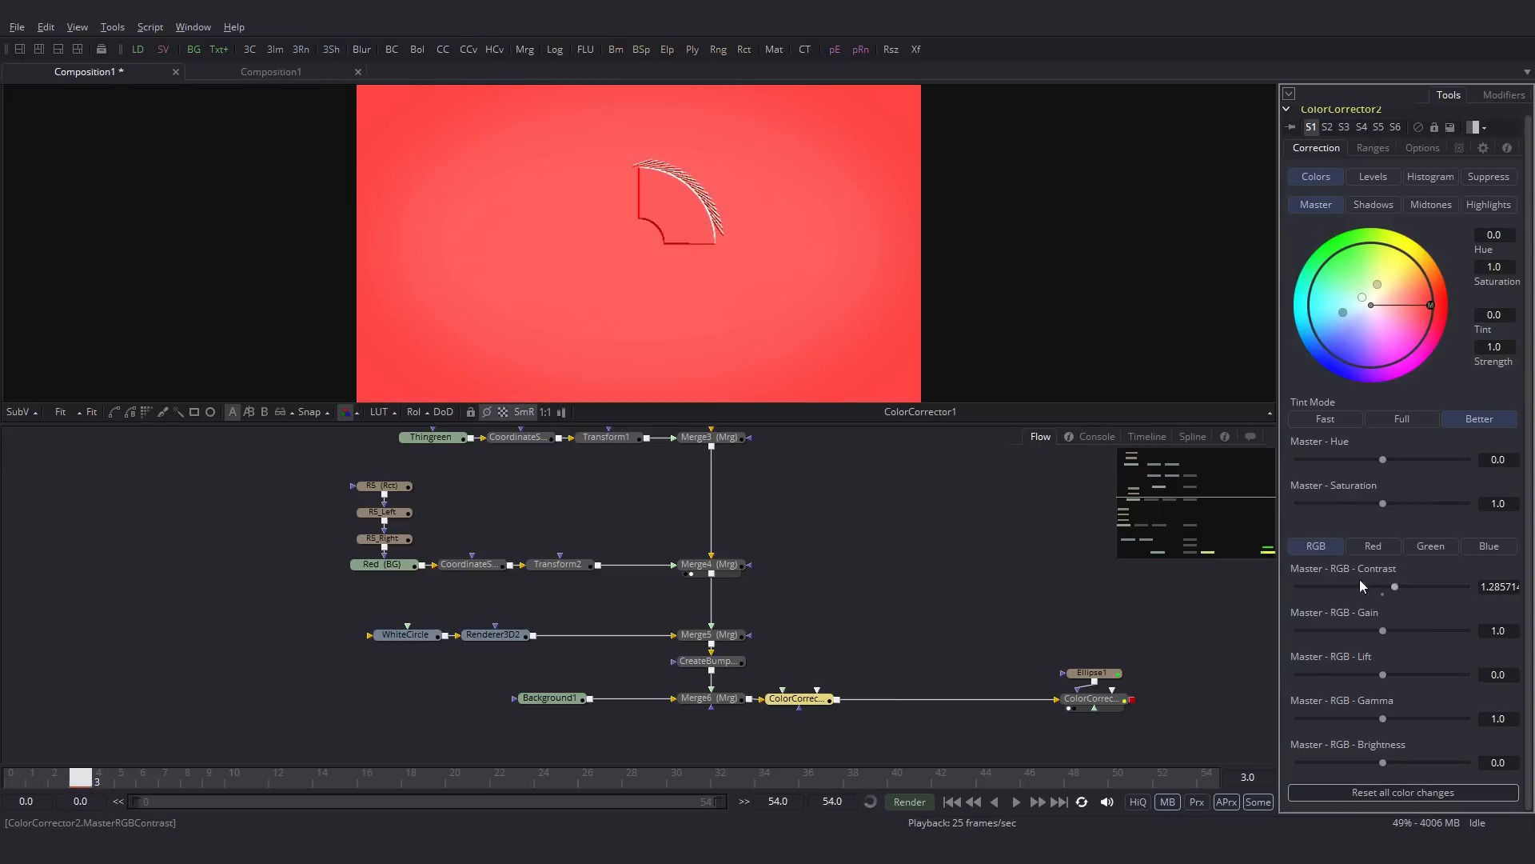
{"action": "left_click", "coordinate": [21, 783]}
{"action": "left_click", "coordinate": [1015, 802]}
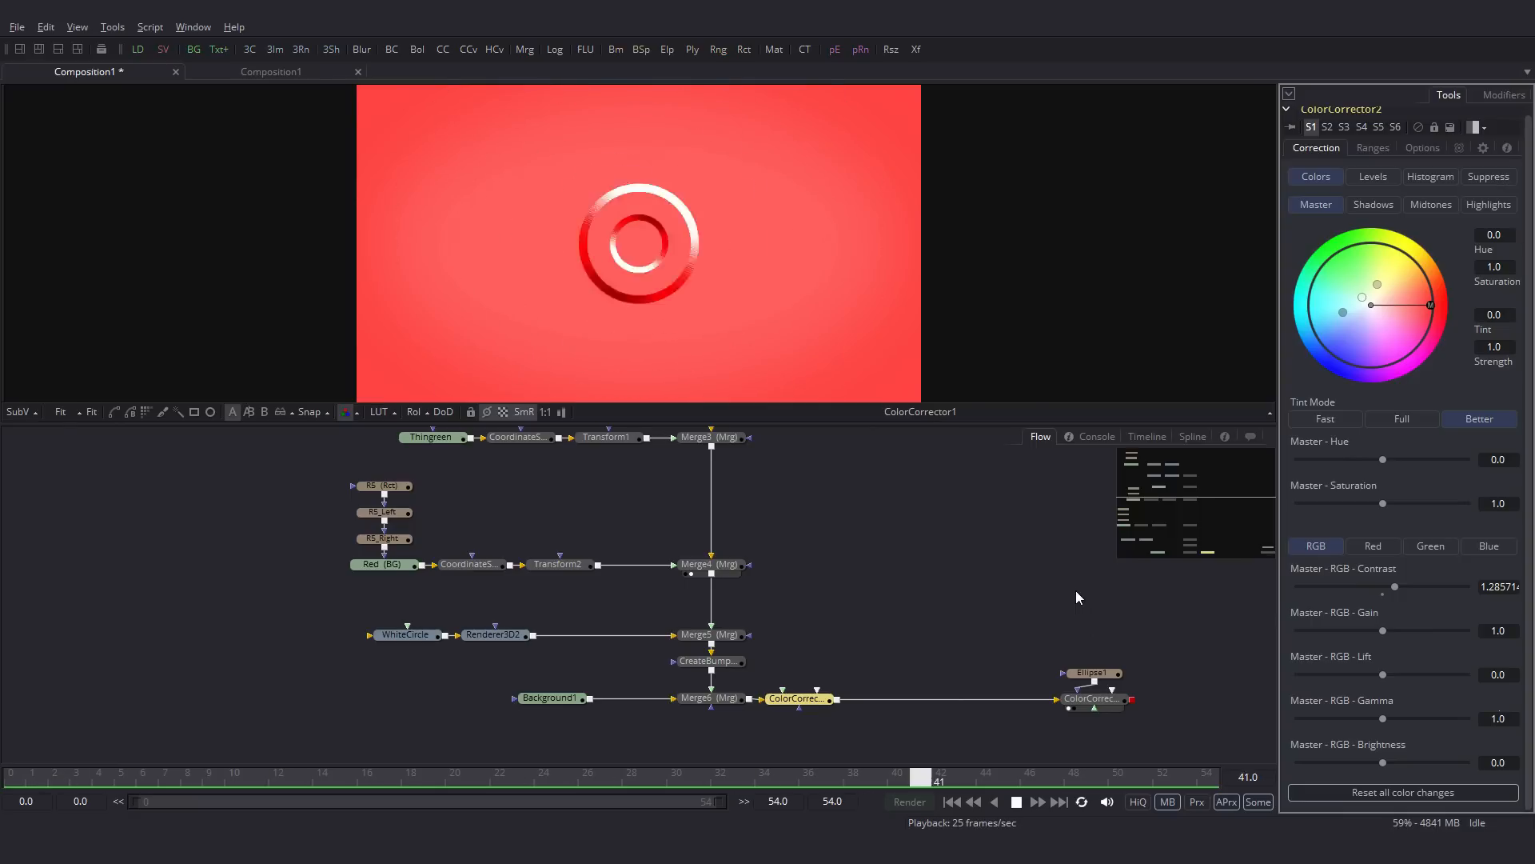
{"action": "left_click", "coordinate": [1017, 804]}
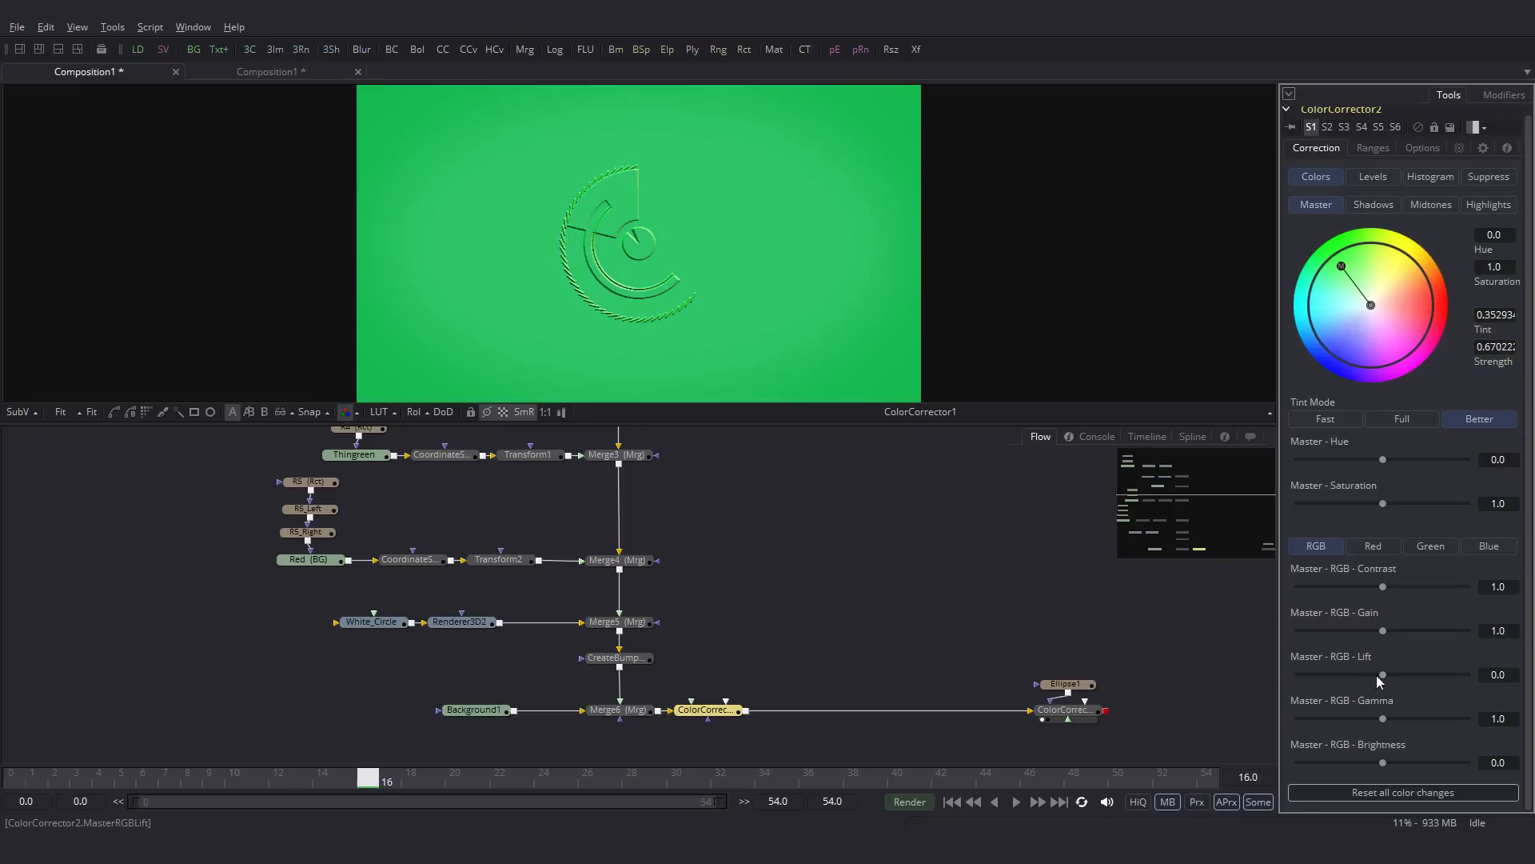
Step: Darken the green-tinted image with master Lift about -0.514, Gamma about 0.371 and Brightness about -0.267, checking it up to frame 22
{"action": "left_click_drag", "start_coordinate": [1382, 674], "coordinate": [1339, 674]}
{"action": "left_click_drag", "start_coordinate": [1383, 718], "coordinate": [1330, 718]}
{"action": "left_click_drag", "start_coordinate": [1383, 762], "coordinate": [1357, 767]}
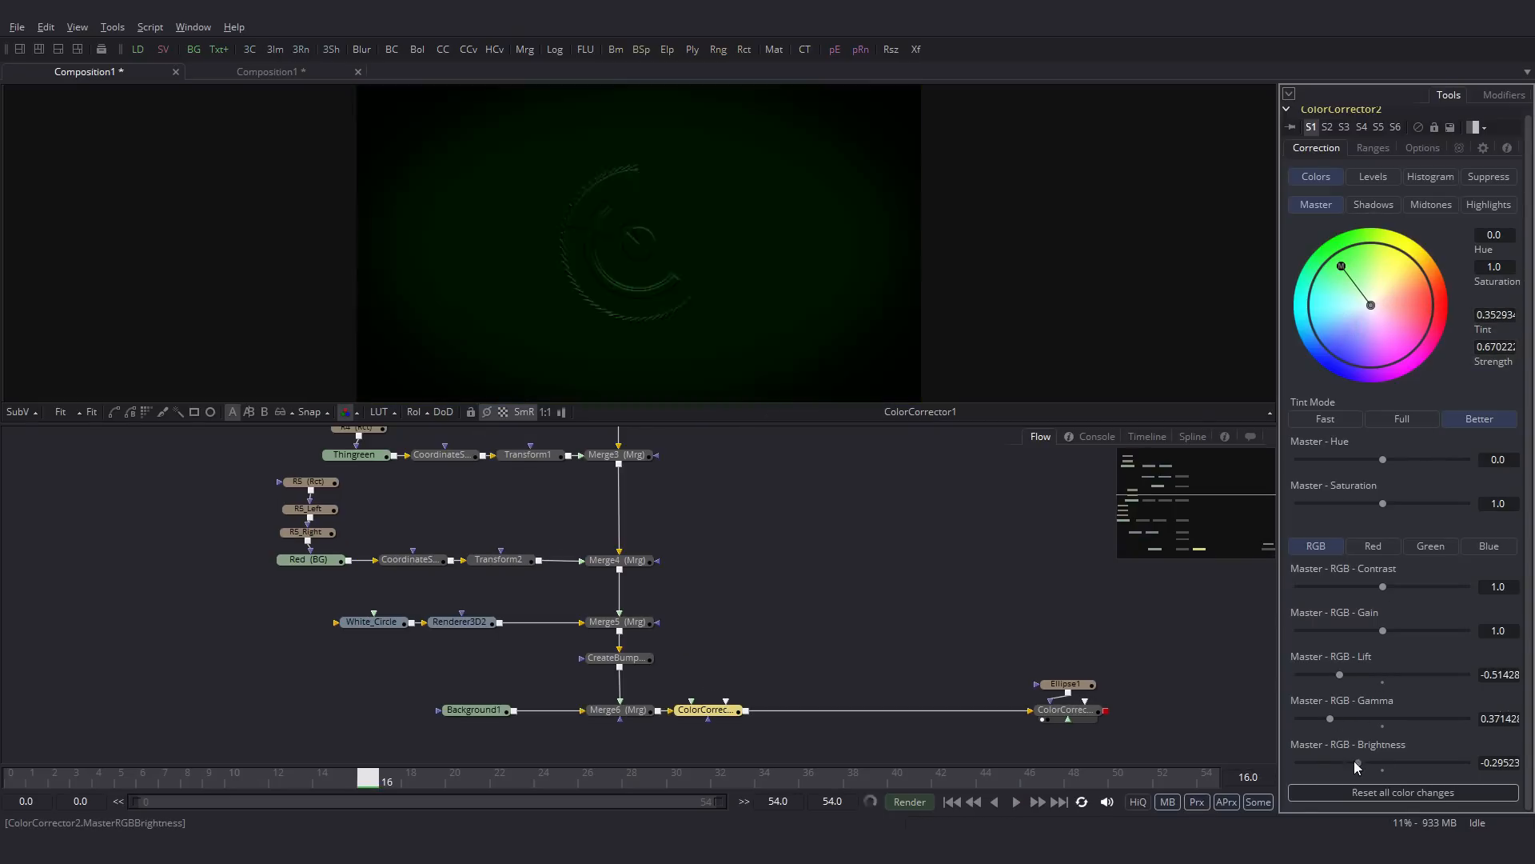
{"action": "left_click", "coordinate": [951, 802]}
{"action": "left_click_drag", "start_coordinate": [392, 778], "coordinate": [502, 778]}
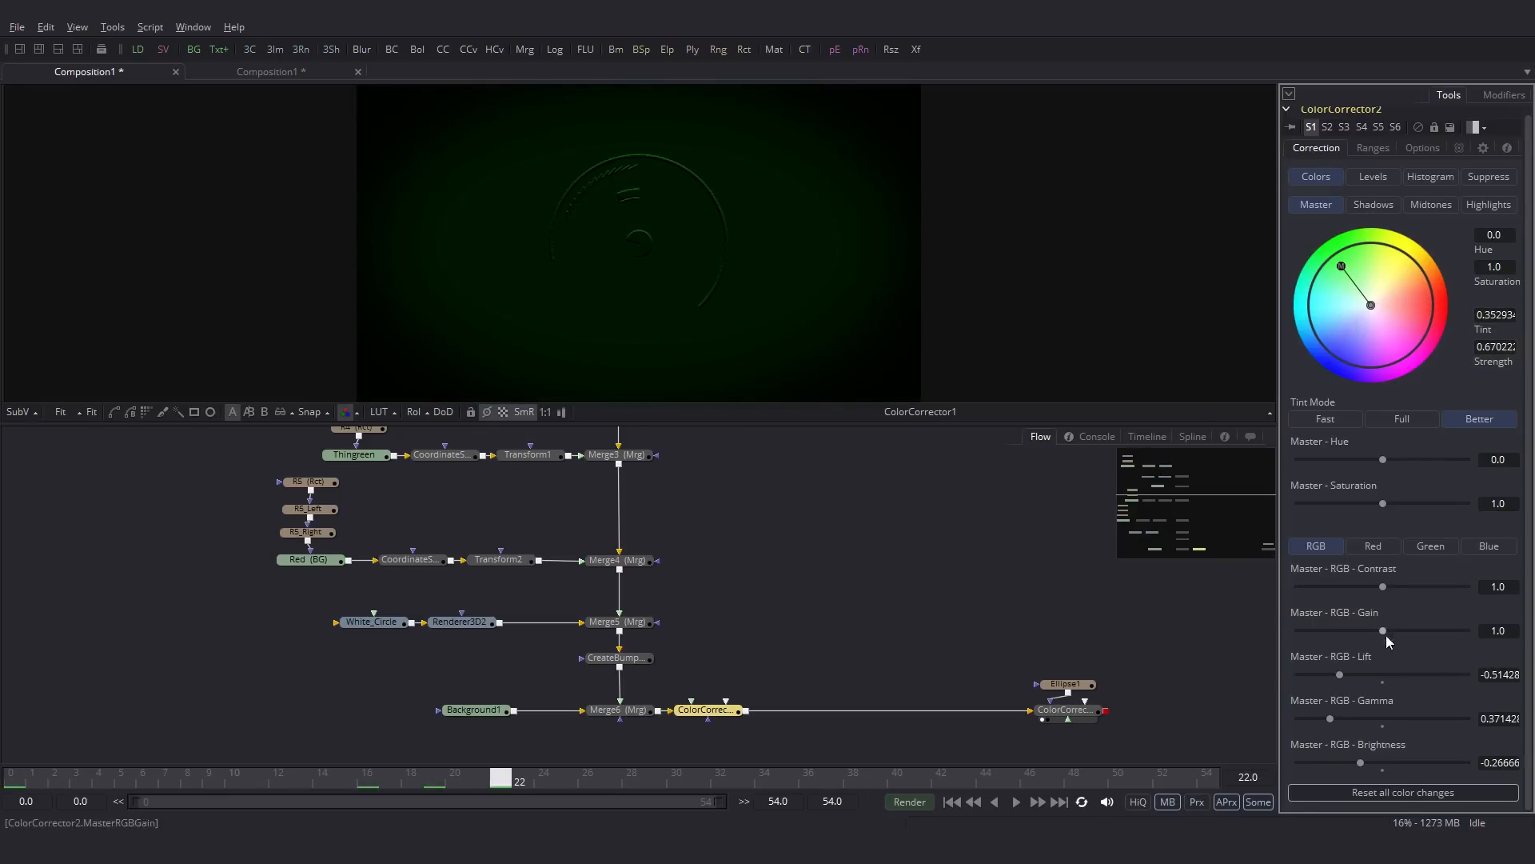
Step: Set ColorCorrector2's Gain to about 1.305, Gamma to about 0.619 and Lift to about -0.743, and shift its tint to orange
{"action": "left_click_drag", "start_coordinate": [1384, 631], "coordinate": [1390, 631]}
{"action": "left_click_drag", "start_coordinate": [1336, 719], "coordinate": [1354, 719]}
{"action": "left_click", "coordinate": [783, 678]}
{"action": "left_click_drag", "start_coordinate": [1341, 266], "coordinate": [1398, 269]}
Step: Preview the orange-tinted animation and delete ColorCorrector2 from between Merge6 and ColorCorrector1
{"action": "left_click", "coordinate": [1016, 803]}
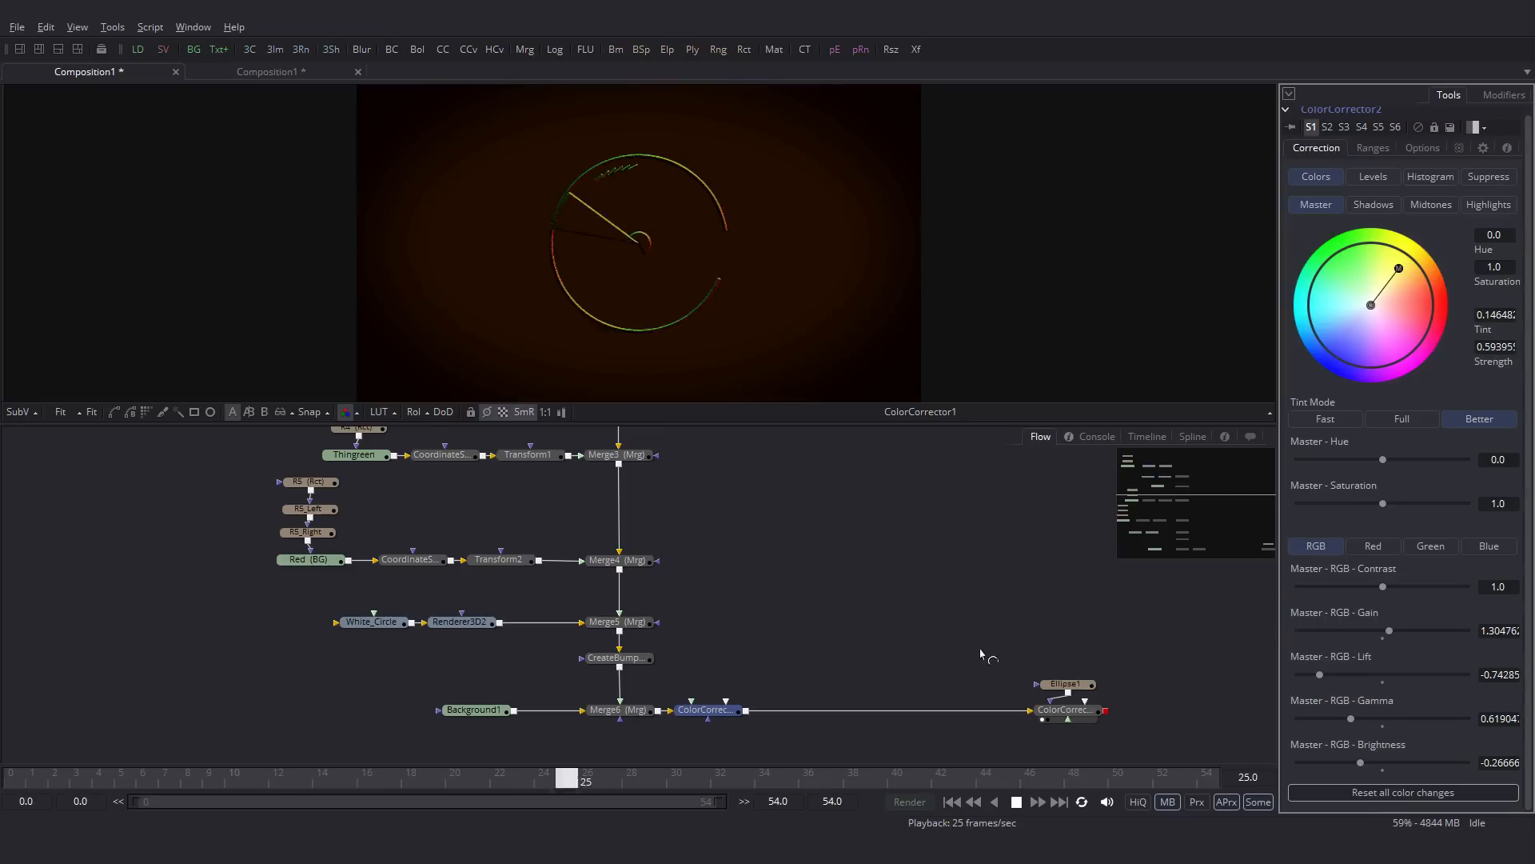
{"action": "left_click", "coordinate": [1015, 803]}
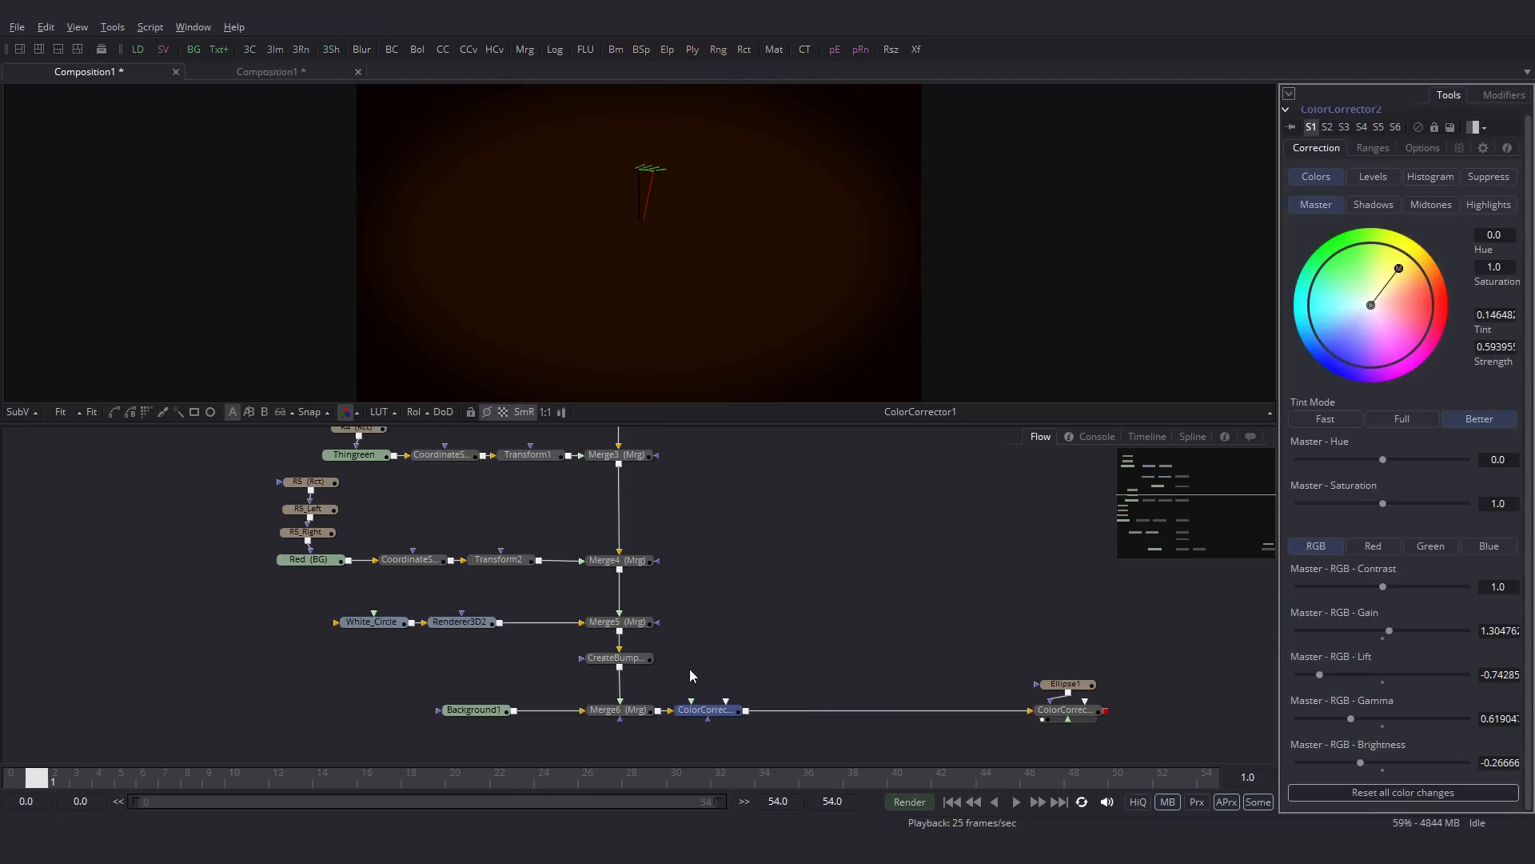
{"action": "key", "text": "Delete"}
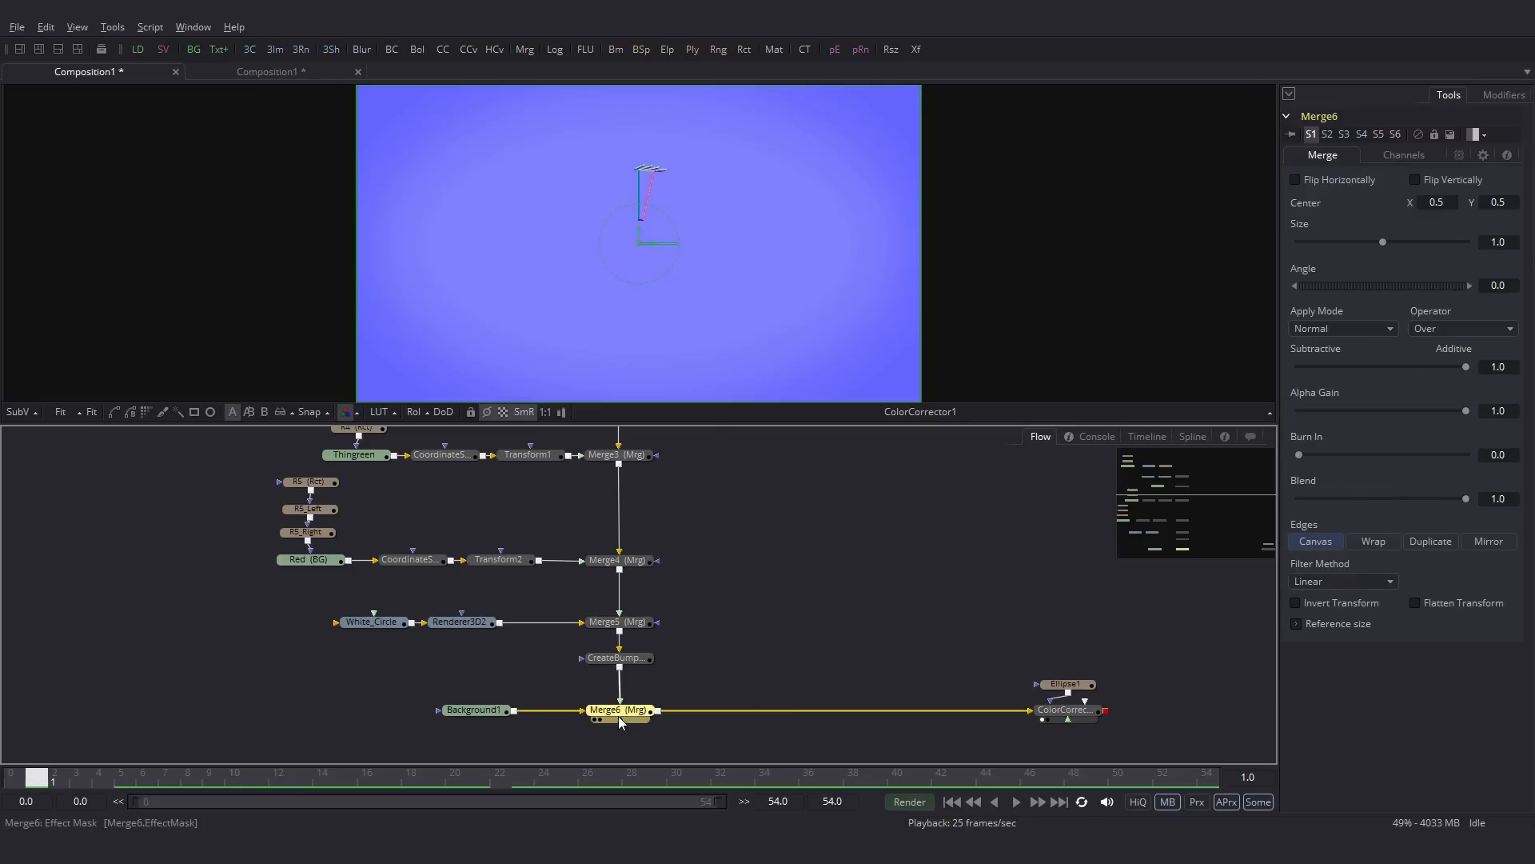
Step: Add two Color Corrector nodes in series between Merge6 and ColorCorrector1
{"action": "scroll", "coordinate": [679, 459], "scroll_direction": "down", "scroll_amount": 2}
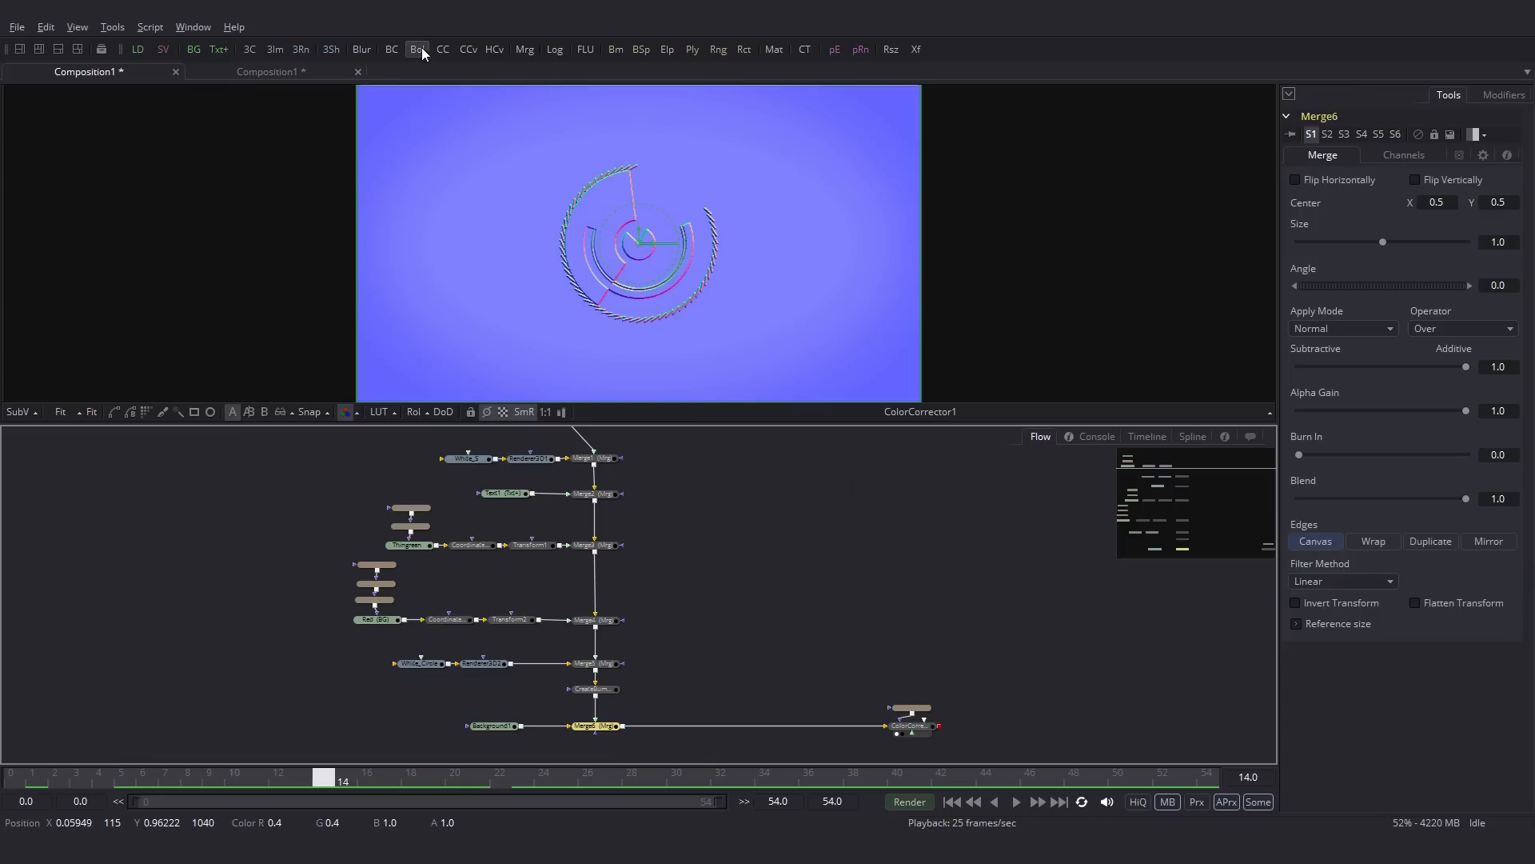
{"action": "left_click", "coordinate": [443, 50]}
{"action": "left_click", "coordinate": [449, 49]}
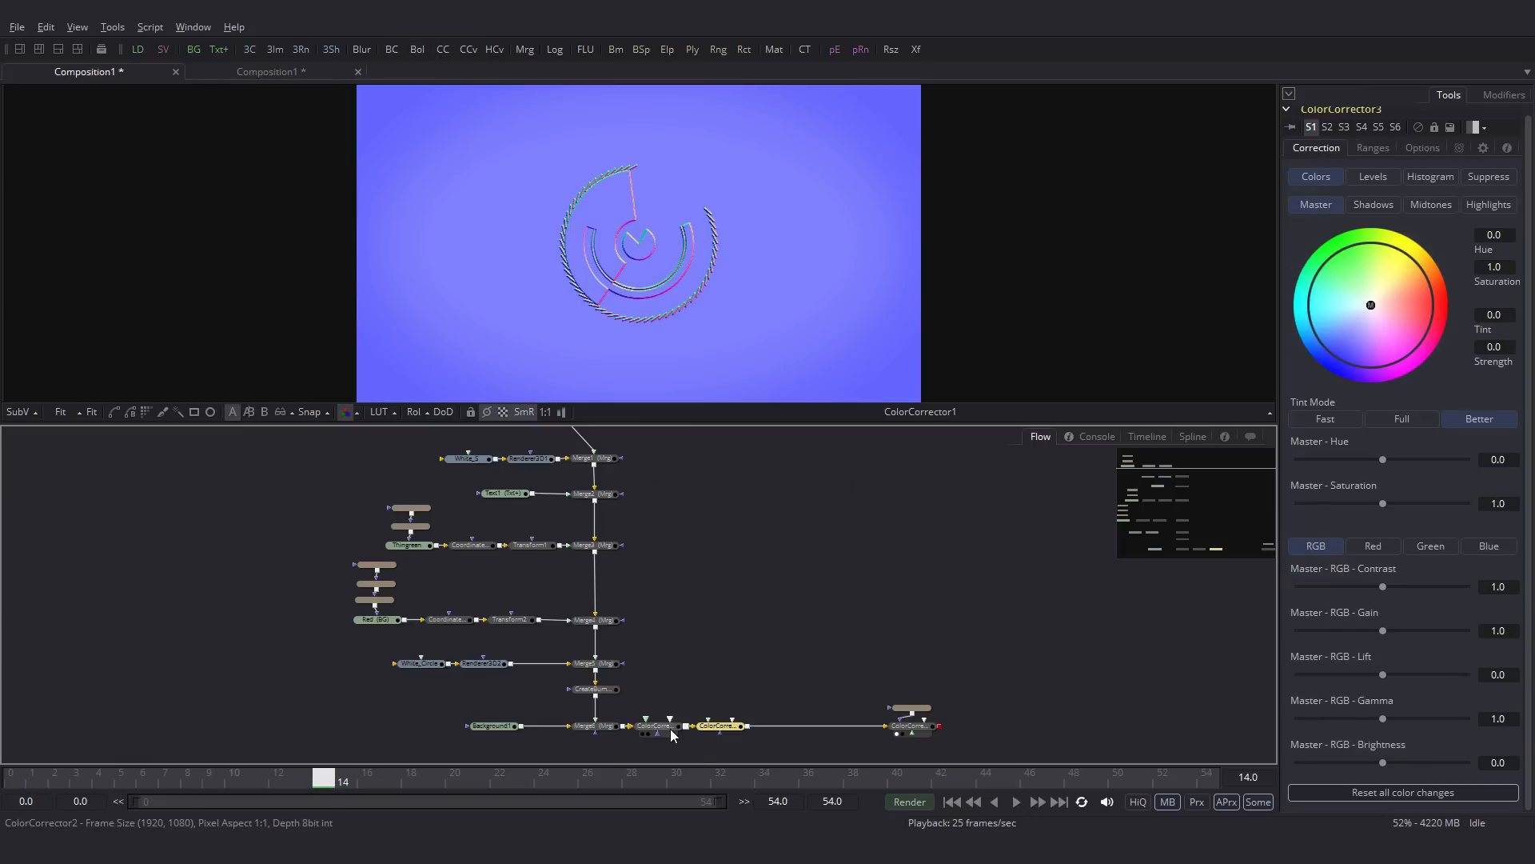
Step: Tint ColorCorrector2 yellow and raise its master Gain, Gamma and Contrast to brighten the image
{"action": "left_click_drag", "start_coordinate": [1364, 290], "coordinate": [1393, 262]}
{"action": "left_click_drag", "start_coordinate": [1383, 631], "coordinate": [1398, 718]}
{"action": "left_click_drag", "start_coordinate": [1383, 590], "coordinate": [1394, 636]}
Step: Use Merge5's output as ColorCorrector3's effect mask and tint that corrector blue with Strength about 0.602
{"action": "left_click", "coordinate": [718, 725]}
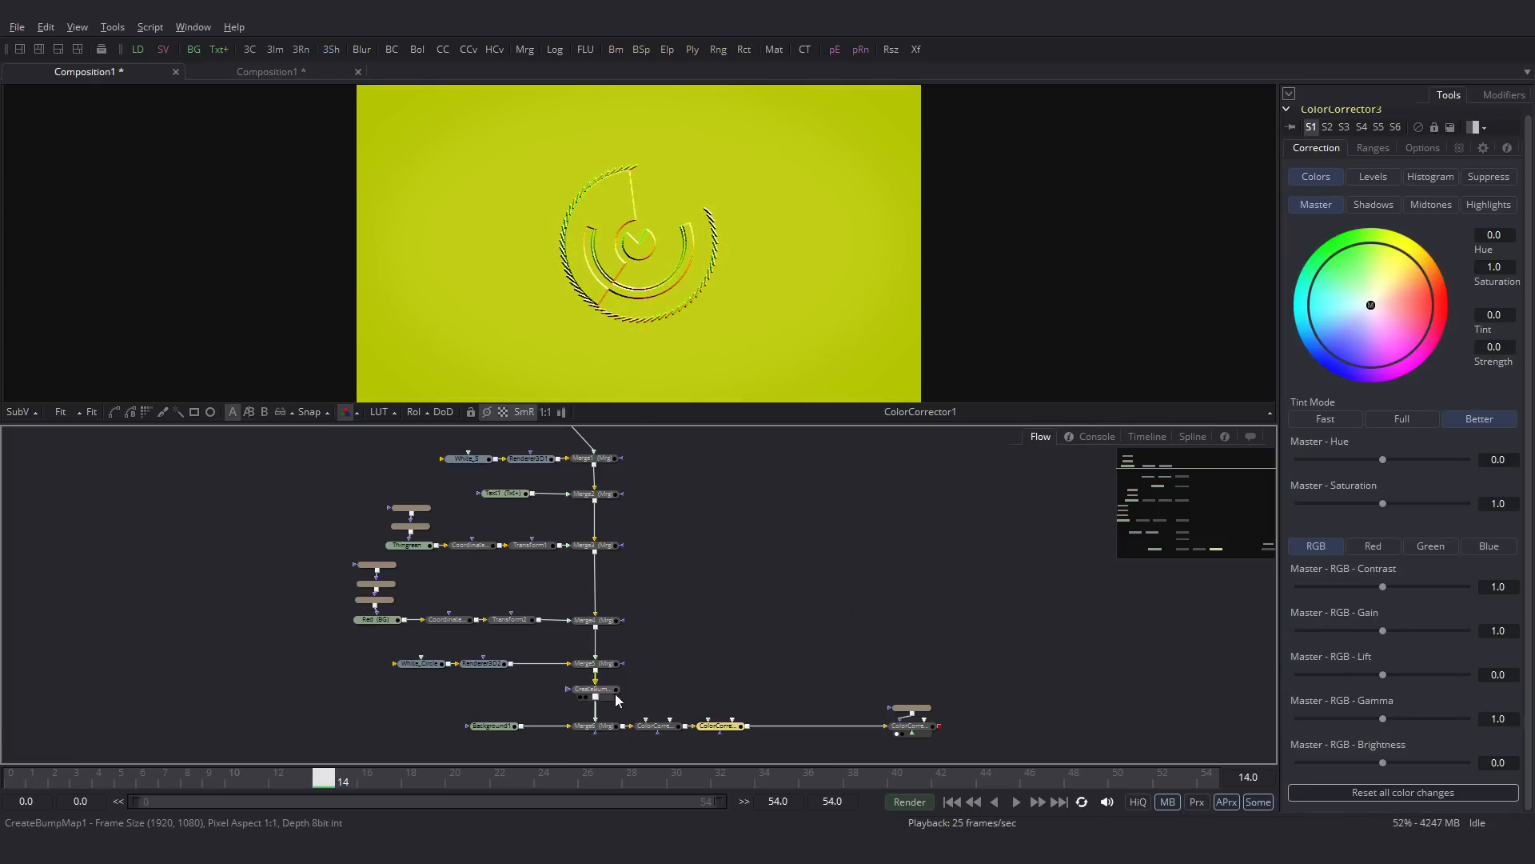
{"action": "left_click_drag", "start_coordinate": [596, 670], "coordinate": [732, 728]}
{"action": "left_click_drag", "start_coordinate": [1353, 322], "coordinate": [1352, 347]}
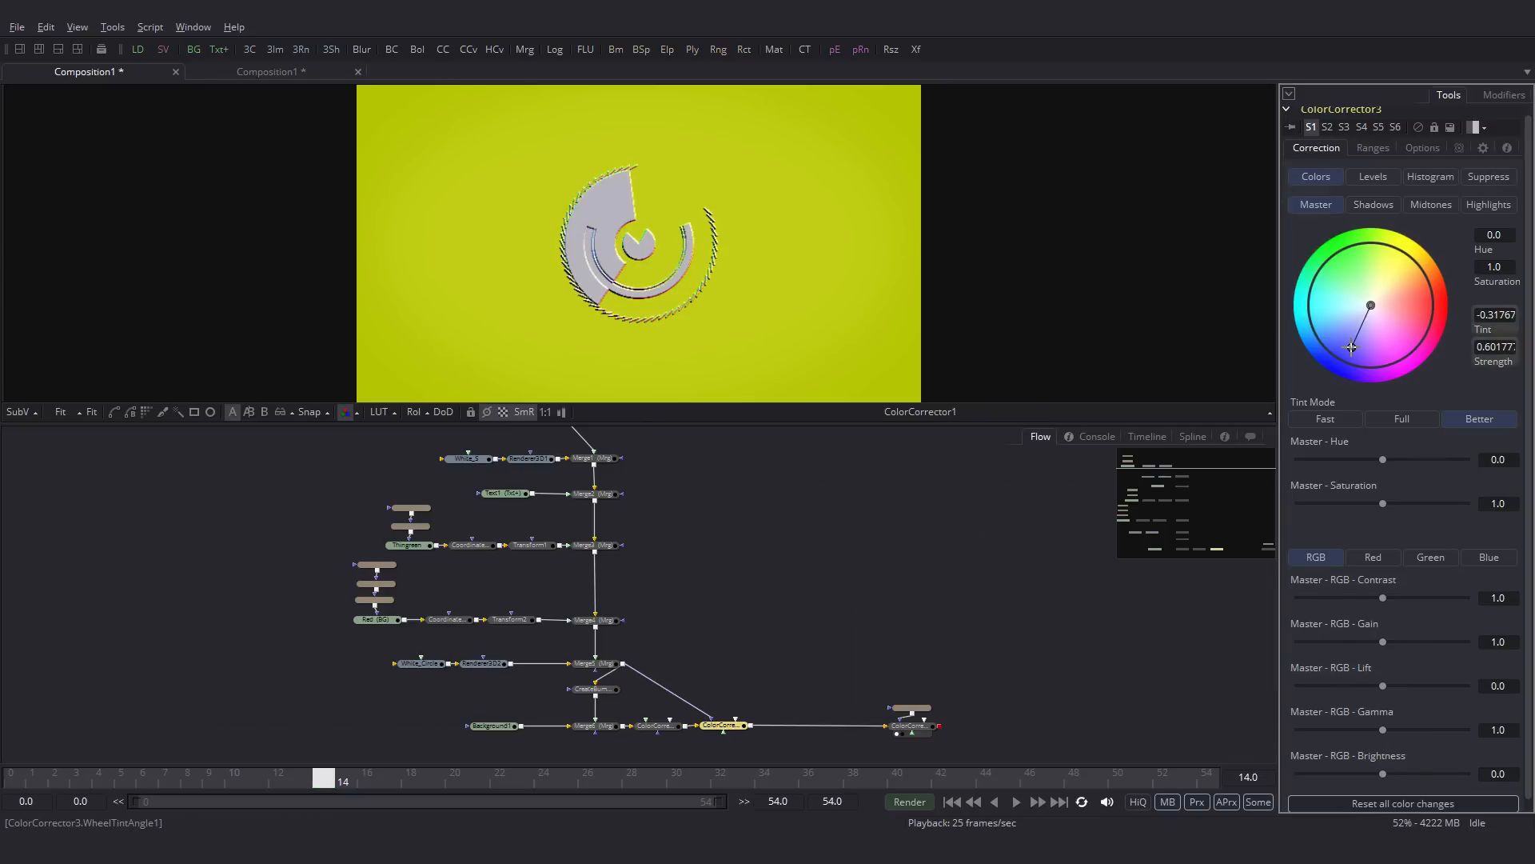
Step: Set ColorCorrector3's Gain to about 0.895, Lift -0.267, Brightness 0.076, Contrast 1.4 and Saturation 1.305, and shift its tint to orange
{"action": "left_click_drag", "start_coordinate": [1382, 641], "coordinate": [1361, 687]}
{"action": "left_click_drag", "start_coordinate": [1383, 773], "coordinate": [1390, 773]}
{"action": "left_click_drag", "start_coordinate": [1384, 599], "coordinate": [1401, 598]}
{"action": "left_click_drag", "start_coordinate": [1383, 504], "coordinate": [1391, 460]}
{"action": "mouse_move", "coordinate": [1345, 343]}
{"action": "left_mouse_down"}
{"action": "mouse_move", "coordinate": [1313, 324]}
{"action": "mouse_move", "coordinate": [1392, 314]}
{"action": "mouse_move", "coordinate": [1402, 288]}
{"action": "mouse_move", "coordinate": [1415, 310]}
{"action": "left_mouse_up"}
{"action": "left_click", "coordinate": [1382, 467]}
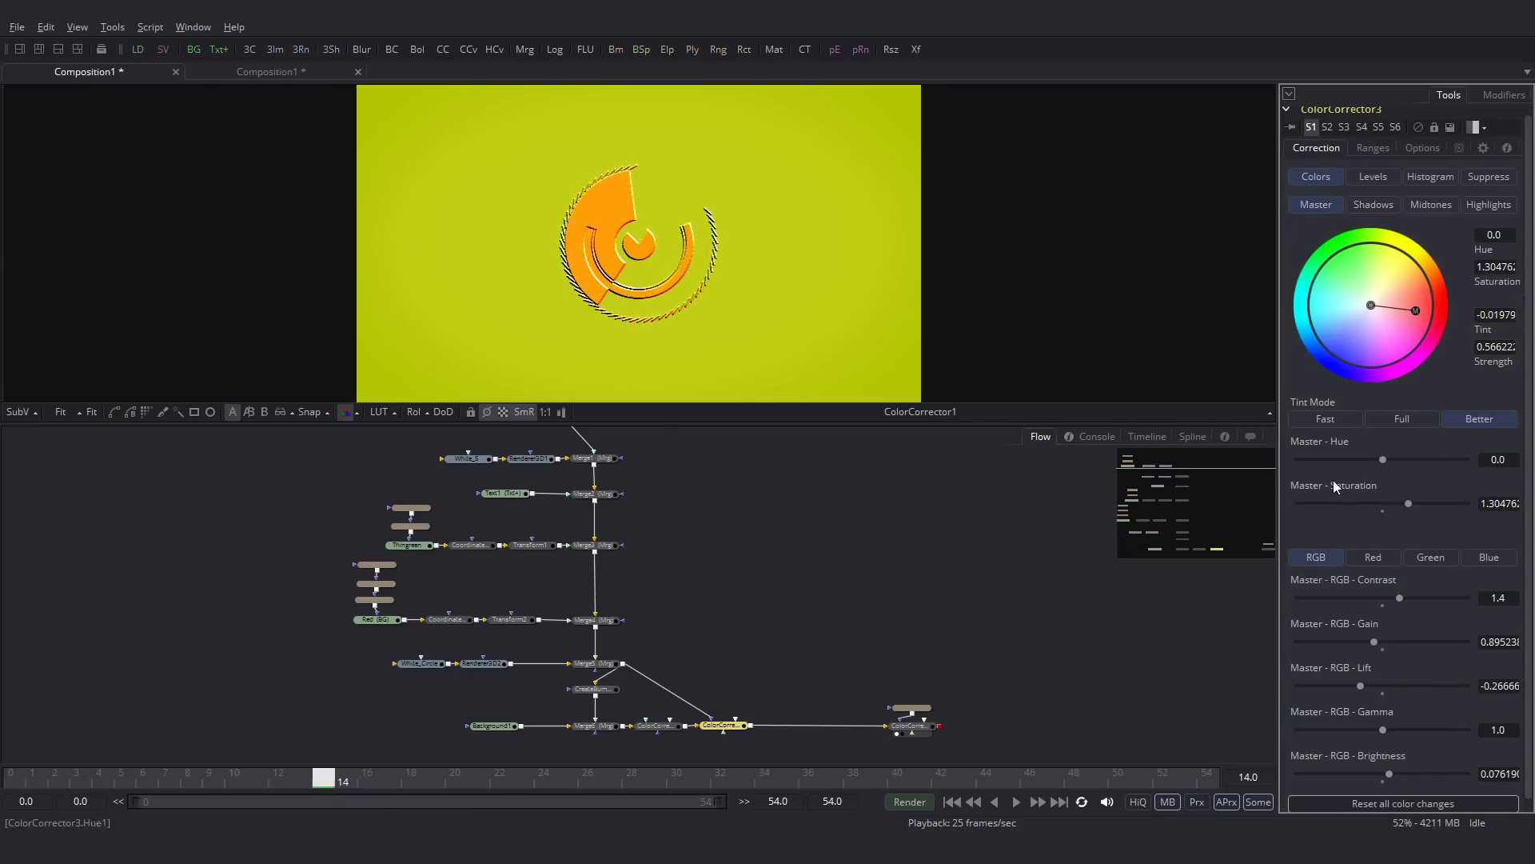
Step: Insert a Channel Booleans node between Merge5 and ColorCorrector3's effect mask and set its Operation to Negative
{"action": "left_click", "coordinate": [911, 725]}
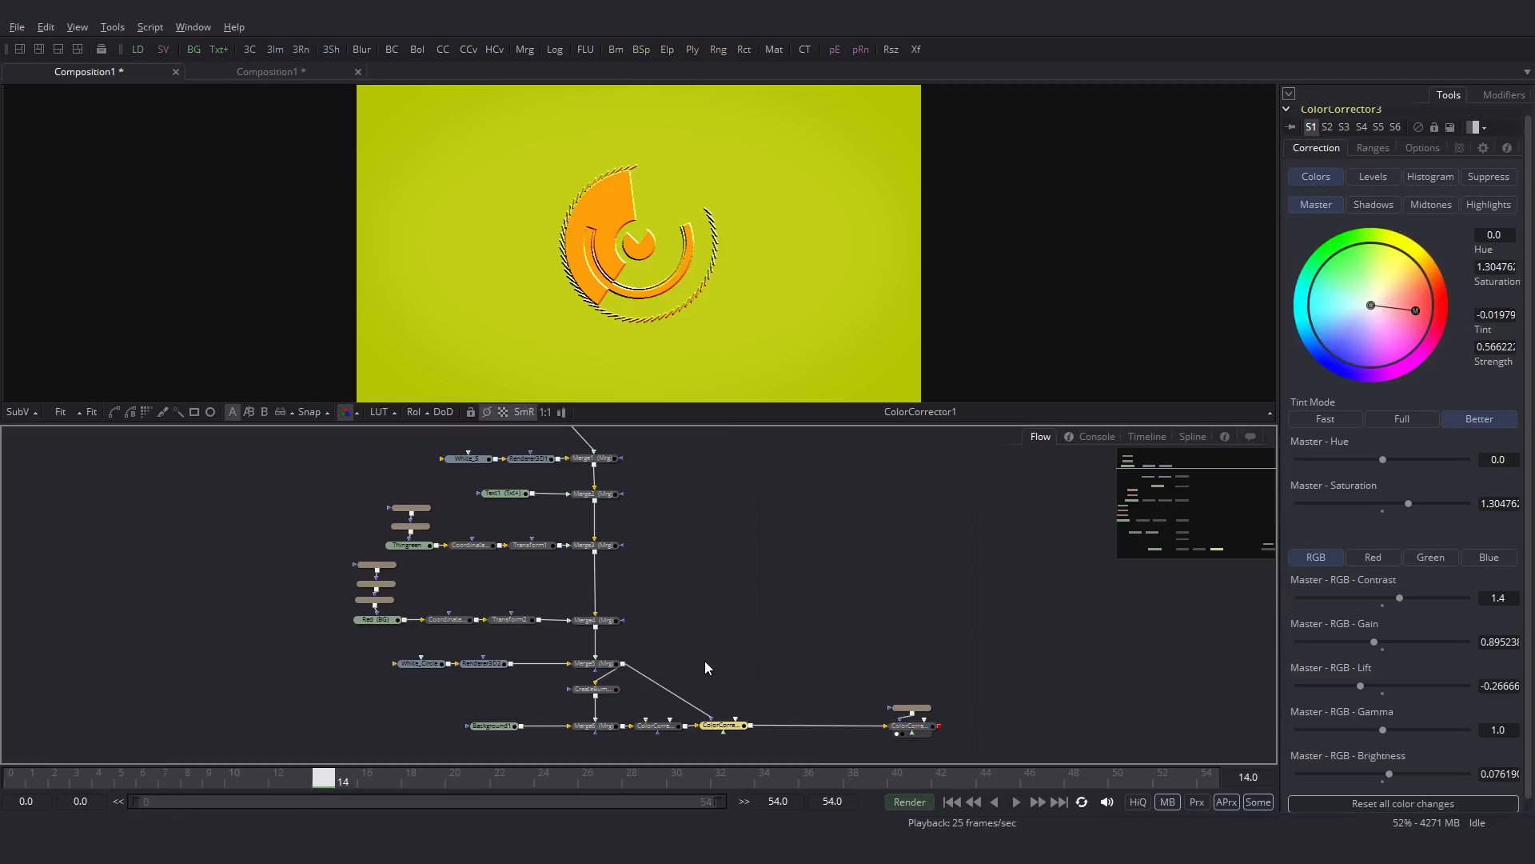
{"action": "key", "text": "ctrl+space"}
{"action": "type", "text": "booleans"}
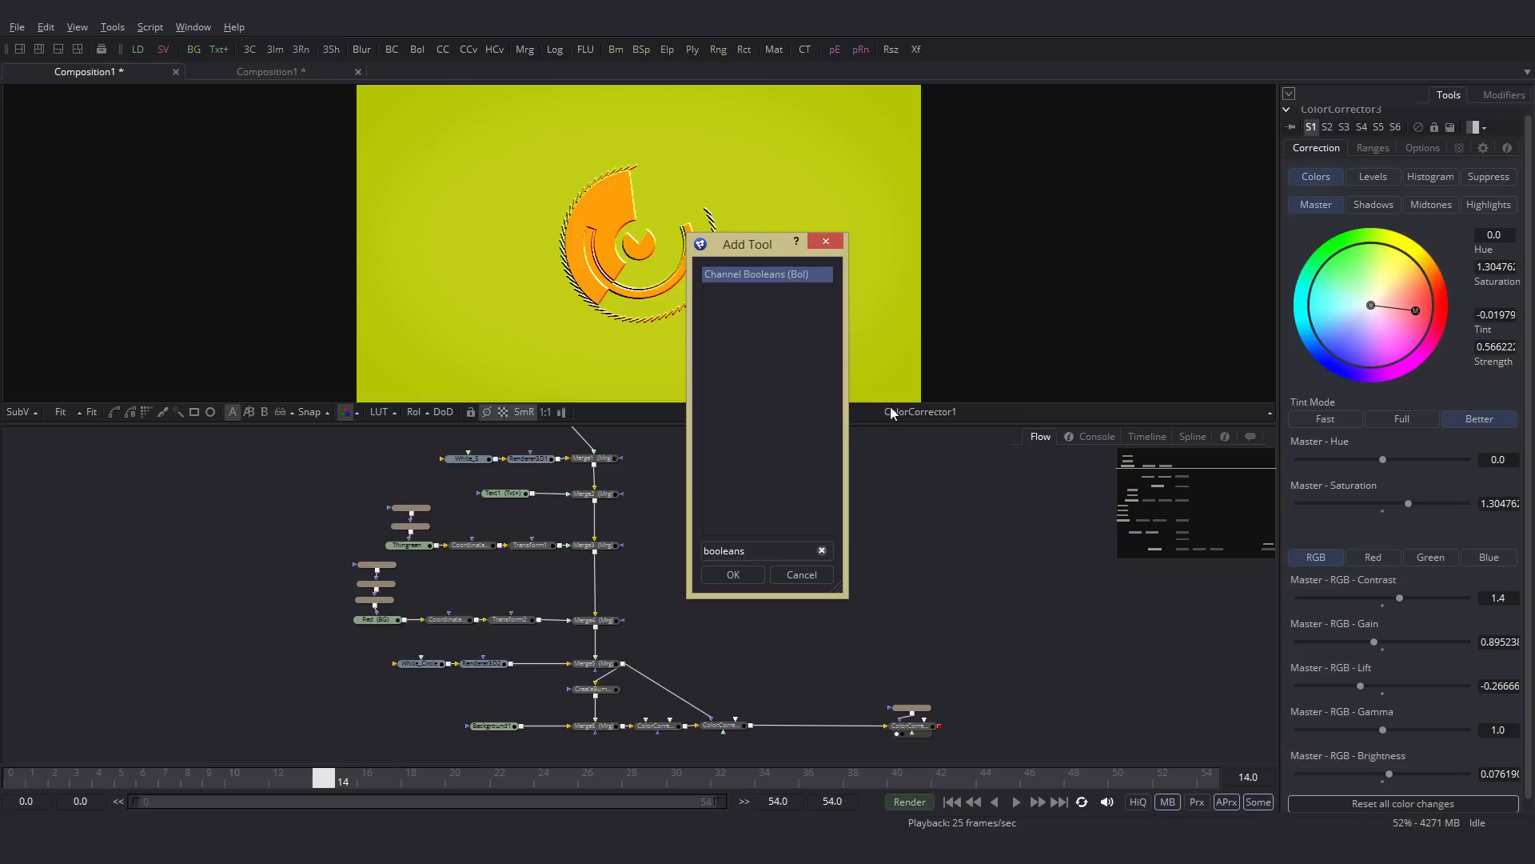
{"action": "left_click", "coordinate": [734, 574]}
{"action": "left_click_drag", "start_coordinate": [745, 664], "coordinate": [670, 691]}
{"action": "left_click", "coordinate": [1418, 182]}
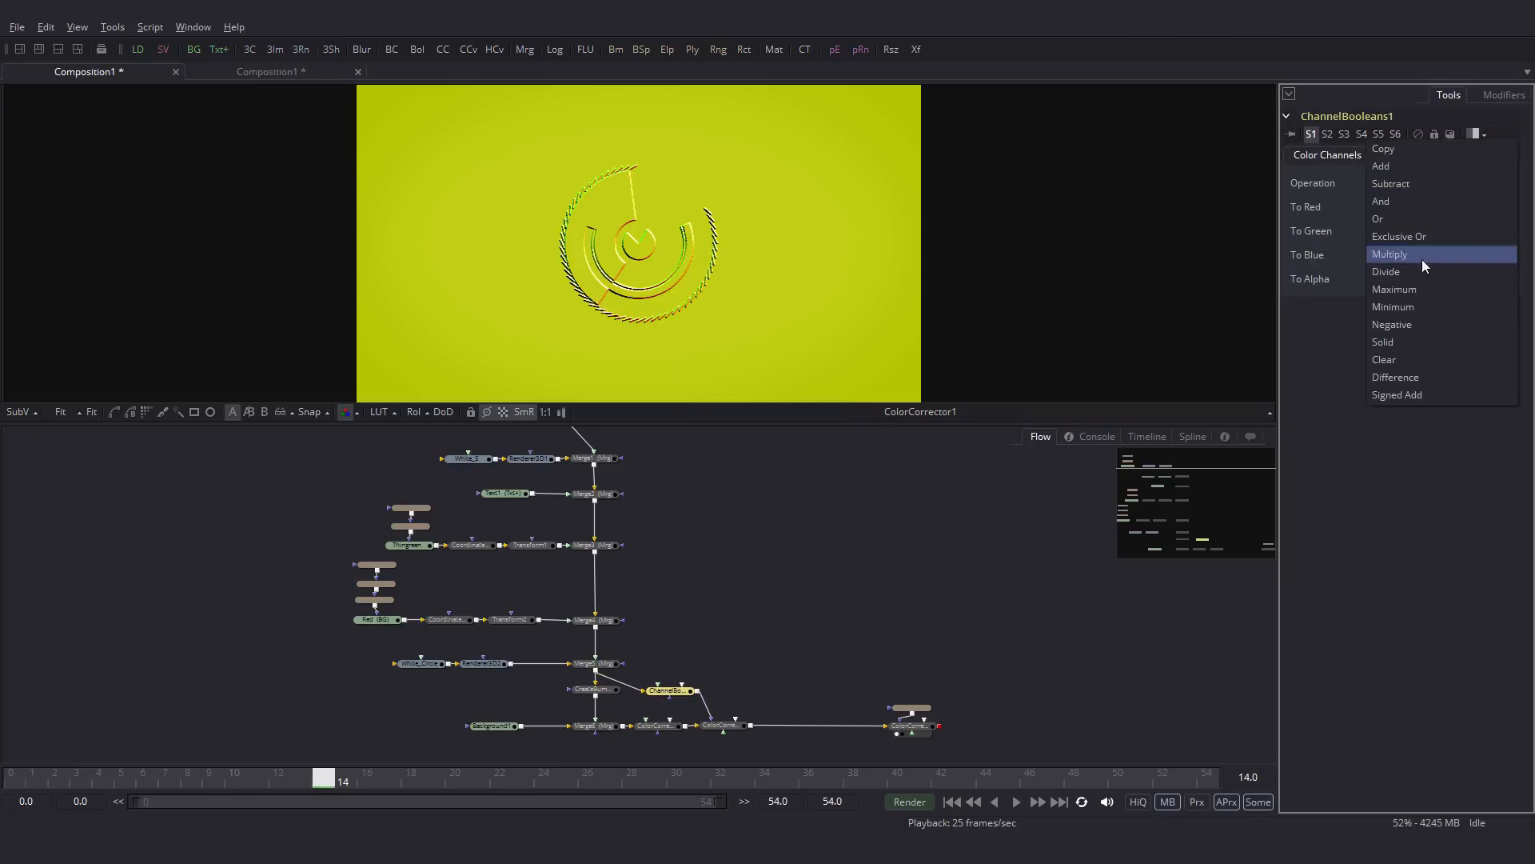
{"action": "left_click", "coordinate": [1422, 324]}
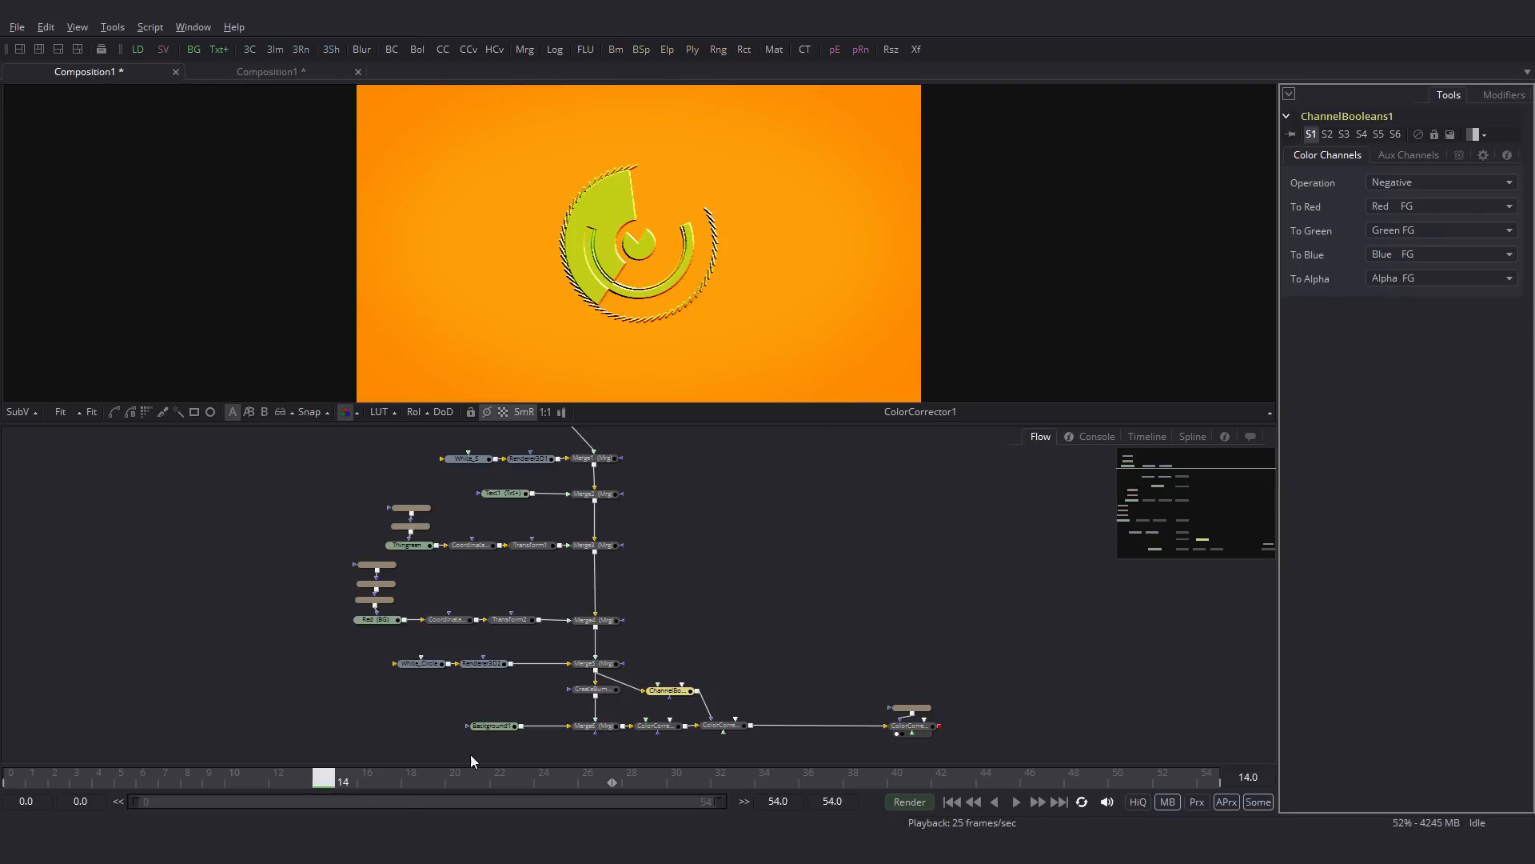
Step: Tint ColorCorrector3 blue and lower its master Lift, Gamma, Gain and Contrast to darken the background
{"action": "left_click", "coordinate": [721, 726]}
{"action": "left_click_drag", "start_coordinate": [1371, 294], "coordinate": [1352, 340]}
{"action": "left_click_drag", "start_coordinate": [1360, 674], "coordinate": [1301, 675]}
{"action": "left_click_drag", "start_coordinate": [1383, 718], "coordinate": [1331, 718]}
{"action": "left_click_drag", "start_coordinate": [1374, 630], "coordinate": [1340, 631]}
{"action": "left_click_drag", "start_coordinate": [1399, 587], "coordinate": [1366, 587]}
Step: Shift ColorCorrector2's tint to cyan, with Tint about -0.465 and Strength about 0.628
{"action": "left_click_drag", "start_coordinate": [1352, 341], "coordinate": [1327, 320]}
{"action": "left_click", "coordinate": [657, 726]}
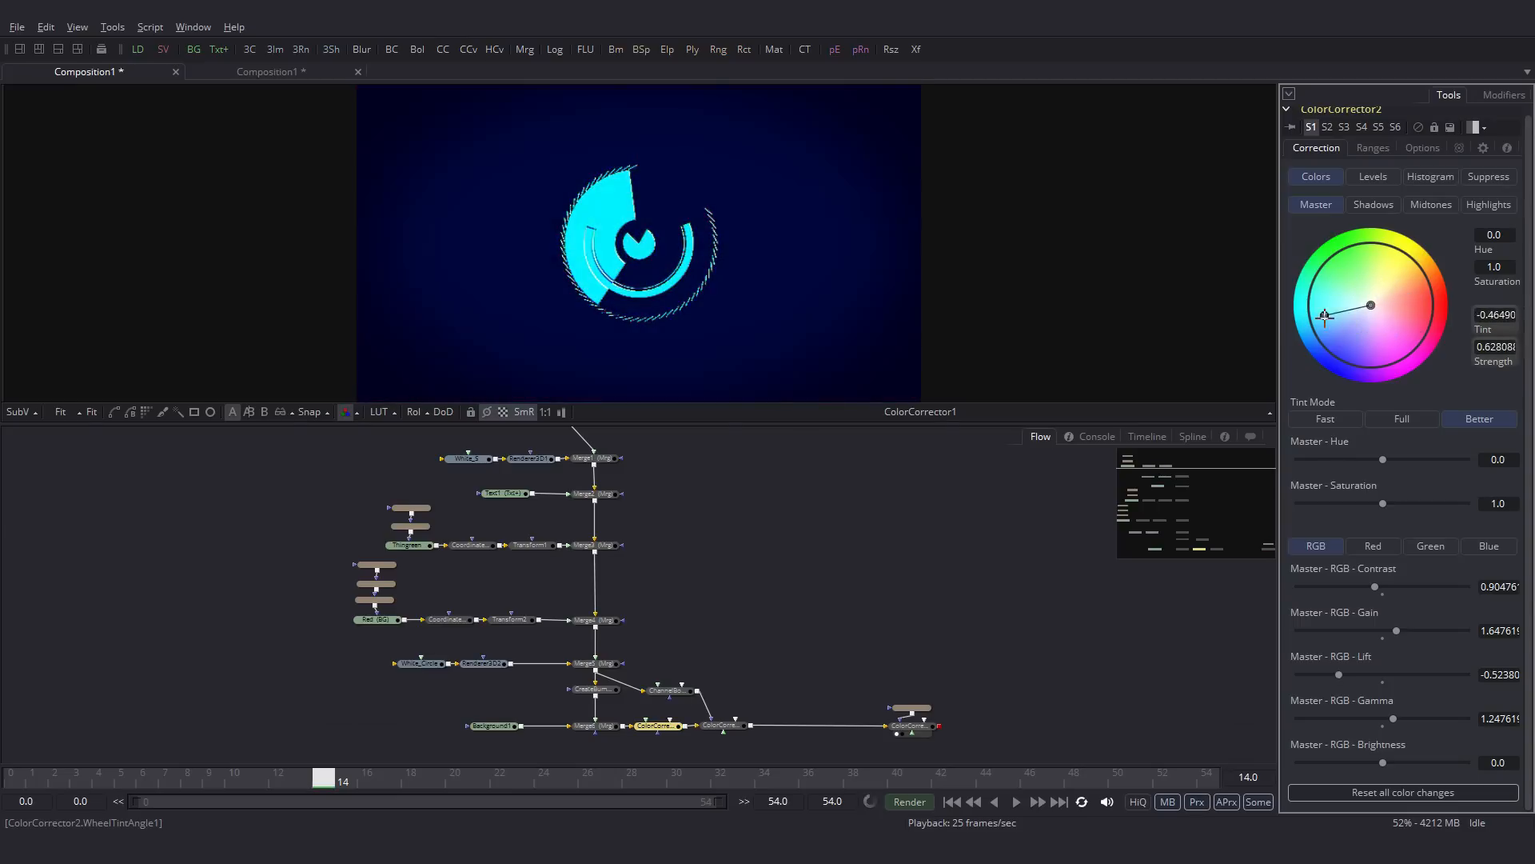